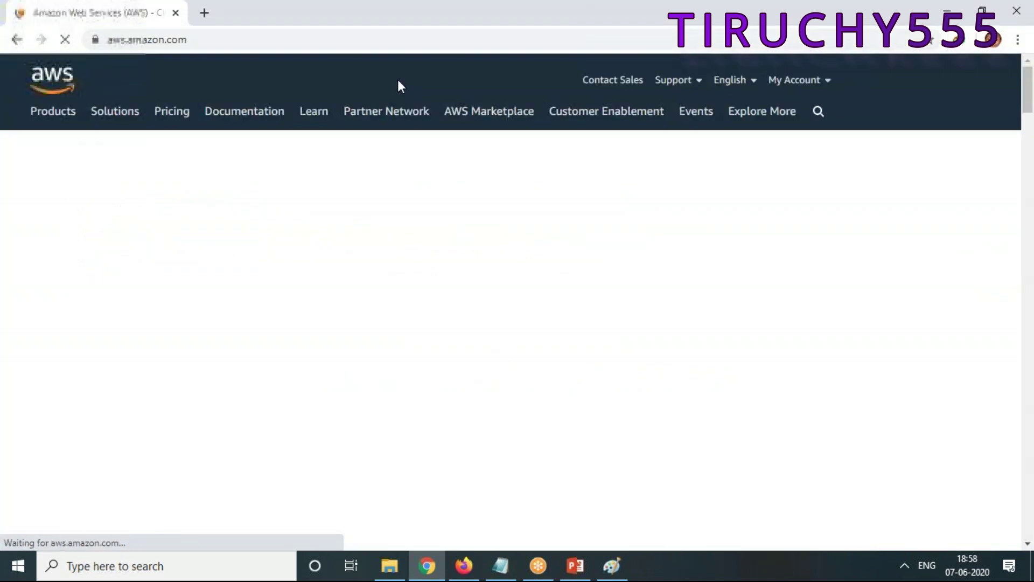
Step: Open the AWS Management Console from the AWS home page and go to the EC2 service
{"action": "double_click", "coordinate": [672, 15]}
{"action": "left_click_drag", "start_coordinate": [816, 76], "coordinate": [730, 87]}
{"action": "left_click", "coordinate": [842, 154]}
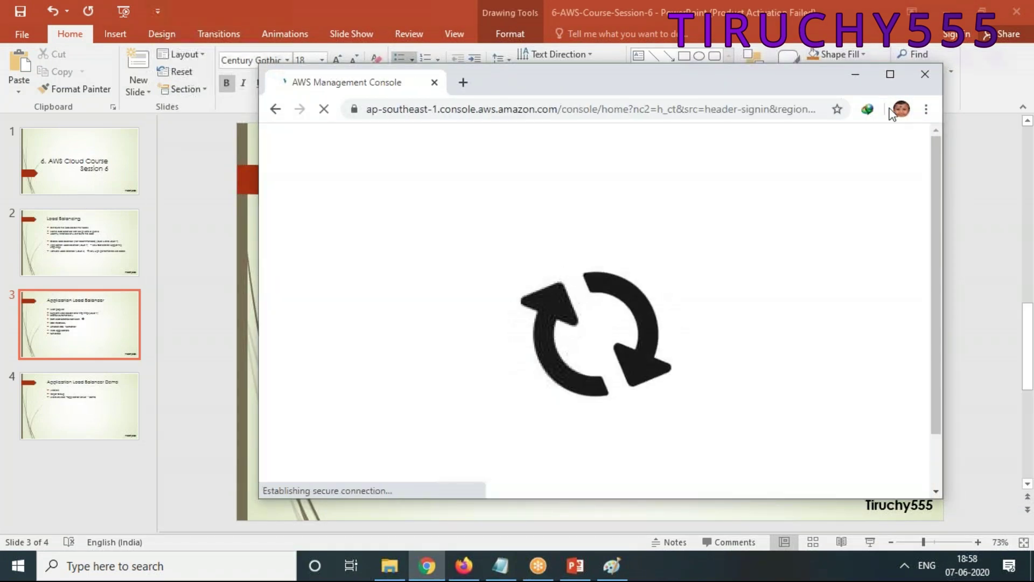
{"action": "left_click", "coordinate": [889, 74]}
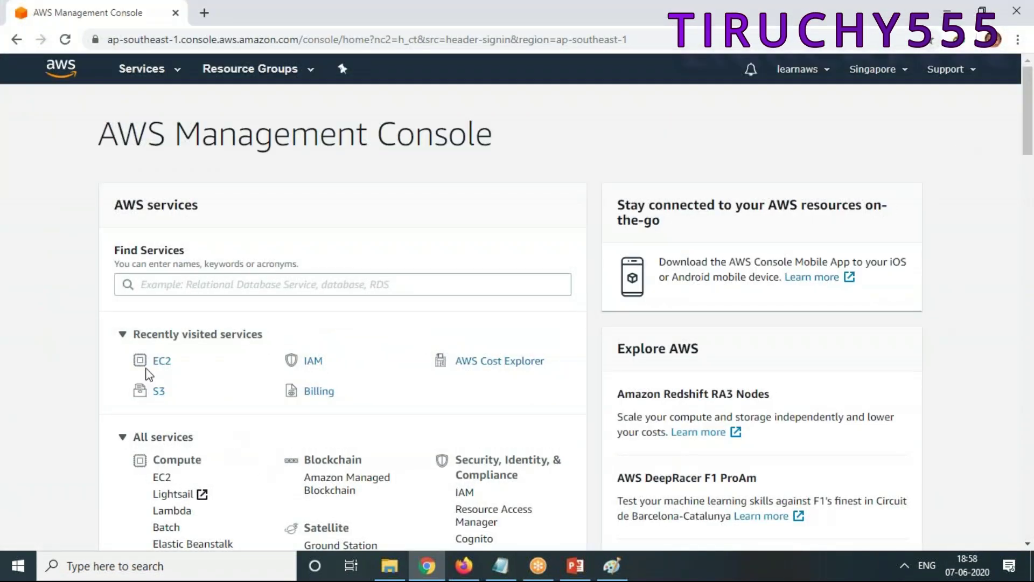
{"action": "left_click", "coordinate": [160, 361]}
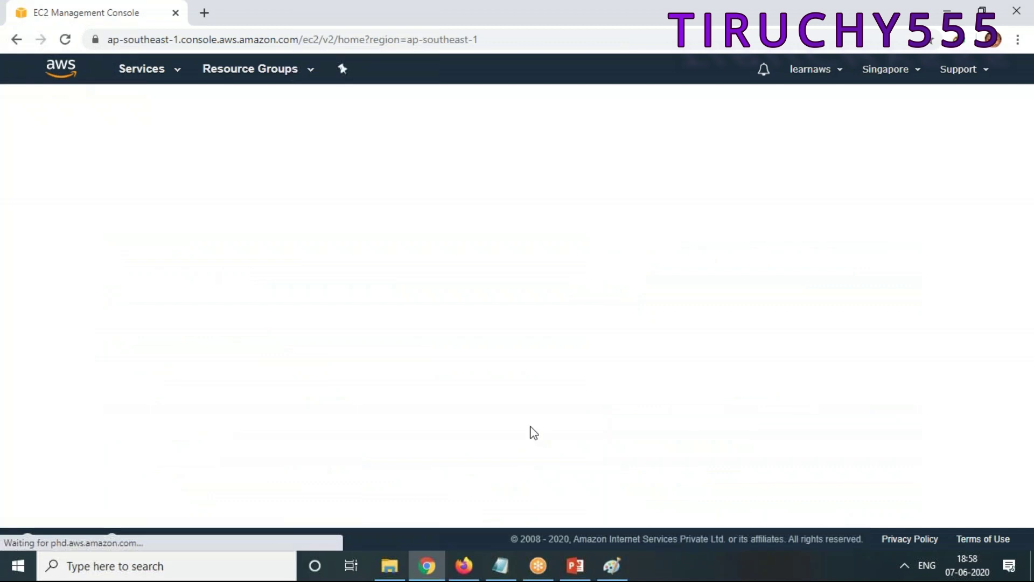
Step: Open the Load Balancers page and start creating a load balancer to review the available types
{"action": "scroll", "coordinate": [164, 388], "scroll_direction": "down", "scroll_amount": 5}
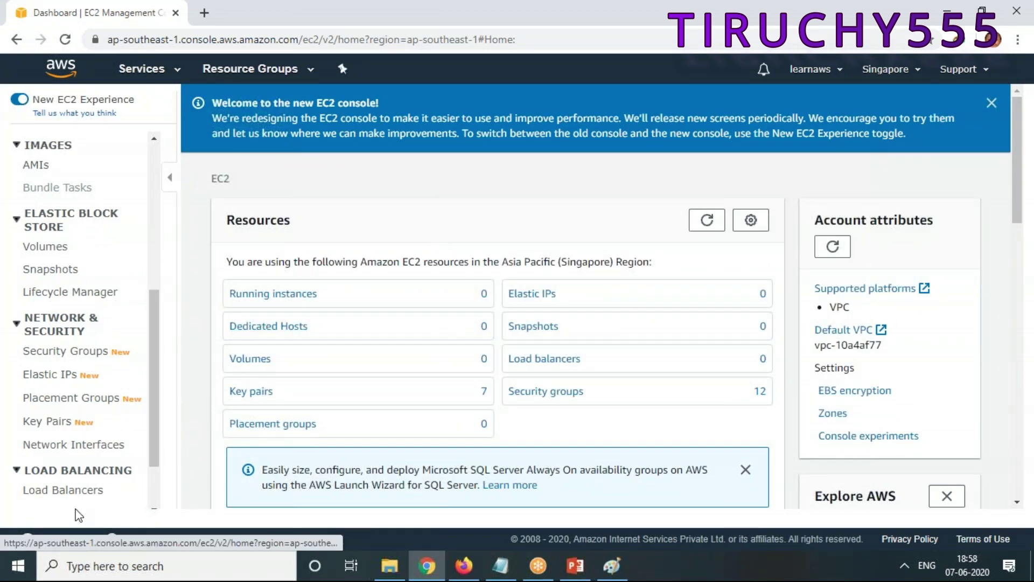
{"action": "scroll", "coordinate": [78, 488], "scroll_direction": "down", "scroll_amount": 2}
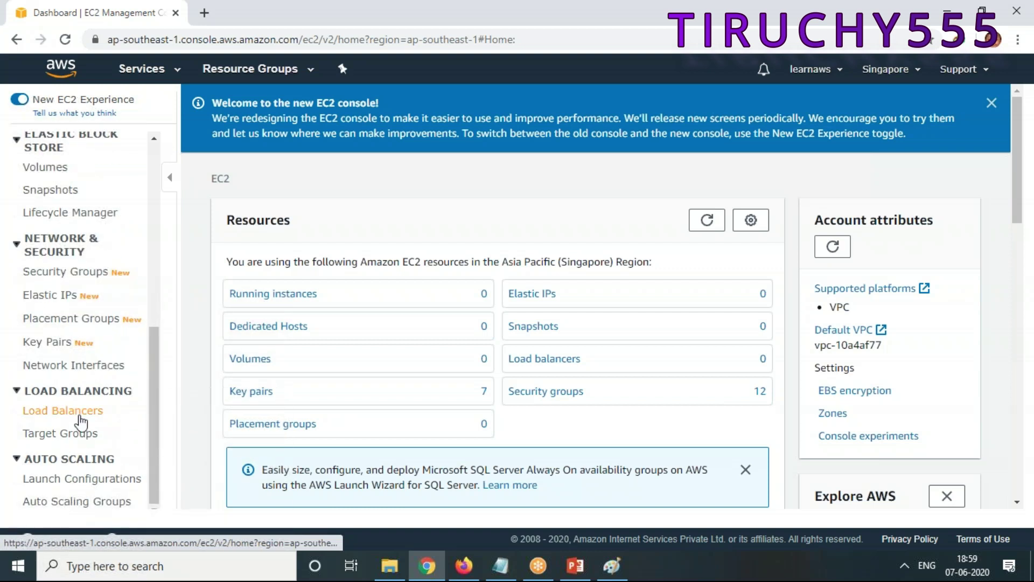
{"action": "left_click", "coordinate": [81, 423]}
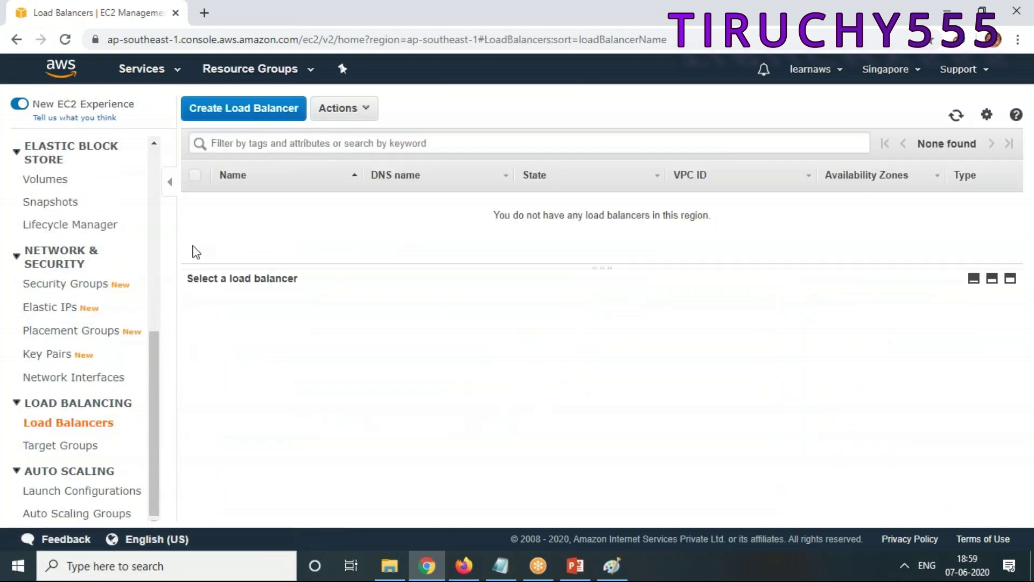
{"action": "left_click", "coordinate": [259, 115]}
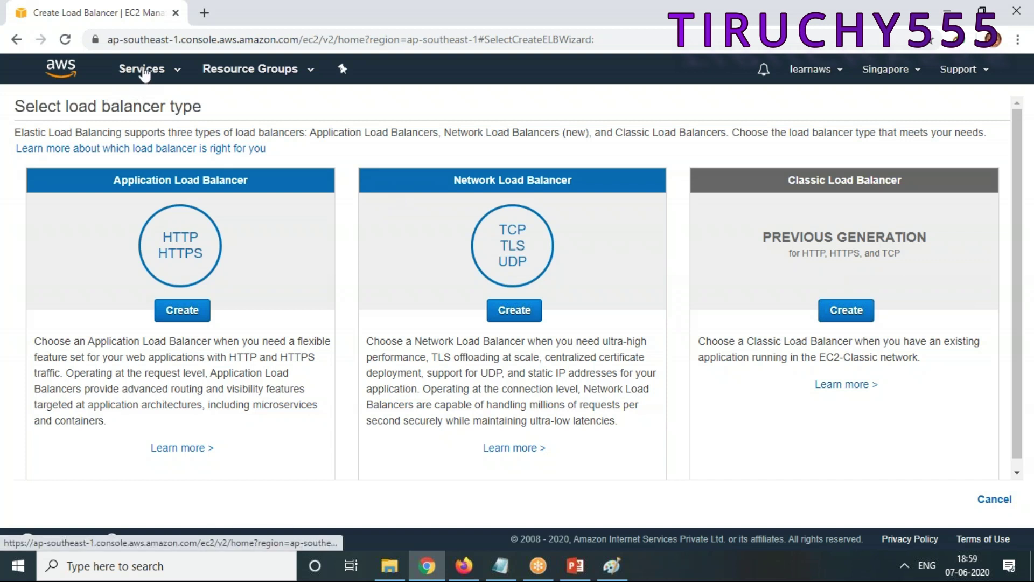
Step: Switch to Paint, close the untitled drawing without saving, and return to the EC2 dashboard
{"action": "left_click", "coordinate": [116, 71]}
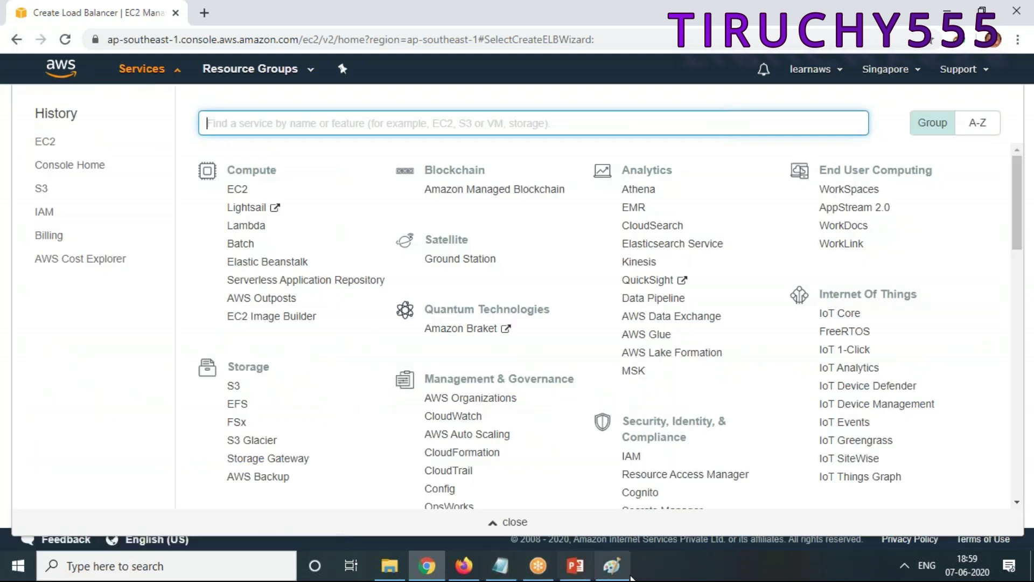
{"action": "left_click", "coordinate": [610, 566]}
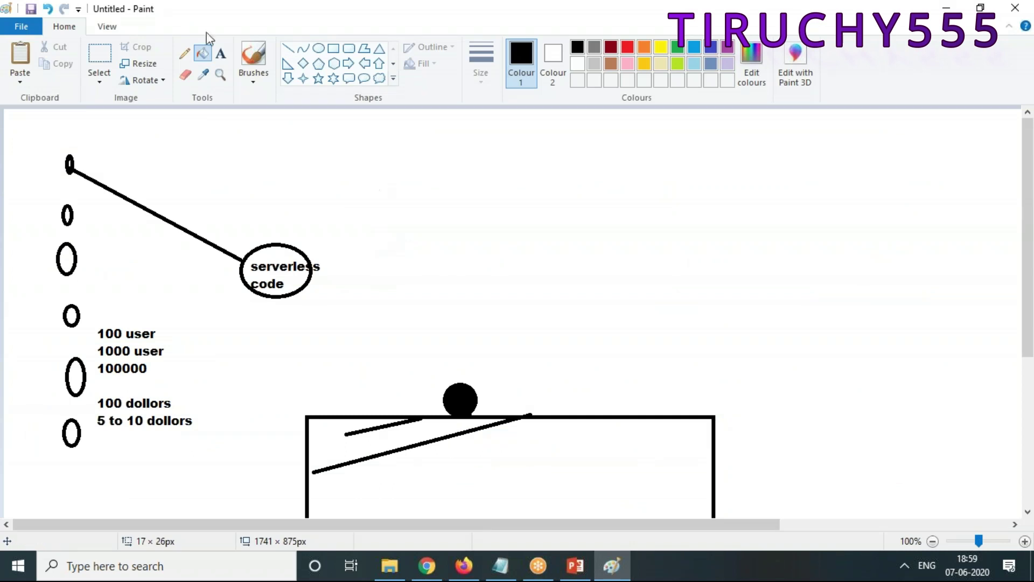
{"action": "mouse_move", "coordinate": [344, 12]}
{"action": "left_mouse_down"}
{"action": "mouse_move", "coordinate": [235, 12]}
{"action": "mouse_move", "coordinate": [127, 112]}
{"action": "left_mouse_up"}
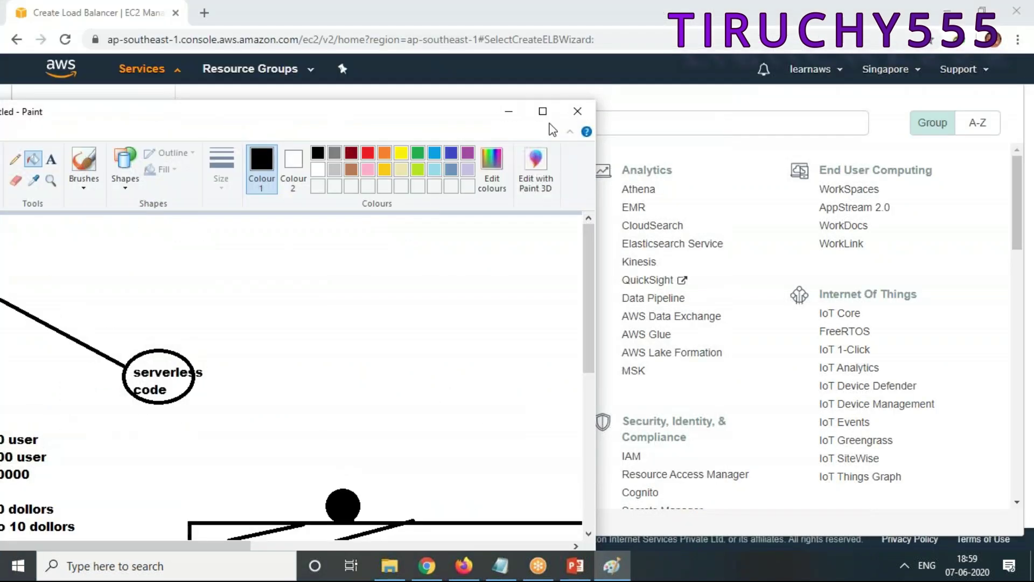
{"action": "left_click", "coordinate": [574, 111]}
{"action": "left_click", "coordinate": [267, 347]}
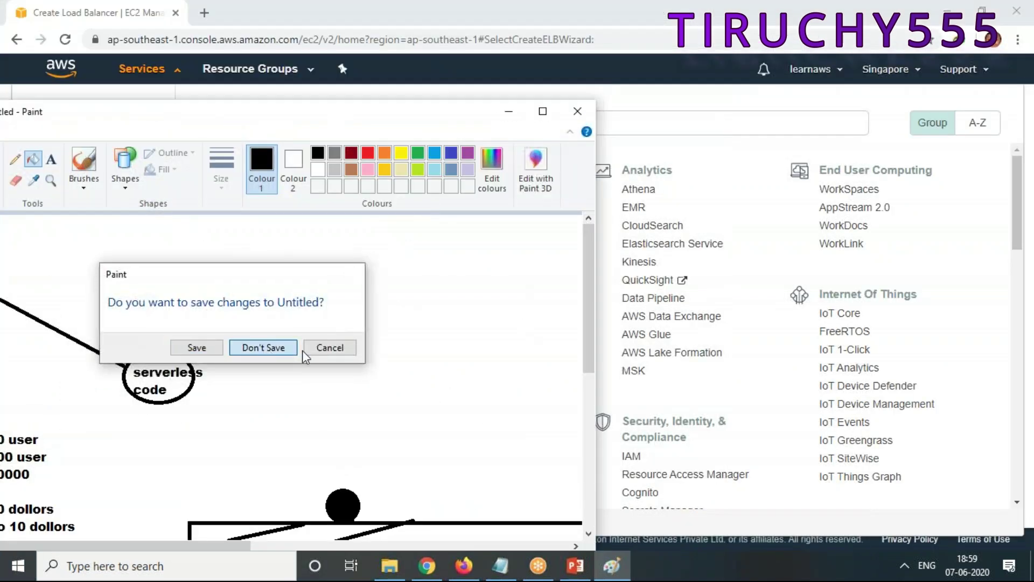
{"action": "left_click", "coordinate": [238, 190]}
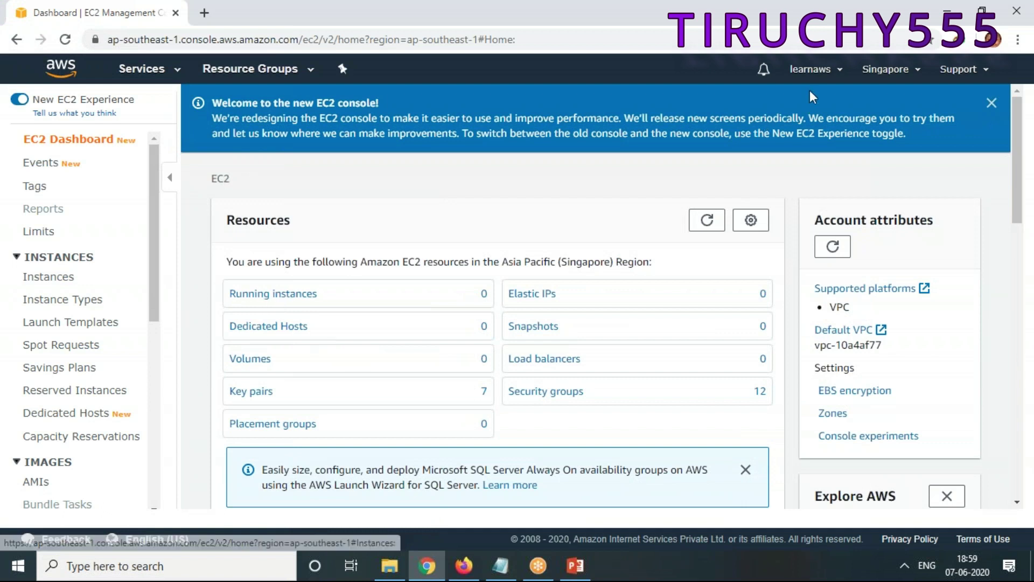
Step: Open the account's billing dashboard and examine the month-to-date spend by service and the spend summary
{"action": "left_click", "coordinate": [811, 69]}
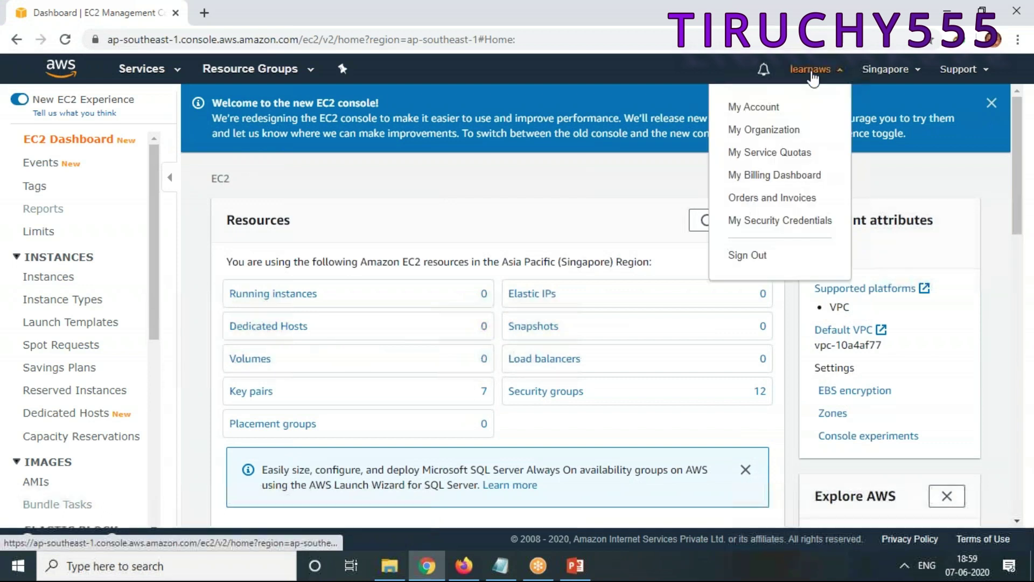
{"action": "left_click", "coordinate": [788, 176]}
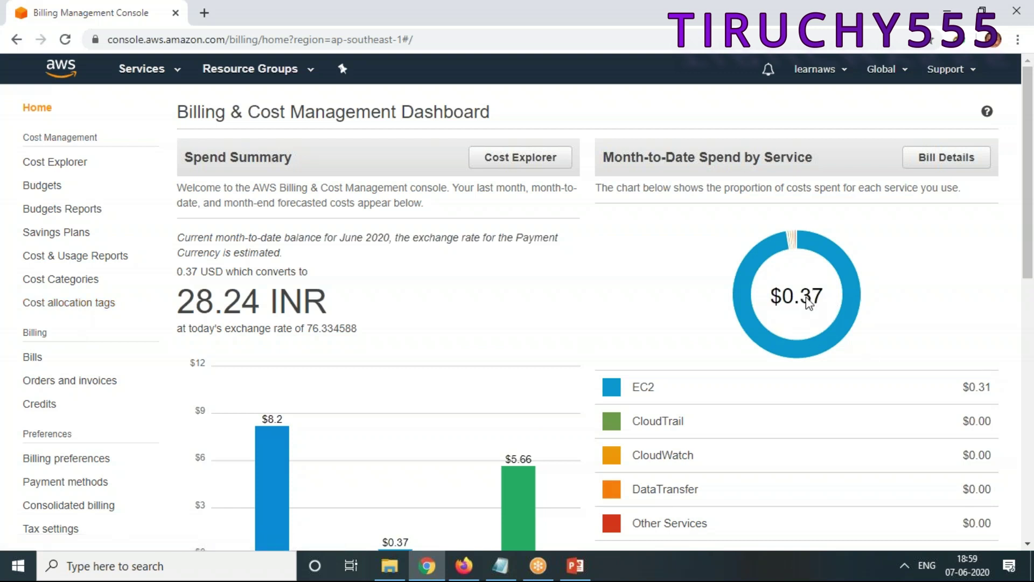
{"action": "mouse_move", "coordinate": [833, 332]}
{"action": "mouse_move", "coordinate": [760, 397]}
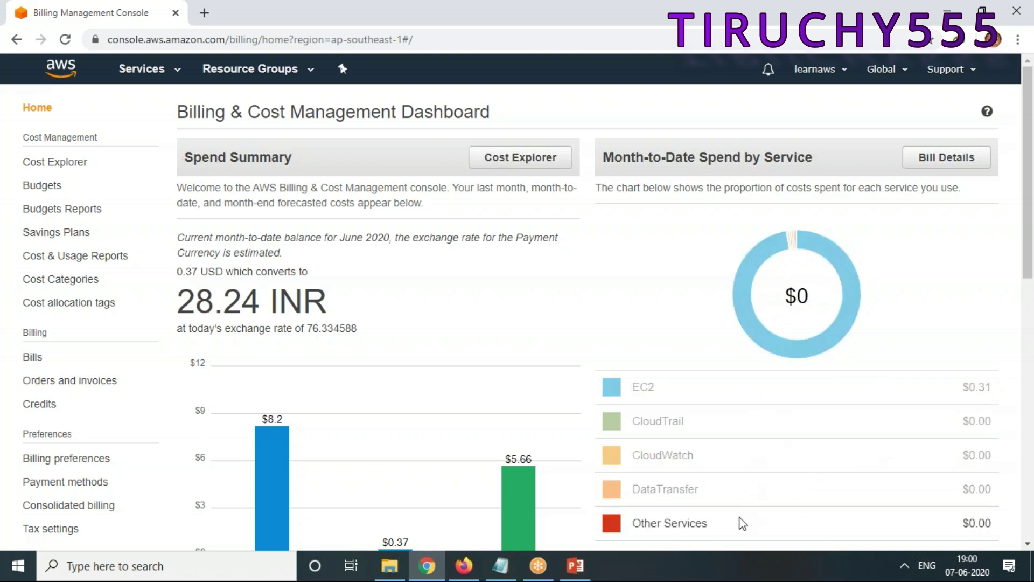
{"action": "mouse_move", "coordinate": [357, 377]}
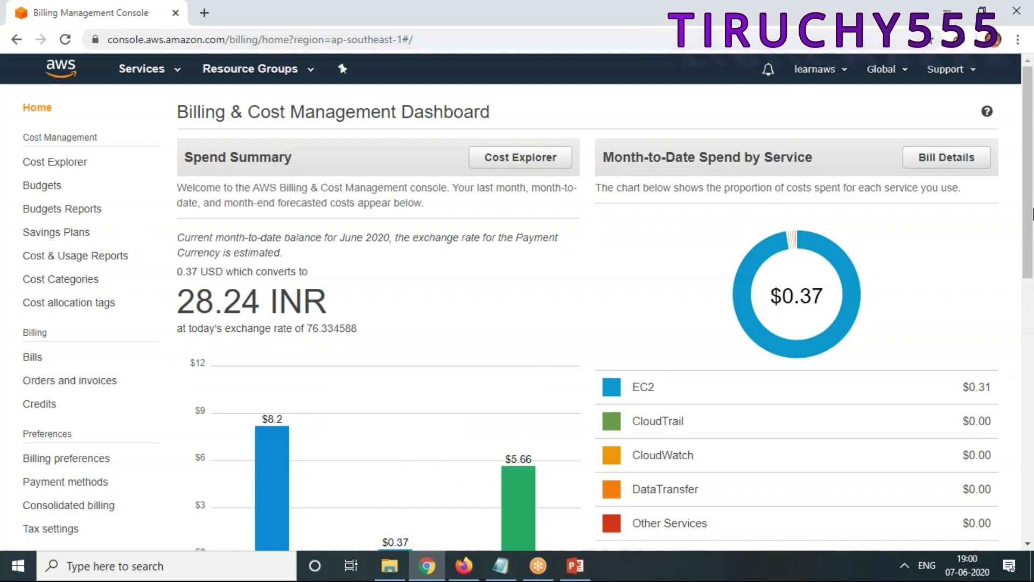
Step: Go back to EC2, open the running instances list and start launching an instance from a template
{"action": "left_click", "coordinate": [17, 41]}
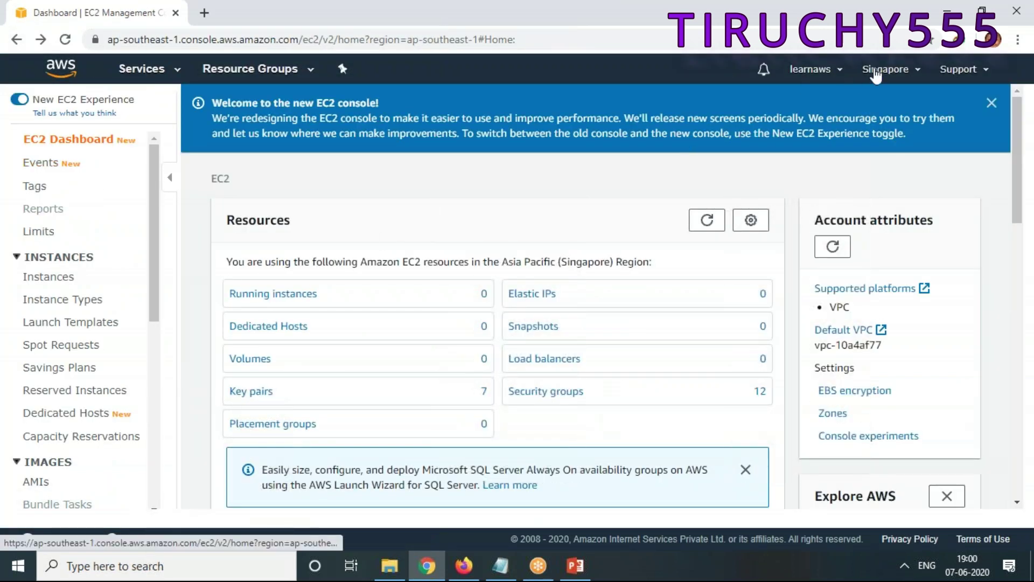
{"action": "left_click", "coordinate": [289, 301]}
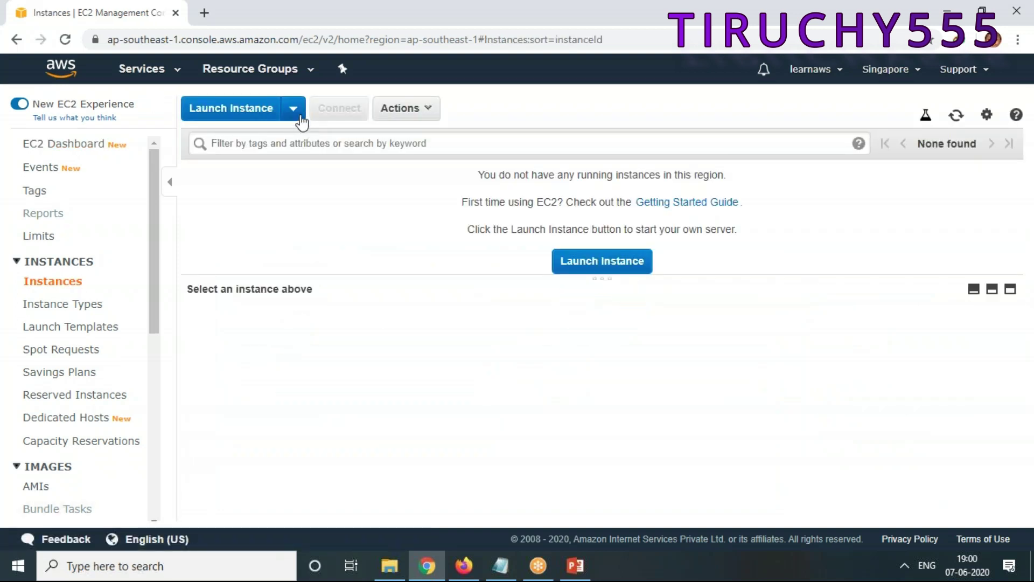
{"action": "left_click", "coordinate": [294, 108]}
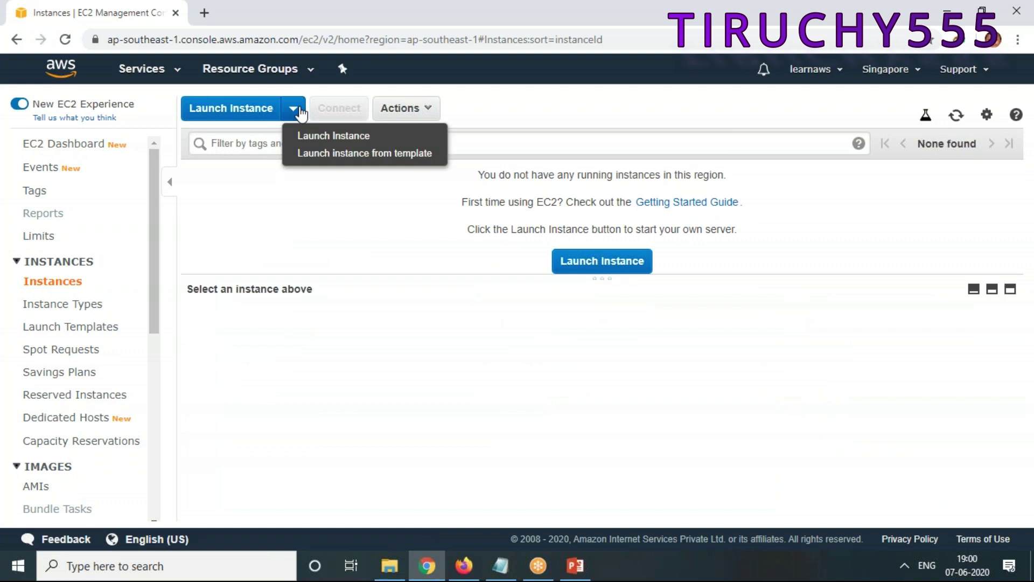
{"action": "left_click", "coordinate": [368, 155]}
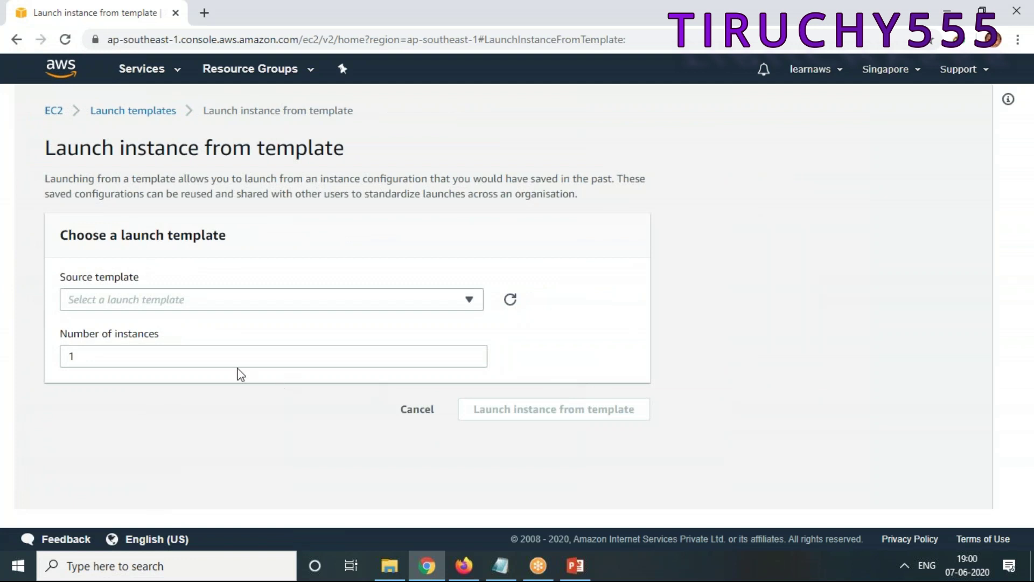
Step: Choose MyEC2LinuxTemplate as the source template and set the number of instances to 3
{"action": "left_click", "coordinate": [469, 303]}
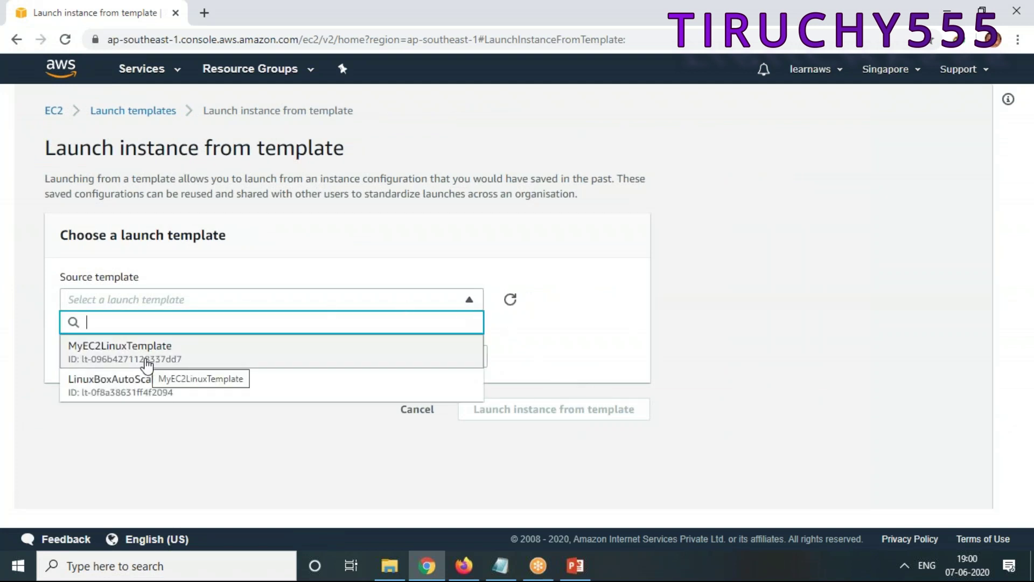
{"action": "left_click", "coordinate": [146, 358]}
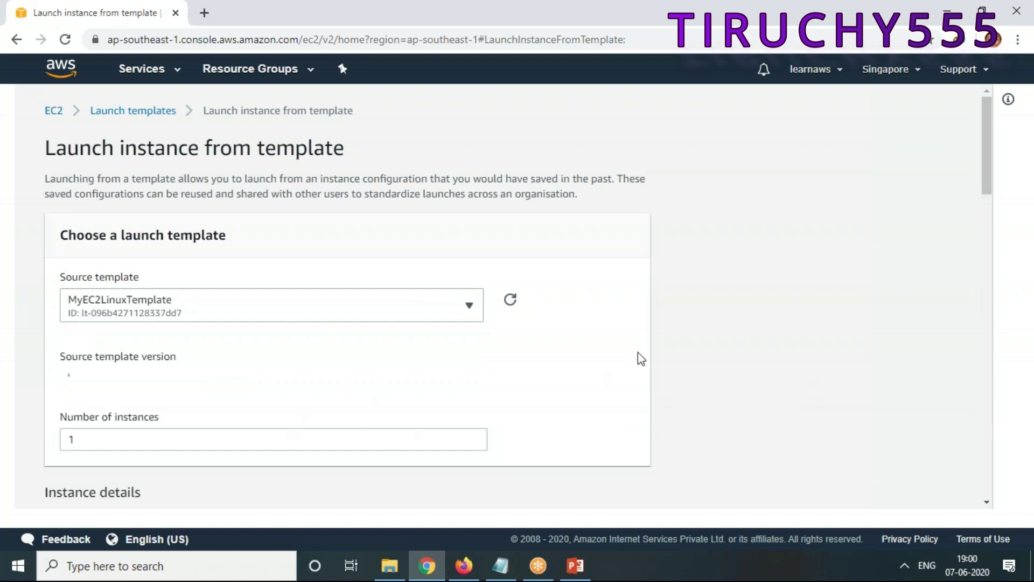
{"action": "scroll", "coordinate": [641, 355], "scroll_direction": "down", "scroll_amount": 4}
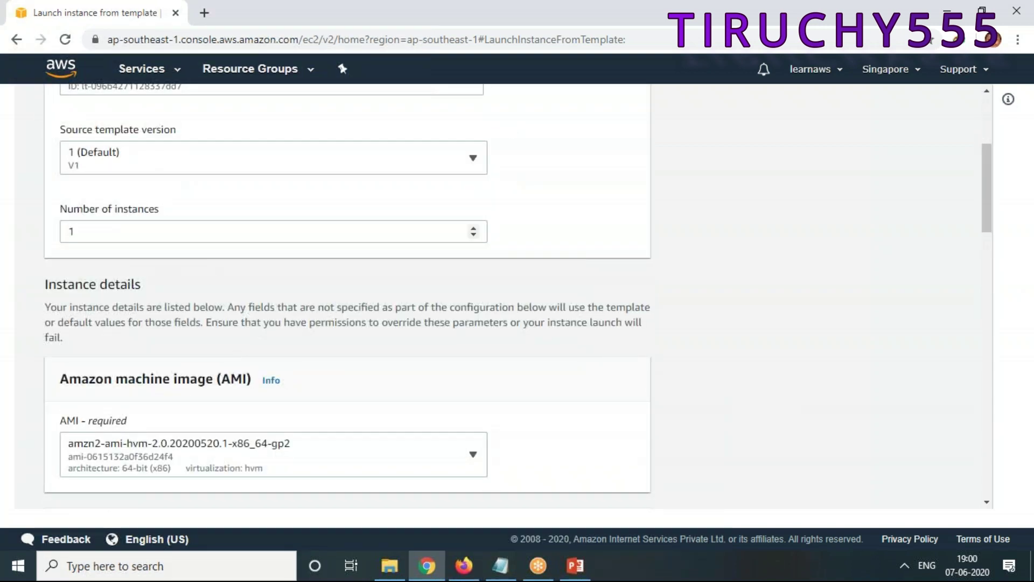
{"action": "left_click", "coordinate": [126, 231]}
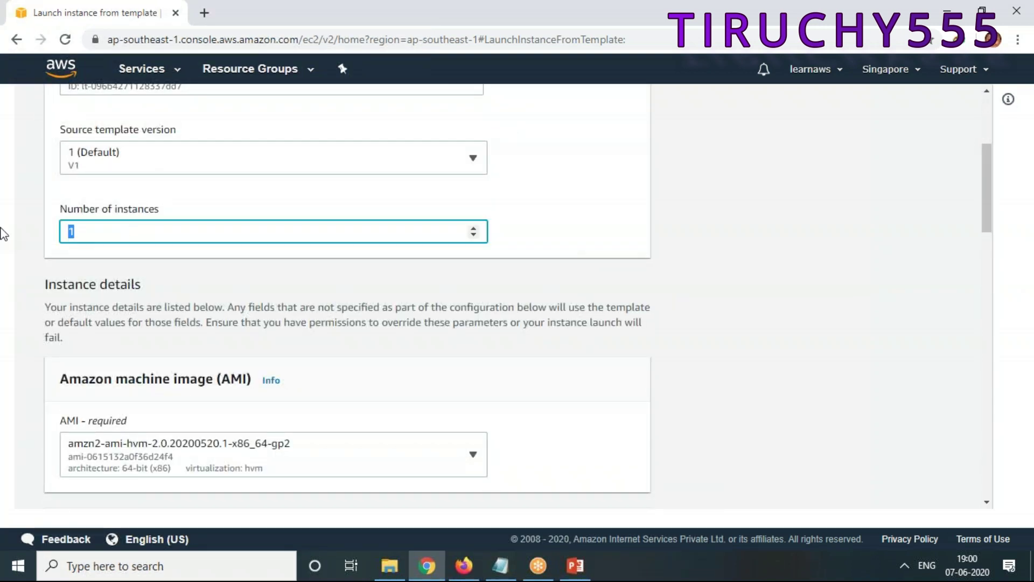
Step: Review the template's instance details and set the Name tag value to App-load-balancer-server
{"action": "scroll", "coordinate": [548, 309], "scroll_direction": "down", "scroll_amount": 4}
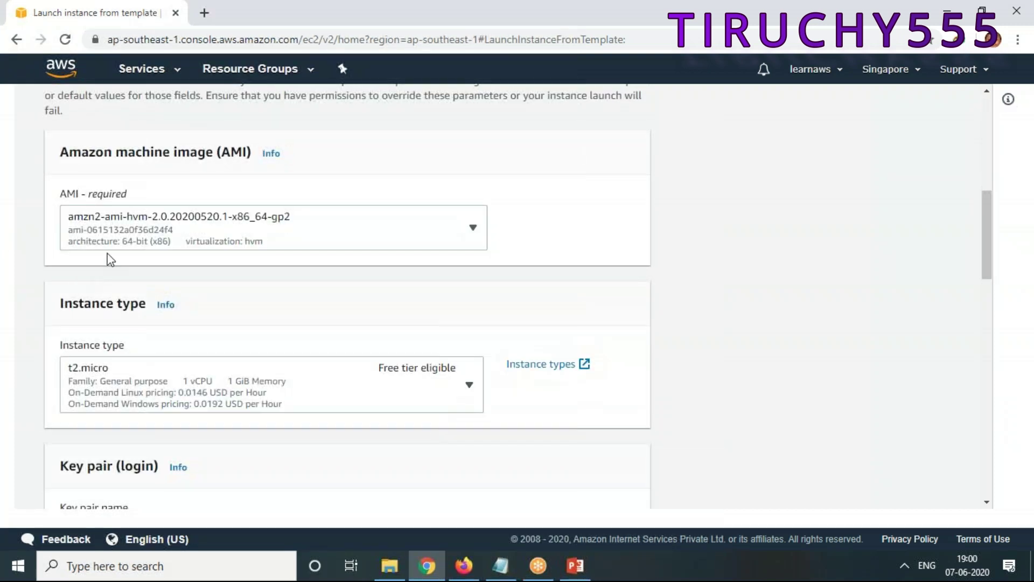
{"action": "scroll", "coordinate": [560, 381], "scroll_direction": "down", "scroll_amount": 3}
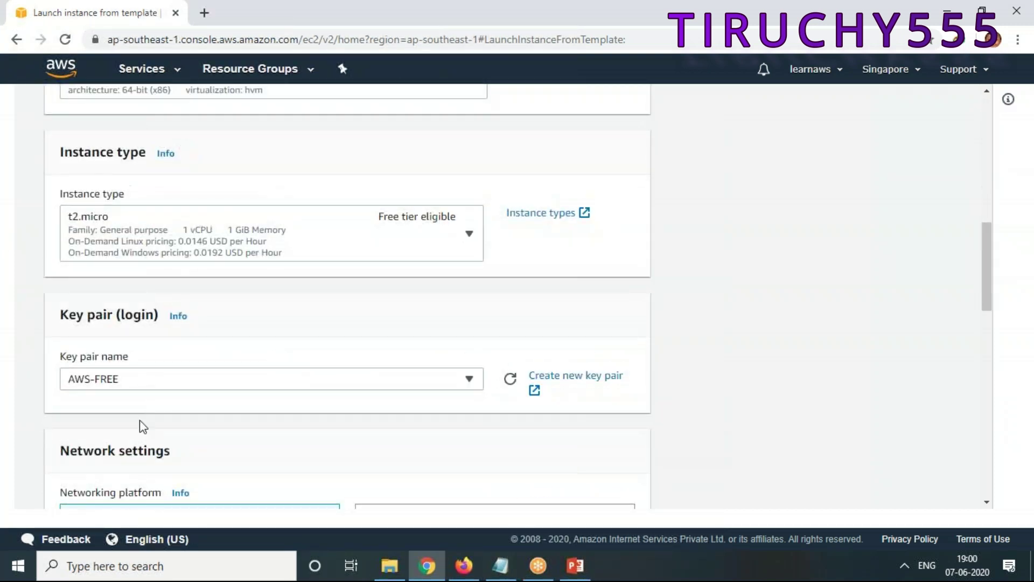
{"action": "scroll", "coordinate": [527, 413], "scroll_direction": "down", "scroll_amount": 7}
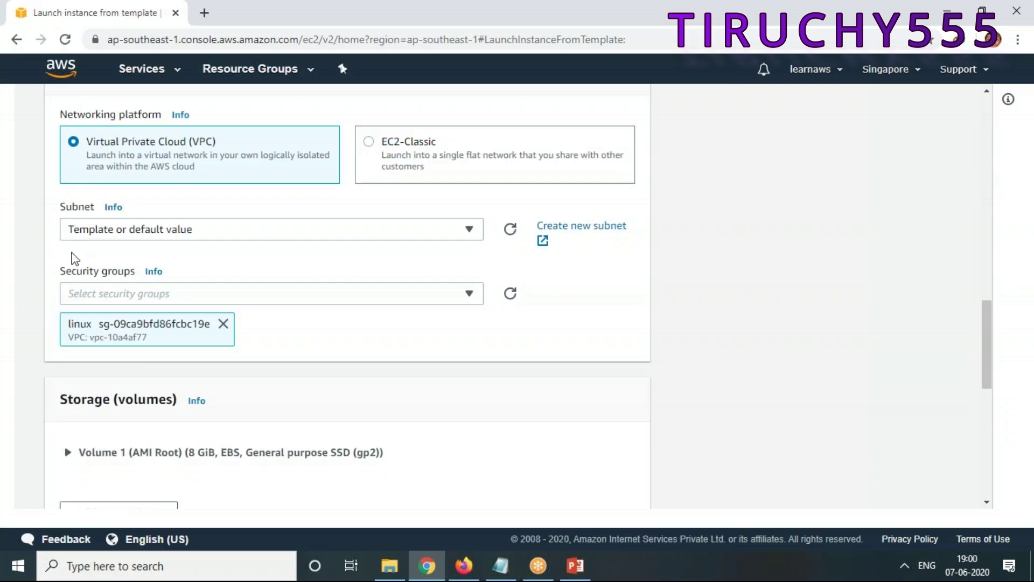
{"action": "scroll", "coordinate": [217, 412], "scroll_direction": "down", "scroll_amount": 3}
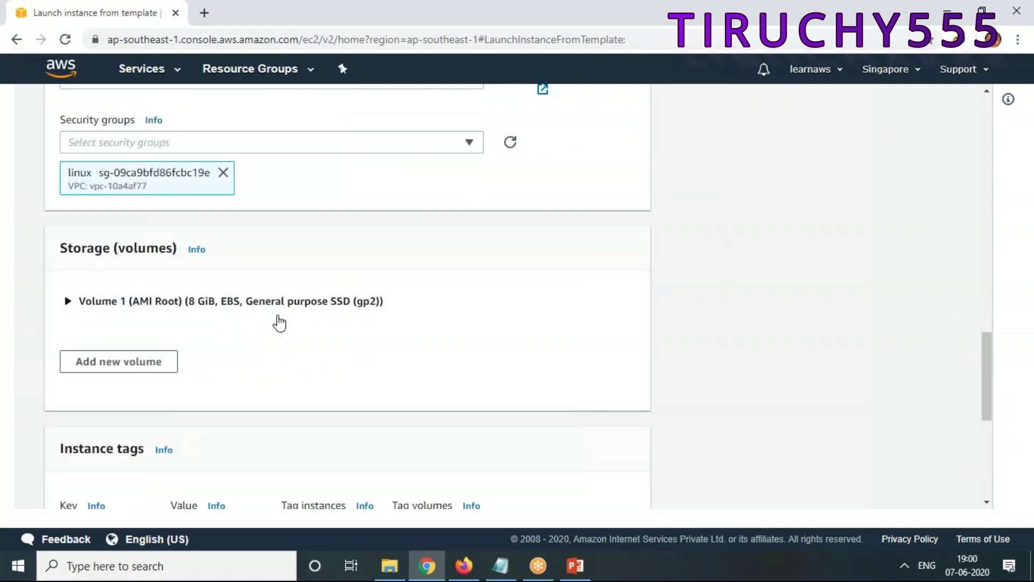
{"action": "scroll", "coordinate": [458, 441], "scroll_direction": "down", "scroll_amount": 4}
{"action": "scroll", "coordinate": [273, 363], "scroll_direction": "down", "scroll_amount": 3}
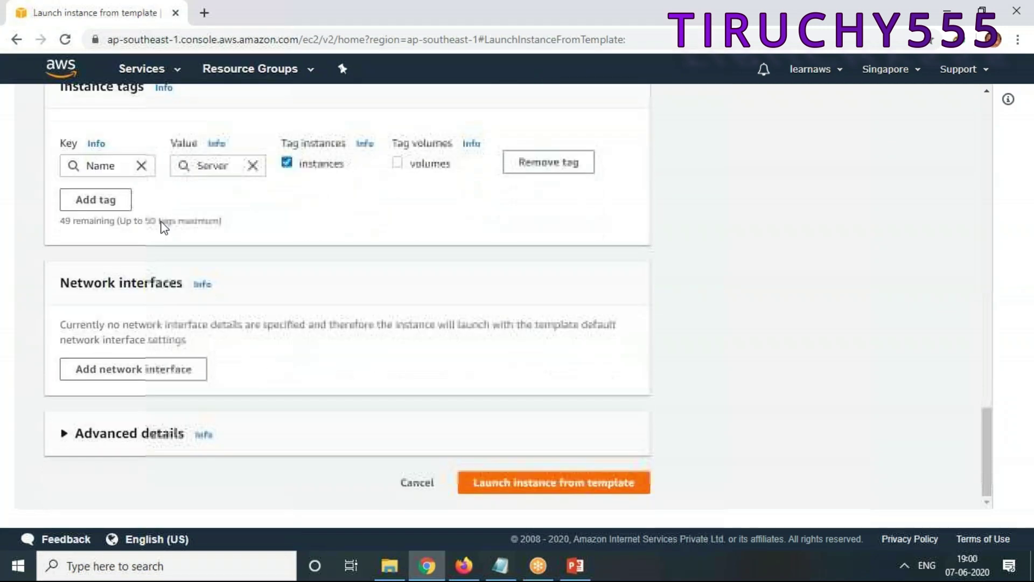
{"action": "left_click", "coordinate": [202, 163]}
{"action": "type", "text": "Ap["}
{"action": "type", "text": "p"}
{"action": "type", "text": "-load"}
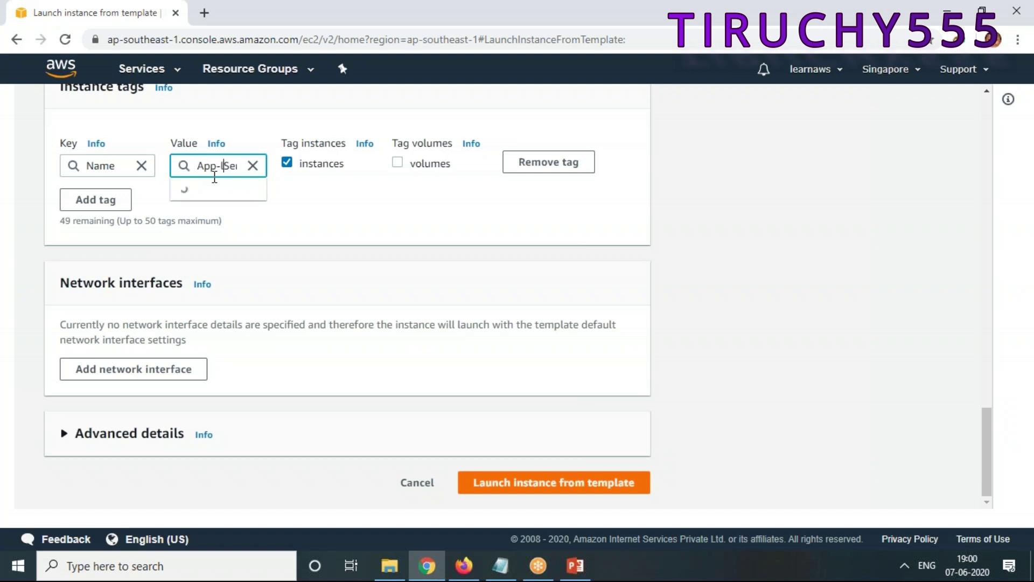
{"action": "type", "text": "-bala"}
{"action": "type", "text": "ncer-s"}
{"action": "type", "text": "eer"}
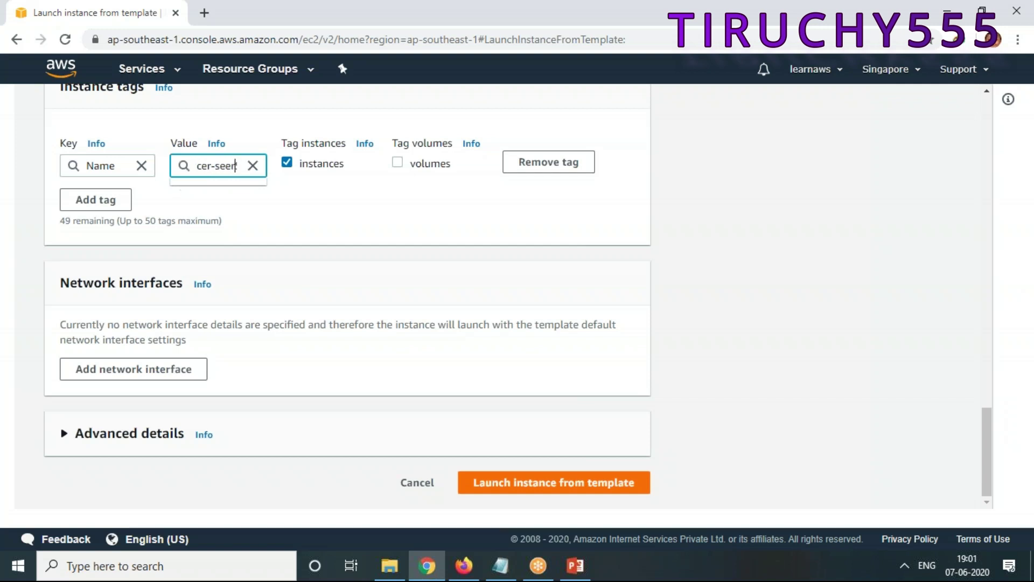
{"action": "key", "text": "BackSpace"}
{"action": "key", "text": "BackSpace"}
{"action": "type", "text": "rver"}
Step: Launch the instances from the template and return to the EC2 dashboard
{"action": "left_click", "coordinate": [609, 492]}
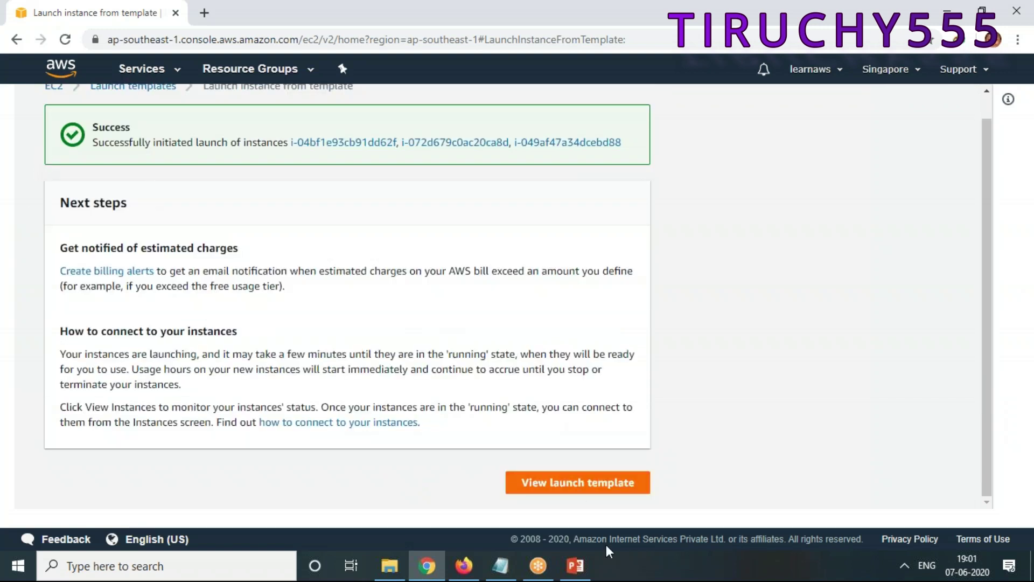
{"action": "scroll", "coordinate": [611, 469], "scroll_direction": "up", "scroll_amount": 1}
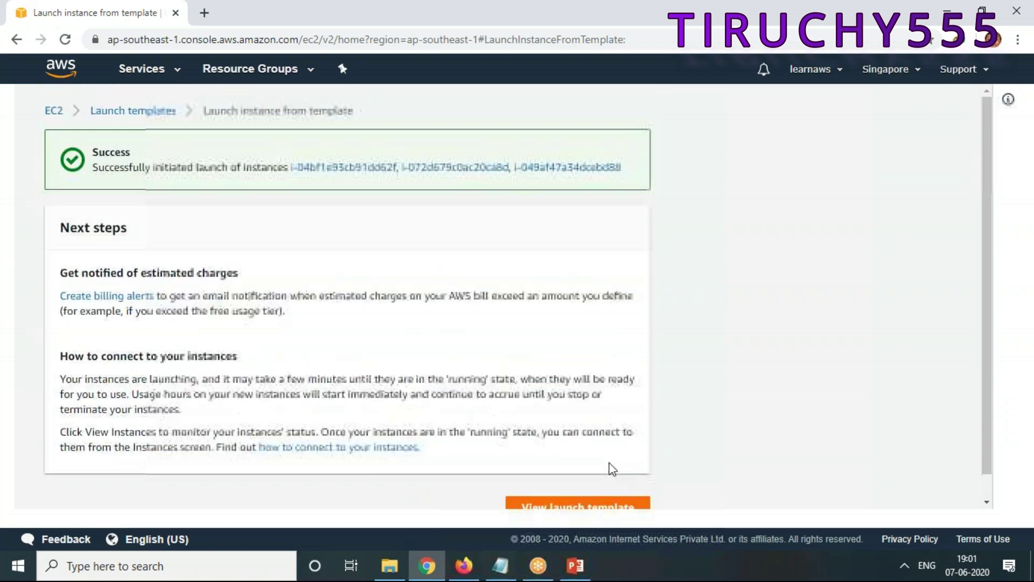
{"action": "left_click", "coordinate": [598, 507]}
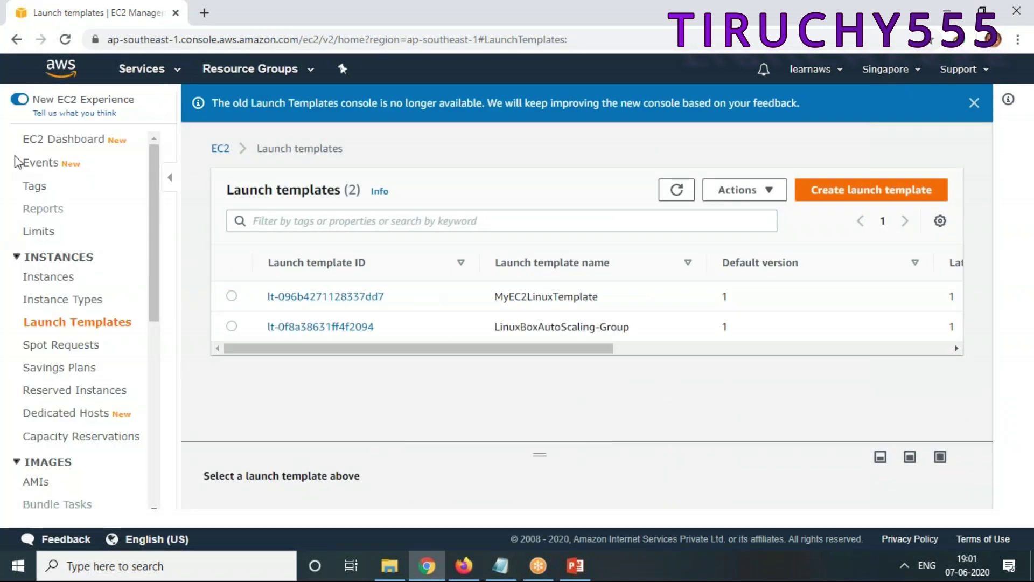
{"action": "left_click", "coordinate": [65, 141]}
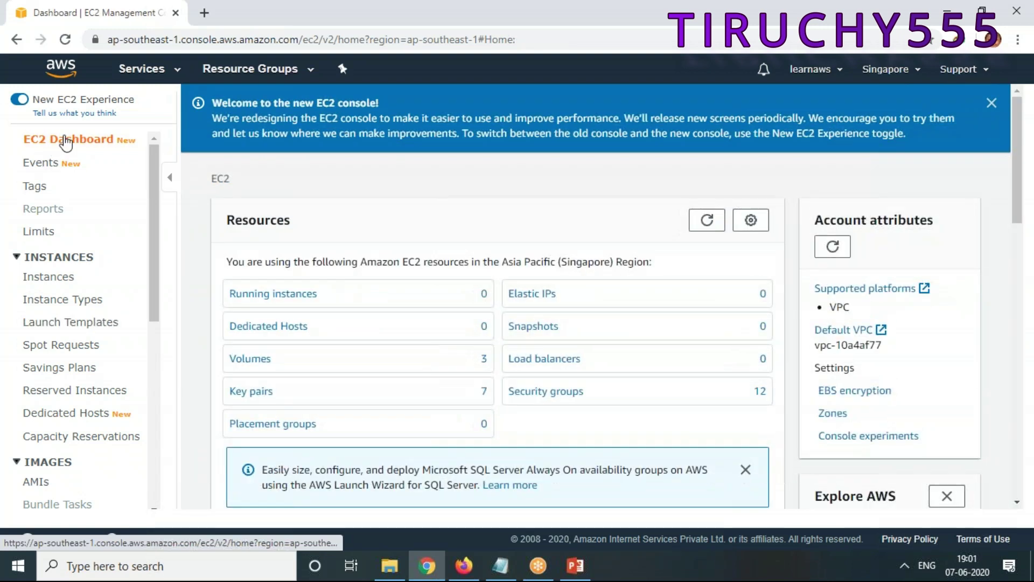
Step: Open the running instances list and refresh it to update the state of the newly launched instances
{"action": "left_click", "coordinate": [272, 295]}
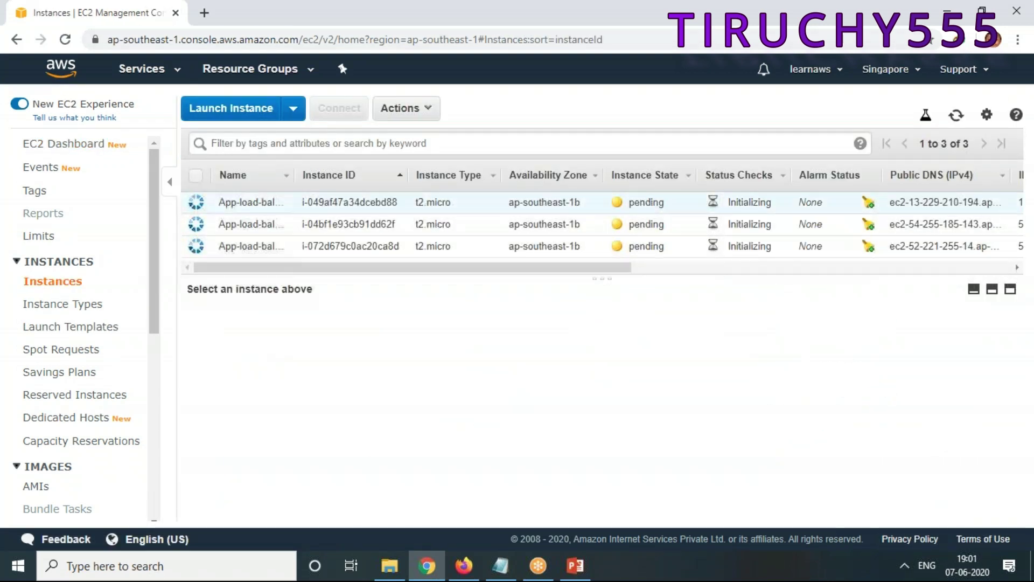
{"action": "left_click", "coordinate": [957, 115]}
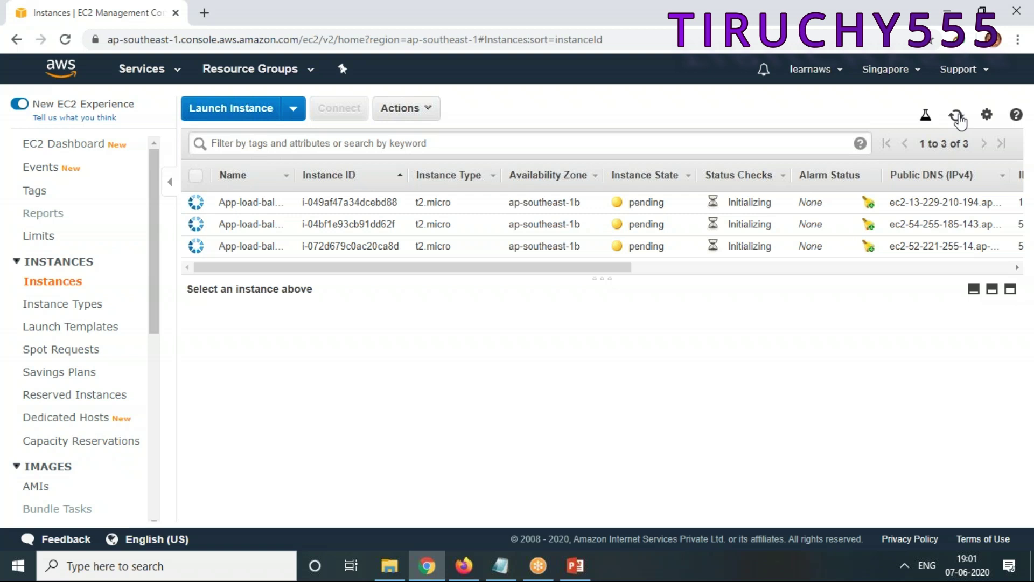
{"action": "left_click", "coordinate": [957, 115]}
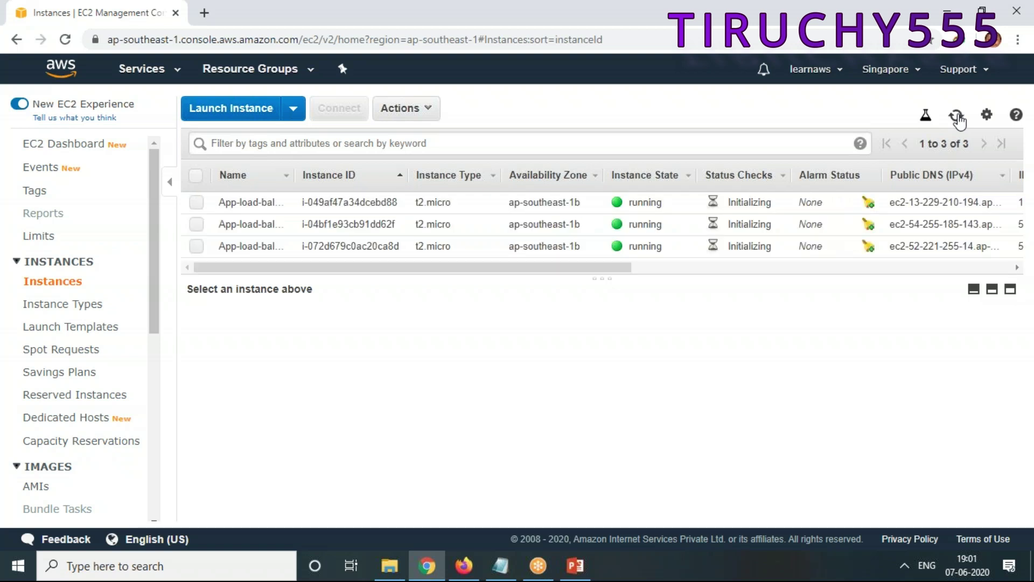
Step: Select the first instance and widen the Name column enough to show the full instance names
{"action": "left_click", "coordinate": [195, 203]}
{"action": "left_click_drag", "start_coordinate": [318, 184], "coordinate": [285, 189]}
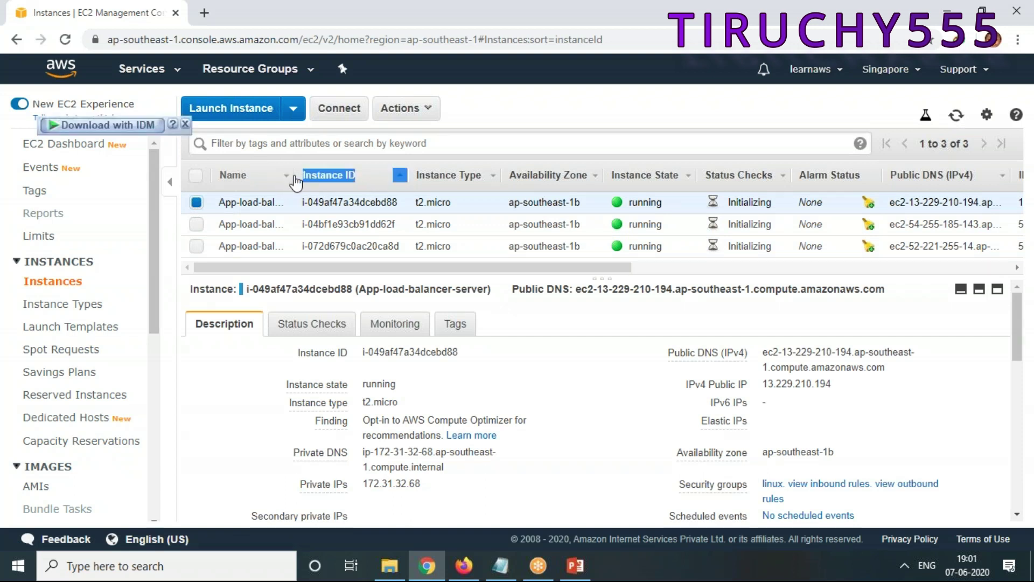
{"action": "left_click_drag", "start_coordinate": [295, 182], "coordinate": [418, 180]}
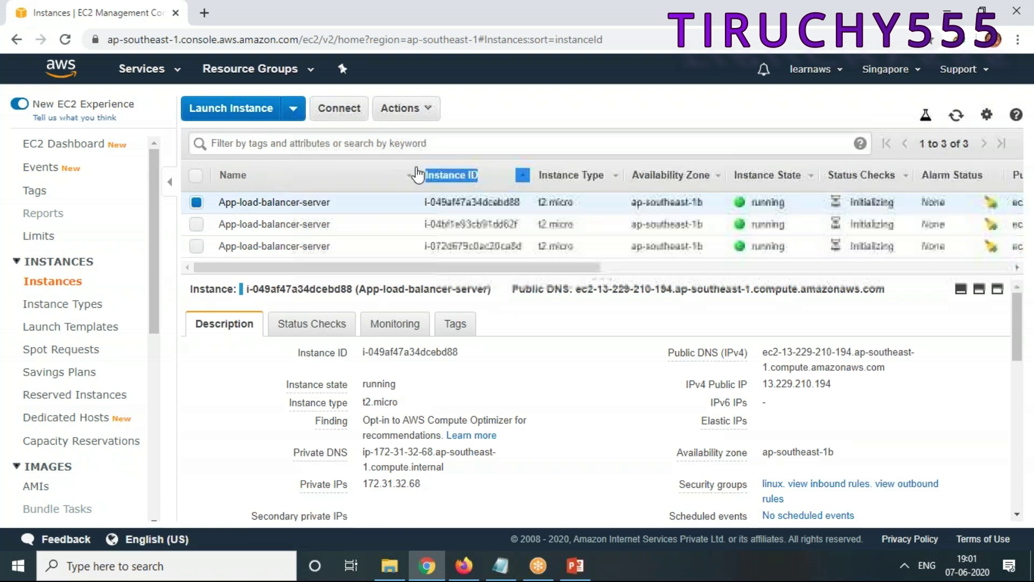
Step: Rename the first instance in the list as App-LB1
{"action": "left_click", "coordinate": [403, 202]}
{"action": "left_click", "coordinate": [386, 199]}
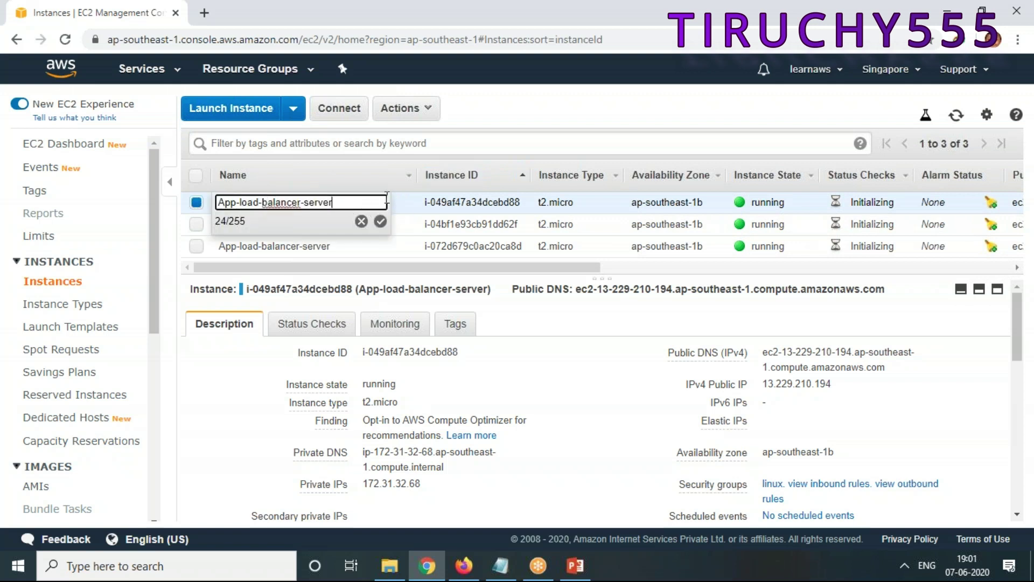
{"action": "key", "text": "BackSpace"}
{"action": "key", "text": "BackSpace"}
{"action": "key", "text": "BackSpace"}
{"action": "key", "text": "BackSpace"}
{"action": "key", "text": "BackSpace"}
{"action": "key", "text": "BackSpace"}
{"action": "key", "text": "BackSpace"}
{"action": "key", "text": "BackSpace"}
{"action": "key", "text": "BackSpace"}
{"action": "key", "text": "BackSpace"}
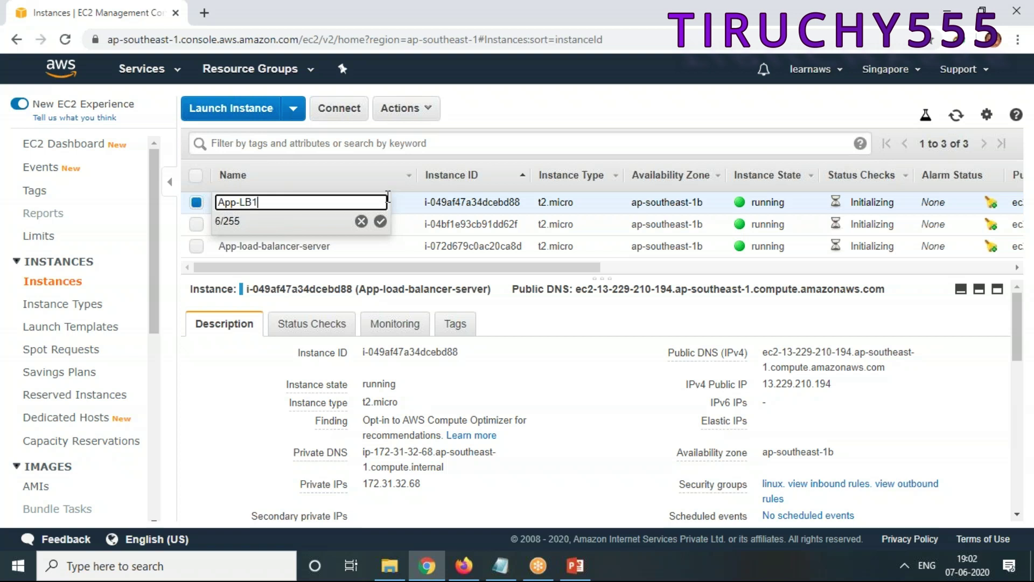
{"action": "left_click", "coordinate": [380, 221]}
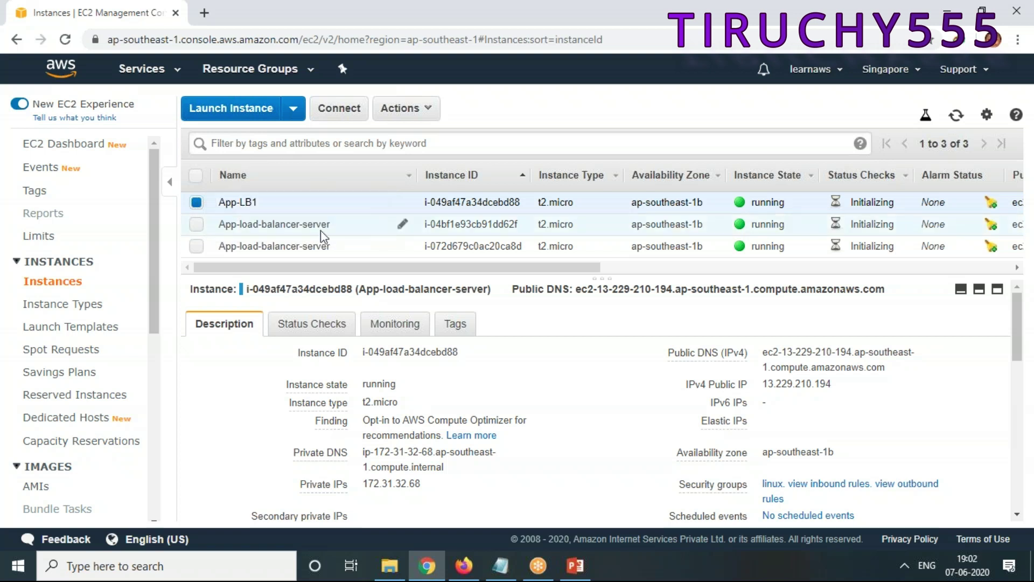
Step: Rename the second instance in the list as App-LB2
{"action": "left_click", "coordinate": [400, 225]}
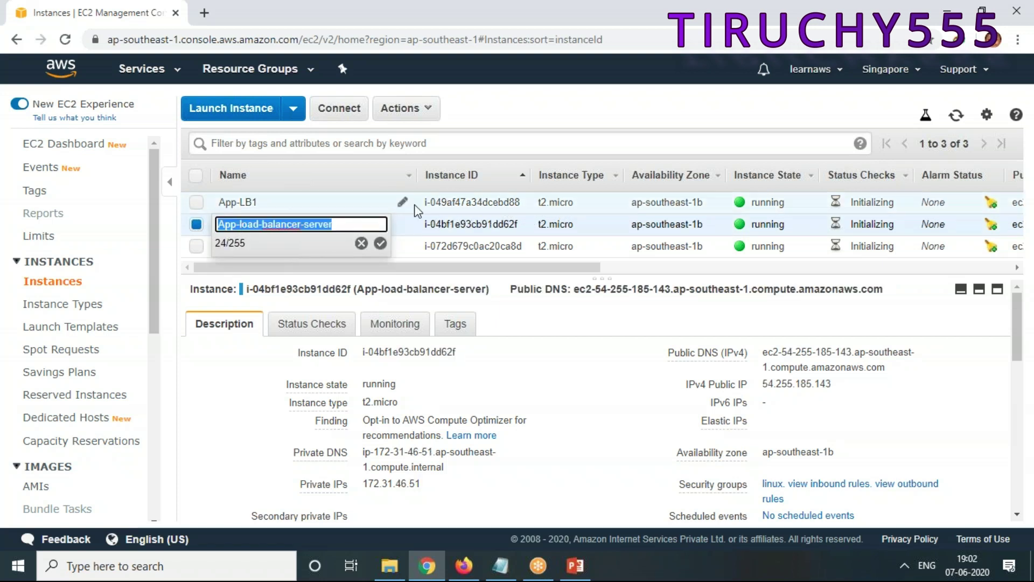
{"action": "key", "text": "End"}
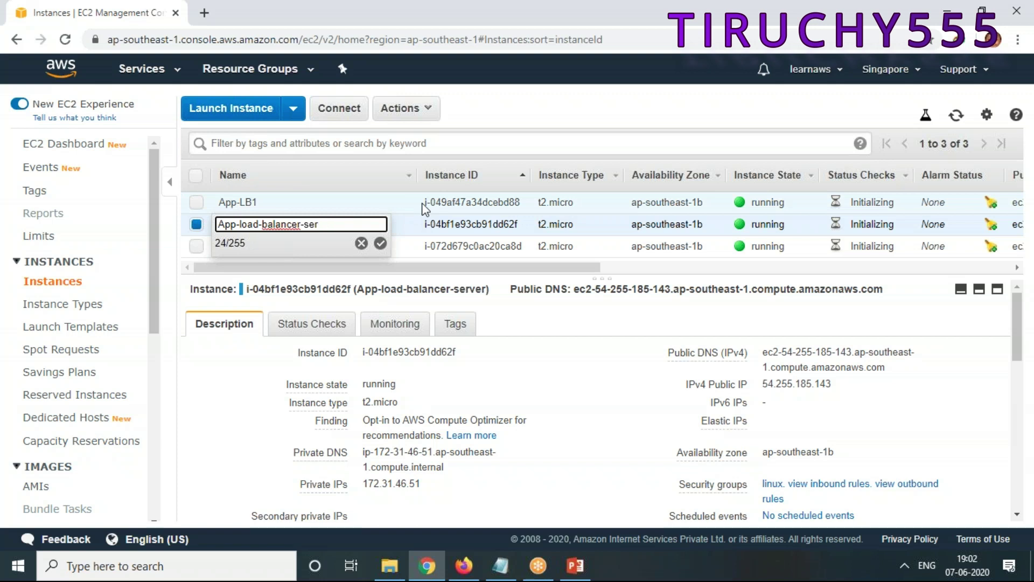
{"action": "key", "text": "BackSpace"}
{"action": "key", "text": "BackSpace"}
{"action": "key", "text": "BackSpace"}
{"action": "key", "text": "BackSpace"}
{"action": "key", "text": "BackSpace"}
{"action": "key", "text": "BackSpace"}
{"action": "key", "text": "BackSpace"}
{"action": "key", "text": "BackSpace"}
{"action": "key", "text": "BackSpace"}
{"action": "key", "text": "BackSpace"}
{"action": "key", "text": "BackSpace"}
{"action": "key", "text": "BackSpace"}
{"action": "key", "text": "BackSpace"}
{"action": "key", "text": "BackSpace"}
{"action": "key", "text": "BackSpace"}
{"action": "key", "text": "BackSpace"}
{"action": "key", "text": "BackSpace"}
{"action": "key", "text": "BackSpace"}
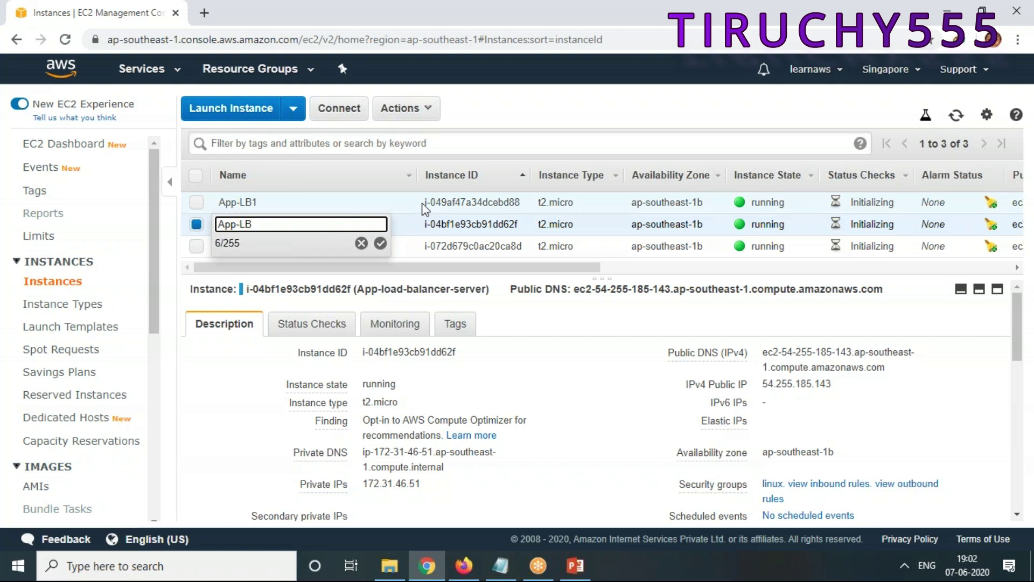
{"action": "type", "text": "LB2"}
{"action": "left_click", "coordinate": [380, 246]}
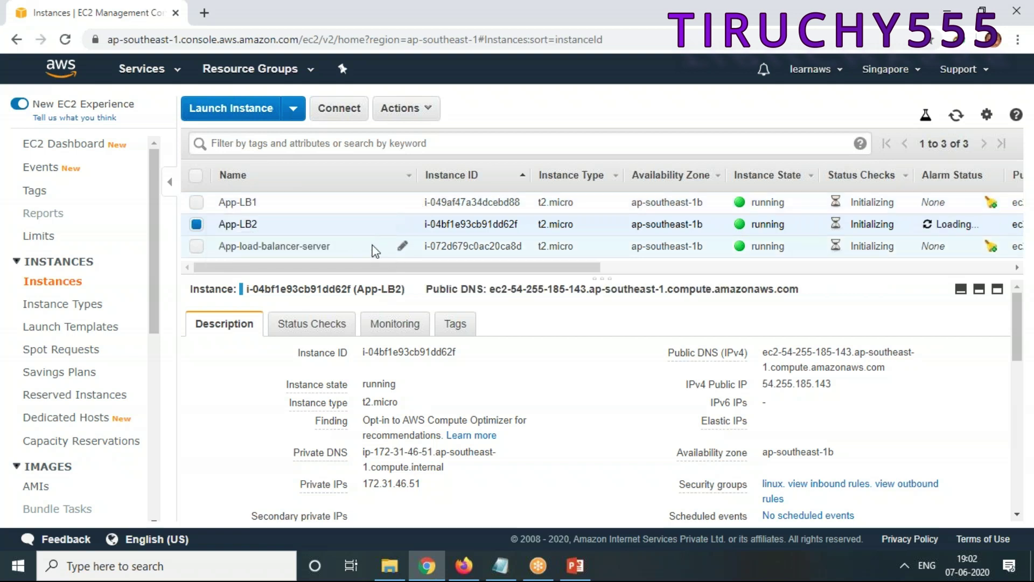
Step: Rename the third instance in the list as App-LB3
{"action": "left_click", "coordinate": [402, 247]}
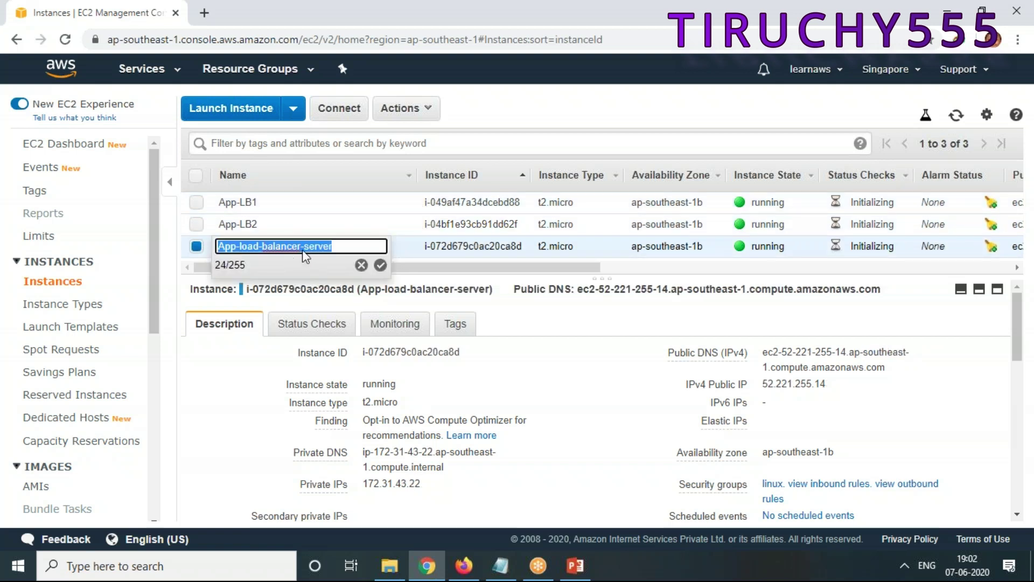
{"action": "type", "text": "App-LB3"}
{"action": "left_click", "coordinate": [381, 266]}
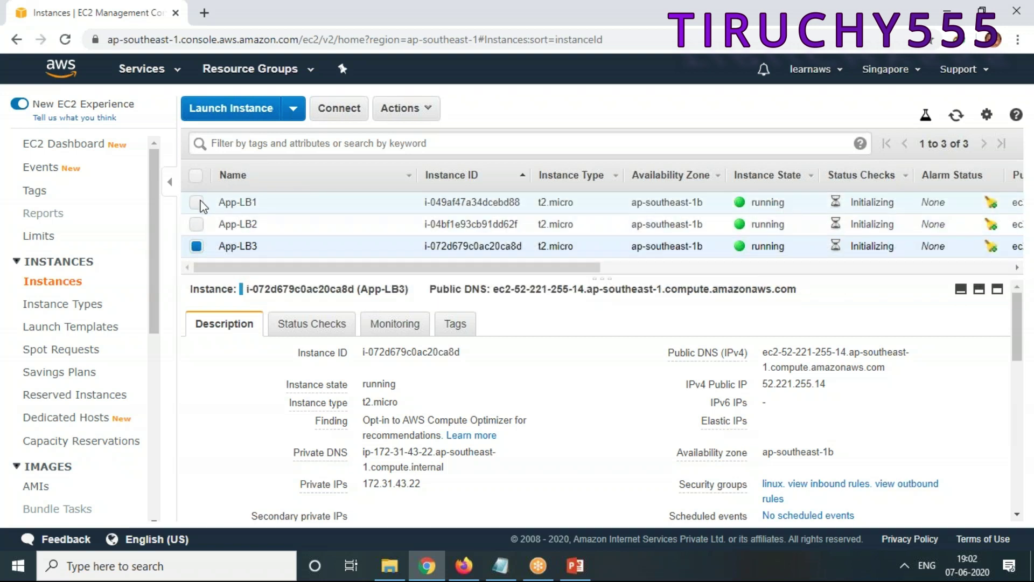
Step: Select only App-LB1, copy its IPv4 public IP and load that address in a new browser tab
{"action": "left_click", "coordinate": [197, 203]}
{"action": "left_click", "coordinate": [196, 246]}
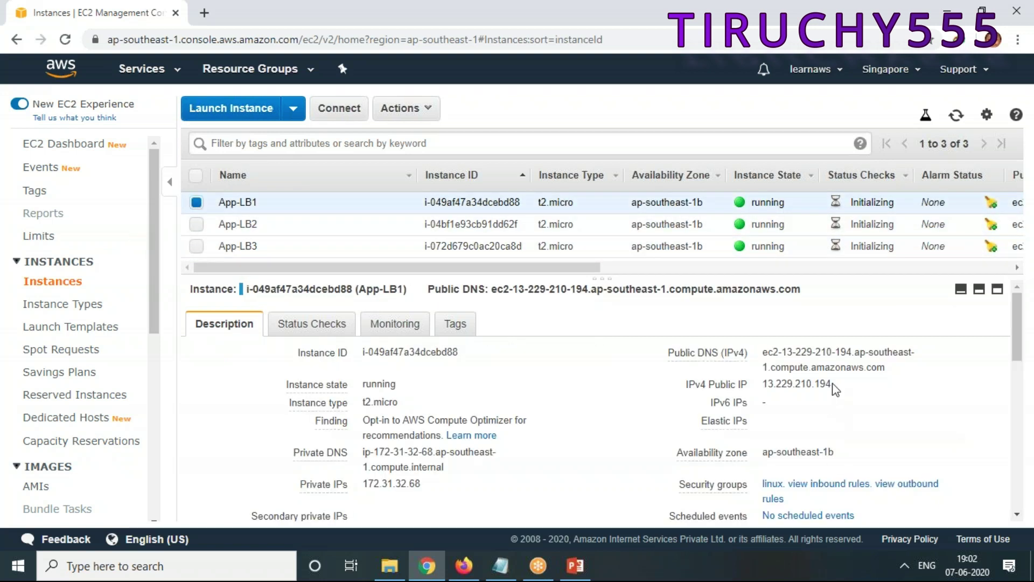
{"action": "left_click_drag", "start_coordinate": [834, 388], "coordinate": [754, 395]}
{"action": "key", "text": "ctrl+c"}
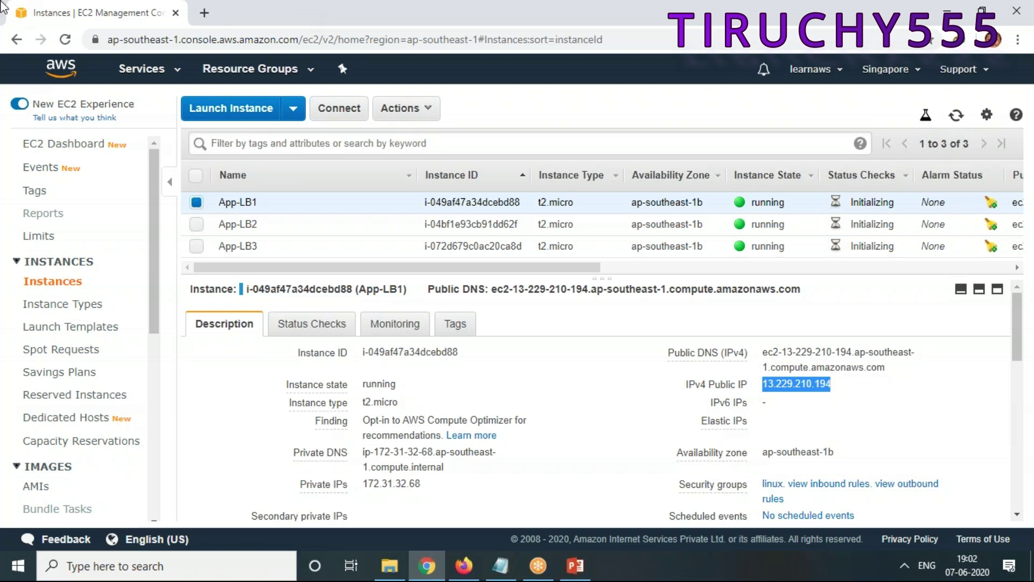
{"action": "left_click", "coordinate": [205, 12]}
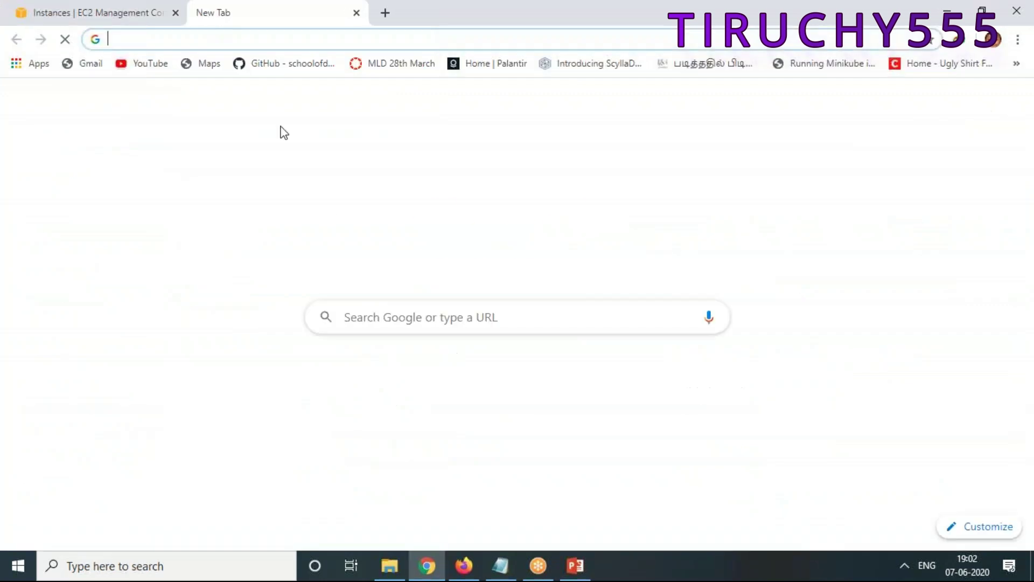
{"action": "key", "text": "ctrl+v"}
{"action": "key", "text": "Return"}
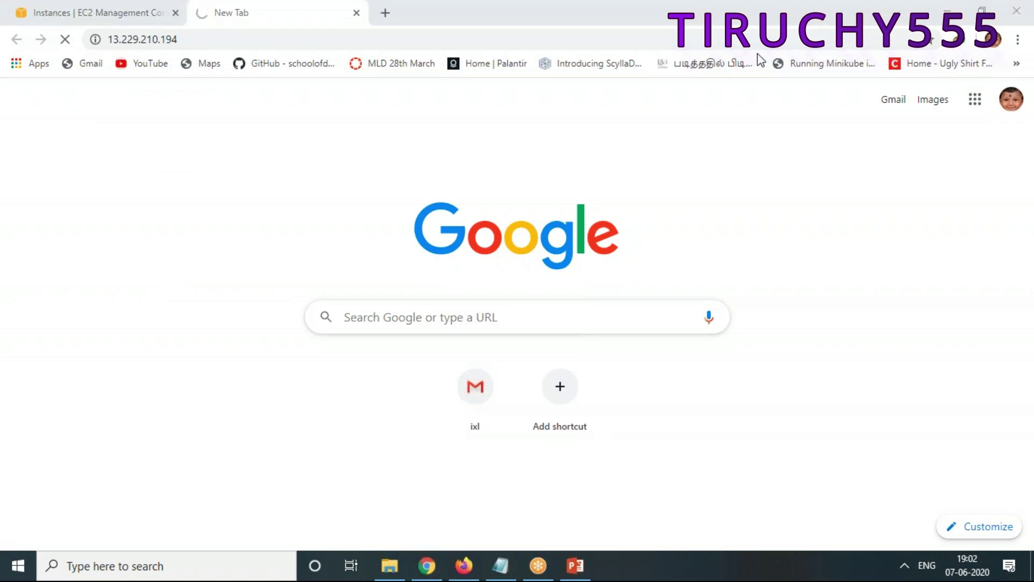
Step: Return to the EC2 instances list and refresh the status checks of the three servers
{"action": "left_click", "coordinate": [198, 33]}
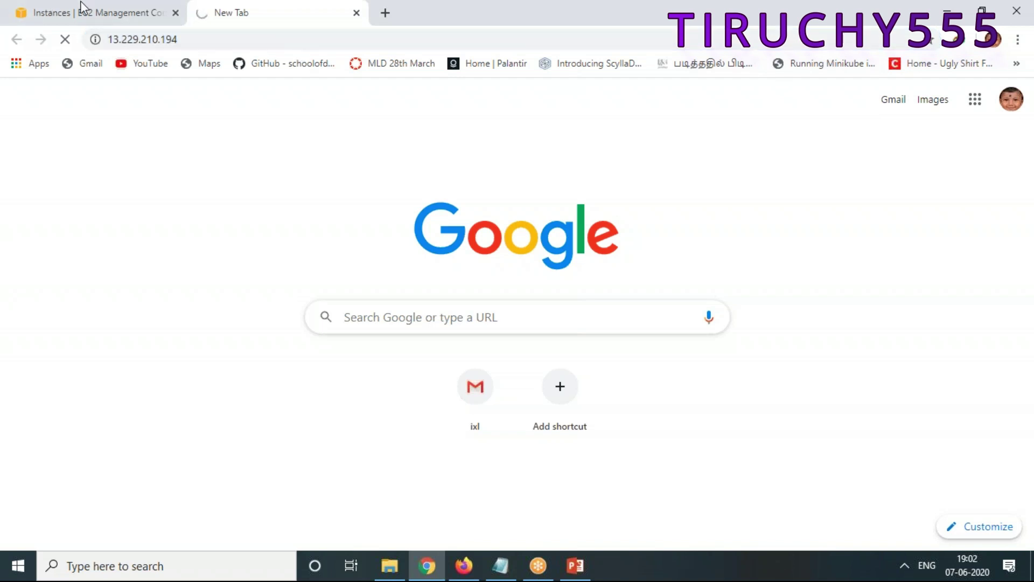
{"action": "left_click", "coordinate": [97, 19]}
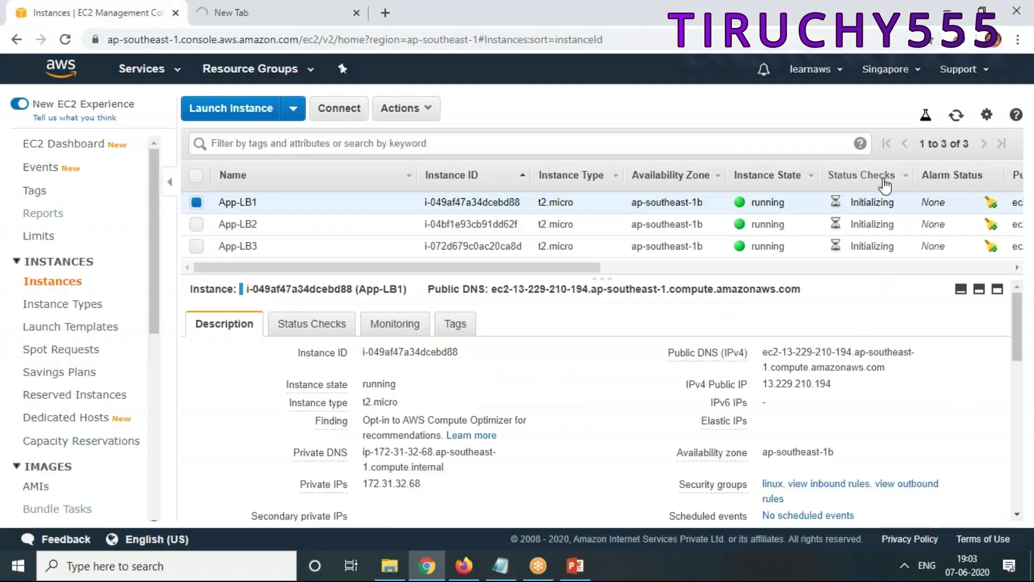
{"action": "left_click", "coordinate": [961, 119]}
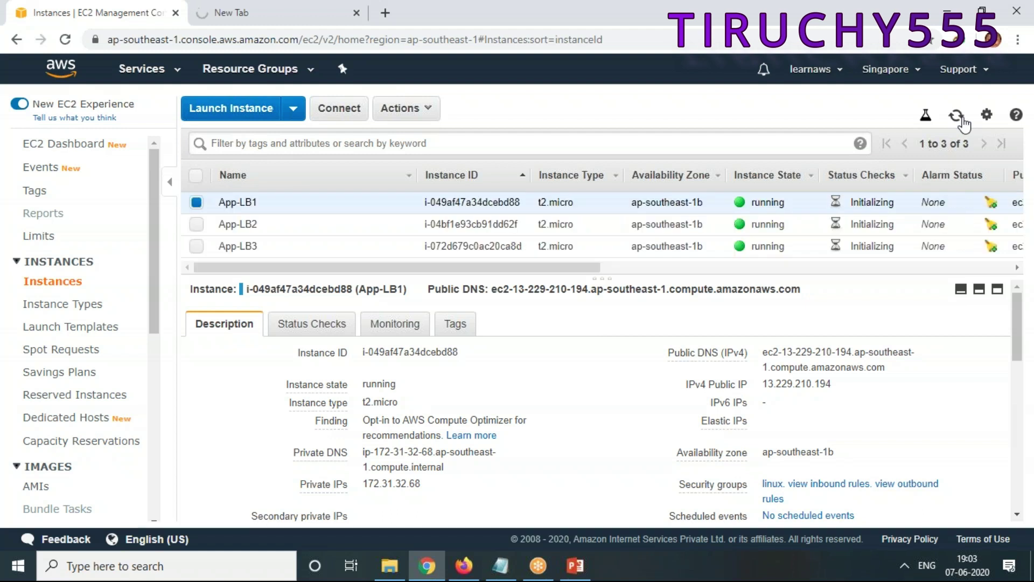
Step: Copy App-LB1's IPv4 public IP again, load it in the second browser tab and reload the page
{"action": "left_click", "coordinate": [844, 384]}
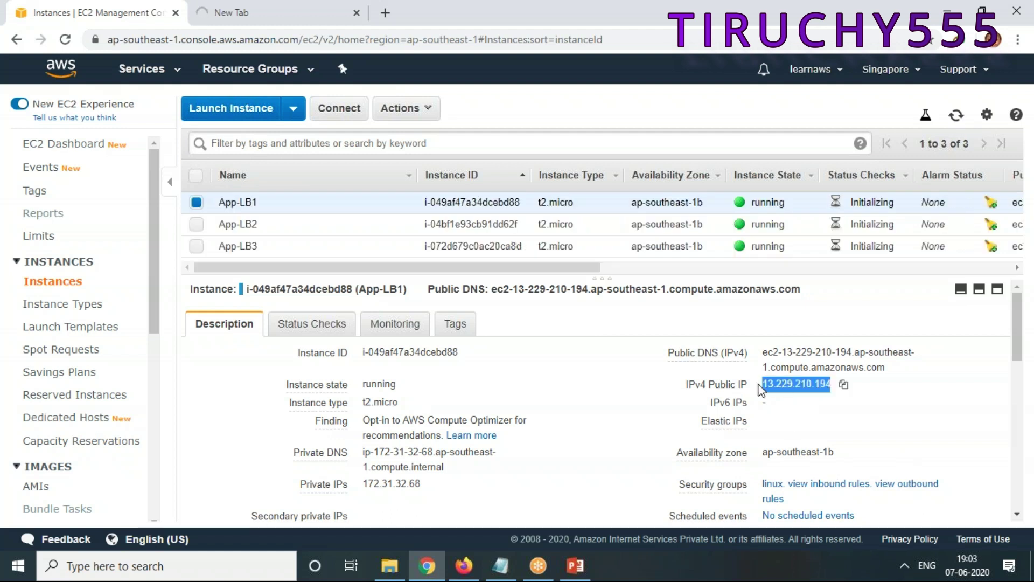
{"action": "left_click", "coordinate": [205, 17]}
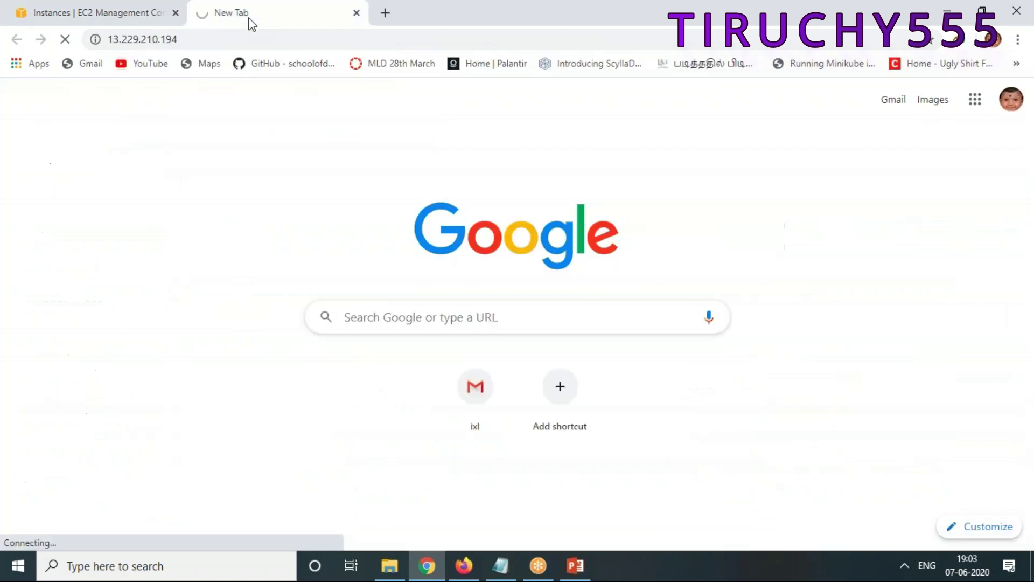
{"action": "left_click", "coordinate": [208, 38]}
{"action": "key", "text": "ctrl+v"}
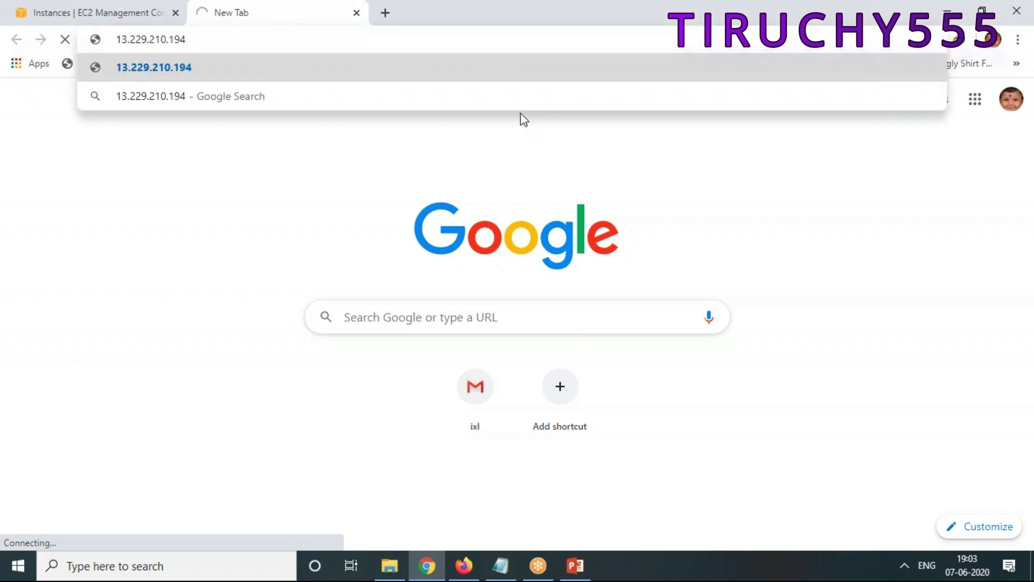
{"action": "key", "text": "Return"}
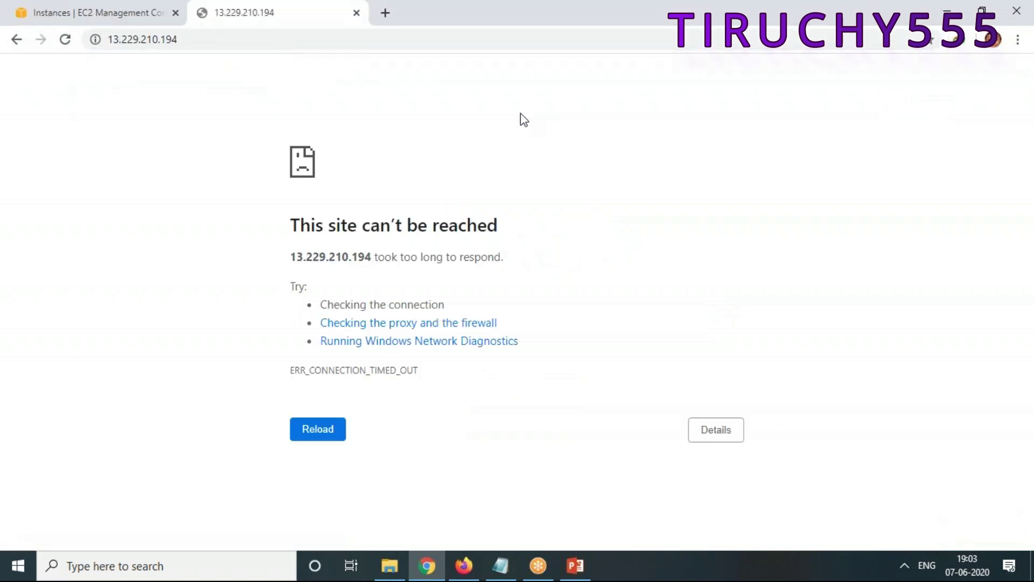
{"action": "right_click", "coordinate": [206, 259]}
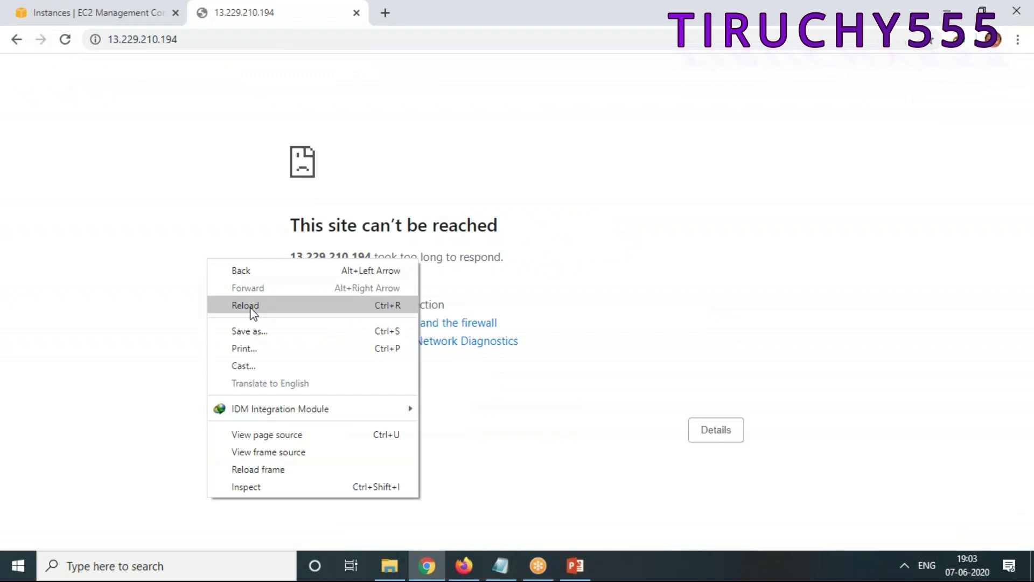
{"action": "left_click", "coordinate": [251, 307]}
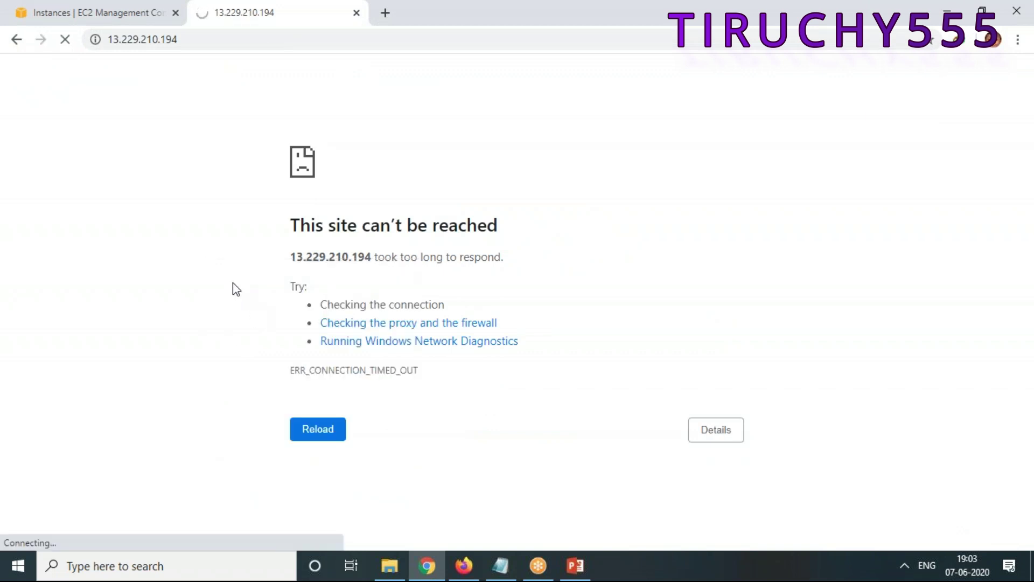
Step: Go back to App-LB1's description in the EC2 console and open its linux security group
{"action": "left_click", "coordinate": [72, 13]}
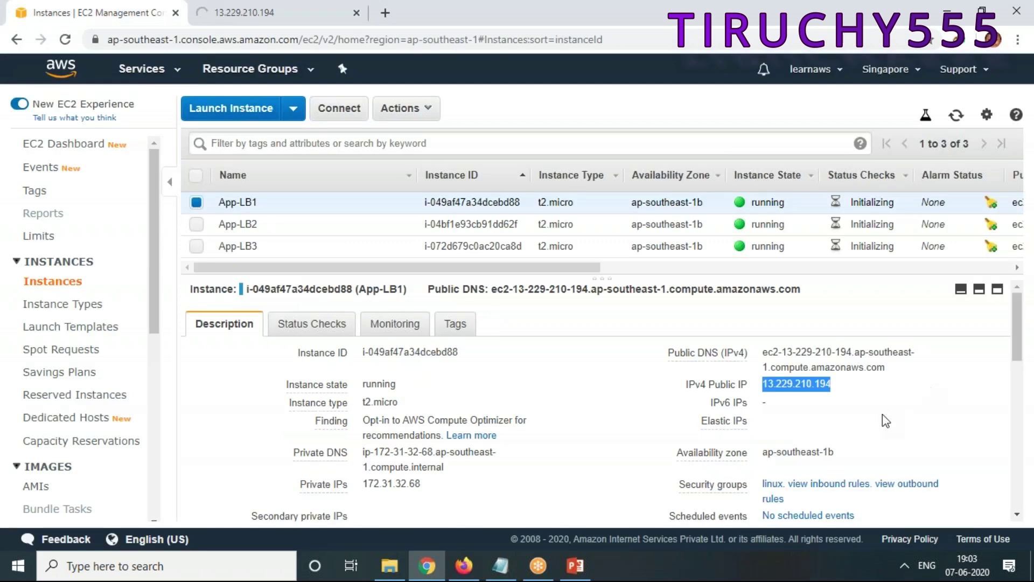
{"action": "scroll", "coordinate": [958, 449], "scroll_direction": "down", "scroll_amount": 2}
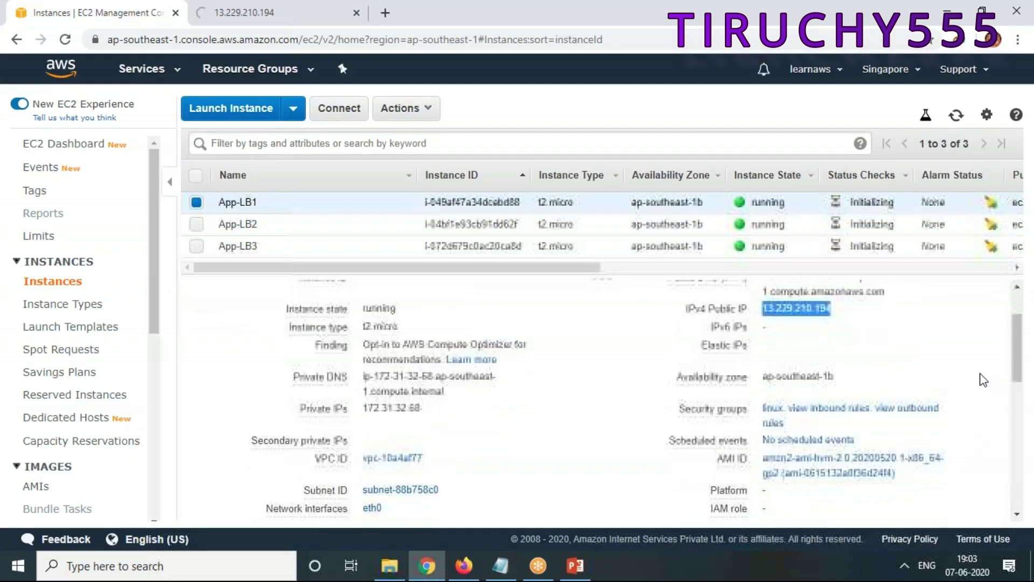
{"action": "left_click", "coordinate": [774, 409]}
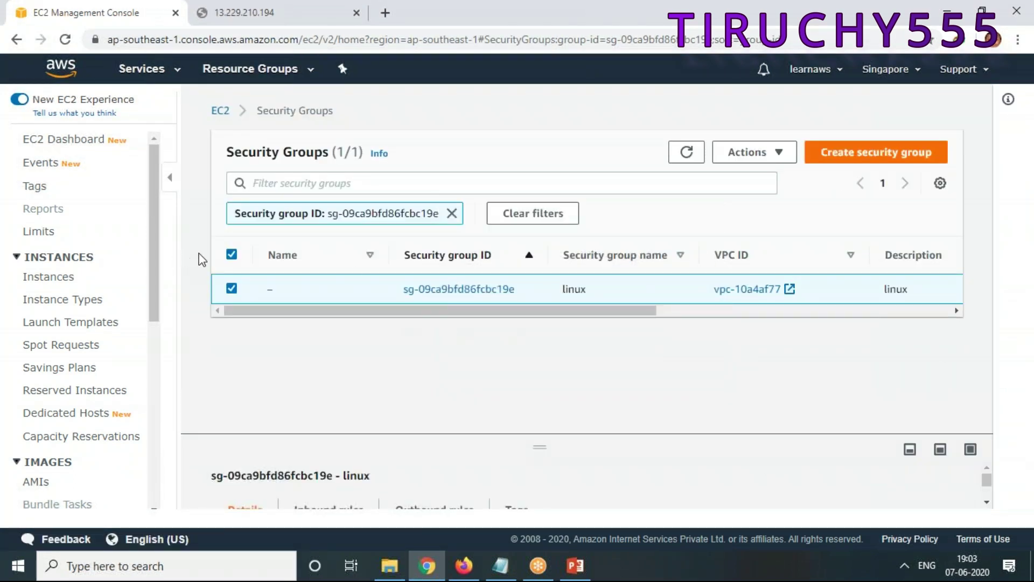
Step: Set the linux security group's Name to Linux-Sec-Group and save it
{"action": "mouse_move", "coordinate": [334, 287]}
{"action": "left_click", "coordinate": [282, 291]}
{"action": "type", "text": "Linux"}
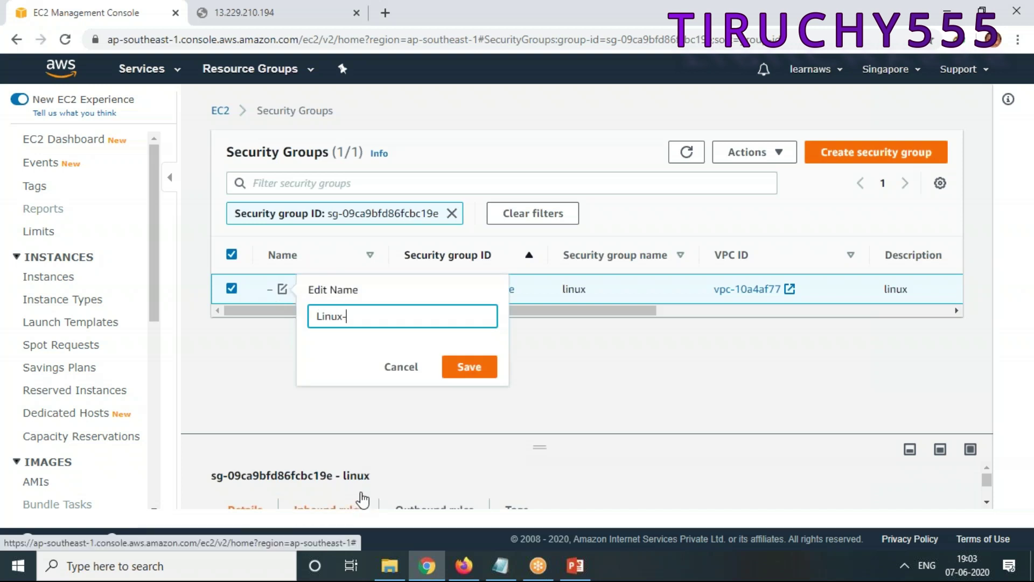
{"action": "type", "text": "-Sec-Group"}
{"action": "left_click", "coordinate": [468, 367]}
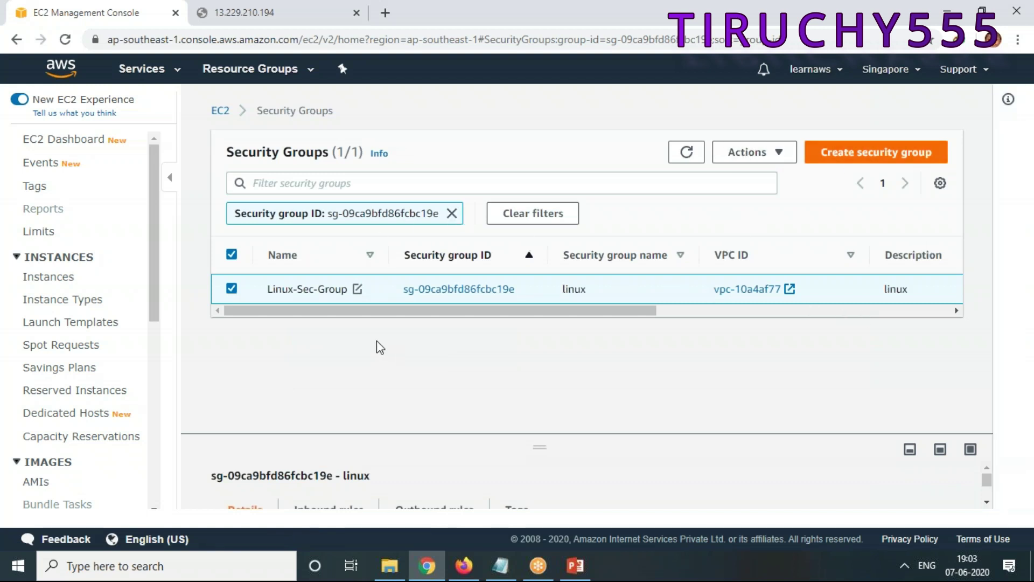
Step: Open Linux-Sec-Group's inbound rules for editing, clear the sources of all three rules and delete the Custom TCP 8080 rule
{"action": "left_click", "coordinate": [752, 152]}
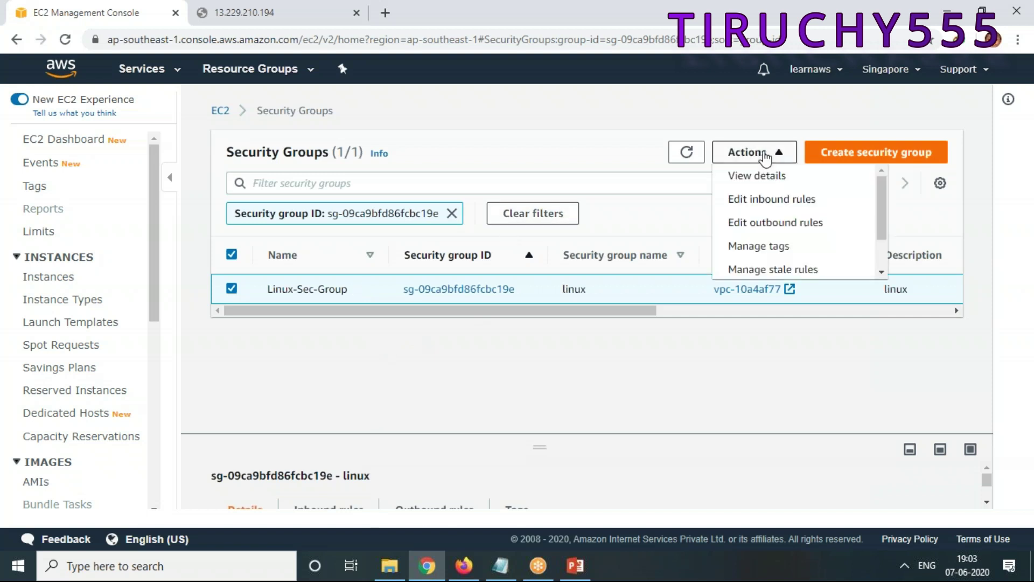
{"action": "left_click", "coordinate": [771, 201]}
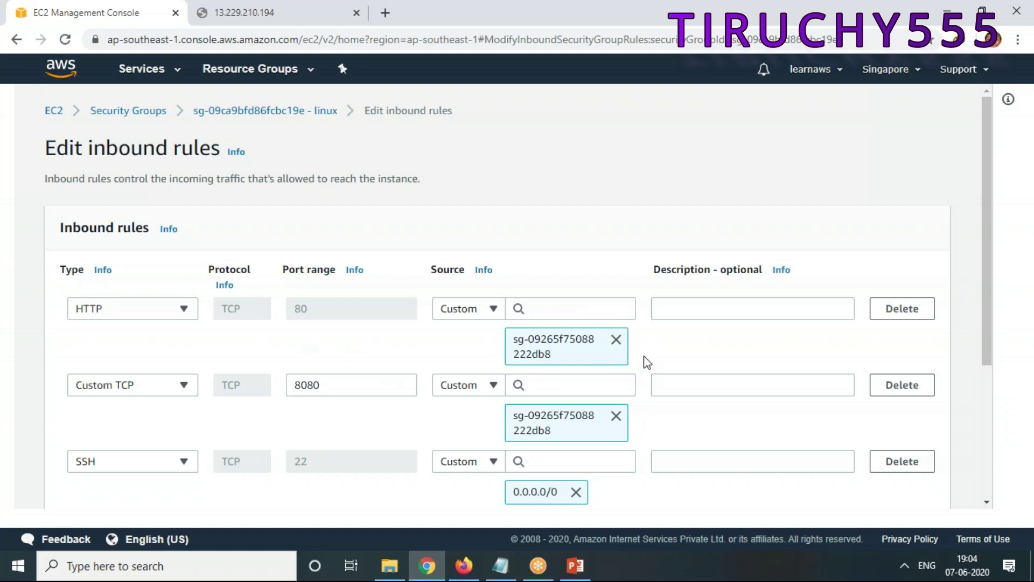
{"action": "left_click", "coordinate": [615, 341]}
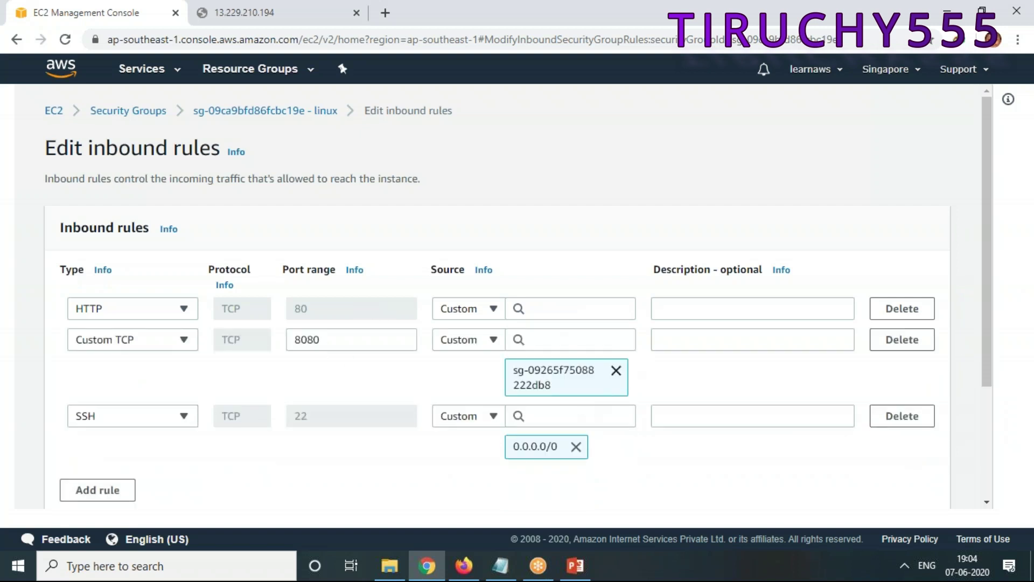
{"action": "left_click", "coordinate": [615, 371]}
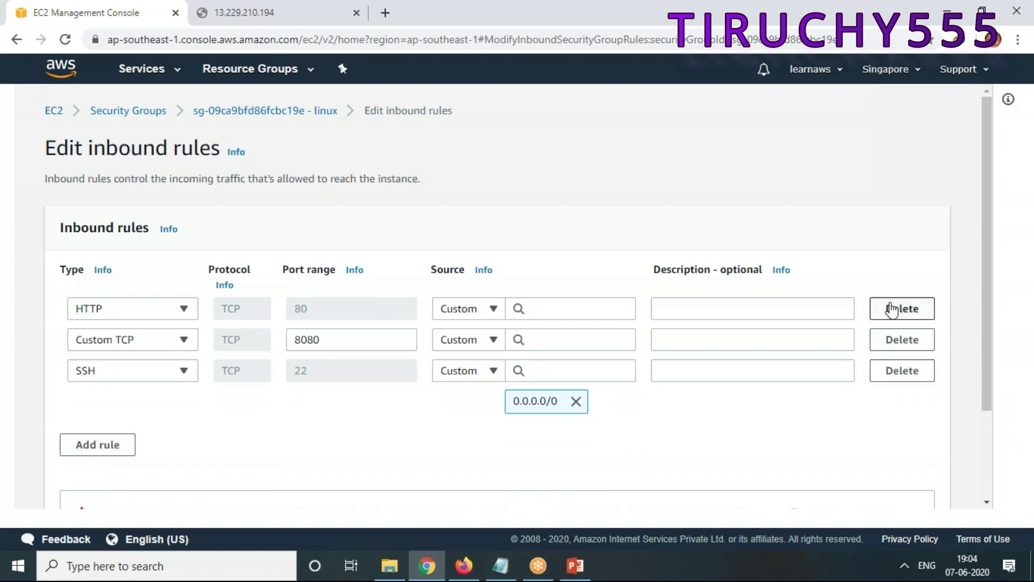
{"action": "left_click", "coordinate": [575, 401]}
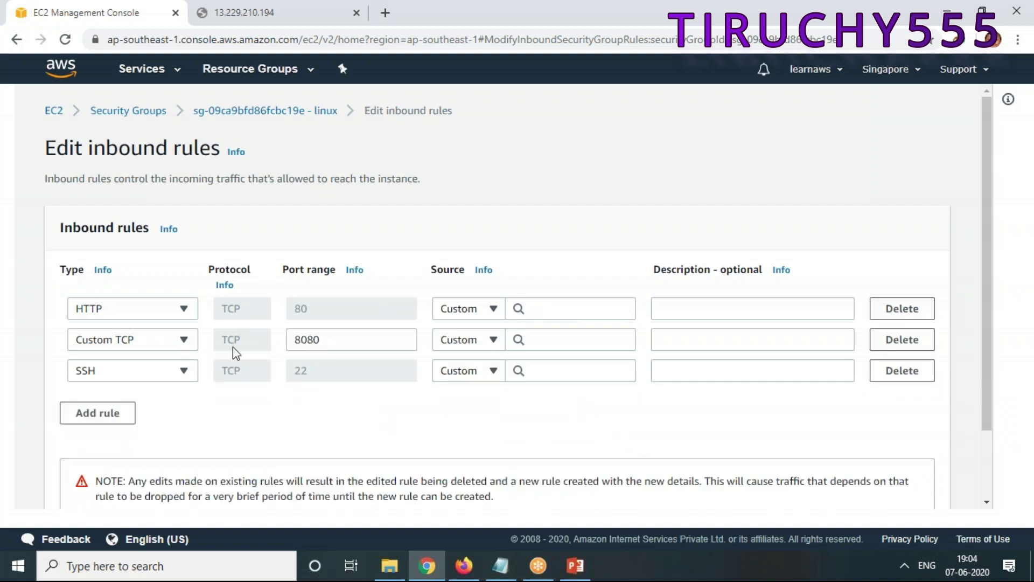
{"action": "left_click", "coordinate": [914, 349]}
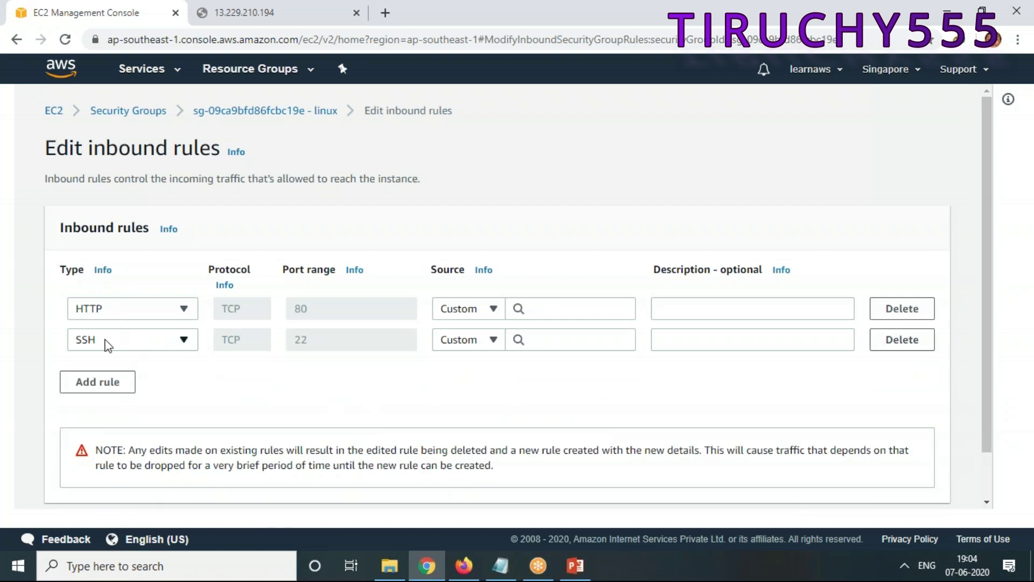
Step: Set the source of the HTTP and SSH inbound rules to Anywhere and save the rules
{"action": "left_click", "coordinate": [494, 312]}
{"action": "left_click", "coordinate": [488, 350]}
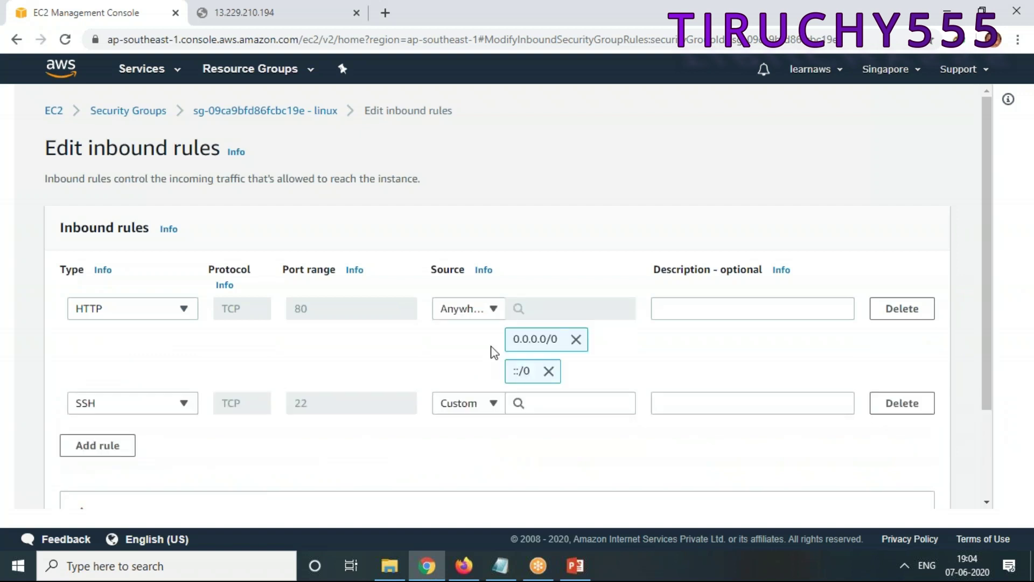
{"action": "left_click", "coordinate": [463, 403]}
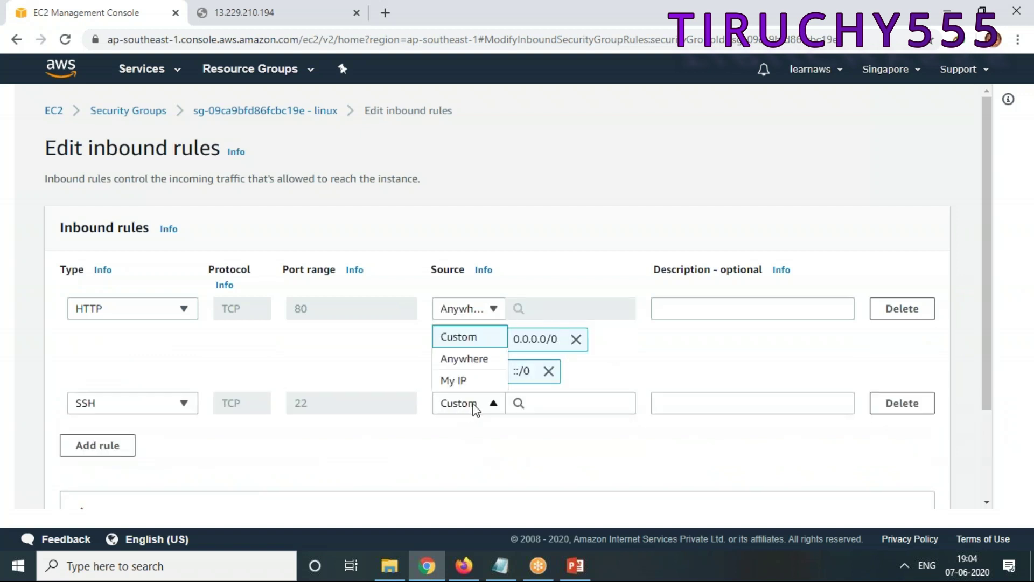
{"action": "left_click", "coordinate": [462, 358]}
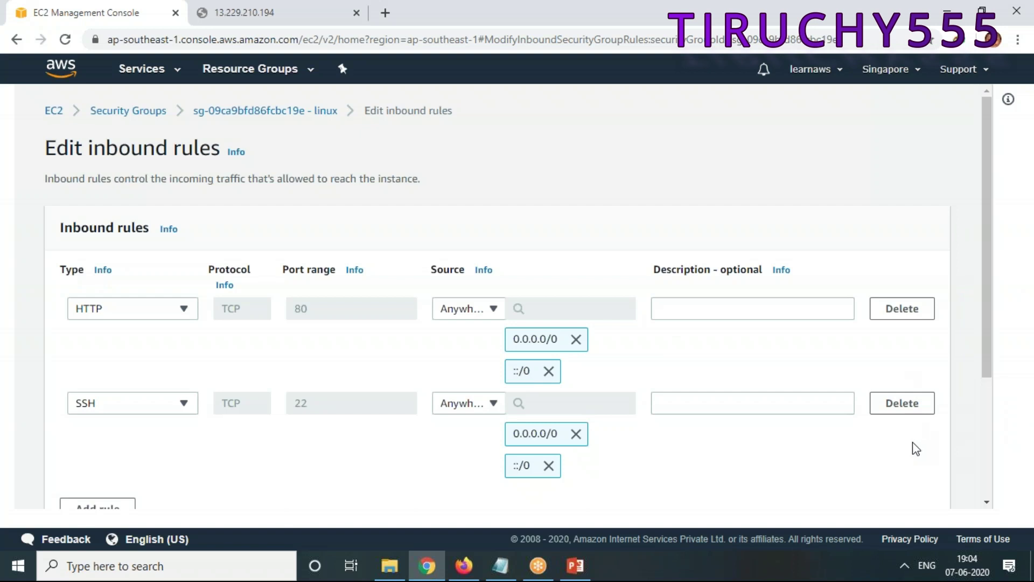
{"action": "scroll", "coordinate": [910, 439], "scroll_direction": "down", "scroll_amount": 3}
{"action": "scroll", "coordinate": [934, 399], "scroll_direction": "down", "scroll_amount": 2}
{"action": "left_click", "coordinate": [925, 488]}
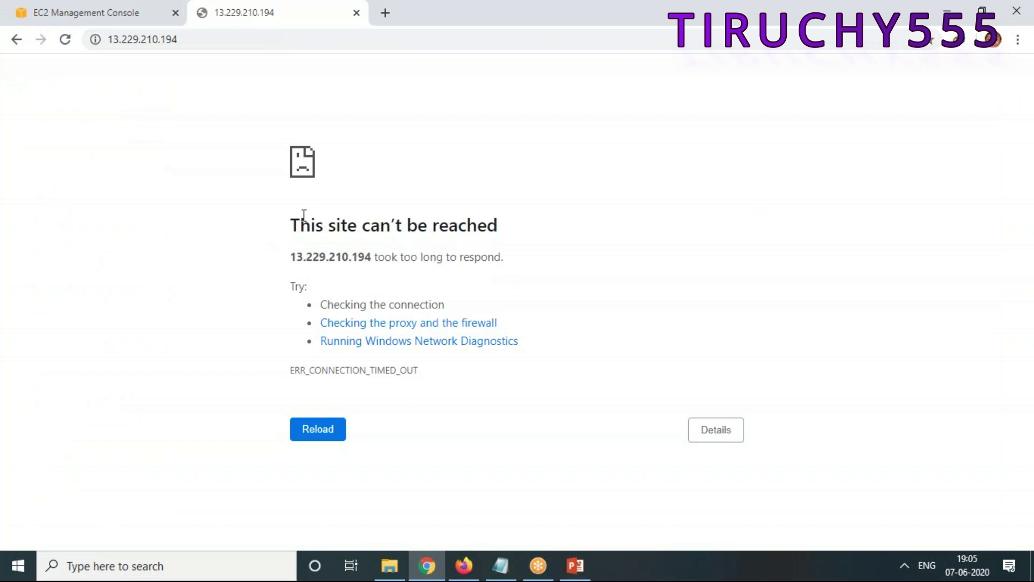
Step: Reload the App-LB1 web page in the second browser tab, and return to the EC2 console's list of running instances
{"action": "right_click", "coordinate": [190, 168]}
{"action": "left_click", "coordinate": [245, 216]}
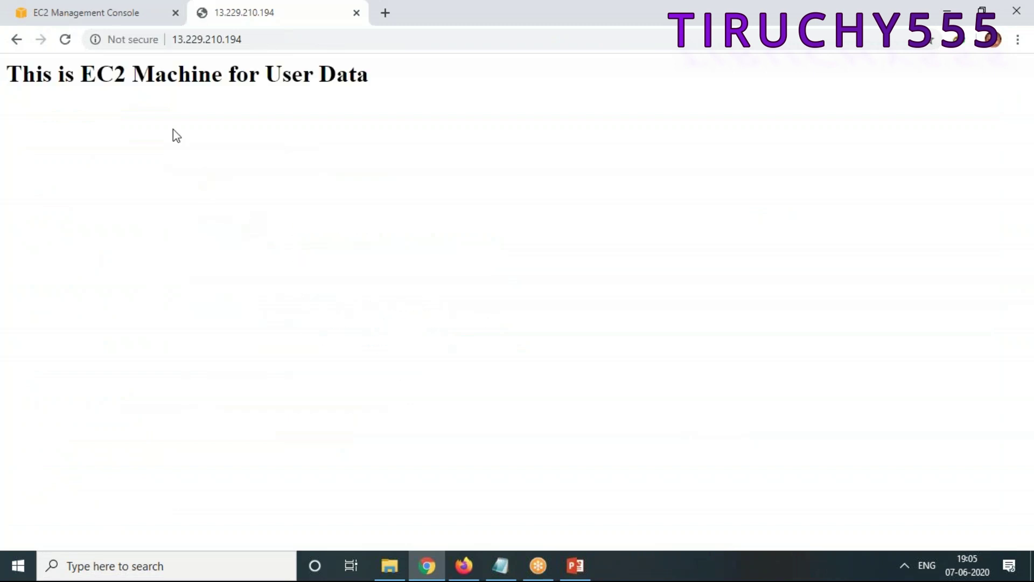
{"action": "left_click", "coordinate": [116, 11]}
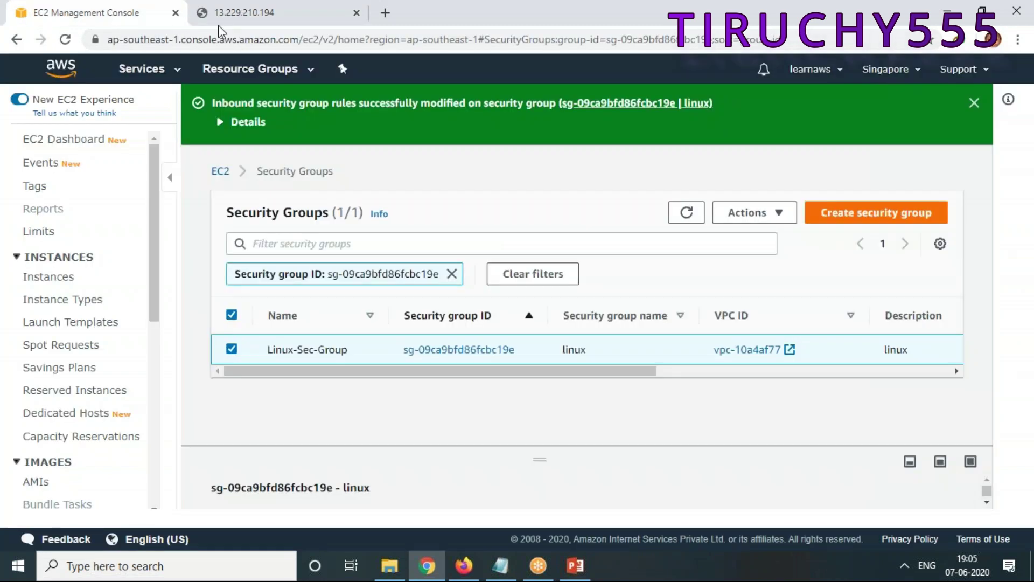
{"action": "left_click", "coordinate": [76, 142]}
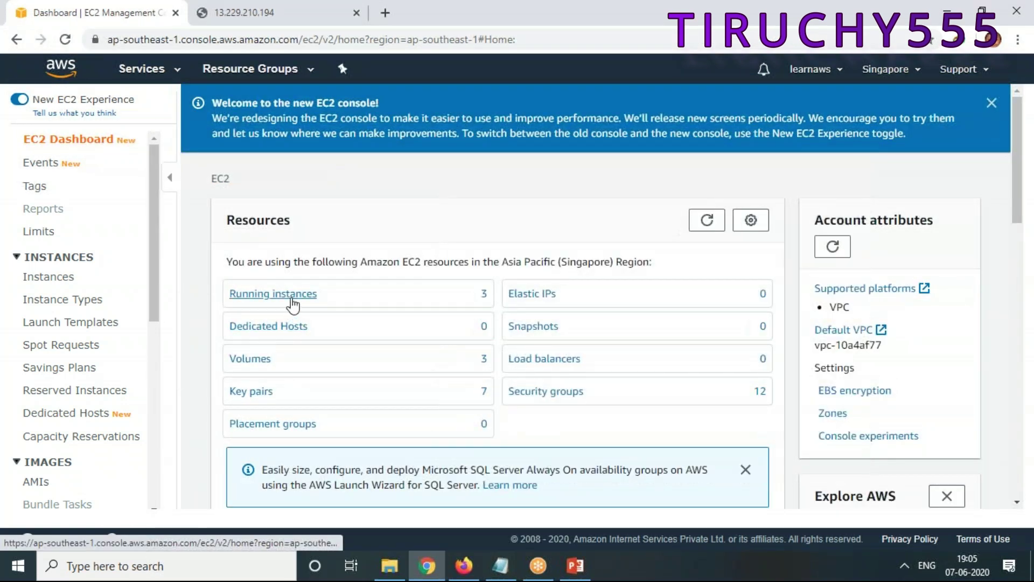
{"action": "left_click", "coordinate": [295, 301]}
Step: Check the heading text on the web page served by App-LB1 against the instances list
{"action": "left_click", "coordinate": [272, 13]}
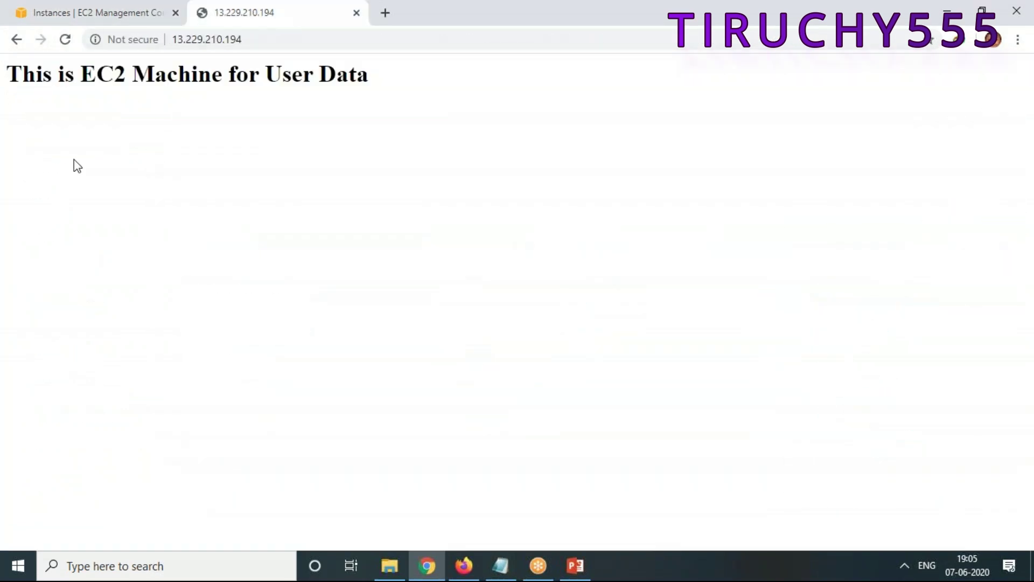
{"action": "left_click_drag", "start_coordinate": [11, 75], "coordinate": [469, 99]}
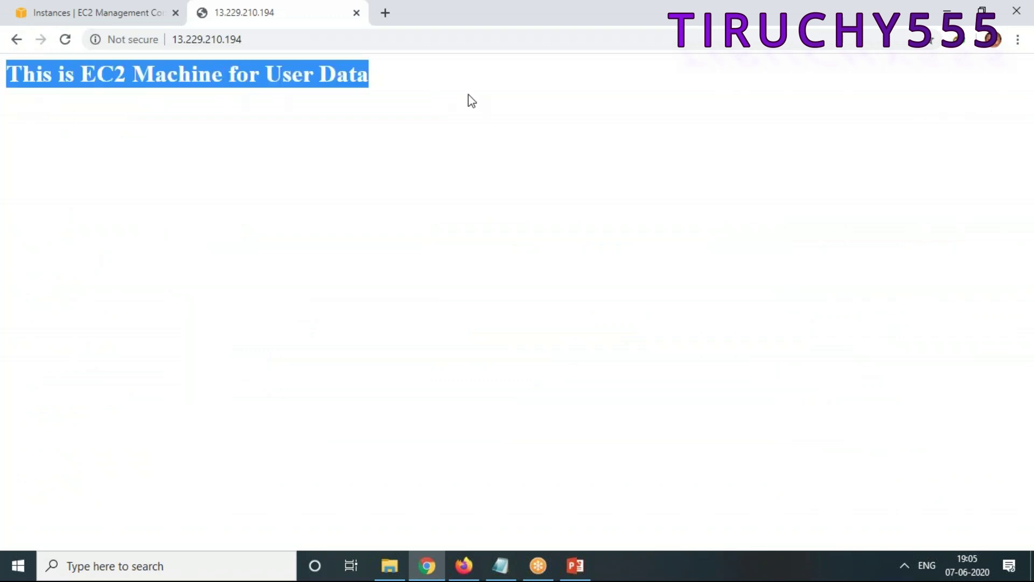
{"action": "left_click", "coordinate": [103, 12]}
{"action": "left_click", "coordinate": [280, 10]}
Step: Select App-LB1 in the instances list, copy its IPv4 public IP and load that address in the second browser tab
{"action": "left_click", "coordinate": [69, 14]}
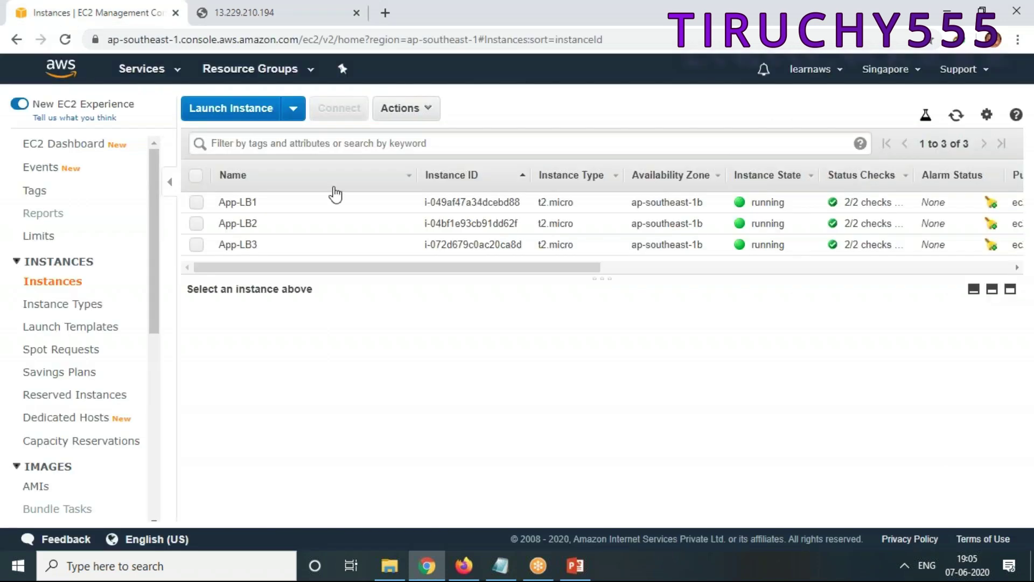
{"action": "left_click", "coordinate": [197, 204]}
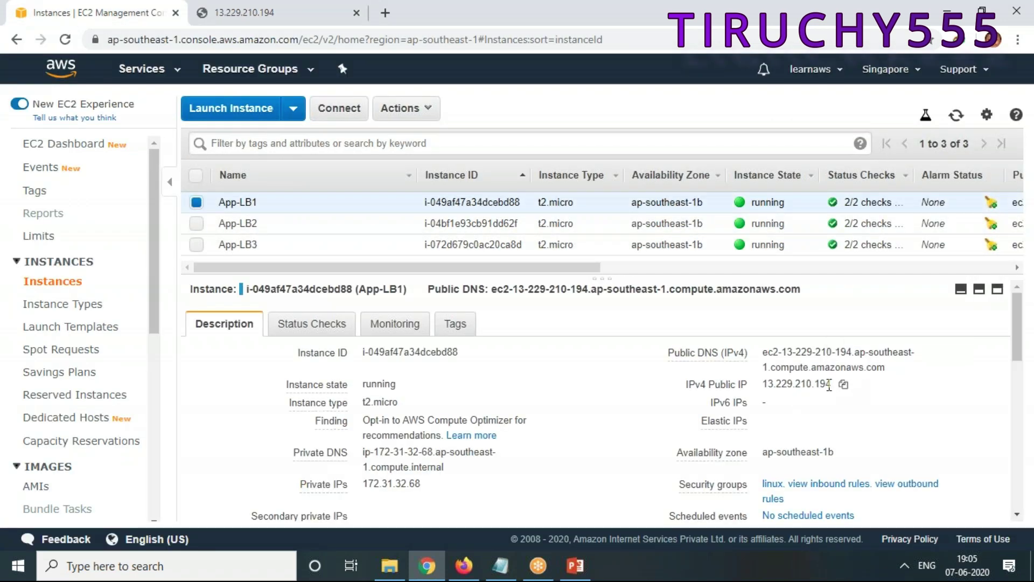
{"action": "left_click_drag", "start_coordinate": [832, 384], "coordinate": [745, 398]}
{"action": "key", "text": "ctrl+c"}
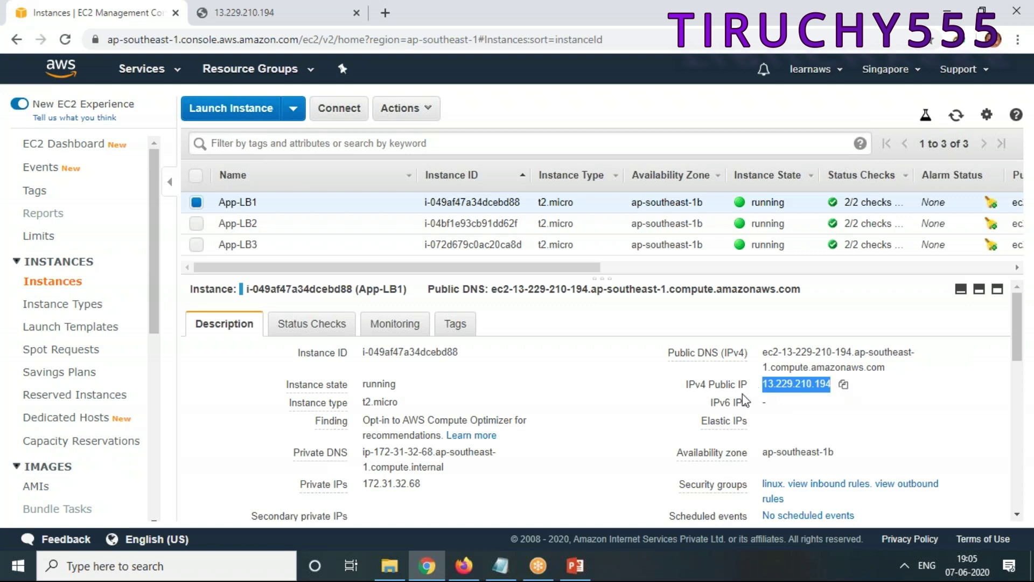
{"action": "left_click", "coordinate": [248, 15]}
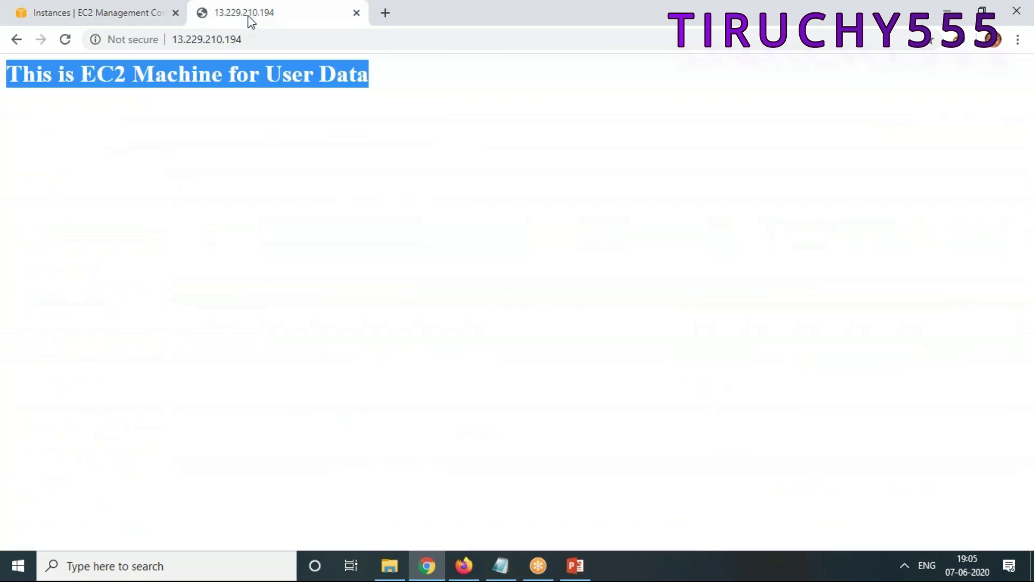
{"action": "left_click", "coordinate": [264, 47]}
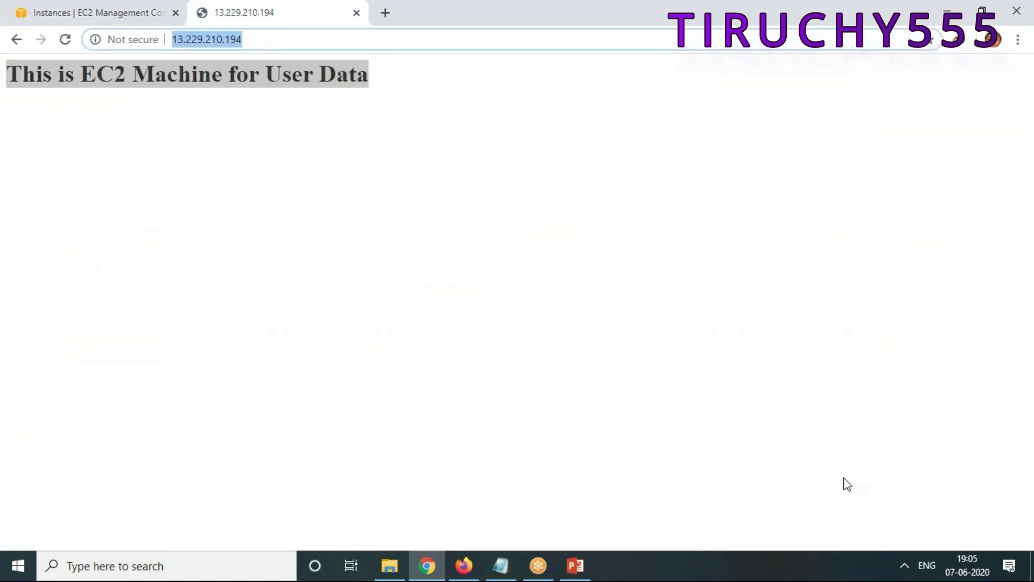
{"action": "key", "text": "ctrl+v"}
{"action": "key", "text": "Return"}
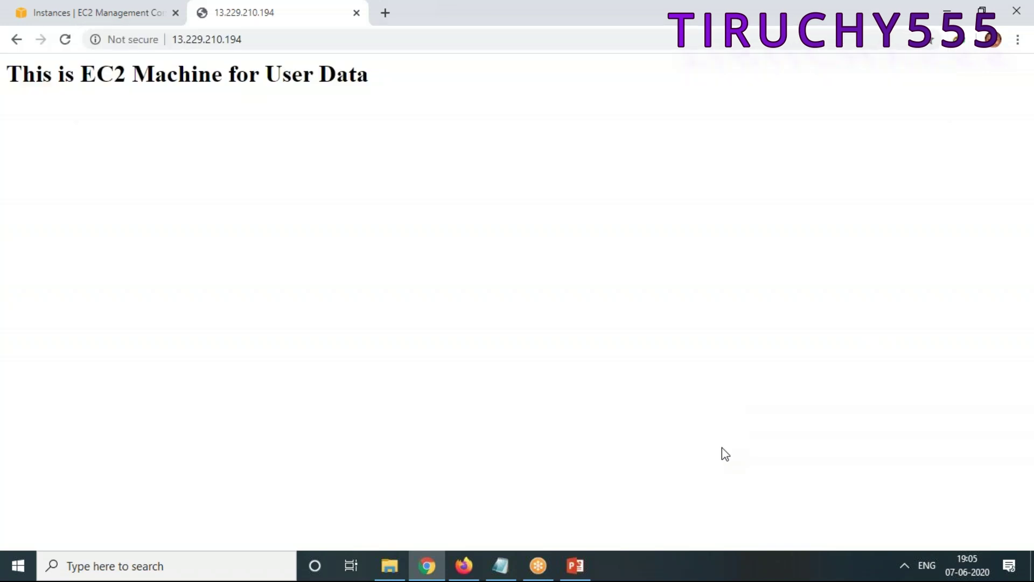
Step: Minimise the Chrome, PowerPoint and File Explorer windows and close both GoToMeeting tabs in Firefox to reach the desktop
{"action": "double_click", "coordinate": [676, 20]}
{"action": "left_click", "coordinate": [838, 242]}
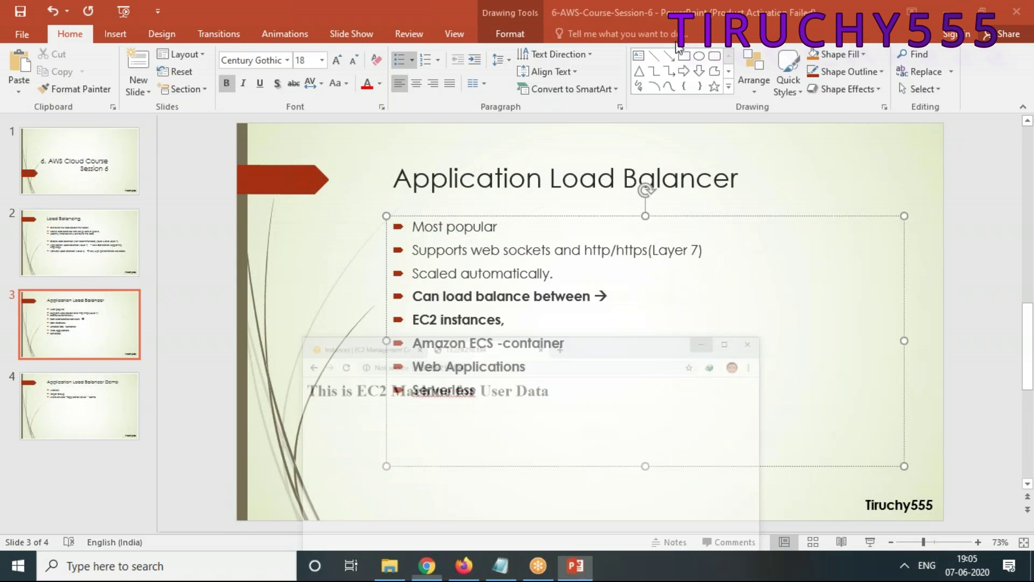
{"action": "double_click", "coordinate": [670, 21]}
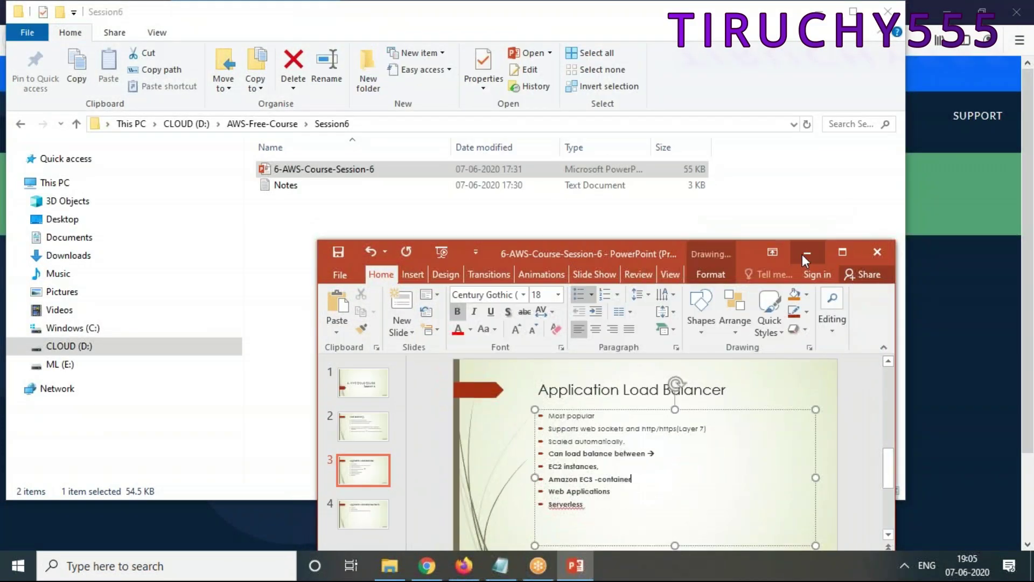
{"action": "left_click", "coordinate": [802, 254]}
{"action": "double_click", "coordinate": [669, 23]}
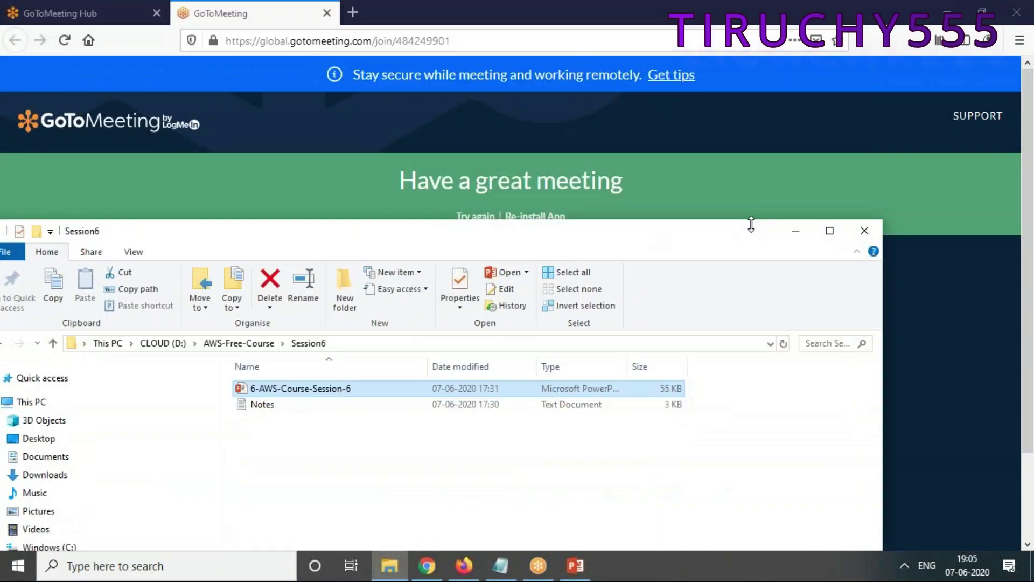
{"action": "left_click", "coordinate": [806, 239]}
{"action": "left_click", "coordinate": [327, 13]}
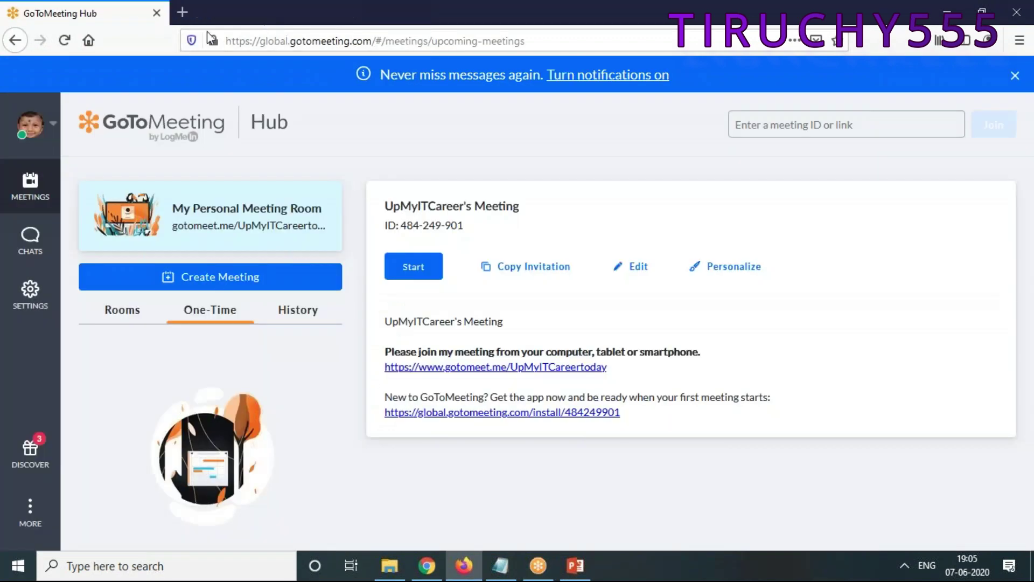
{"action": "left_click", "coordinate": [156, 13]}
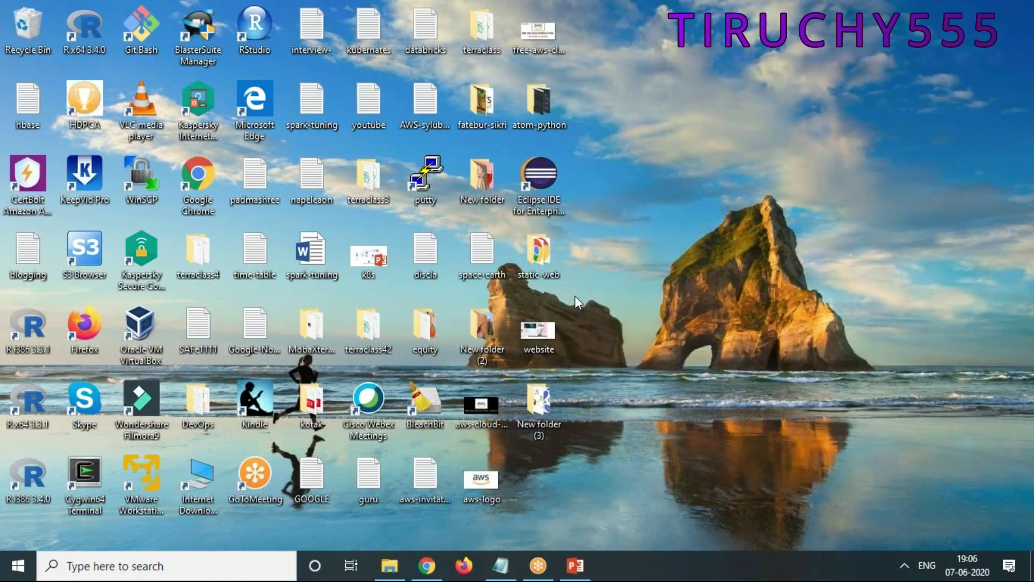
{"action": "double_click", "coordinate": [425, 174]}
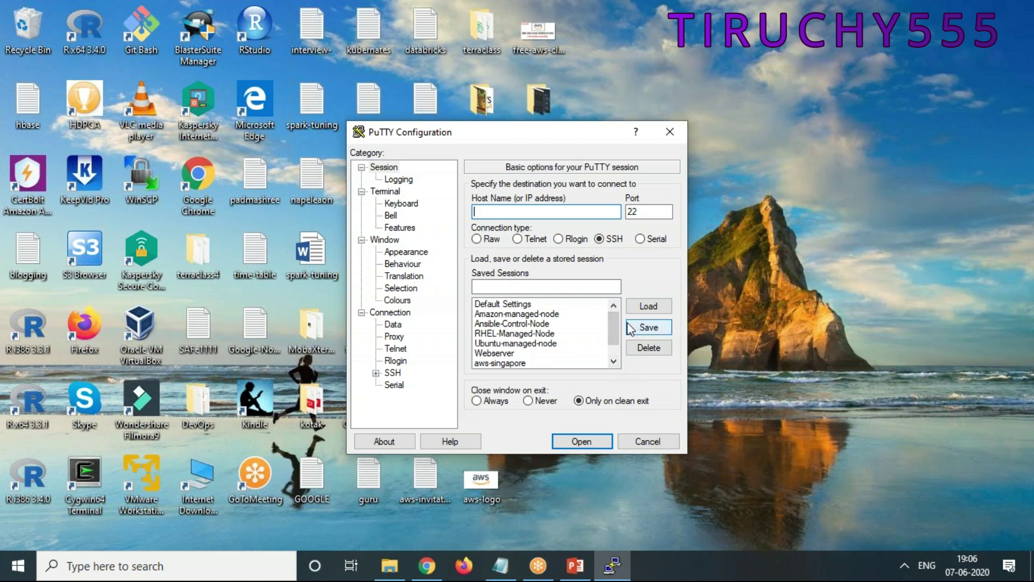
{"action": "left_click", "coordinate": [520, 364]}
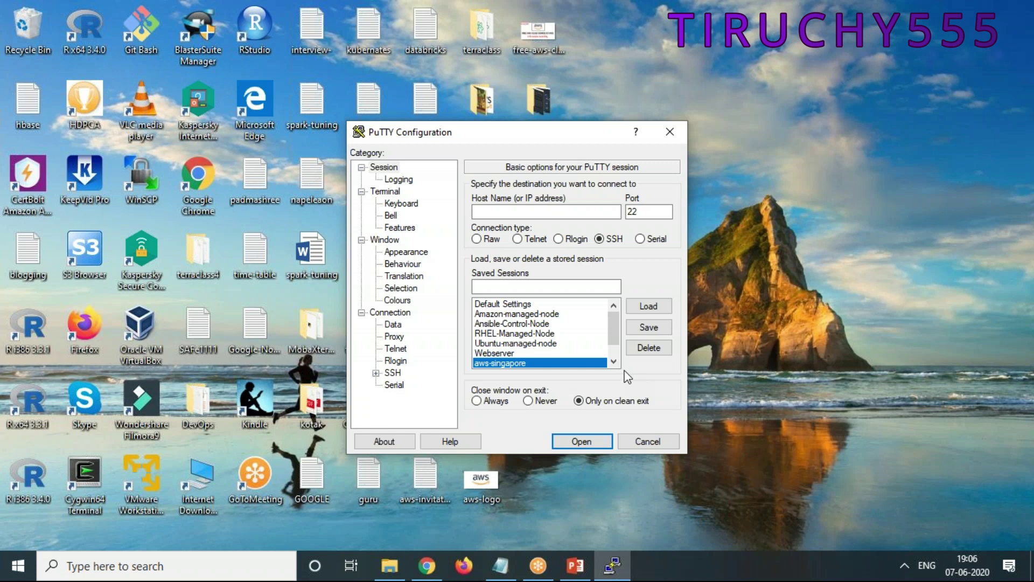
{"action": "left_click", "coordinate": [641, 314]}
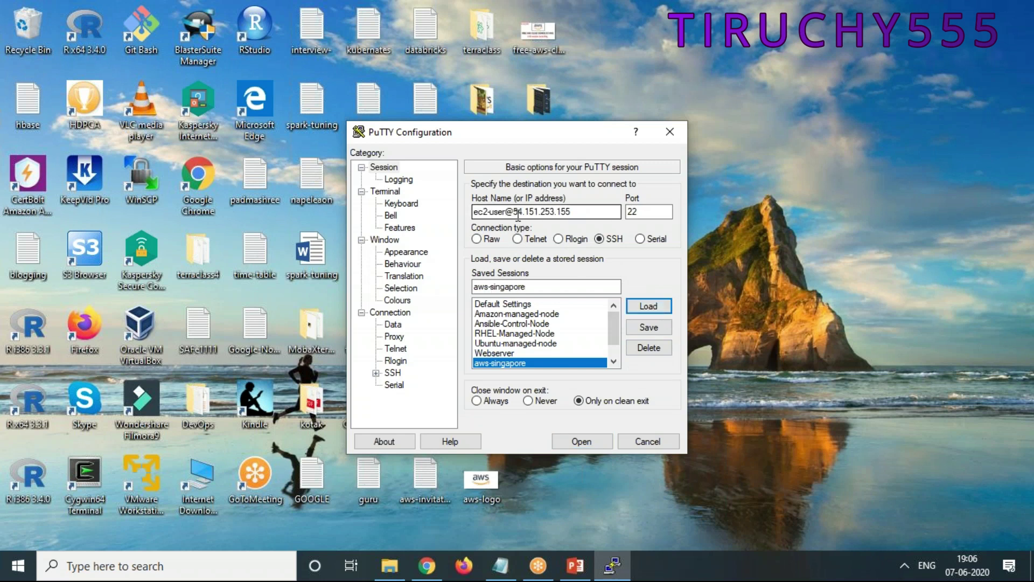
{"action": "left_click_drag", "start_coordinate": [514, 212], "coordinate": [670, 211]}
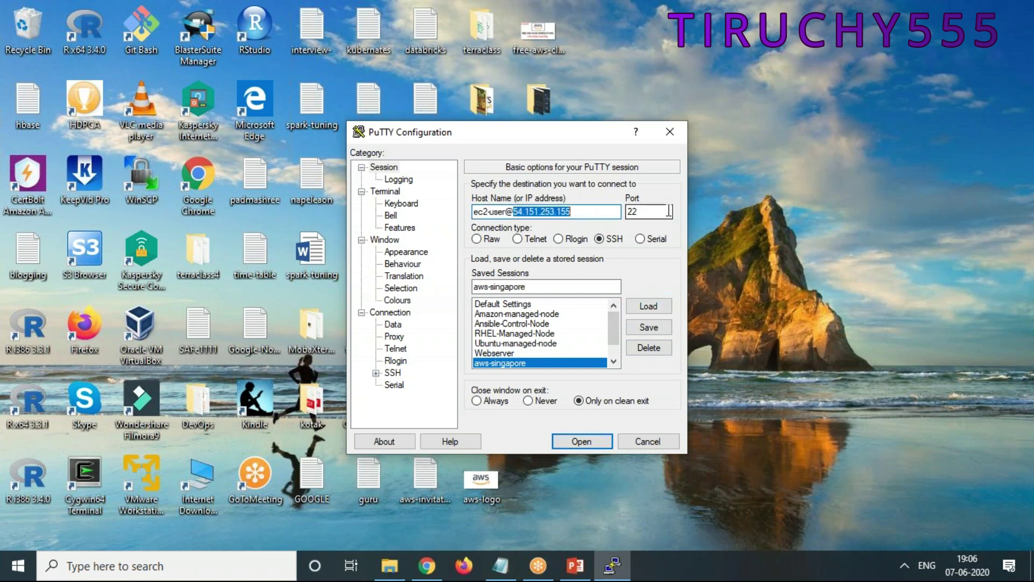
{"action": "key", "text": "ctrl+v"}
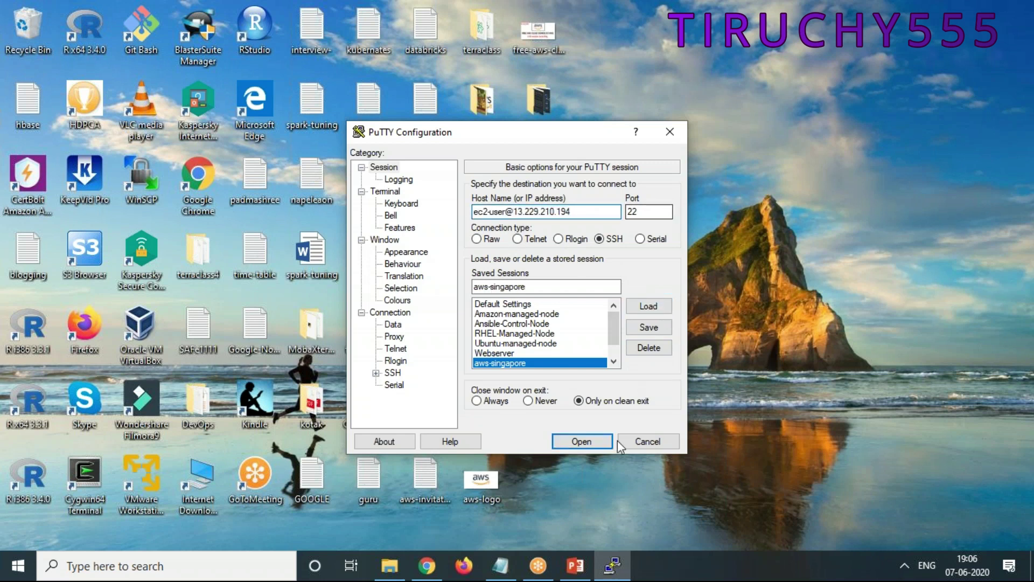
Step: Check the private key file in the SSH authentication settings and open the connection to App-LB1
{"action": "left_click", "coordinate": [375, 372]}
{"action": "left_click", "coordinate": [422, 361]}
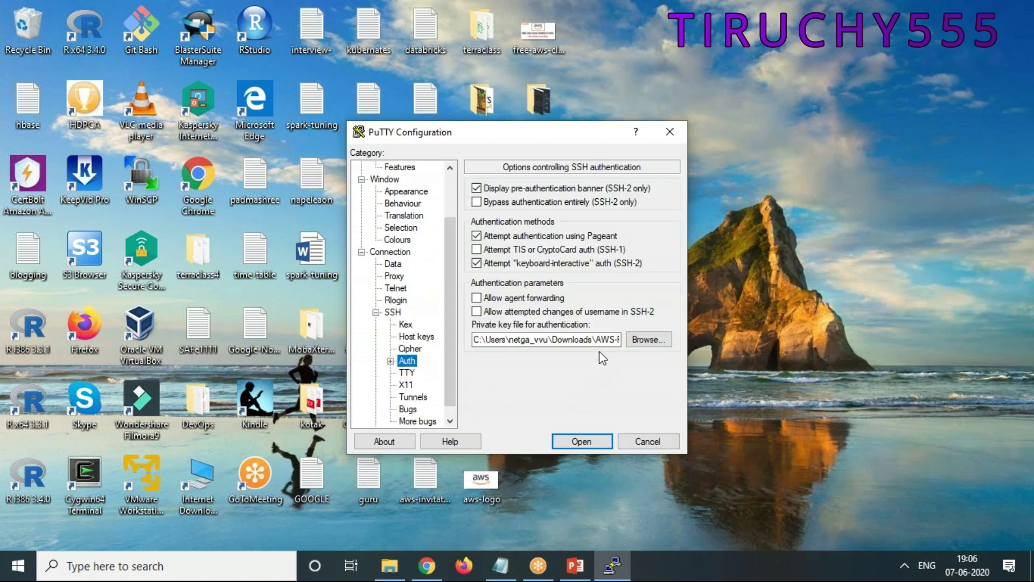
{"action": "left_click_drag", "start_coordinate": [607, 339], "coordinate": [668, 339]}
{"action": "left_click", "coordinate": [587, 441]}
{"action": "left_click", "coordinate": [458, 379]}
Step: Change the App-LB1 terminal font to Courier New Bold, size 14, and apply the setting
{"action": "right_click", "coordinate": [220, 54]}
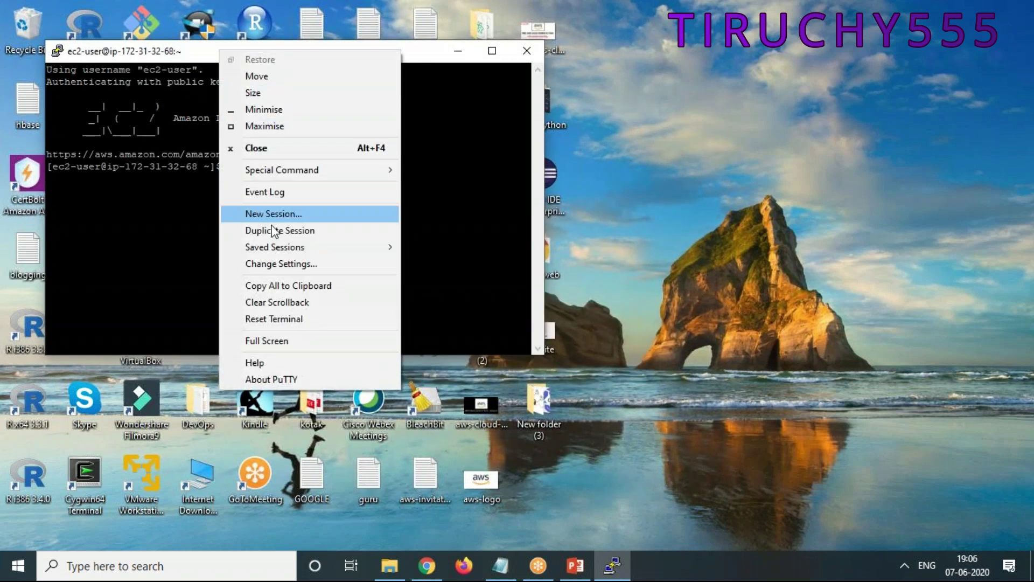
{"action": "left_click", "coordinate": [281, 267]}
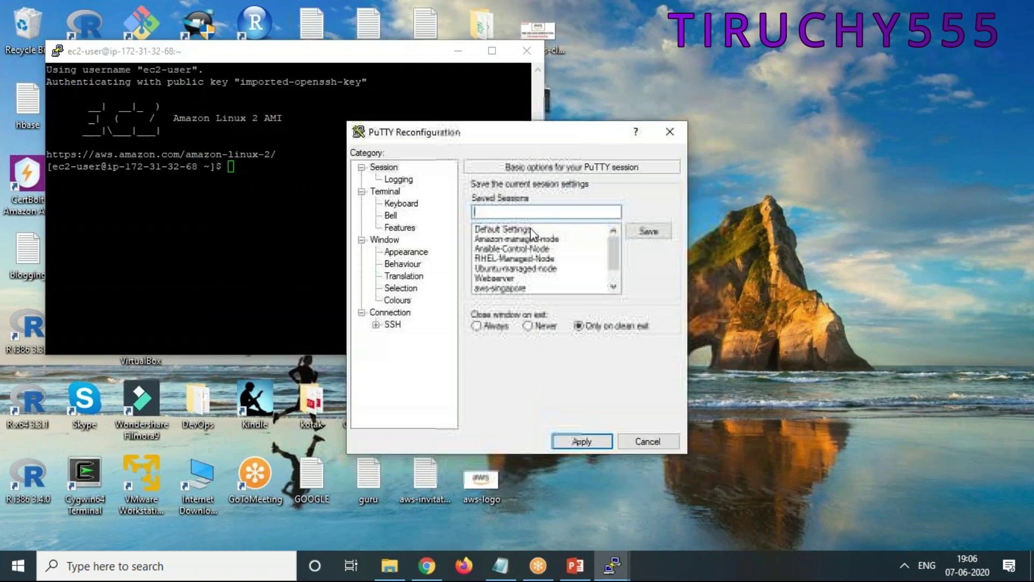
{"action": "left_click", "coordinate": [406, 252]}
{"action": "left_click", "coordinate": [648, 275]}
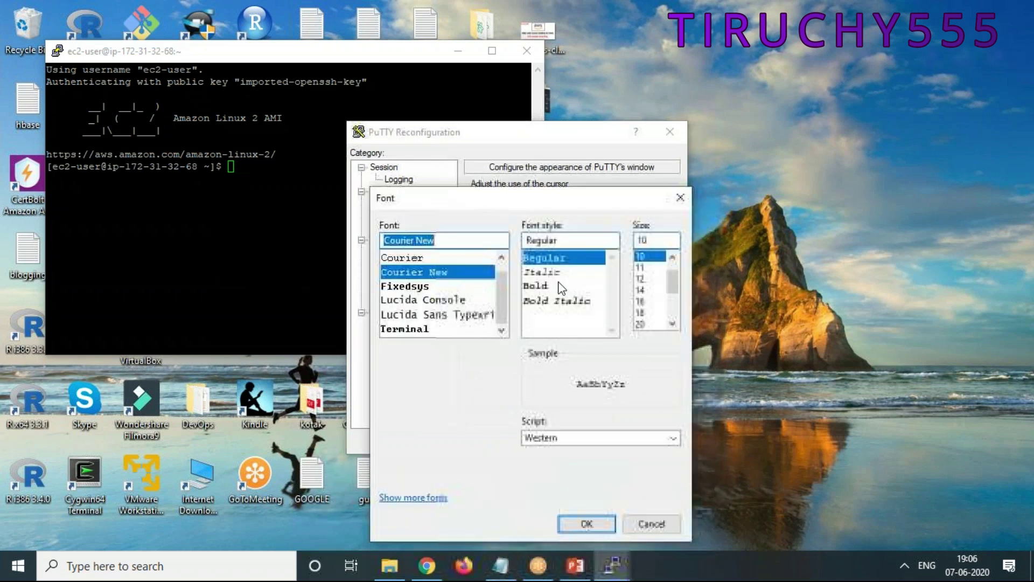
{"action": "left_click", "coordinate": [560, 286]}
{"action": "left_click", "coordinate": [640, 290]}
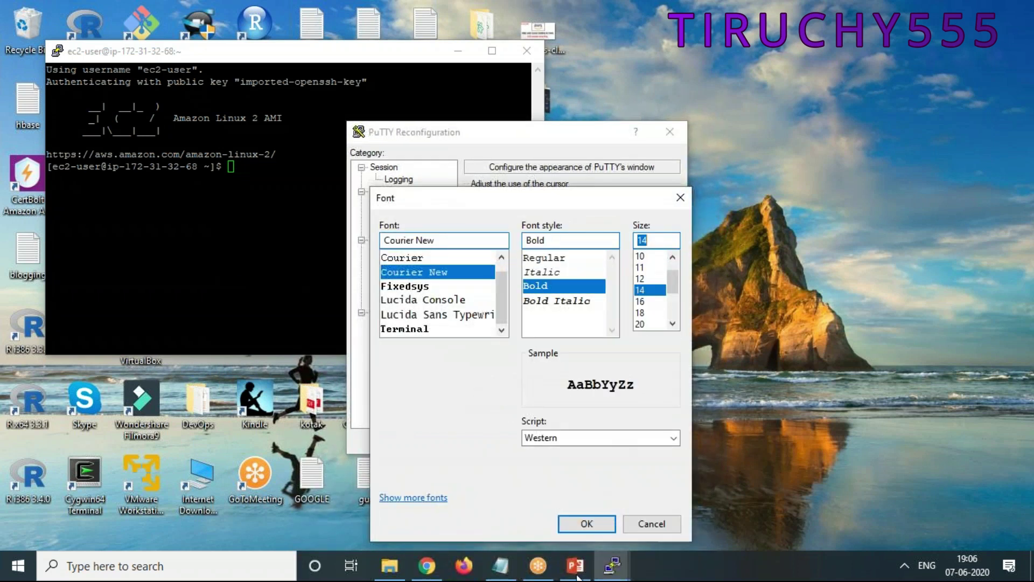
{"action": "left_click", "coordinate": [588, 524]}
{"action": "left_click", "coordinate": [575, 441]}
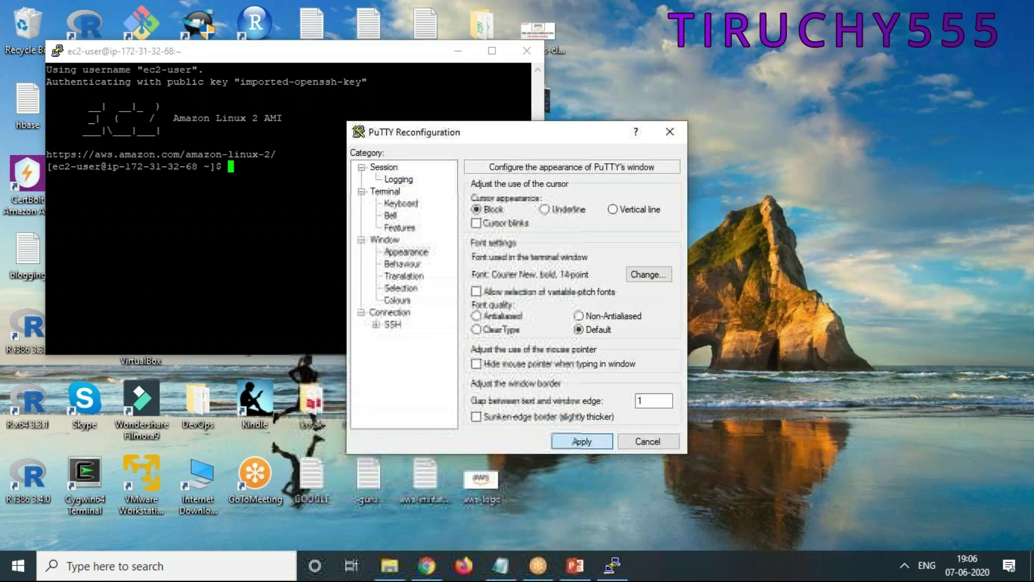
Step: Switch to the root user with sudo su and list the files in /var/www/html
{"action": "type", "text": "sudo su"}
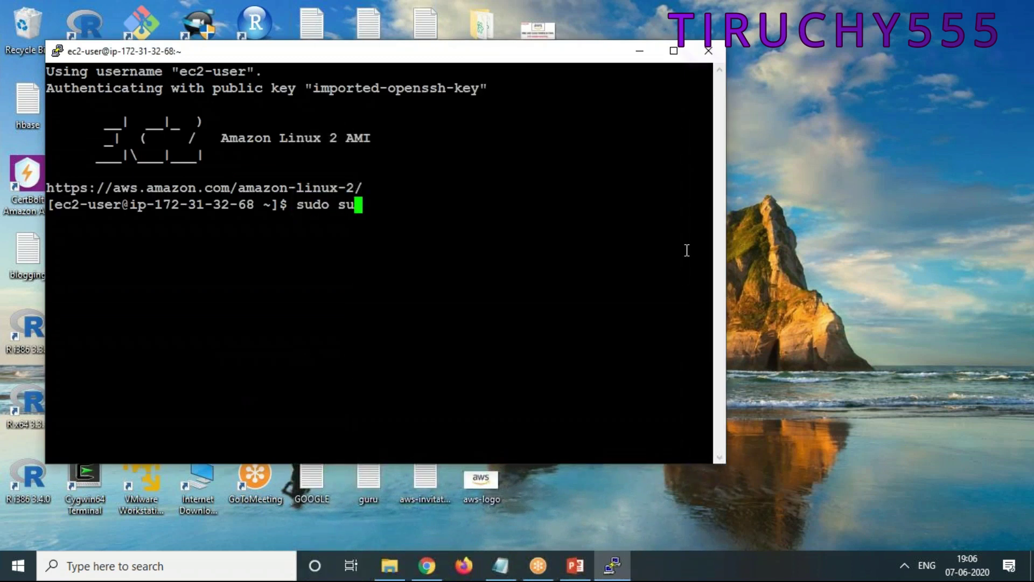
{"action": "key", "text": "Return"}
{"action": "type", "text": "cd /var/w"}
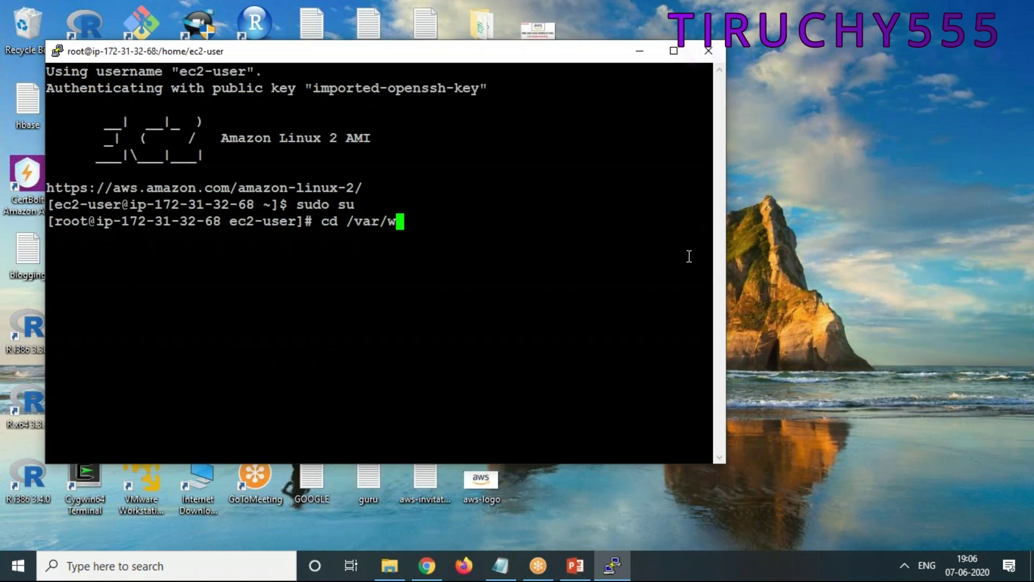
{"action": "type", "text": "ww/html"}
{"action": "key", "text": "Return"}
{"action": "type", "text": "ls"}
{"action": "key", "text": "Return"}
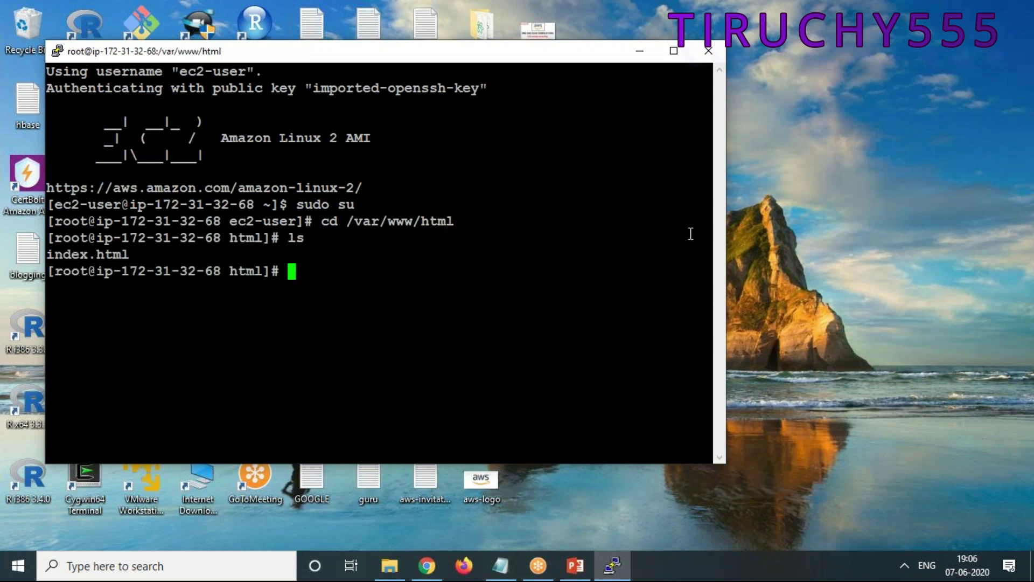
Step: Open index.html in vi and enter insert mode before the closing bracket of the opening h1 tag
{"action": "type", "text": "vi index.html"}
{"action": "key", "text": "Return"}
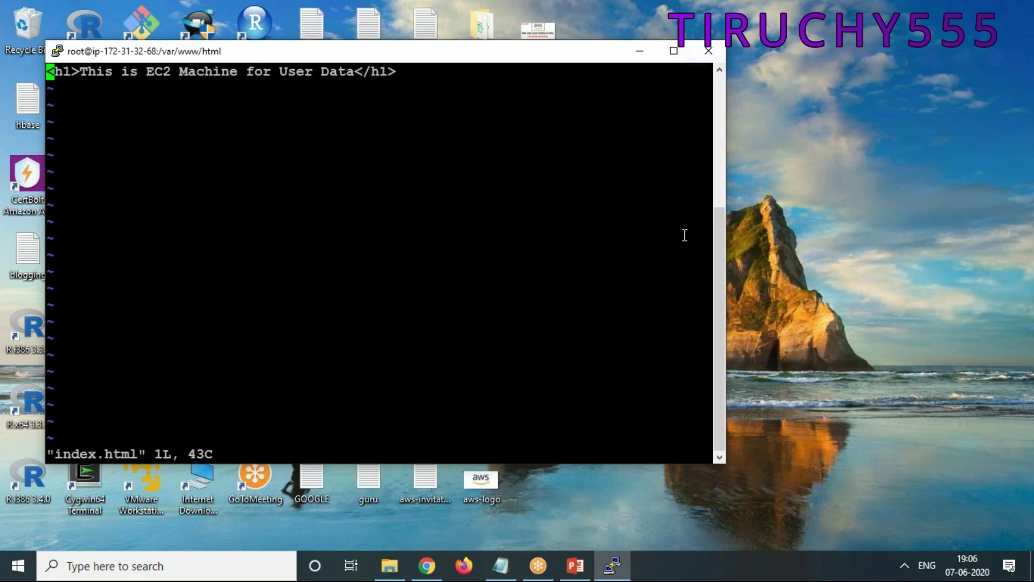
{"action": "key", "text": "Right"}
{"action": "key", "text": "Right"}
{"action": "key", "text": "Right"}
{"action": "key", "text": "Right"}
{"action": "key", "text": "shift+r"}
{"action": "key", "text": "Escape"}
{"action": "type", "text": "i"}
{"action": "type", "text": "FIRST"}
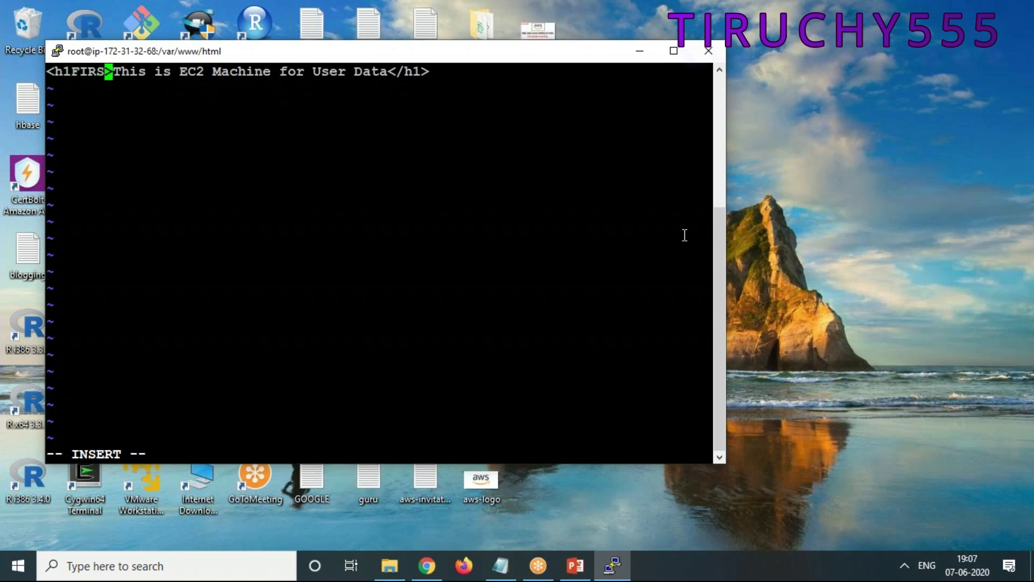
{"action": "key", "text": "BackSpace"}
{"action": "key", "text": "BackSpace"}
{"action": "key", "text": "BackSpace"}
{"action": "key", "text": "BackSpace"}
{"action": "key", "text": "BackSpace"}
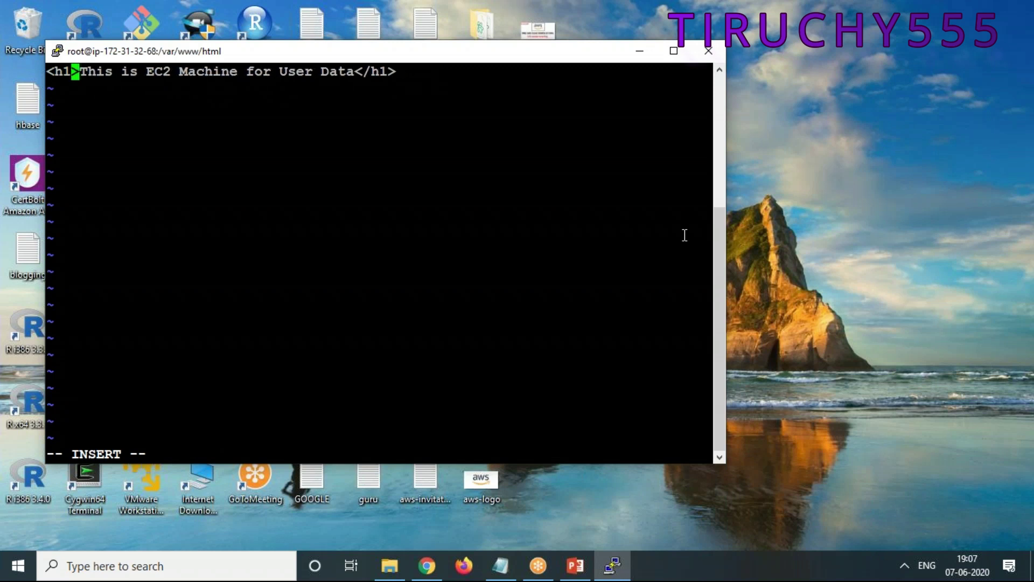
{"action": "type", "text": ">FIRST -111111111111"}
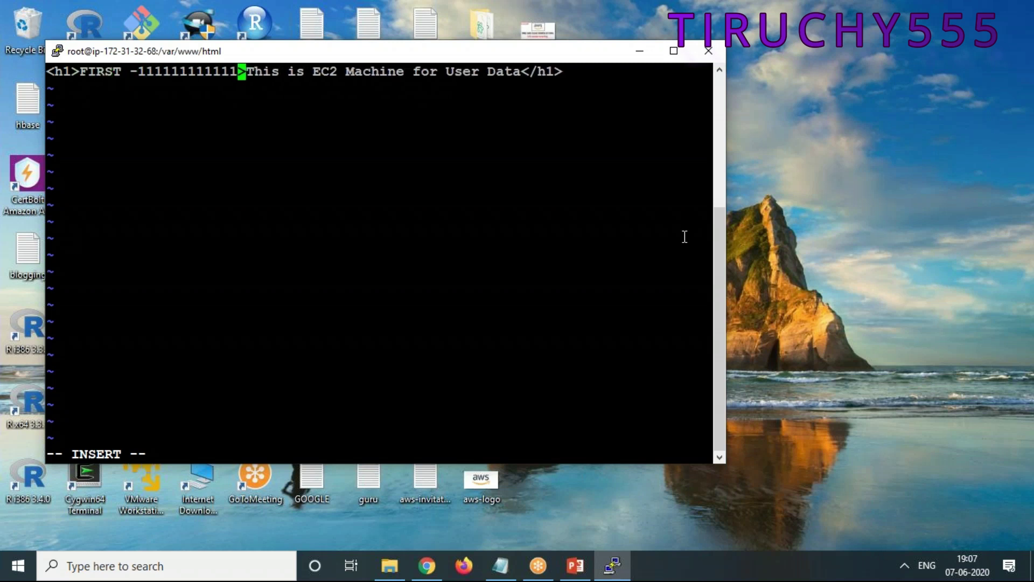
{"action": "type", "text": "-"}
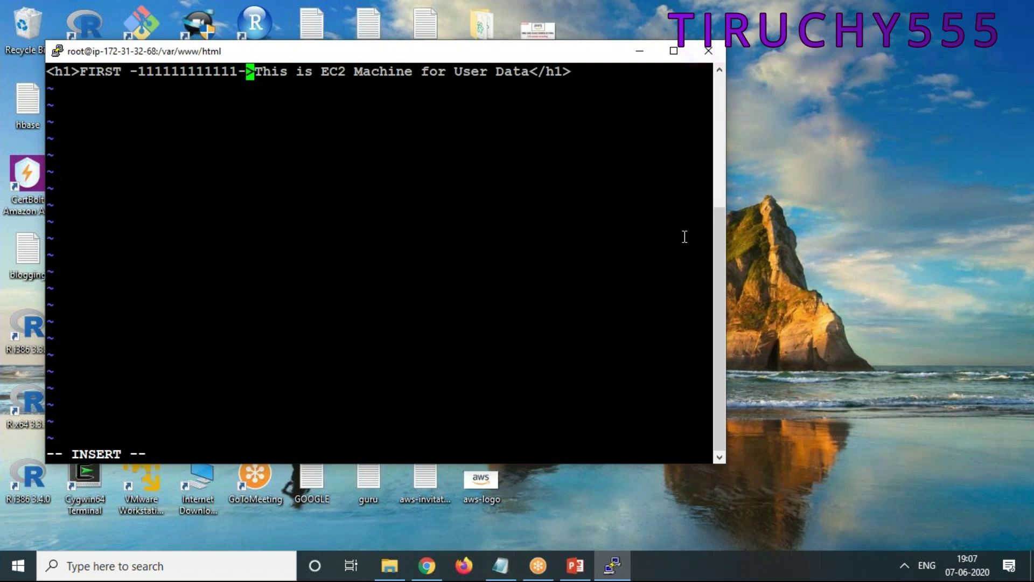
{"action": "key", "text": "Delete"}
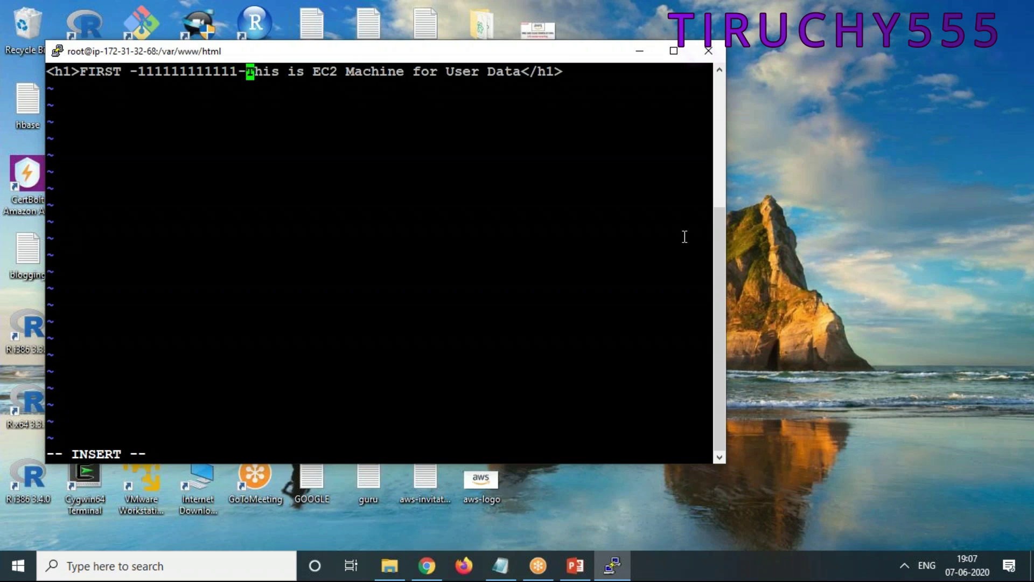
{"action": "key", "text": "Escape"}
{"action": "type", "text": ":wq!"}
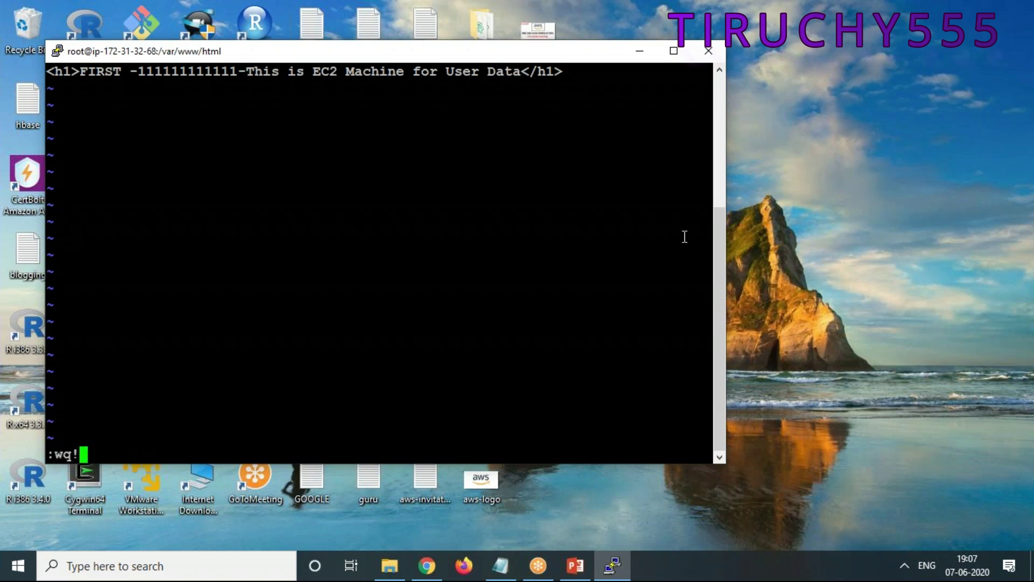
{"action": "key", "text": "Return"}
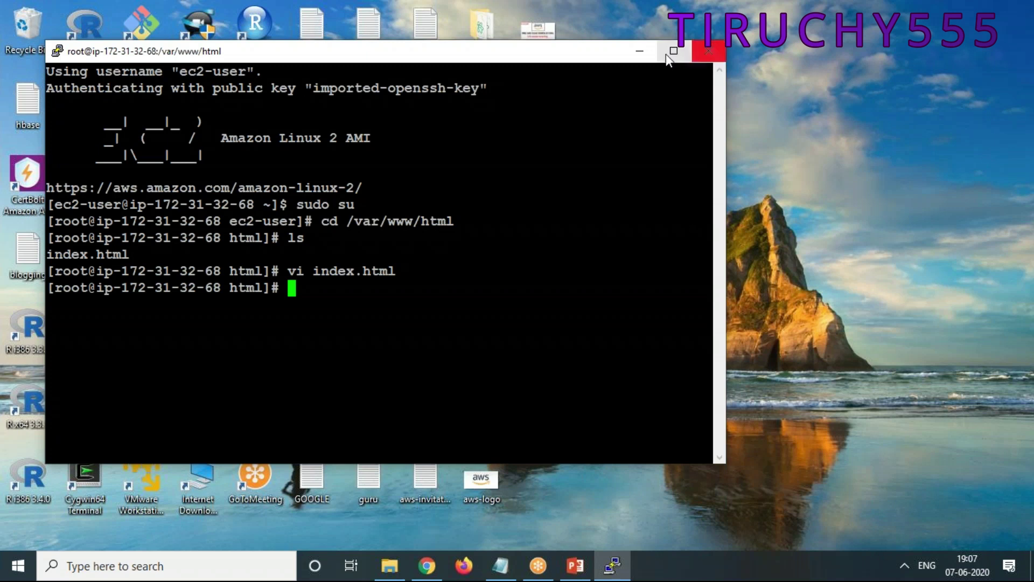
Step: Minimise the terminal, switch to Chrome and reload the page at 13.229.210.194 to check the edited heading
{"action": "left_click", "coordinate": [637, 52]}
{"action": "left_click", "coordinate": [427, 566]}
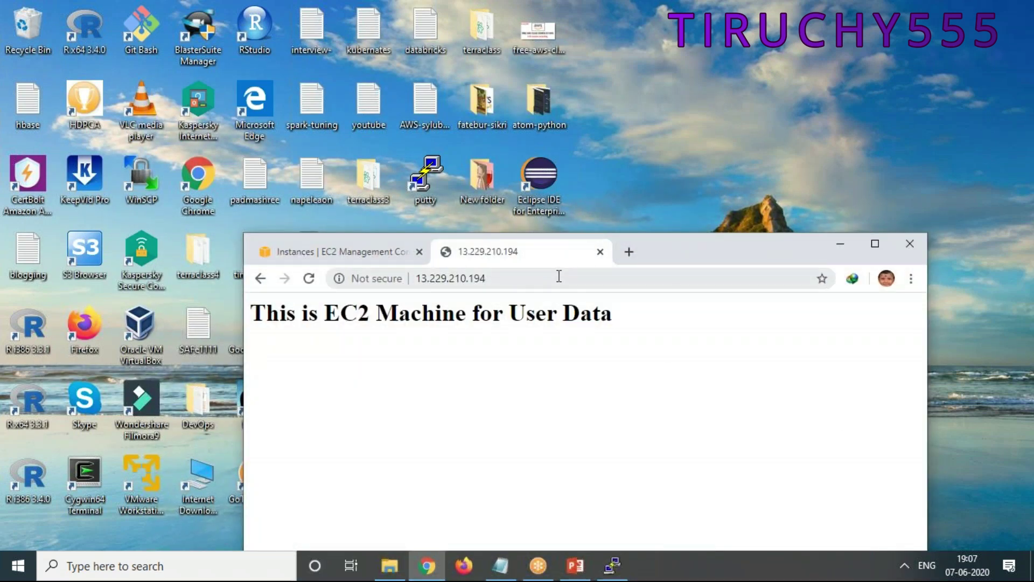
{"action": "right_click", "coordinate": [566, 334]}
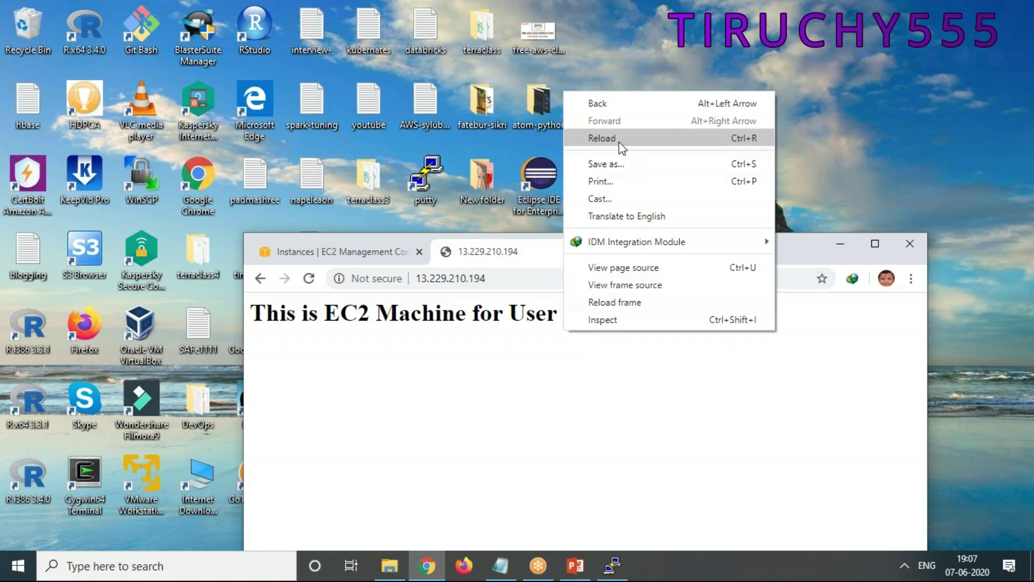
{"action": "left_click", "coordinate": [601, 138]}
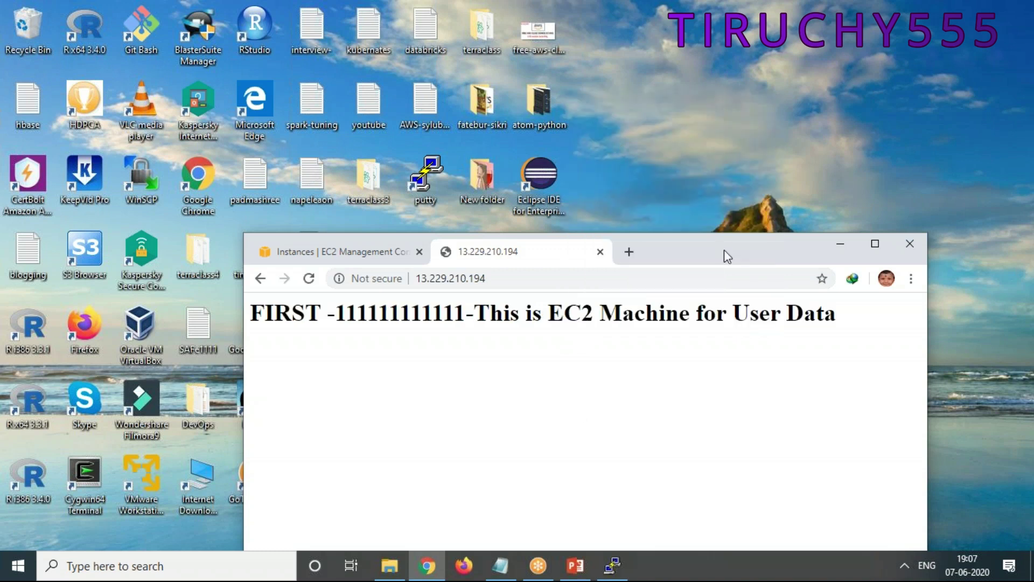
Step: Maximise Chrome, select only App-LB2 in the EC2 instances list and copy its IPv4 public IP
{"action": "left_click", "coordinate": [873, 242]}
{"action": "left_click", "coordinate": [129, 16]}
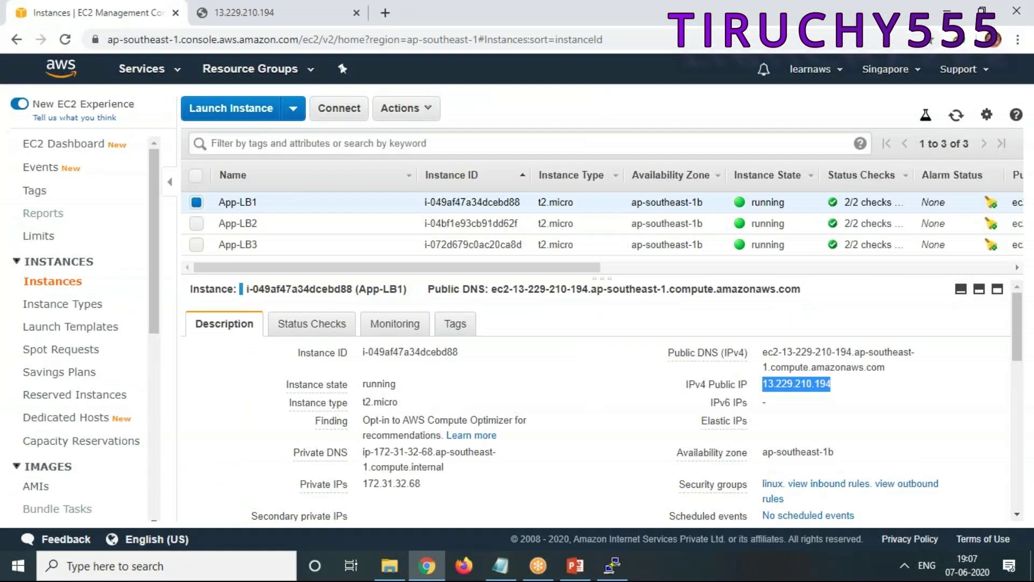
{"action": "left_click", "coordinate": [197, 223]}
{"action": "left_click", "coordinate": [399, 223]}
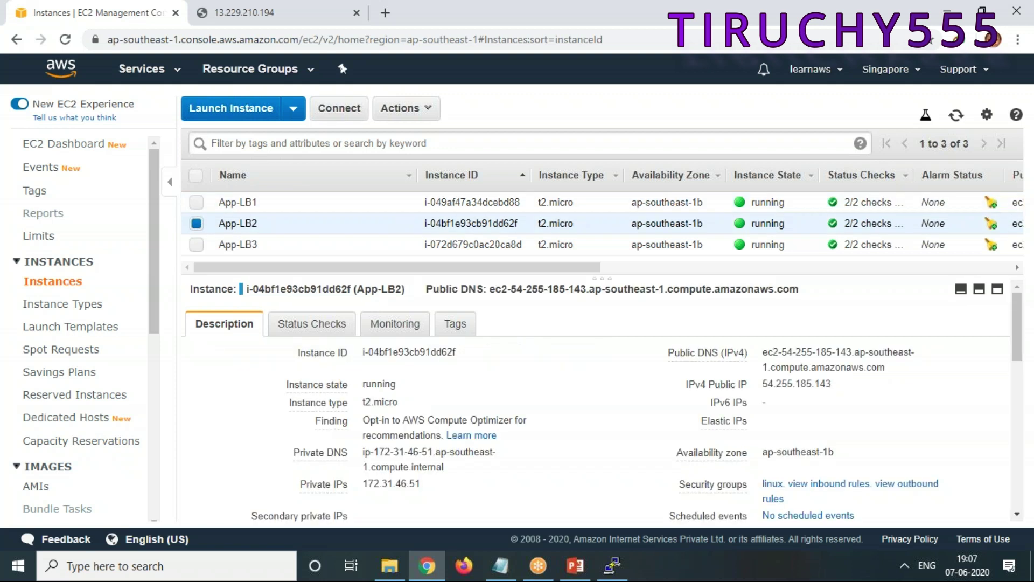
{"action": "left_click_drag", "start_coordinate": [831, 384], "coordinate": [764, 380]}
{"action": "key", "text": "ctrl+c"}
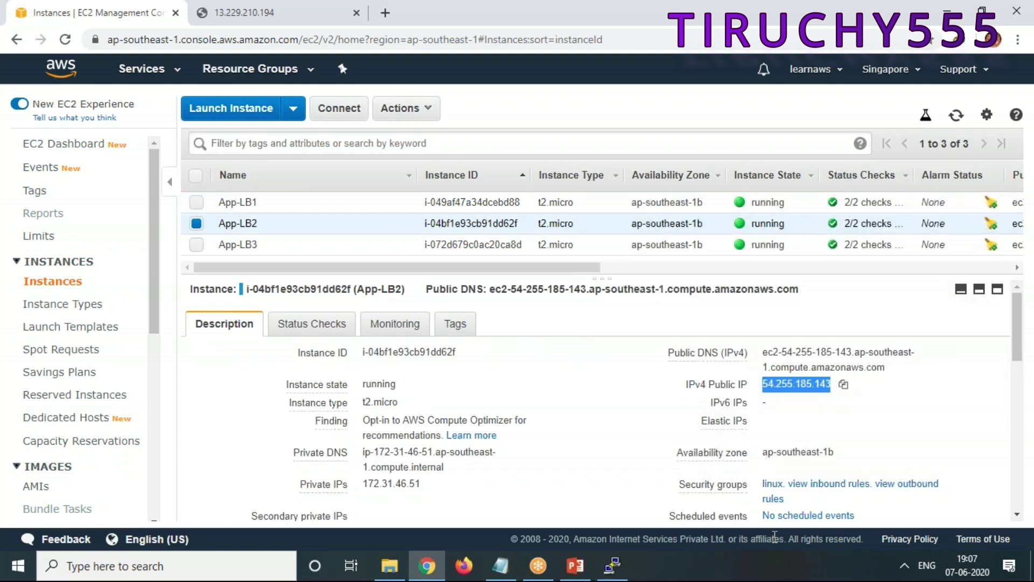
{"action": "left_click", "coordinate": [613, 566]}
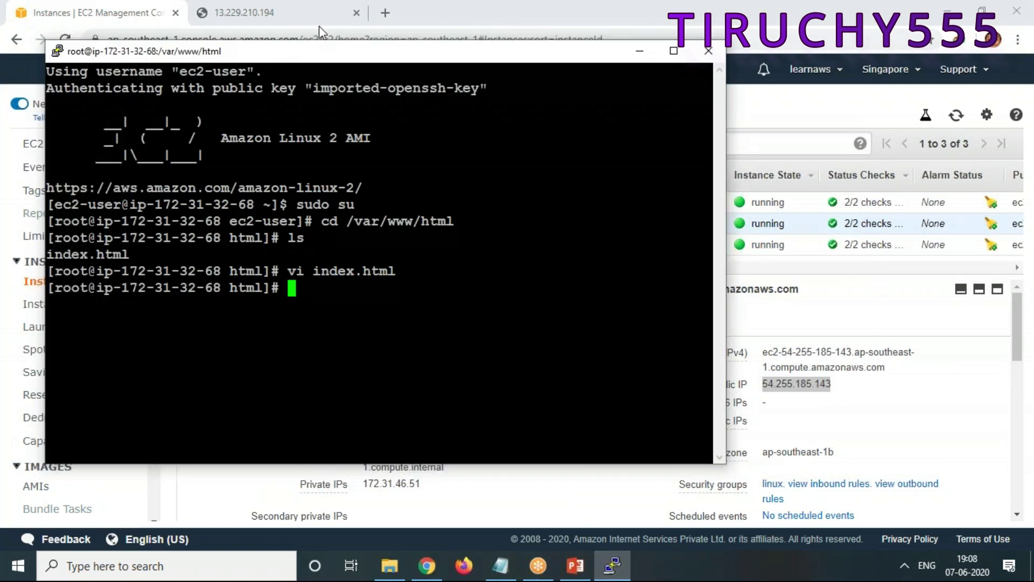
{"action": "right_click", "coordinate": [365, 51]}
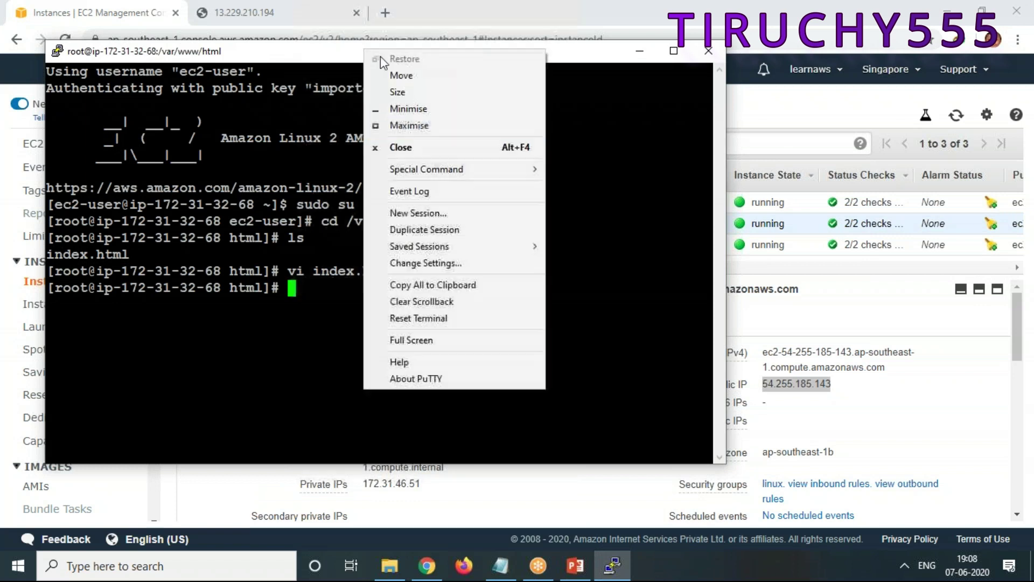
{"action": "left_click", "coordinate": [426, 213]}
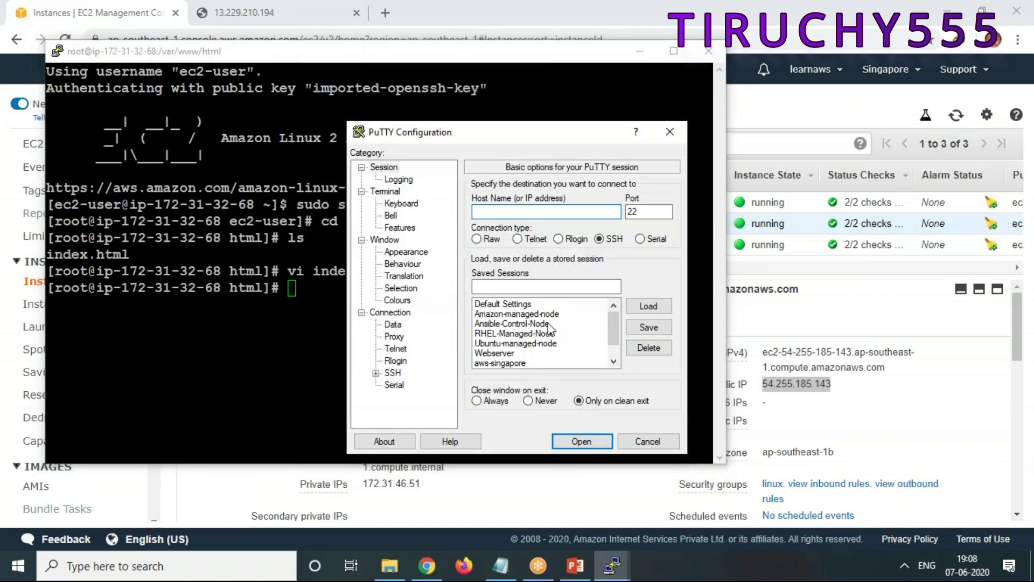
{"action": "left_click", "coordinate": [514, 363]}
{"action": "left_click", "coordinate": [648, 306]}
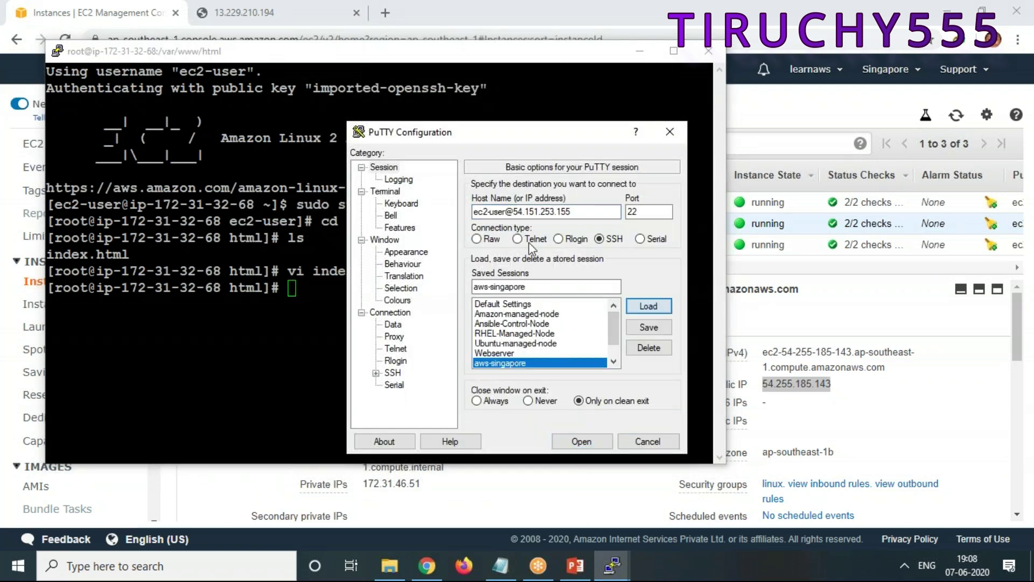
{"action": "left_click_drag", "start_coordinate": [512, 211], "coordinate": [627, 205]}
{"action": "key", "text": "ctrl+v"}
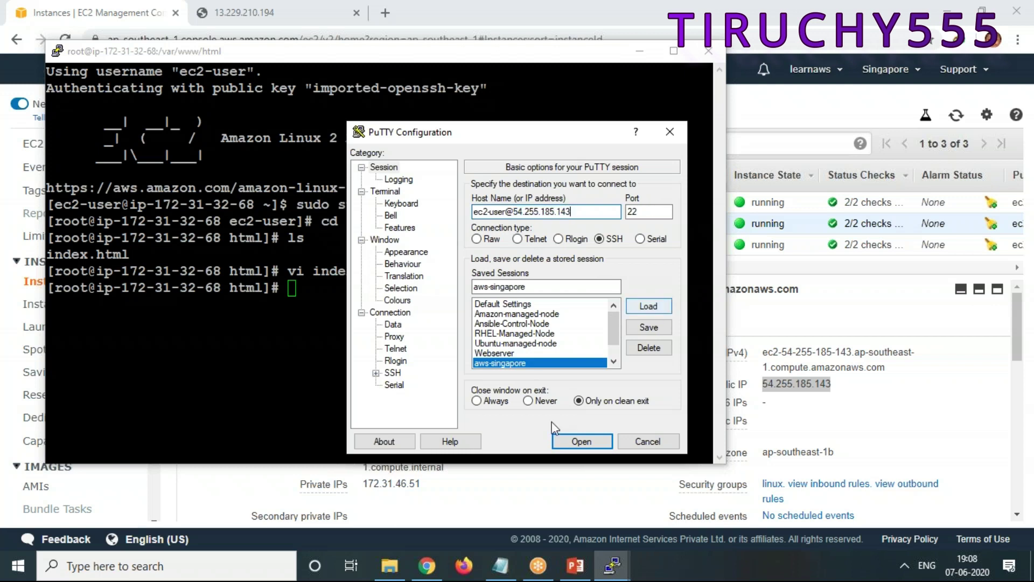
{"action": "left_click", "coordinate": [580, 441]}
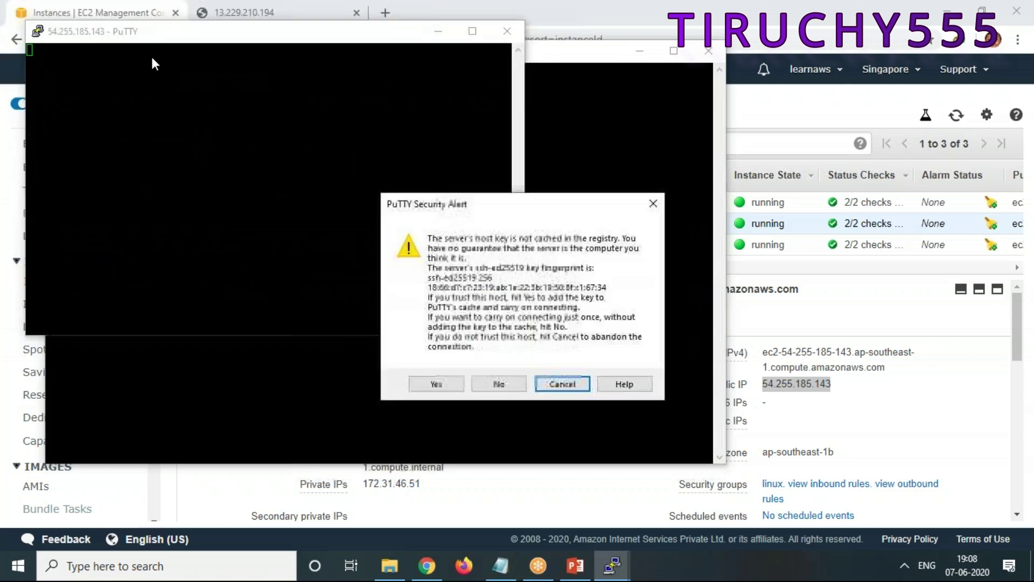
{"action": "left_click", "coordinate": [436, 384]}
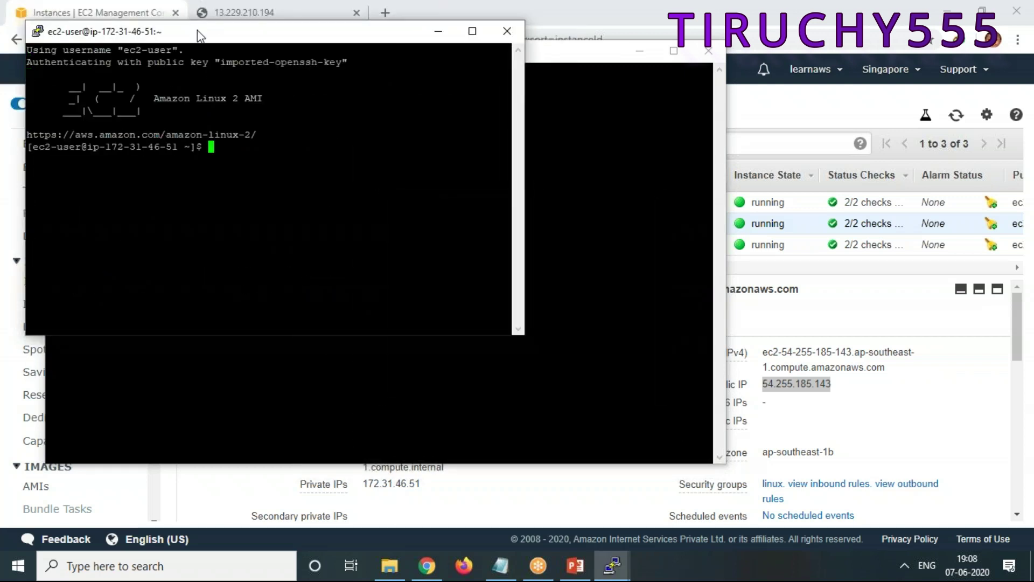
Step: Change the App-LB2 terminal font to Courier New Bold, size 14, and apply the setting
{"action": "right_click", "coordinate": [197, 30]}
{"action": "left_click", "coordinate": [253, 244]}
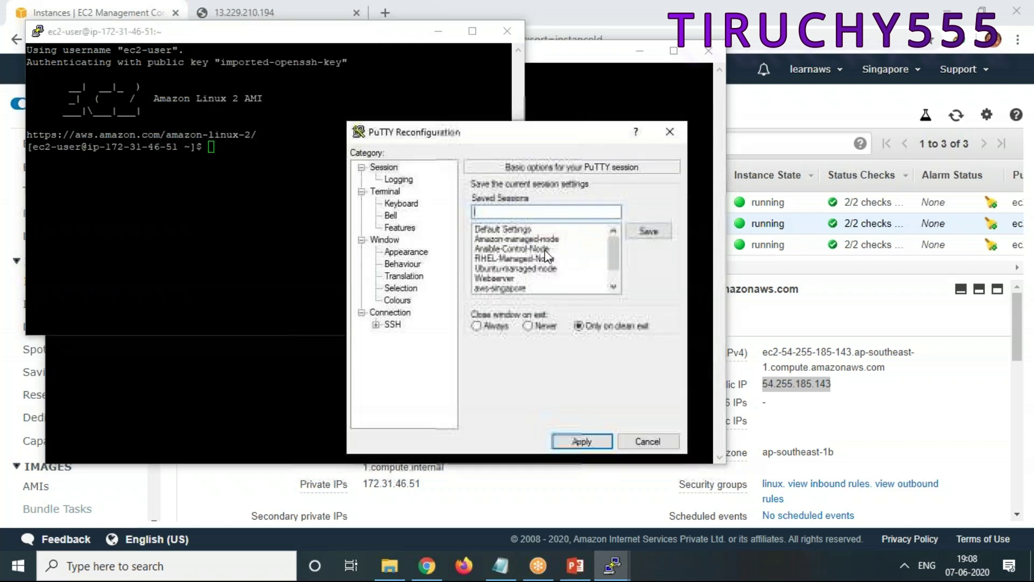
{"action": "left_click", "coordinate": [406, 252]}
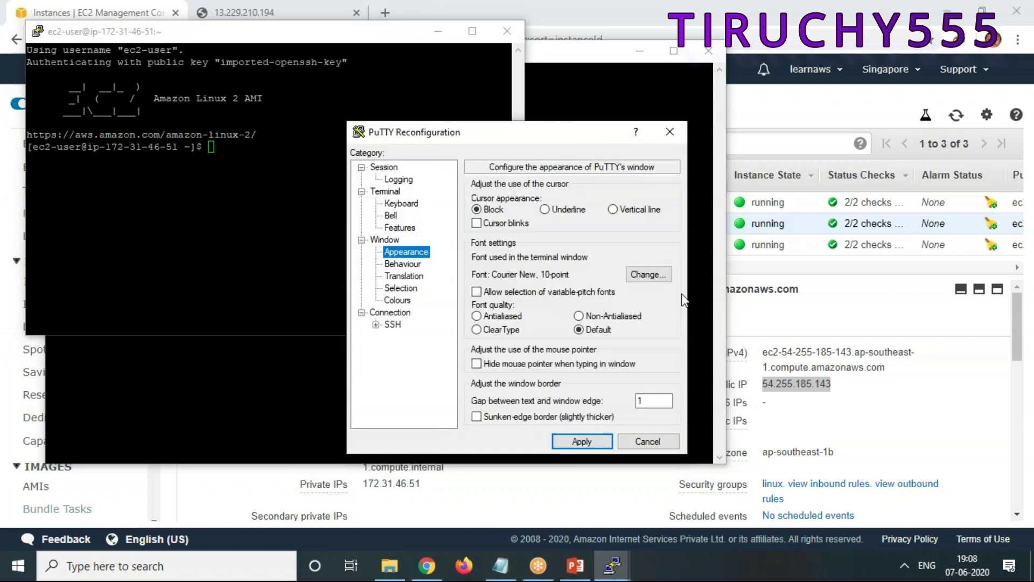
{"action": "left_click", "coordinate": [649, 275]}
{"action": "left_click", "coordinate": [646, 290]}
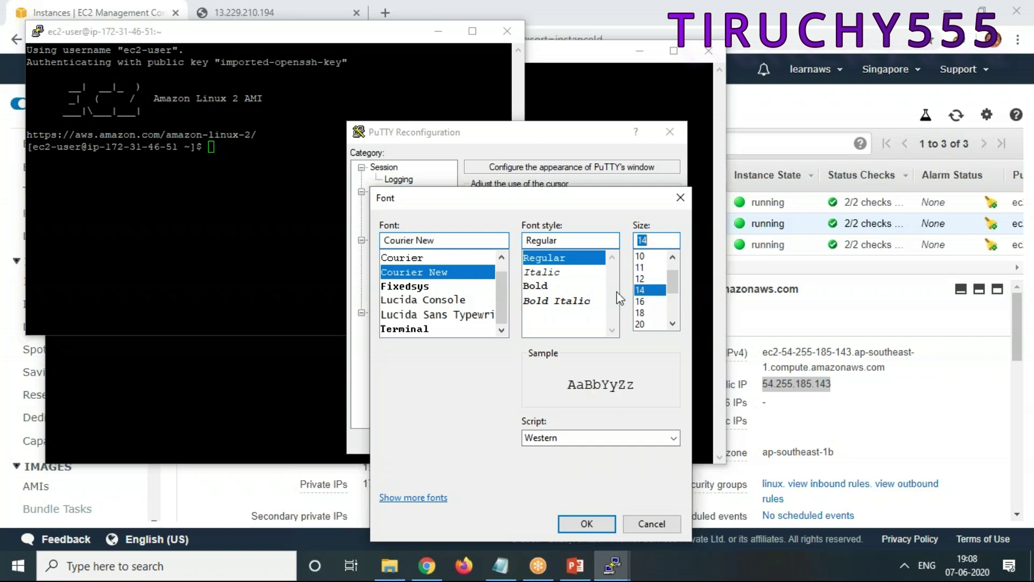
{"action": "left_click", "coordinate": [536, 286]}
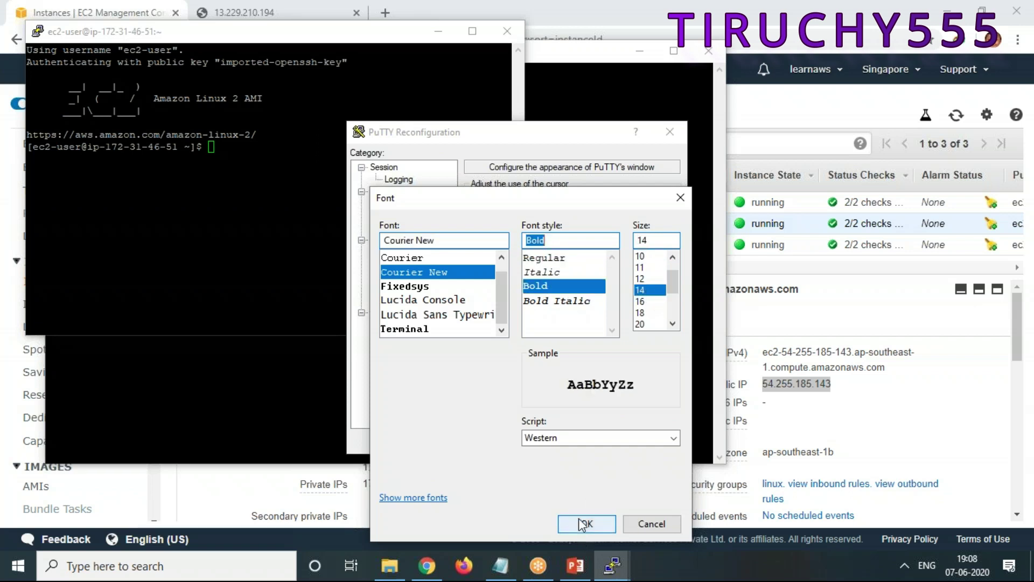
{"action": "left_click", "coordinate": [581, 523]}
{"action": "left_click", "coordinate": [591, 441]}
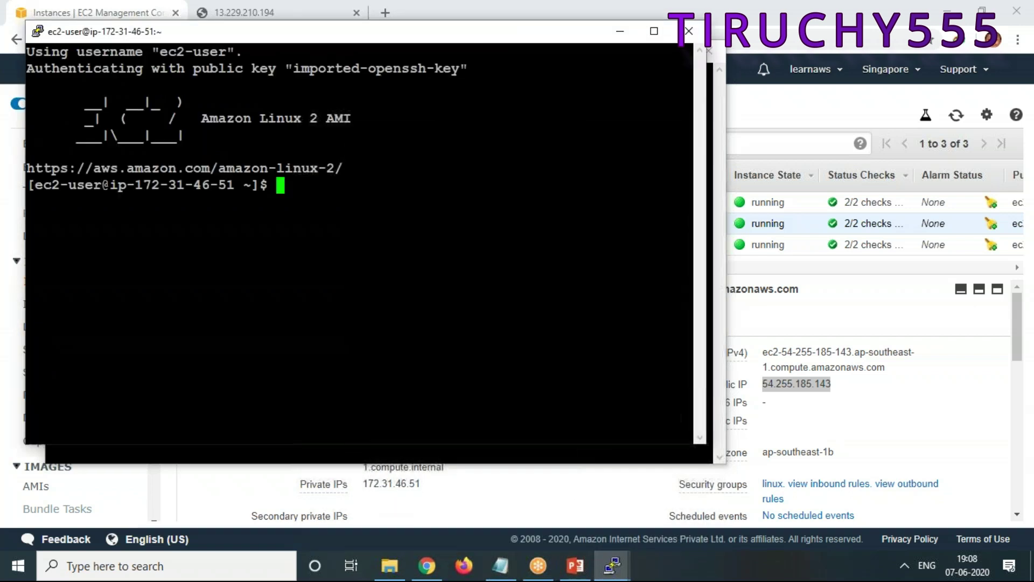
Step: As root on App-LB2, go to /var/www/html and open index.html in vi
{"action": "type", "text": "sudo su"}
{"action": "key", "text": "Return"}
{"action": "type", "text": "cd /var/www/html"}
{"action": "key", "text": "Return"}
{"action": "type", "text": "vi index.html"}
{"action": "key", "text": "Return"}
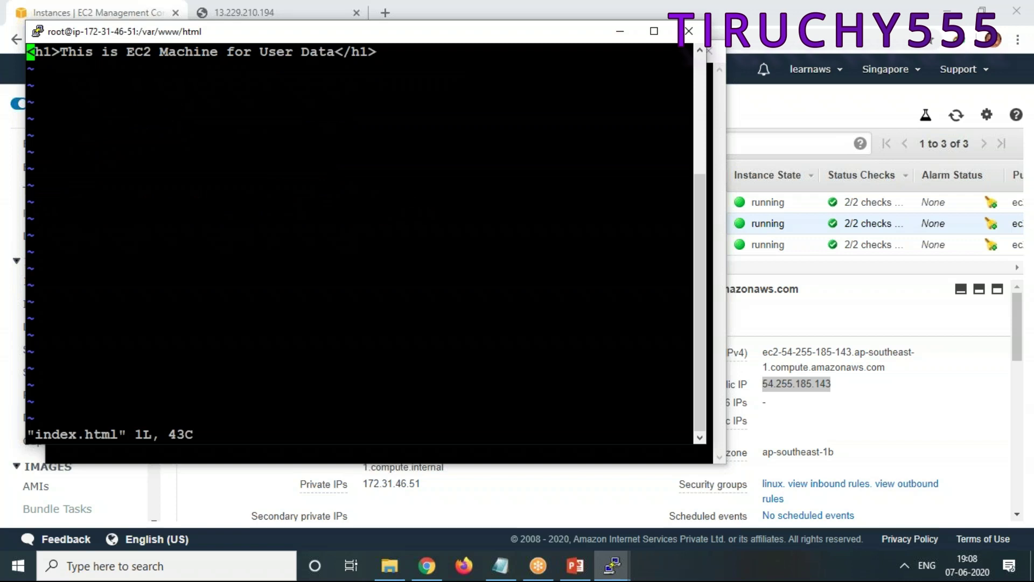
{"action": "key", "text": "Right"}
{"action": "key", "text": "Right"}
{"action": "key", "text": "Right"}
{"action": "key", "text": "Right"}
{"action": "key", "text": "i"}
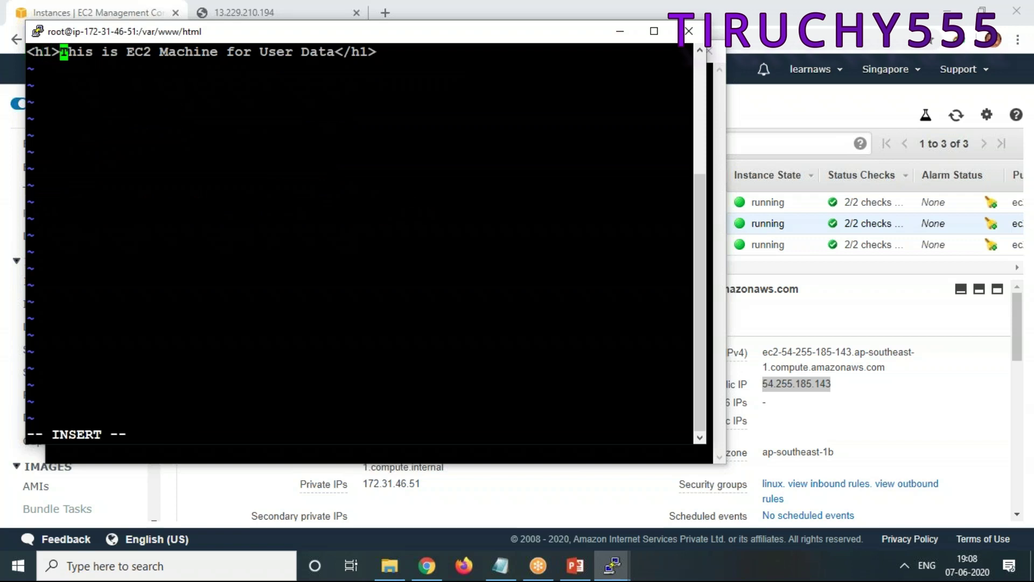
{"action": "type", "text": "SECOND"}
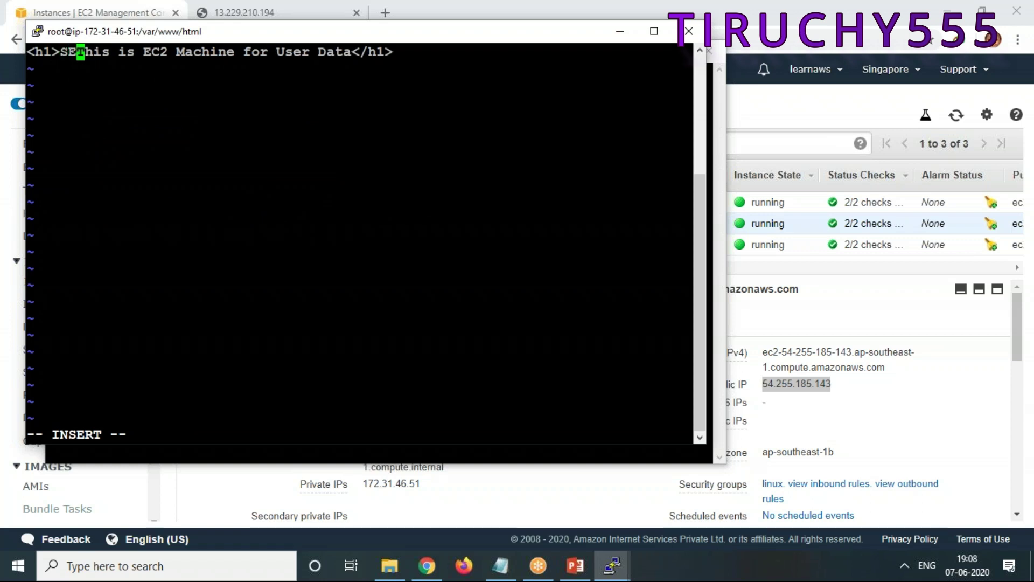
{"action": "type", "text": "-2222222222222222-"}
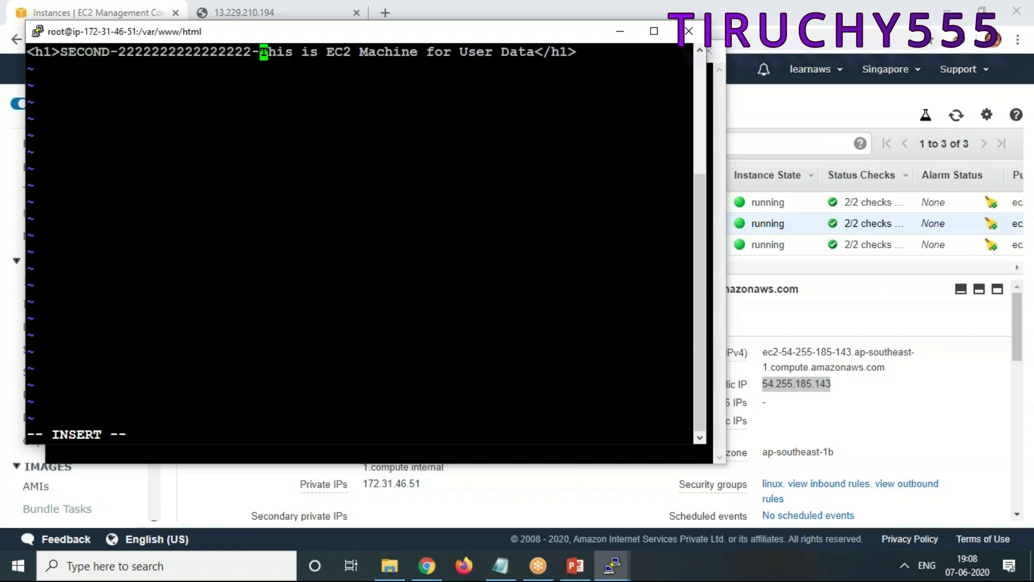
{"action": "key", "text": "Escape"}
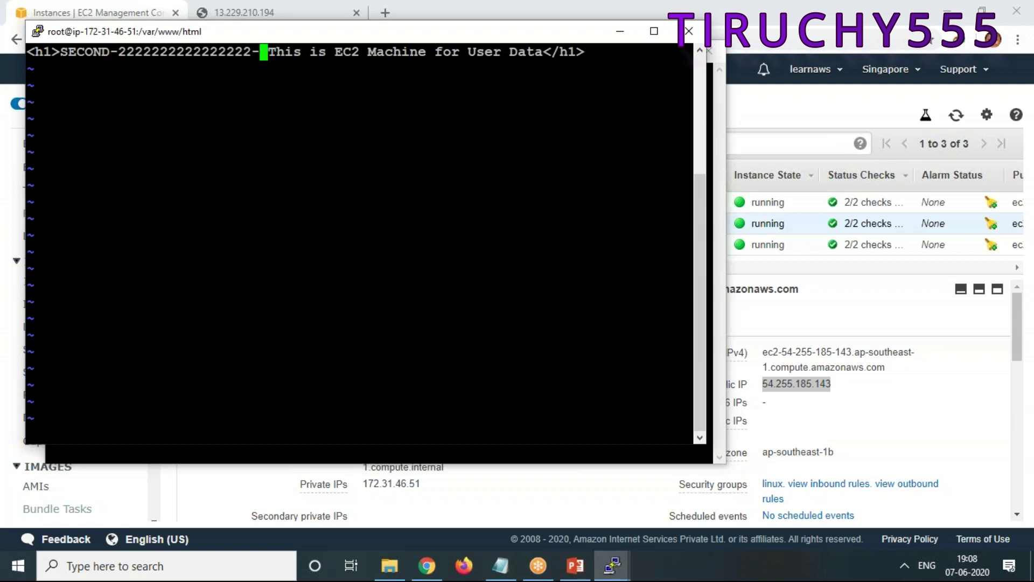
{"action": "type", "text": ":wq!"}
{"action": "key", "text": "Return"}
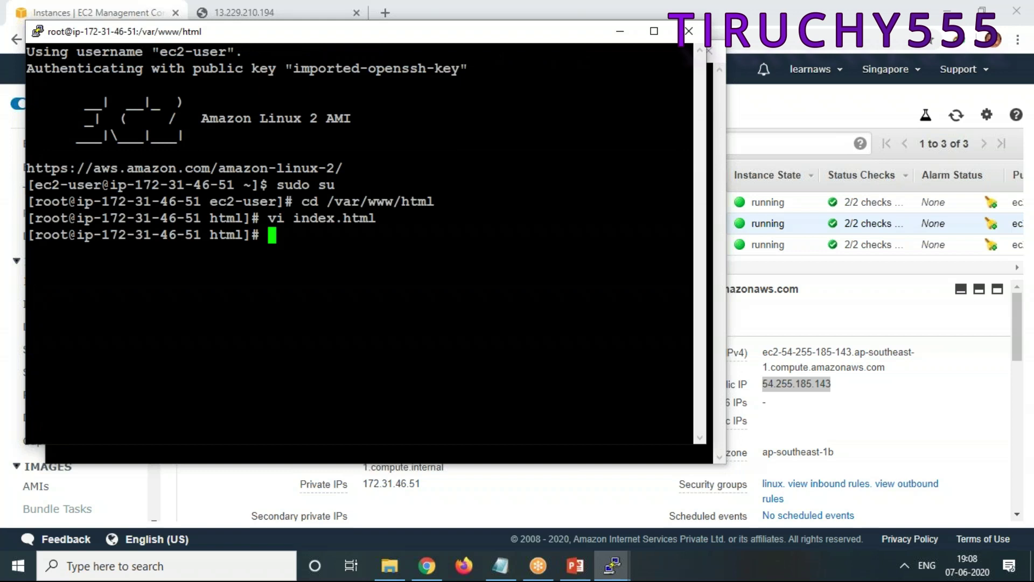
Step: Switch to Chrome, select only App-LB3 in the EC2 instances list and copy its IPv4 public IP
{"action": "left_click", "coordinate": [947, 412]}
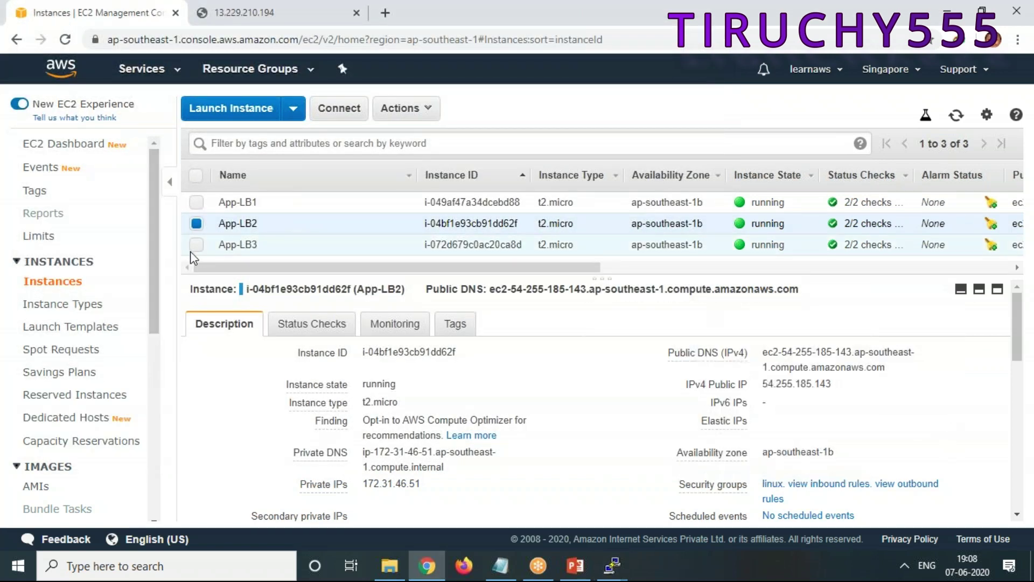
{"action": "left_click", "coordinate": [197, 244]}
{"action": "left_click", "coordinate": [196, 223]}
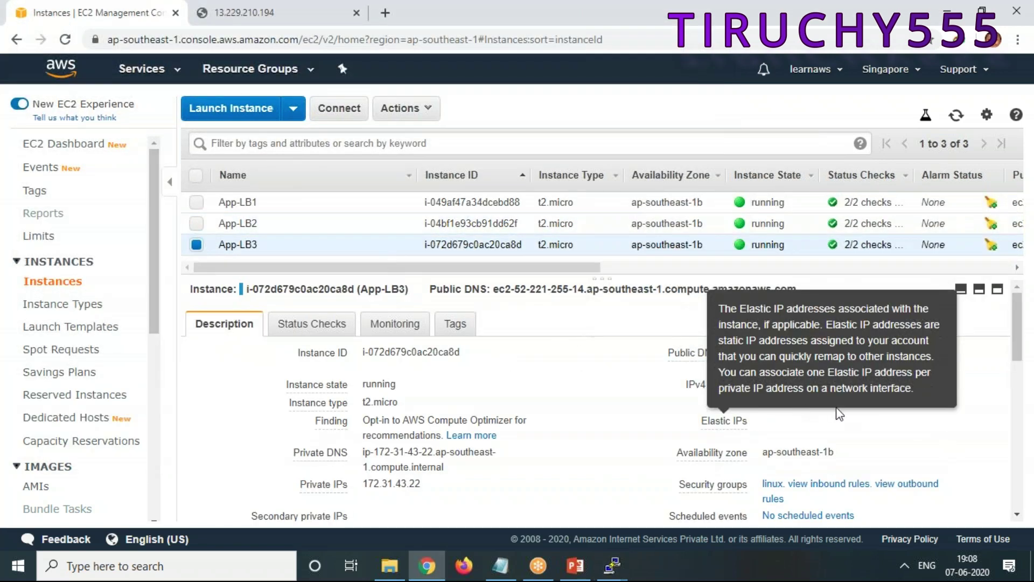
{"action": "left_click_drag", "start_coordinate": [832, 384], "coordinate": [758, 398]}
{"action": "key", "text": "ctrl+c"}
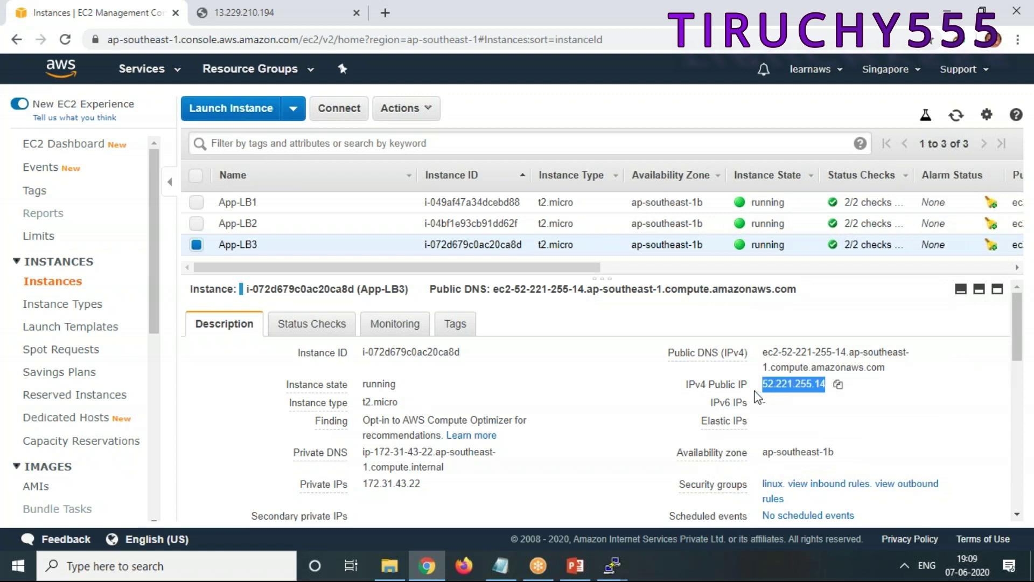
{"action": "left_click", "coordinate": [620, 570]}
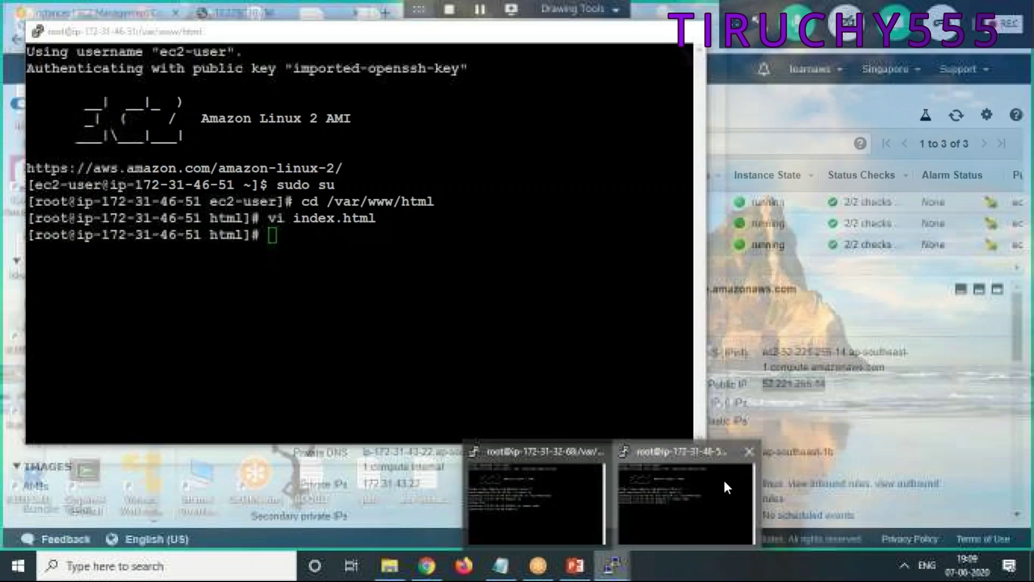
{"action": "left_click", "coordinate": [725, 486]}
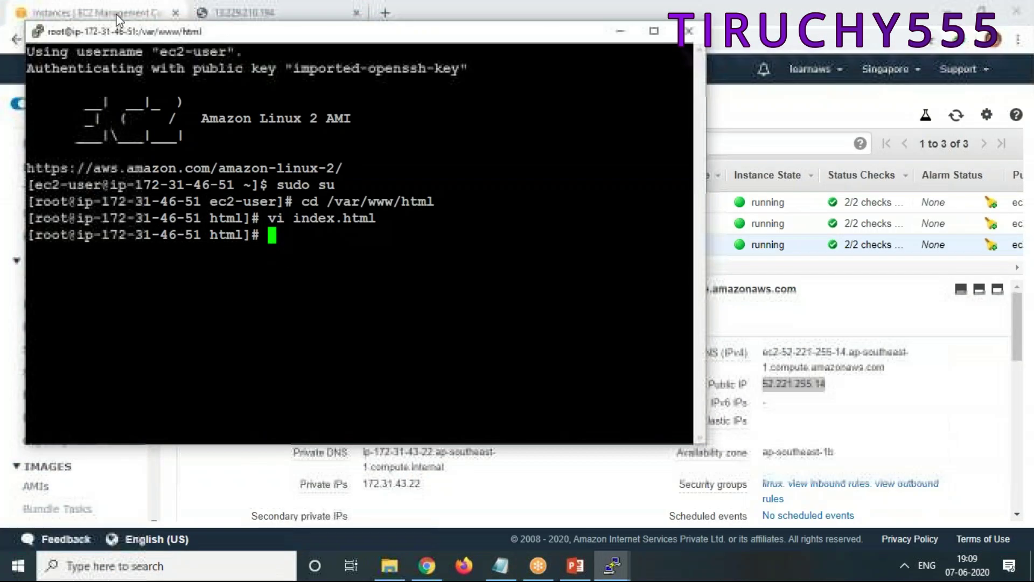
{"action": "right_click", "coordinate": [193, 34]}
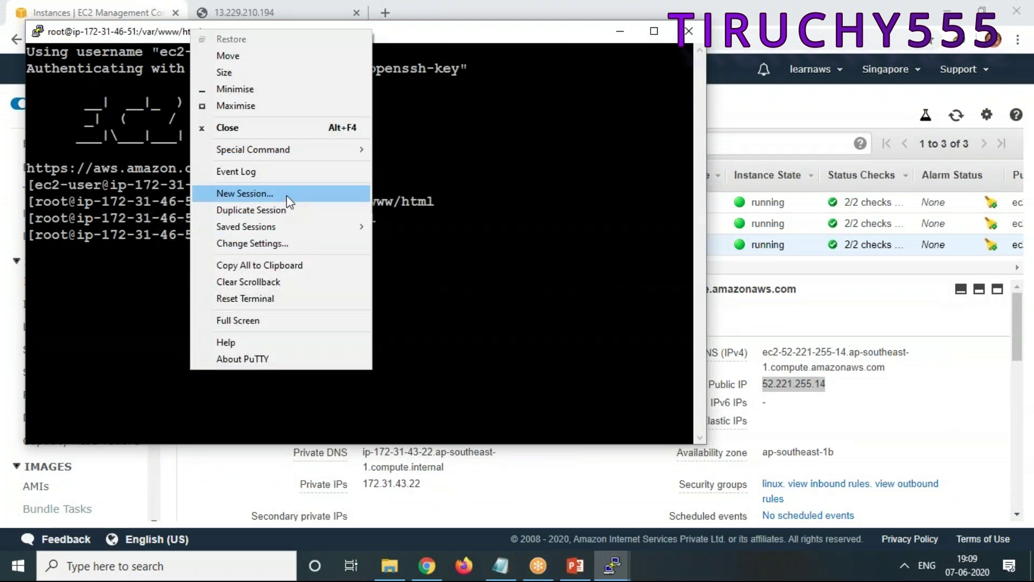
{"action": "left_click", "coordinate": [287, 195]}
{"action": "left_click", "coordinate": [522, 362]}
{"action": "left_click", "coordinate": [649, 306]}
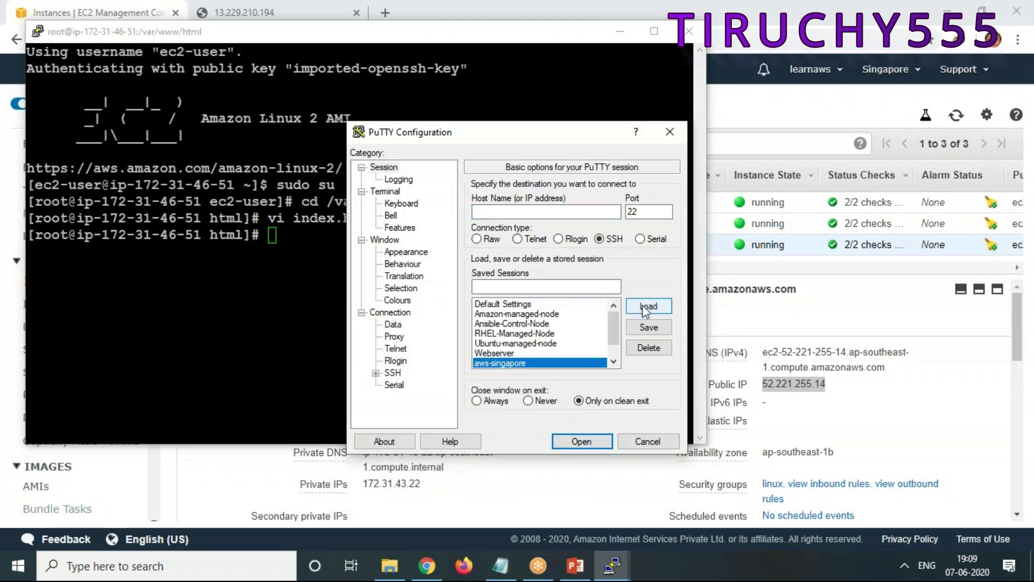
{"action": "left_click_drag", "start_coordinate": [513, 211], "coordinate": [726, 199]}
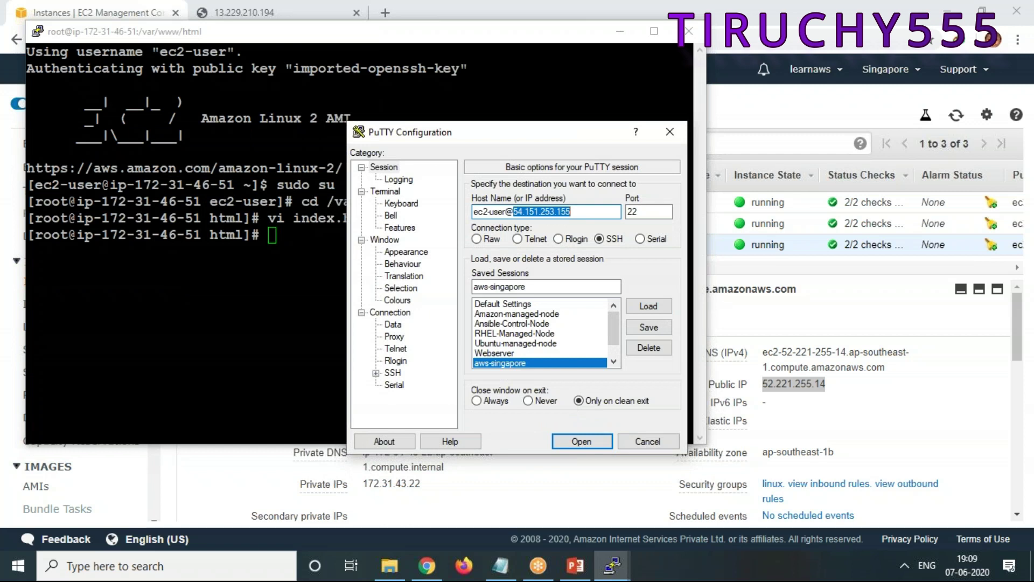
{"action": "key", "text": "ctrl+v"}
{"action": "left_click", "coordinate": [580, 441]}
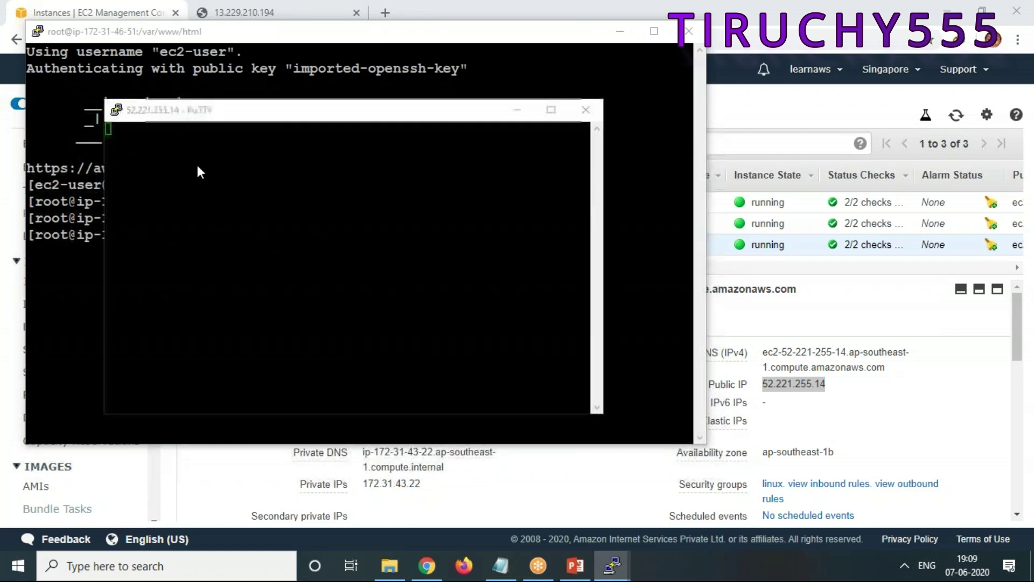
{"action": "left_click", "coordinate": [457, 378]}
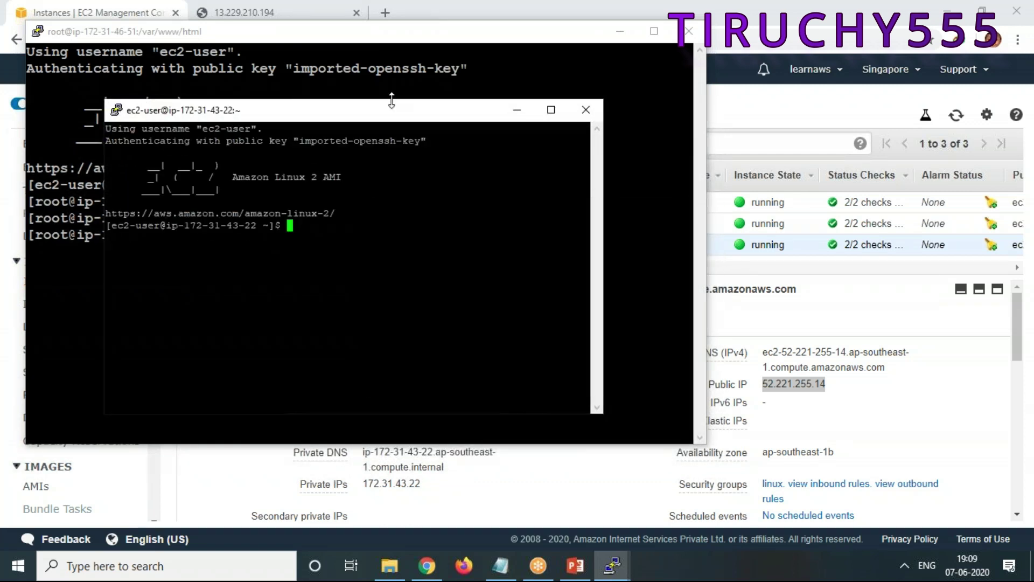
Step: Change the App-LB3 terminal font to Courier New Bold, size 14, and apply the setting
{"action": "right_click", "coordinate": [397, 119]}
{"action": "left_click", "coordinate": [475, 333]}
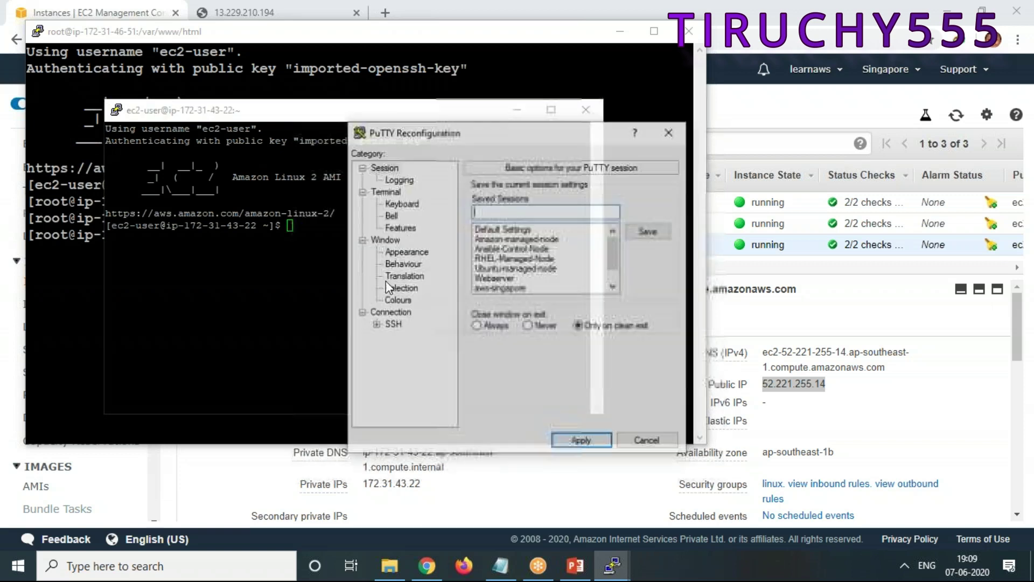
{"action": "left_click", "coordinate": [406, 252]}
{"action": "left_click", "coordinate": [660, 274]}
{"action": "left_click", "coordinate": [541, 285]}
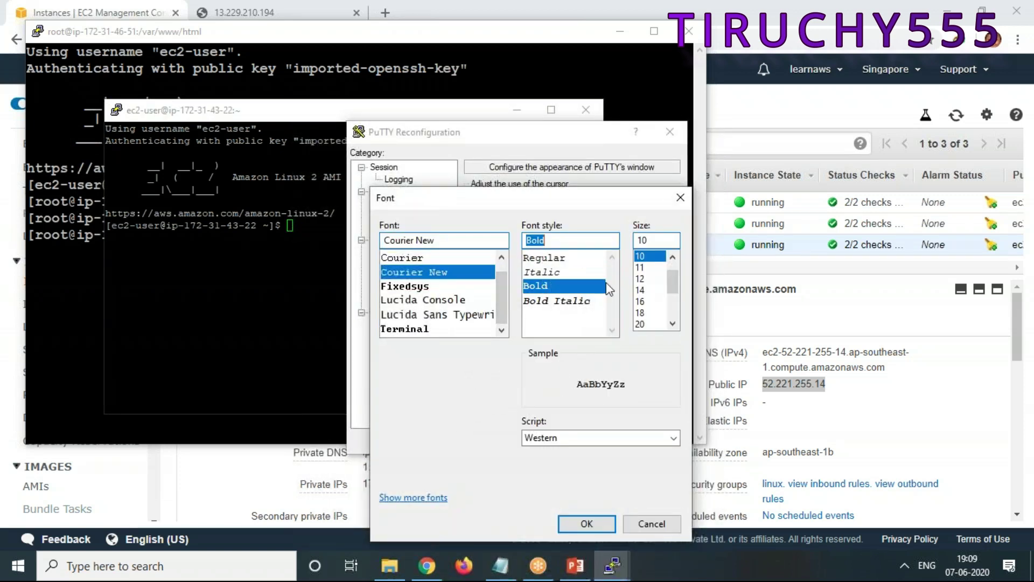
{"action": "left_click", "coordinate": [644, 291]}
{"action": "left_click", "coordinate": [586, 525]}
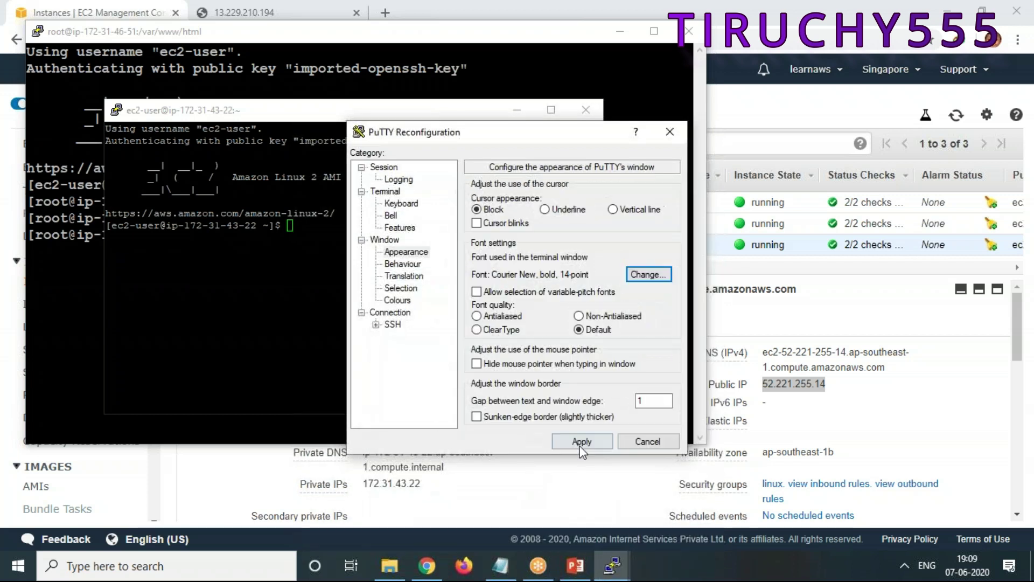
{"action": "left_click", "coordinate": [596, 438]}
Step: Become root on App-LB3 with sudo su, go to /var/www/html and open index.html in vi
{"action": "type", "text": "su"}
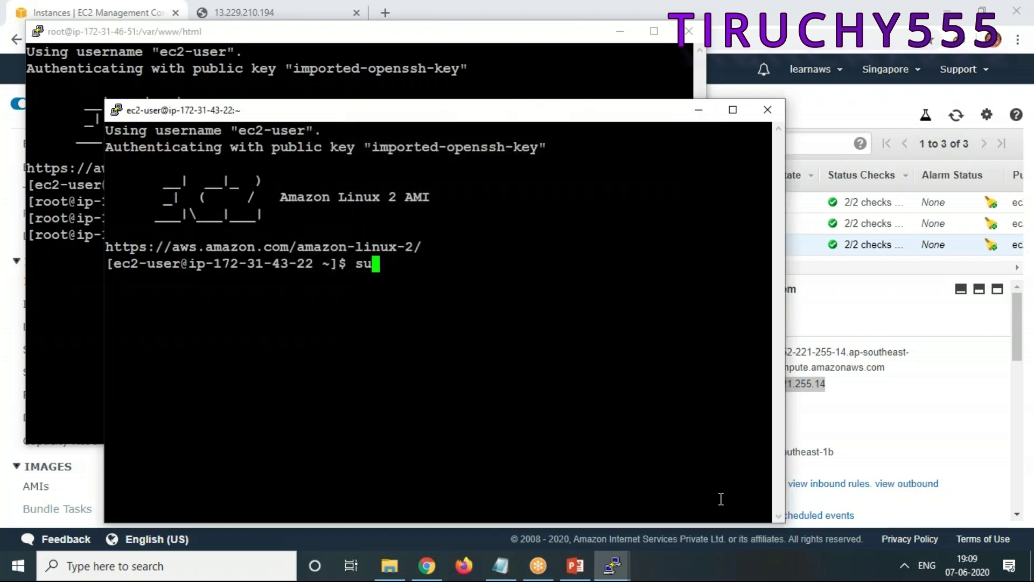
{"action": "type", "text": "do su"}
{"action": "key", "text": "Return"}
{"action": "type", "text": "c"}
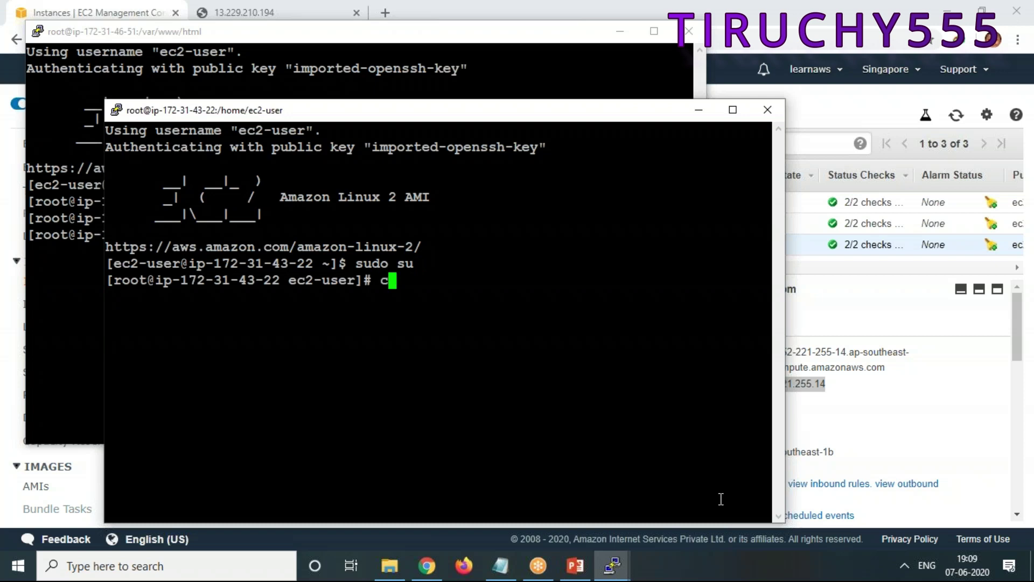
{"action": "type", "text": "d /var/"}
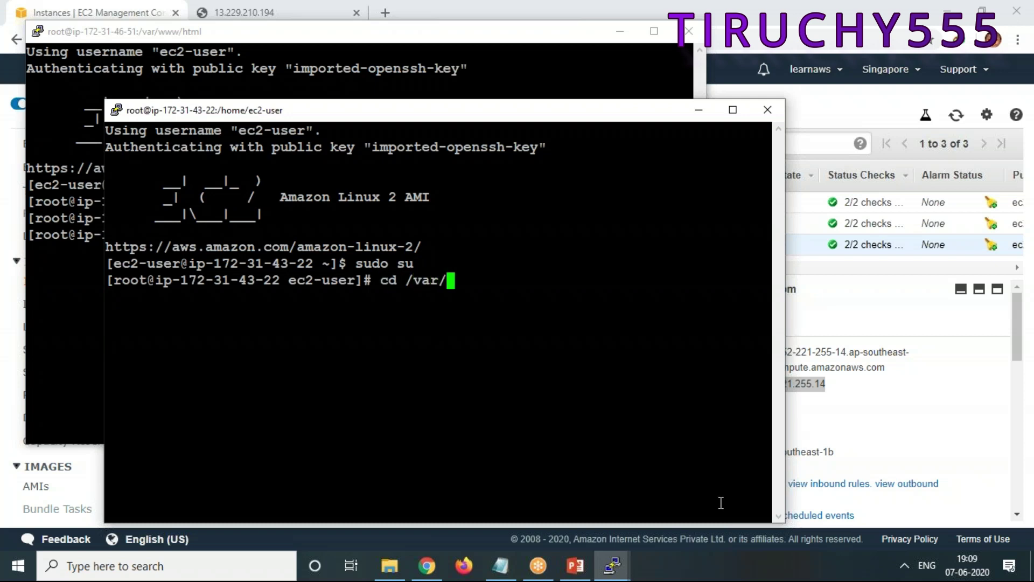
{"action": "type", "text": "www/html"}
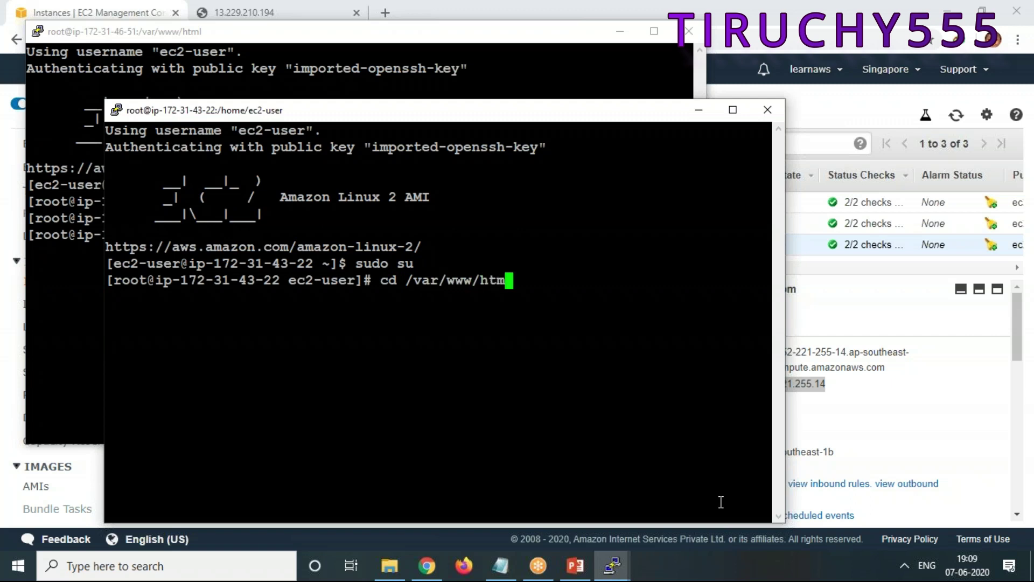
{"action": "key", "text": "Return"}
{"action": "type", "text": "vo"}
{"action": "key", "text": "BackSpace"}
{"action": "type", "text": "i index.html"}
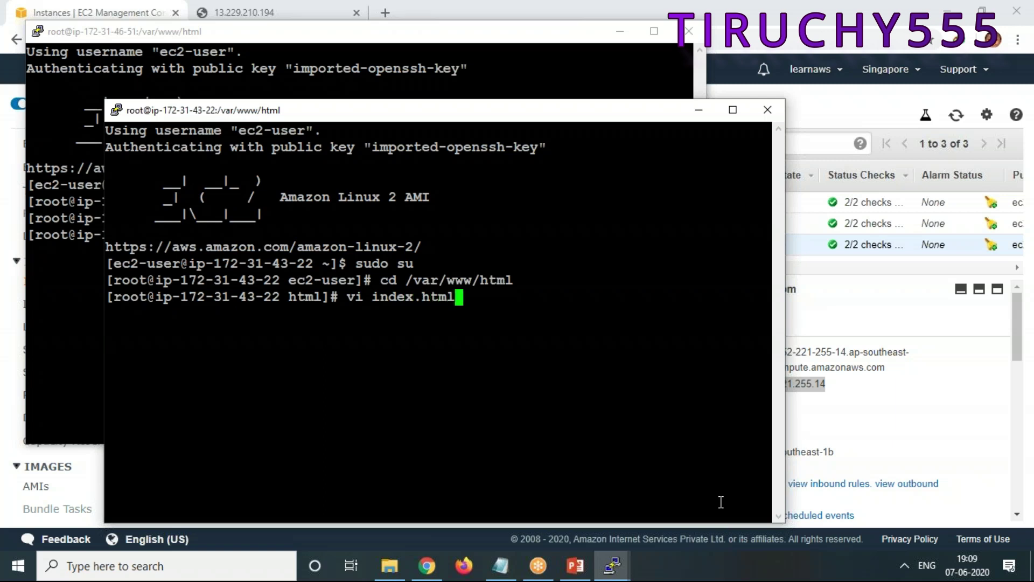
{"action": "key", "text": "Return"}
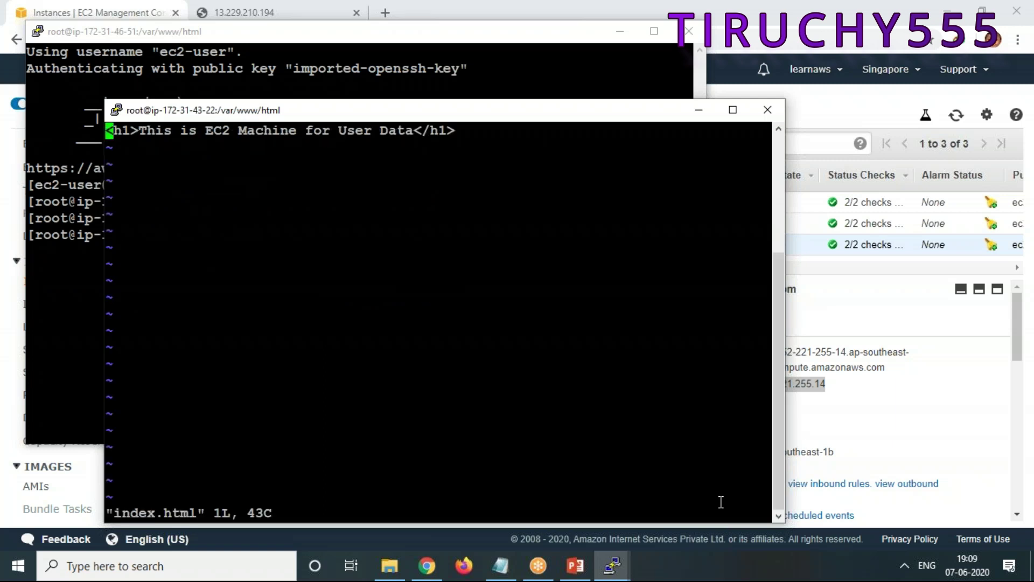
{"action": "key", "text": "Right"}
{"action": "key", "text": "Right"}
{"action": "key", "text": "Right"}
{"action": "key", "text": "Right"}
{"action": "key", "text": "i"}
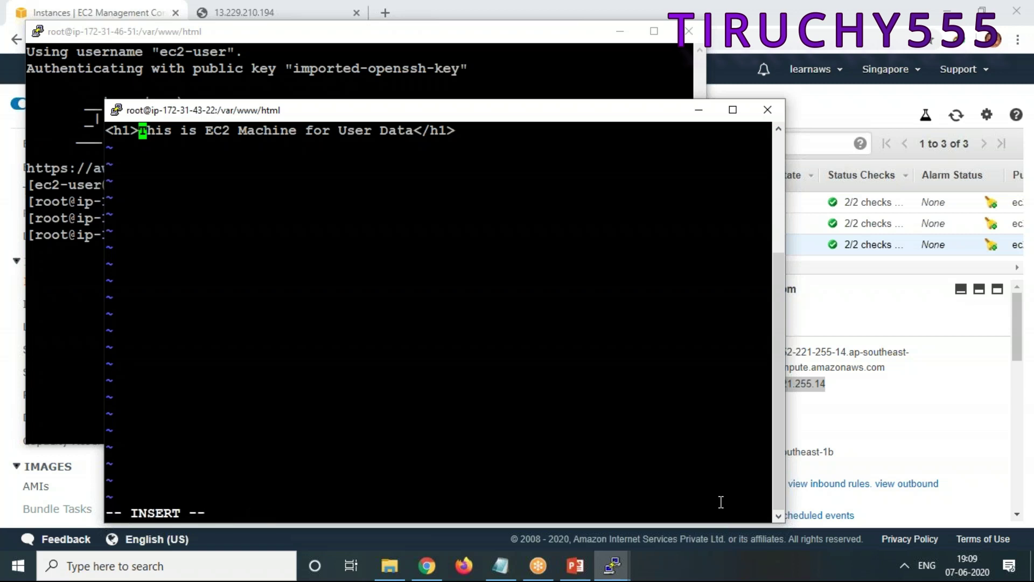
{"action": "type", "text": "THREE -"}
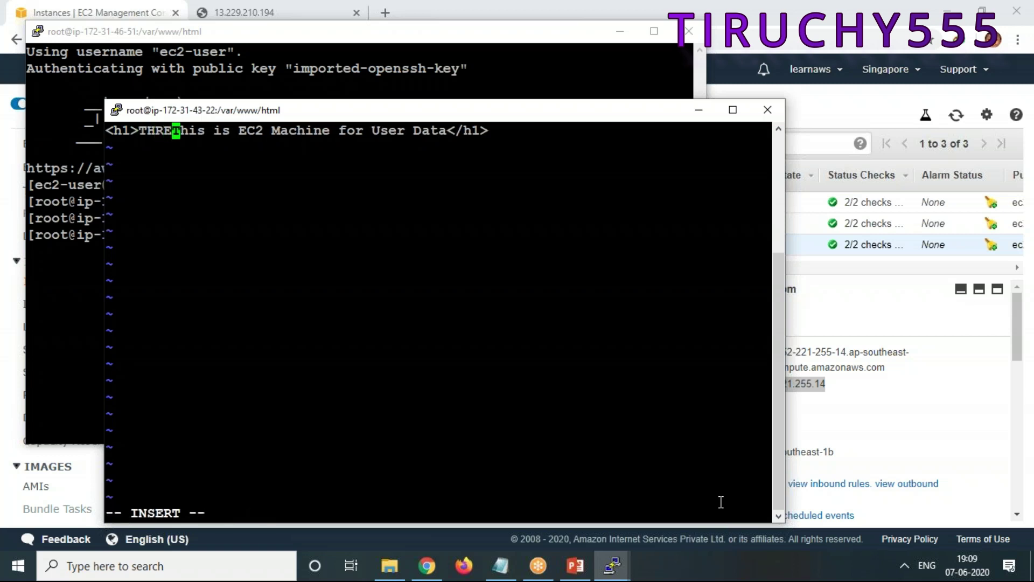
{"action": "type", "text": " 3333333333333 -"}
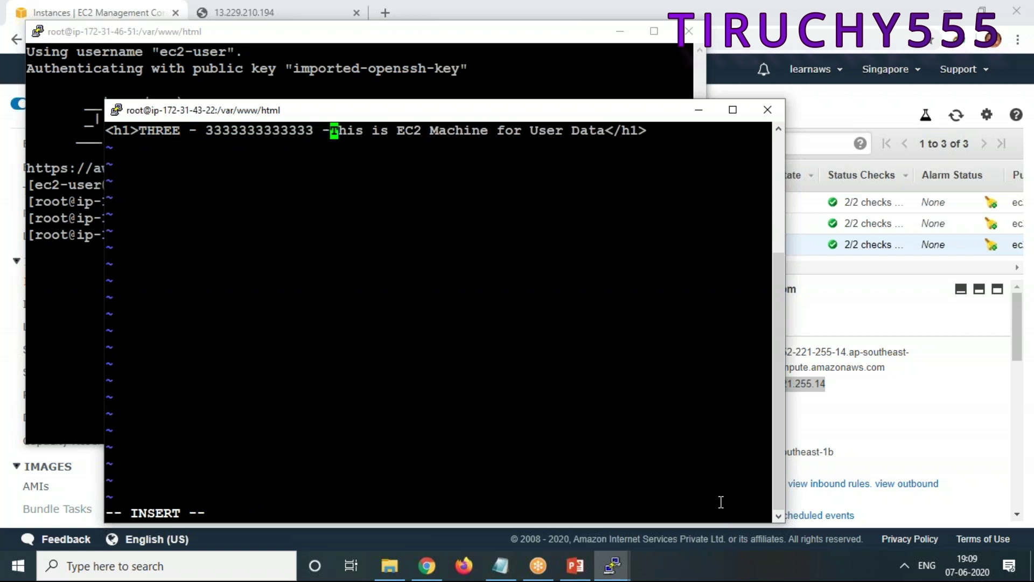
{"action": "key", "text": "Escape"}
{"action": "type", "text": ":wq!"}
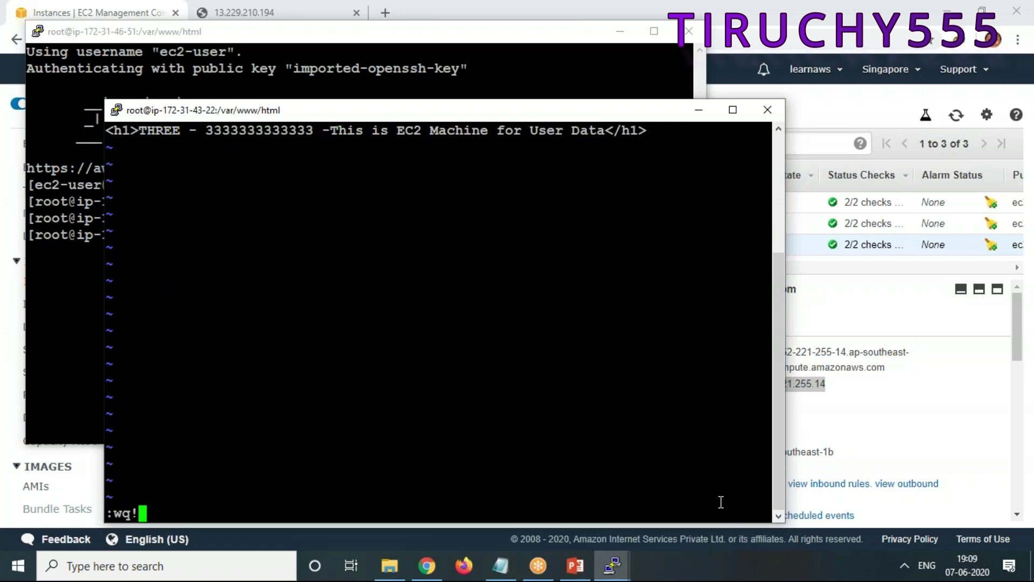
{"action": "key", "text": "Return"}
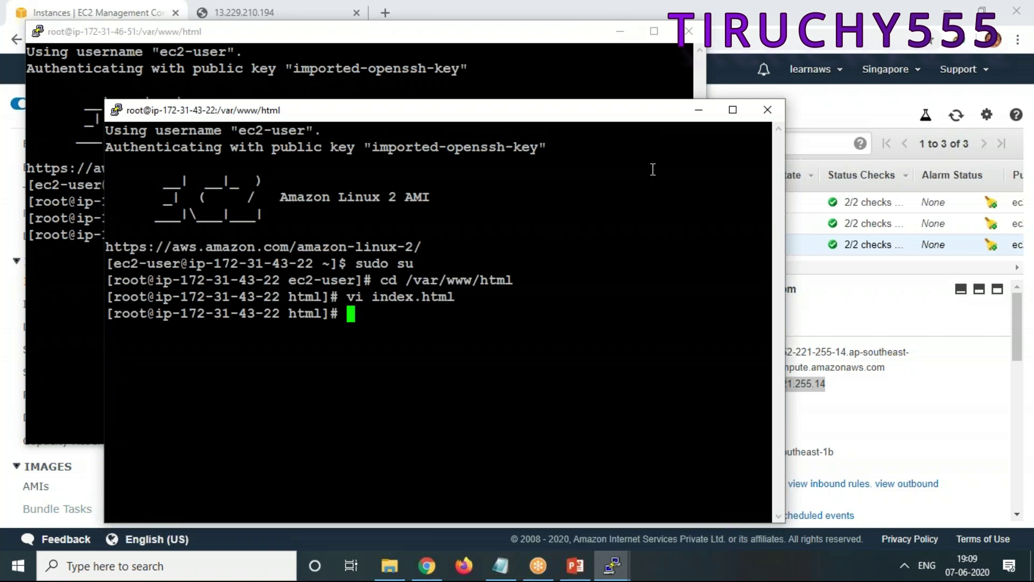
Step: Minimise both terminals, copy App-LB3's public IP in Chrome and load 52.221.255.14 in the web page tab
{"action": "left_click", "coordinate": [700, 111]}
{"action": "left_click", "coordinate": [620, 31]}
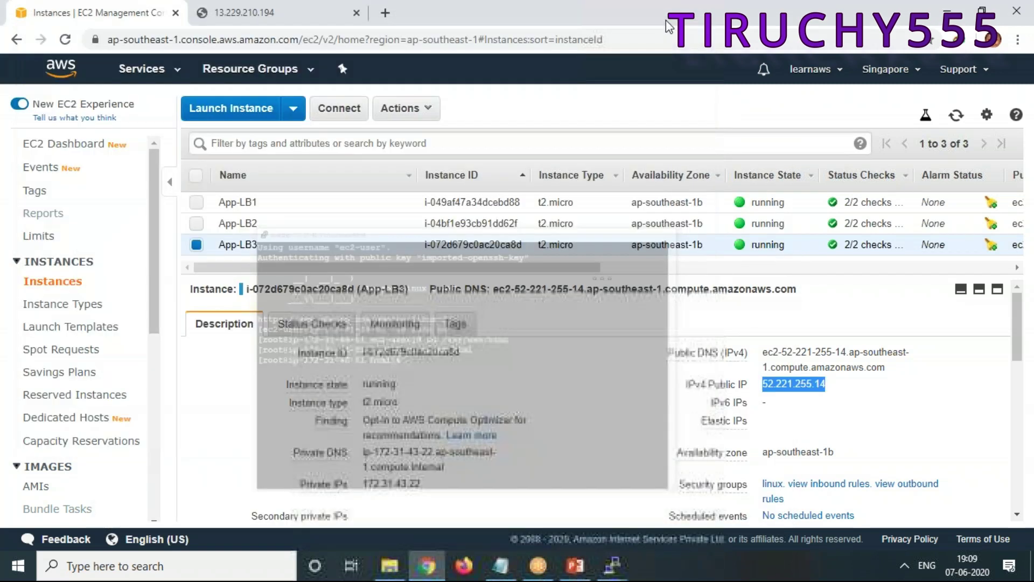
{"action": "right_click", "coordinate": [795, 383]}
{"action": "left_click", "coordinate": [808, 396]}
{"action": "left_click", "coordinate": [266, 15]}
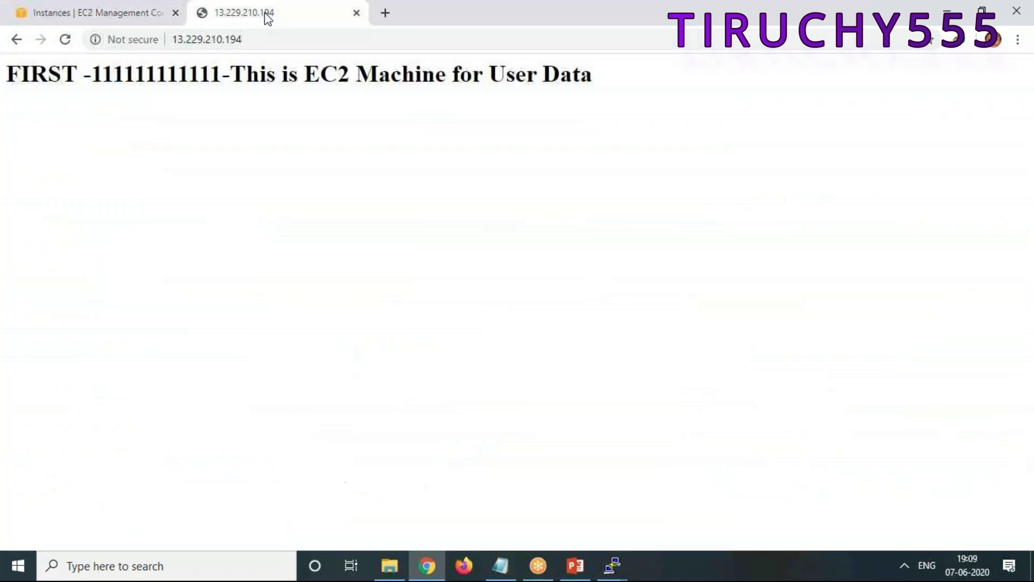
{"action": "left_click", "coordinate": [294, 39]}
{"action": "type", "text": "52.221.255.14"}
{"action": "key", "text": "Return"}
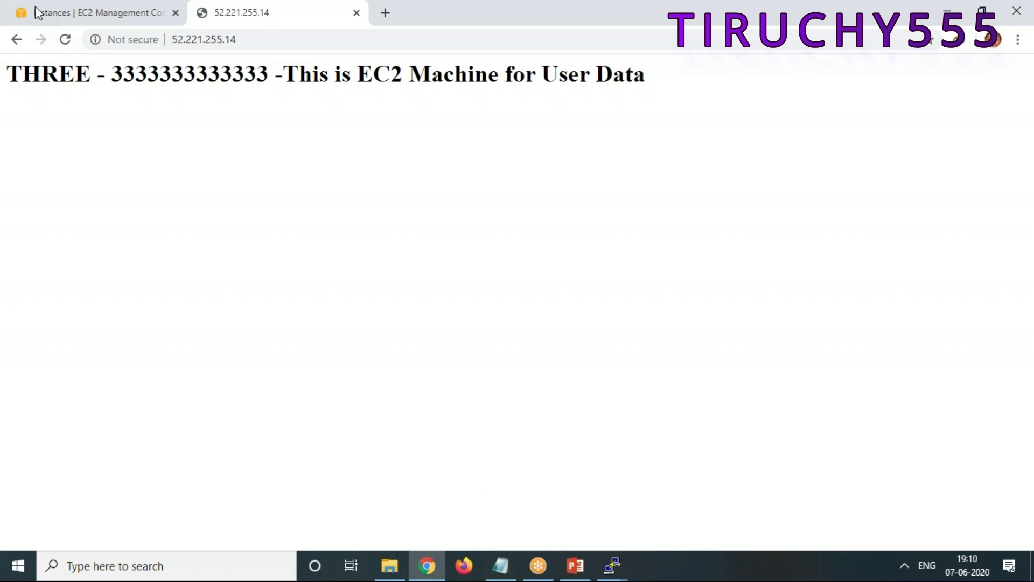
Step: Open the Load Balancers page in the EC2 console and start creating an Application Load Balancer
{"action": "left_click", "coordinate": [88, 21]}
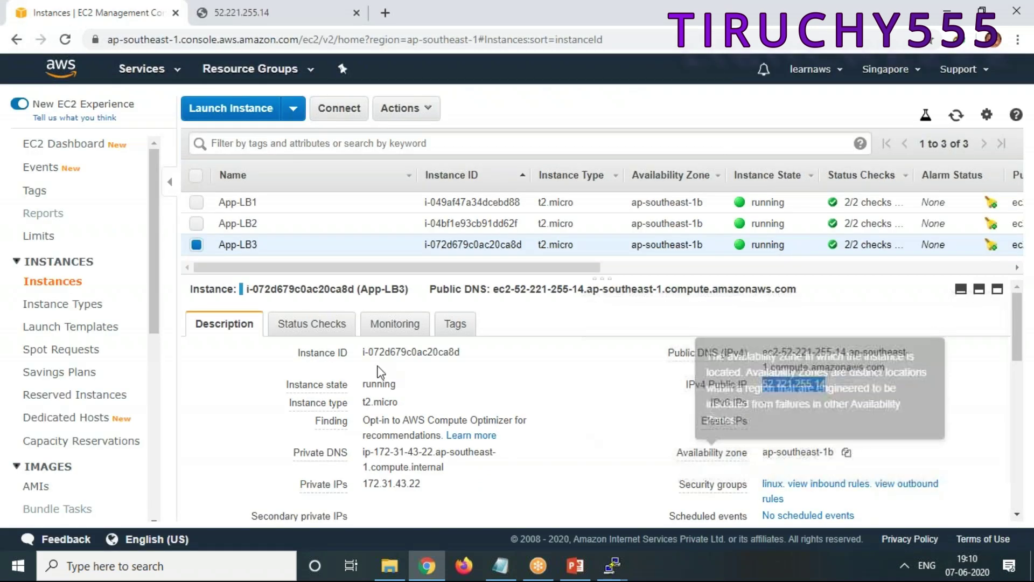
{"action": "scroll", "coordinate": [167, 455], "scroll_direction": "down", "scroll_amount": 6}
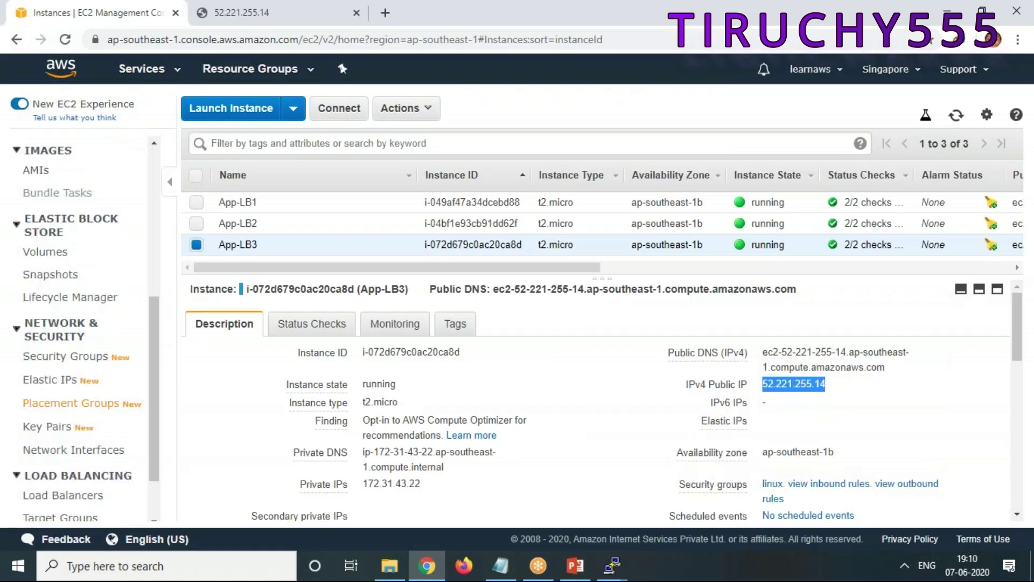
{"action": "scroll", "coordinate": [54, 431], "scroll_direction": "down", "scroll_amount": 1}
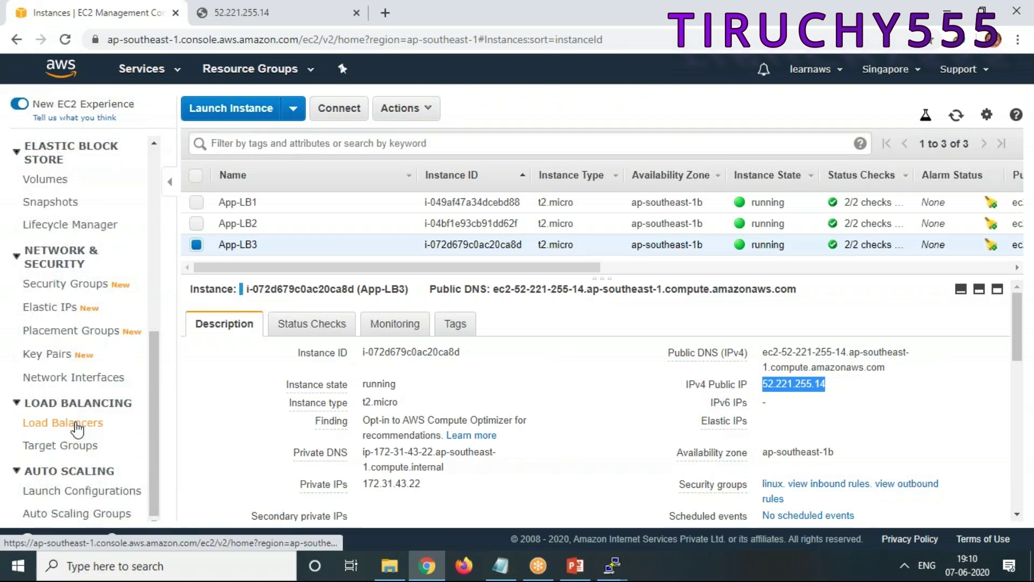
{"action": "left_click", "coordinate": [77, 426]}
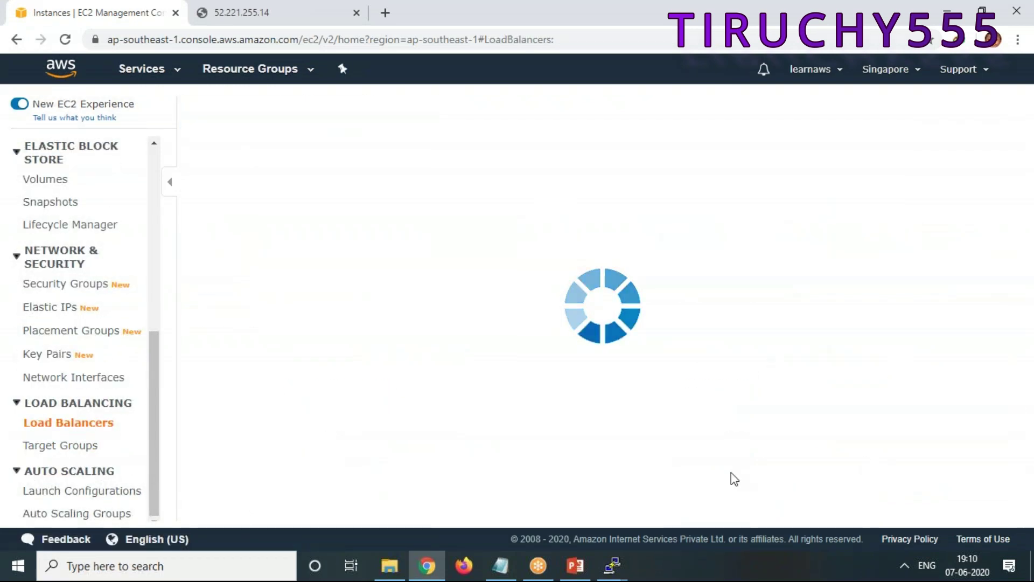
{"action": "left_click", "coordinate": [202, 114]}
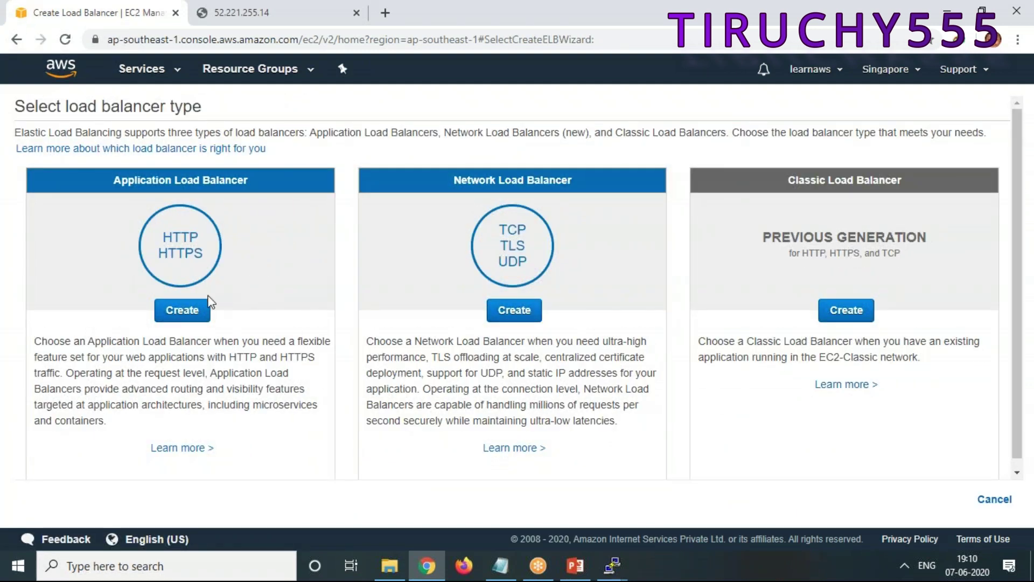
{"action": "left_click", "coordinate": [182, 316]}
Step: Name the load balancer ourALB and keep ipv4 as its IP address type
{"action": "left_click", "coordinate": [390, 236]}
{"action": "type", "text": "ourALB"}
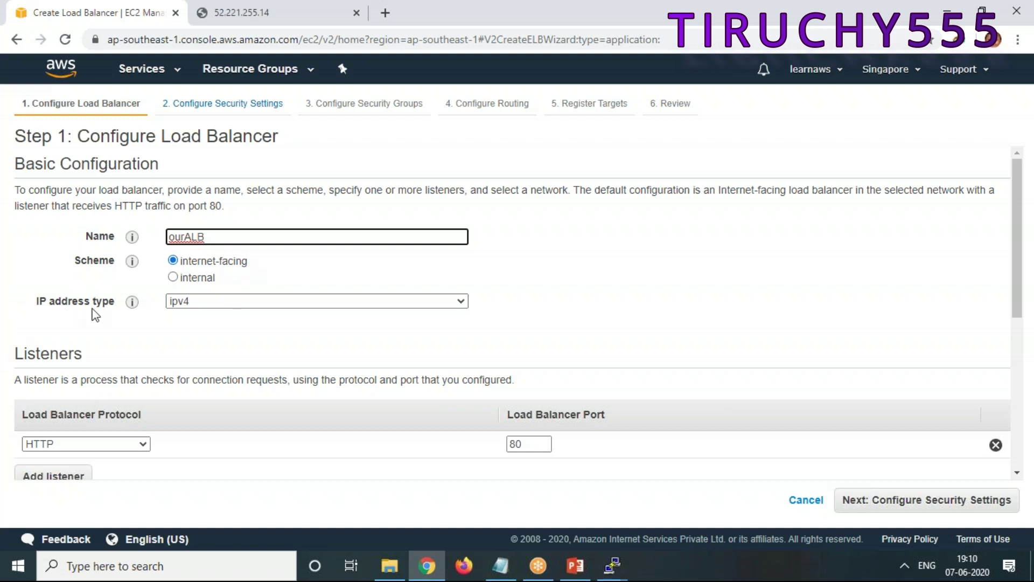
{"action": "left_click", "coordinate": [270, 301]}
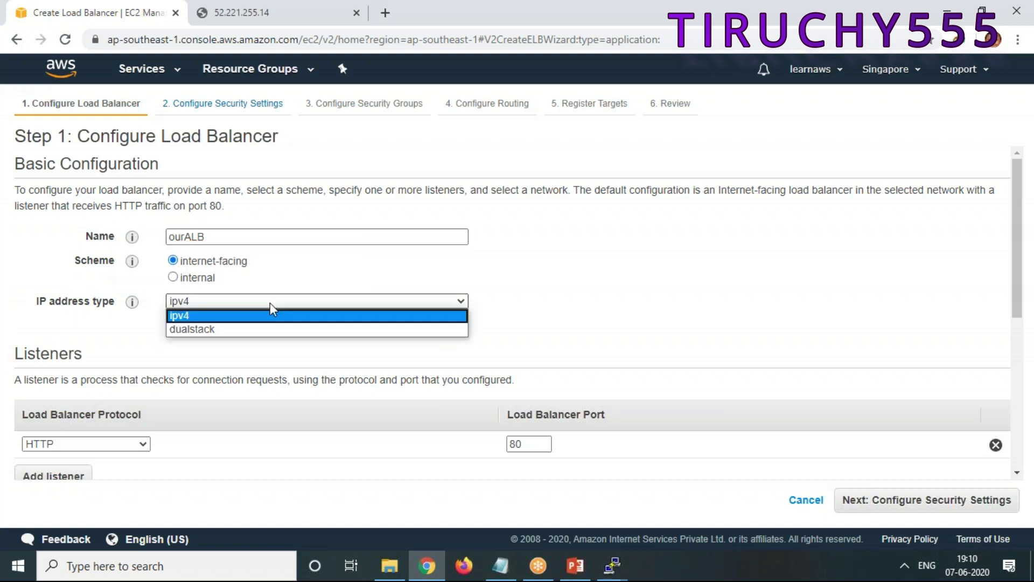
{"action": "left_click", "coordinate": [537, 309]}
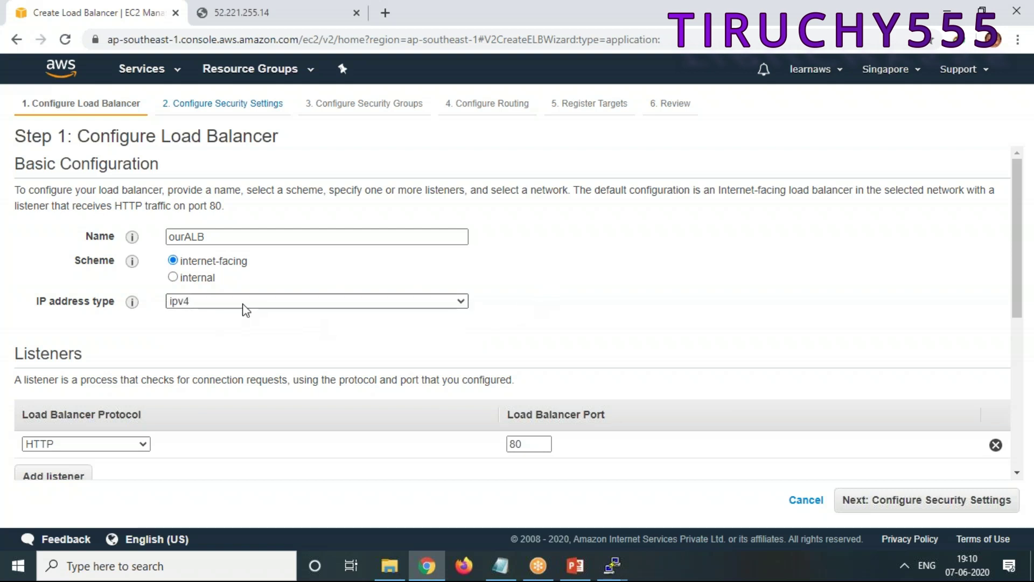
Step: Keep the default VPC, enable the ap-southeast-1a Availability Zone and try to continue to the security settings
{"action": "scroll", "coordinate": [397, 441], "scroll_direction": "down", "scroll_amount": 3}
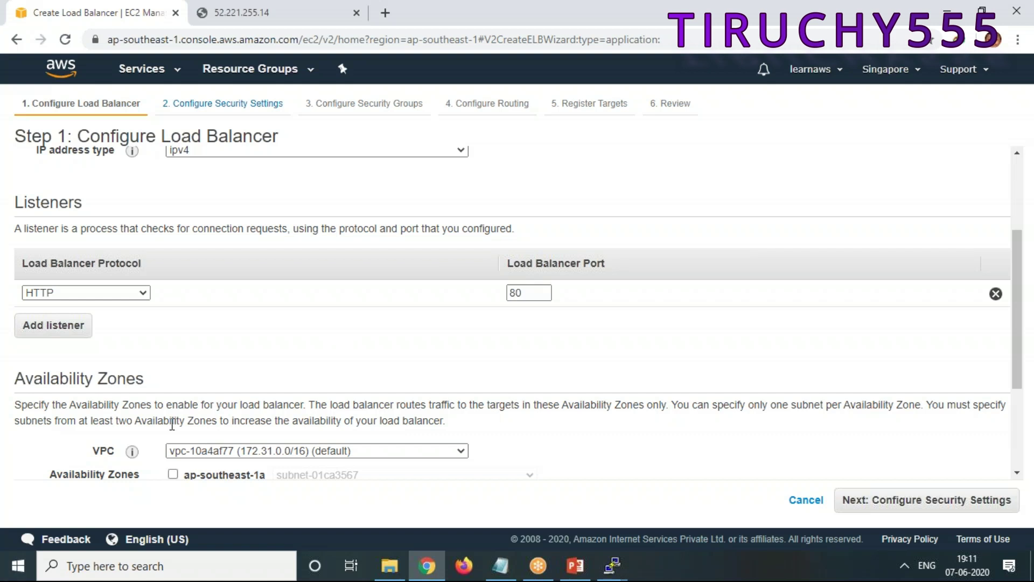
{"action": "scroll", "coordinate": [172, 424], "scroll_direction": "down", "scroll_amount": 3}
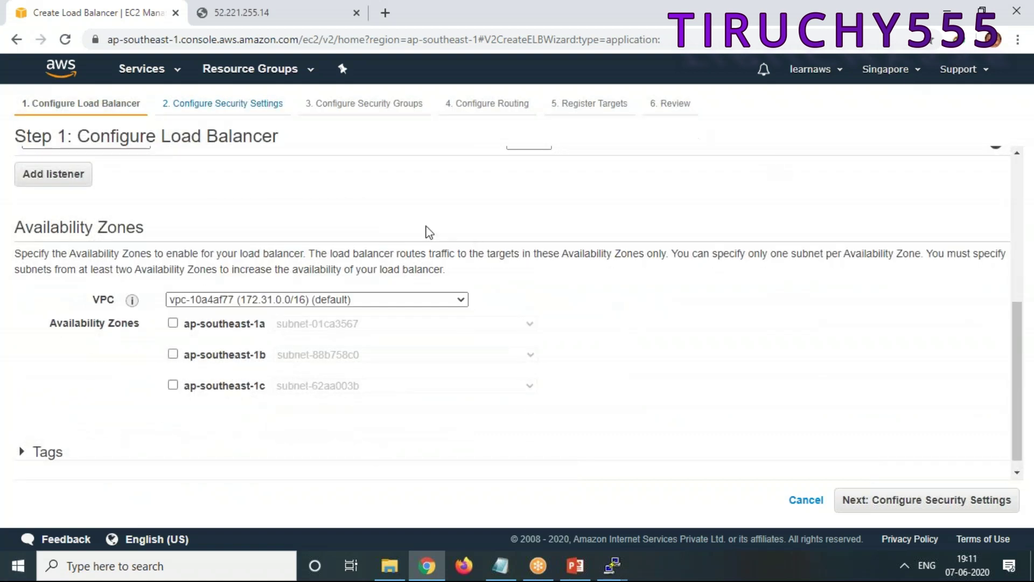
{"action": "left_click", "coordinate": [360, 303]}
{"action": "left_click", "coordinate": [355, 312]}
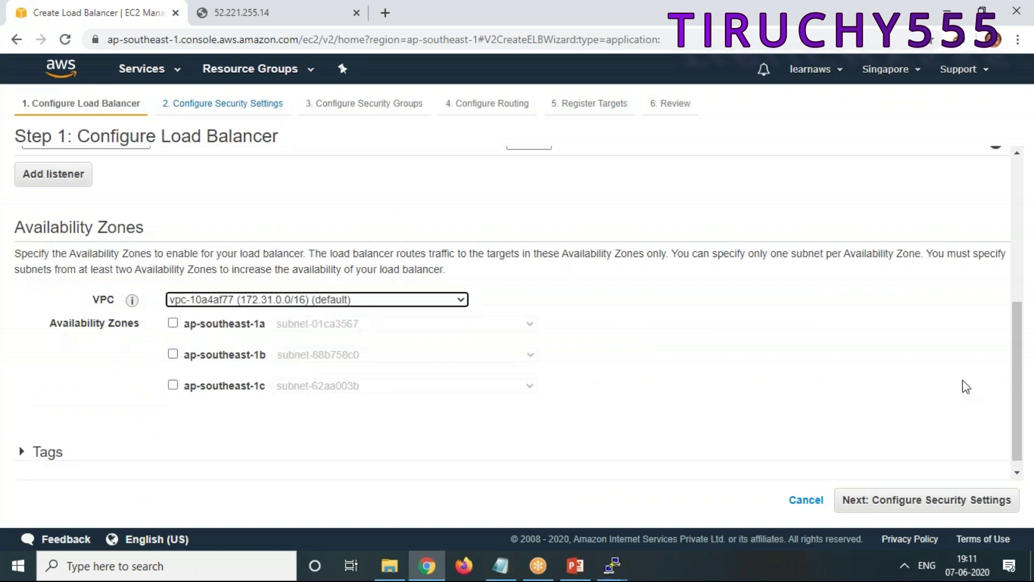
{"action": "left_click", "coordinate": [978, 508]}
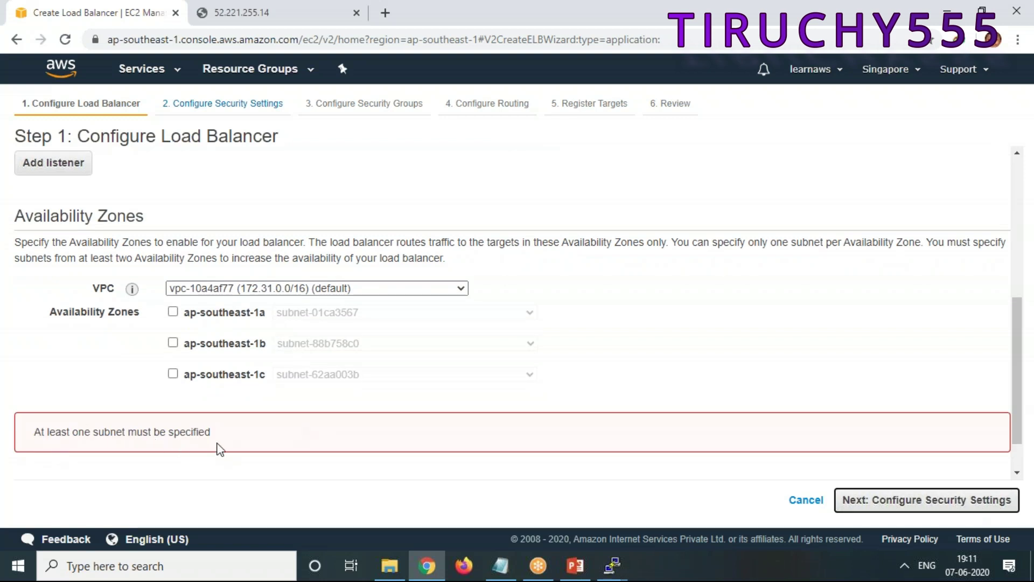
{"action": "left_click", "coordinate": [173, 312]}
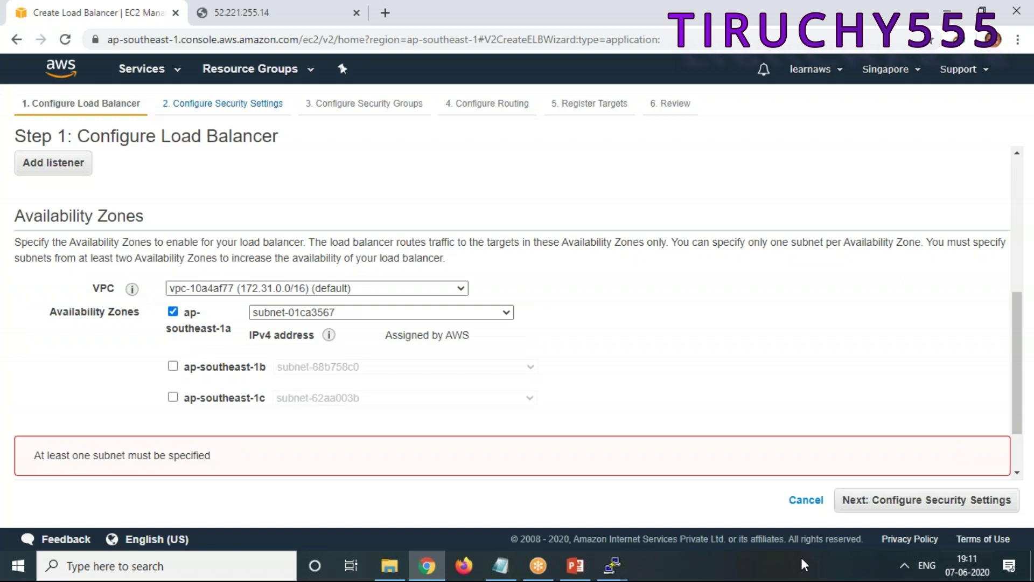
{"action": "left_click", "coordinate": [993, 508]}
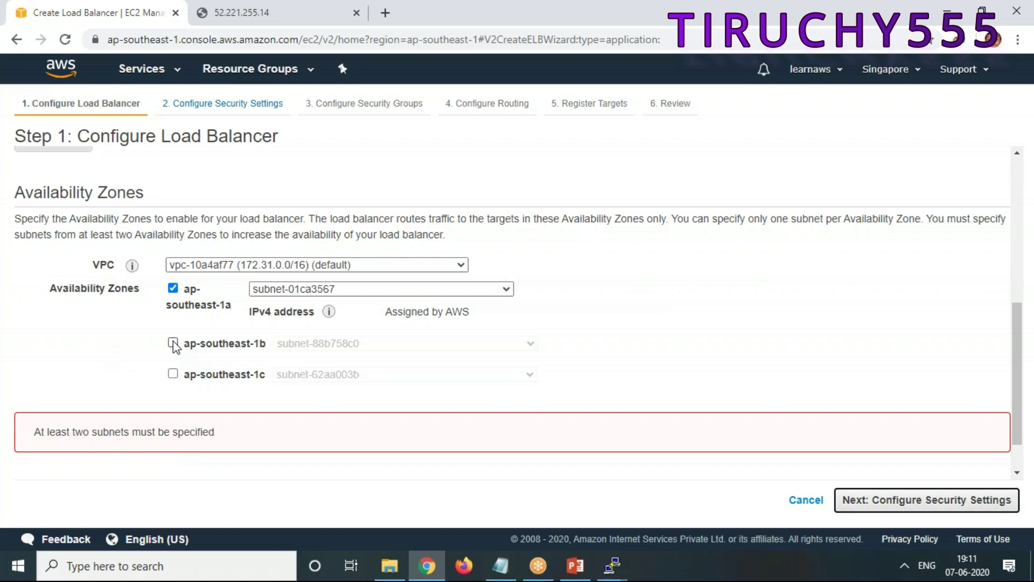
Step: Launch Paint and place its window over the load balancer wizard
{"action": "left_click", "coordinate": [191, 572]}
{"action": "type", "text": "paint"}
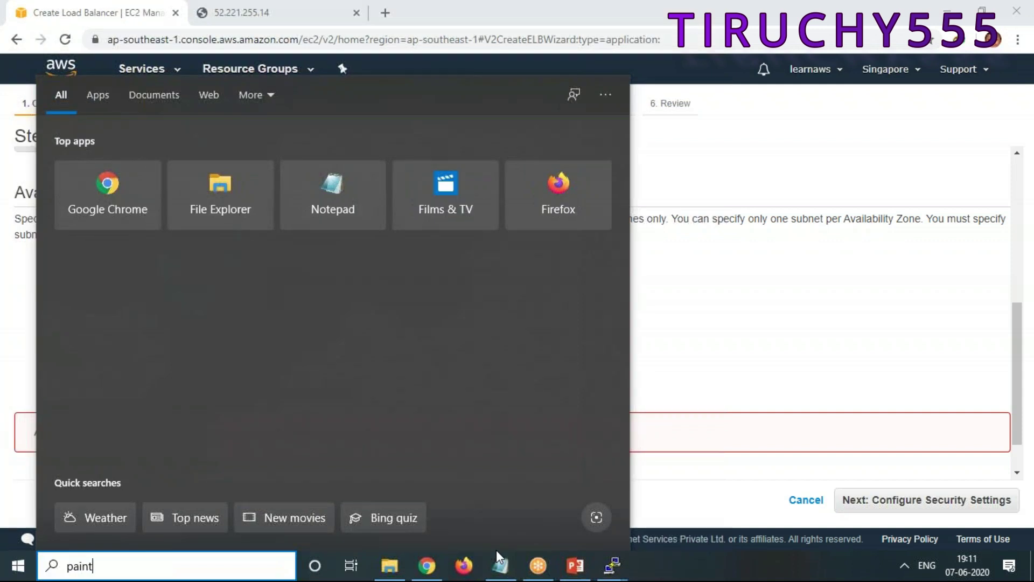
{"action": "key", "text": "Return"}
{"action": "mouse_move", "coordinate": [500, 99]}
{"action": "left_mouse_down"}
{"action": "mouse_move", "coordinate": [945, 80]}
{"action": "mouse_move", "coordinate": [724, 110]}
{"action": "left_mouse_up"}
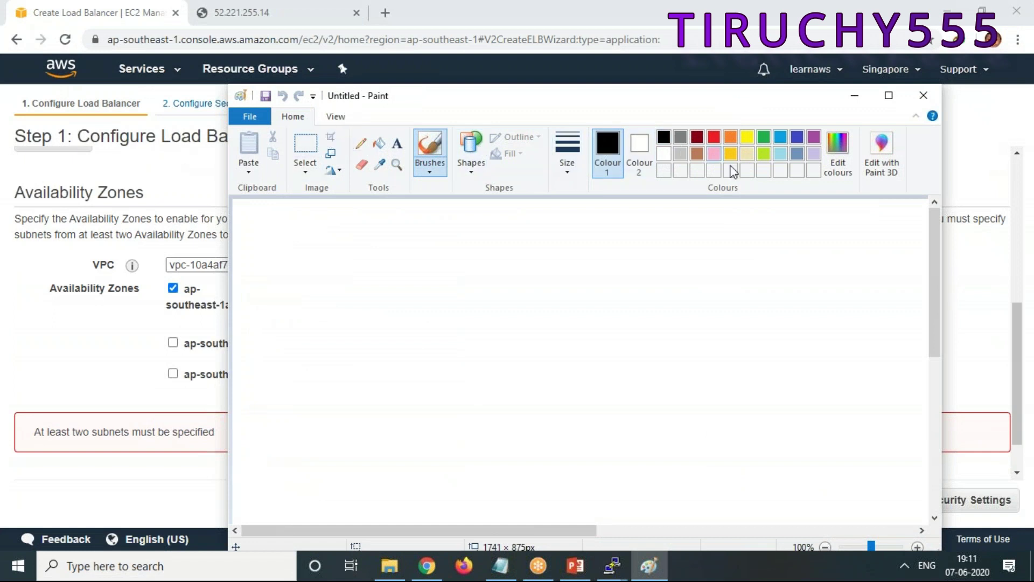
{"action": "left_click", "coordinate": [308, 147]}
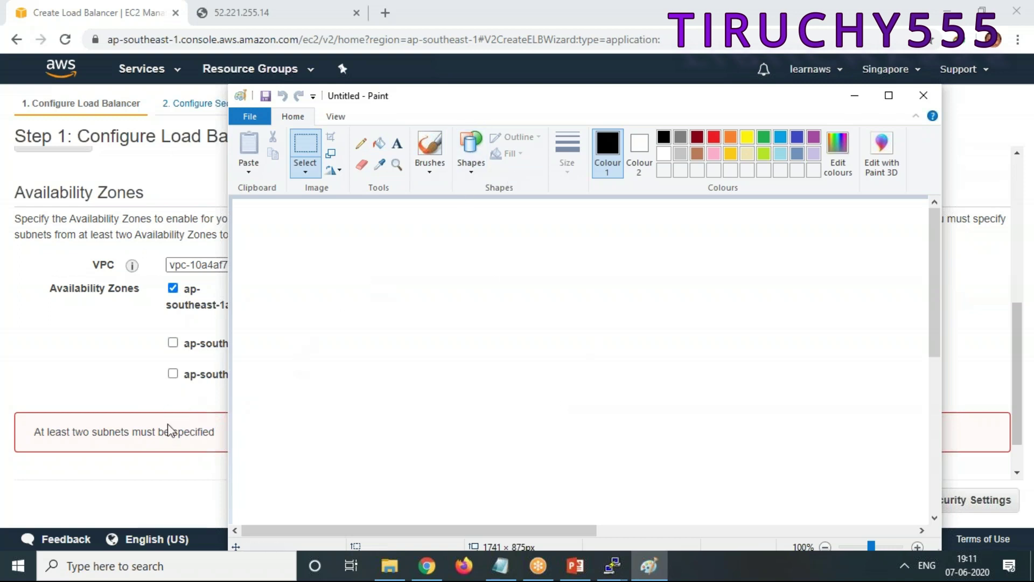
{"action": "left_click_drag", "start_coordinate": [289, 353], "coordinate": [373, 421]}
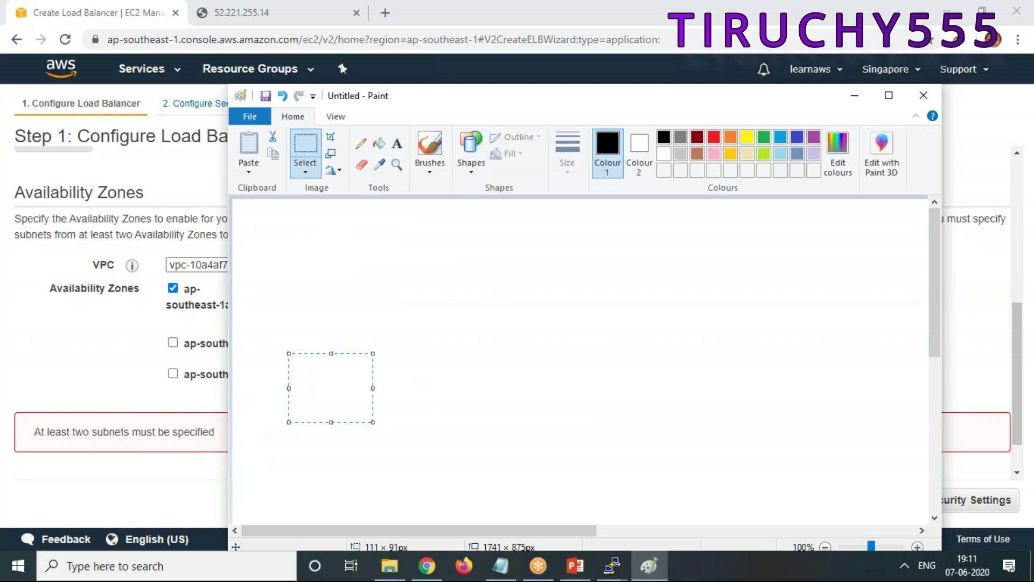
{"action": "left_click", "coordinate": [336, 117]}
{"action": "left_click", "coordinate": [291, 117]}
{"action": "left_click", "coordinate": [331, 156]}
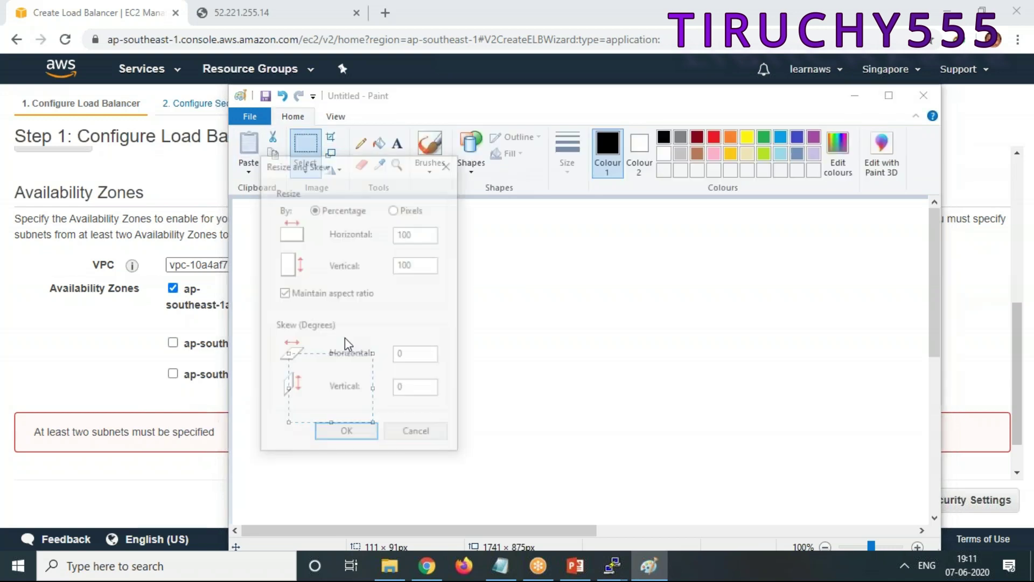
{"action": "left_click", "coordinate": [414, 433]}
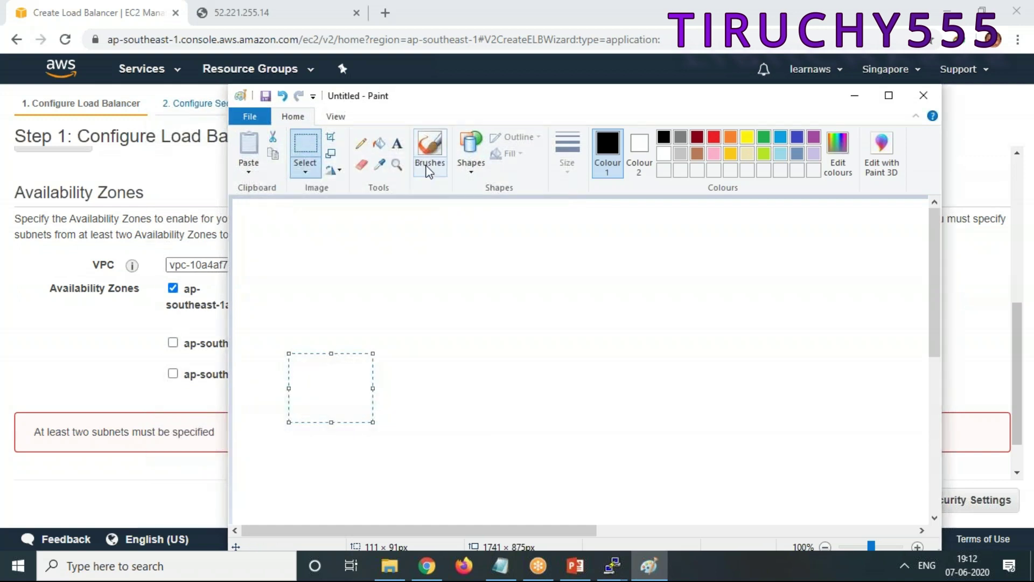
Step: Draw three black rectangles side by side on the canvas, the first about 124 × 83 px and the third about 111 × 95 px
{"action": "left_click", "coordinate": [474, 168]}
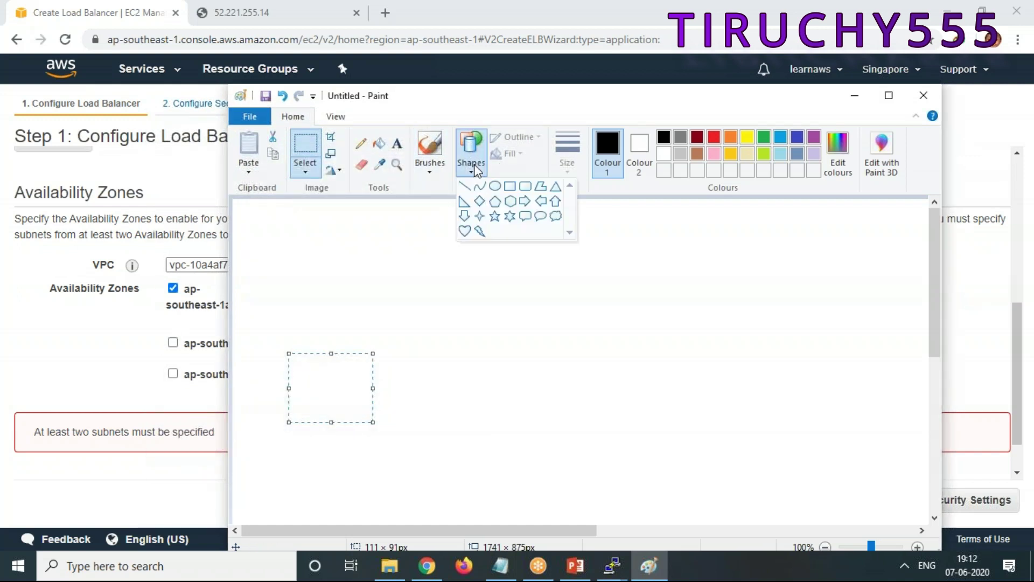
{"action": "left_click", "coordinate": [509, 186]}
{"action": "left_click_drag", "start_coordinate": [289, 370], "coordinate": [383, 431]}
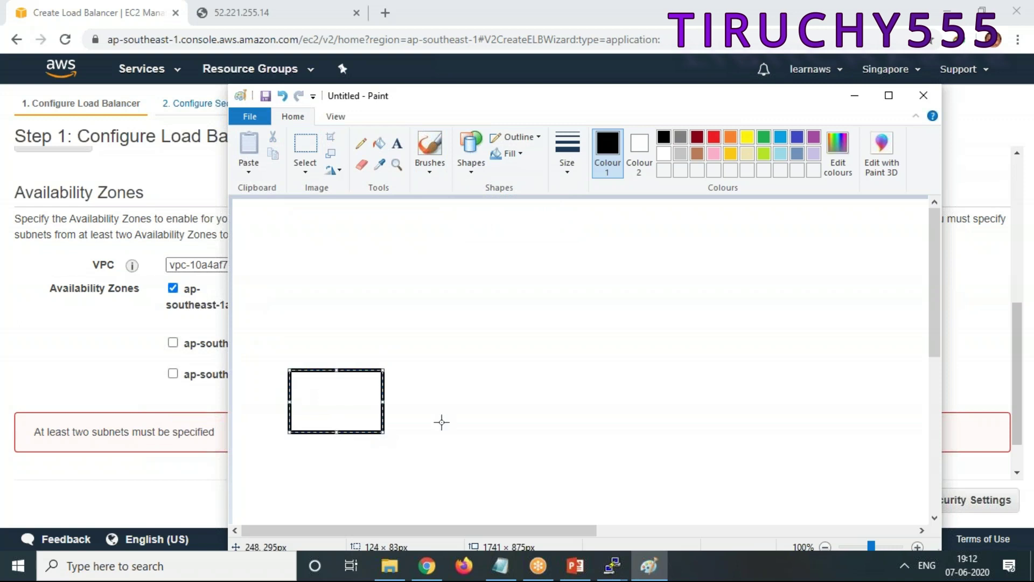
{"action": "left_click_drag", "start_coordinate": [457, 365], "coordinate": [526, 432]}
{"action": "mouse_move", "coordinate": [630, 364]}
{"action": "left_mouse_down"}
{"action": "mouse_move", "coordinate": [664, 425]}
{"action": "mouse_move", "coordinate": [715, 435]}
{"action": "left_mouse_up"}
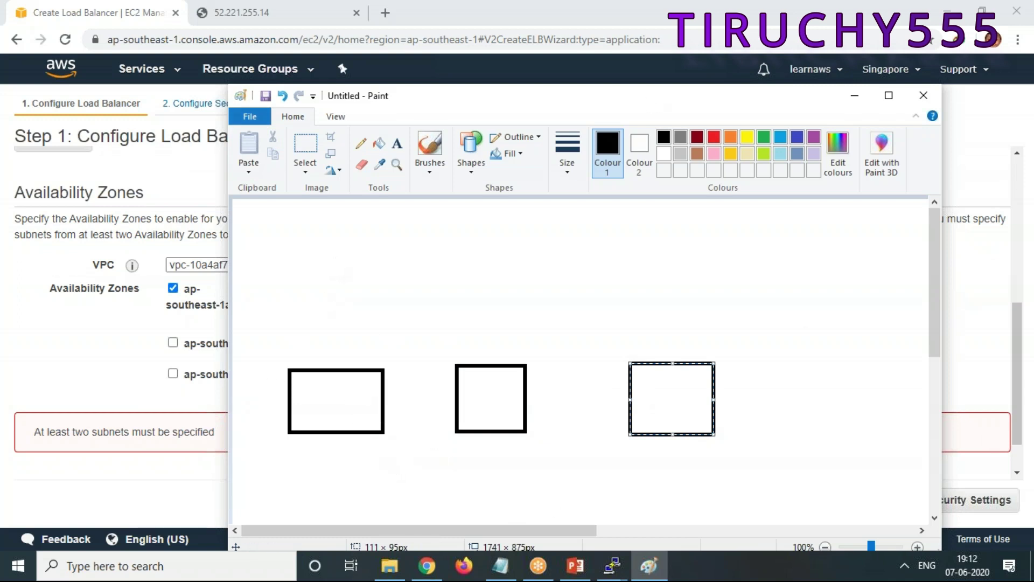
Step: Minimise Paint and enable the ap-southeast-1b and ap-southeast-1c Availability Zones for the load balancer in Chrome
{"action": "left_click", "coordinate": [856, 95]}
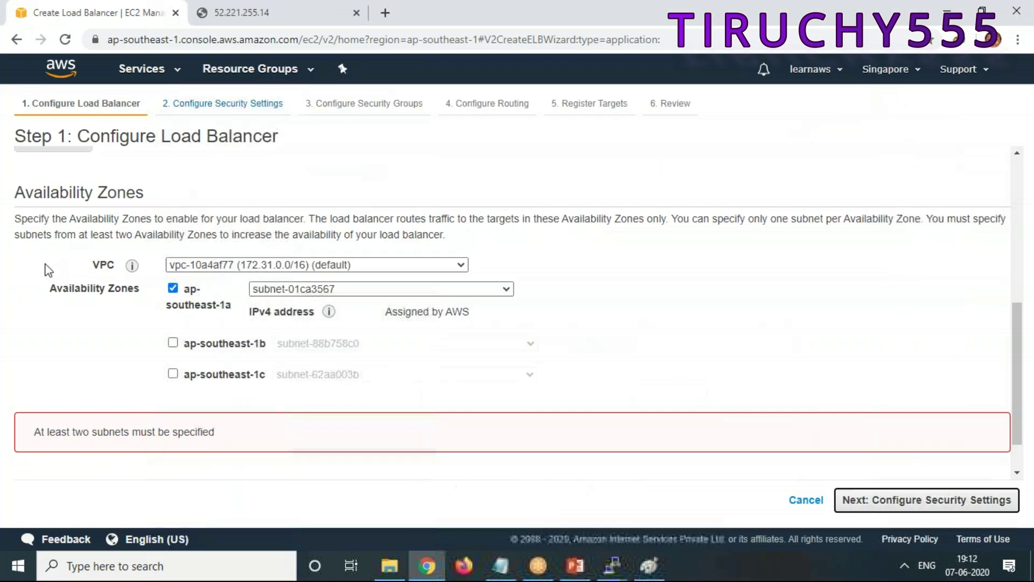
{"action": "left_click", "coordinate": [172, 343]}
{"action": "left_click", "coordinate": [173, 397]}
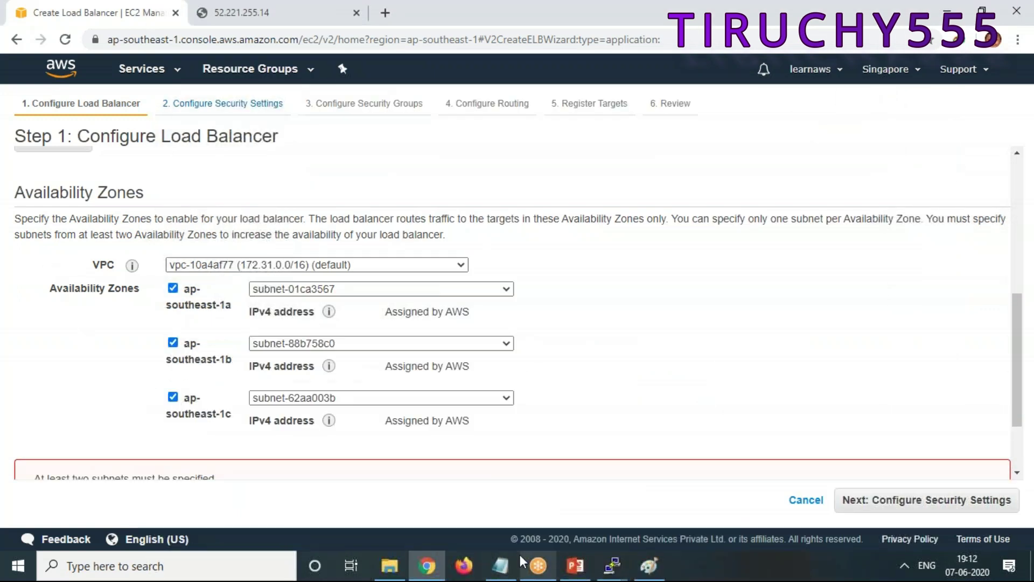
Step: Switch to the Notepad notes, check the Application Load Balancer demo steps at their start, and return to the Chrome wizard
{"action": "left_click", "coordinate": [499, 574]}
{"action": "scroll", "coordinate": [419, 377], "scroll_direction": "up", "scroll_amount": 5}
{"action": "scroll", "coordinate": [419, 377], "scroll_direction": "up", "scroll_amount": 15}
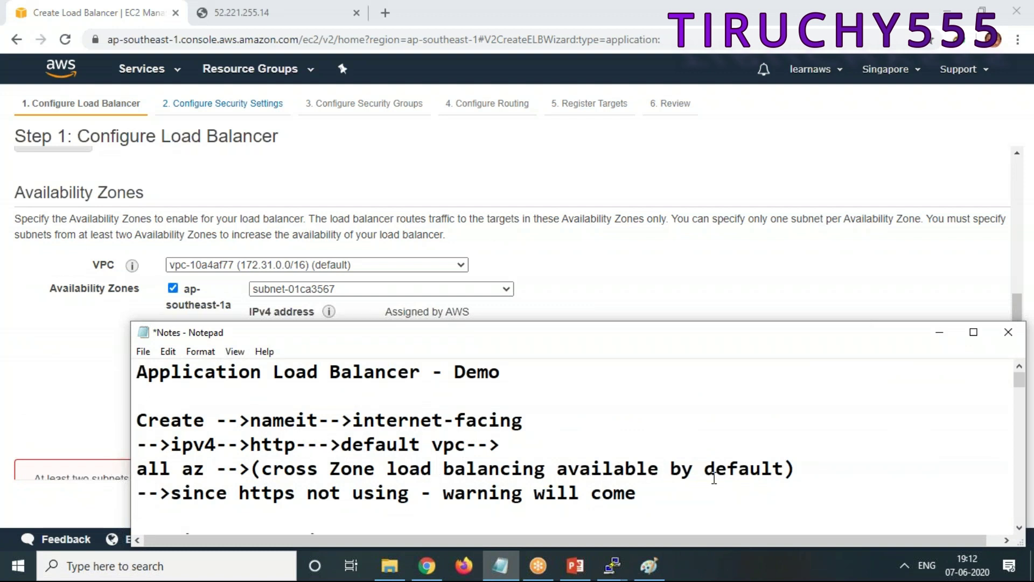
{"action": "left_click", "coordinate": [679, 241]}
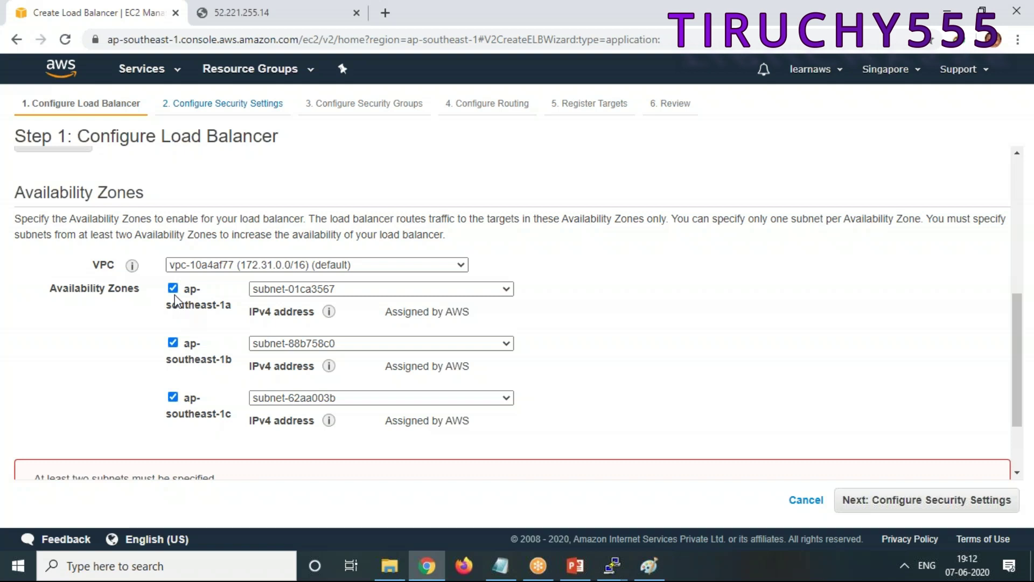
Step: Add a tag with key name and value ALB to the load balancer, and continue to the security settings
{"action": "scroll", "coordinate": [746, 413], "scroll_direction": "down", "scroll_amount": 2}
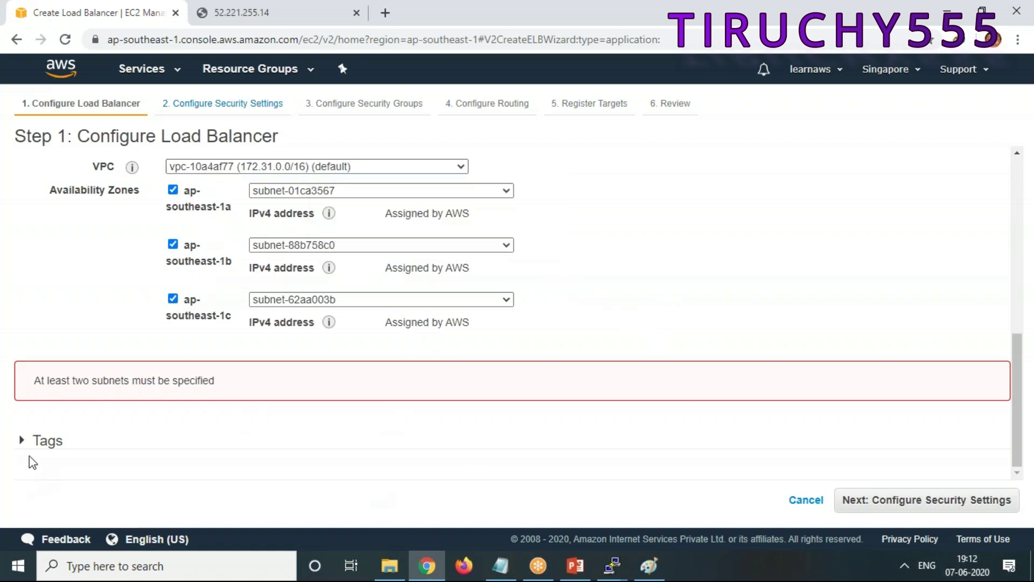
{"action": "left_click", "coordinate": [38, 442]}
{"action": "scroll", "coordinate": [447, 464], "scroll_direction": "down", "scroll_amount": 3}
{"action": "left_click", "coordinate": [138, 398]}
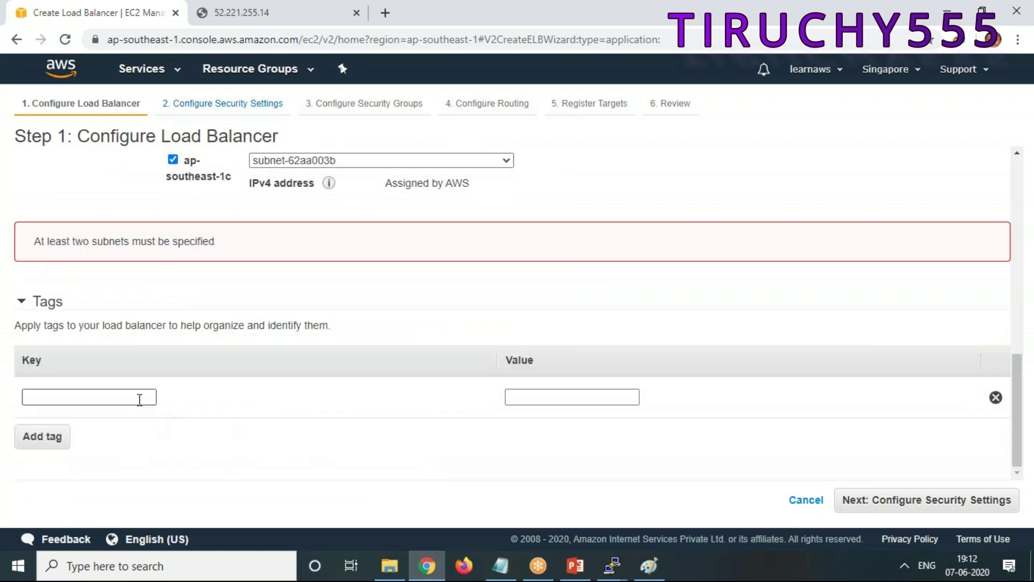
{"action": "type", "text": "name"}
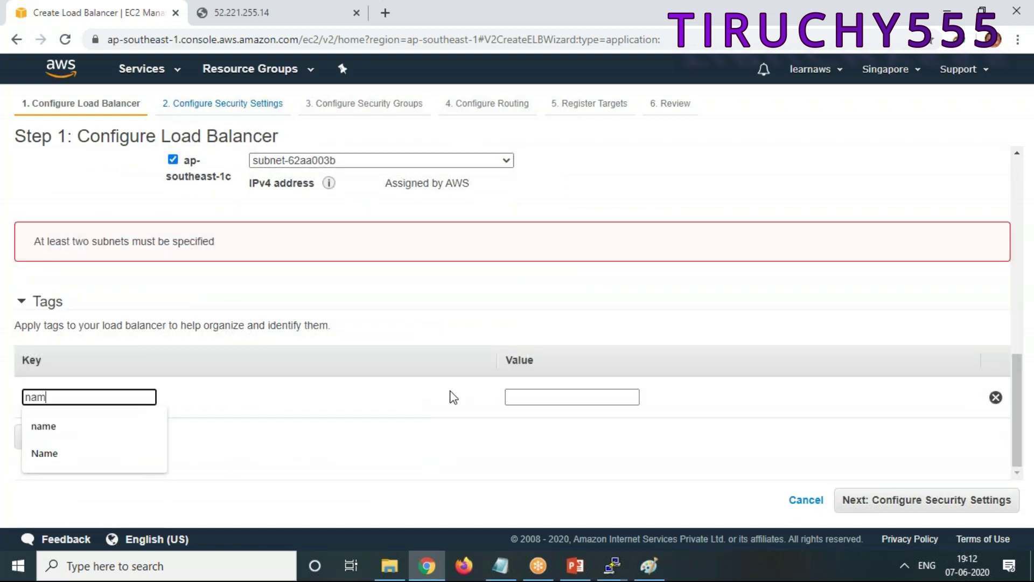
{"action": "key", "text": "Tab"}
{"action": "type", "text": "ALB"}
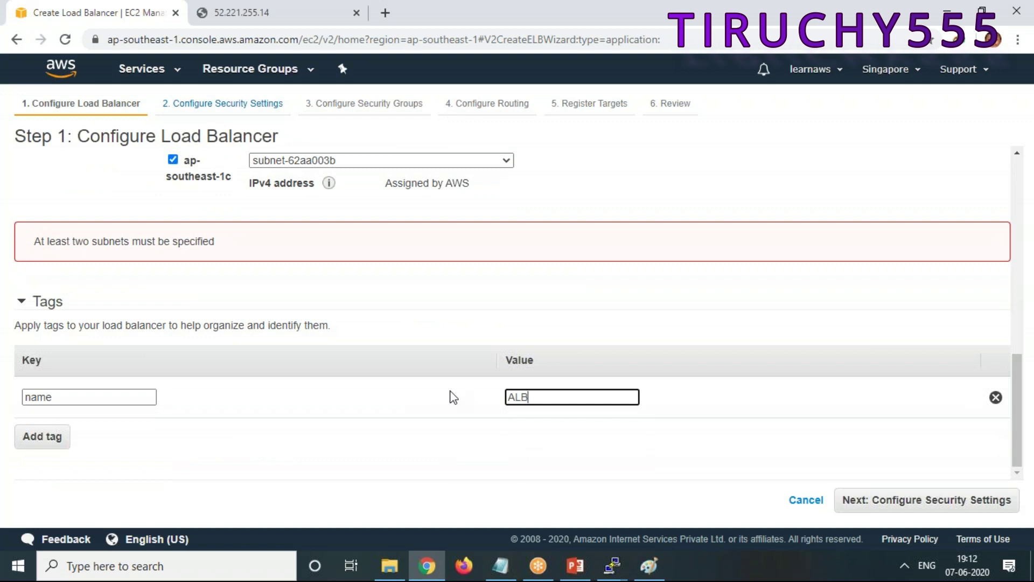
{"action": "left_click", "coordinate": [969, 507]}
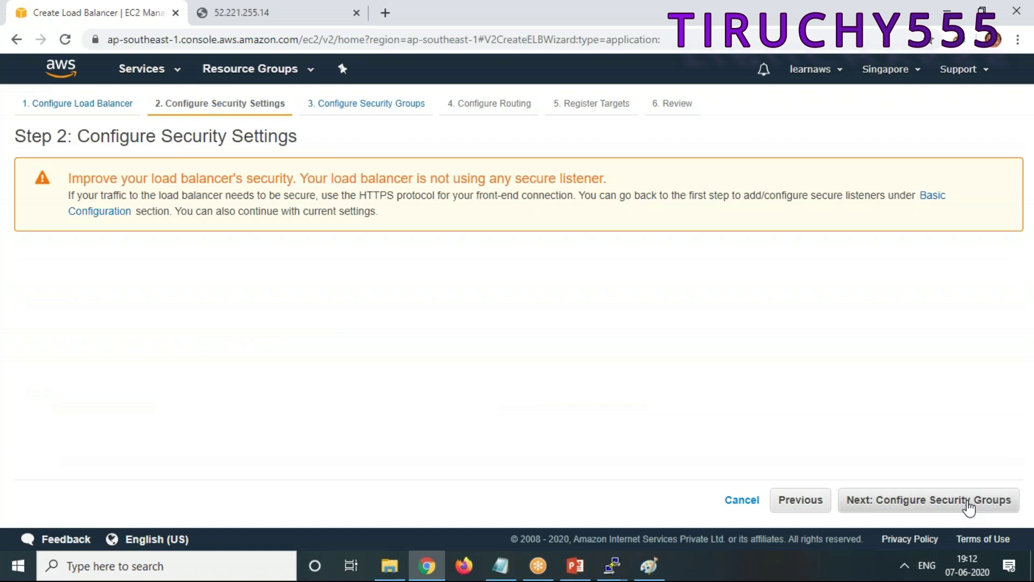
Step: Go back to the basic load balancer configuration and review its listener, Availability Zones and tag
{"action": "left_click", "coordinate": [807, 506]}
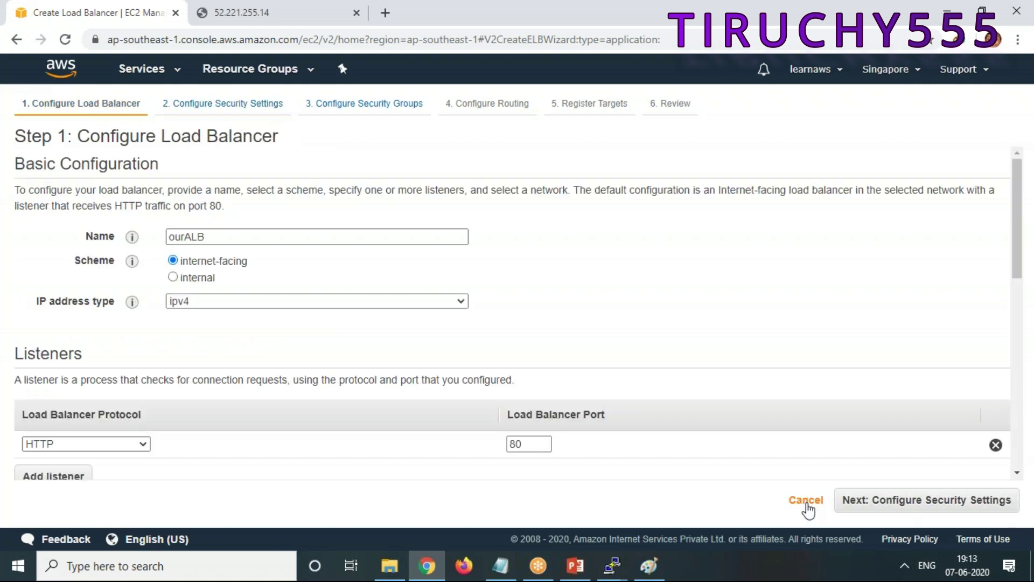
{"action": "scroll", "coordinate": [374, 321], "scroll_direction": "down", "scroll_amount": 8}
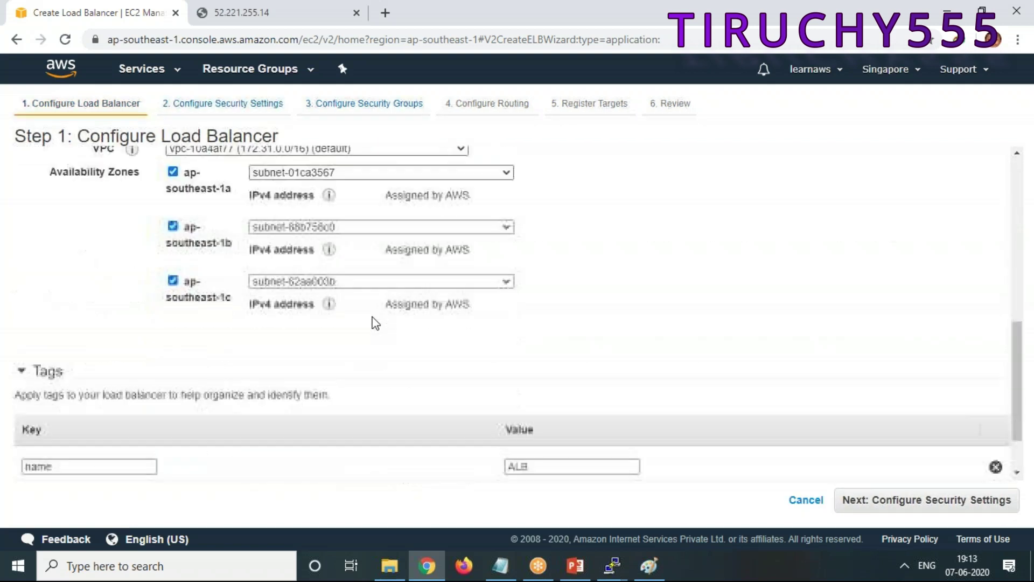
{"action": "scroll", "coordinate": [375, 323], "scroll_direction": "down", "scroll_amount": 1}
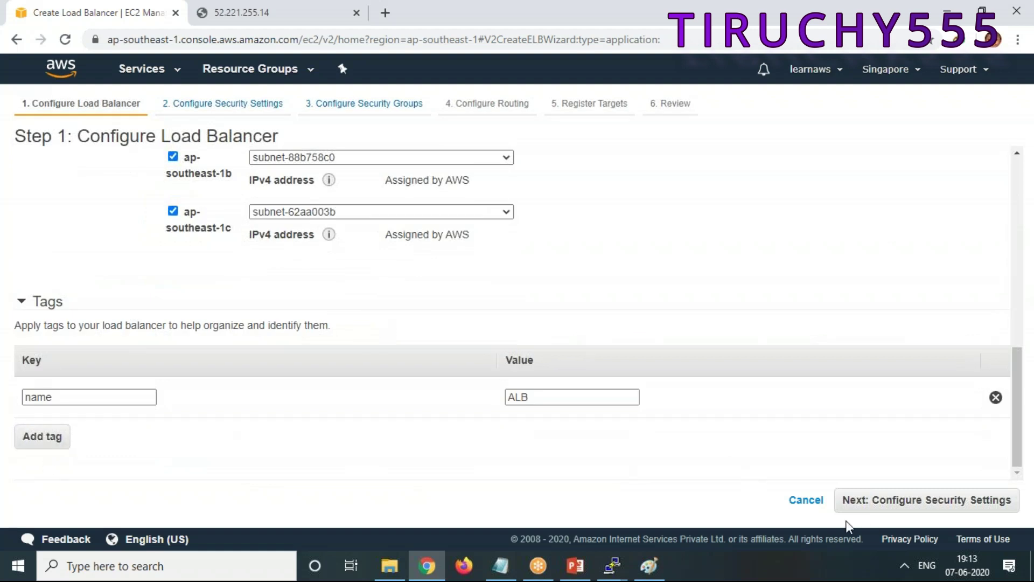
Step: Proceed to the security settings, read the insecure listener warning, and continue to the security group configuration
{"action": "left_click", "coordinate": [975, 501]}
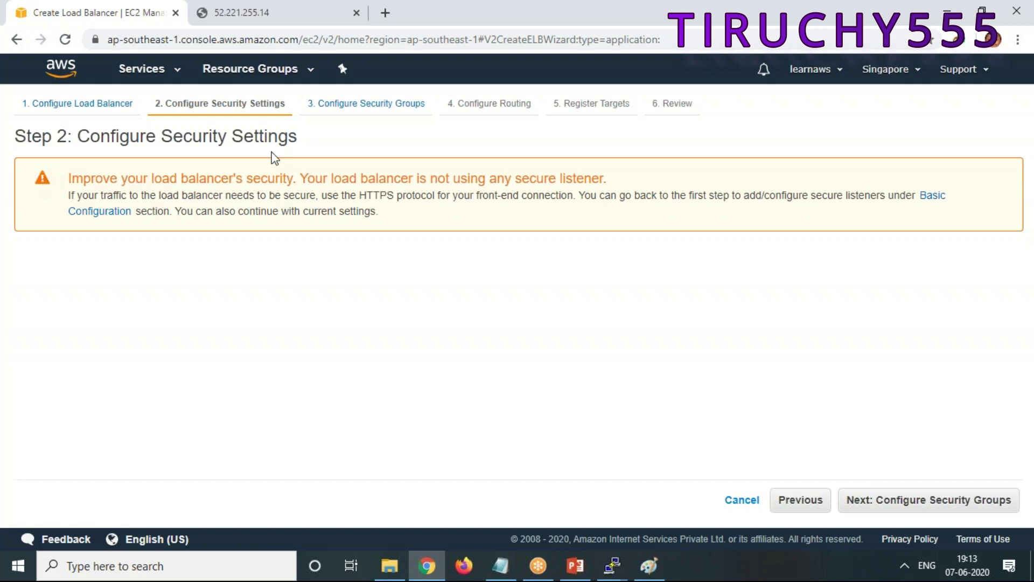
{"action": "left_click_drag", "start_coordinate": [301, 178], "coordinate": [626, 173]}
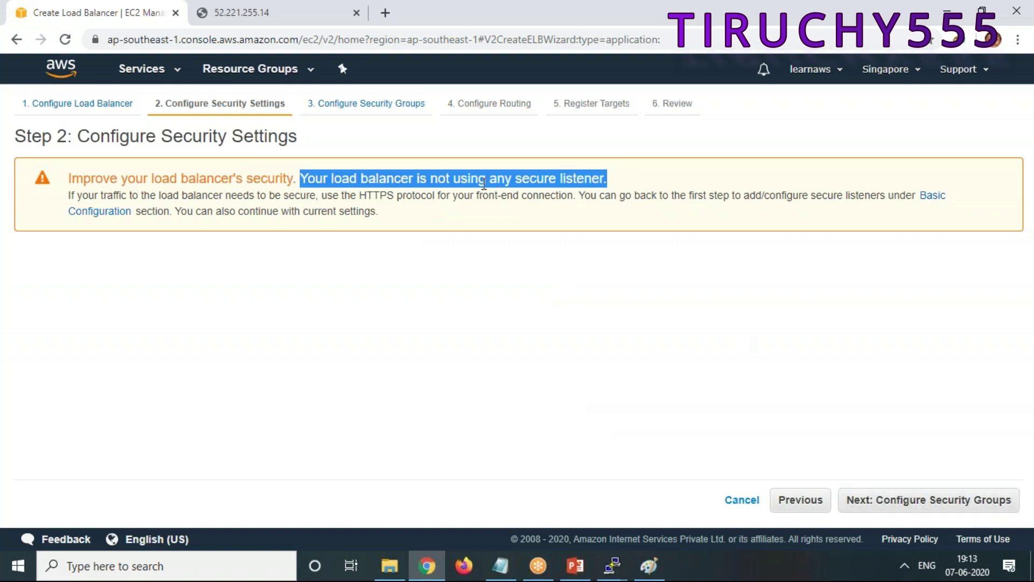
{"action": "left_click", "coordinate": [971, 507]}
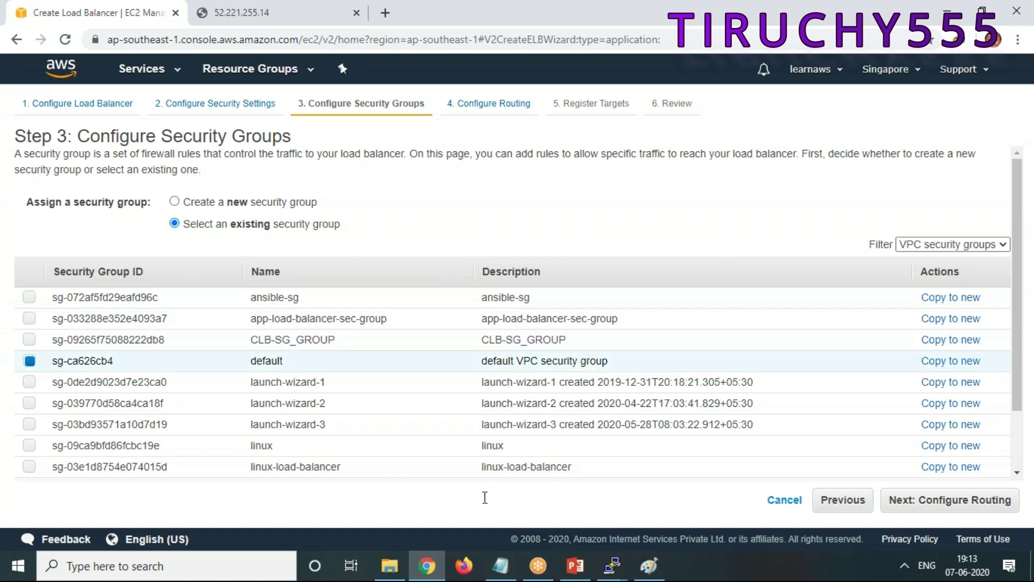
Step: Switch to Paint and draw a small rectangle about 18 px wide inside the upper-right corner of each of the three server boxes
{"action": "left_click", "coordinate": [649, 566]}
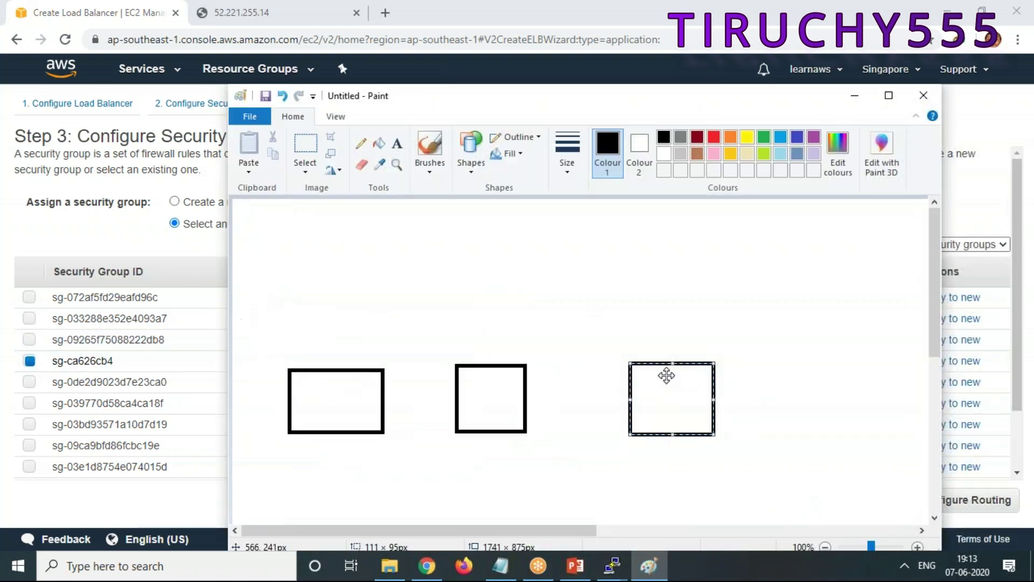
{"action": "left_click", "coordinate": [303, 147]}
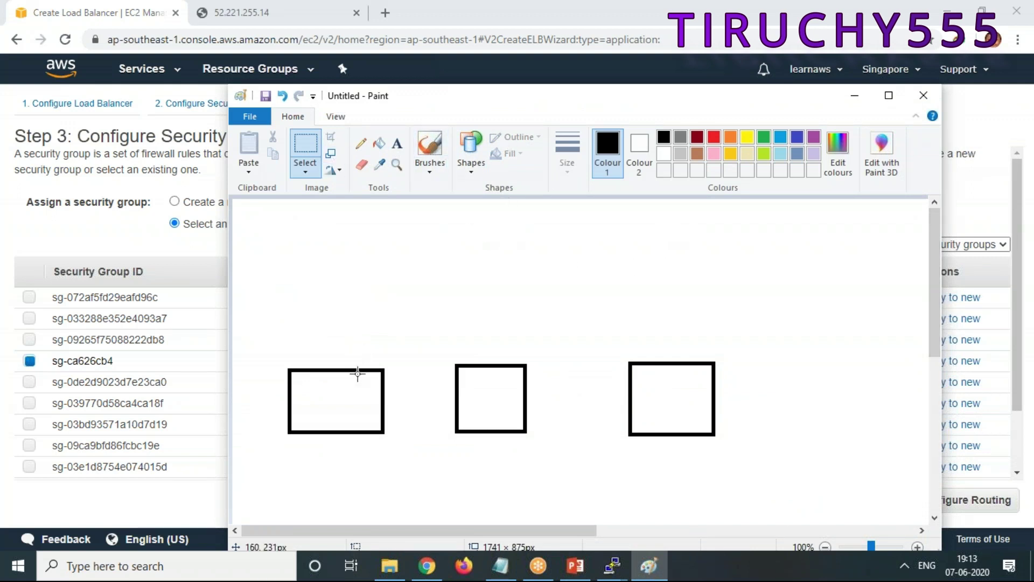
{"action": "left_click", "coordinate": [382, 373]}
{"action": "left_click", "coordinate": [473, 164]}
{"action": "left_click", "coordinate": [509, 186]}
{"action": "left_click_drag", "start_coordinate": [374, 380], "coordinate": [383, 385]}
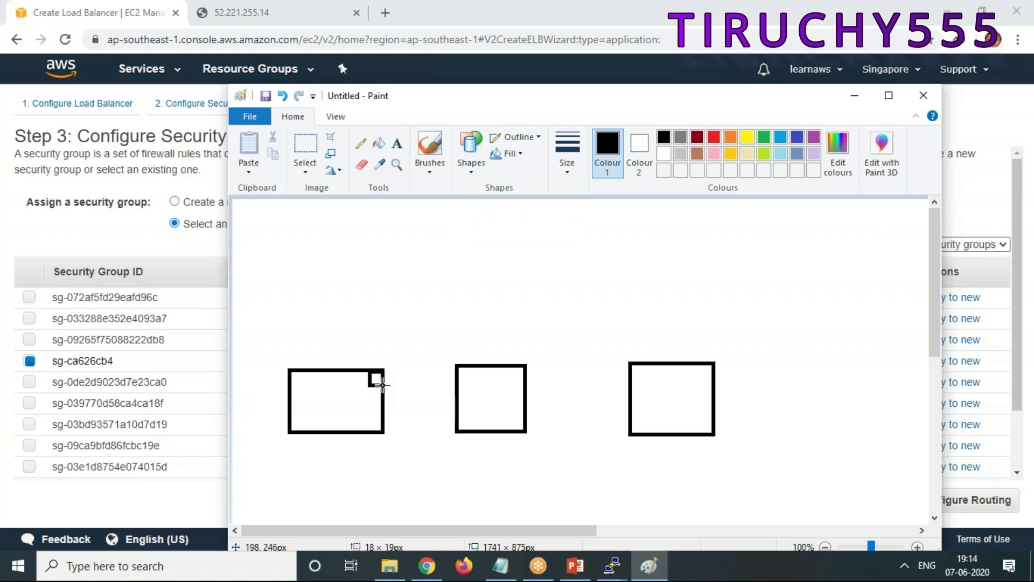
{"action": "left_click_drag", "start_coordinate": [514, 368], "coordinate": [521, 376]}
{"action": "mouse_move", "coordinate": [712, 380]}
{"action": "left_mouse_down"}
{"action": "mouse_move", "coordinate": [699, 363]}
{"action": "mouse_move", "coordinate": [713, 380]}
{"action": "left_mouse_up"}
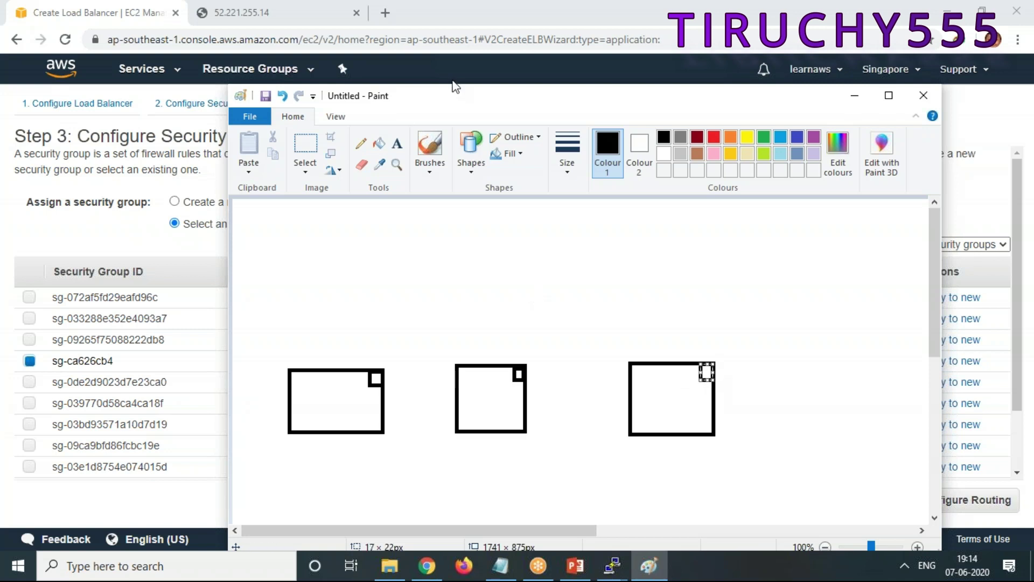
Step: Draw a long horizontal bar above the three boxes with a small 18 × 15 px rectangle at its right end, and return to Chrome
{"action": "left_click", "coordinate": [476, 162]}
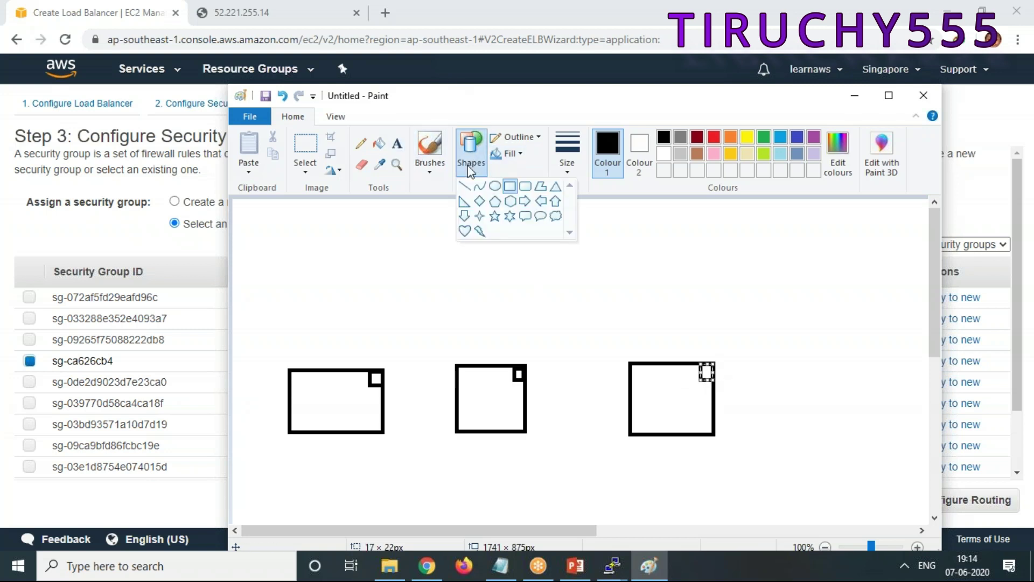
{"action": "left_click", "coordinate": [511, 192]}
{"action": "left_click_drag", "start_coordinate": [363, 261], "coordinate": [704, 270]}
{"action": "left_click", "coordinate": [724, 266]}
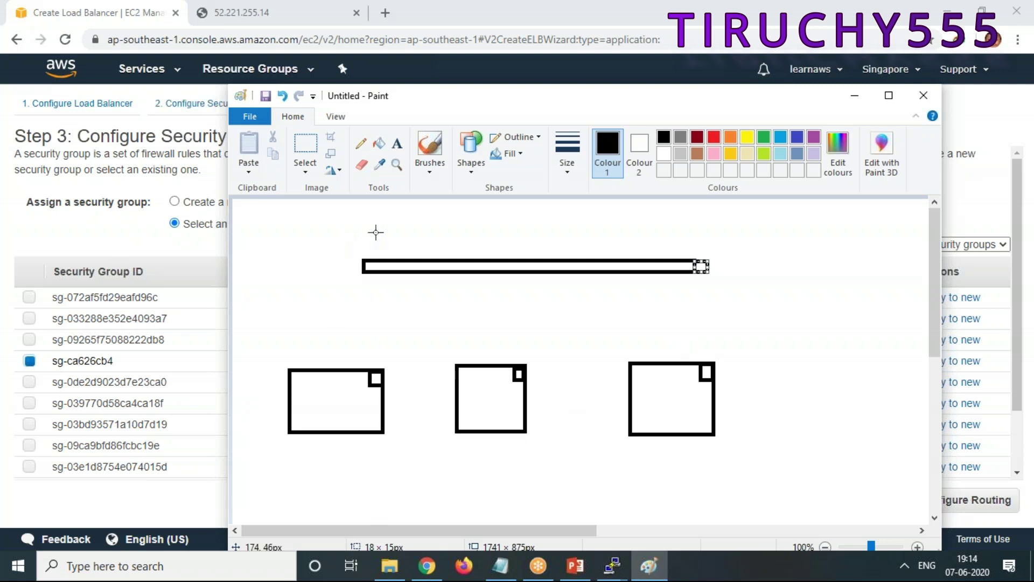
{"action": "mouse_move", "coordinate": [299, 227]}
{"action": "left_mouse_down"}
{"action": "mouse_move", "coordinate": [358, 254]}
{"action": "mouse_move", "coordinate": [347, 240]}
{"action": "left_mouse_up"}
{"action": "key", "text": "ctrl+z"}
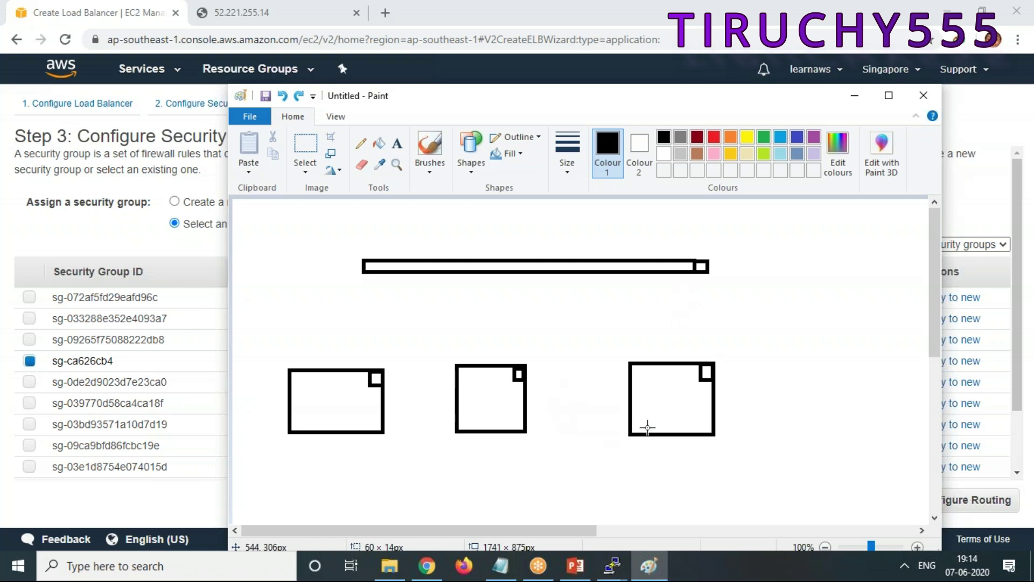
{"action": "left_click", "coordinate": [854, 95]}
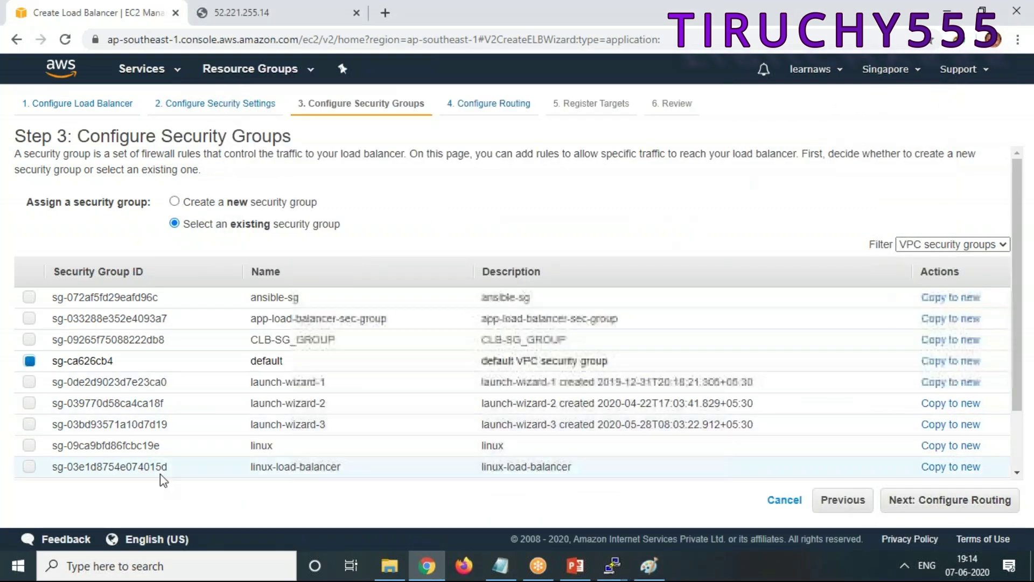
Step: Create a new security group with ALB-SG as its name and description, and continue to the routing configuration
{"action": "left_click", "coordinate": [261, 206]}
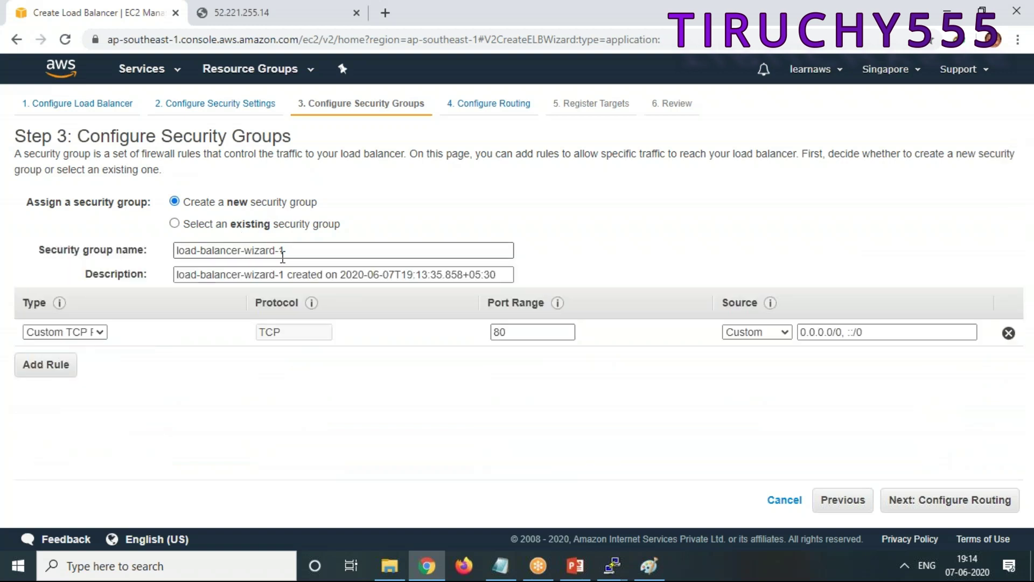
{"action": "triple_click", "coordinate": [327, 249]}
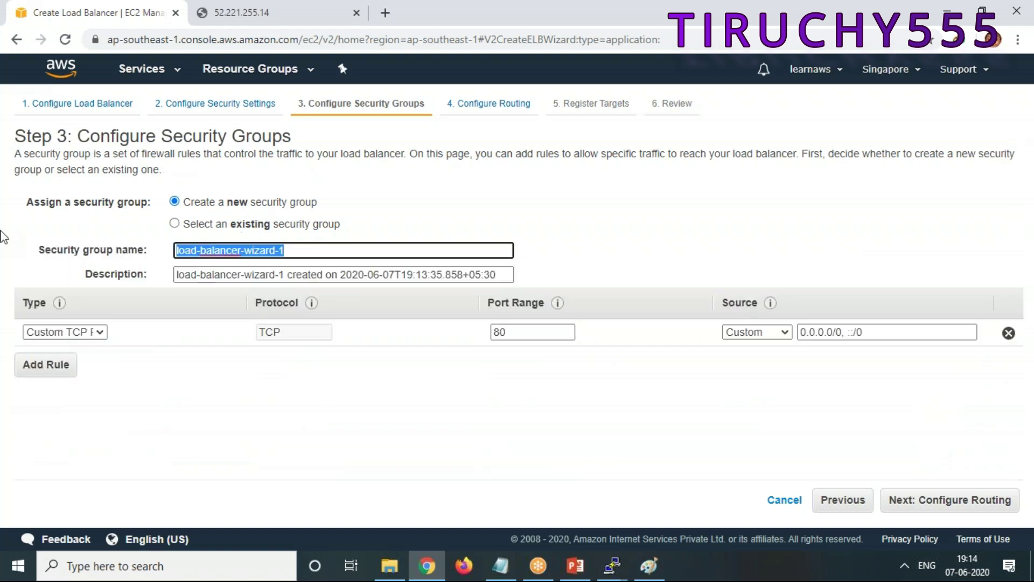
{"action": "type", "text": "ALB"}
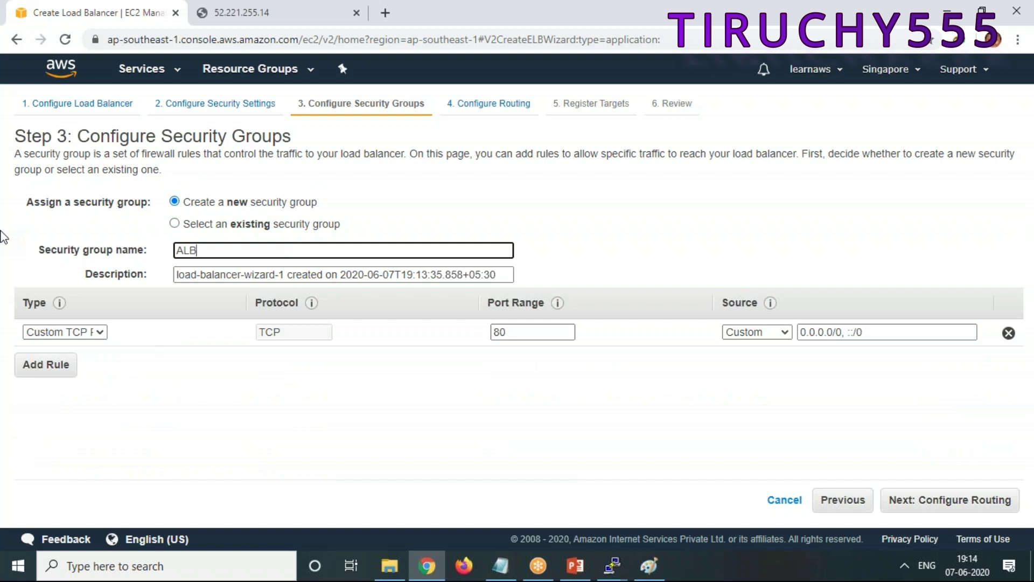
{"action": "left_click", "coordinate": [509, 277]}
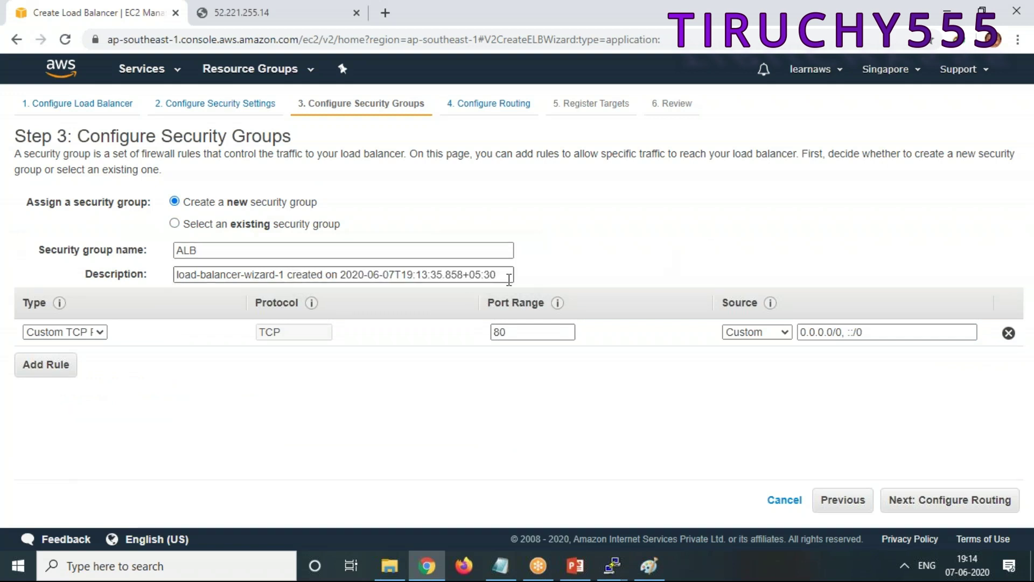
{"action": "left_click_drag", "start_coordinate": [509, 278], "coordinate": [161, 276]}
{"action": "left_click", "coordinate": [233, 250]}
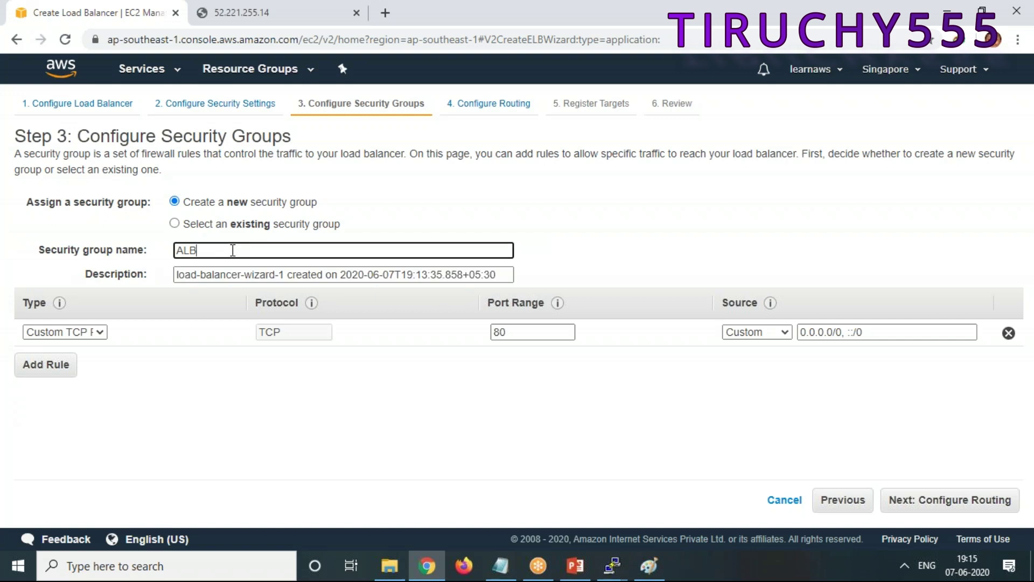
{"action": "type", "text": "-SG-G"}
{"action": "left_click_drag", "start_coordinate": [178, 276], "coordinate": [921, 271]}
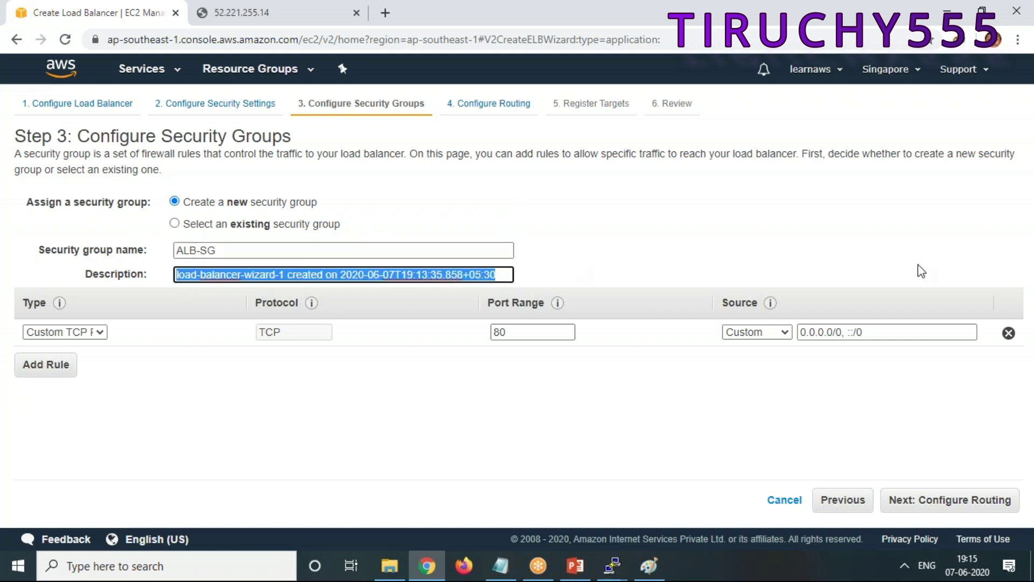
{"action": "key", "text": "BackSpace"}
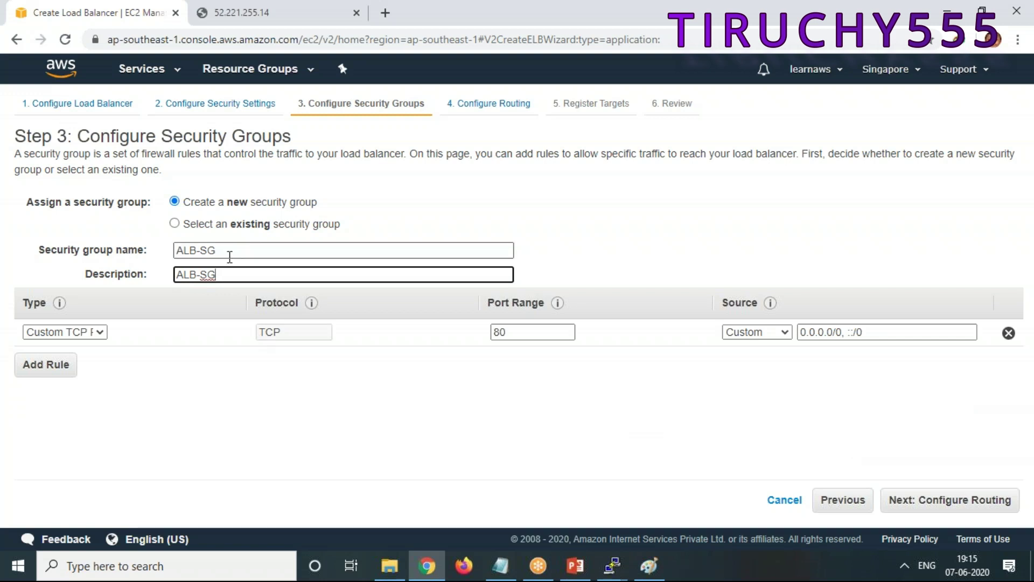
{"action": "left_click", "coordinate": [982, 508]}
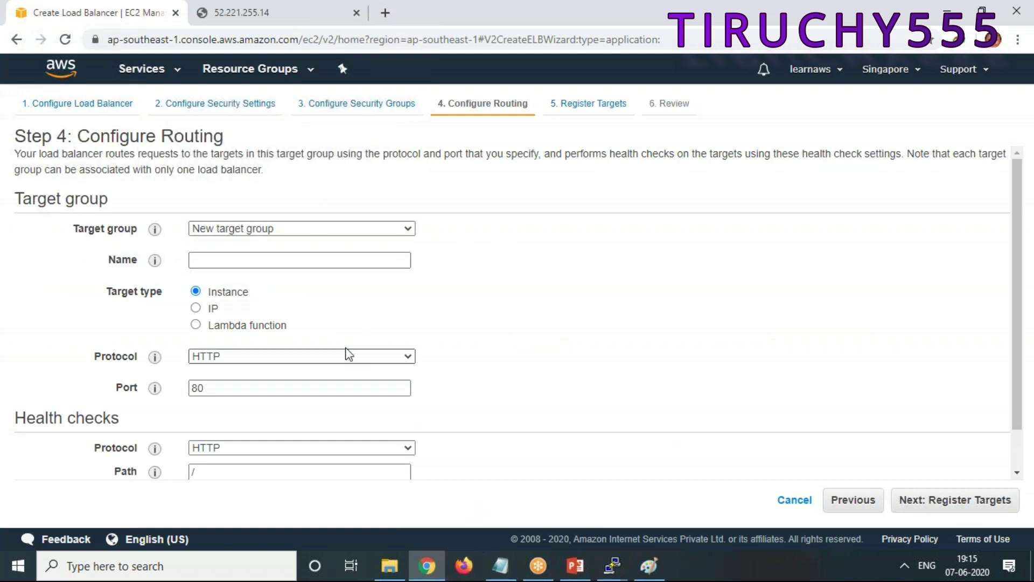
Step: Switch to Paint, look over the load balancer diagram, and return to the routing configuration in Chrome
{"action": "mouse_move", "coordinate": [612, 565]}
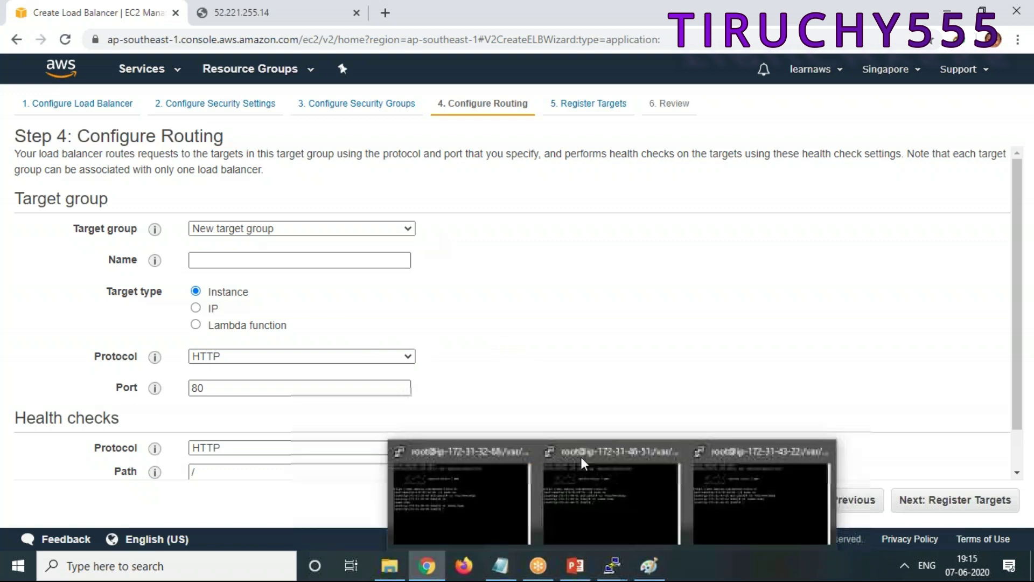
{"action": "left_click", "coordinate": [649, 566]}
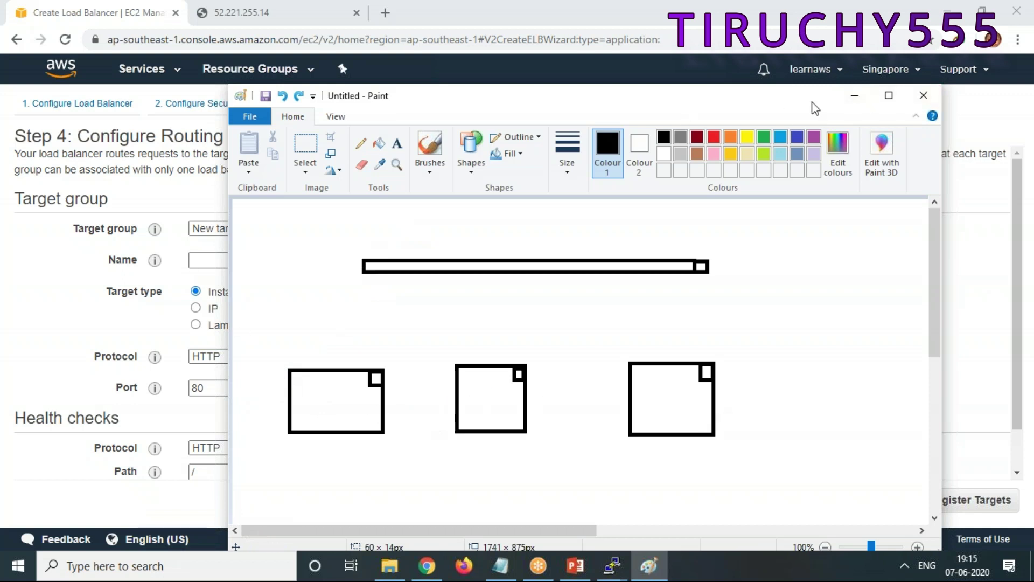
{"action": "left_click_drag", "start_coordinate": [812, 102], "coordinate": [751, 129]}
{"action": "left_click", "coordinate": [794, 123]}
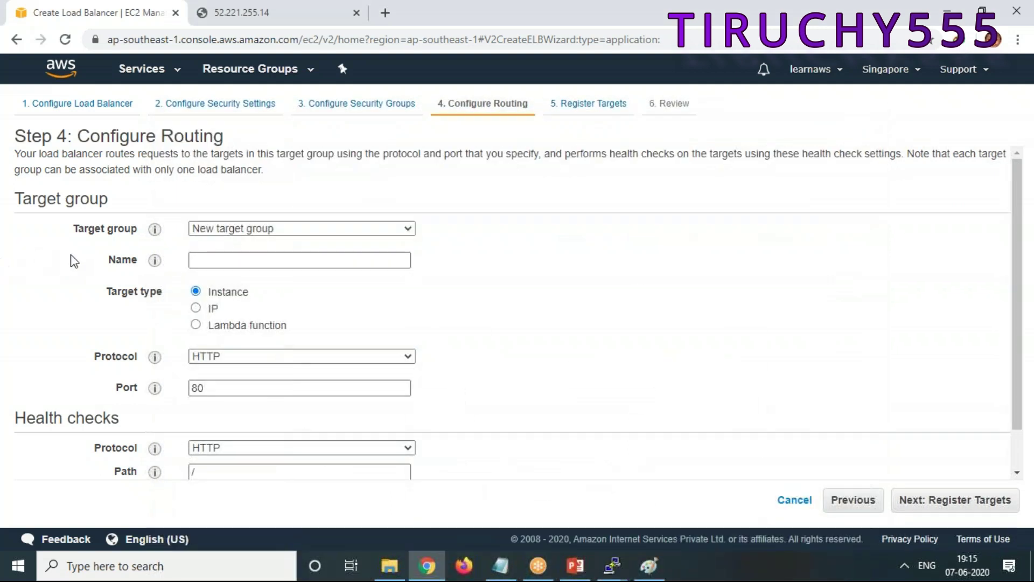
Step: Choose a new target group and name it ALB-TG
{"action": "left_click", "coordinate": [294, 233]}
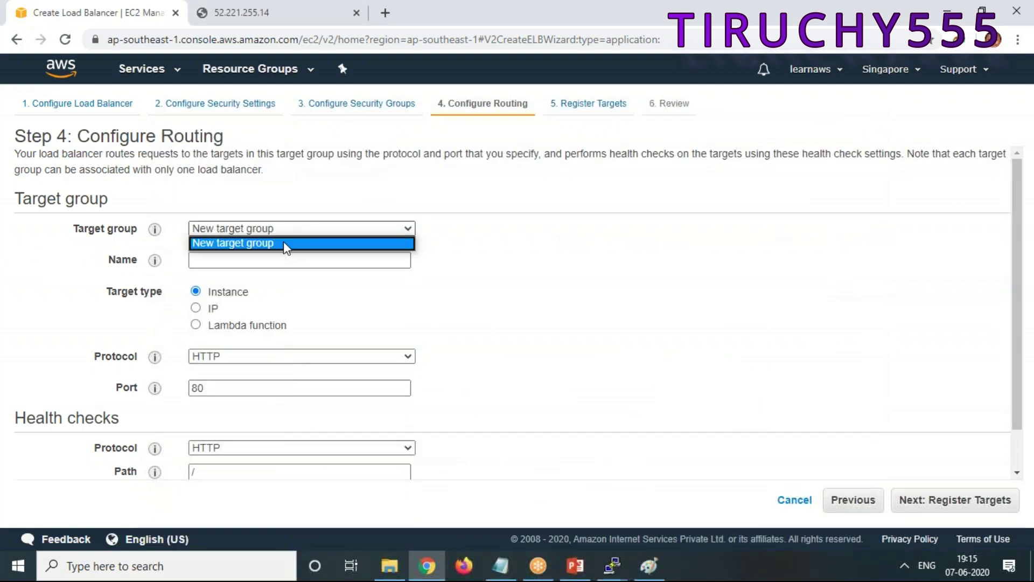
{"action": "left_click", "coordinate": [283, 241]}
{"action": "left_click", "coordinate": [245, 264]}
{"action": "type", "text": "ALBT"}
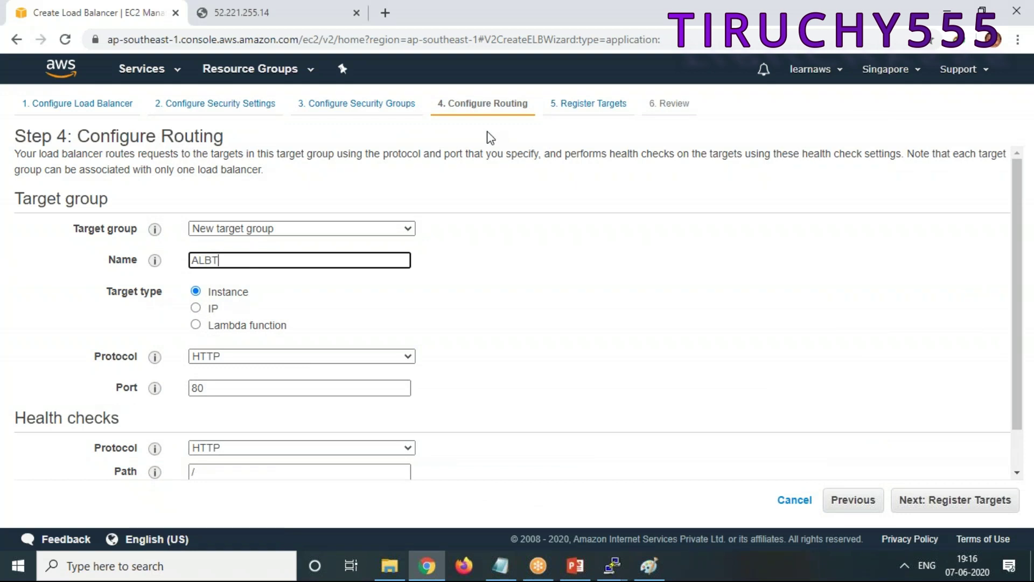
{"action": "type", "text": "G"}
{"action": "key", "text": "BackSpace"}
{"action": "key", "text": "BackSpace"}
{"action": "type", "text": "-TG"}
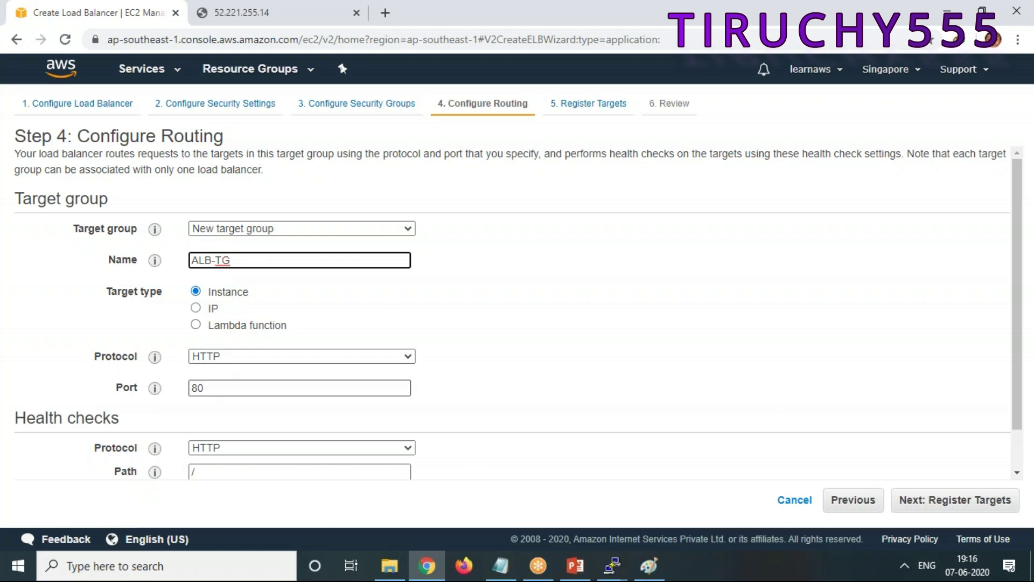
Step: Expand the advanced health check settings and check the explanations of the healthy and unhealthy thresholds
{"action": "scroll", "coordinate": [677, 305], "scroll_direction": "down", "scroll_amount": 1}
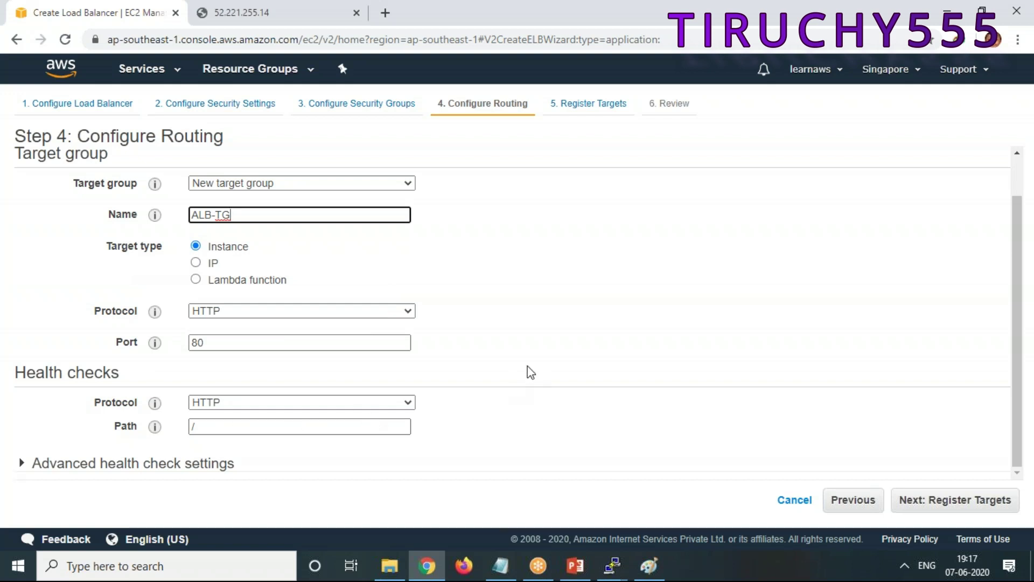
{"action": "left_click", "coordinate": [36, 466]}
{"action": "scroll", "coordinate": [678, 364], "scroll_direction": "down", "scroll_amount": 3}
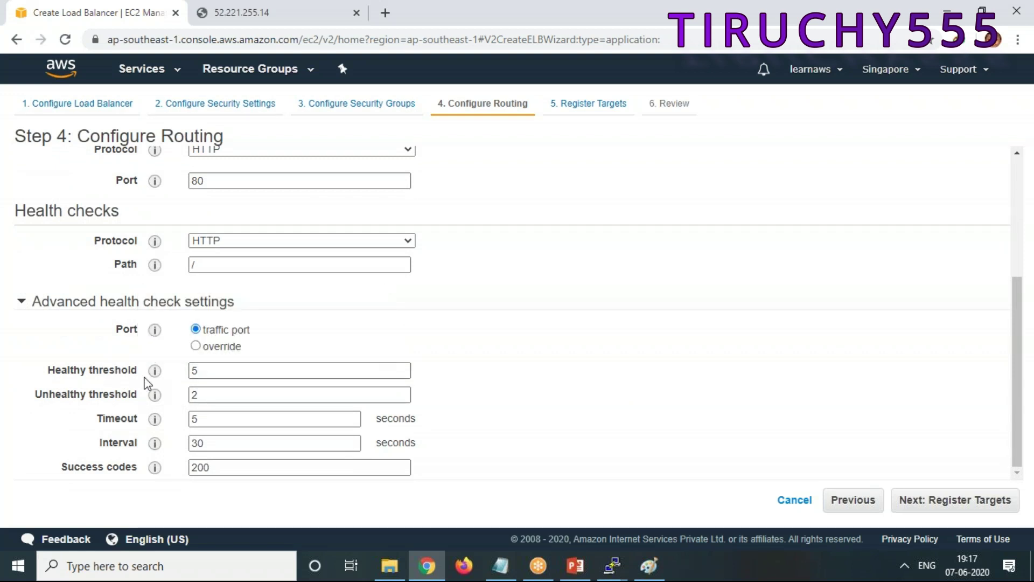
{"action": "mouse_move", "coordinate": [157, 376]}
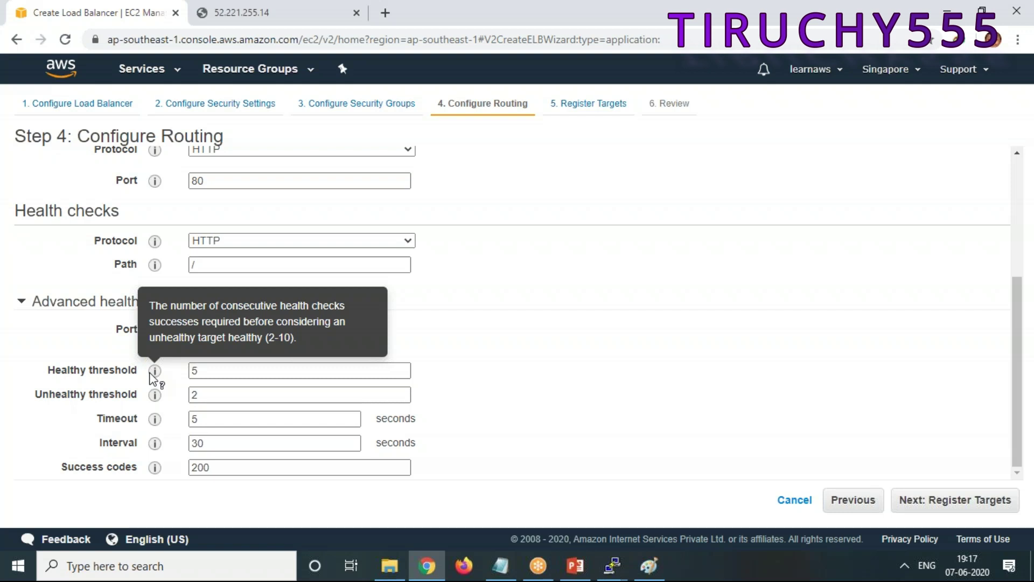
{"action": "left_click", "coordinate": [206, 371]}
{"action": "left_click_drag", "start_coordinate": [207, 371], "coordinate": [164, 370]}
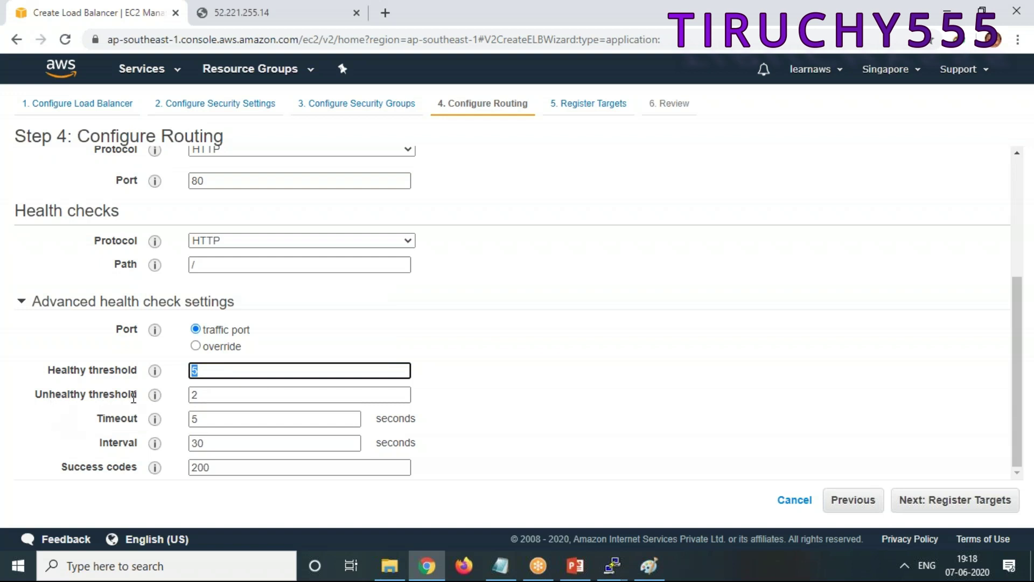
{"action": "mouse_move", "coordinate": [155, 395]}
Step: Set the health check interval to 10 seconds and review the target group settings
{"action": "left_click", "coordinate": [205, 439]}
{"action": "double_click", "coordinate": [205, 439]}
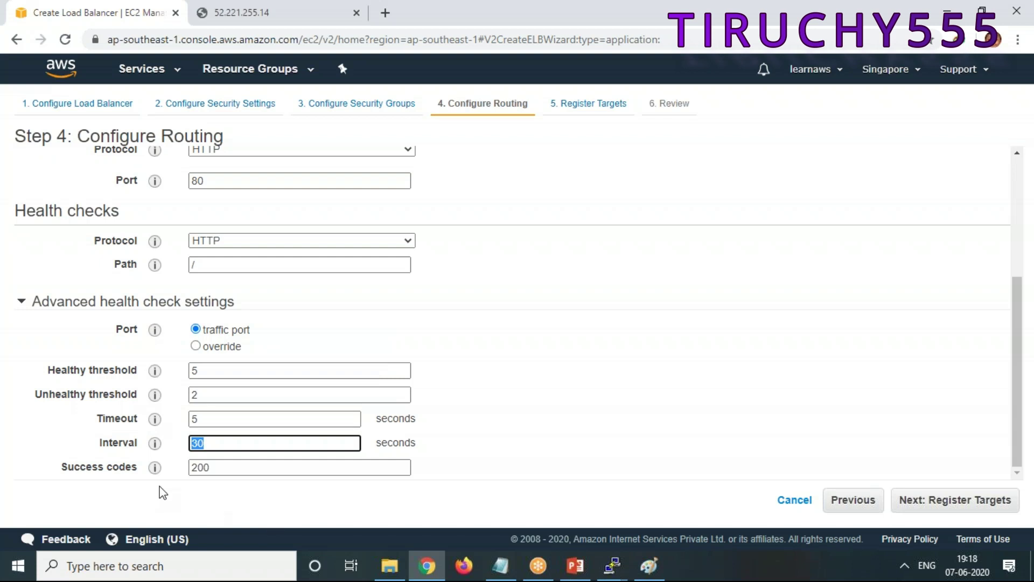
{"action": "type", "text": "10"}
{"action": "scroll", "coordinate": [632, 402], "scroll_direction": "up", "scroll_amount": 3}
{"action": "scroll", "coordinate": [630, 399], "scroll_direction": "down", "scroll_amount": 3}
{"action": "scroll", "coordinate": [434, 334], "scroll_direction": "up", "scroll_amount": 1}
{"action": "scroll", "coordinate": [434, 334], "scroll_direction": "up", "scroll_amount": 3}
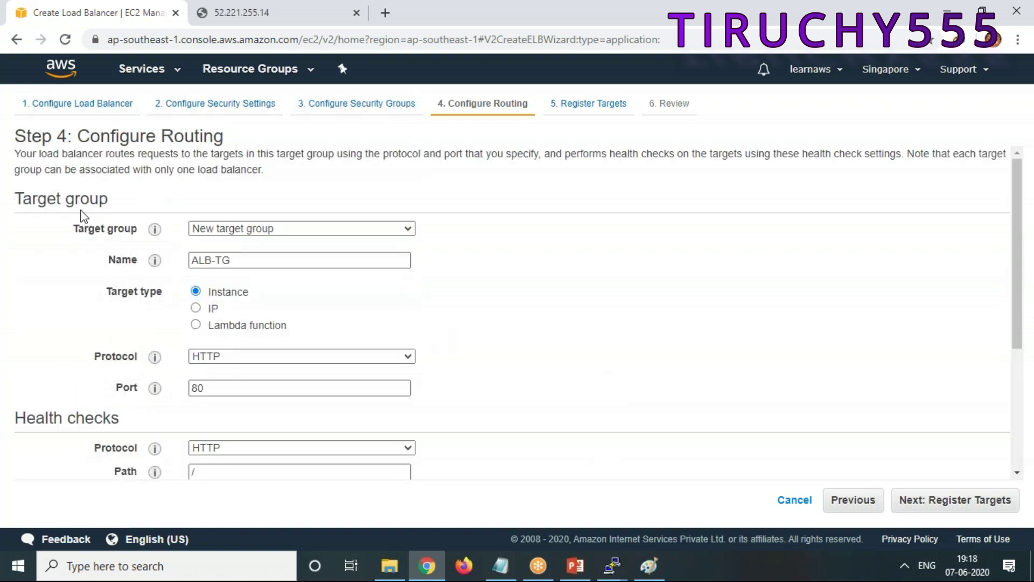
{"action": "scroll", "coordinate": [395, 339], "scroll_direction": "down", "scroll_amount": 4}
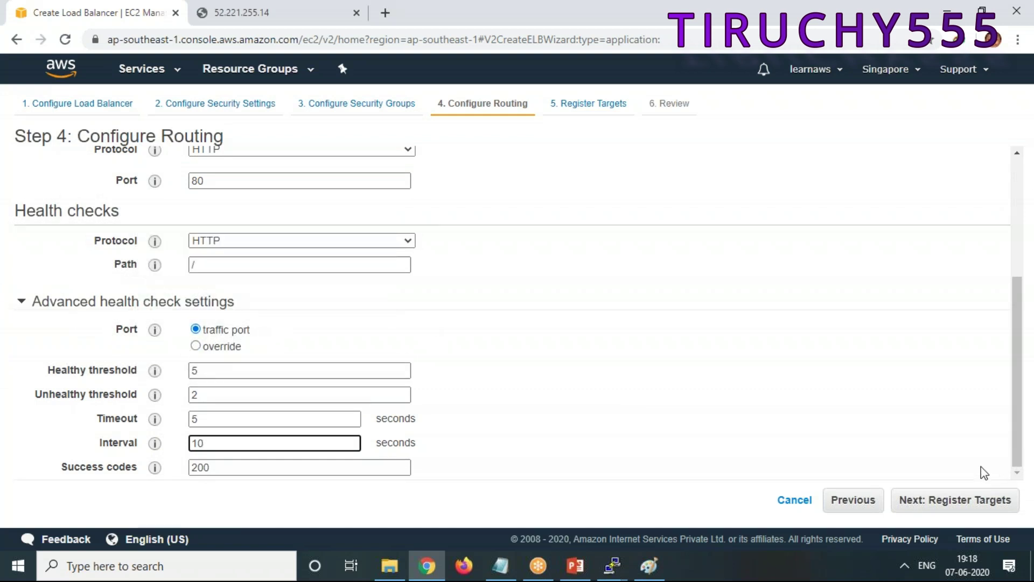
Step: Continue to target registration and look through the registered targets and available instances
{"action": "left_click", "coordinate": [979, 500]}
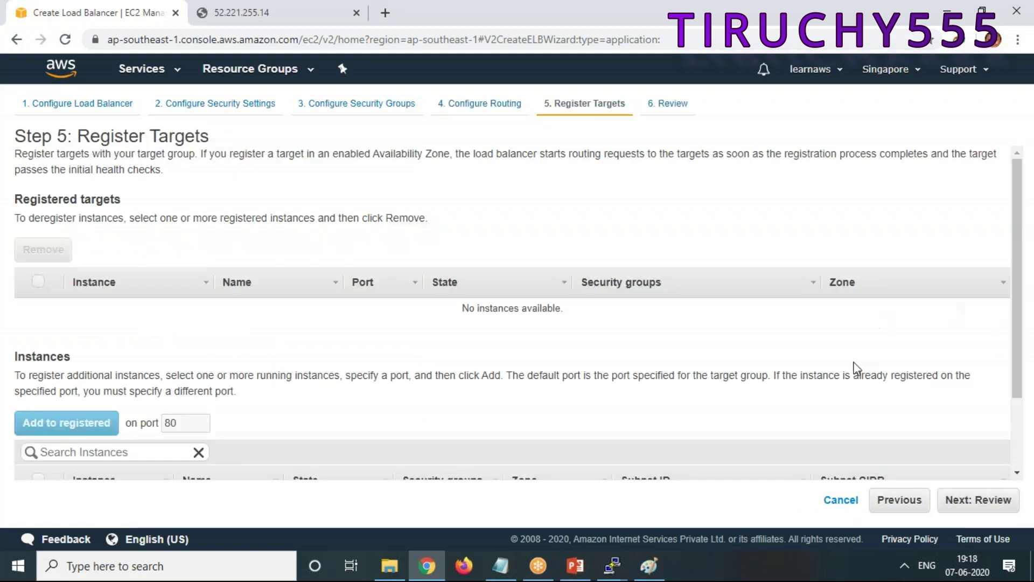
{"action": "scroll", "coordinate": [899, 415], "scroll_direction": "down", "scroll_amount": 2}
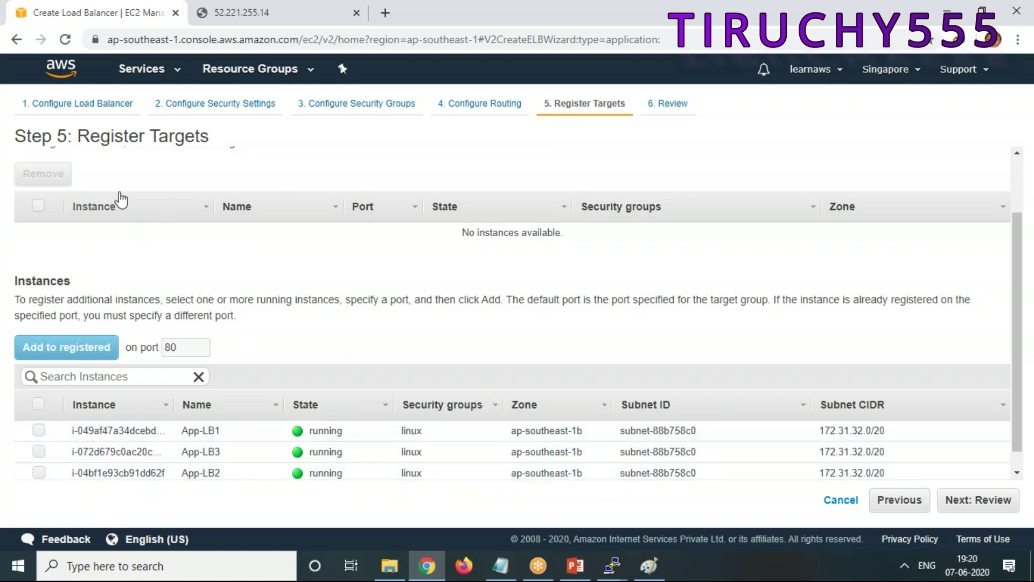
{"action": "scroll", "coordinate": [257, 306], "scroll_direction": "up", "scroll_amount": 2}
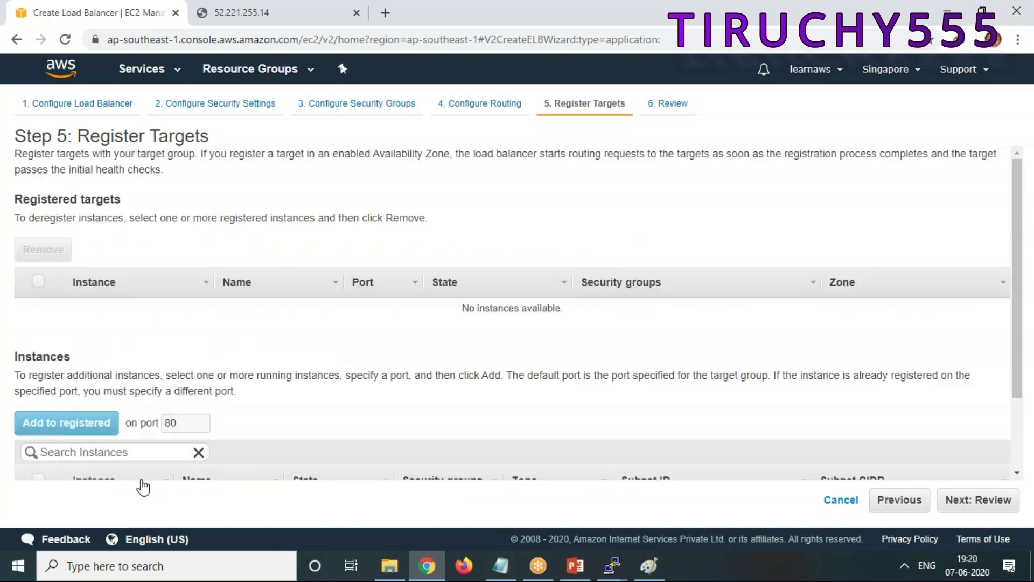
Step: Add the instances App-LB1, App-LB2 and App-LB3 to the registered targets on port 80
{"action": "scroll", "coordinate": [162, 409], "scroll_direction": "down", "scroll_amount": 2}
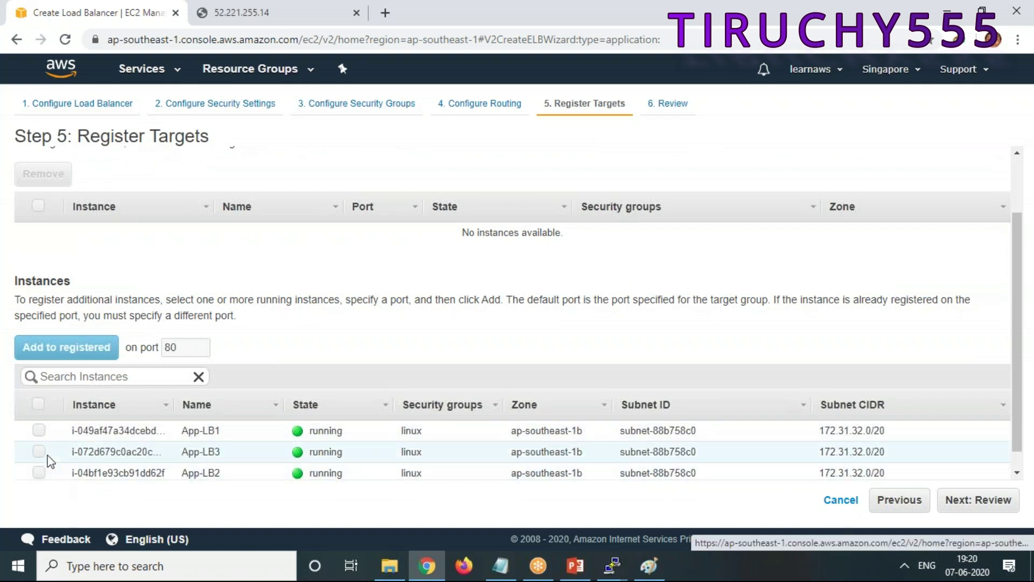
{"action": "left_click", "coordinate": [39, 430]}
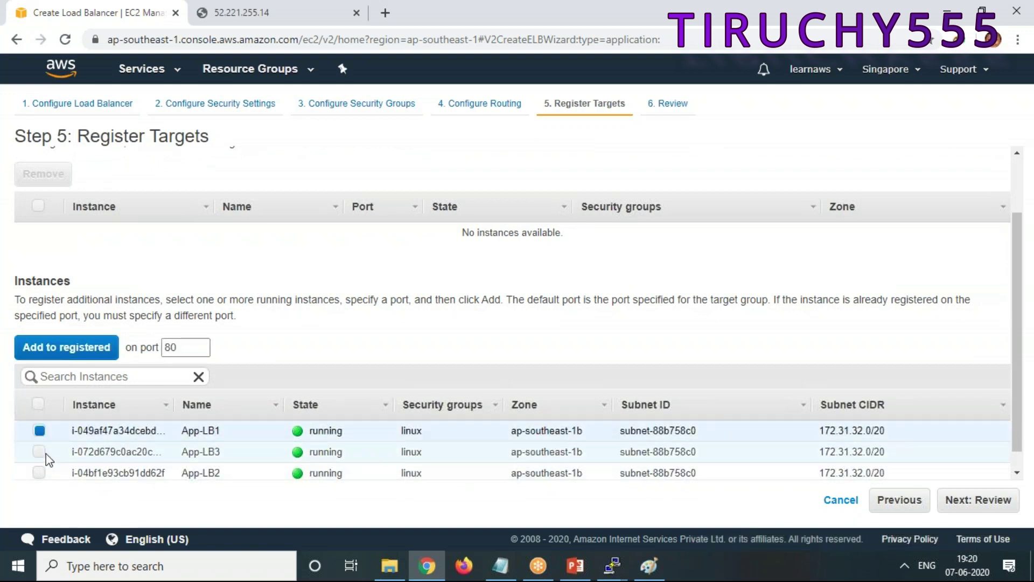
{"action": "left_click", "coordinate": [38, 451]}
{"action": "left_click", "coordinate": [39, 472]}
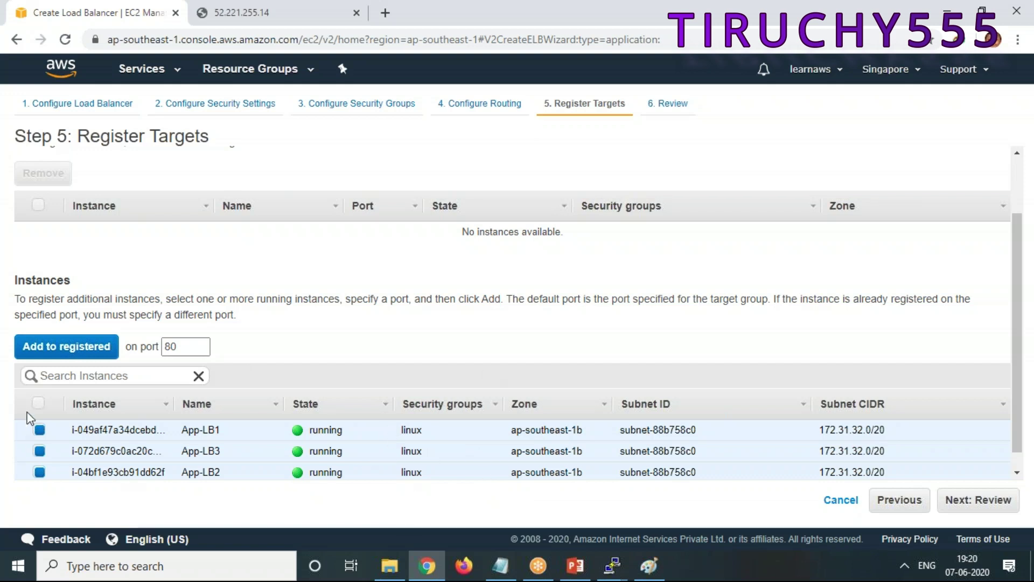
{"action": "left_click", "coordinate": [84, 349]}
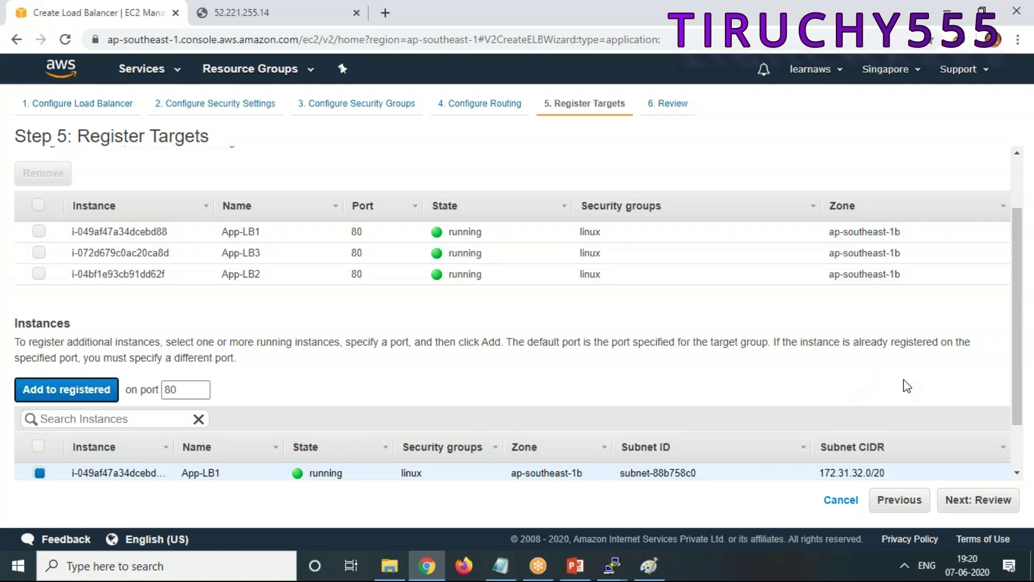
{"action": "scroll", "coordinate": [808, 442], "scroll_direction": "down", "scroll_amount": 1}
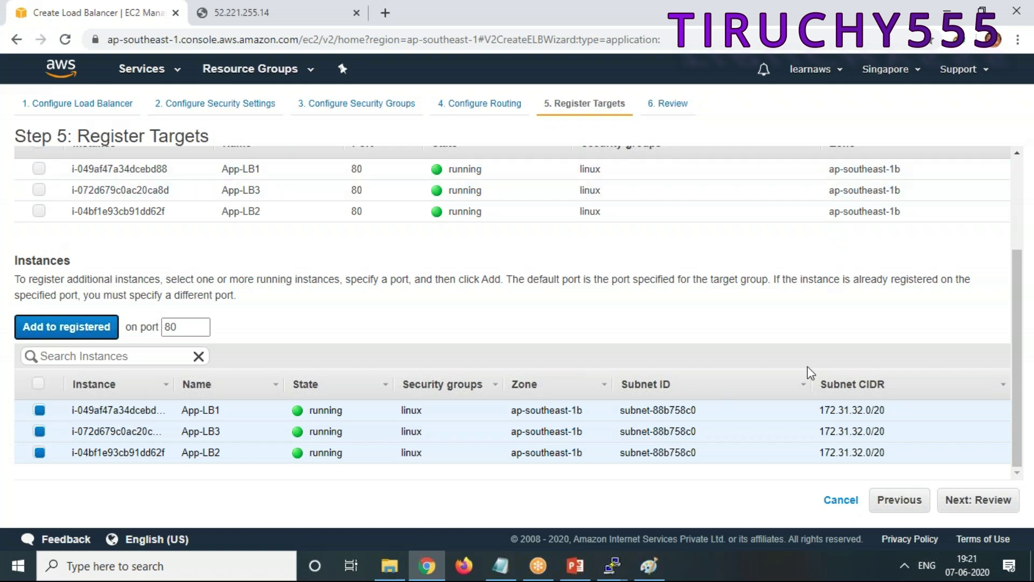
{"action": "scroll", "coordinate": [729, 357], "scroll_direction": "up", "scroll_amount": 3}
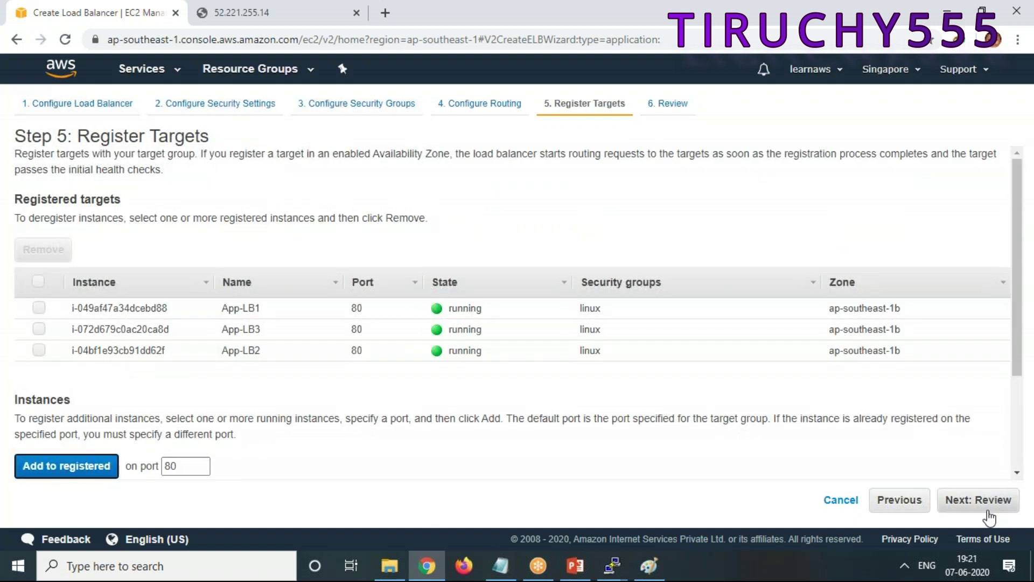
Step: Review the load balancer configuration, create ourALB and close the creation status page
{"action": "left_click", "coordinate": [993, 500]}
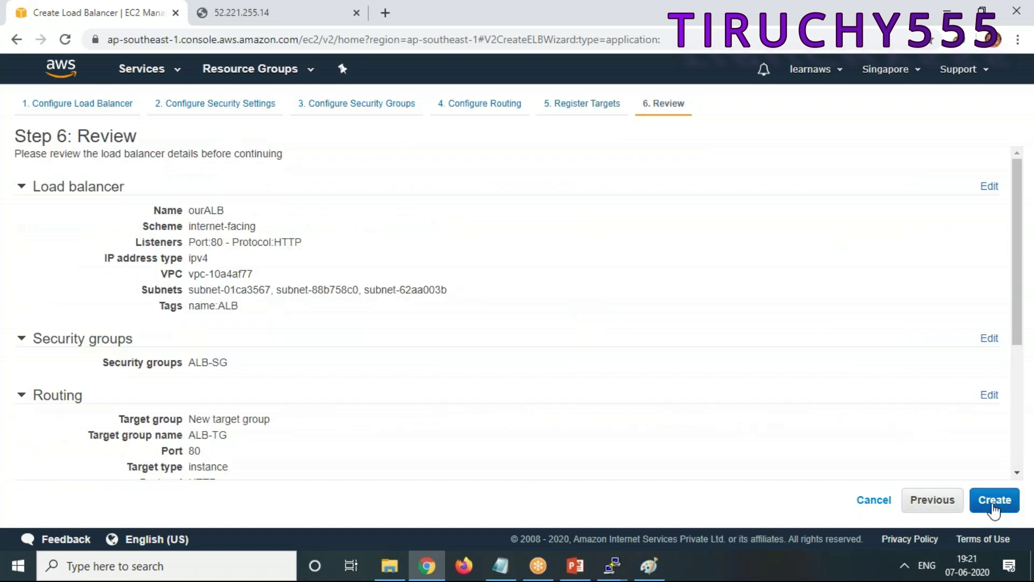
{"action": "scroll", "coordinate": [614, 340], "scroll_direction": "down", "scroll_amount": 5}
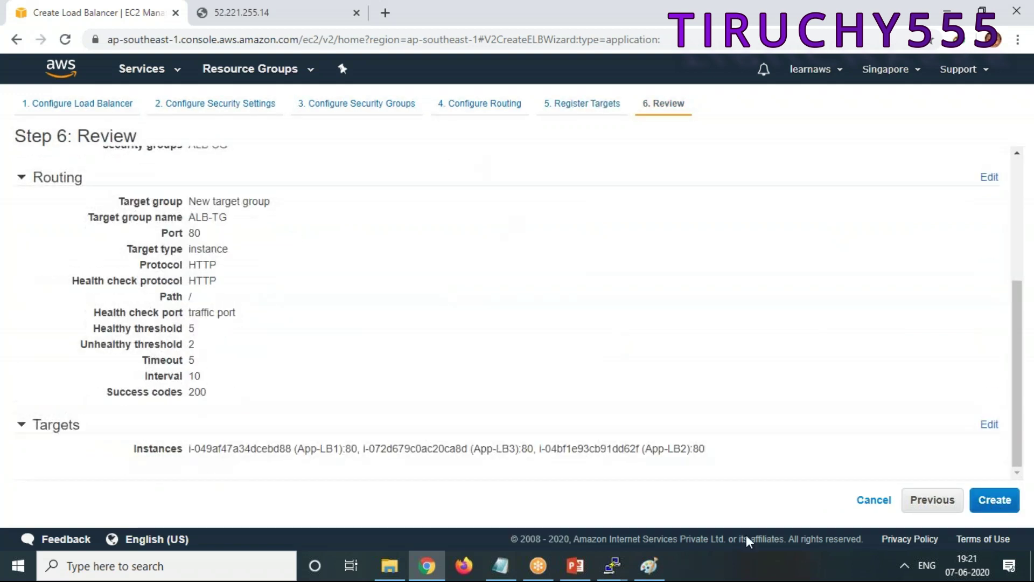
{"action": "left_click", "coordinate": [993, 500]}
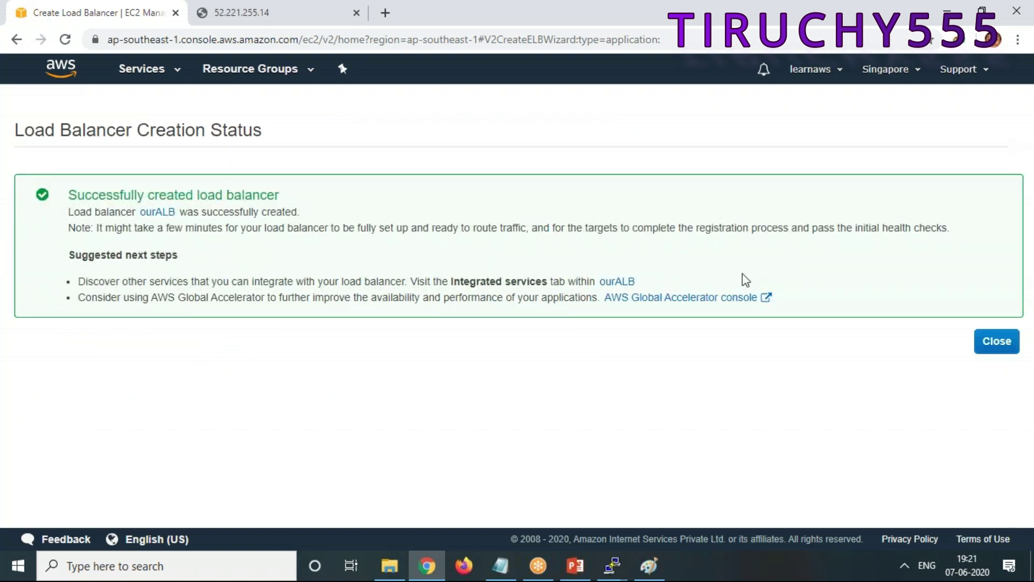
{"action": "left_click", "coordinate": [998, 347]}
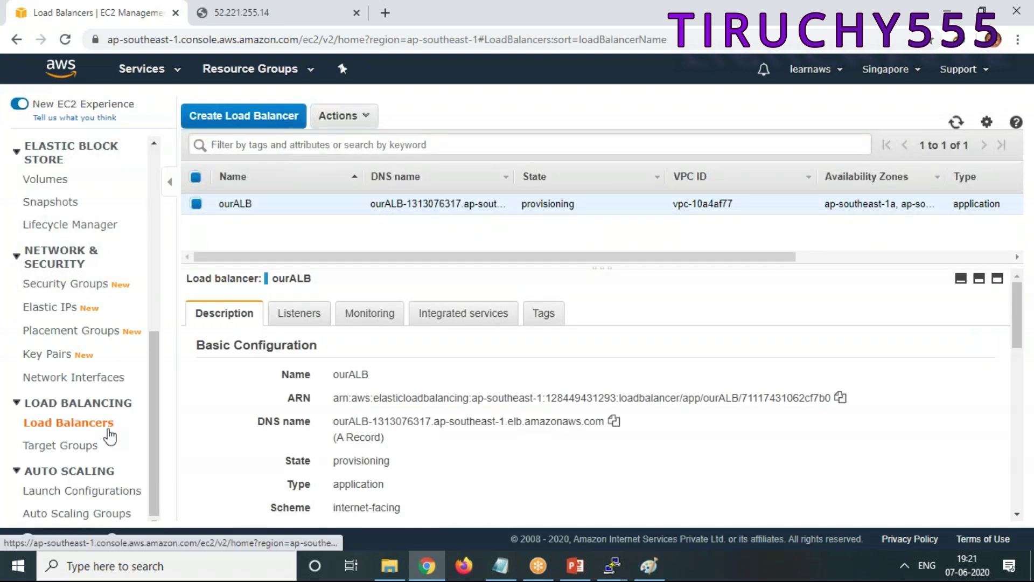
Step: Look through the listeners, monitoring, integrated services and tags of the ourALB load balancer
{"action": "left_click", "coordinate": [305, 319]}
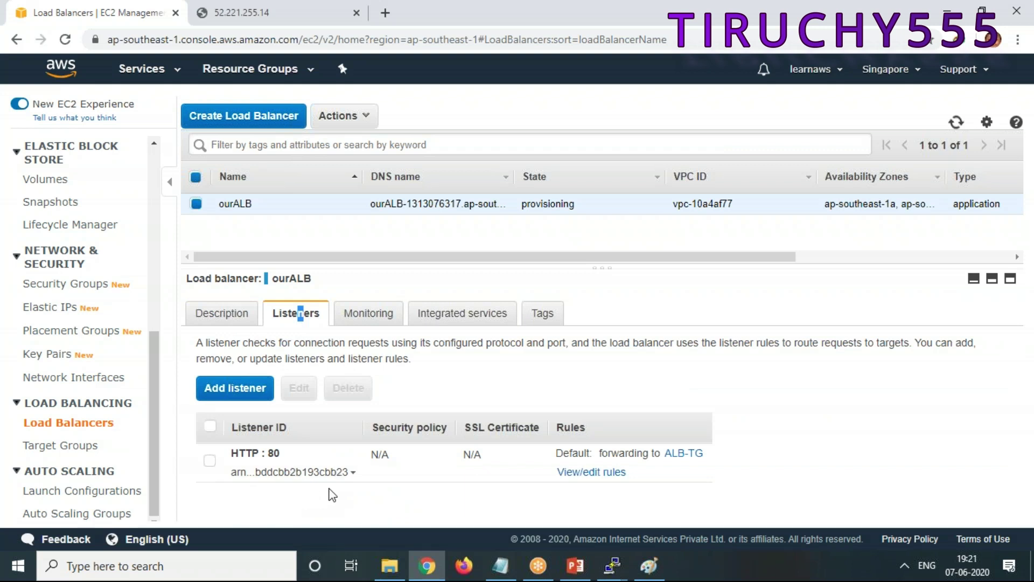
{"action": "left_click", "coordinate": [362, 318]}
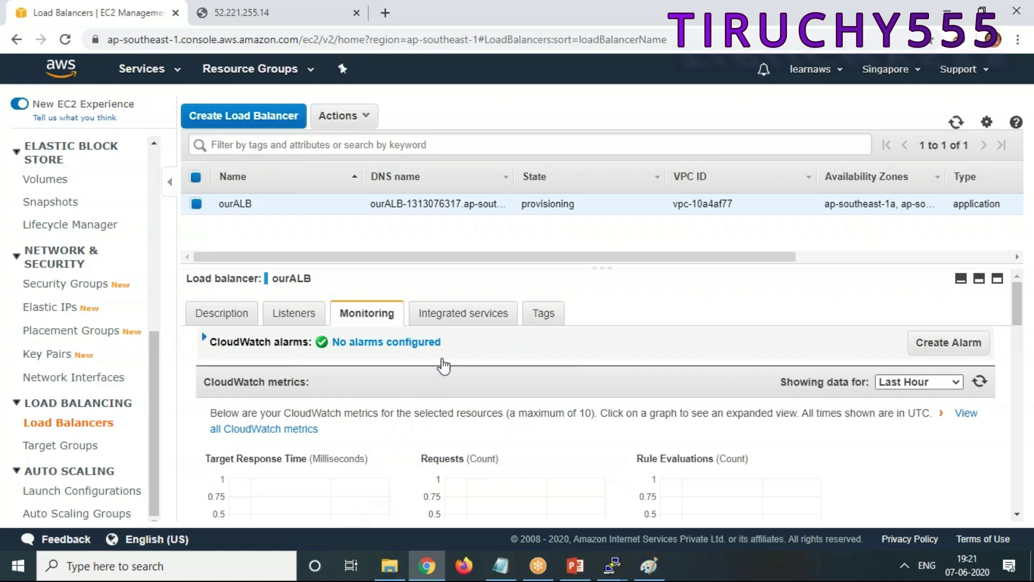
{"action": "left_click", "coordinate": [469, 325]}
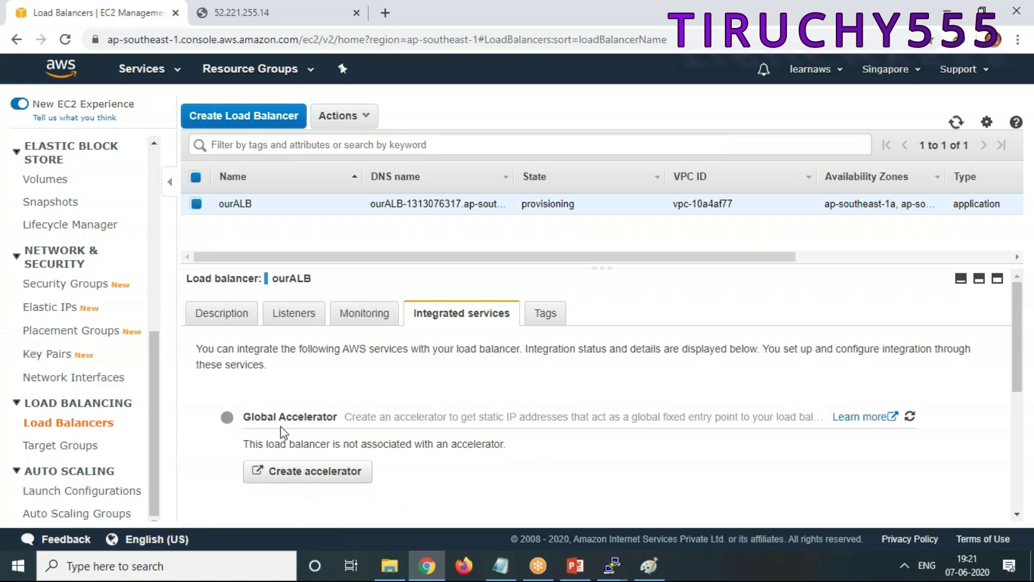
{"action": "scroll", "coordinate": [331, 488], "scroll_direction": "down", "scroll_amount": 5}
{"action": "left_click", "coordinate": [545, 318]}
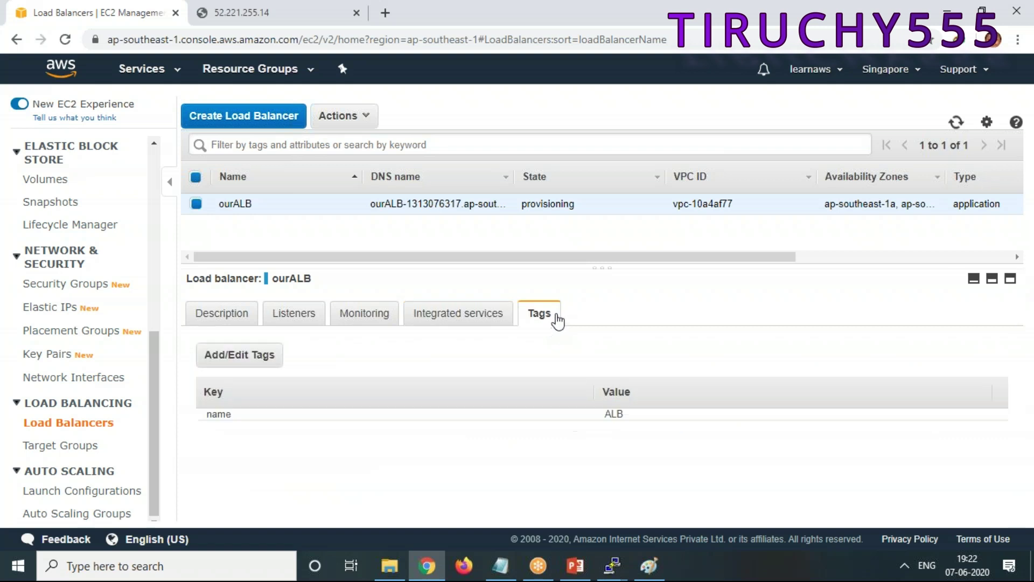
Step: Open the ALB-TG target group, enlarge its details and check the status of its registered targets
{"action": "left_click", "coordinate": [62, 451]}
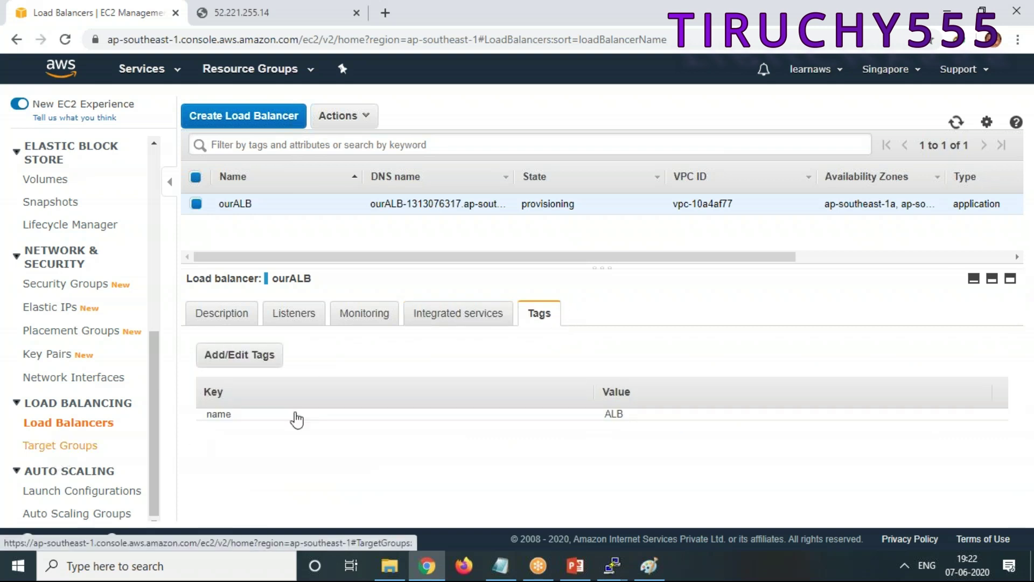
{"action": "scroll", "coordinate": [437, 419], "scroll_direction": "down", "scroll_amount": 3}
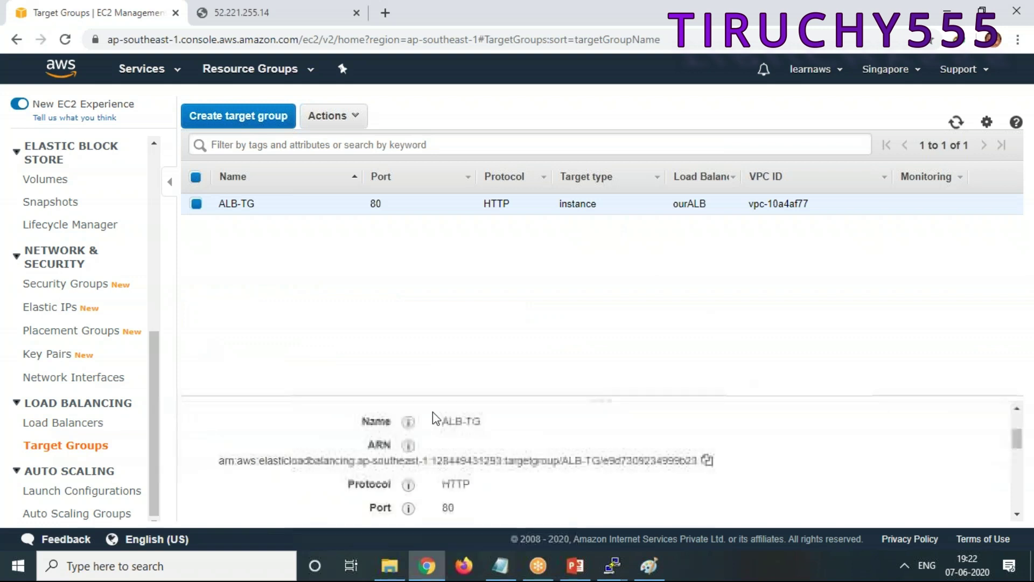
{"action": "scroll", "coordinate": [323, 474], "scroll_direction": "up", "scroll_amount": 2}
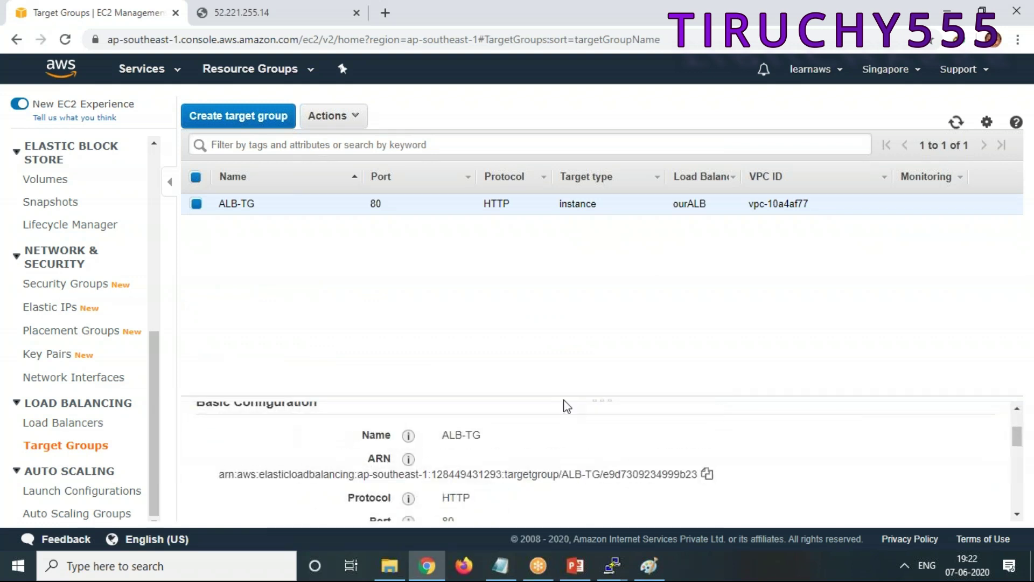
{"action": "left_click_drag", "start_coordinate": [564, 400], "coordinate": [591, 255]}
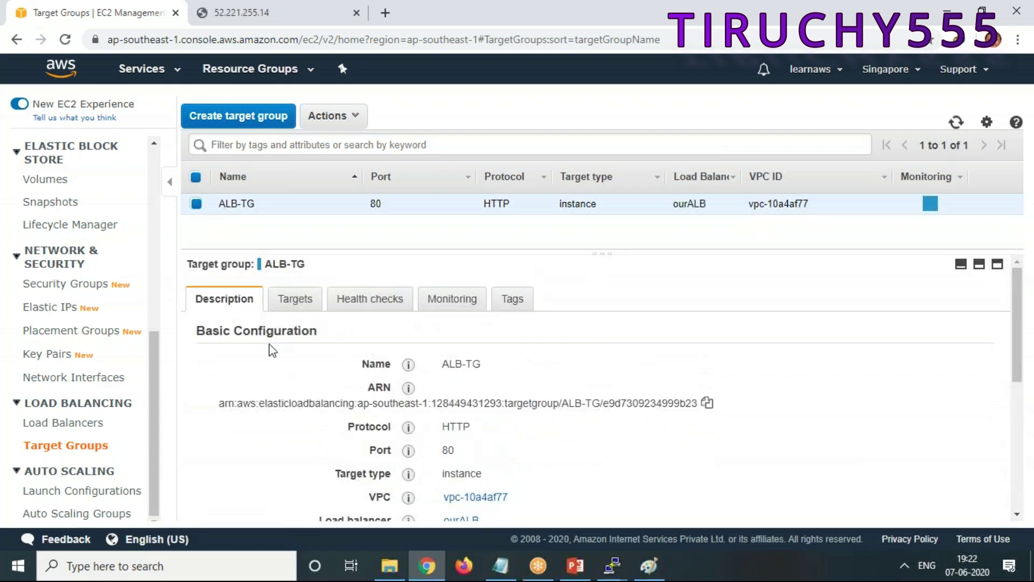
{"action": "left_click", "coordinate": [286, 299]}
{"action": "scroll", "coordinate": [707, 434], "scroll_direction": "down", "scroll_amount": 3}
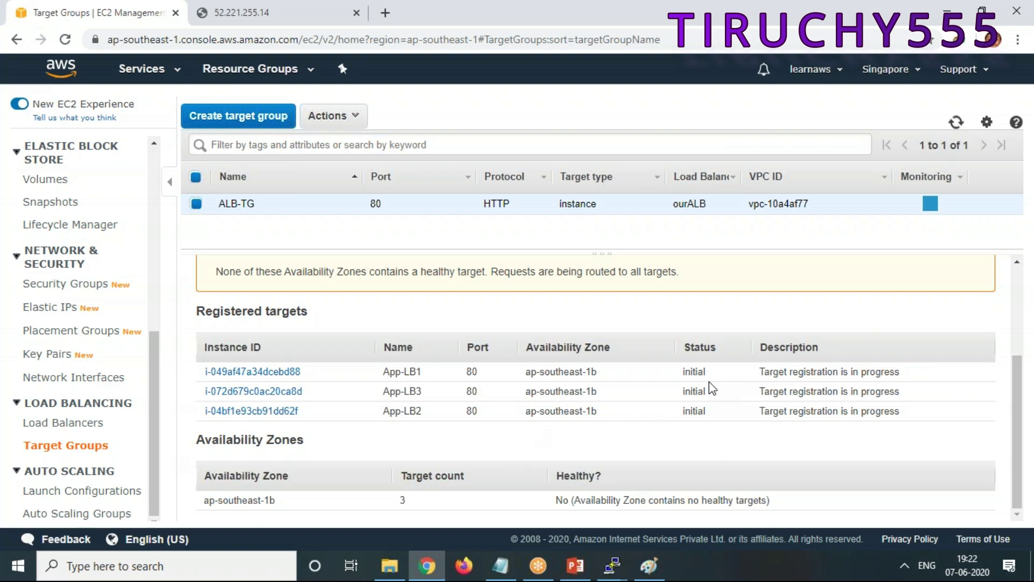
Step: Reload the target groups page and check the registered targets' status in ALB-TG again
{"action": "right_click", "coordinate": [793, 280]}
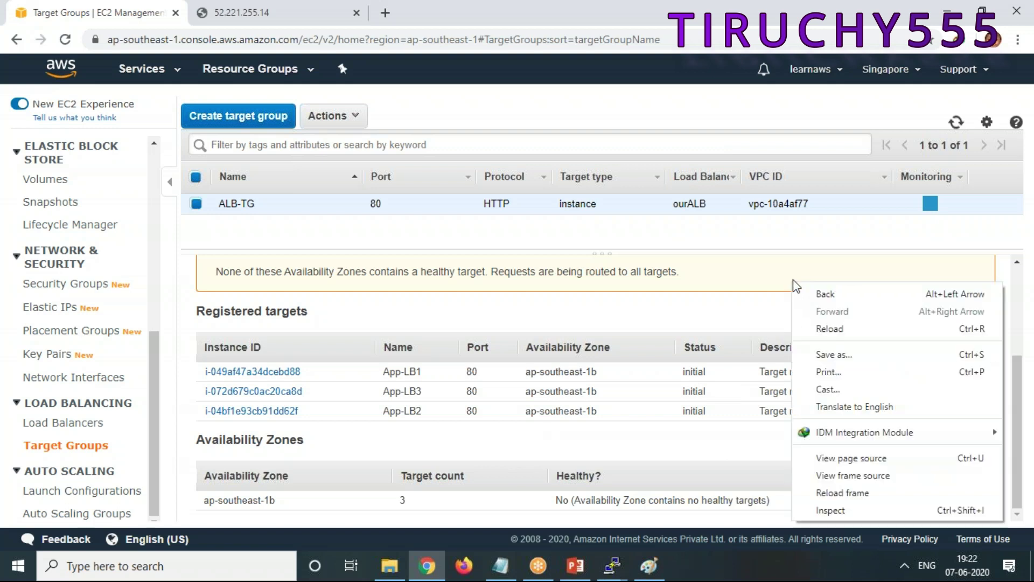
{"action": "left_click", "coordinate": [843, 330]}
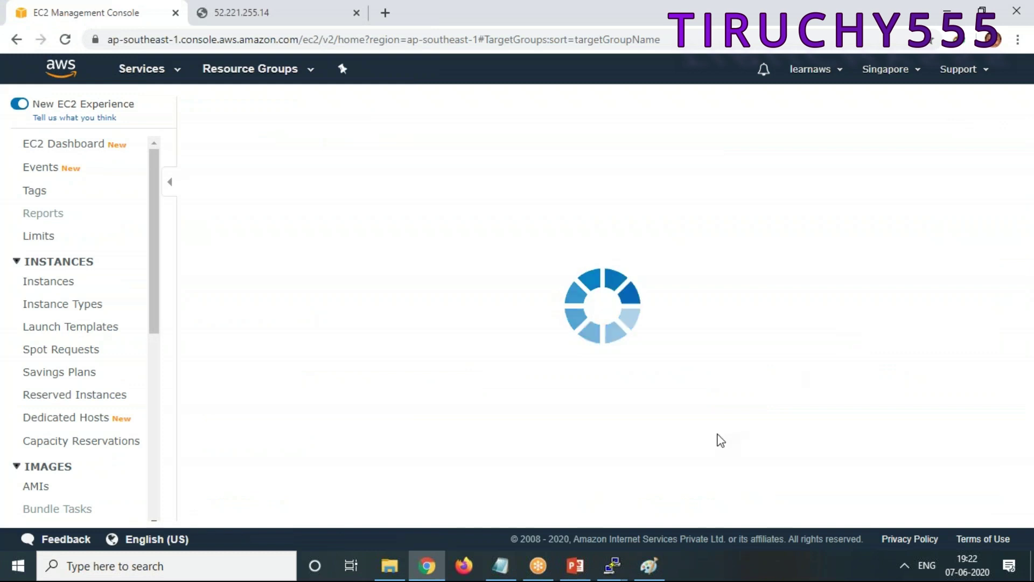
{"action": "scroll", "coordinate": [366, 398], "scroll_direction": "down", "scroll_amount": 2}
{"action": "scroll", "coordinate": [368, 399], "scroll_direction": "up", "scroll_amount": 2}
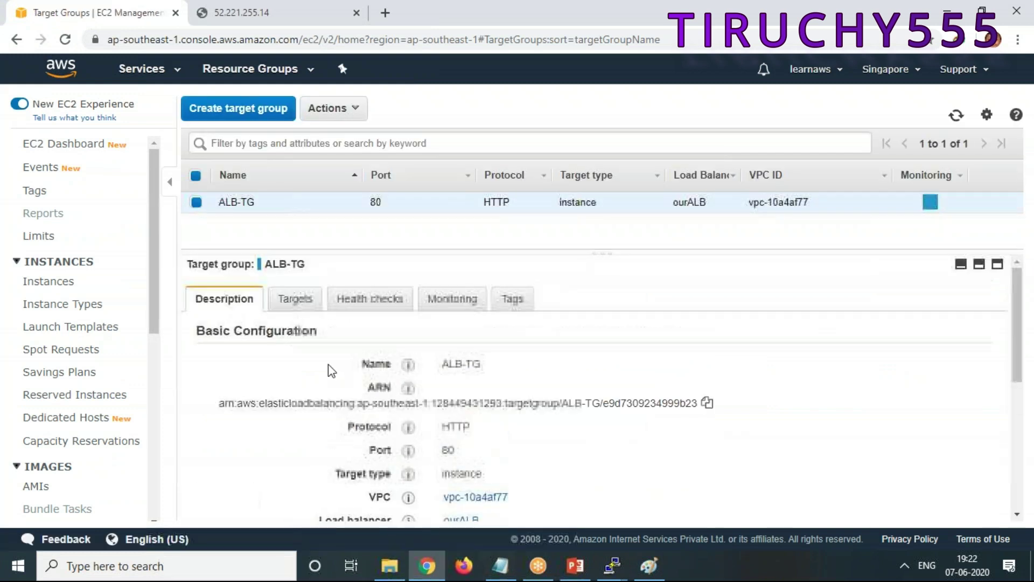
{"action": "left_click", "coordinate": [296, 303]}
{"action": "scroll", "coordinate": [751, 454], "scroll_direction": "down", "scroll_amount": 2}
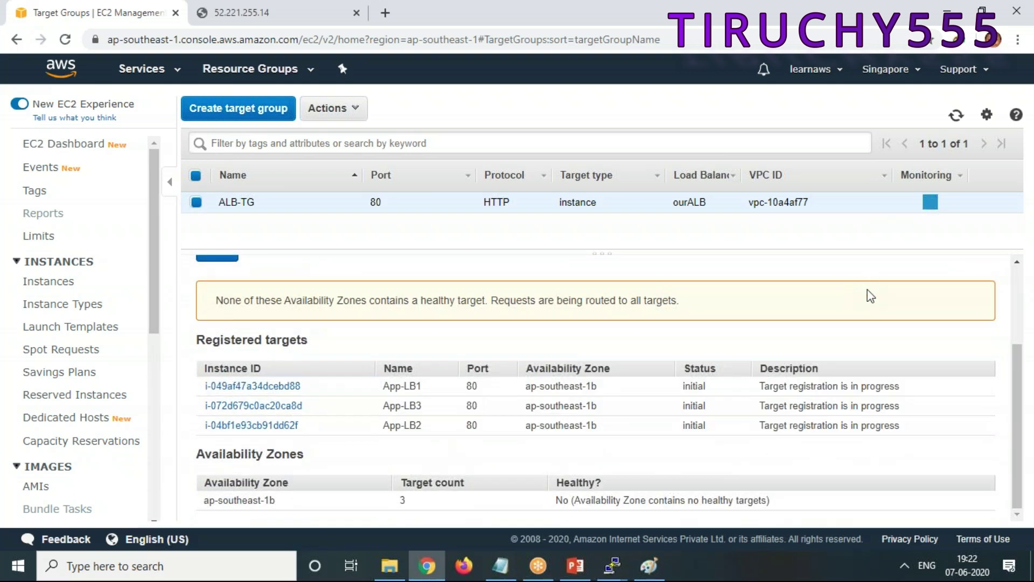
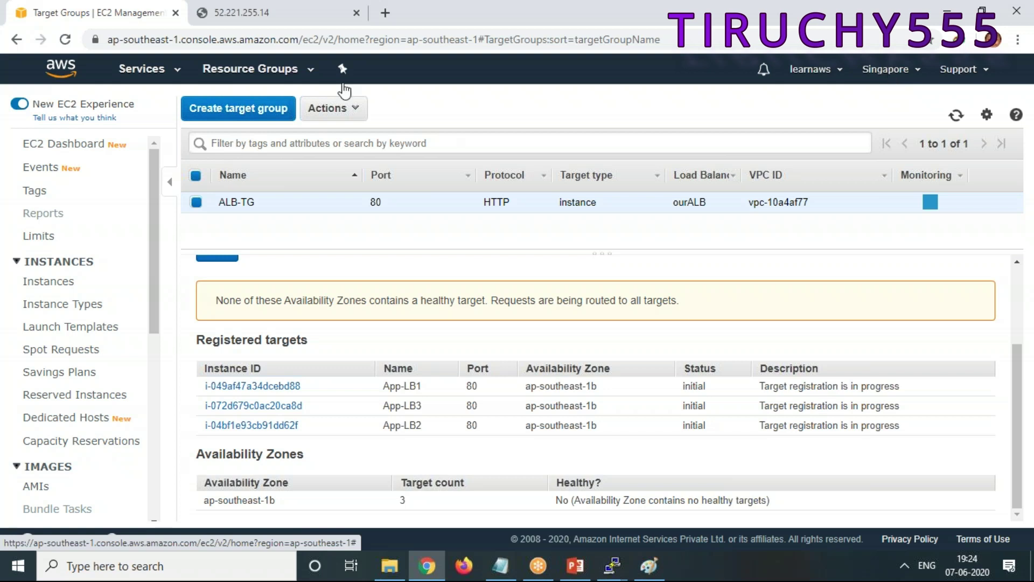
Step: Open the running instances list and check the availability zones of the three App-LB instances
{"action": "left_click", "coordinate": [87, 146]}
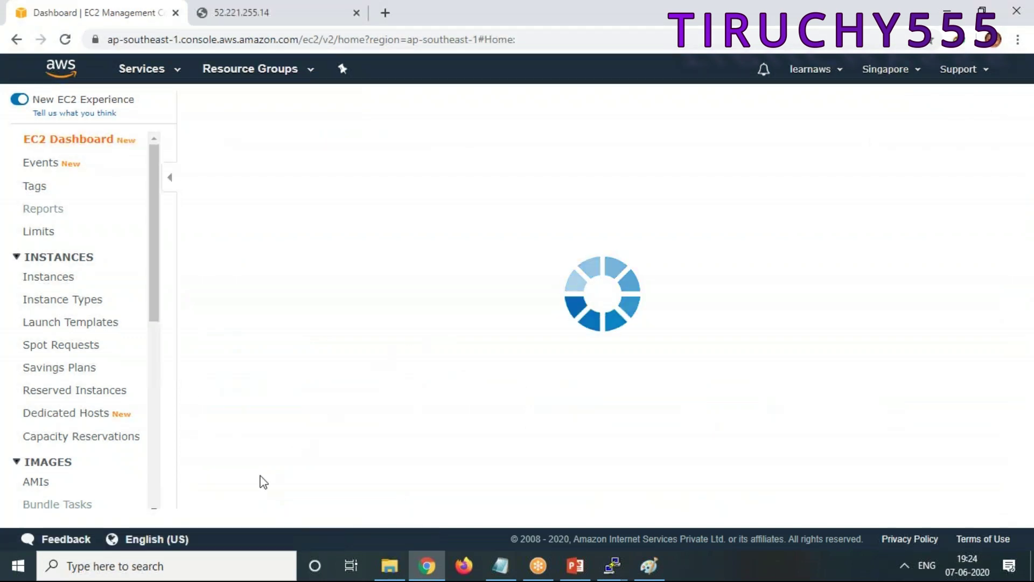
{"action": "left_click", "coordinate": [258, 294]}
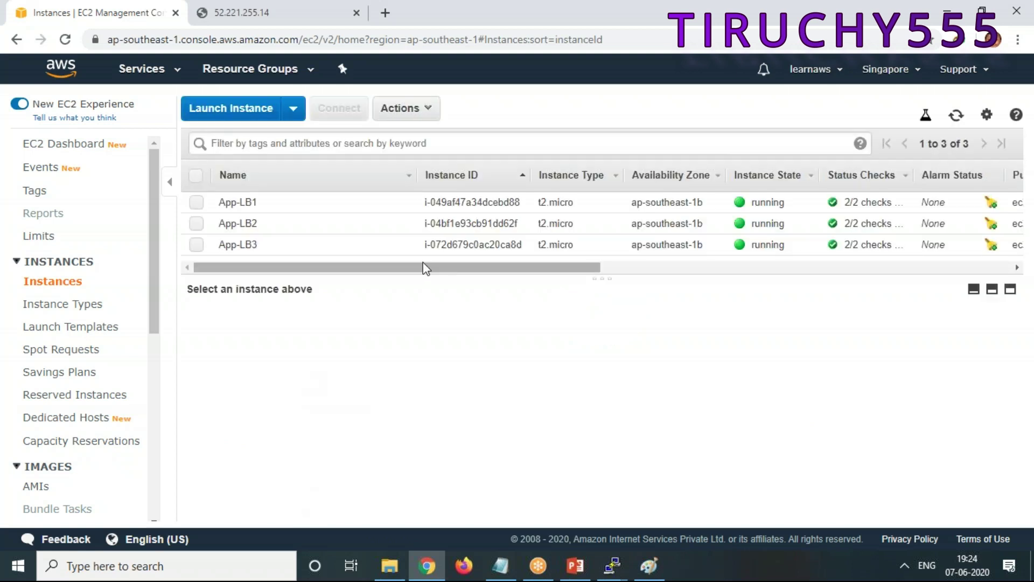
{"action": "left_click_drag", "start_coordinate": [431, 272], "coordinate": [440, 273]}
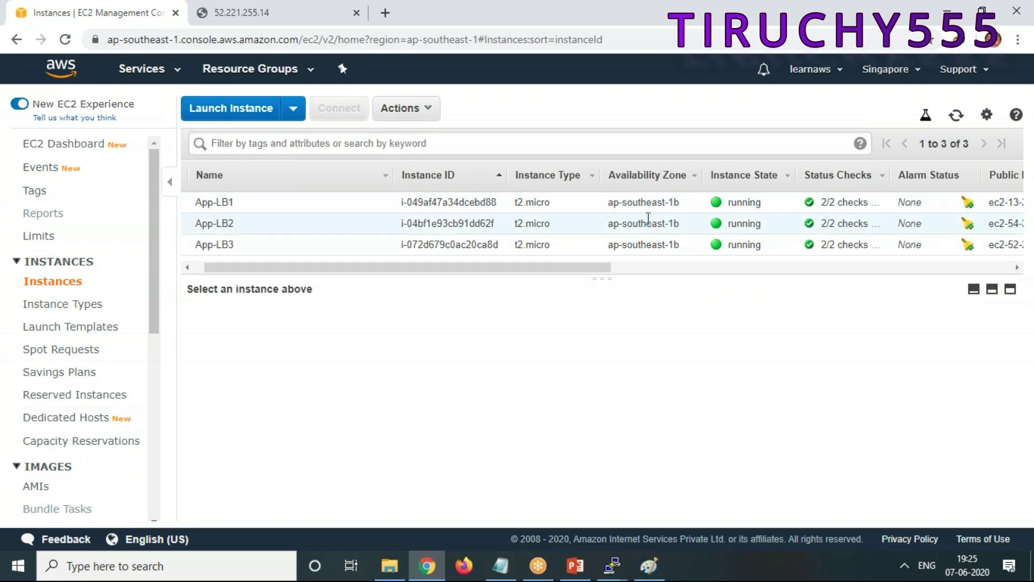
Step: Start launching an instance with the 64-bit (x86) Amazon Linux 2 AMI and type t2.micro, continuing to the instance details
{"action": "left_click", "coordinate": [237, 116]}
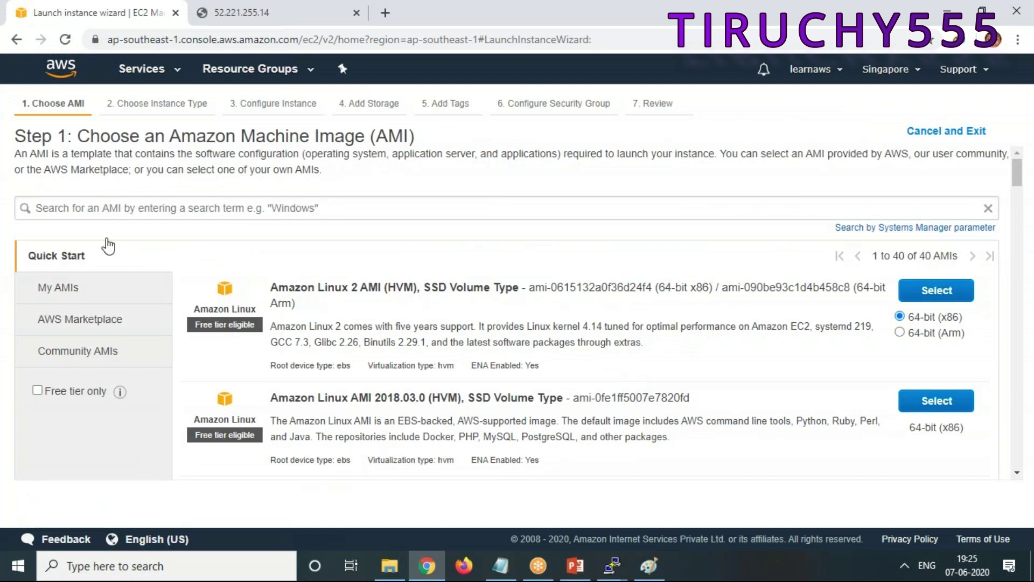
{"action": "left_click", "coordinate": [940, 291]}
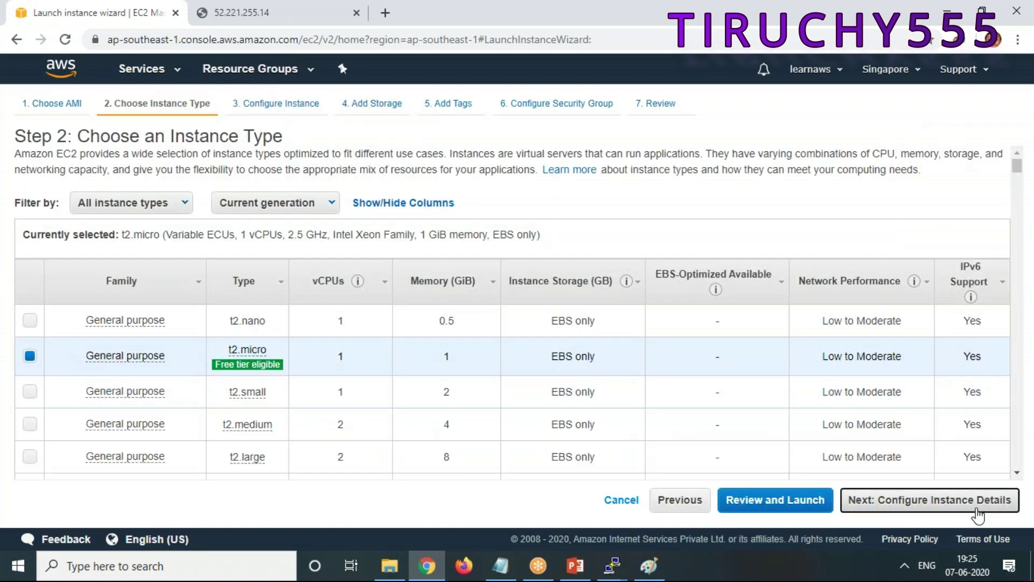
{"action": "left_click", "coordinate": [991, 498]}
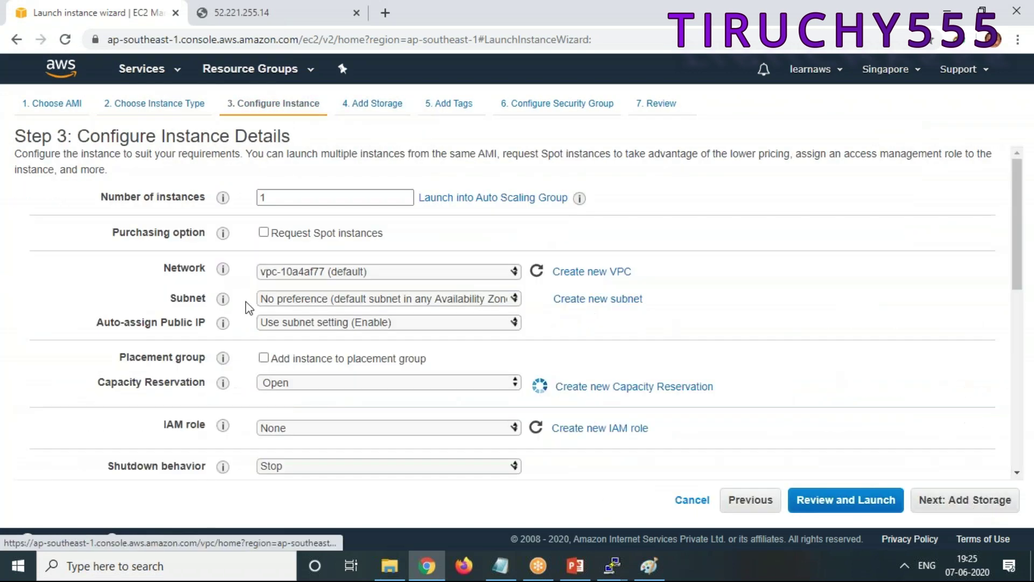
Step: Try the default subnets in ap-southeast-1c, ap-southeast-1b and ap-southeast-1a for the instance, and set the subnet back to No preference
{"action": "left_click", "coordinate": [435, 305]}
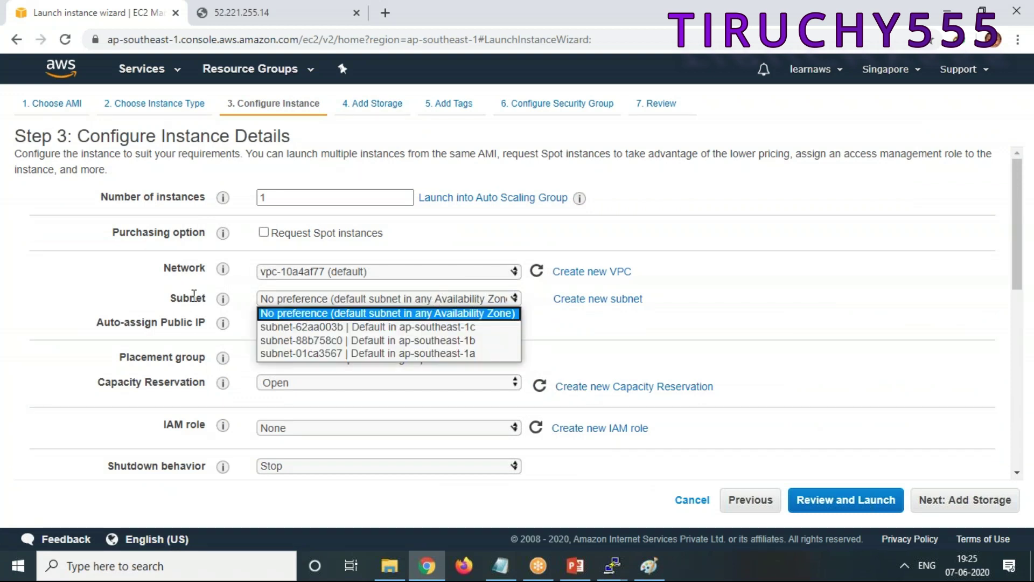
{"action": "left_click", "coordinate": [462, 330]}
{"action": "left_click", "coordinate": [474, 299]}
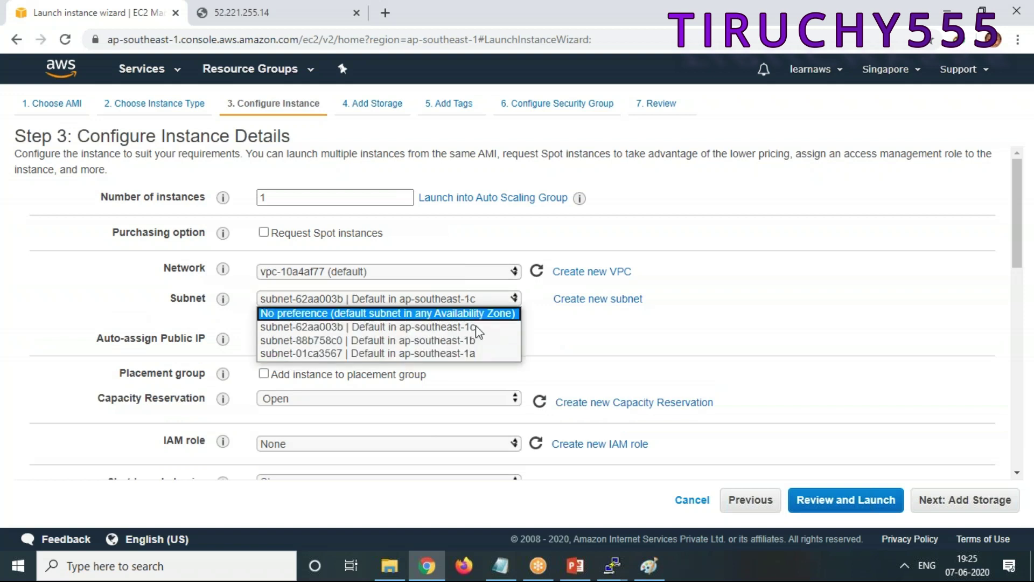
{"action": "left_click", "coordinate": [472, 341]}
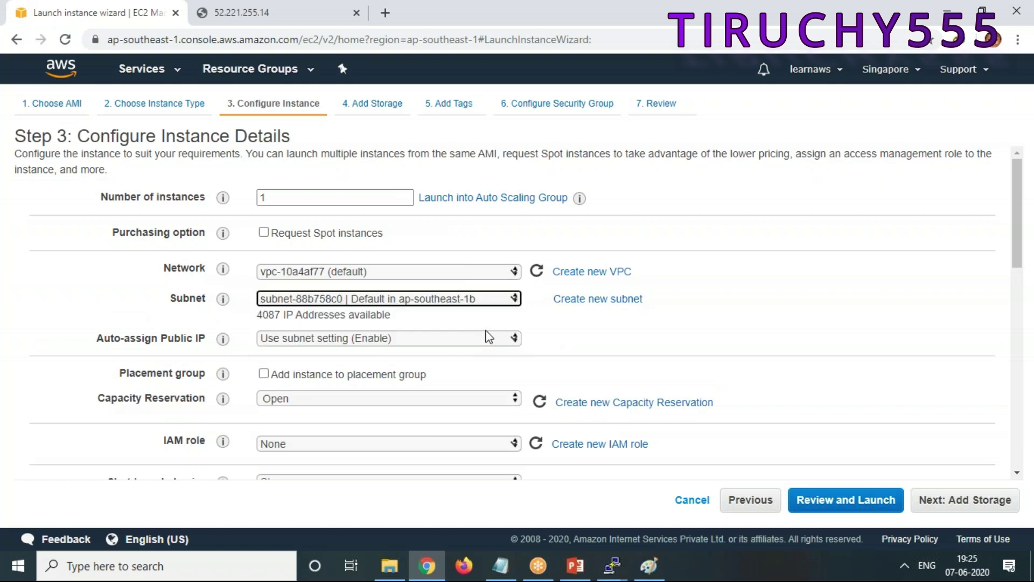
{"action": "left_click", "coordinate": [485, 298]}
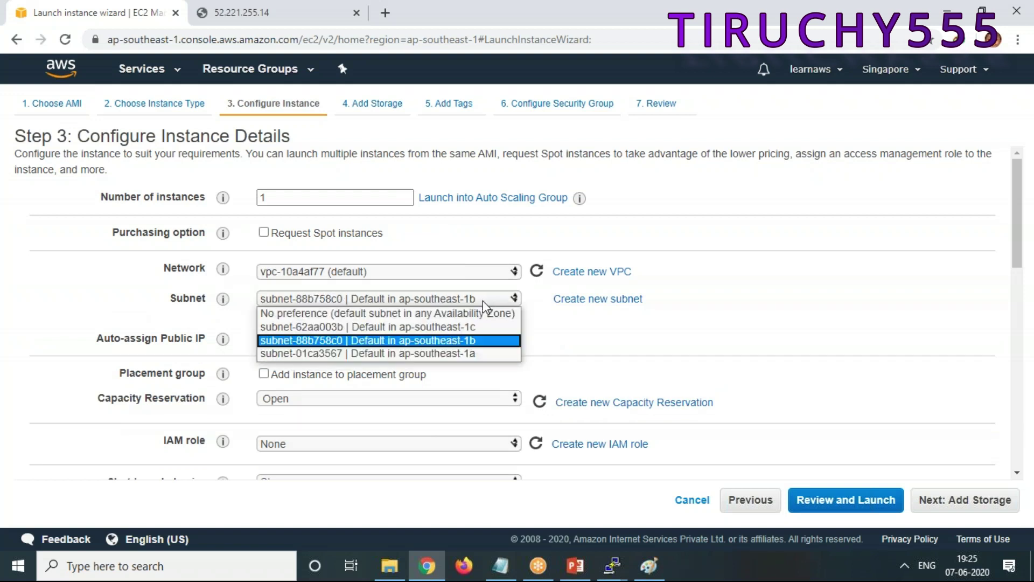
{"action": "left_click", "coordinate": [482, 356]}
{"action": "left_click", "coordinate": [415, 302]}
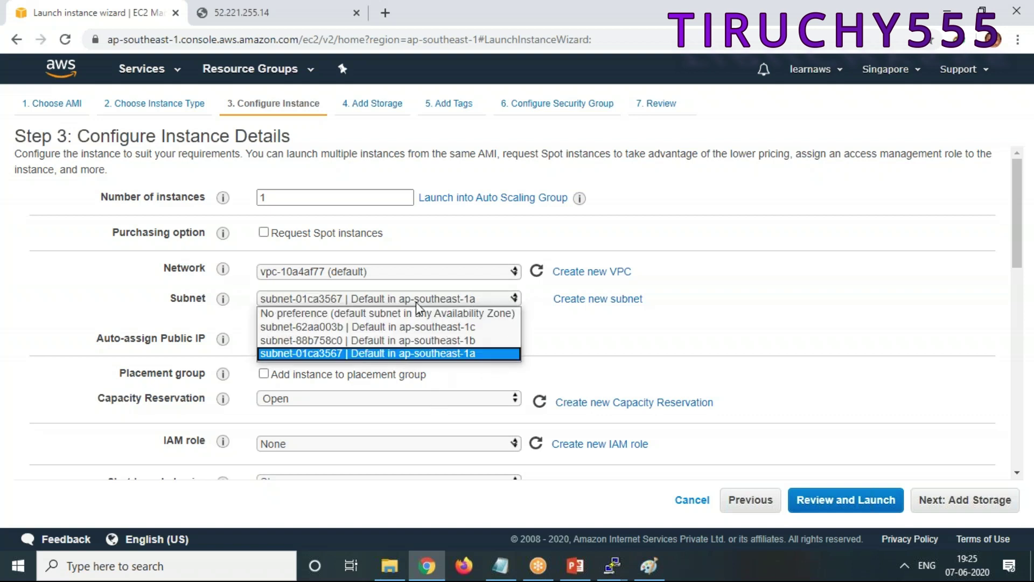
{"action": "left_click", "coordinate": [319, 314]}
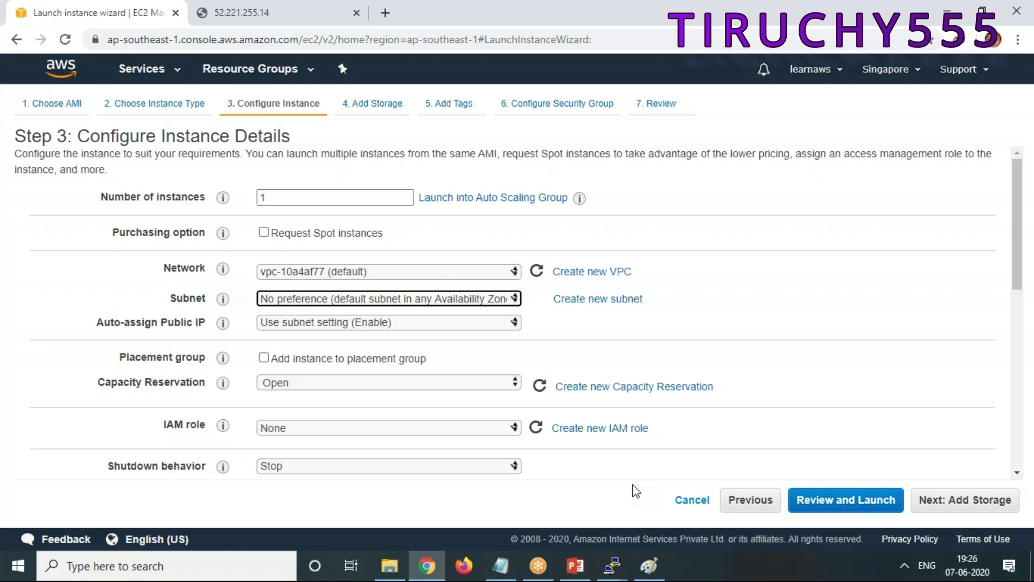
Step: Look through the available subnet choices once more and leave the launch wizard for the instances list
{"action": "left_click", "coordinate": [475, 301]}
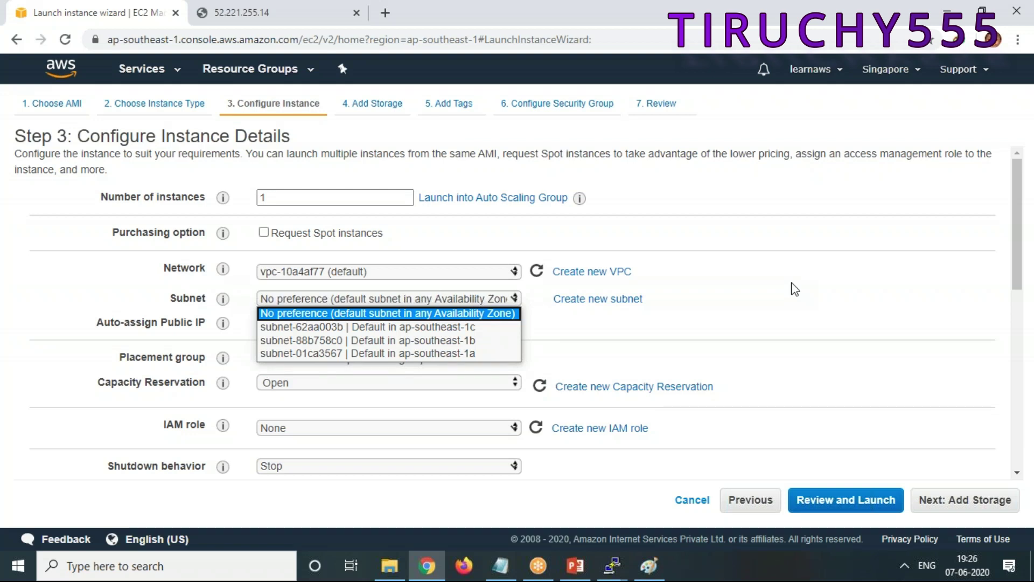
{"action": "left_click", "coordinate": [246, 16]}
{"action": "left_click", "coordinate": [92, 16]}
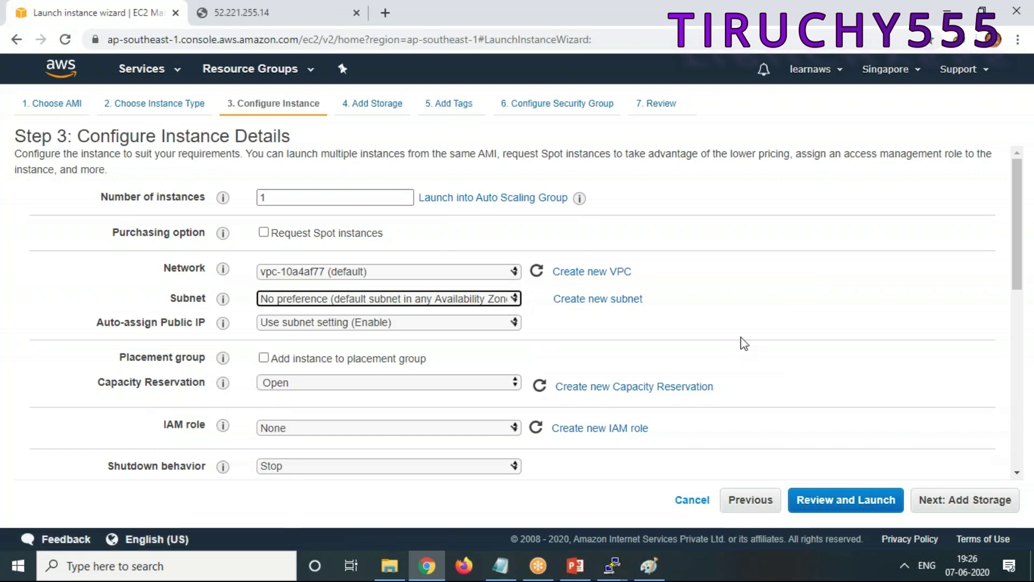
{"action": "left_click", "coordinate": [18, 39]}
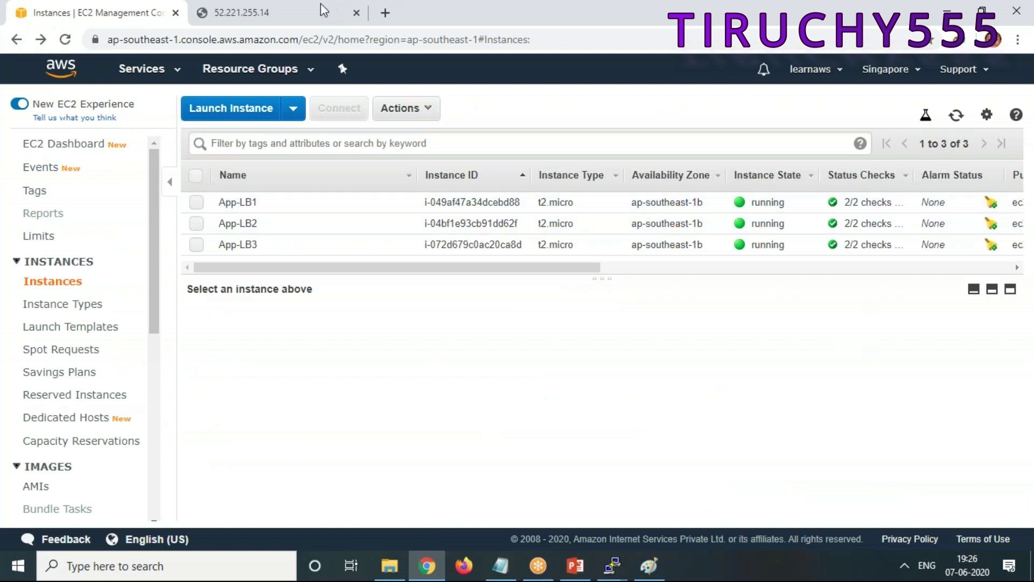
{"action": "left_click", "coordinate": [292, 21]}
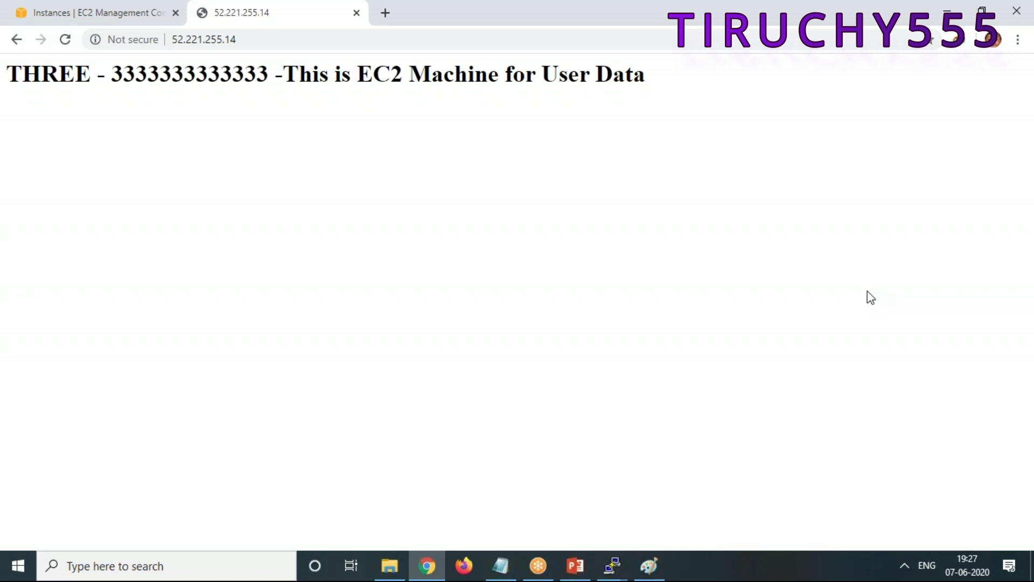
{"action": "double_click", "coordinate": [671, 22]}
{"action": "left_click_drag", "start_coordinate": [667, 20], "coordinate": [661, 80]}
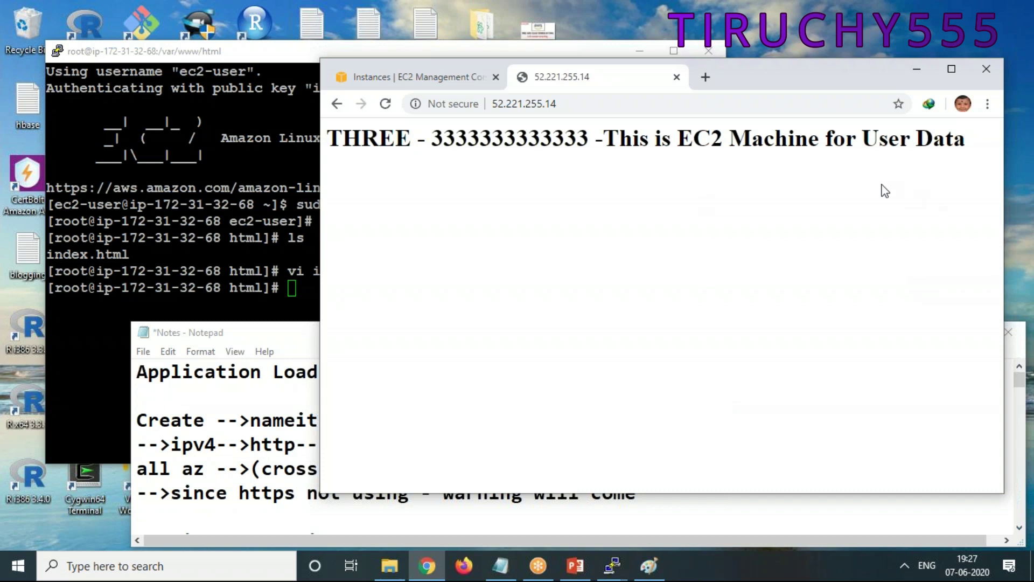
{"action": "left_click", "coordinate": [917, 69]}
{"action": "left_click", "coordinate": [427, 566]}
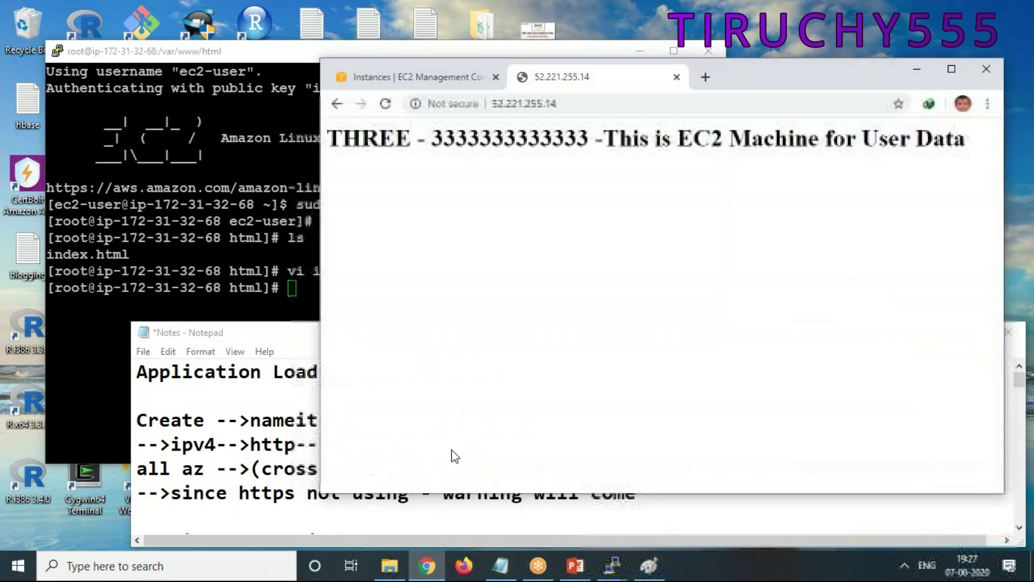
Step: Return to the instances list at full window size and switch the console region to US East (N. Virginia)
{"action": "left_click", "coordinate": [401, 77]}
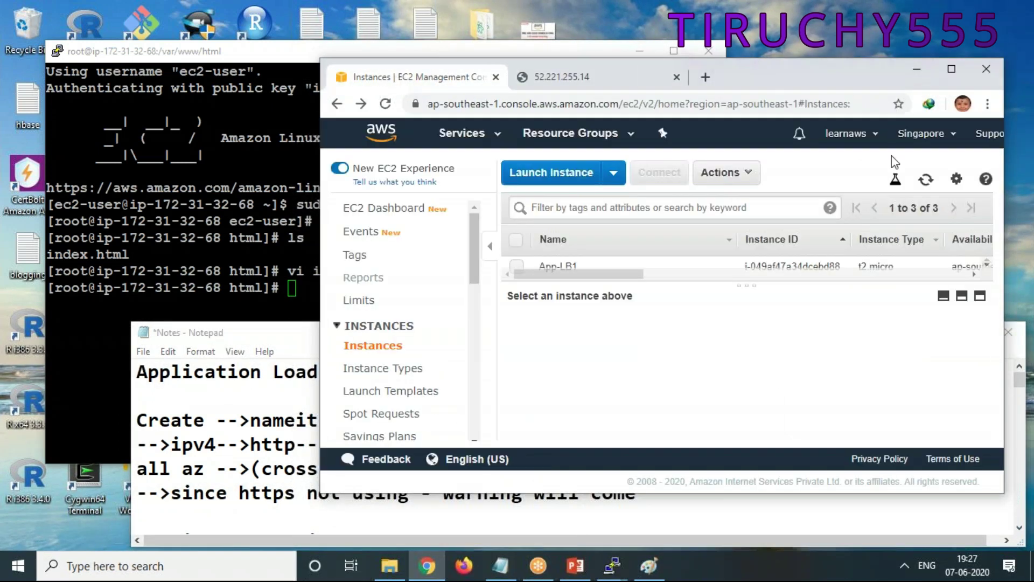
{"action": "left_click", "coordinate": [951, 69]}
{"action": "left_click", "coordinate": [888, 76]}
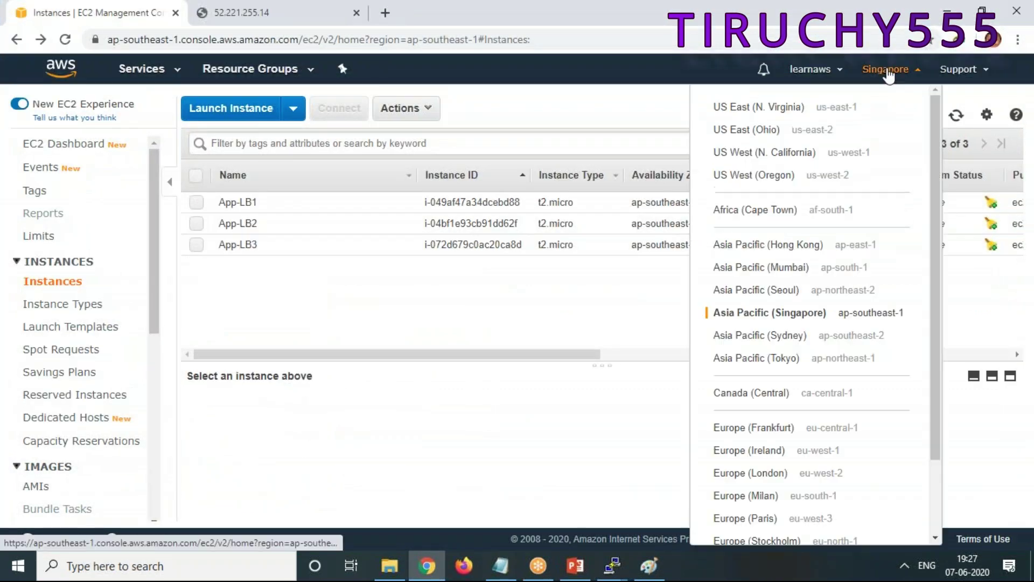
{"action": "left_click", "coordinate": [829, 110]}
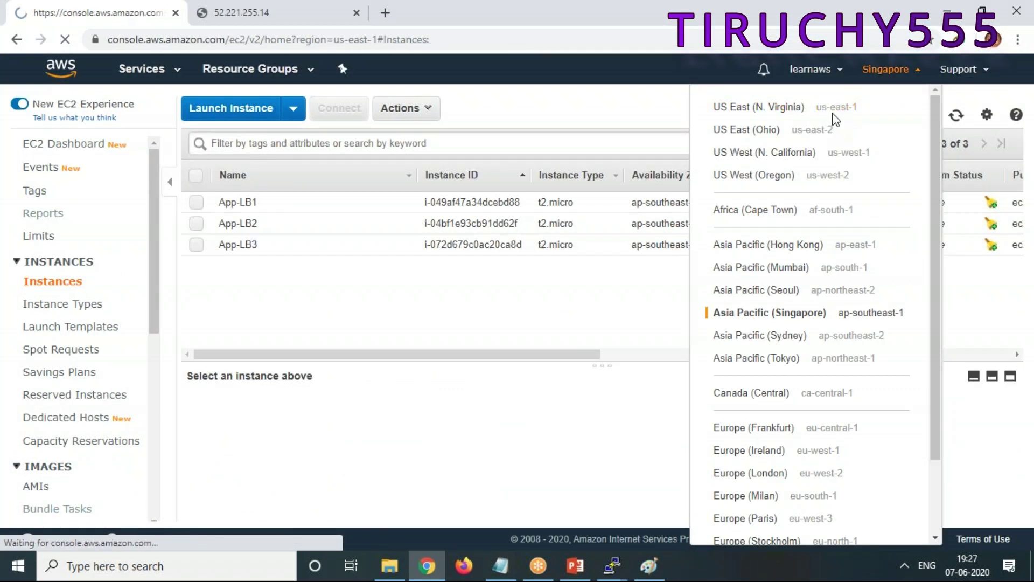
Step: Switch to the notes in Notepad and go to the end of the document
{"action": "left_click", "coordinate": [501, 565]}
{"action": "scroll", "coordinate": [450, 445], "scroll_direction": "down", "scroll_amount": 20}
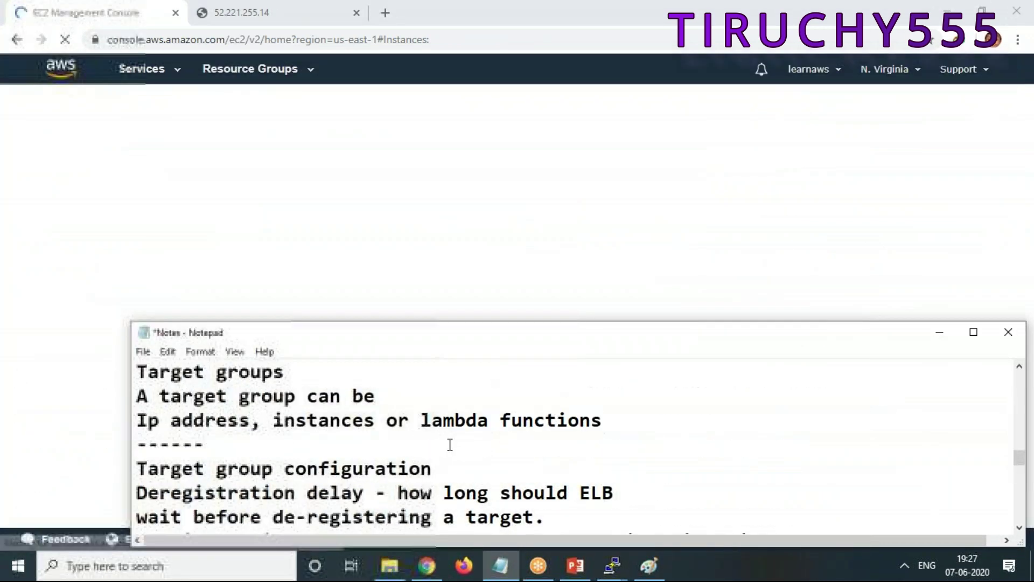
{"action": "scroll", "coordinate": [449, 444], "scroll_direction": "up", "scroll_amount": 5}
{"action": "scroll", "coordinate": [450, 443], "scroll_direction": "up", "scroll_amount": 3}
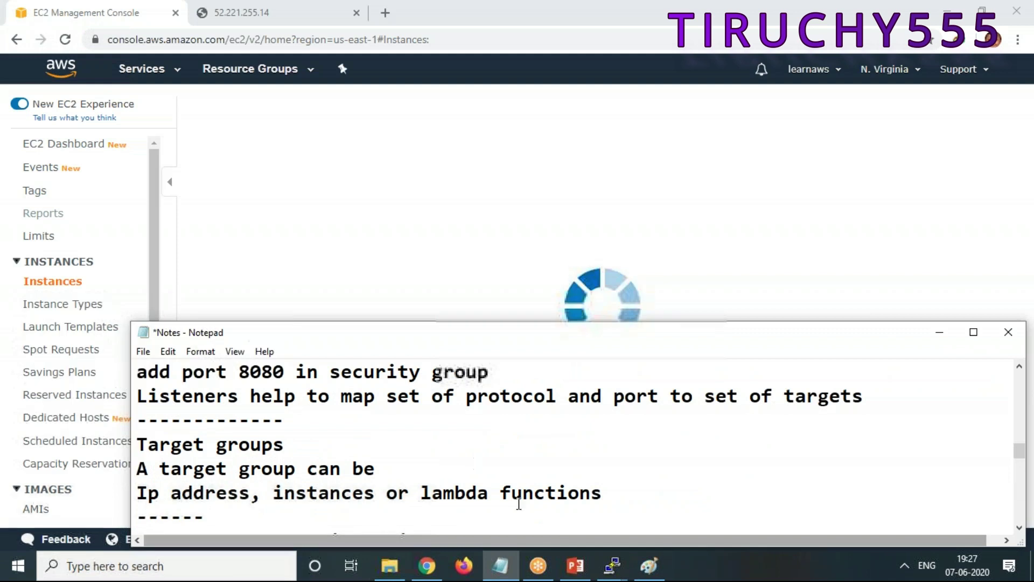
{"action": "scroll", "coordinate": [522, 478], "scroll_direction": "down", "scroll_amount": 15}
{"action": "left_click", "coordinate": [674, 406]}
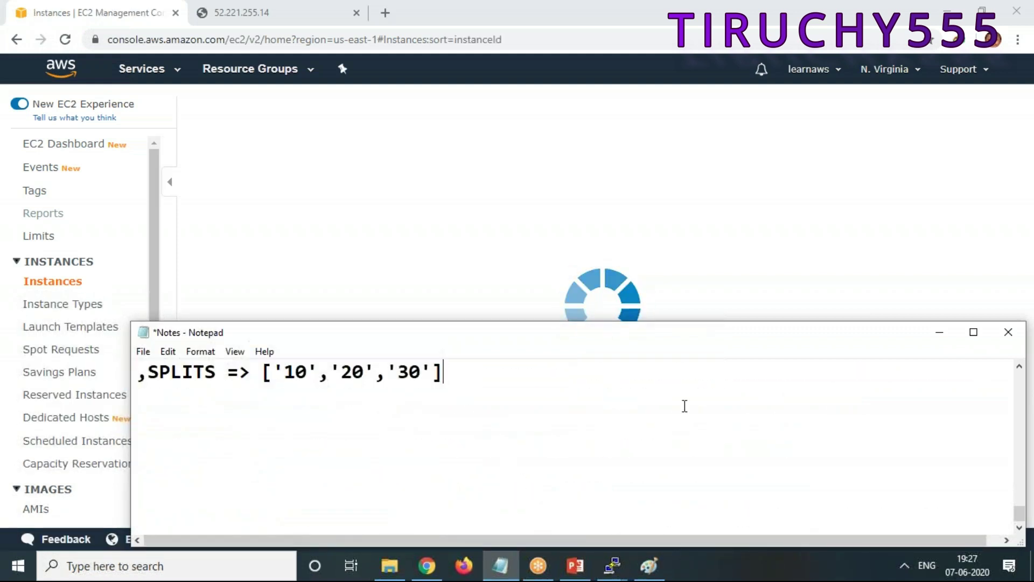
Step: Replace the final ,SPLITS => ['10','20','30'] line of the notes with US-east-1a -1
{"action": "left_click_drag", "start_coordinate": [444, 371], "coordinate": [299, 368]}
{"action": "key", "text": "ctrl+a"}
{"action": "scroll", "coordinate": [386, 473], "scroll_direction": "up", "scroll_amount": 5}
{"action": "scroll", "coordinate": [385, 473], "scroll_direction": "down", "scroll_amount": 5}
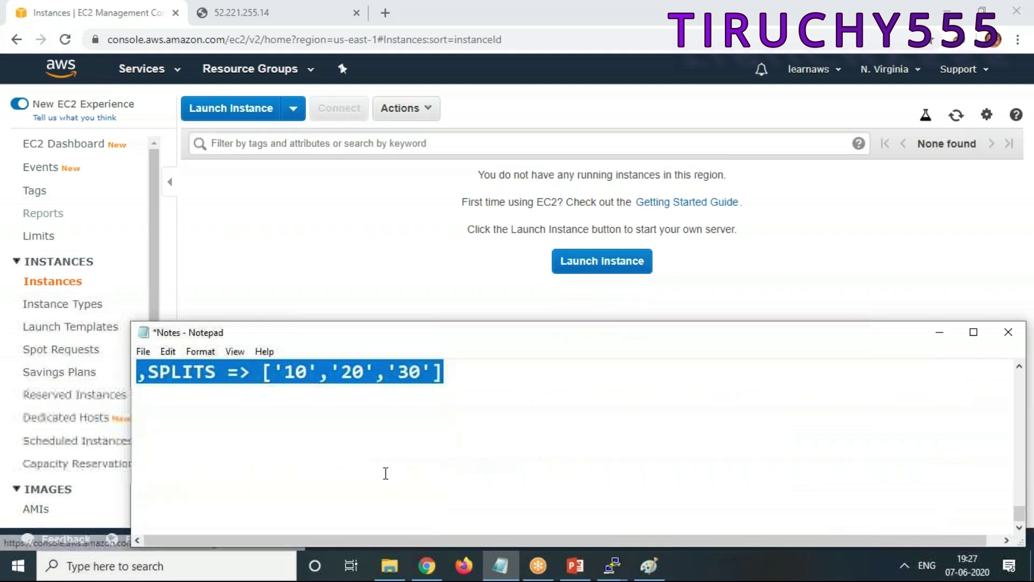
{"action": "left_click", "coordinate": [232, 392]}
{"action": "left_click_drag", "start_coordinate": [139, 371], "coordinate": [462, 383]}
{"action": "scroll", "coordinate": [459, 397], "scroll_direction": "up", "scroll_amount": 1}
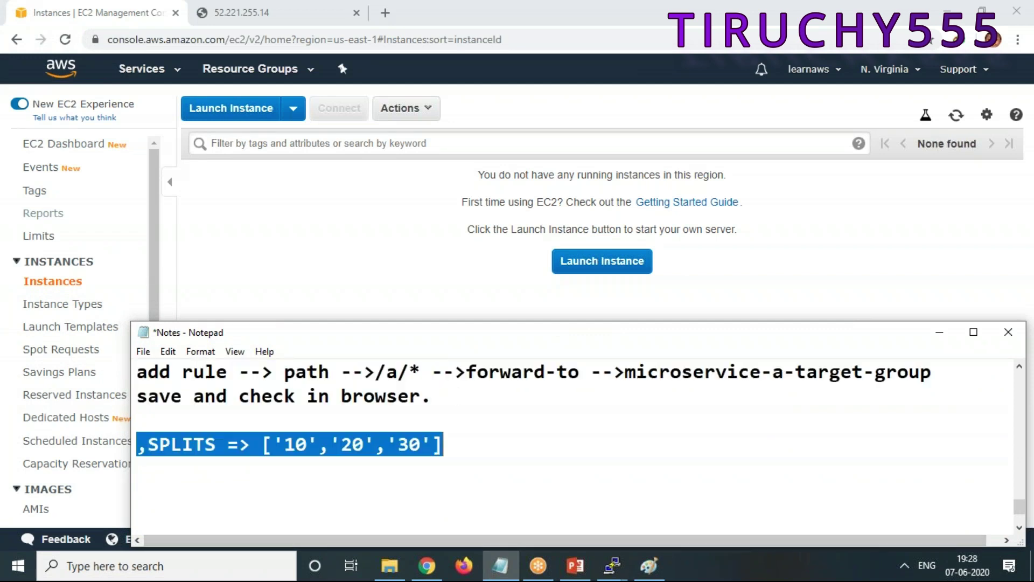
{"action": "type", "text": "US-e"}
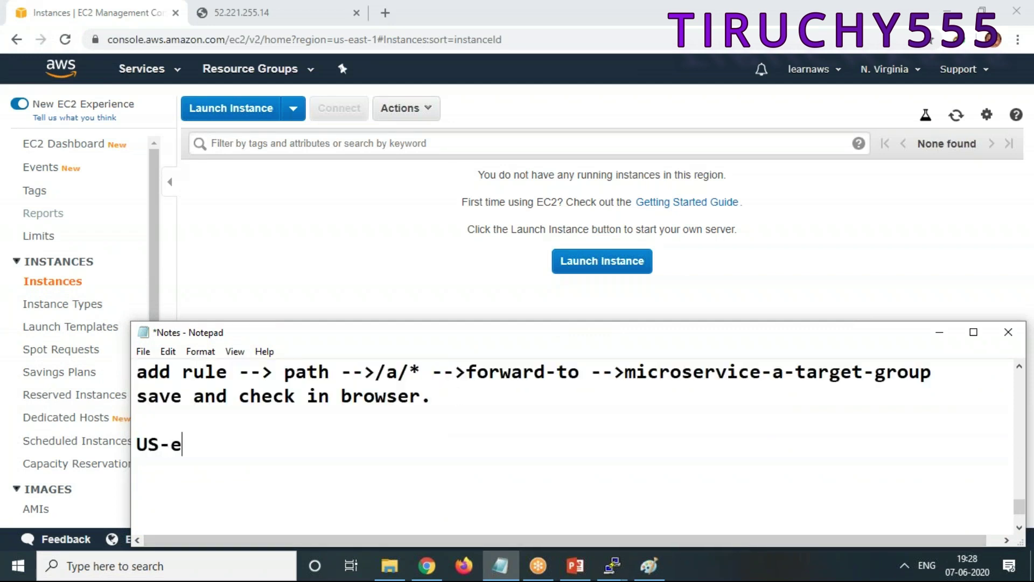
{"action": "type", "text": "ast-1"}
{"action": "key", "text": "BackSpace"}
{"action": "type", "text": "ast-1a"}
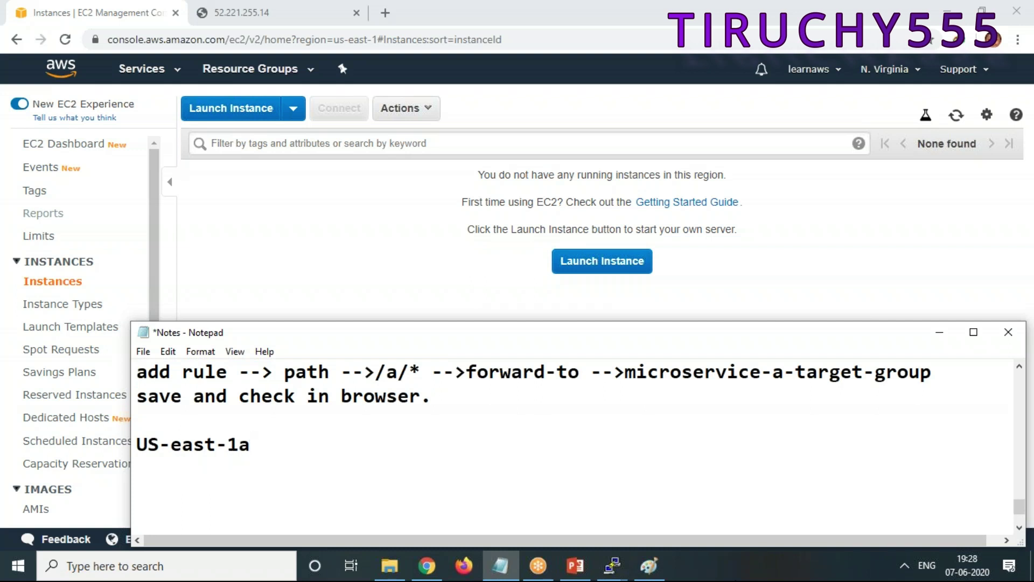
{"action": "key", "text": "Return"}
{"action": "key", "text": "Tab"}
{"action": "left_click", "coordinate": [266, 451]}
{"action": "type", "text": "-1"}
Step: Duplicate the US-east-1a -1 line below itself and change the copy to US-east-1b -1
{"action": "left_click_drag", "start_coordinate": [299, 444], "coordinate": [49, 446]}
{"action": "key", "text": "ctrl+c"}
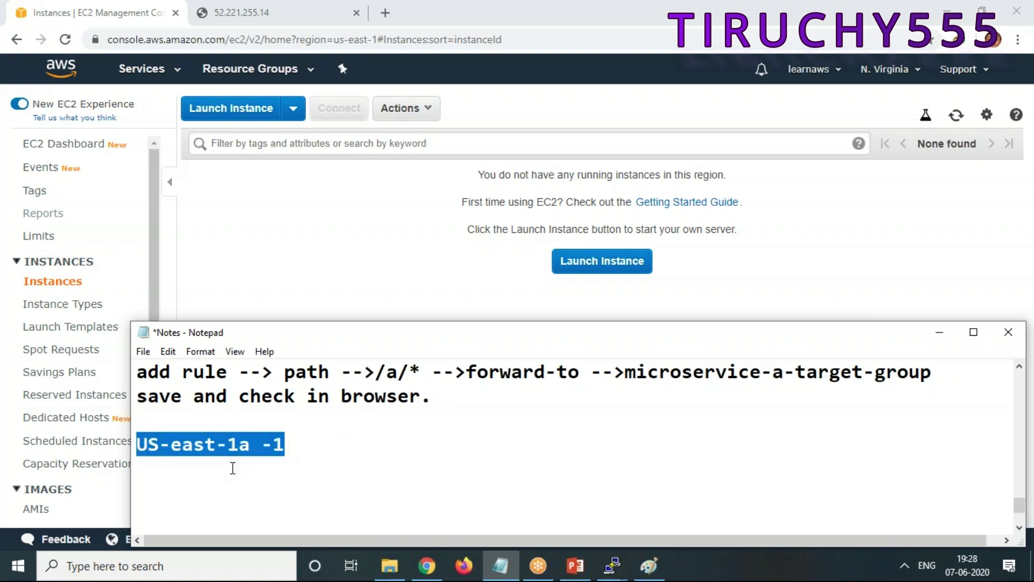
{"action": "left_click", "coordinate": [325, 445]}
{"action": "key", "text": "Return"}
{"action": "key", "text": "ctrl+v"}
{"action": "key", "text": "Left"}
{"action": "key", "text": "Left"}
{"action": "key", "text": "Left"}
{"action": "key", "text": "Left"}
{"action": "type", "text": "b"}
{"action": "key", "text": "Delete"}
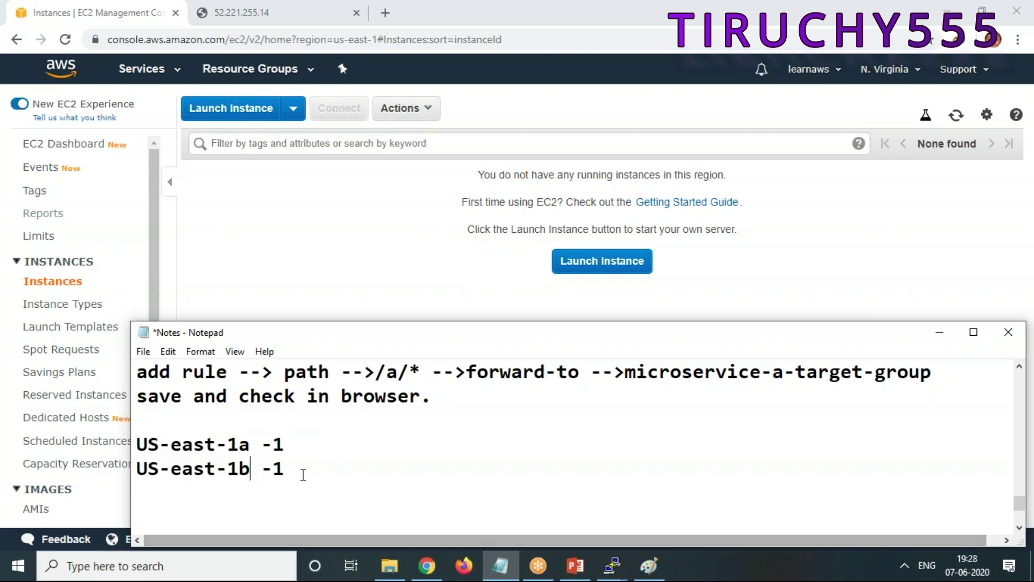
Step: Duplicate the US-east-1b -1 line below itself and change the copy to US-east-1c -1
{"action": "left_click_drag", "start_coordinate": [286, 468], "coordinate": [51, 468]}
{"action": "key", "text": "ctrl+c"}
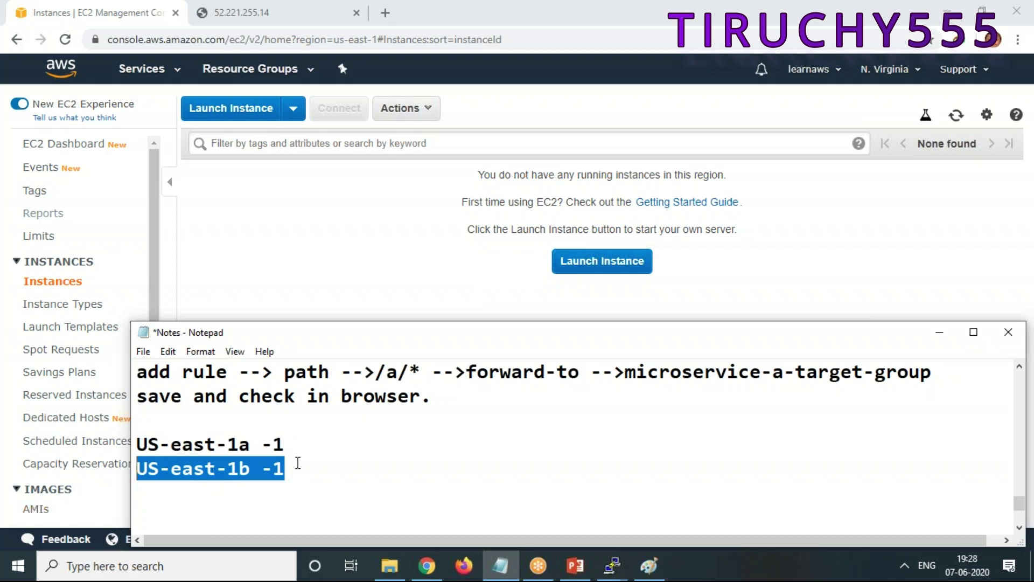
{"action": "left_click", "coordinate": [298, 492]}
{"action": "mouse_move", "coordinate": [649, 566]}
{"action": "key", "text": "ctrl+v"}
{"action": "key", "text": "Left"}
{"action": "key", "text": "Left"}
{"action": "key", "text": "Left"}
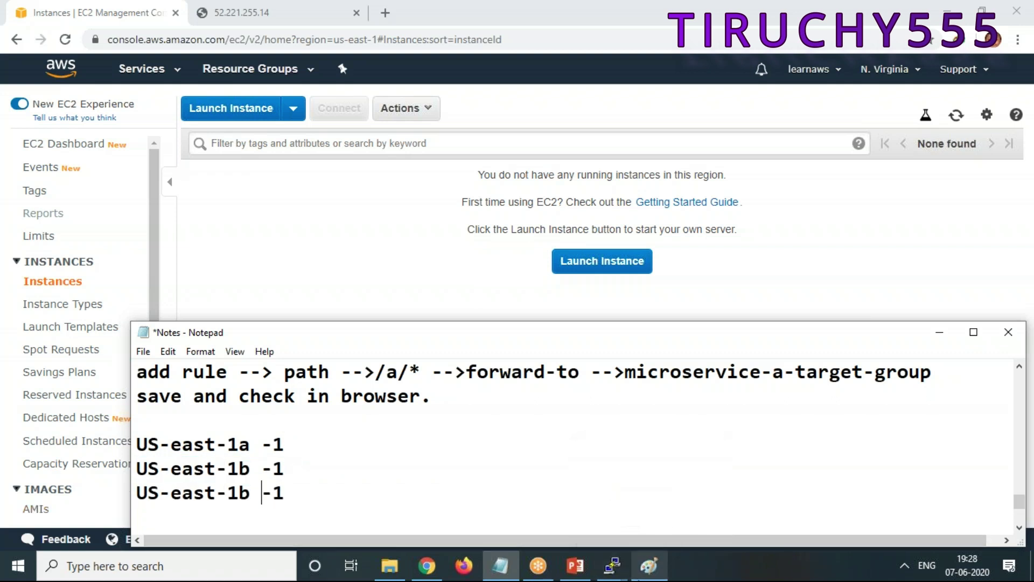
{"action": "key", "text": "BackSpace"}
{"action": "type", "text": "c"}
{"action": "scroll", "coordinate": [325, 442], "scroll_direction": "down", "scroll_amount": 3}
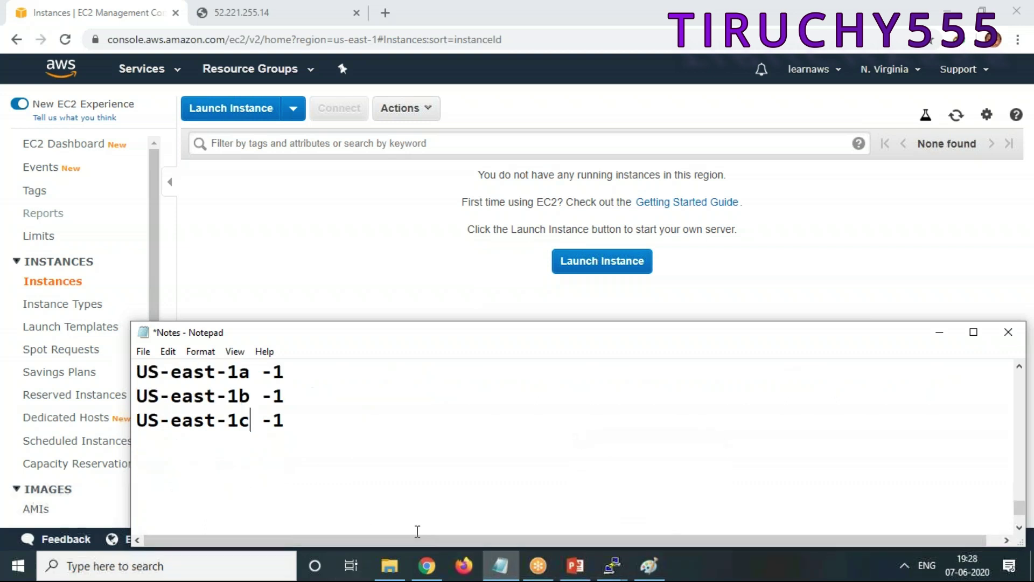
Step: Enlarge the notes window upward and add a US-east-1d line without an instance number under US-east-1c
{"action": "scroll", "coordinate": [421, 453], "scroll_direction": "up", "scroll_amount": 3}
{"action": "left_click_drag", "start_coordinate": [460, 322], "coordinate": [456, 174]}
{"action": "left_click", "coordinate": [287, 347]}
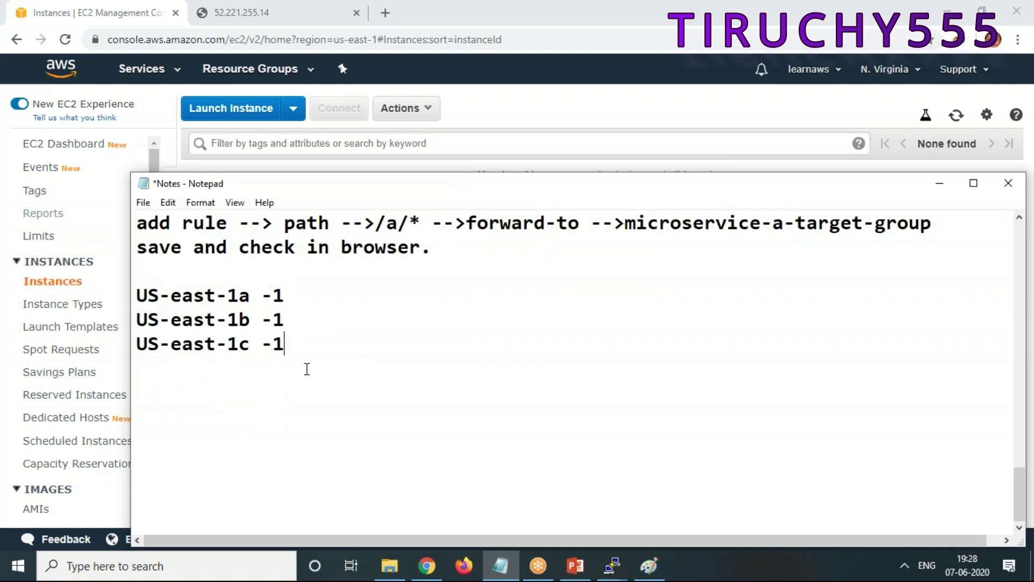
{"action": "key", "text": "Return"}
{"action": "key", "text": "ctrl+v"}
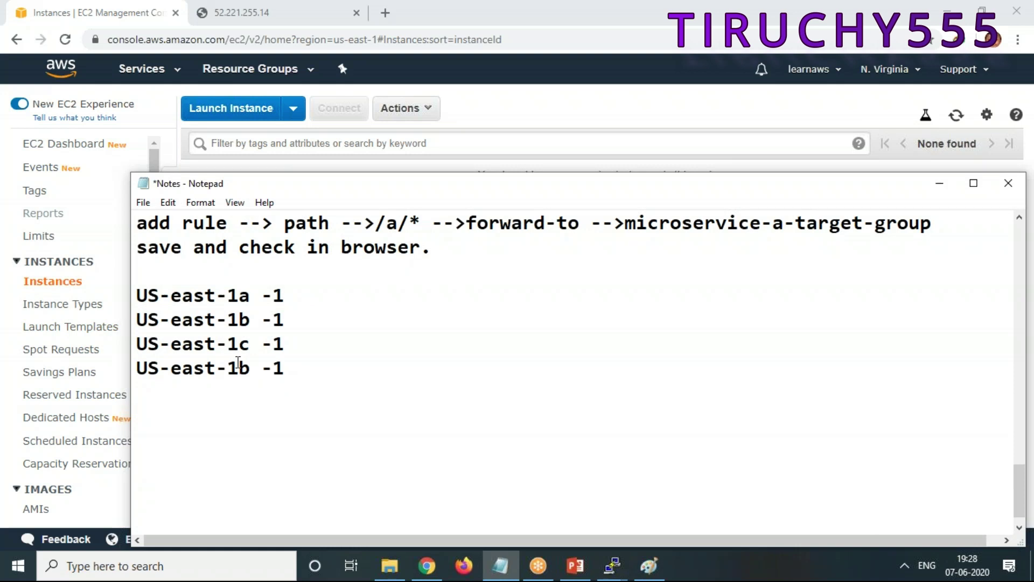
{"action": "key", "text": "Left"}
{"action": "key", "text": "Left"}
{"action": "key", "text": "Left"}
{"action": "key", "text": "BackSpace"}
{"action": "type", "text": "d"}
{"action": "left_click", "coordinate": [301, 361]}
{"action": "key", "text": "BackSpace"}
{"action": "key", "text": "BackSpace"}
{"action": "key", "text": "BackSpace"}
Step: Add a US-east-1e line without an instance number below US-east-1d
{"action": "key", "text": "Return"}
{"action": "key", "text": "ctrl+v"}
{"action": "key", "text": "BackSpace"}
{"action": "key", "text": "BackSpace"}
{"action": "key", "text": "BackSpace"}
{"action": "key", "text": "BackSpace"}
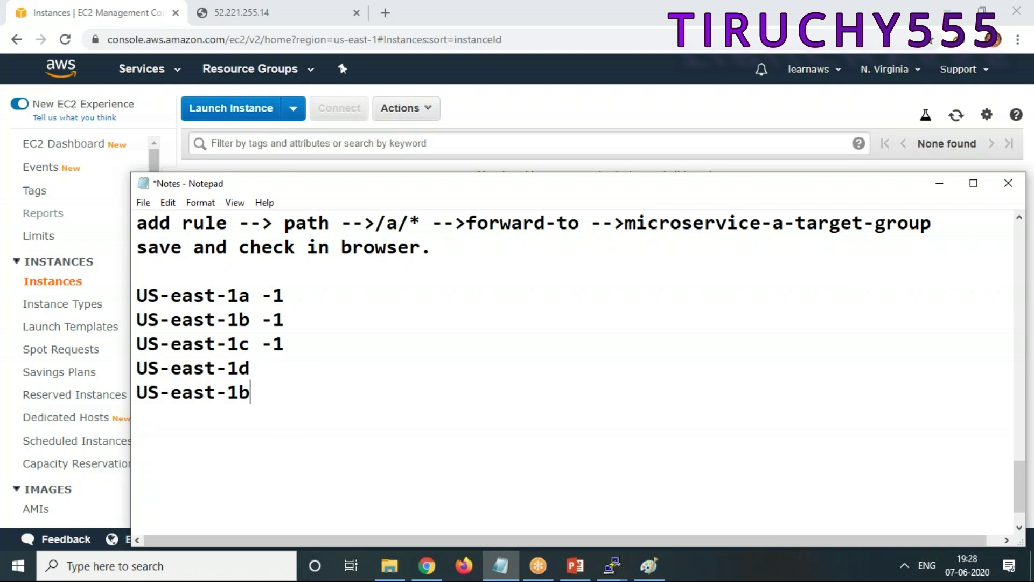
{"action": "type", "text": "e"}
Step: Add a US-east-1f line without an instance number below US-east-1e
{"action": "key", "text": "ctrl+v"}
{"action": "key", "text": "BackSpace"}
{"action": "key", "text": "BackSpace"}
{"action": "key", "text": "BackSpace"}
{"action": "key", "text": "BackSpace"}
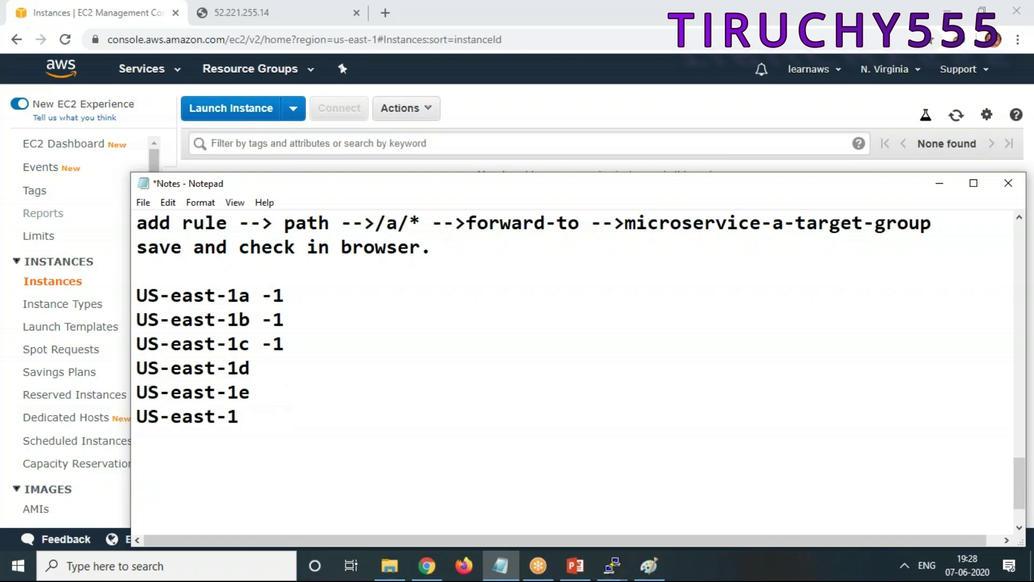
{"action": "type", "text": "f"}
Step: Highlight the US-east-1d, US-east-1e and US-east-1f lines in the notes to point out the zones without instances
{"action": "left_click_drag", "start_coordinate": [269, 371], "coordinate": [73, 370]}
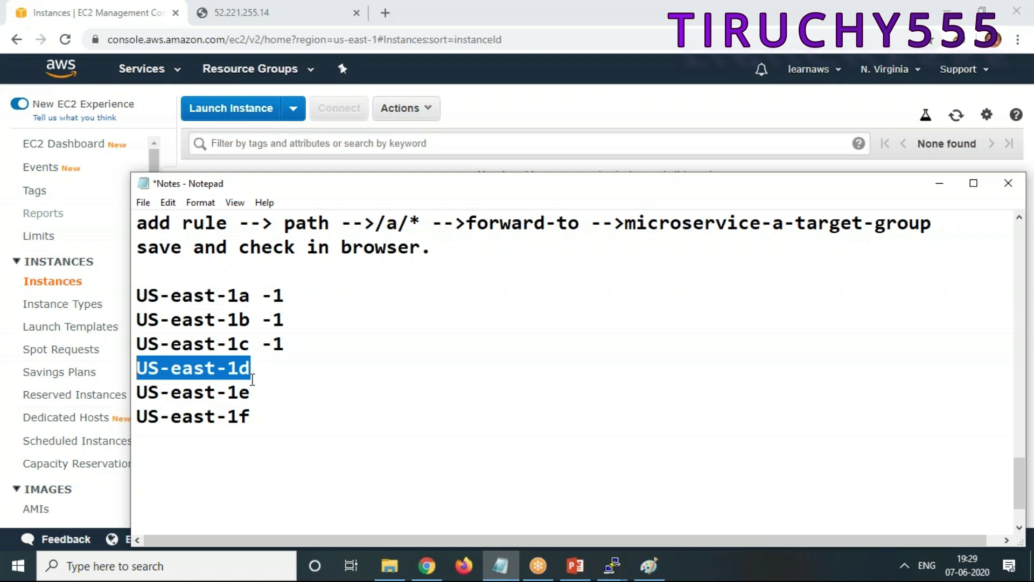
{"action": "left_click", "coordinate": [278, 392]}
{"action": "left_click_drag", "start_coordinate": [277, 392], "coordinate": [46, 387]}
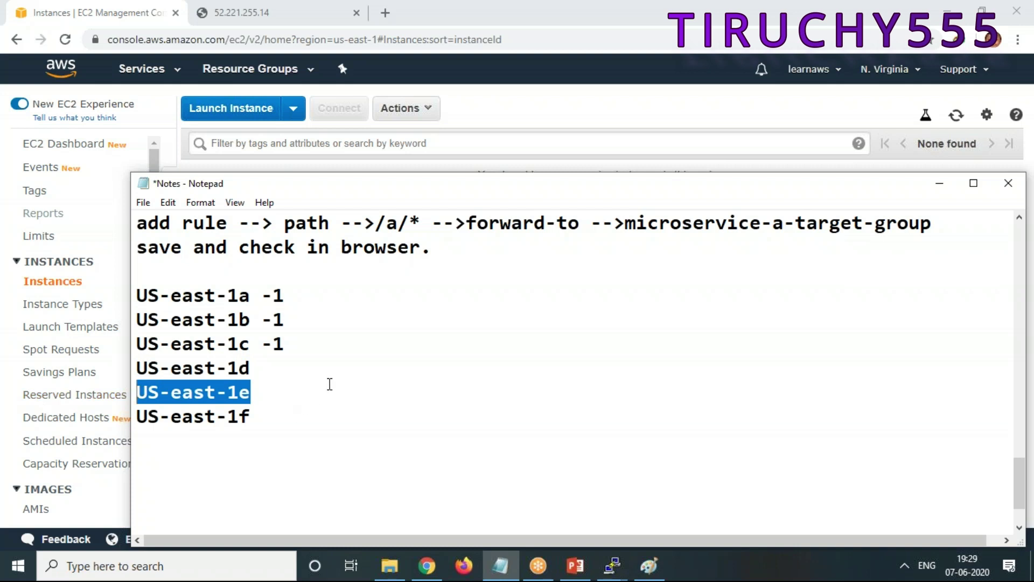
{"action": "left_click_drag", "start_coordinate": [139, 368], "coordinate": [262, 381]}
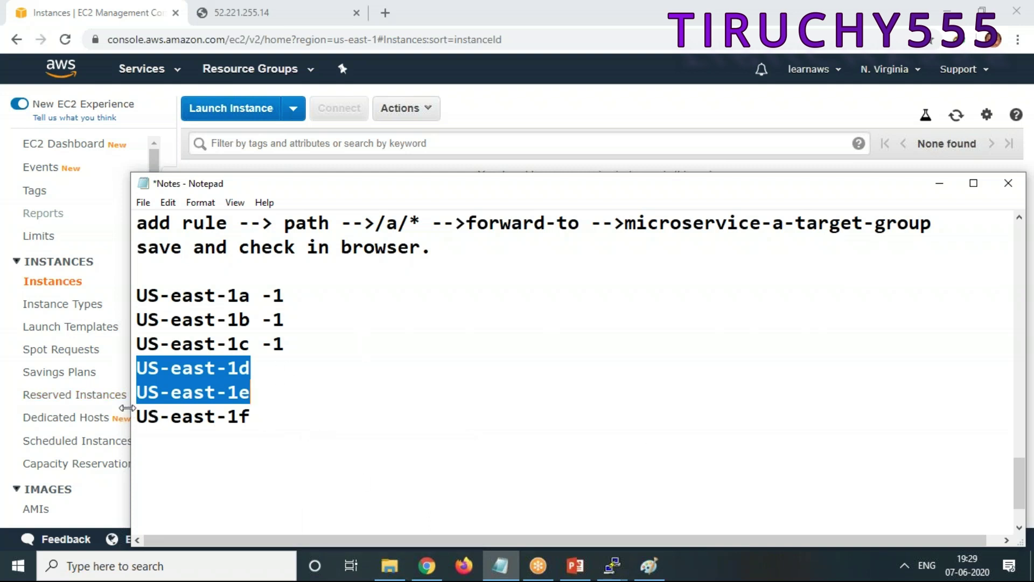
{"action": "left_click_drag", "start_coordinate": [142, 412], "coordinate": [282, 378]}
{"action": "left_click_drag", "start_coordinate": [138, 366], "coordinate": [264, 415]}
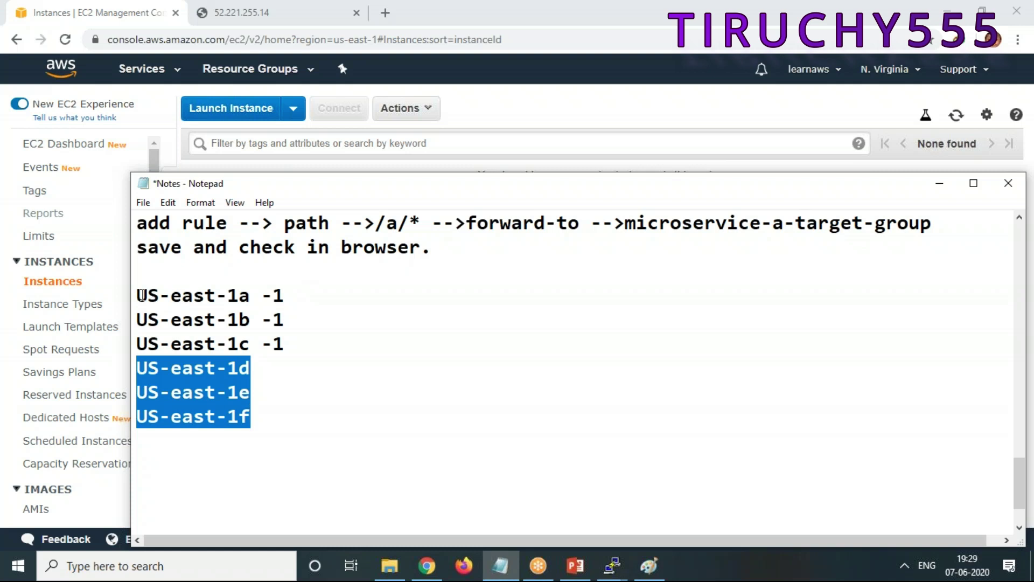
Step: Highlight the US-east-1a and US-east-1b lines and the -1 counts of US-east-1b and US-east-1c in the notes, and minimize the notes window
{"action": "left_click_drag", "start_coordinate": [137, 295], "coordinate": [318, 298]}
{"action": "left_click_drag", "start_coordinate": [138, 318], "coordinate": [326, 309]}
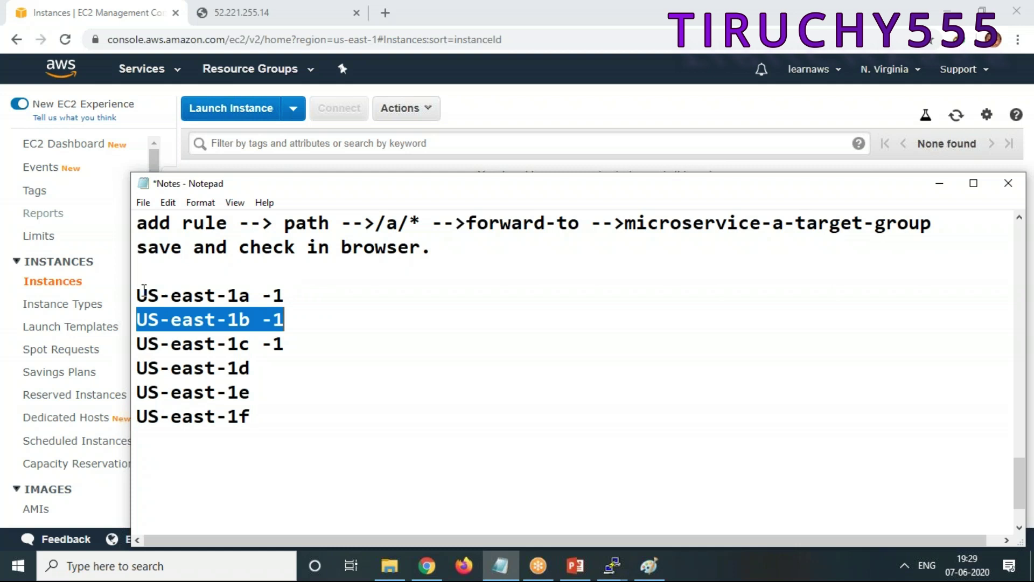
{"action": "left_click_drag", "start_coordinate": [138, 293], "coordinate": [296, 300]}
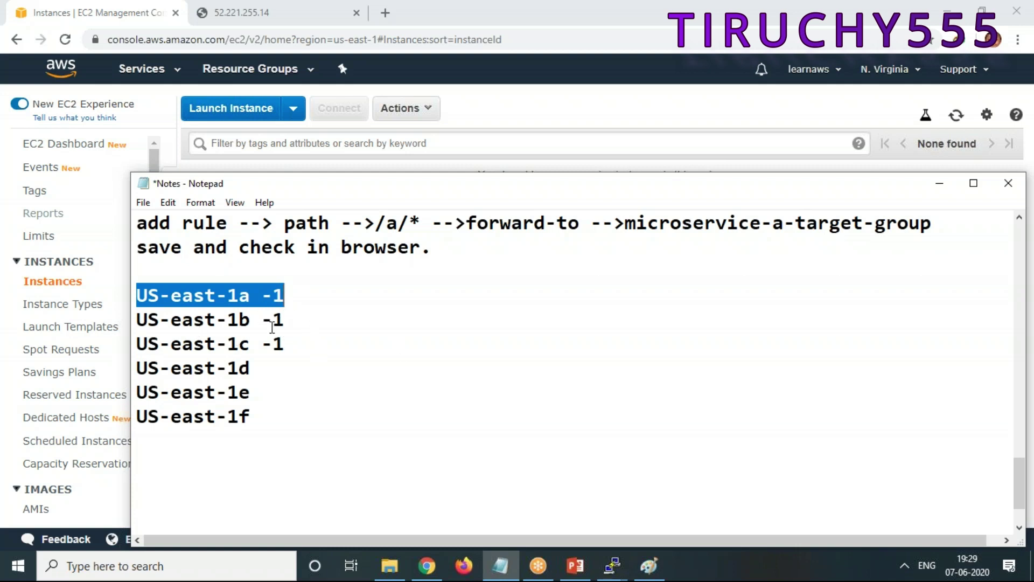
{"action": "left_click_drag", "start_coordinate": [267, 316], "coordinate": [310, 313]}
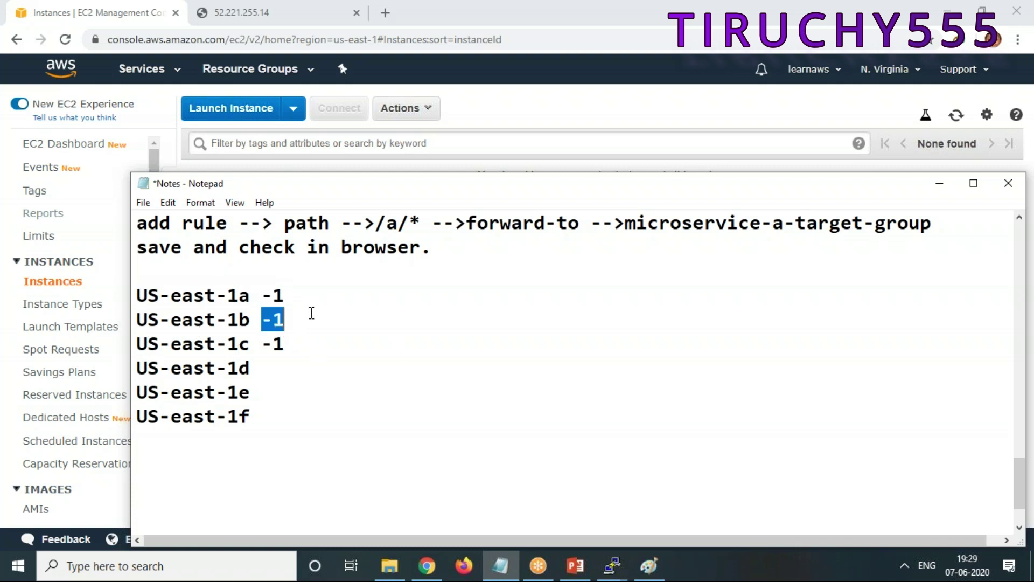
{"action": "left_click_drag", "start_coordinate": [262, 343], "coordinate": [333, 345]}
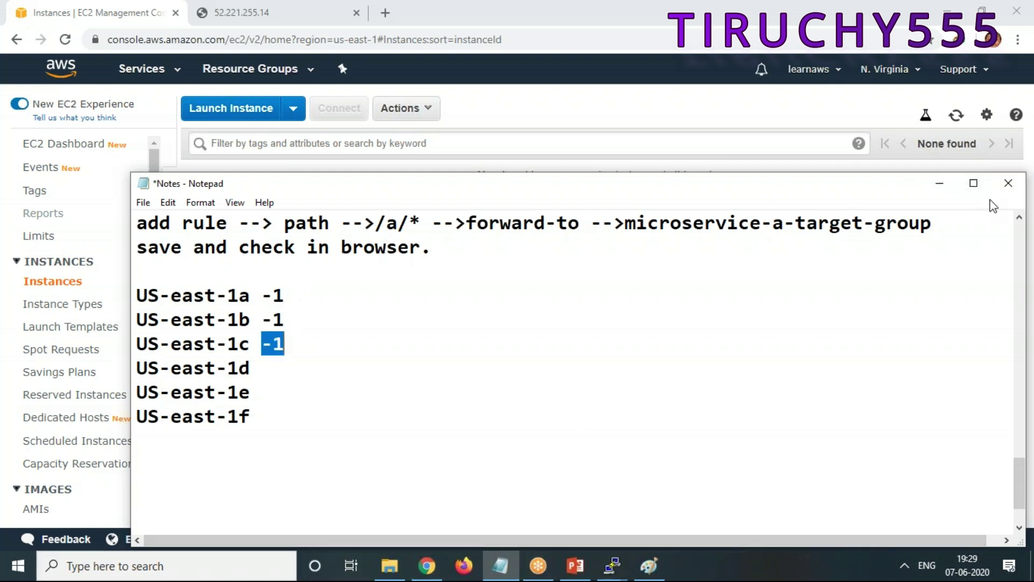
{"action": "left_click", "coordinate": [948, 189]}
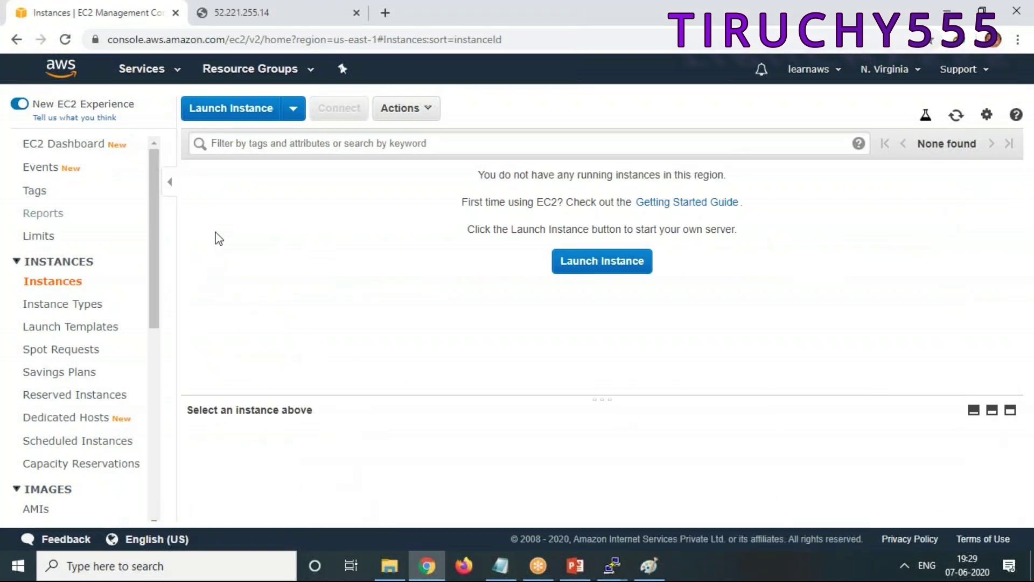
{"action": "left_click", "coordinate": [507, 571]}
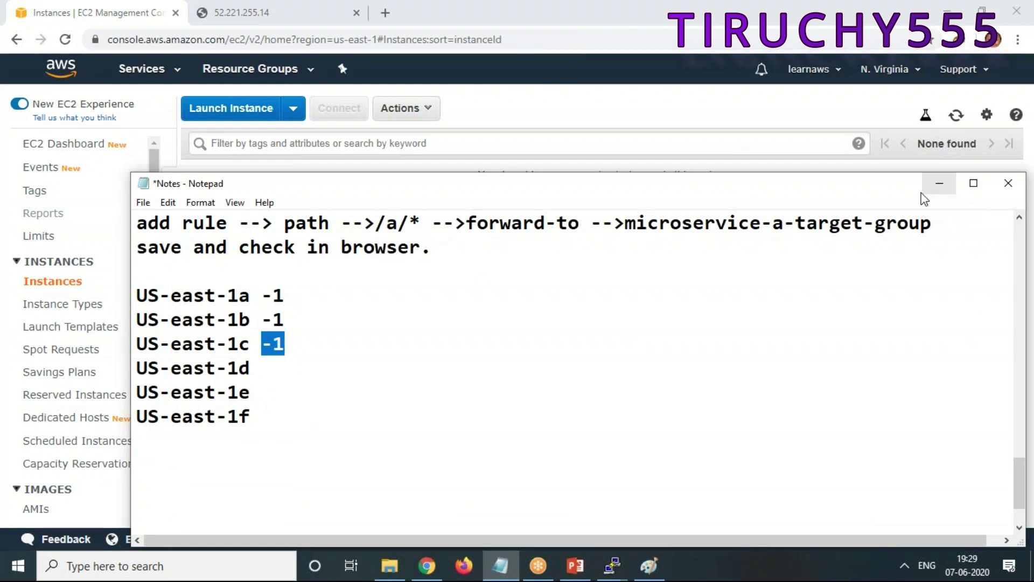
{"action": "left_click", "coordinate": [938, 183]}
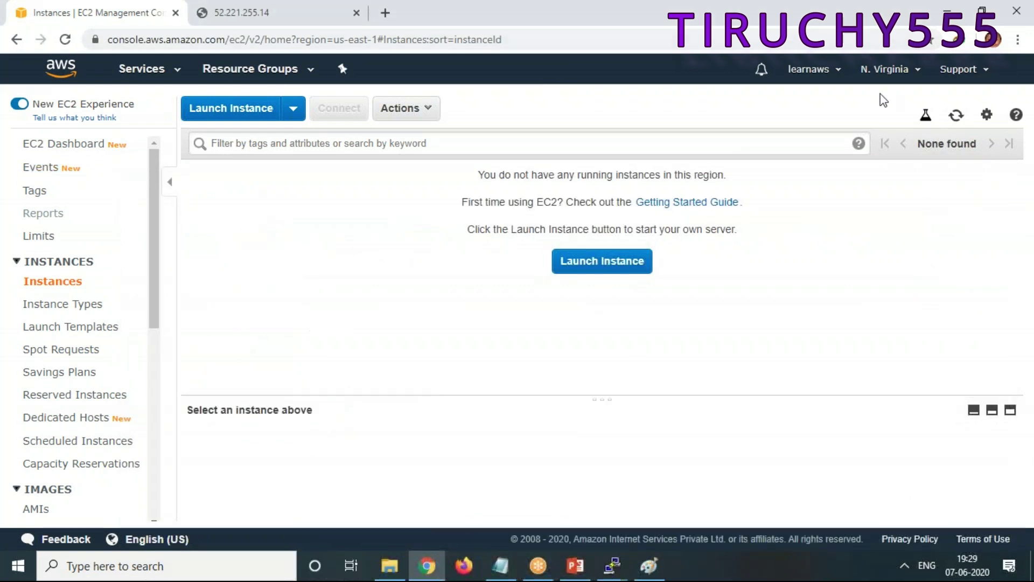
Step: Switch the EC2 console to the Asia Pacific (Singapore) region and open its load balancer list
{"action": "left_click", "coordinate": [872, 69]}
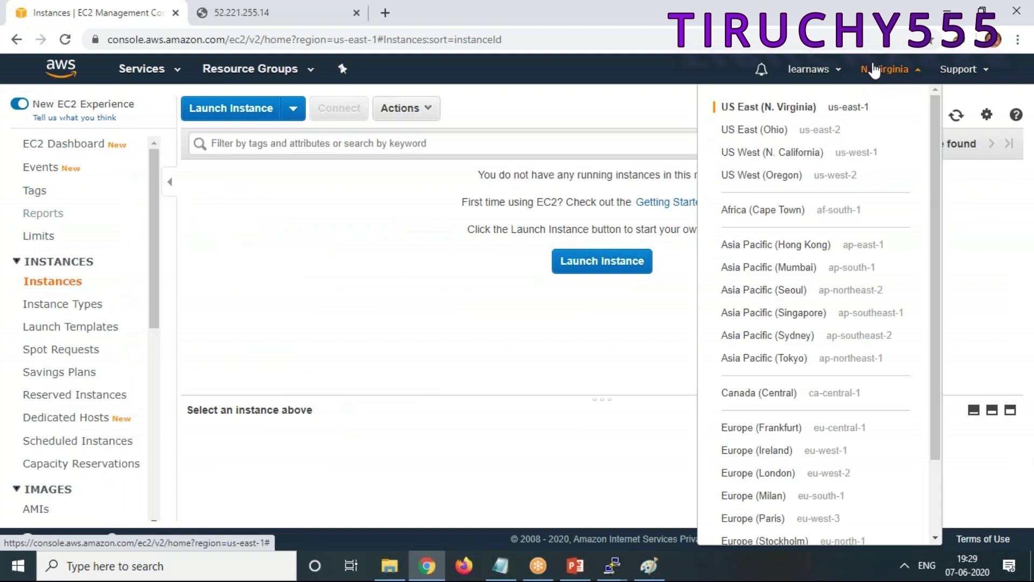
{"action": "left_click", "coordinate": [773, 325]}
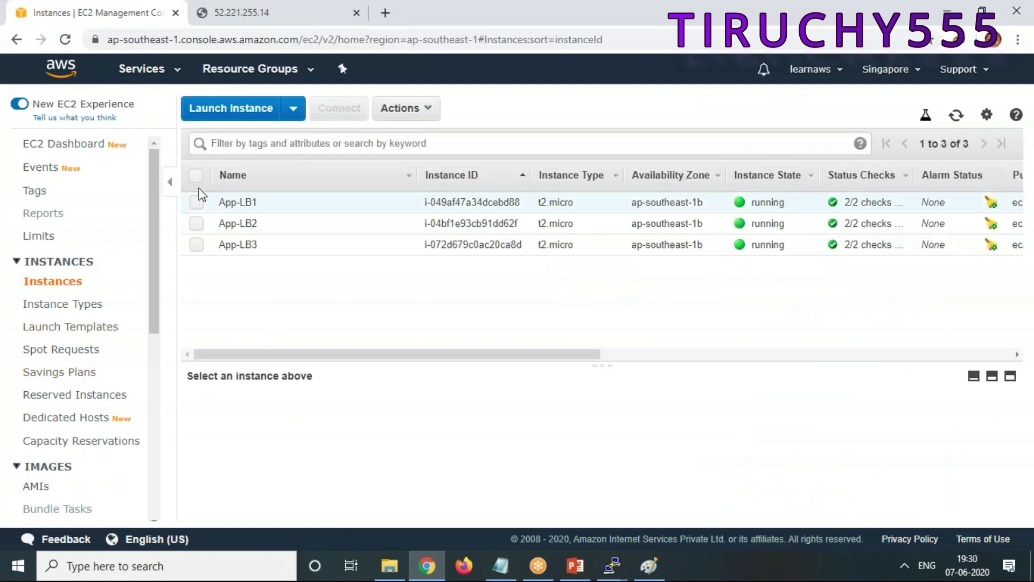
{"action": "scroll", "coordinate": [58, 418], "scroll_direction": "down", "scroll_amount": 4}
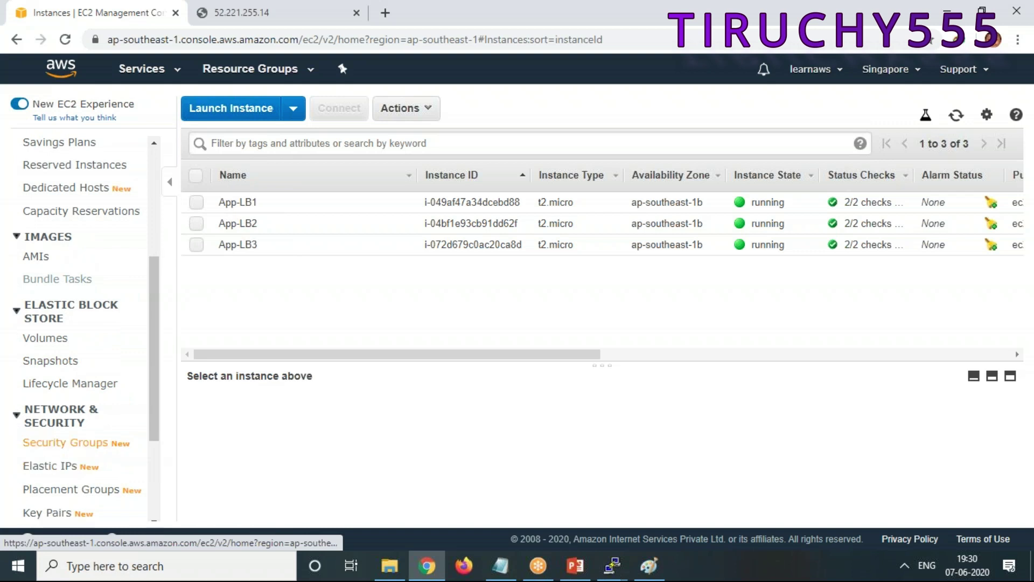
{"action": "scroll", "coordinate": [75, 444], "scroll_direction": "down", "scroll_amount": 3}
{"action": "left_click", "coordinate": [82, 424]}
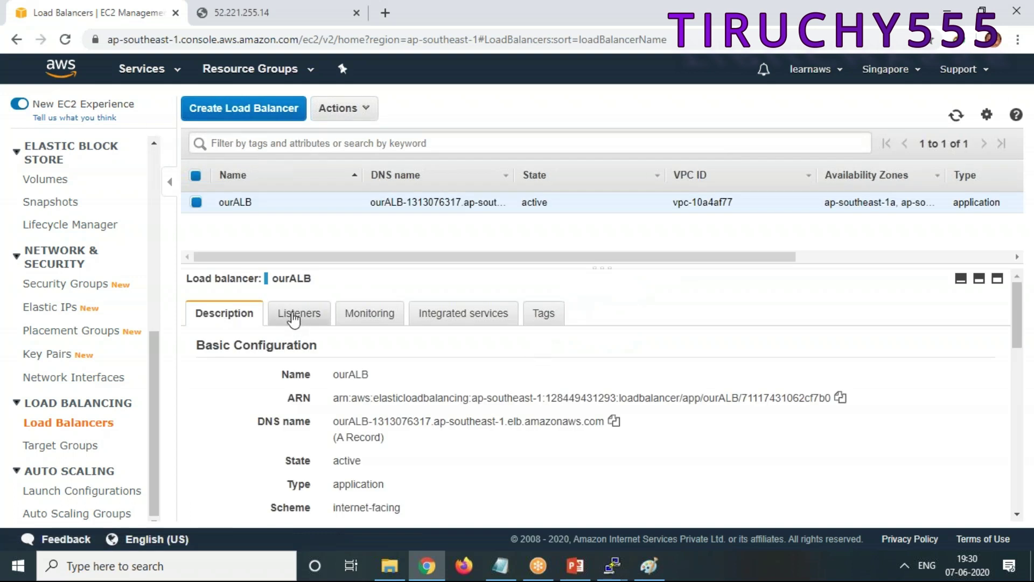
Step: Look through the listeners, monitoring, integrated services and tags of load balancer ourALB
{"action": "left_click", "coordinate": [294, 317]}
{"action": "left_click", "coordinate": [359, 316]}
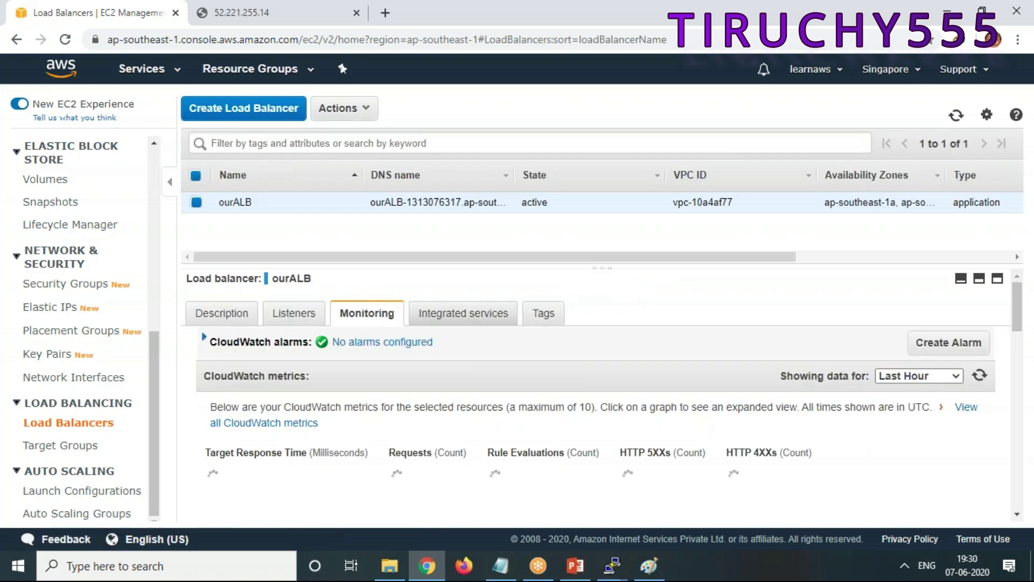
{"action": "left_click", "coordinate": [463, 313]}
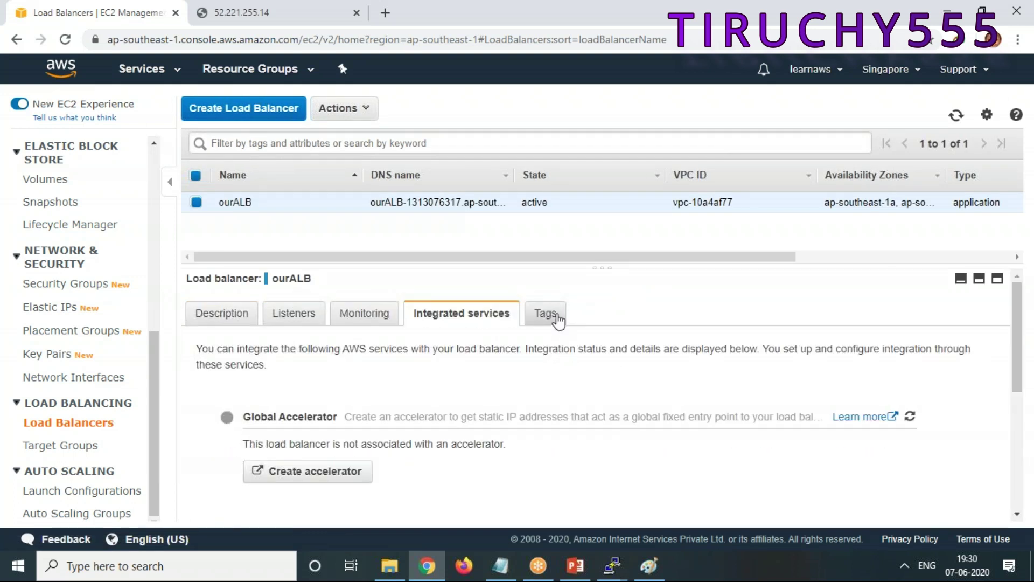
{"action": "left_click", "coordinate": [557, 319]}
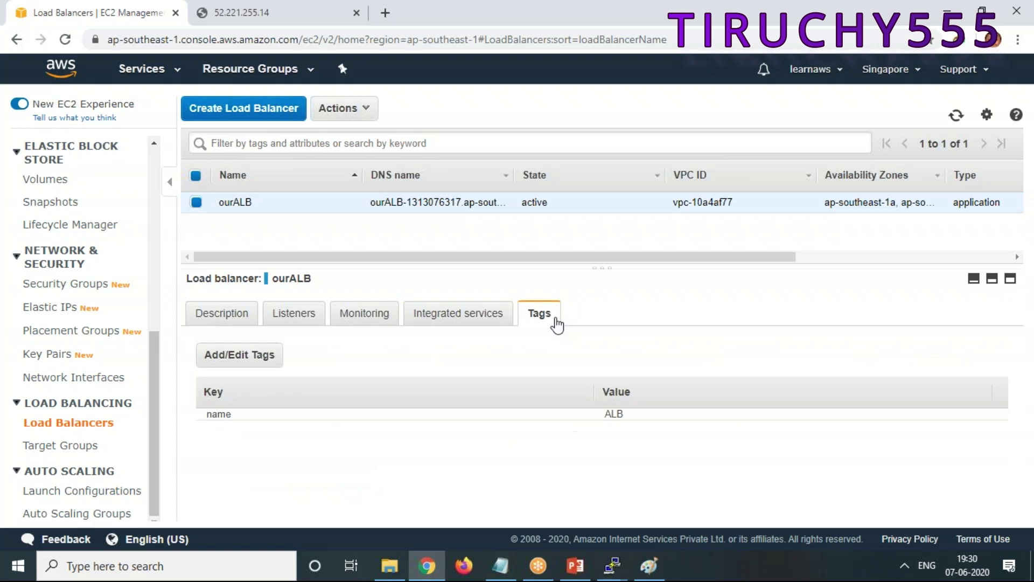
Step: Open target group ALB-TG with an enlarged details pane and check its registered targets and description
{"action": "left_click", "coordinate": [62, 448]}
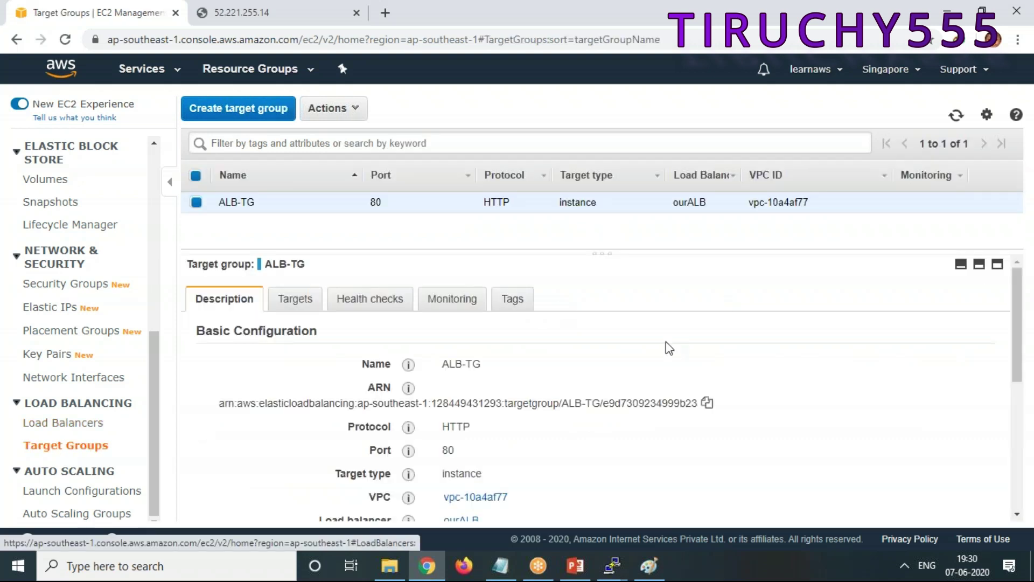
{"action": "left_click_drag", "start_coordinate": [598, 252], "coordinate": [608, 226]}
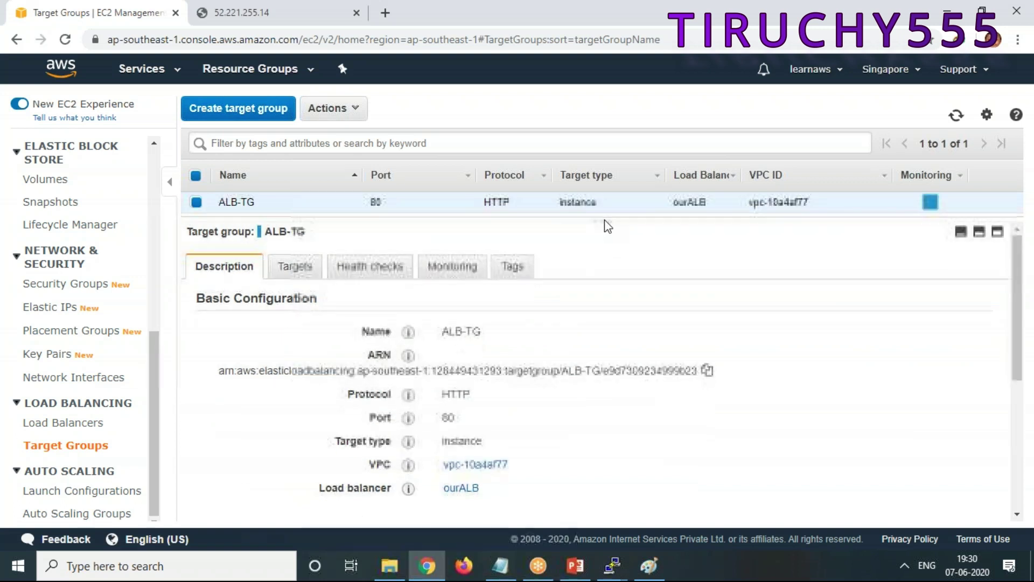
{"action": "left_click", "coordinate": [284, 268]}
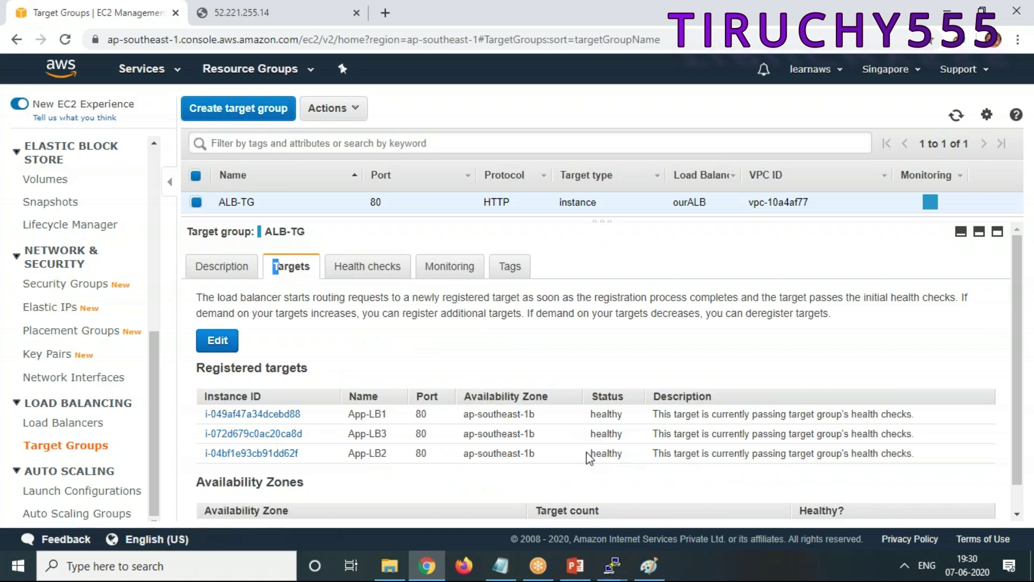
{"action": "left_click", "coordinate": [216, 271]}
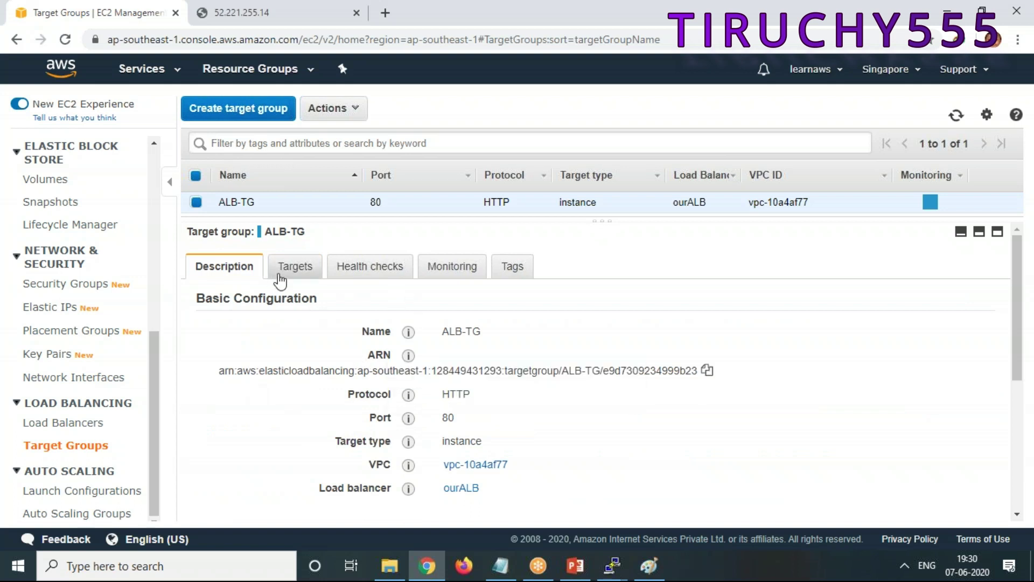
Step: Copy the DNS name from ourALB's description and load that address in the second browser tab
{"action": "left_click", "coordinate": [71, 426]}
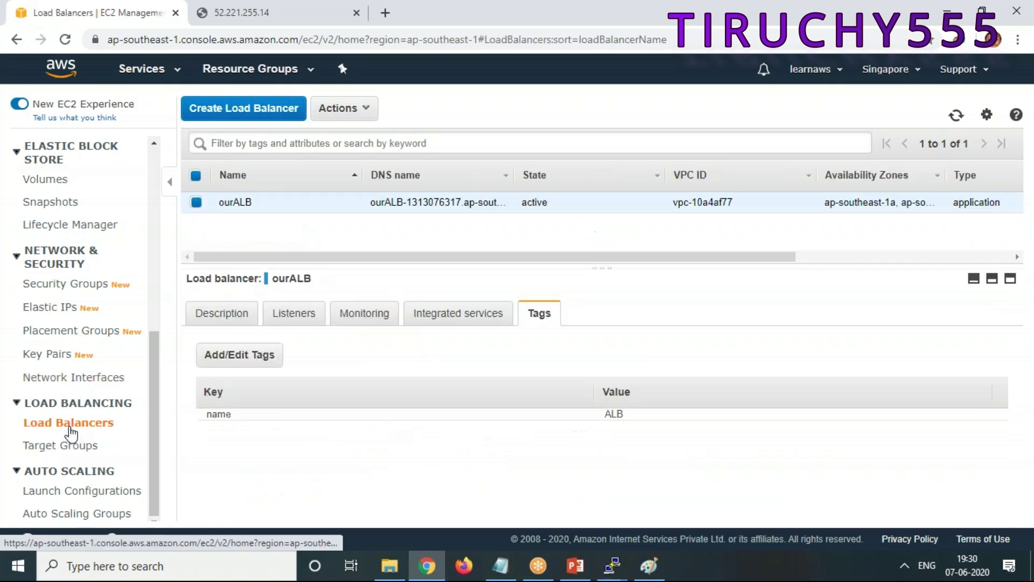
{"action": "left_click", "coordinate": [218, 318]}
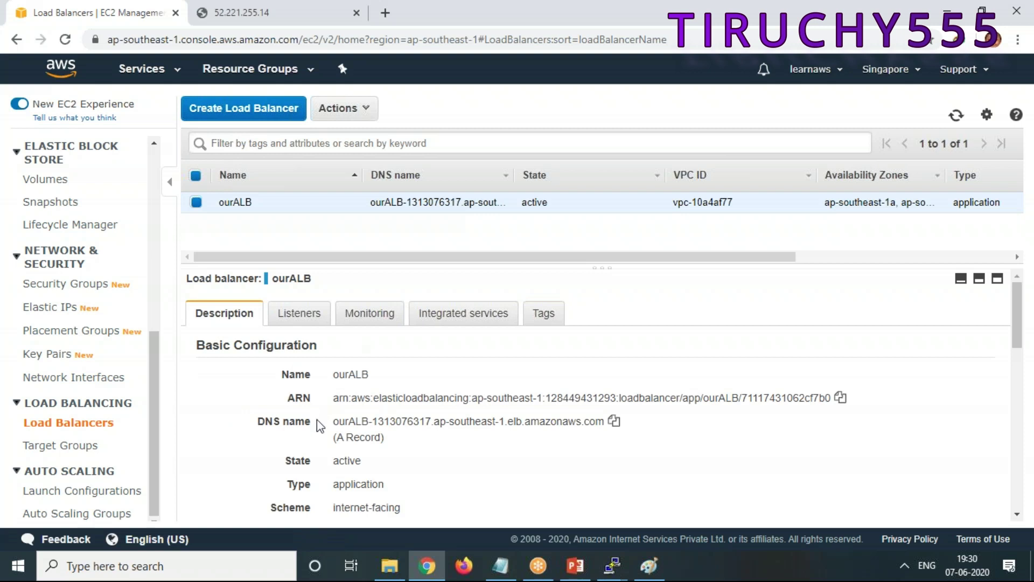
{"action": "left_click_drag", "start_coordinate": [335, 421], "coordinate": [607, 421]}
{"action": "key", "text": "ctrl+c"}
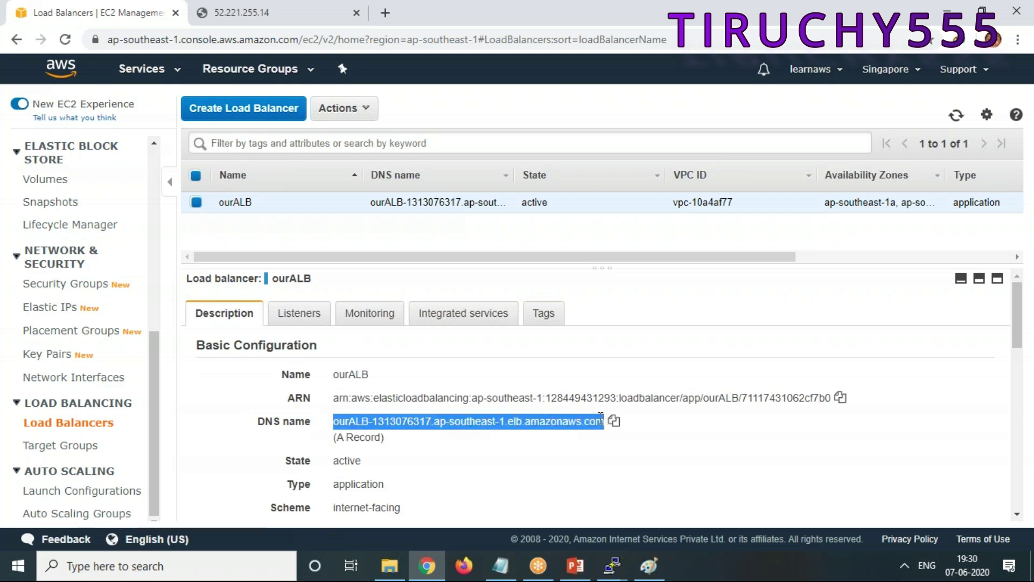
{"action": "left_click", "coordinate": [209, 7]}
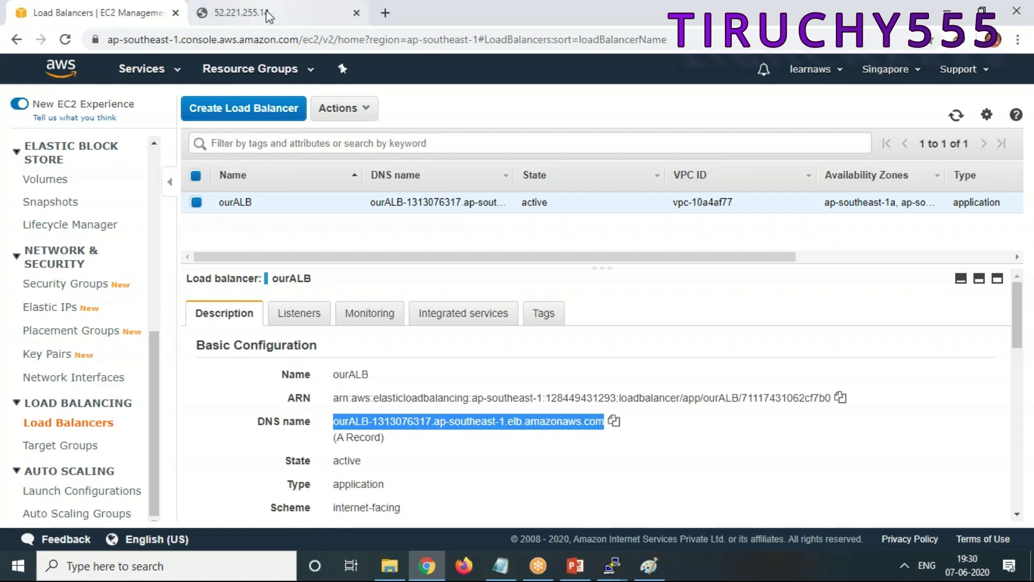
{"action": "left_click", "coordinate": [262, 40]}
{"action": "key", "text": "ctrl+v"}
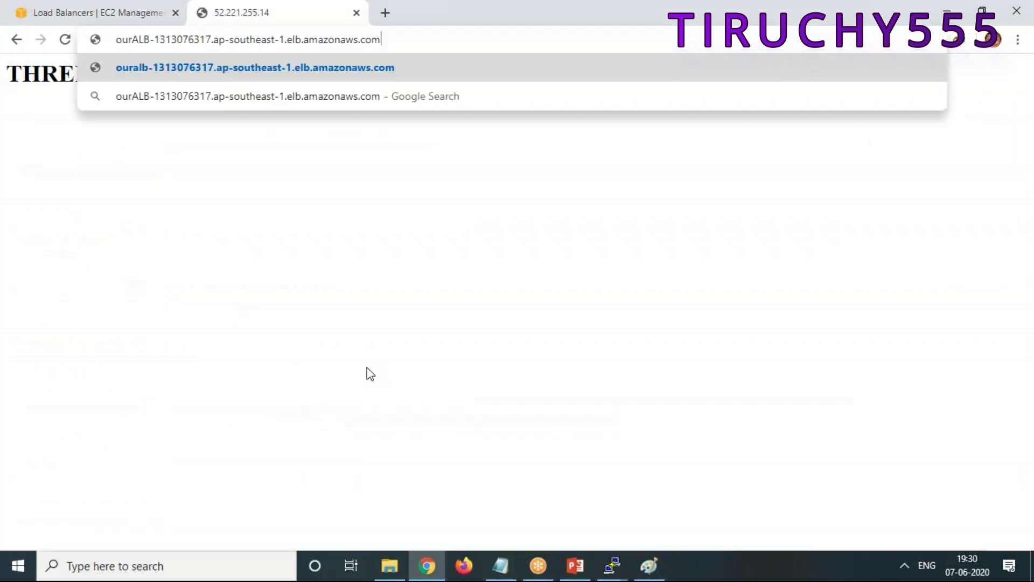
{"action": "key", "text": "Return"}
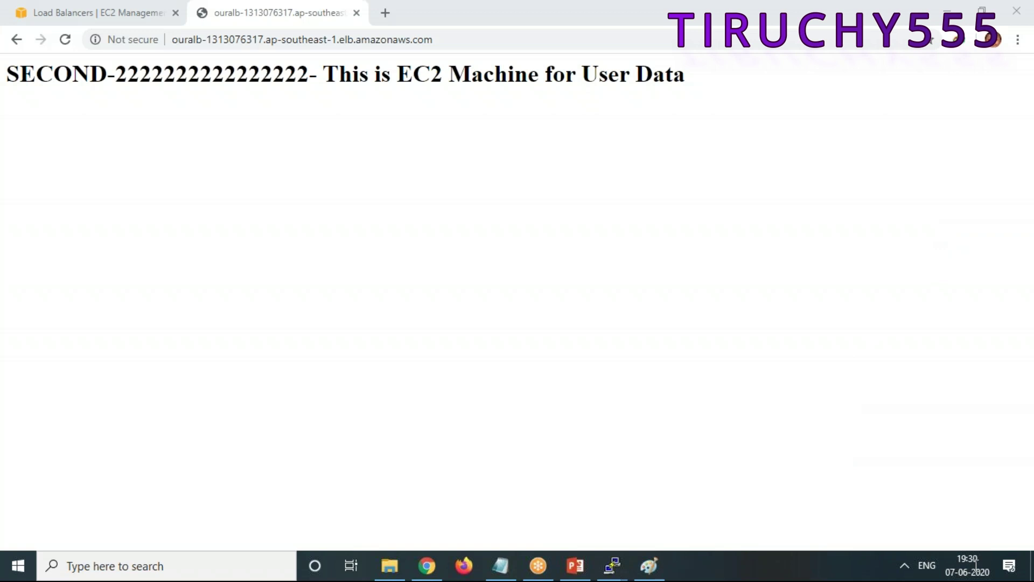
Step: Reload the load balancer's web page six times to check which server answers each request
{"action": "right_click", "coordinate": [263, 172]}
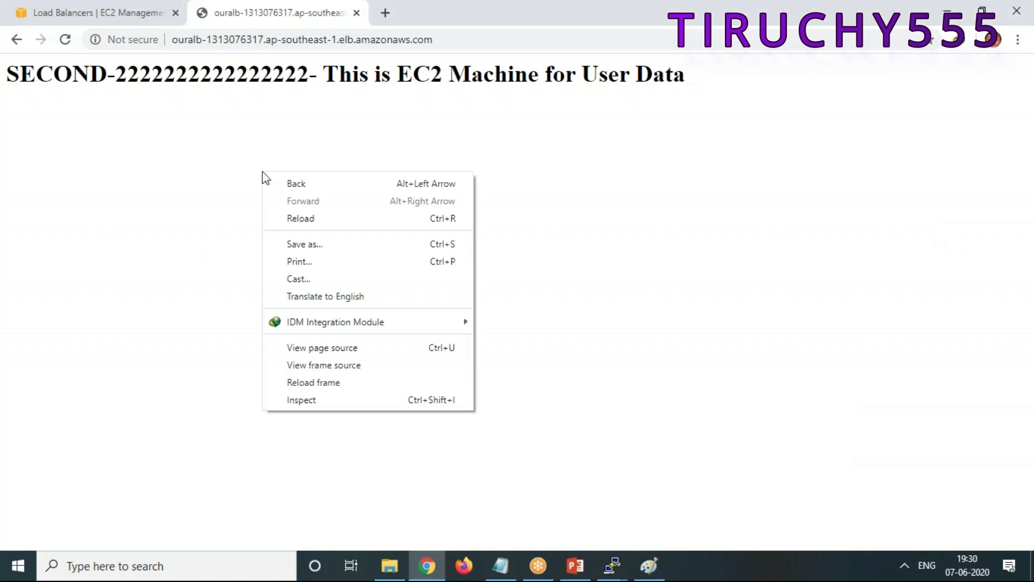
{"action": "left_click", "coordinate": [305, 220]}
{"action": "right_click", "coordinate": [343, 130]}
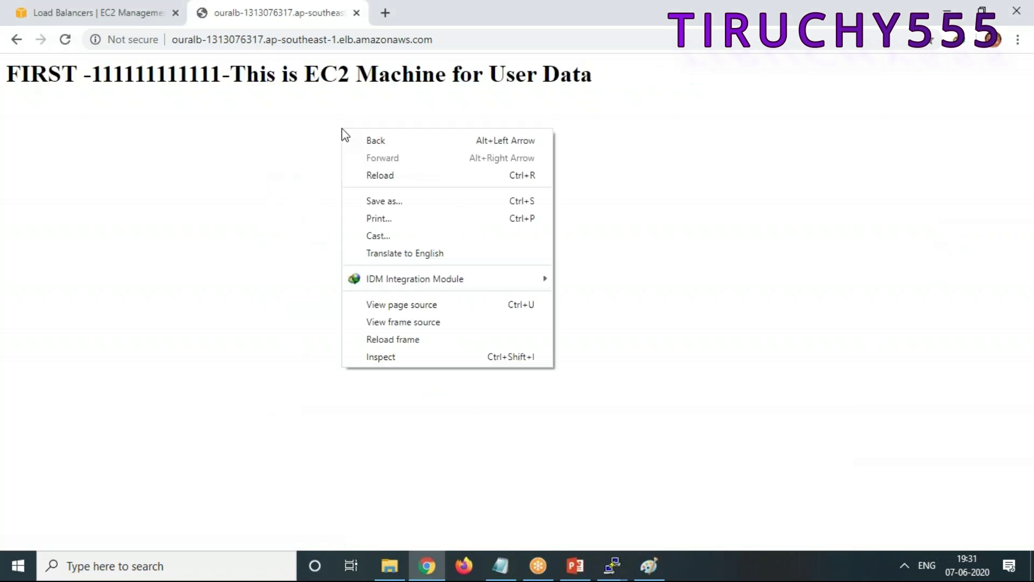
{"action": "left_click", "coordinate": [393, 181]}
{"action": "right_click", "coordinate": [340, 207]}
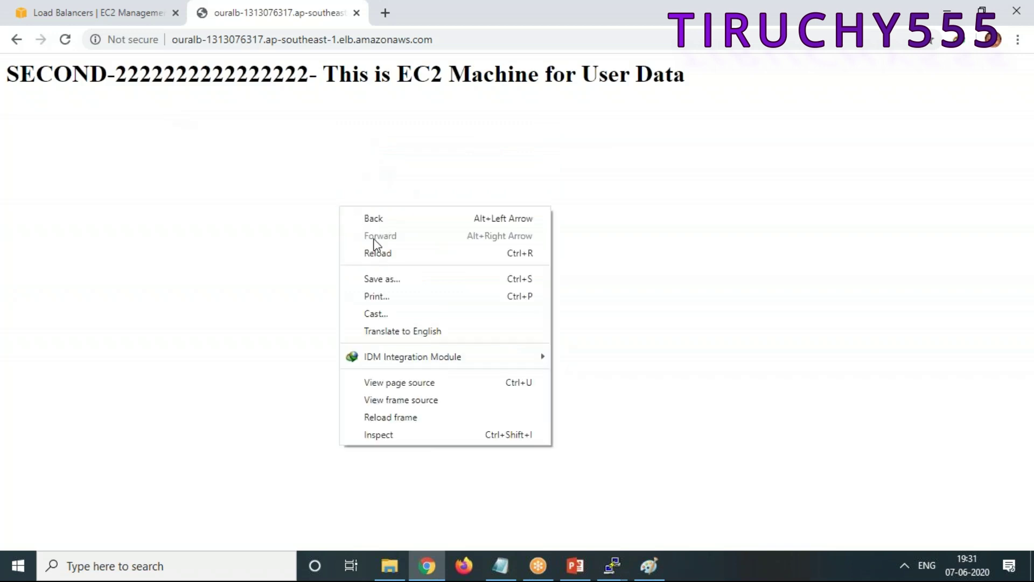
{"action": "left_click", "coordinate": [379, 251]}
{"action": "right_click", "coordinate": [379, 199]}
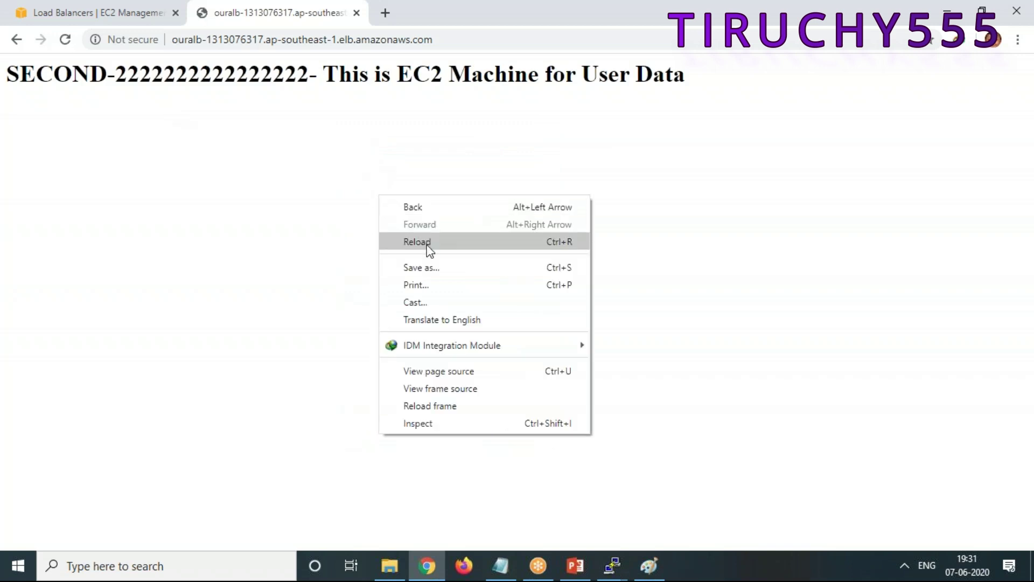
{"action": "left_click", "coordinate": [428, 250]}
{"action": "right_click", "coordinate": [433, 211]}
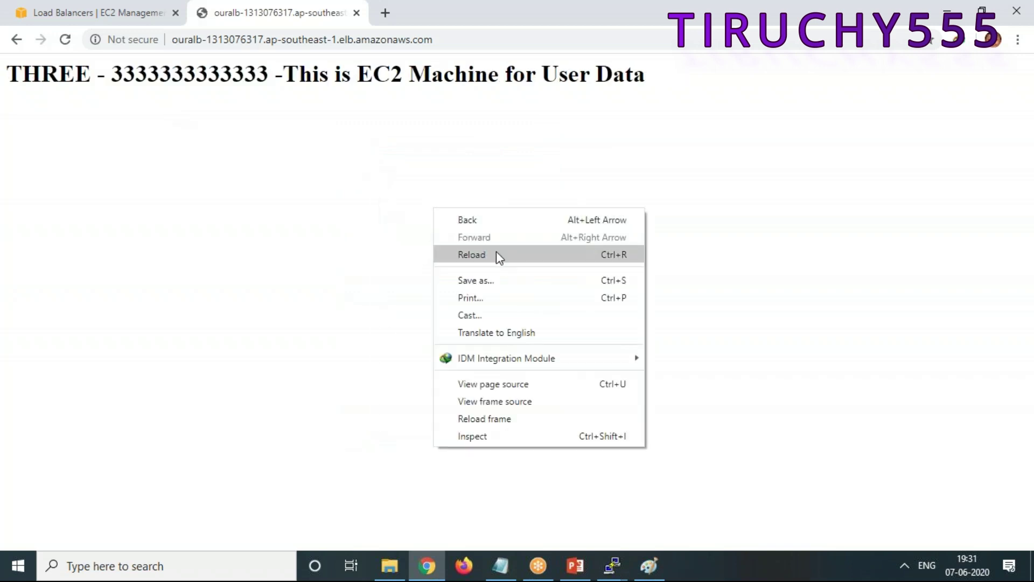
{"action": "left_click", "coordinate": [496, 252]}
{"action": "right_click", "coordinate": [479, 215]}
{"action": "left_click", "coordinate": [515, 253]}
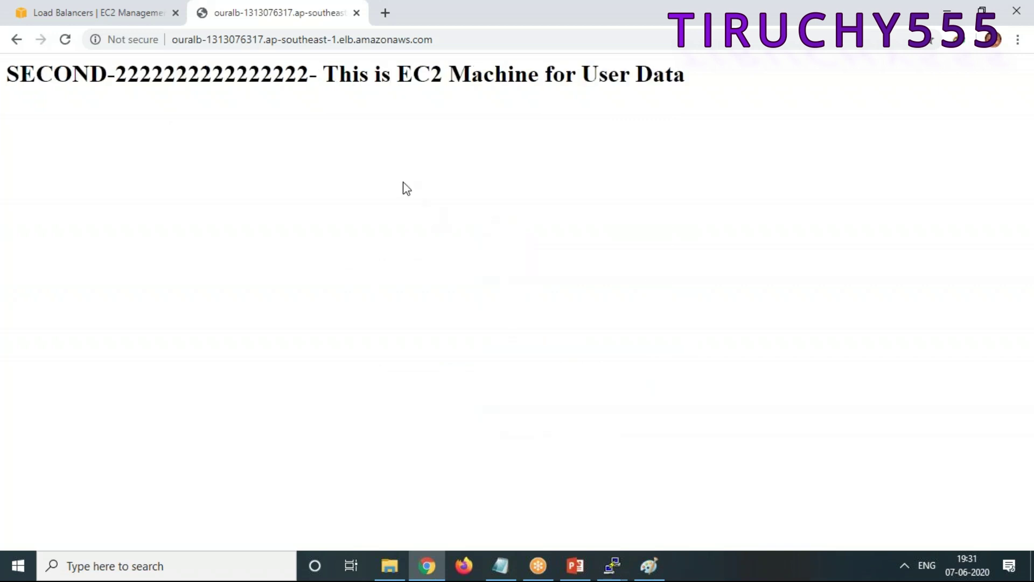
Step: Reload the load balancer's page repeatedly to check which EC2 machine answers each request
{"action": "right_click", "coordinate": [401, 184]}
{"action": "left_click", "coordinate": [480, 230]}
{"action": "right_click", "coordinate": [472, 189]}
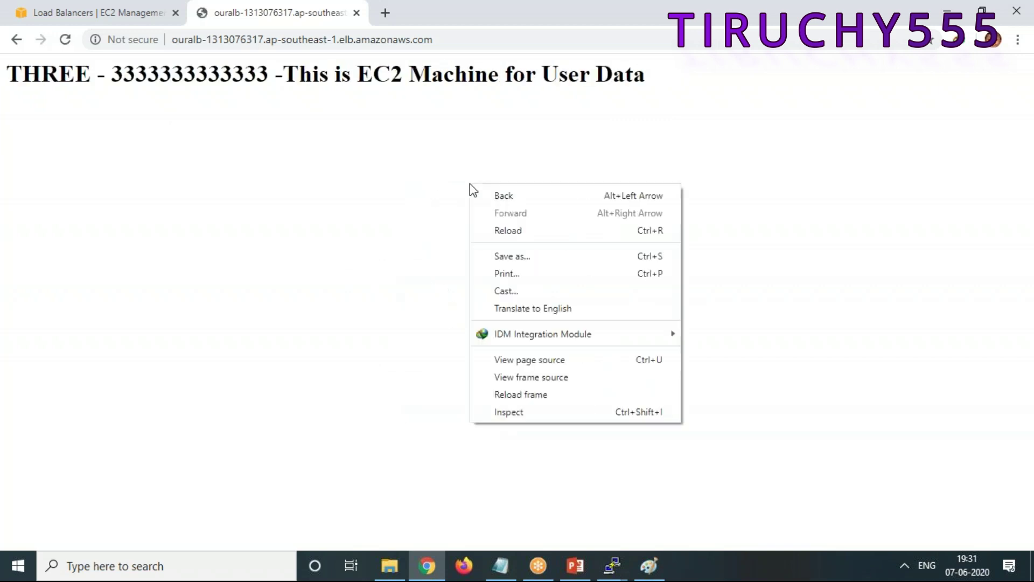
{"action": "left_click", "coordinate": [501, 232]}
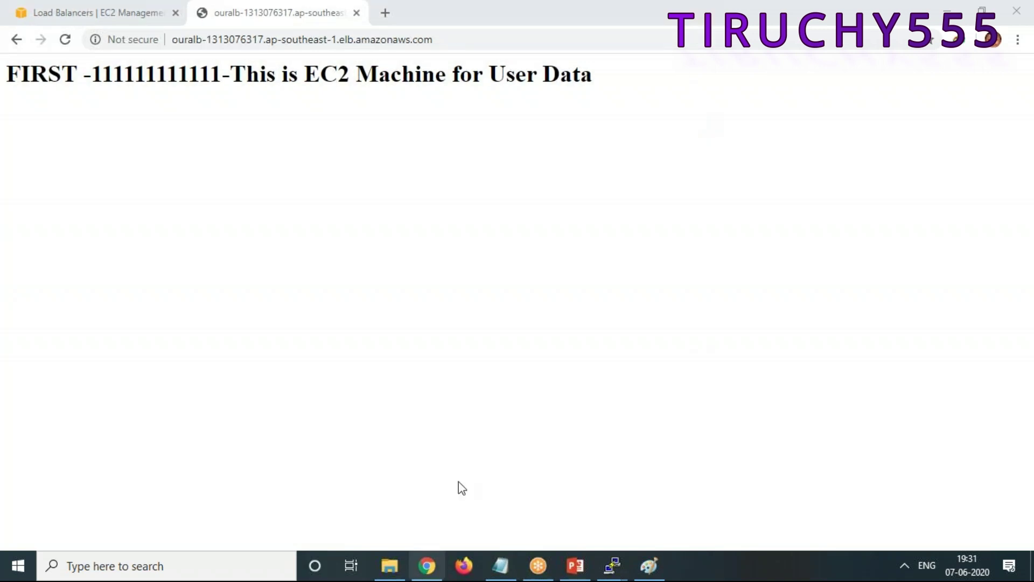
Step: Bring up the Notepad notes and read the part about accessing the machines only through the load balancer
{"action": "left_click", "coordinate": [492, 572]}
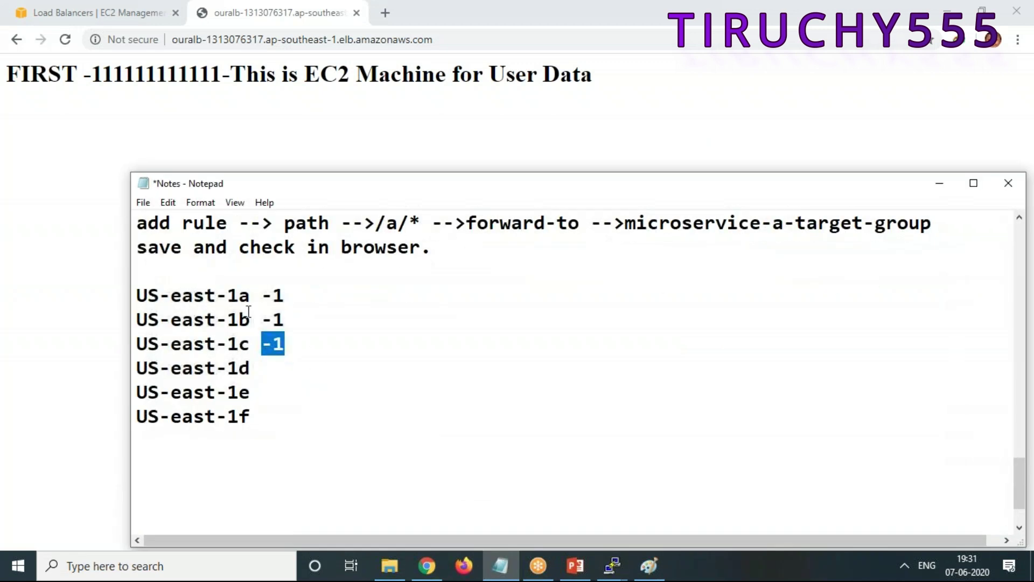
{"action": "scroll", "coordinate": [489, 348], "scroll_direction": "up", "scroll_amount": 8}
{"action": "scroll", "coordinate": [489, 348], "scroll_direction": "up", "scroll_amount": 9}
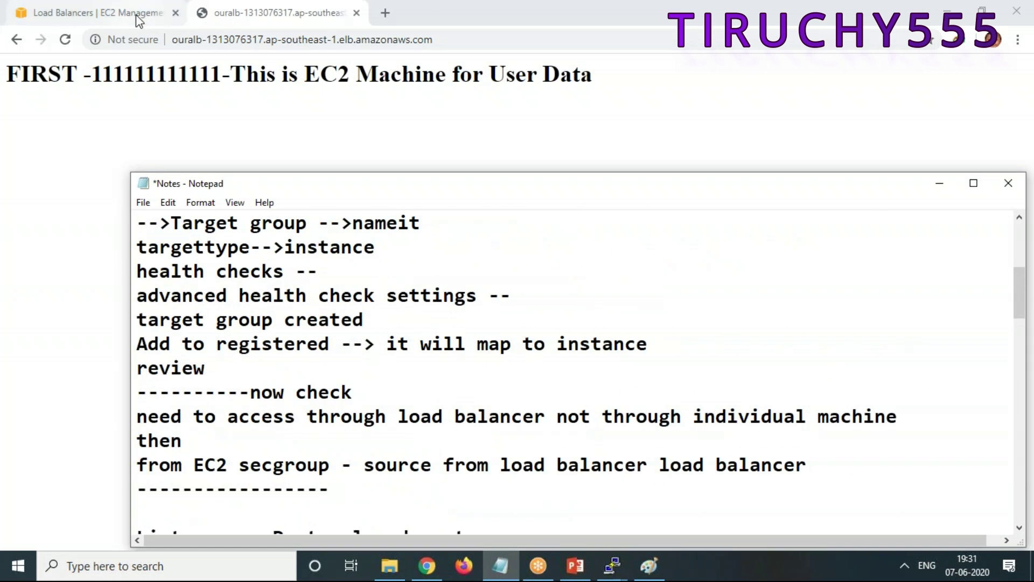
Step: Return to the EC2 console and open the list of running instances from the dashboard
{"action": "left_click", "coordinate": [97, 13]}
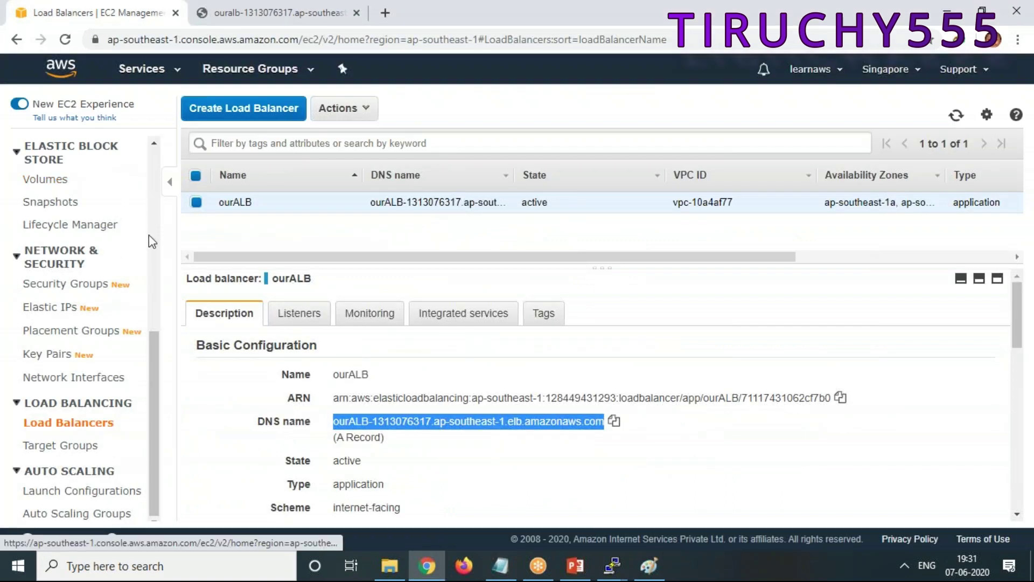
{"action": "scroll", "coordinate": [43, 145], "scroll_direction": "up", "scroll_amount": 6}
{"action": "left_click", "coordinate": [46, 144]}
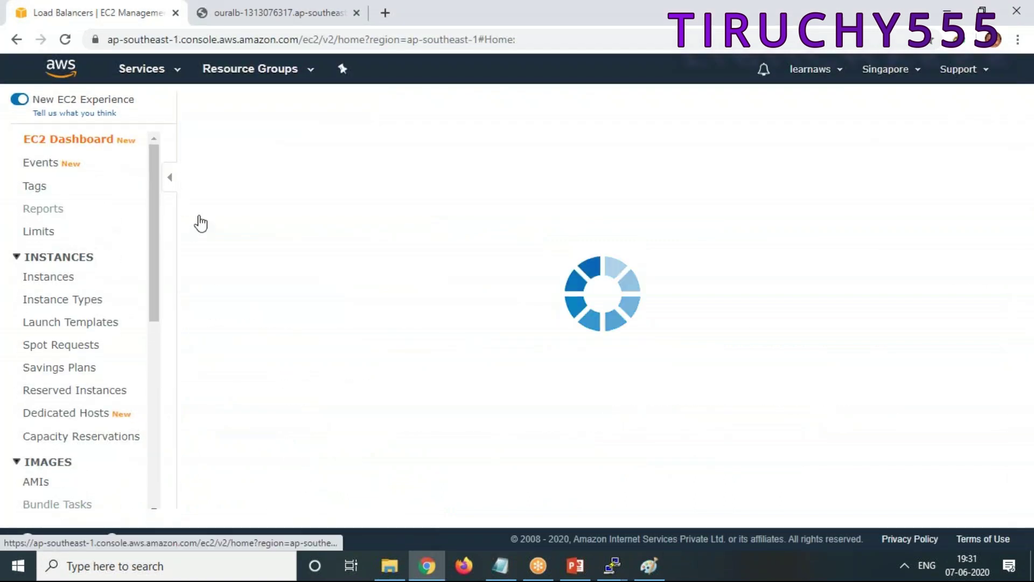
{"action": "left_click", "coordinate": [282, 298]}
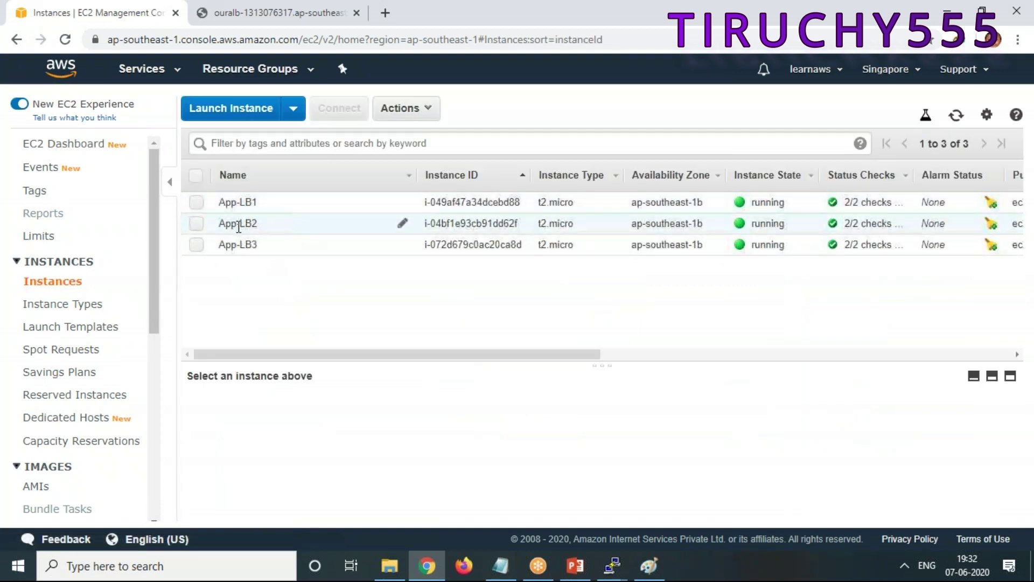
Step: Copy the IPv4 public IP of instance App-LB1 and load it in a new browser tab
{"action": "left_click", "coordinate": [197, 205]}
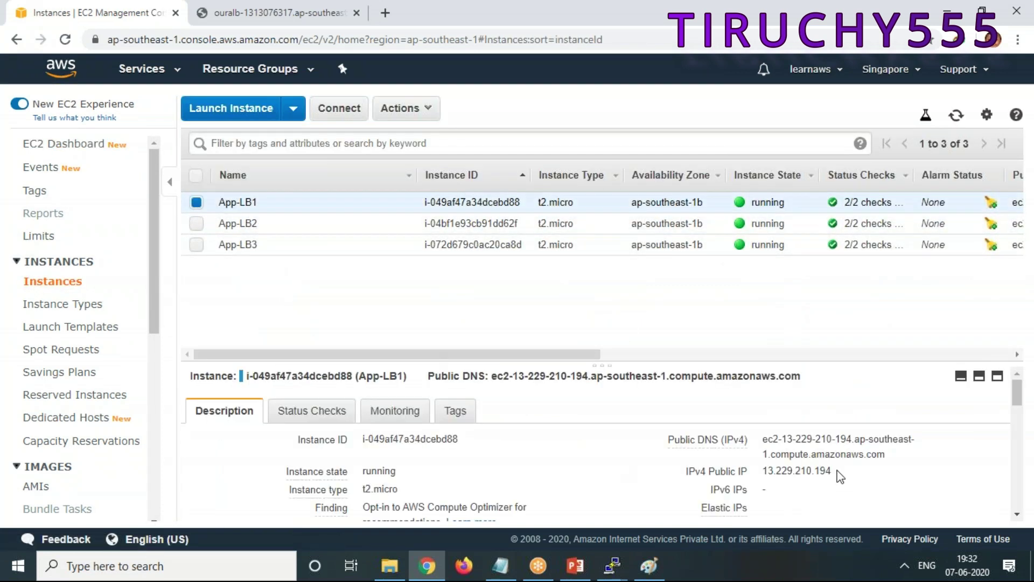
{"action": "left_click_drag", "start_coordinate": [832, 471], "coordinate": [747, 477]}
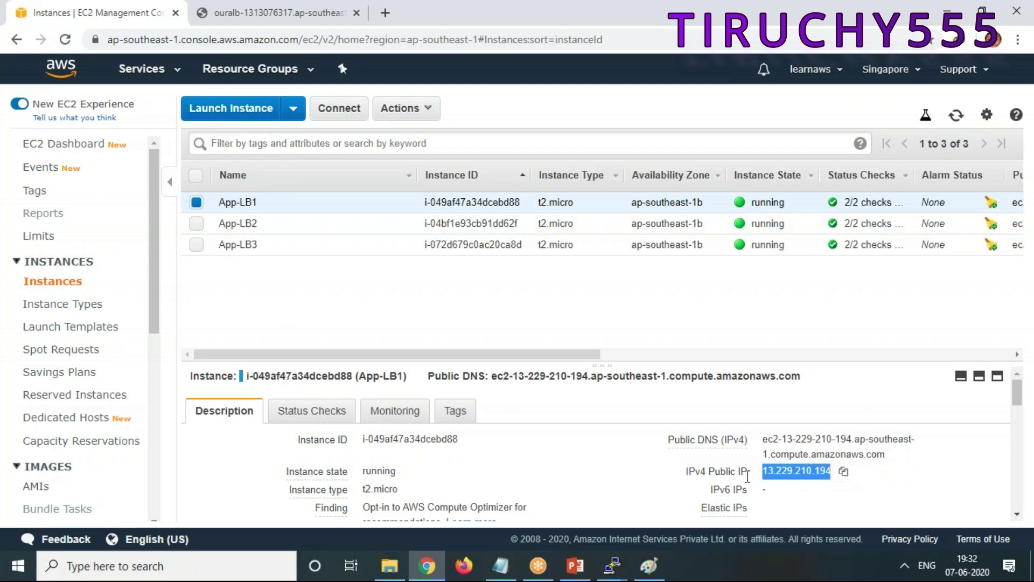
{"action": "right_click", "coordinate": [790, 461]}
{"action": "left_click", "coordinate": [834, 366]}
{"action": "left_click", "coordinate": [279, 12]}
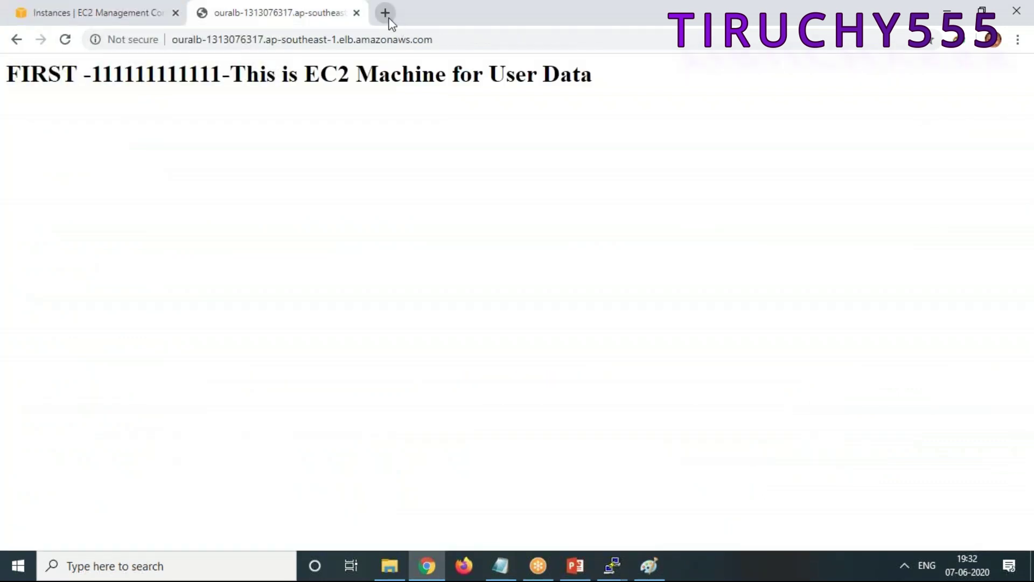
{"action": "left_click", "coordinate": [386, 13]}
{"action": "right_click", "coordinate": [199, 41]}
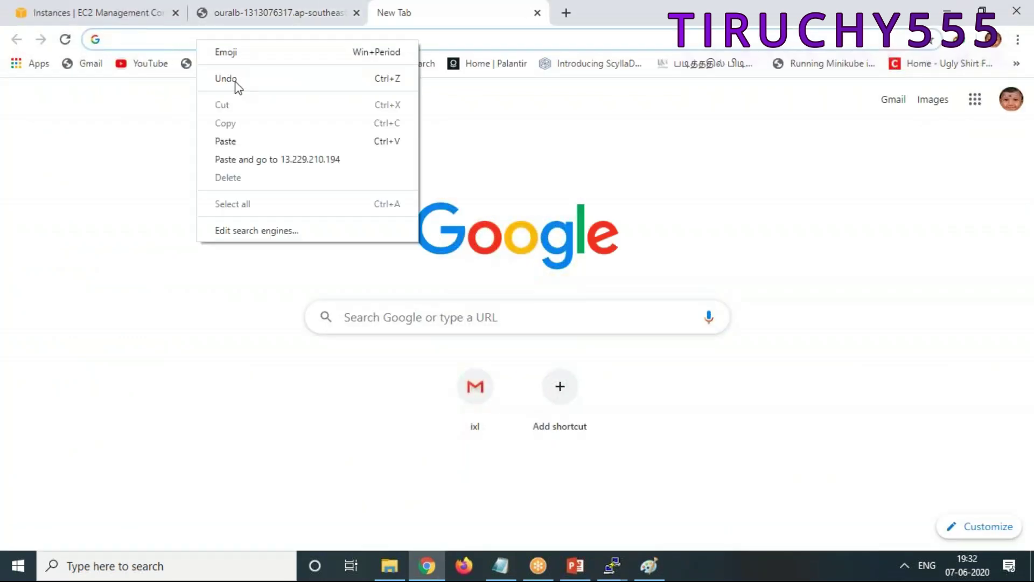
{"action": "left_click", "coordinate": [246, 134]}
{"action": "key", "text": "Return"}
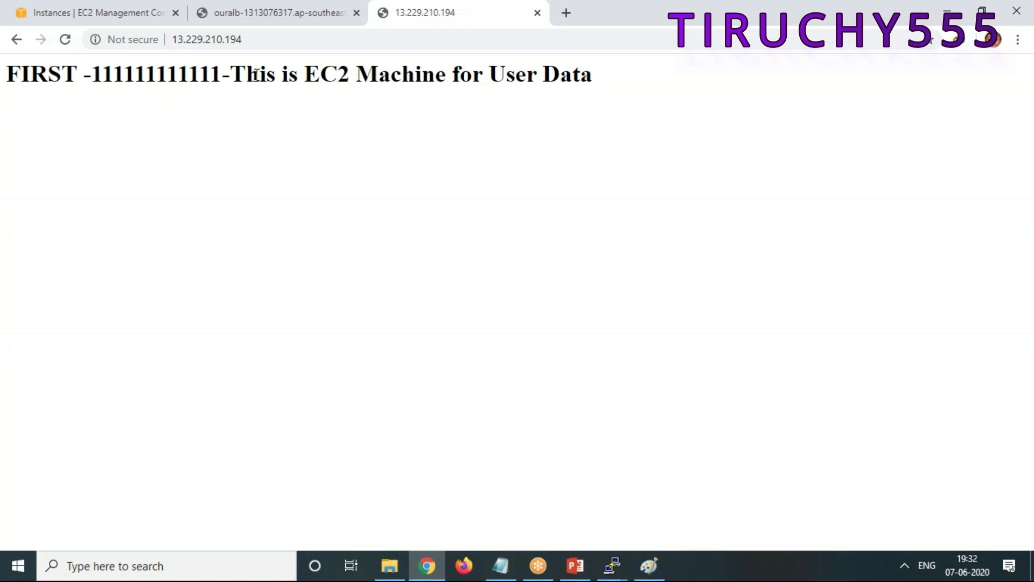
Step: Compare the load balancer page with App-LB1's direct IP page, reloading the direct page several times
{"action": "left_click", "coordinate": [120, 16]}
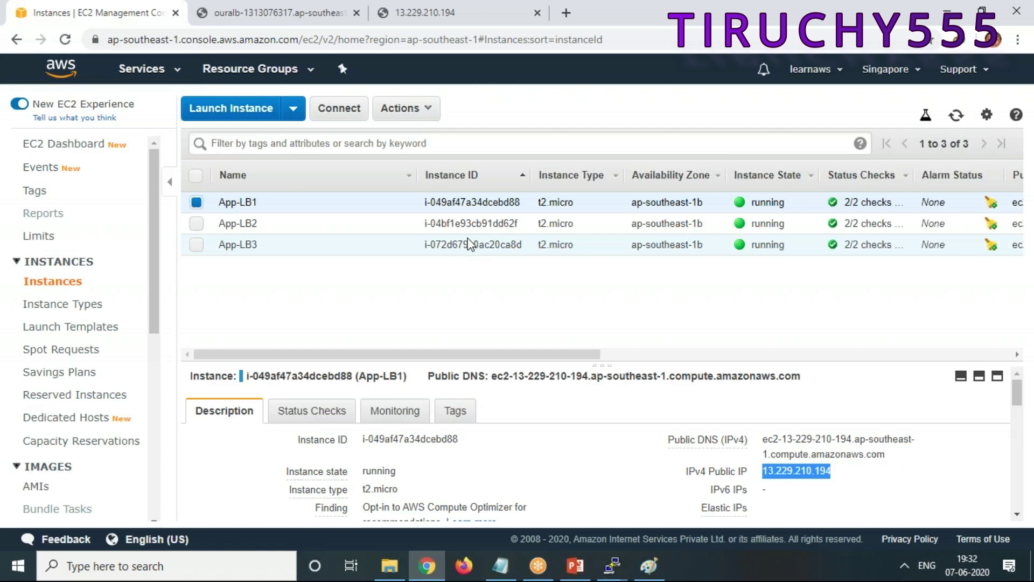
{"action": "left_click", "coordinate": [272, 12]}
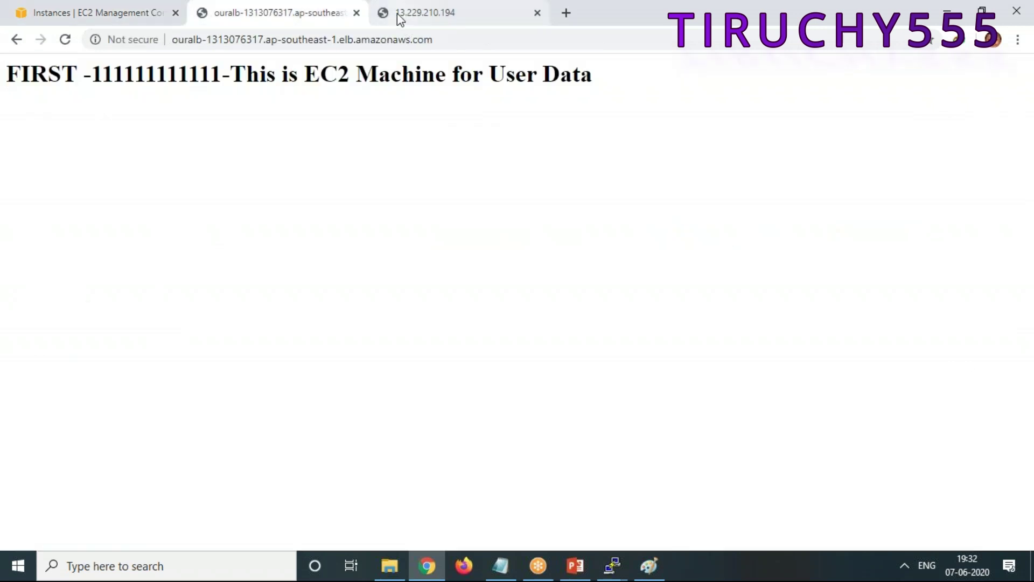
{"action": "left_click", "coordinate": [398, 15]}
{"action": "right_click", "coordinate": [226, 190]}
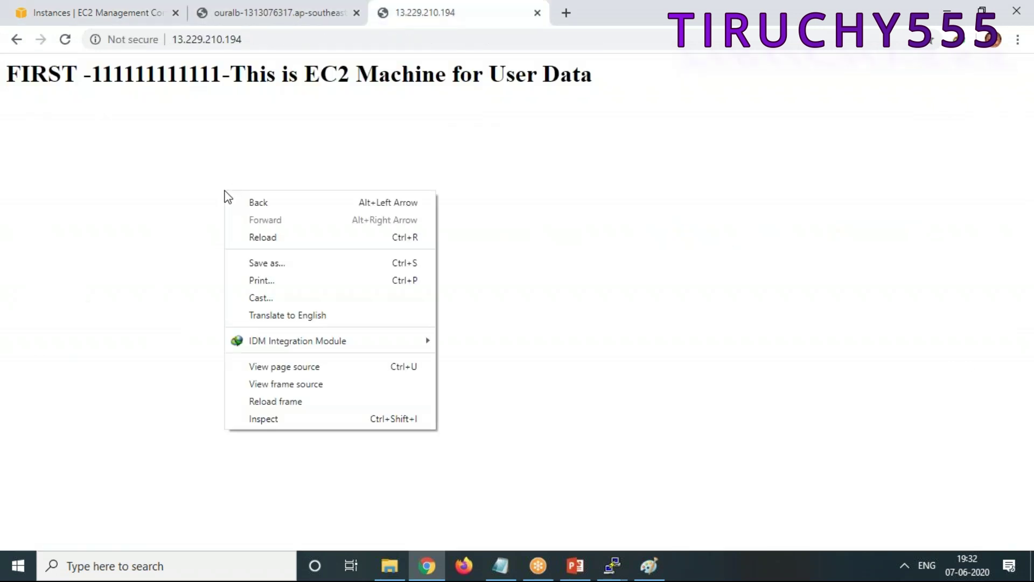
{"action": "left_click", "coordinate": [276, 240]}
{"action": "right_click", "coordinate": [276, 252]}
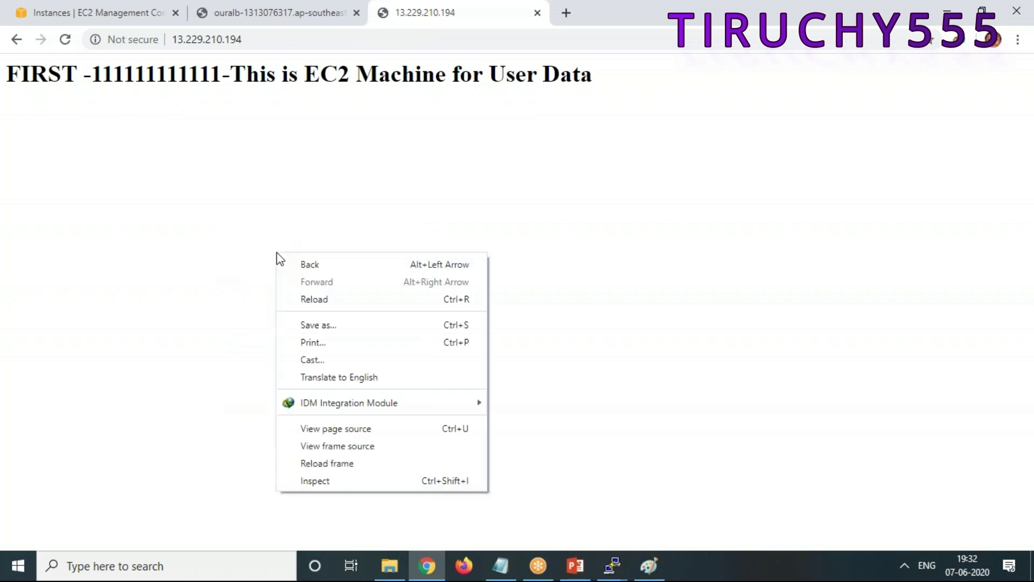
{"action": "left_click", "coordinate": [322, 301]}
{"action": "right_click", "coordinate": [295, 183]}
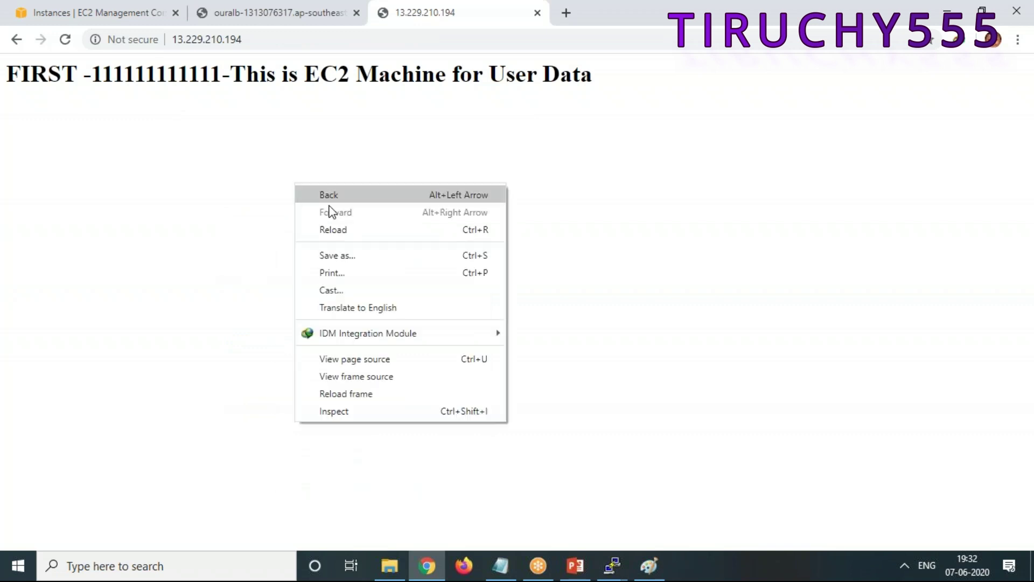
{"action": "left_click", "coordinate": [355, 231]}
{"action": "right_click", "coordinate": [353, 212]}
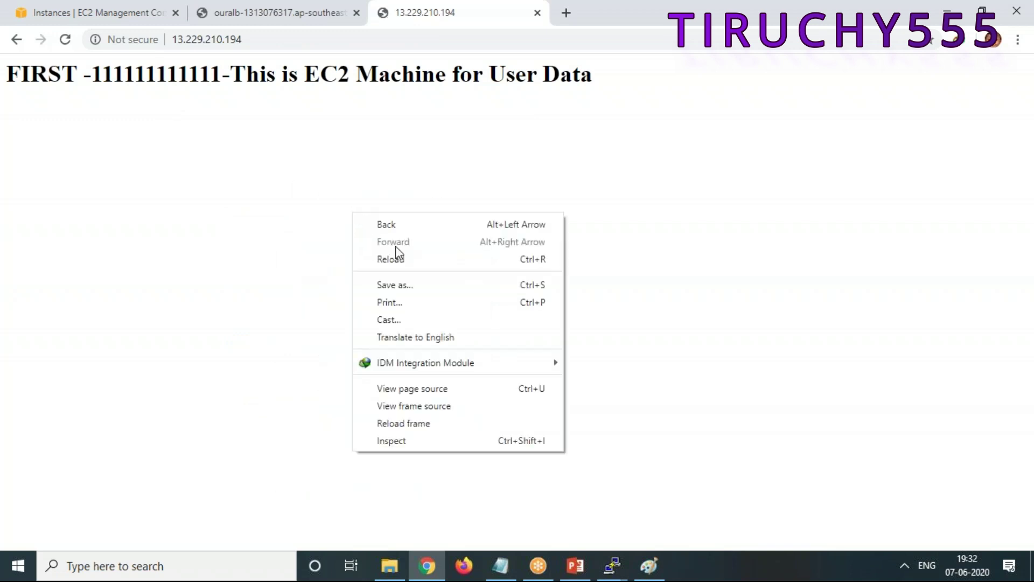
{"action": "left_click", "coordinate": [411, 257]}
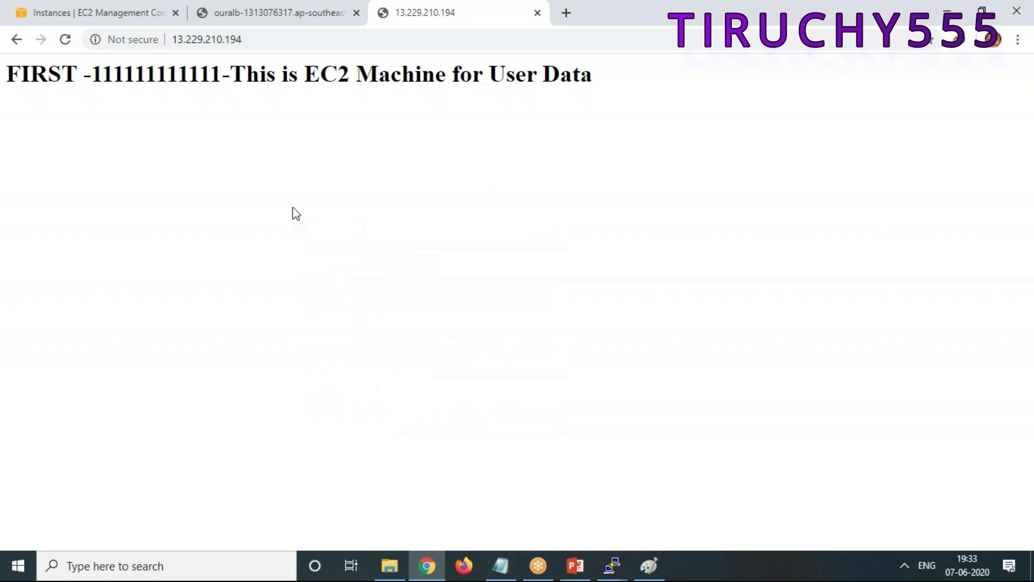
{"action": "right_click", "coordinate": [319, 168]}
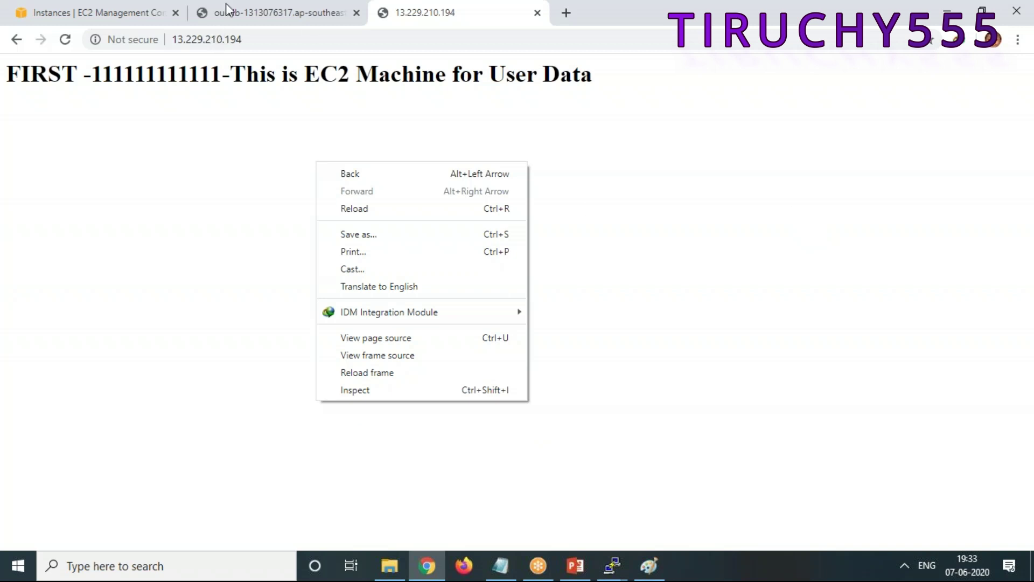
{"action": "left_click", "coordinate": [259, 11]}
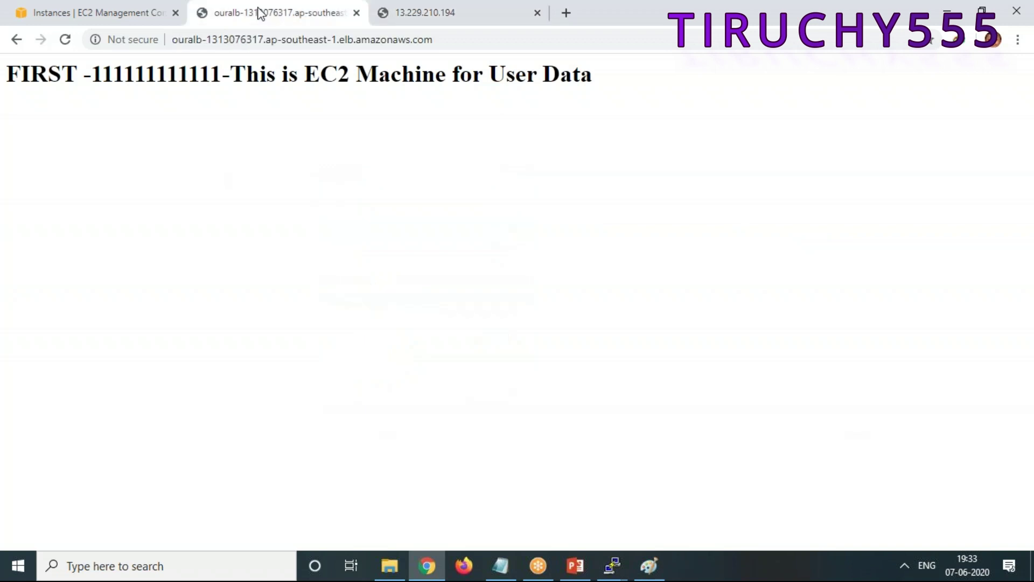
Step: Open the linux security group from App-LB1's instance details and start editing its inbound rules
{"action": "left_click", "coordinate": [77, 17]}
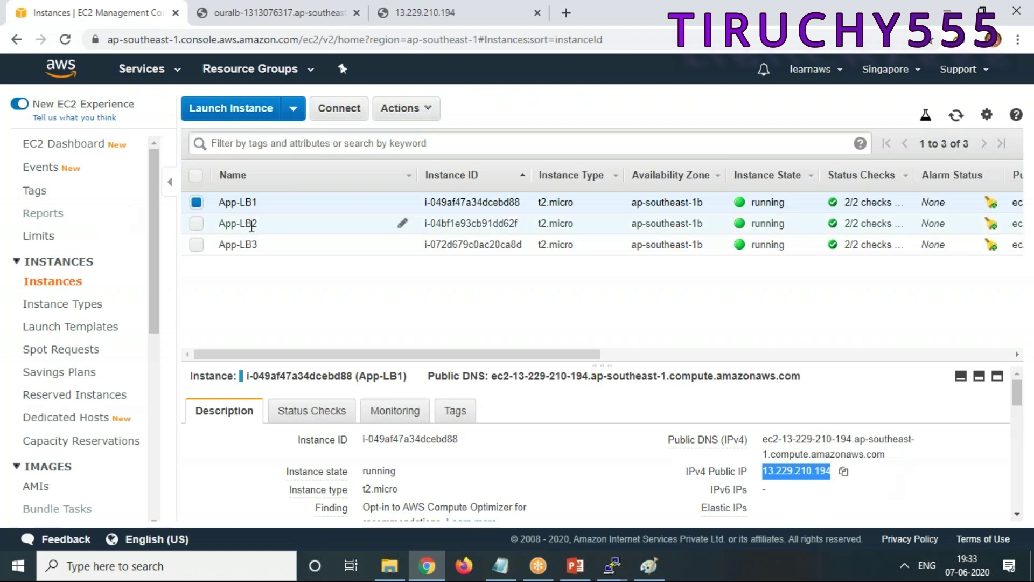
{"action": "scroll", "coordinate": [806, 490], "scroll_direction": "down", "scroll_amount": 5}
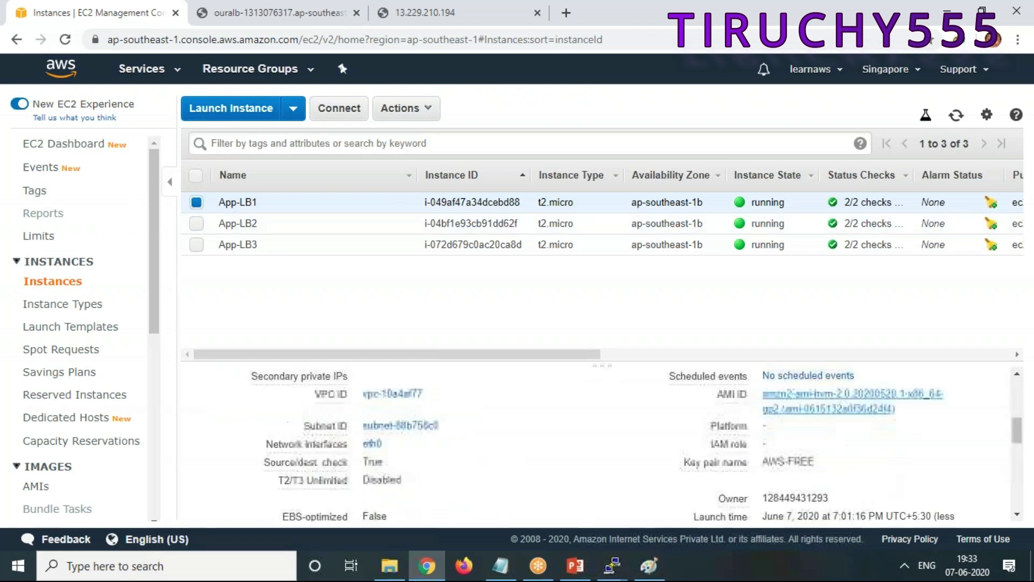
{"action": "scroll", "coordinate": [764, 431], "scroll_direction": "up", "scroll_amount": 4}
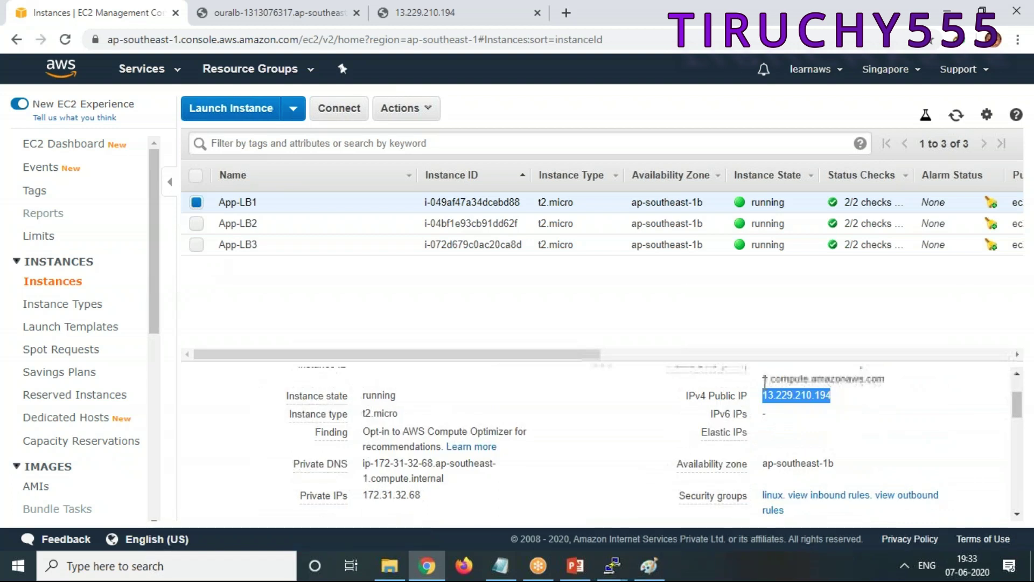
{"action": "scroll", "coordinate": [722, 410], "scroll_direction": "down", "scroll_amount": 1}
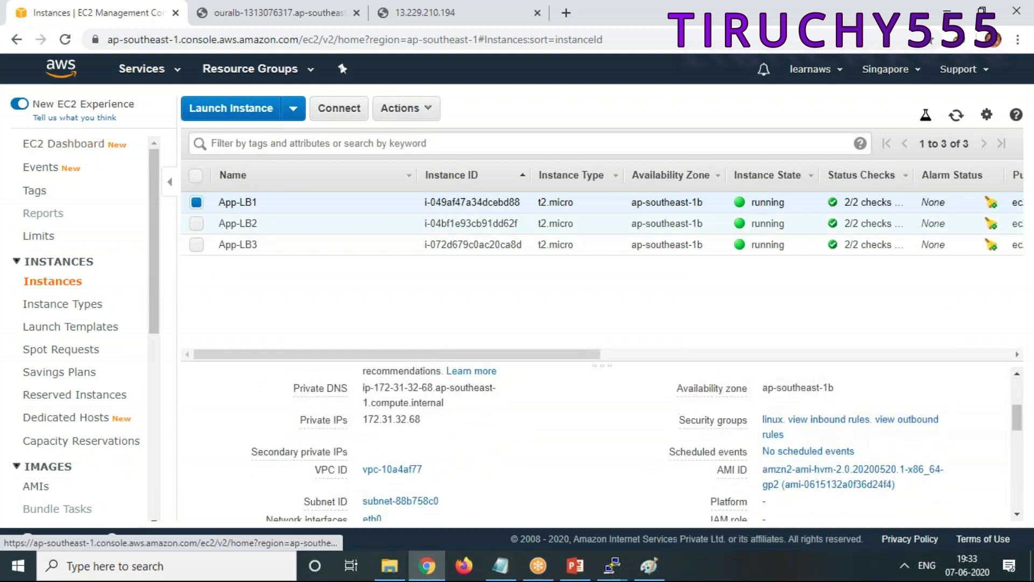
{"action": "left_click", "coordinate": [776, 423]}
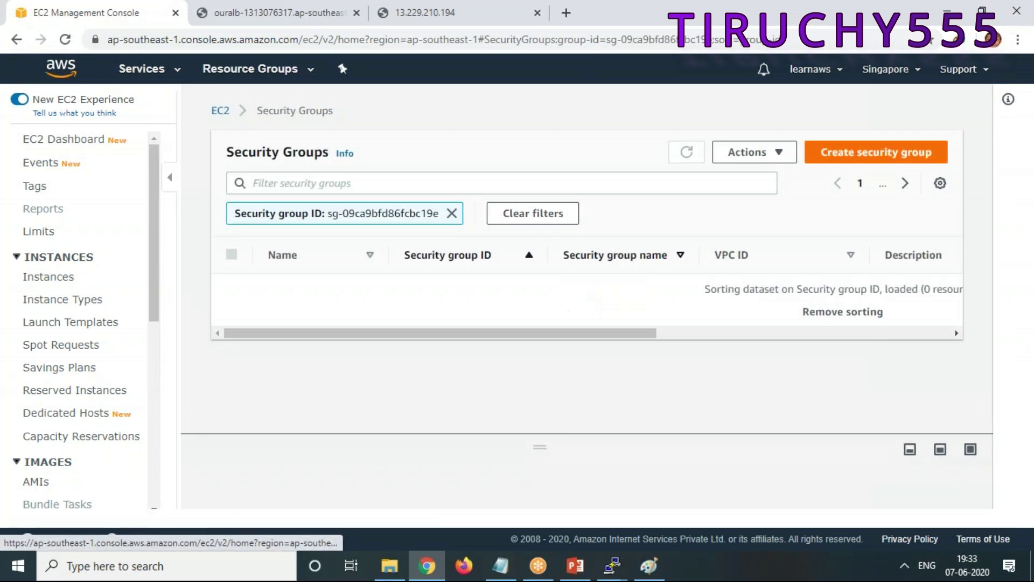
{"action": "left_click", "coordinate": [765, 155]}
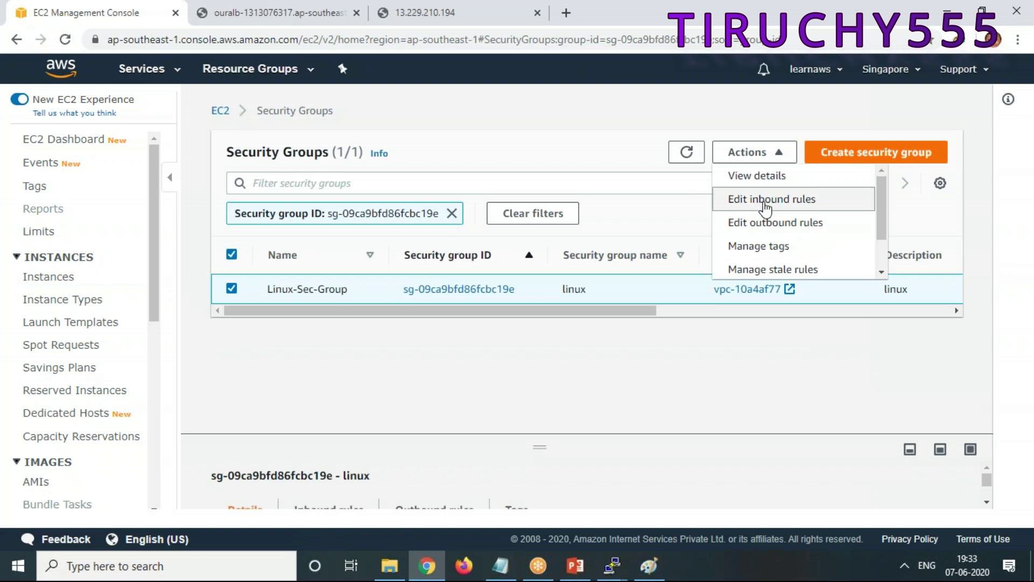
{"action": "left_click", "coordinate": [762, 200]}
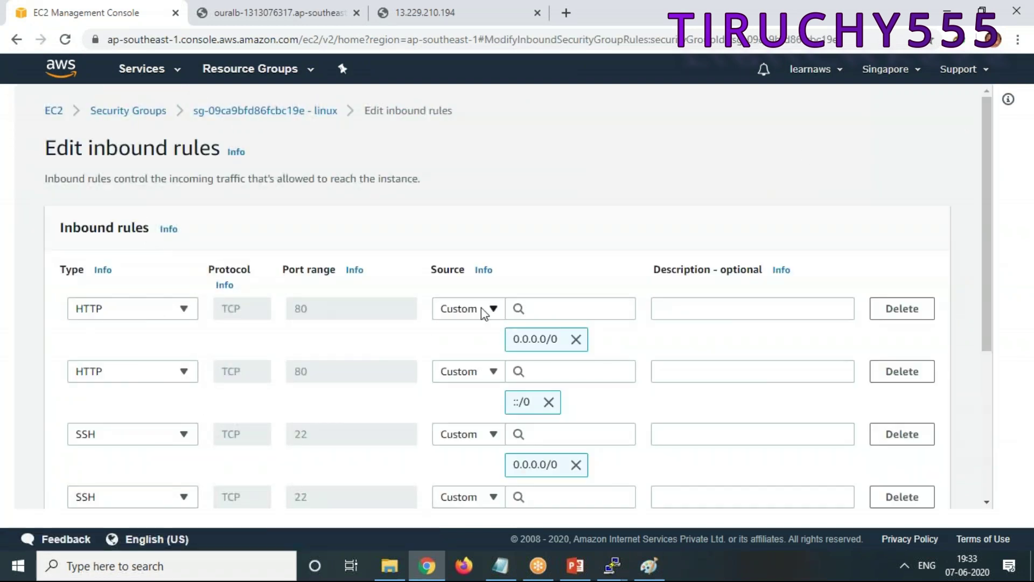
Step: Replace the 0.0.0.0/0 source of the first HTTP inbound rule with the ALB-SG security group
{"action": "left_click", "coordinate": [556, 311]}
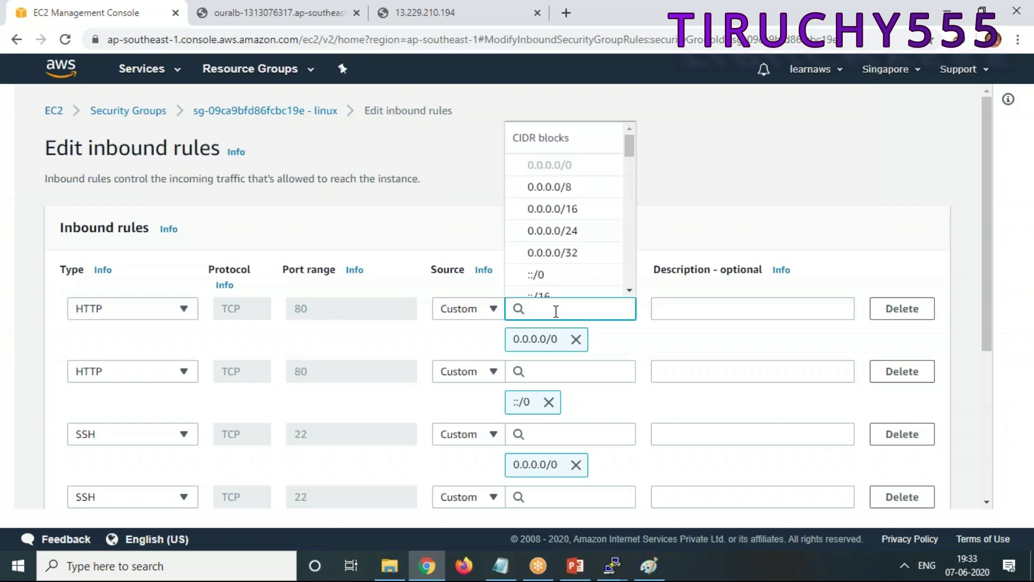
{"action": "type", "text": "AL"}
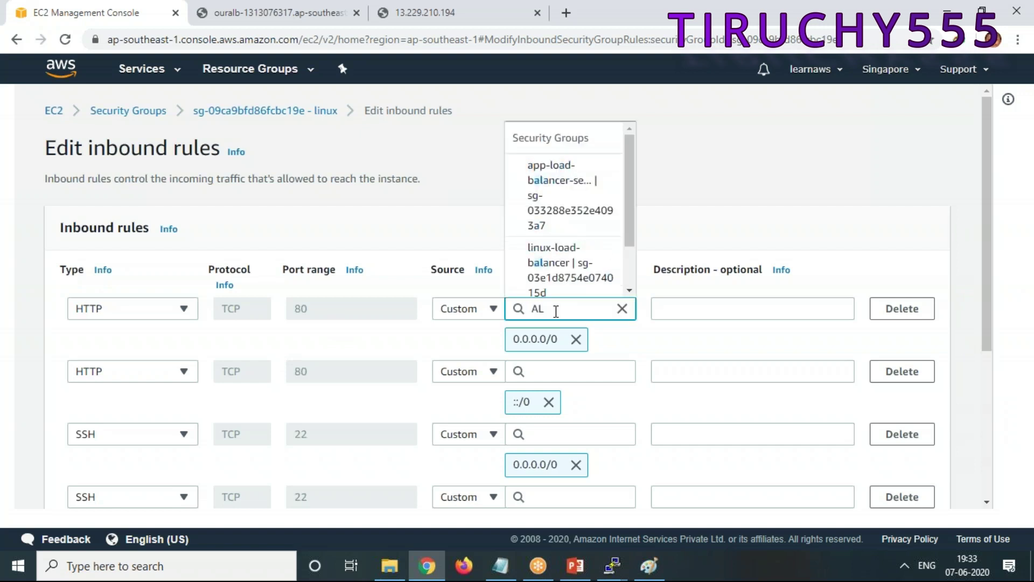
{"action": "type", "text": "B"}
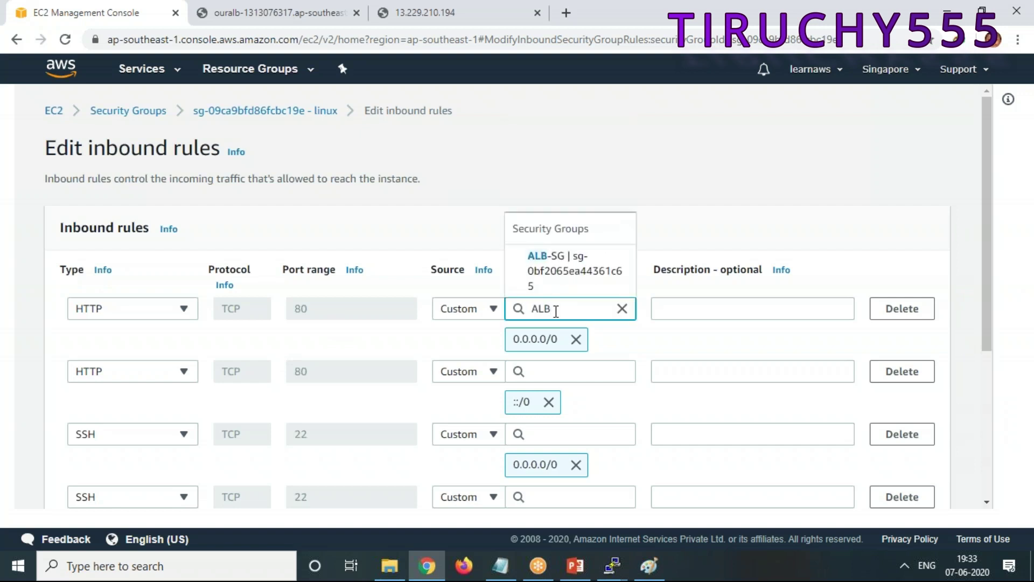
{"action": "type", "text": "_"}
{"action": "key", "text": "BackSpace"}
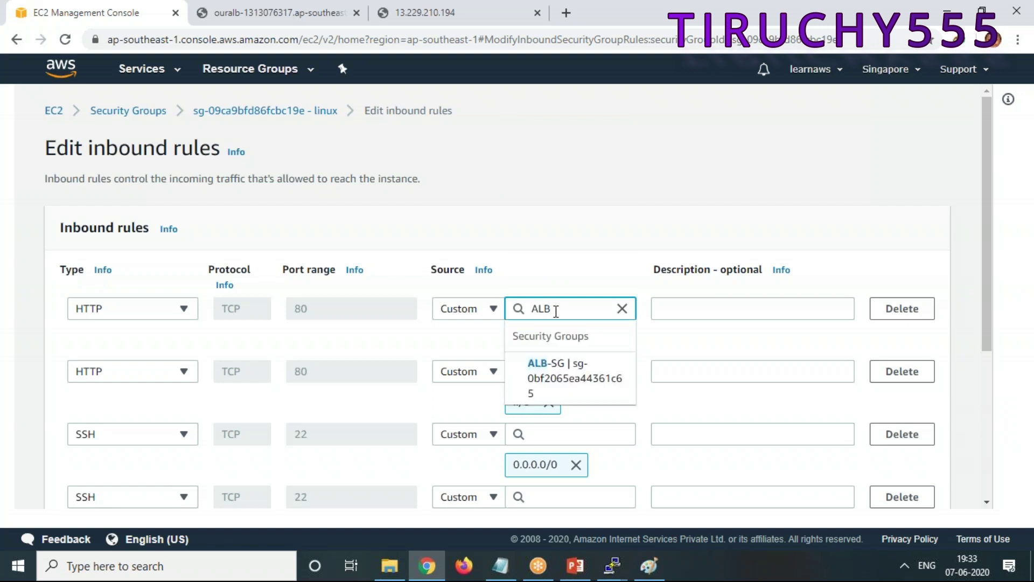
{"action": "type", "text": "-"}
{"action": "type", "text": "T"}
{"action": "key", "text": "BackSpace"}
{"action": "type", "text": "S"}
{"action": "left_click", "coordinate": [576, 379]}
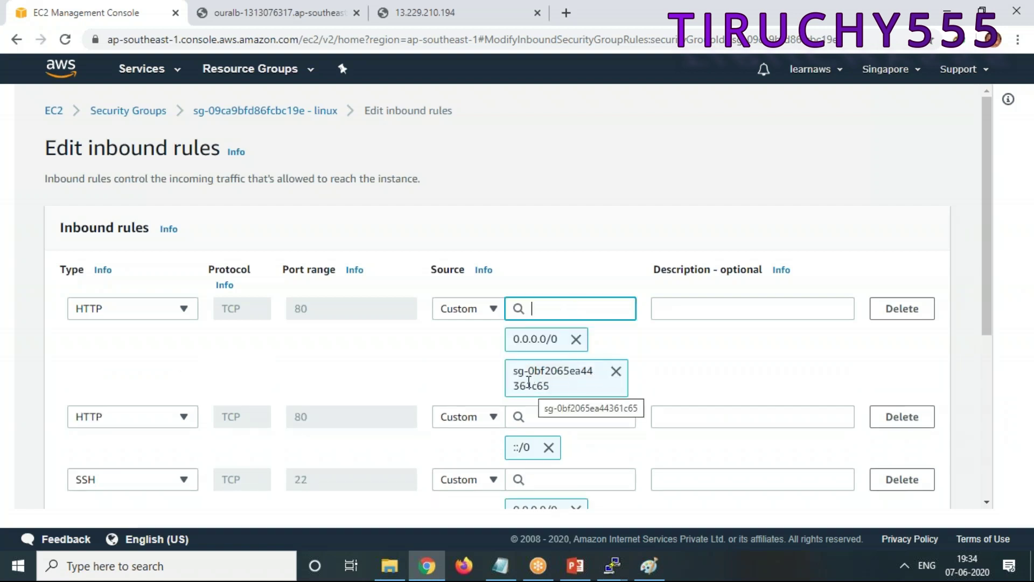
{"action": "left_click_drag", "start_coordinate": [518, 371], "coordinate": [610, 398]}
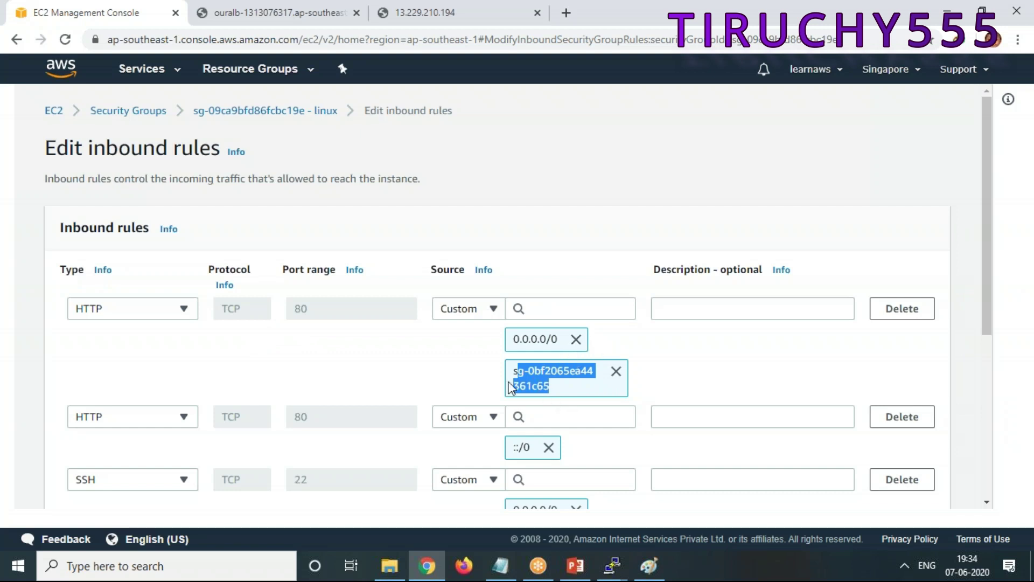
{"action": "left_click", "coordinate": [576, 339]}
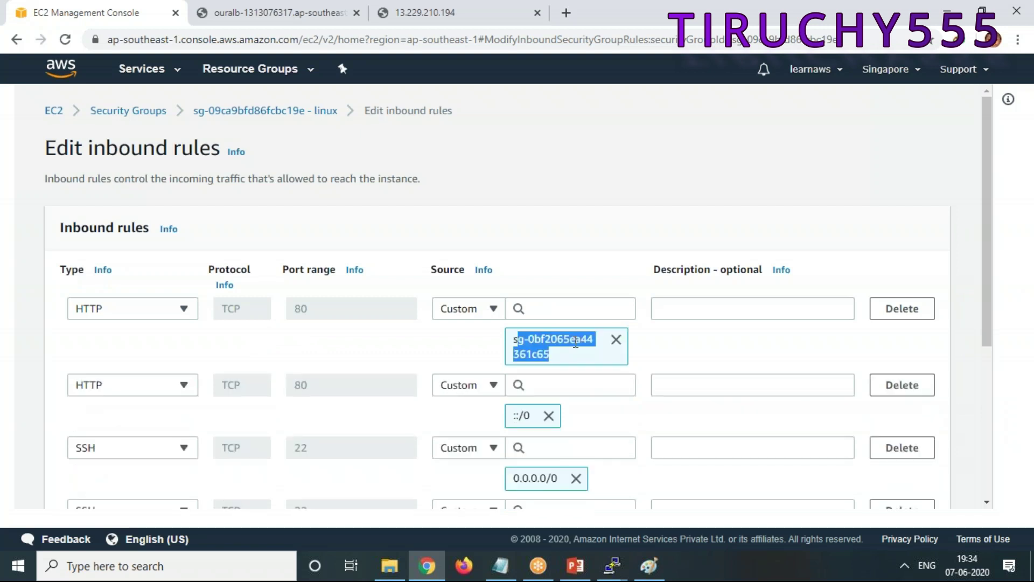
Step: Clear the first SSH rule's source and delete the second HTTP and second SSH inbound rules
{"action": "left_click", "coordinate": [550, 416]}
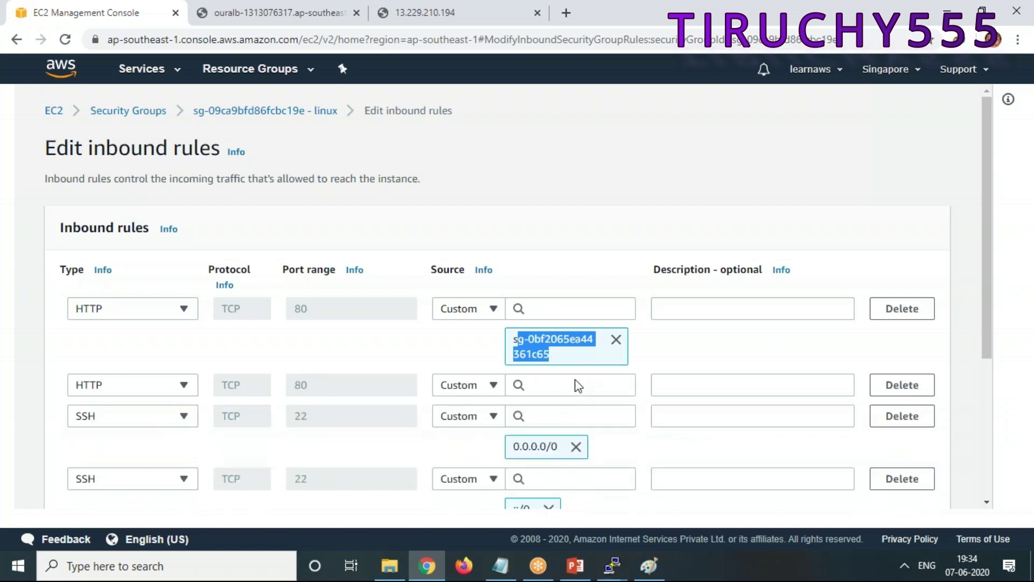
{"action": "left_click", "coordinate": [576, 447]}
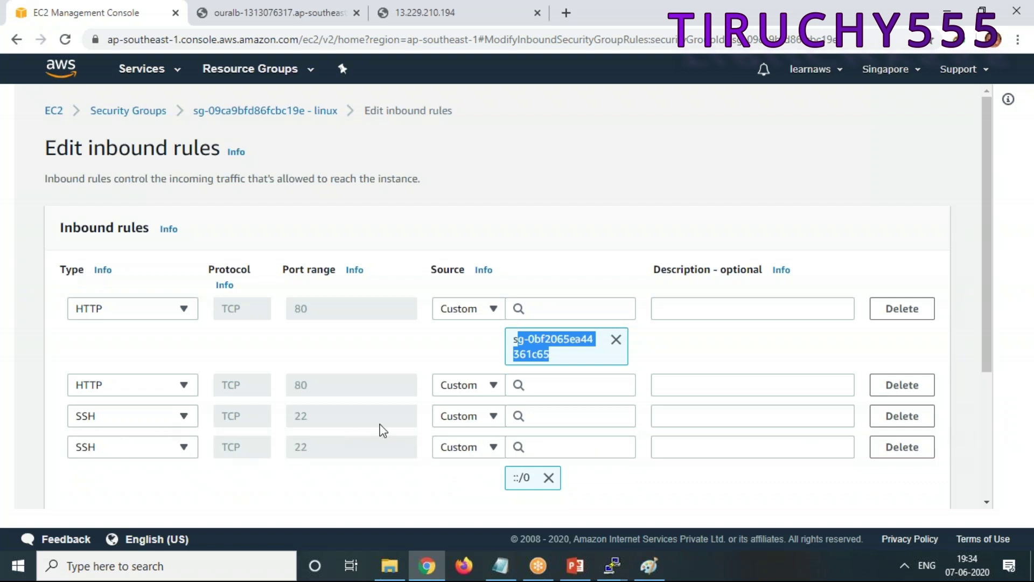
{"action": "left_click", "coordinate": [916, 451]}
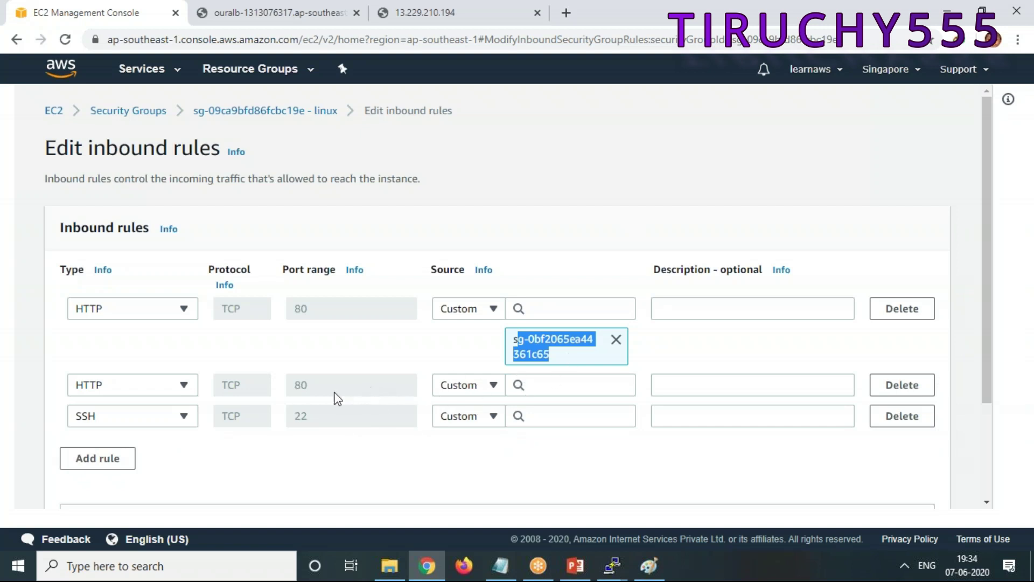
{"action": "left_click", "coordinate": [916, 387]}
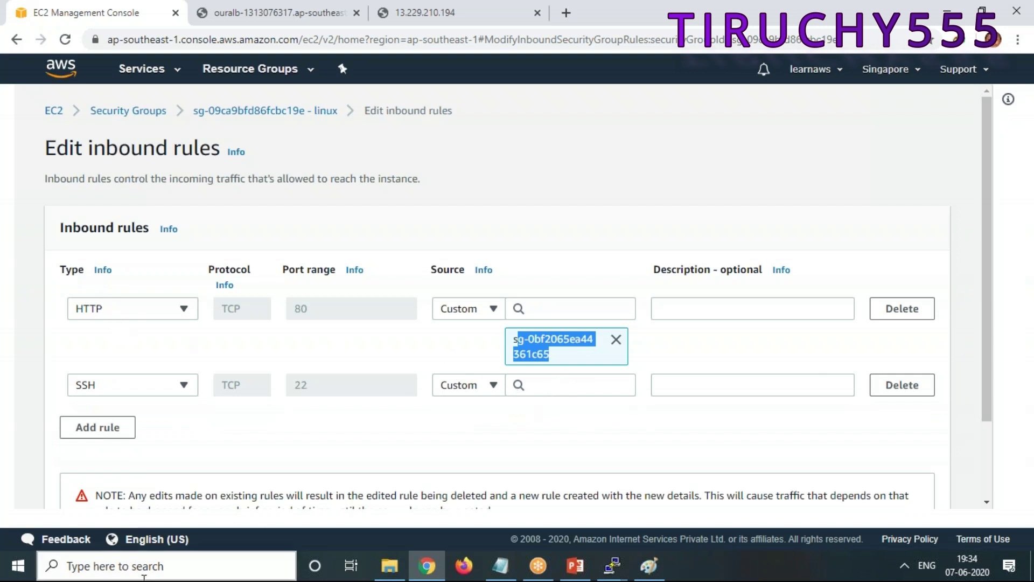
Step: Set the remaining SSH rule's source to Anywhere and save the inbound rules
{"action": "scroll", "coordinate": [452, 429], "scroll_direction": "down", "scroll_amount": 2}
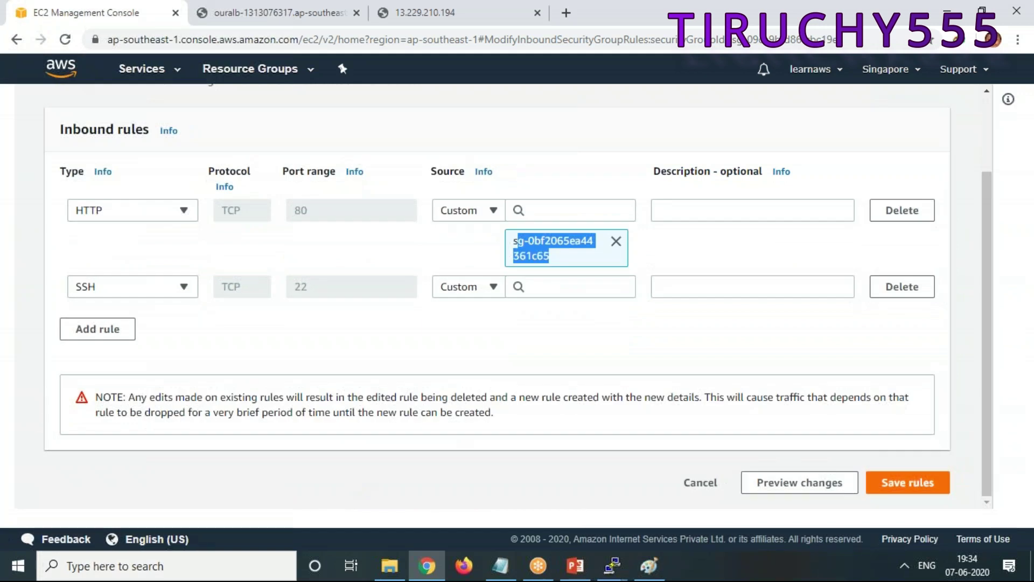
{"action": "left_click", "coordinate": [918, 483]}
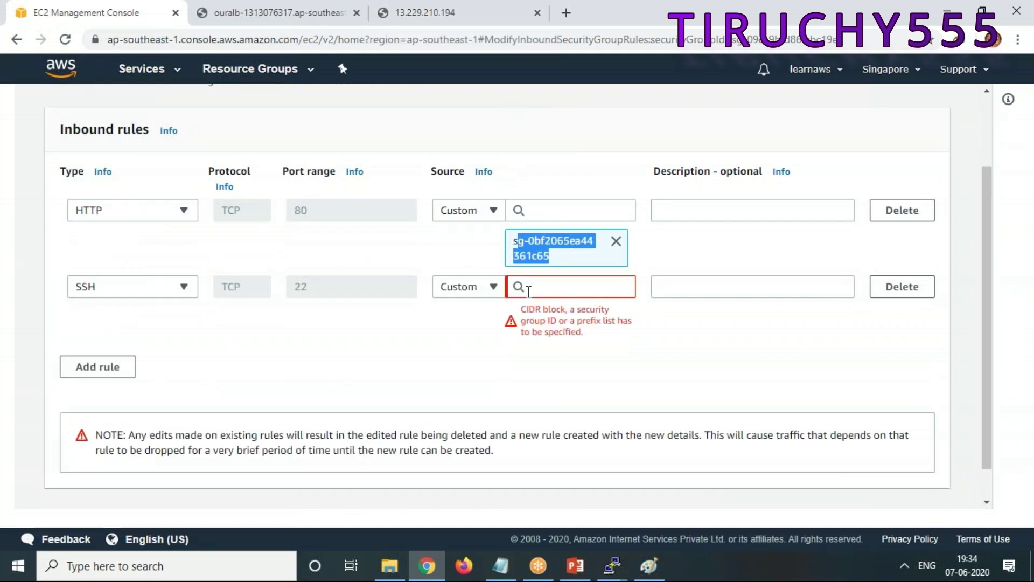
{"action": "left_click", "coordinate": [458, 293]}
{"action": "left_click", "coordinate": [470, 334]}
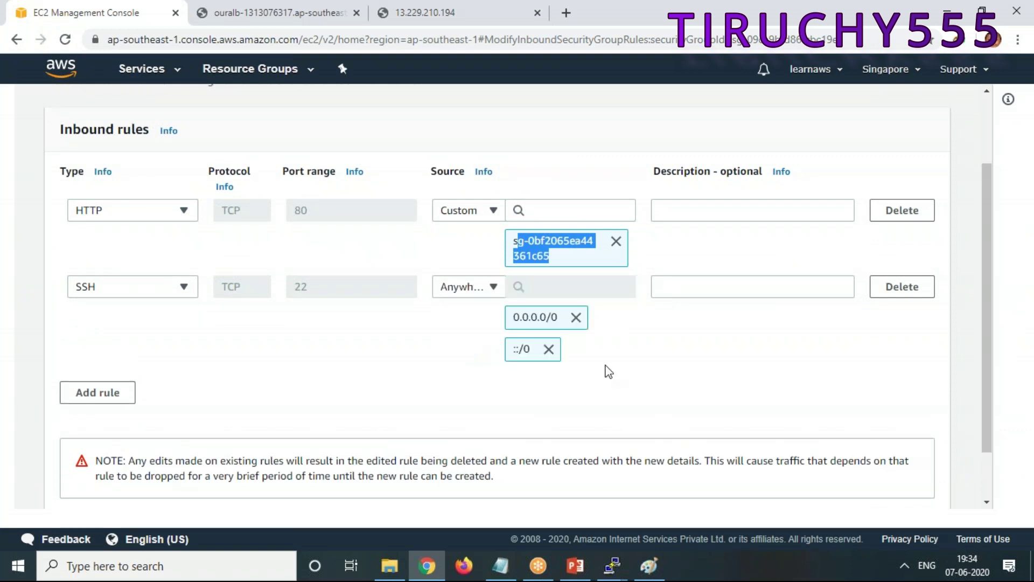
{"action": "scroll", "coordinate": [861, 457], "scroll_direction": "down", "scroll_amount": 2}
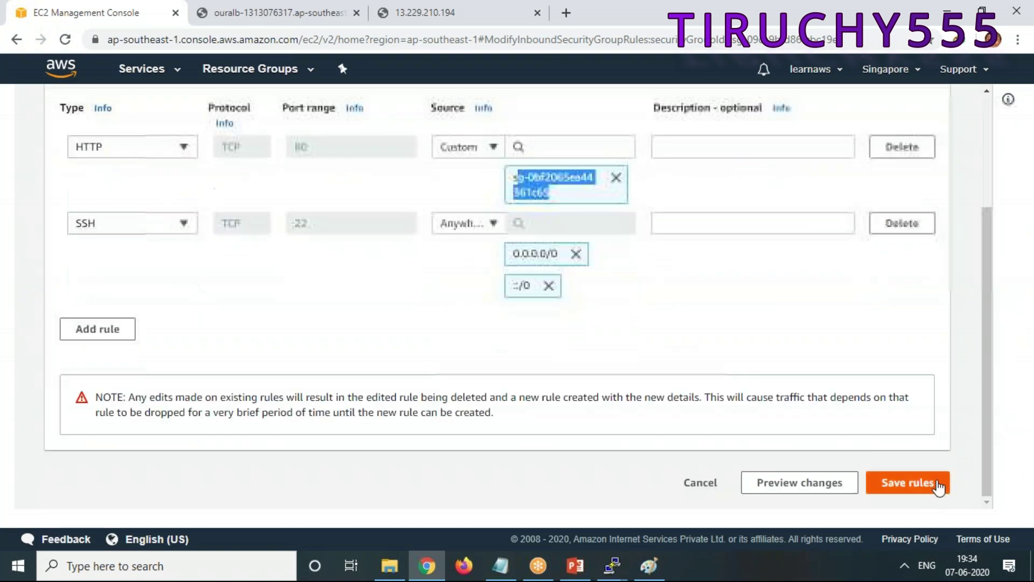
{"action": "left_click", "coordinate": [916, 487]}
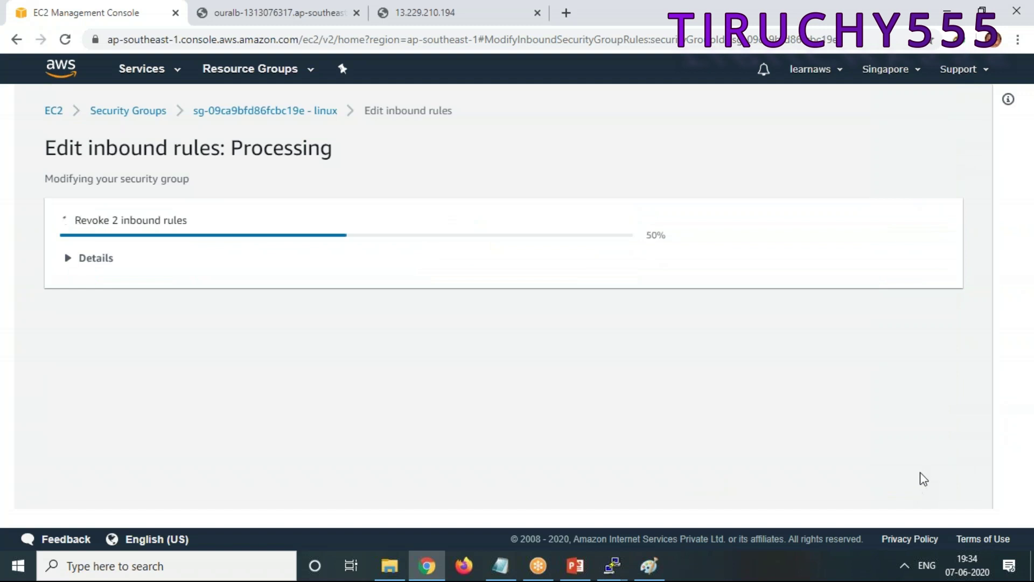
Step: Reload the 13.229.210.194 page to test direct HTTP access to the instance
{"action": "left_click", "coordinate": [398, 12]}
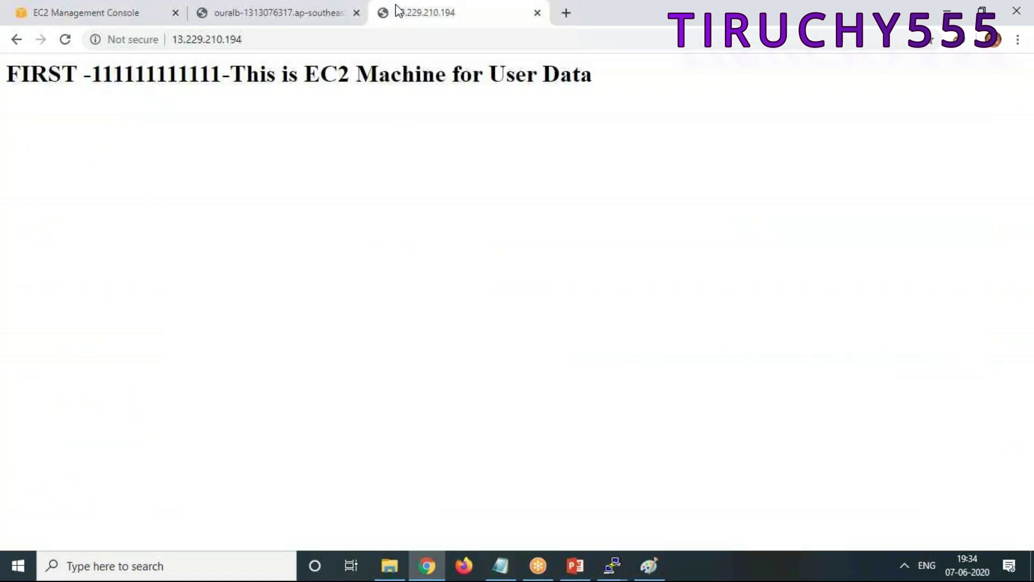
{"action": "right_click", "coordinate": [425, 178]}
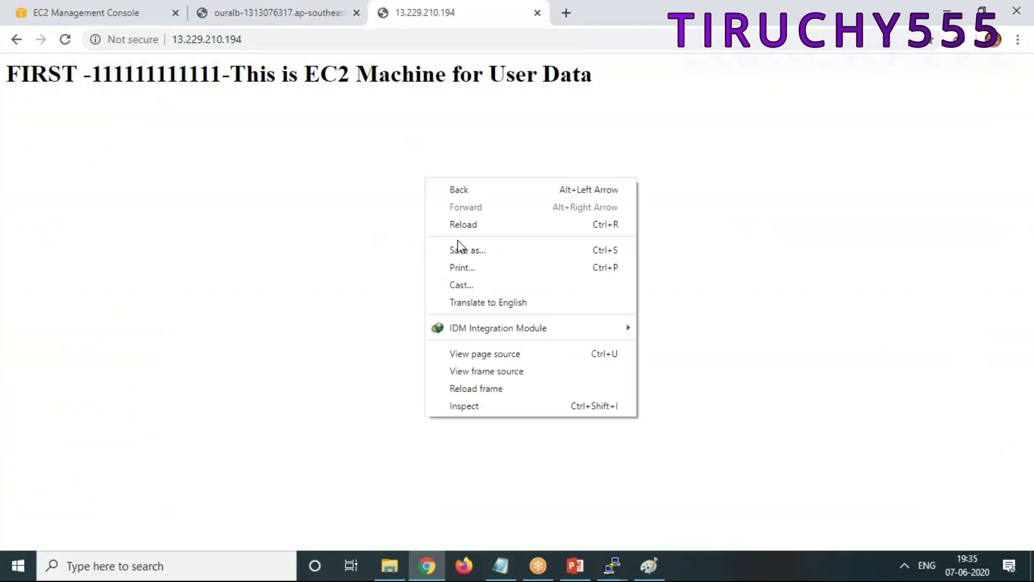
{"action": "left_click", "coordinate": [474, 226]}
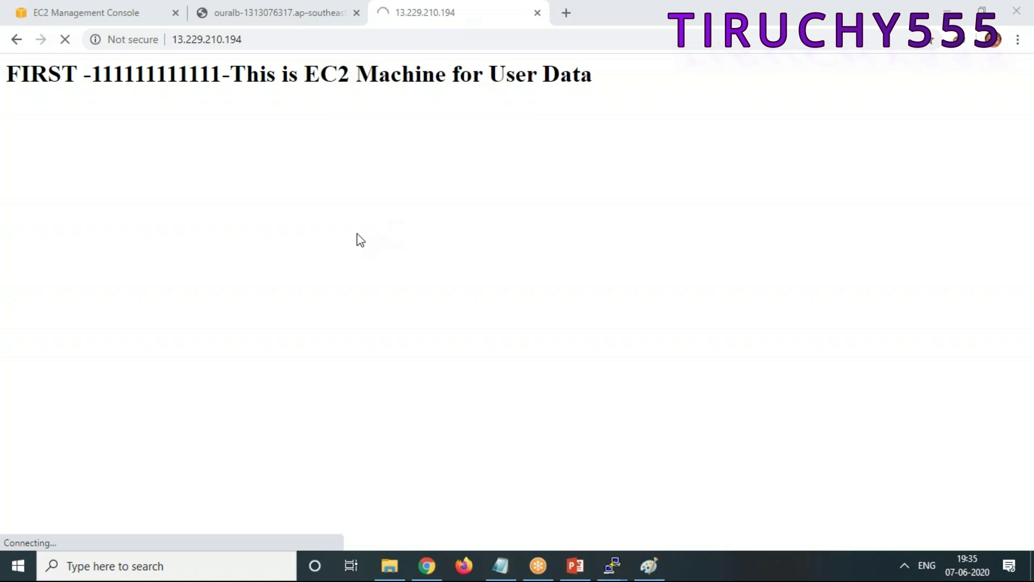
{"action": "right_click", "coordinate": [294, 205]}
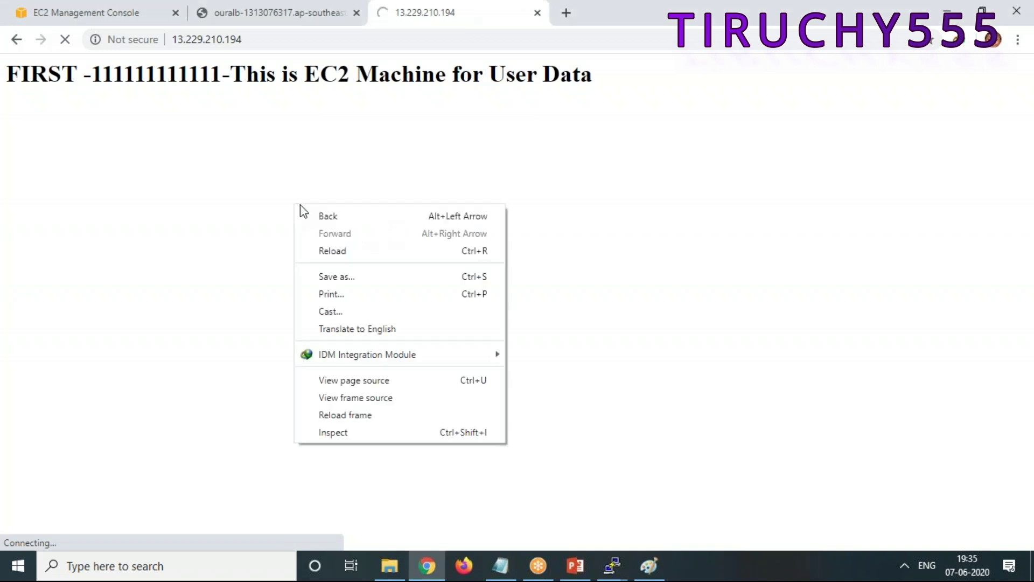
{"action": "left_click", "coordinate": [315, 246]}
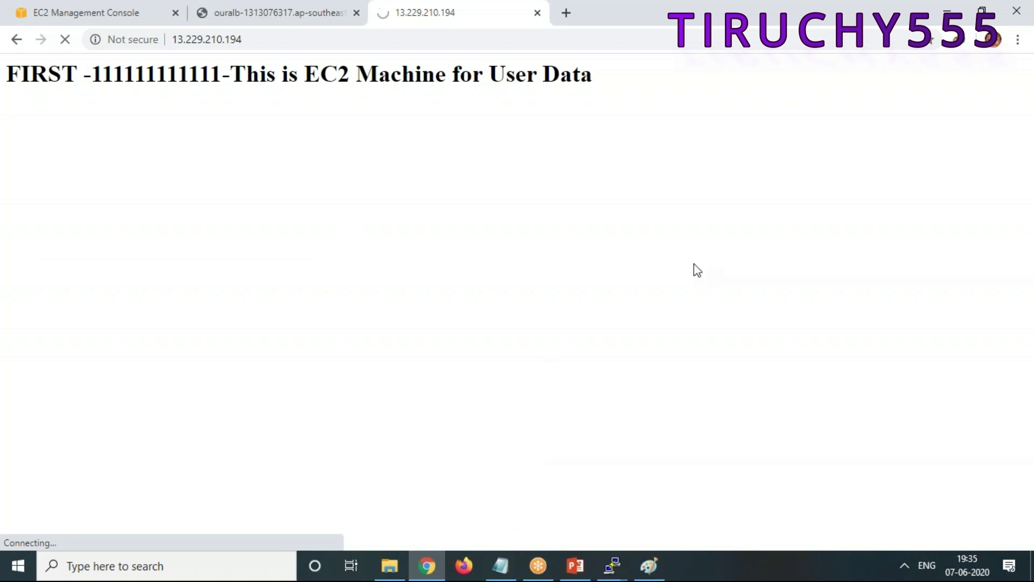
{"action": "left_click", "coordinate": [574, 567]}
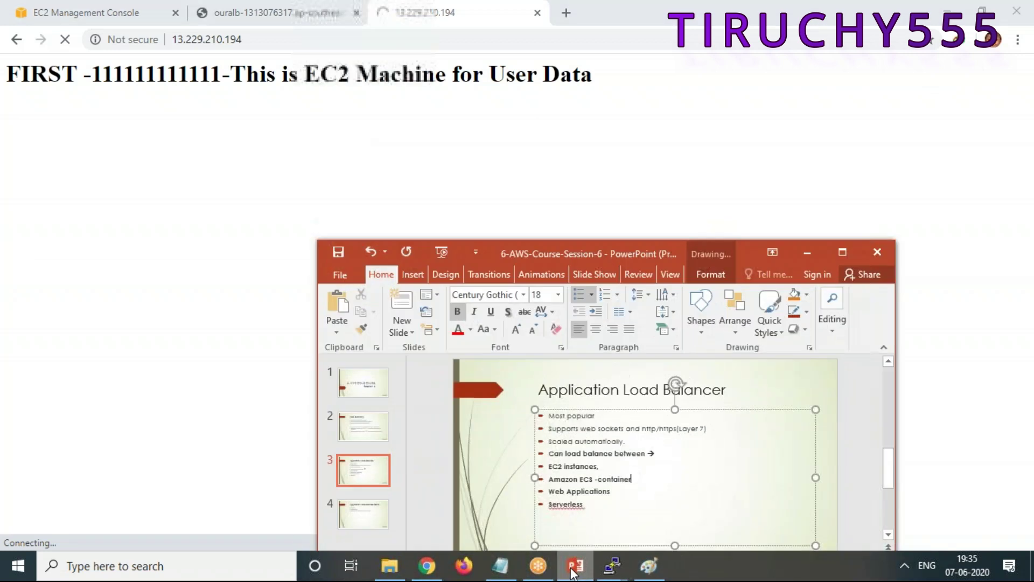
{"action": "left_click", "coordinate": [807, 251]}
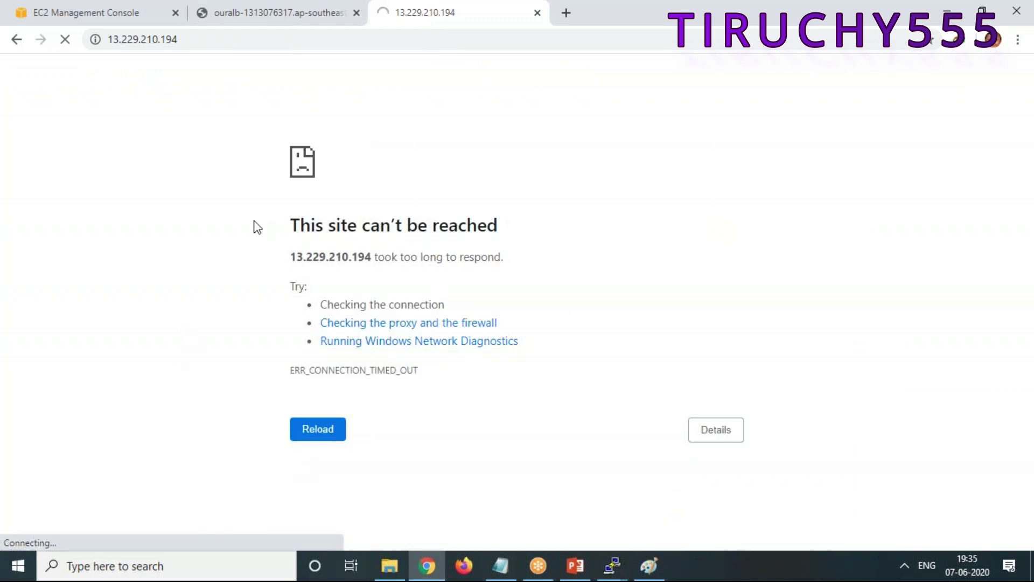
Step: Reload the load balancer's DNS page several times to test that it still serves the instances in rotation
{"action": "left_click", "coordinate": [262, 16]}
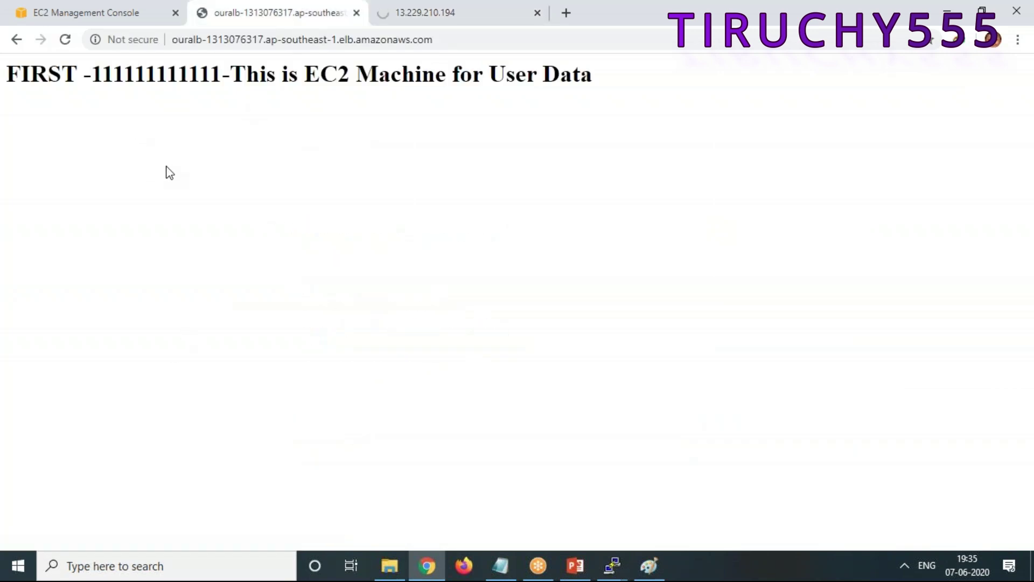
{"action": "right_click", "coordinate": [359, 231]}
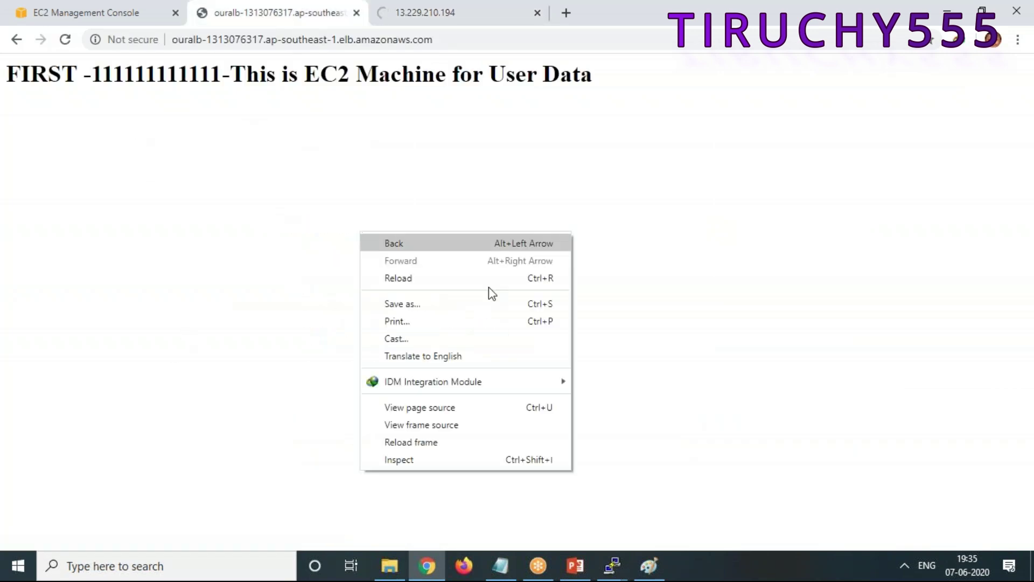
{"action": "left_click", "coordinate": [406, 277]}
{"action": "right_click", "coordinate": [405, 252]}
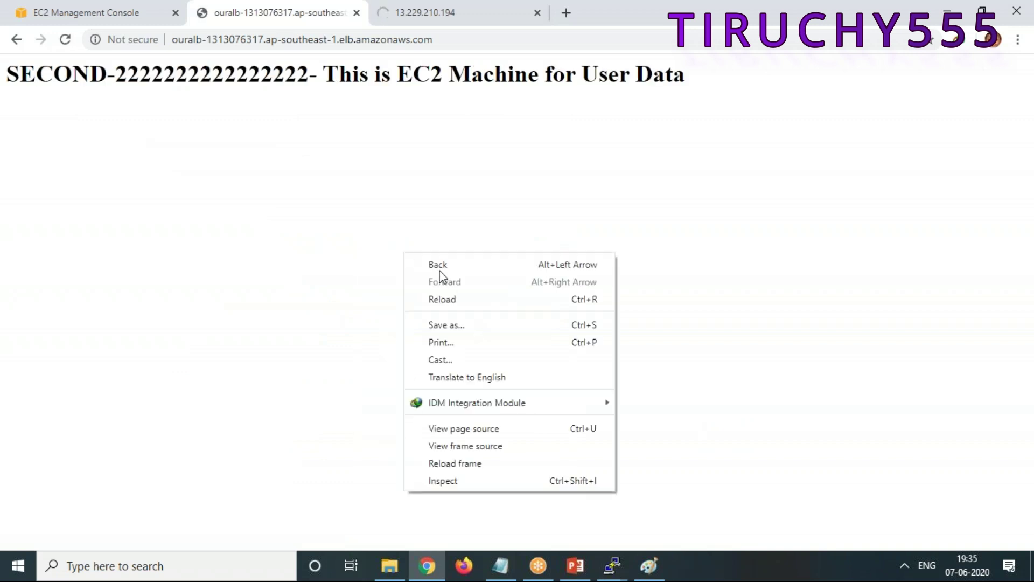
{"action": "left_click", "coordinate": [451, 300]}
{"action": "right_click", "coordinate": [425, 257]}
{"action": "left_click", "coordinate": [464, 303]}
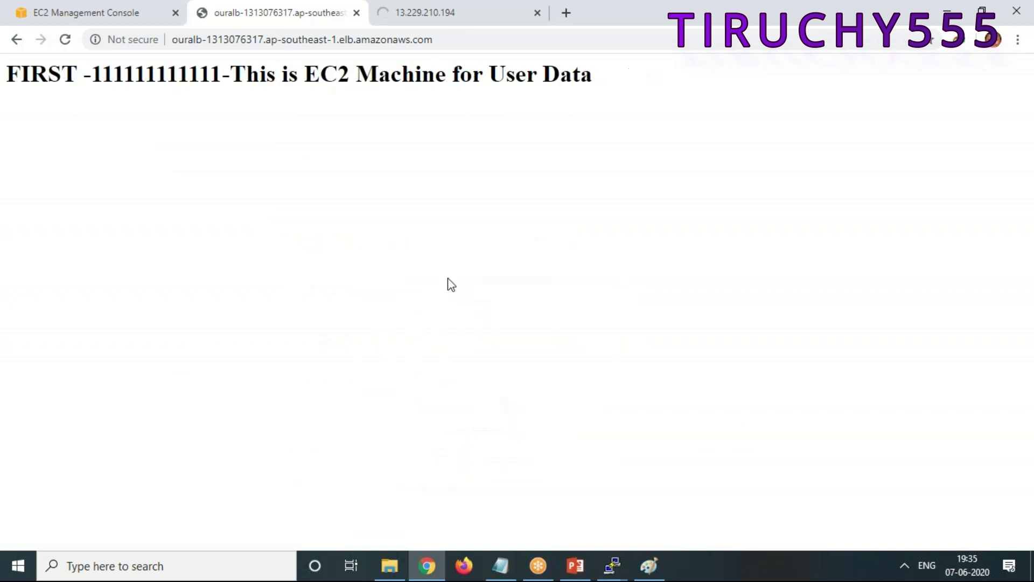
{"action": "right_click", "coordinate": [451, 284]}
{"action": "left_click", "coordinate": [485, 324]}
{"action": "right_click", "coordinate": [409, 246]}
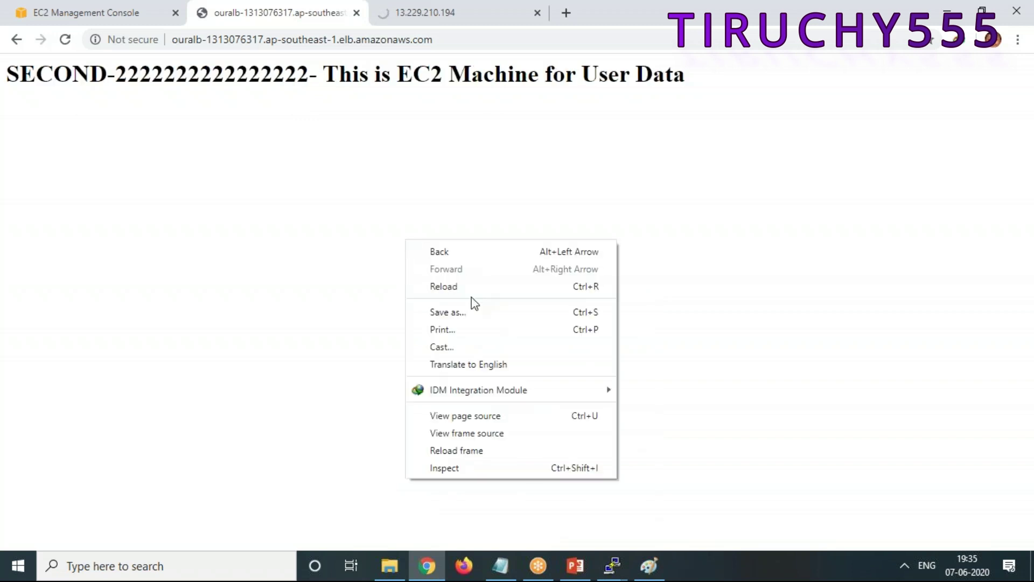
{"action": "left_click", "coordinate": [471, 291]}
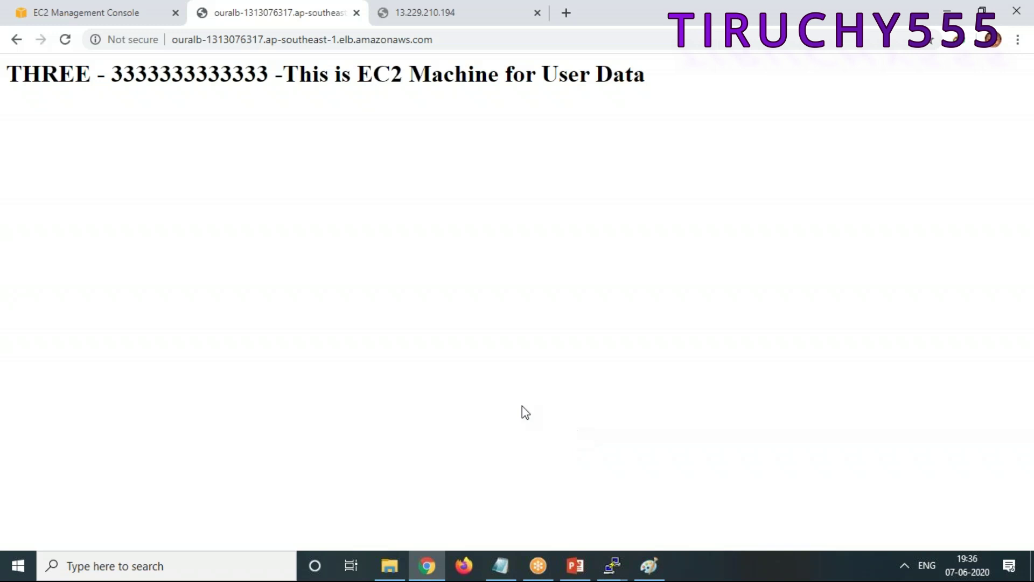
Step: Switch to Paint and draw a small circle linked by a line to the long bar, with another line from the bar to the first box
{"action": "left_click", "coordinate": [649, 566]}
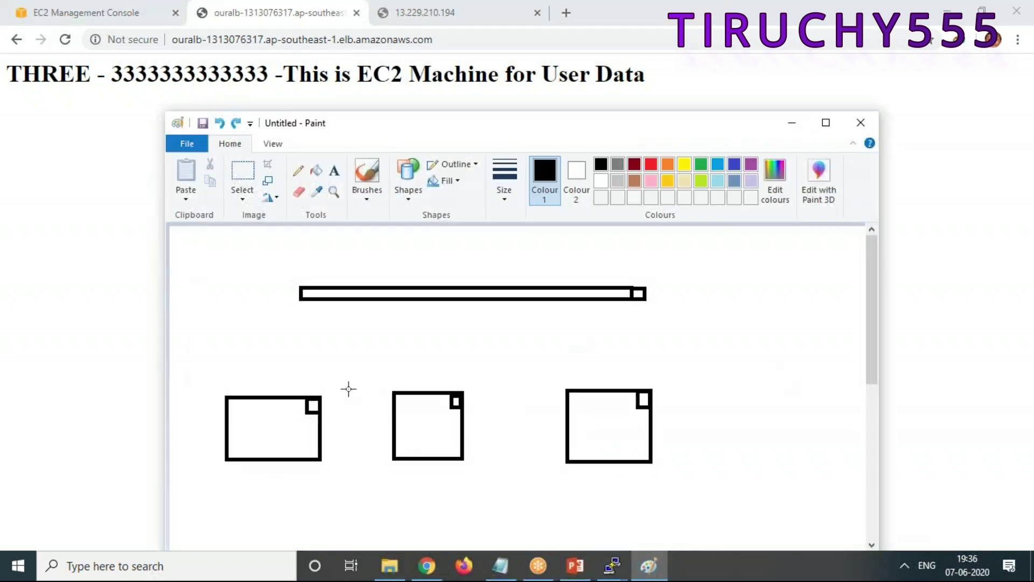
{"action": "left_click", "coordinate": [825, 122]}
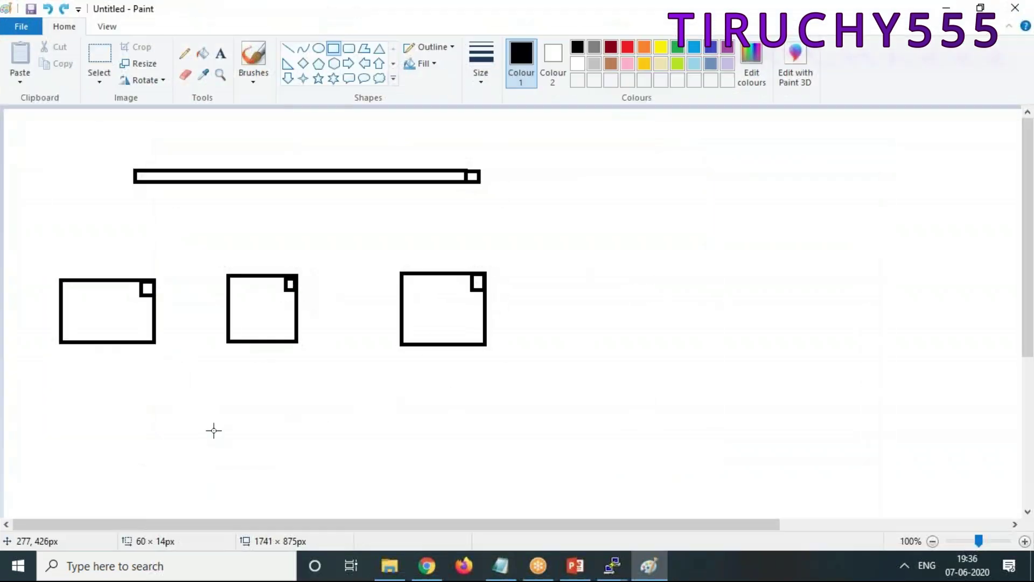
{"action": "left_click", "coordinate": [319, 48]}
{"action": "mouse_move", "coordinate": [266, 116]}
{"action": "left_mouse_down"}
{"action": "mouse_move", "coordinate": [282, 134]}
{"action": "mouse_move", "coordinate": [274, 177]}
{"action": "left_mouse_up"}
{"action": "left_click", "coordinate": [289, 48]}
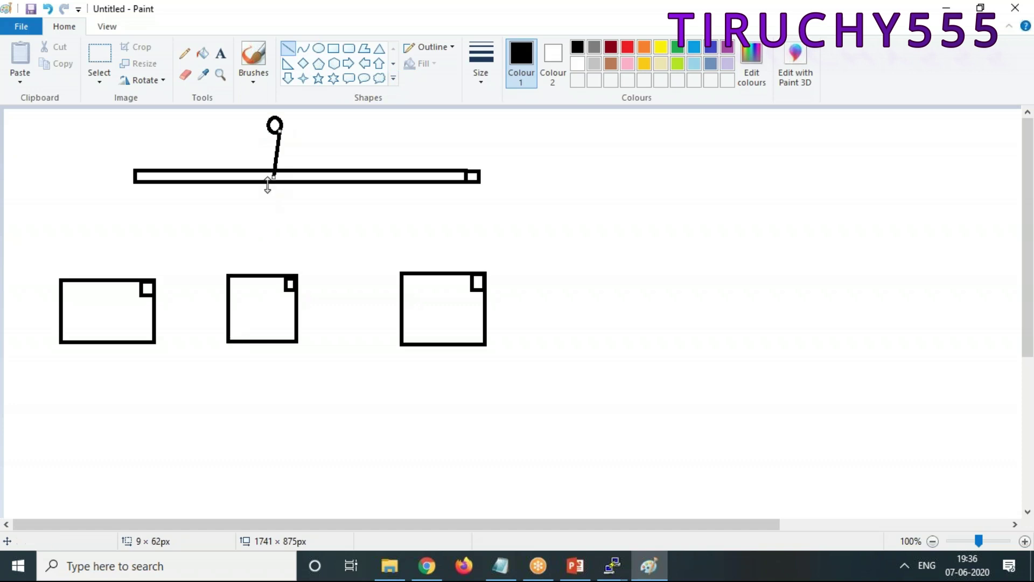
{"action": "left_click_drag", "start_coordinate": [272, 181], "coordinate": [98, 278]}
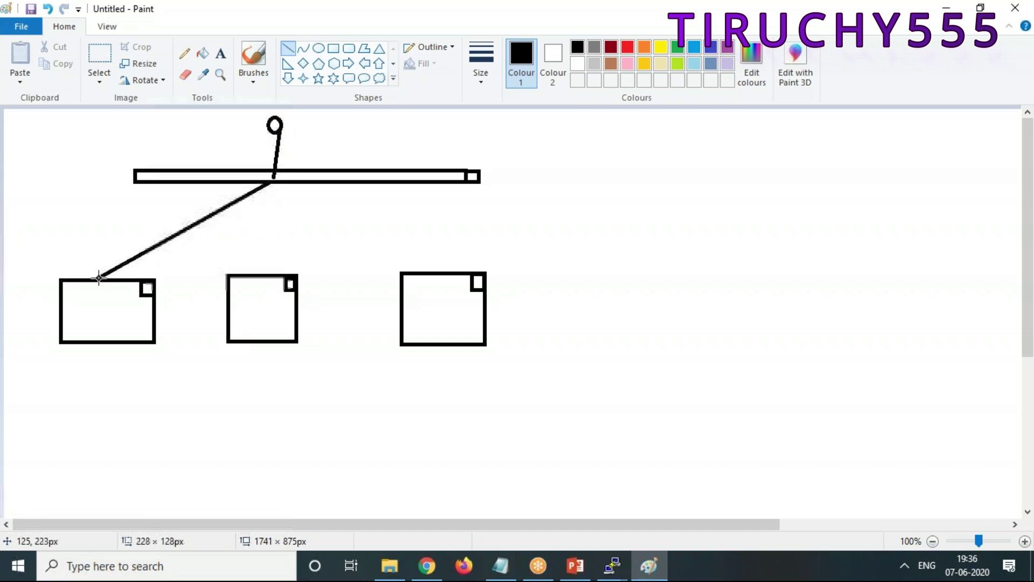
{"action": "left_click_drag", "start_coordinate": [309, 118], "coordinate": [324, 133]}
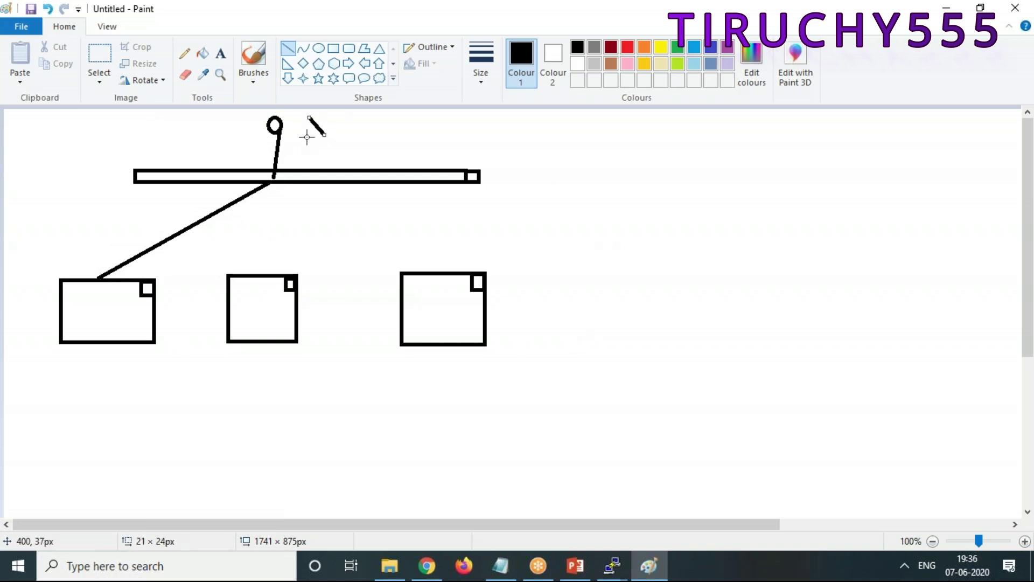
{"action": "key", "text": "ctrl+z"}
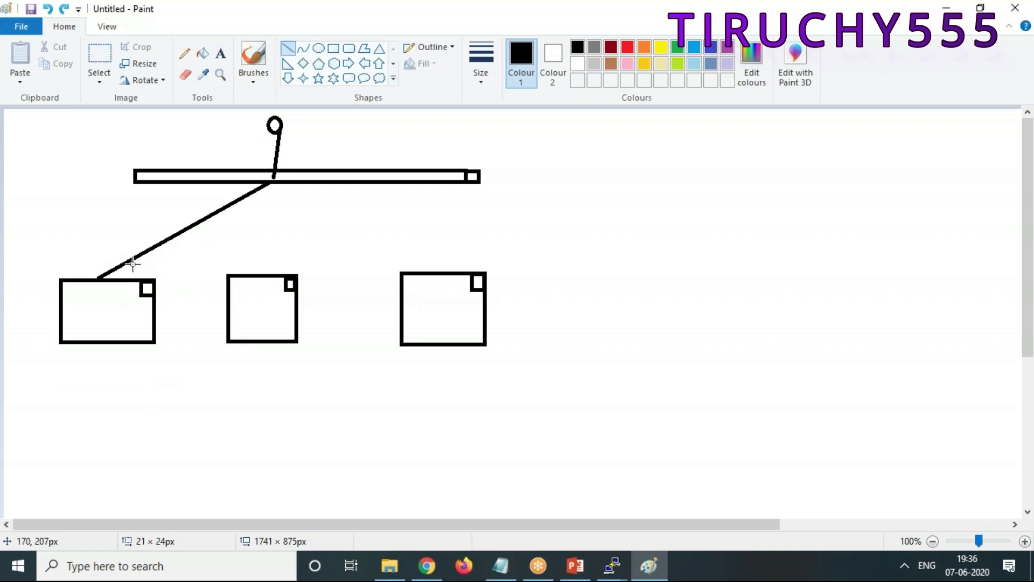
Step: Cross out the first box with five straight lines and add a steep line about 285 px tall between the first and second boxes
{"action": "left_click_drag", "start_coordinate": [133, 263], "coordinate": [56, 339]}
{"action": "left_click_drag", "start_coordinate": [68, 261], "coordinate": [131, 377]}
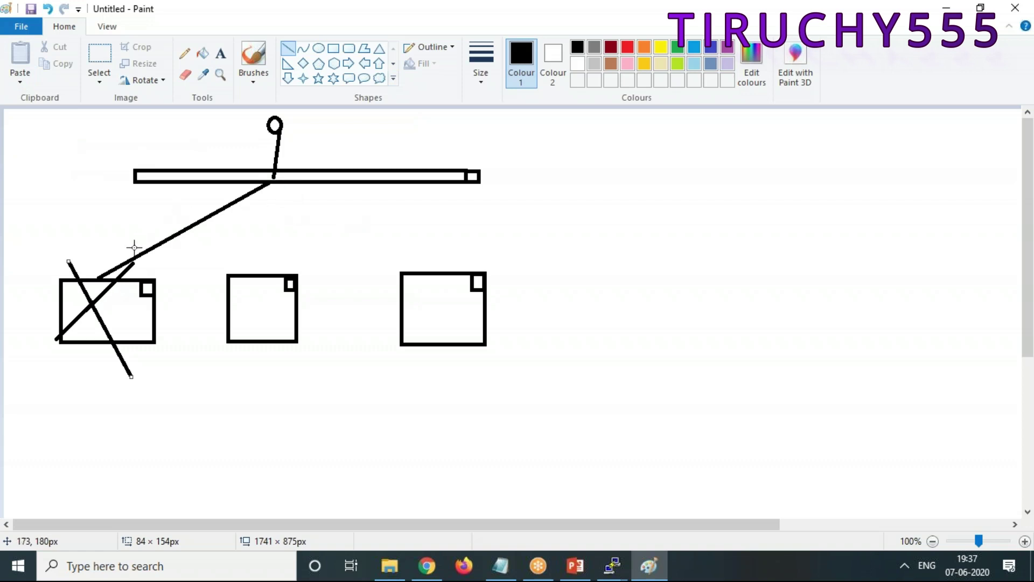
{"action": "left_click_drag", "start_coordinate": [102, 236], "coordinate": [132, 350]}
{"action": "left_click_drag", "start_coordinate": [190, 258], "coordinate": [24, 339]}
{"action": "left_click_drag", "start_coordinate": [74, 213], "coordinate": [121, 377]}
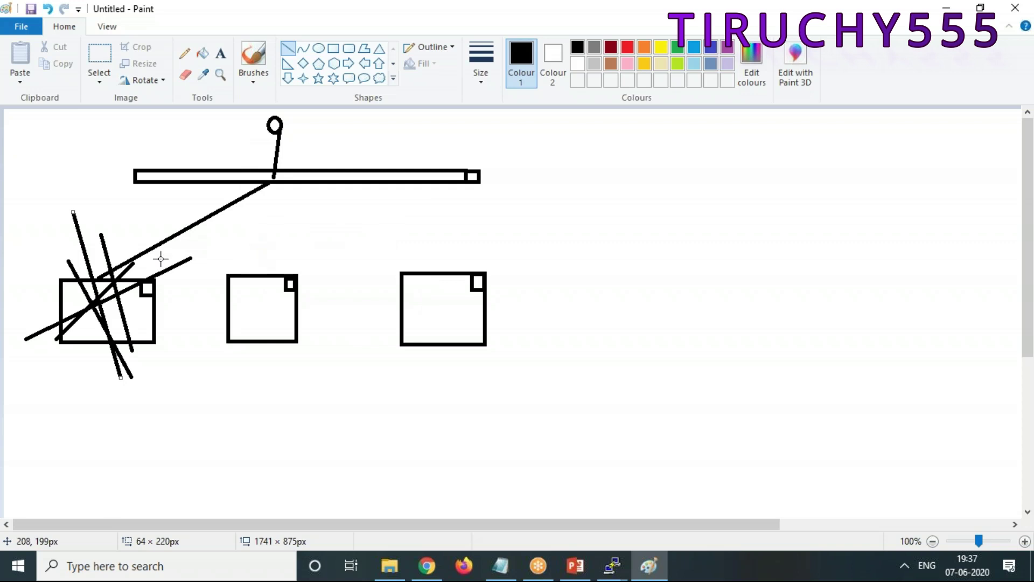
{"action": "mouse_move", "coordinate": [194, 192]}
{"action": "left_mouse_down"}
{"action": "mouse_move", "coordinate": [210, 346]}
{"action": "mouse_move", "coordinate": [167, 405]}
{"action": "left_mouse_up"}
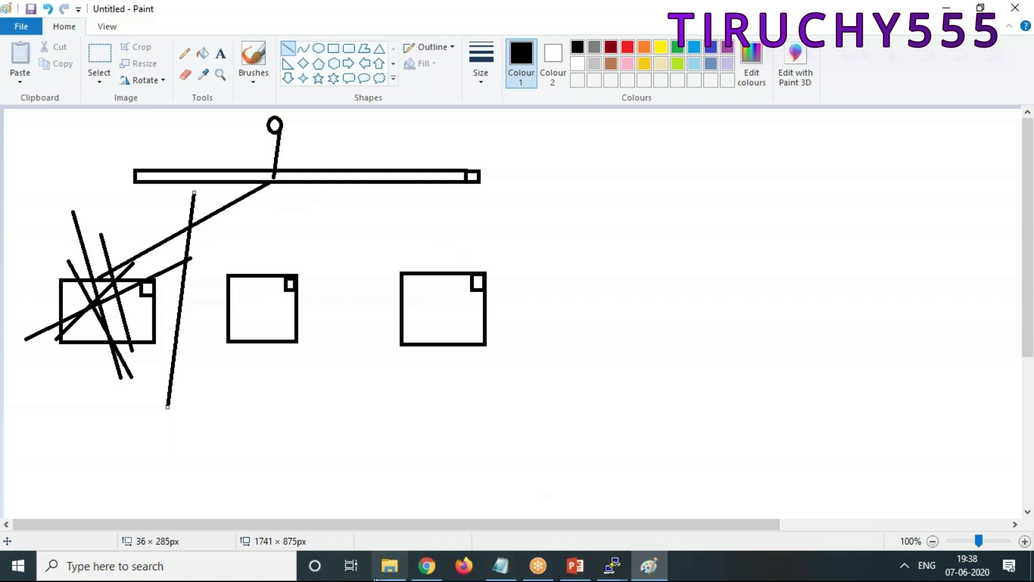
Step: Switch back to the EC2 console in the browser and remove the security group ID filter to browse all security groups
{"action": "left_click", "coordinate": [435, 577]}
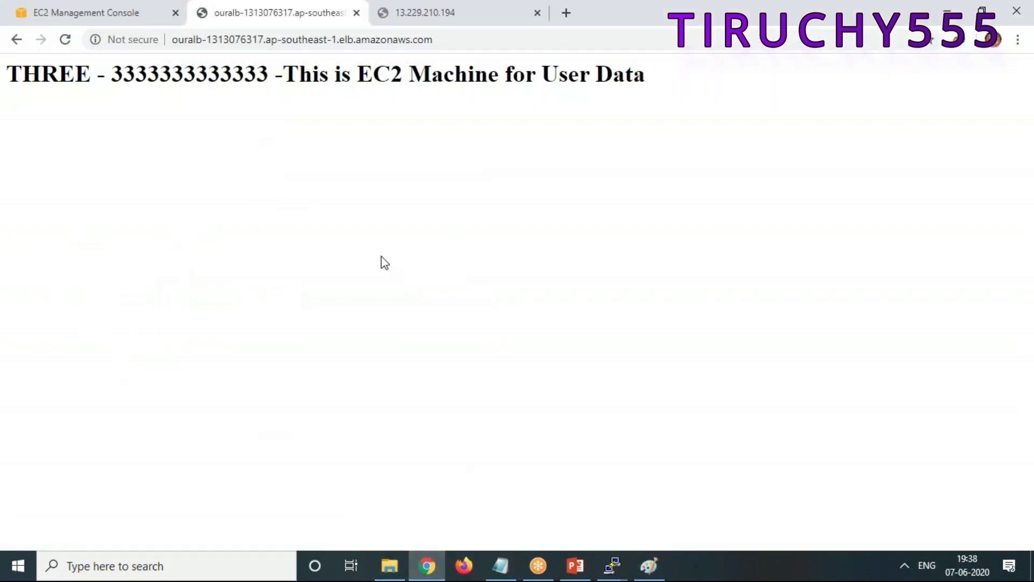
{"action": "left_click", "coordinate": [126, 13]}
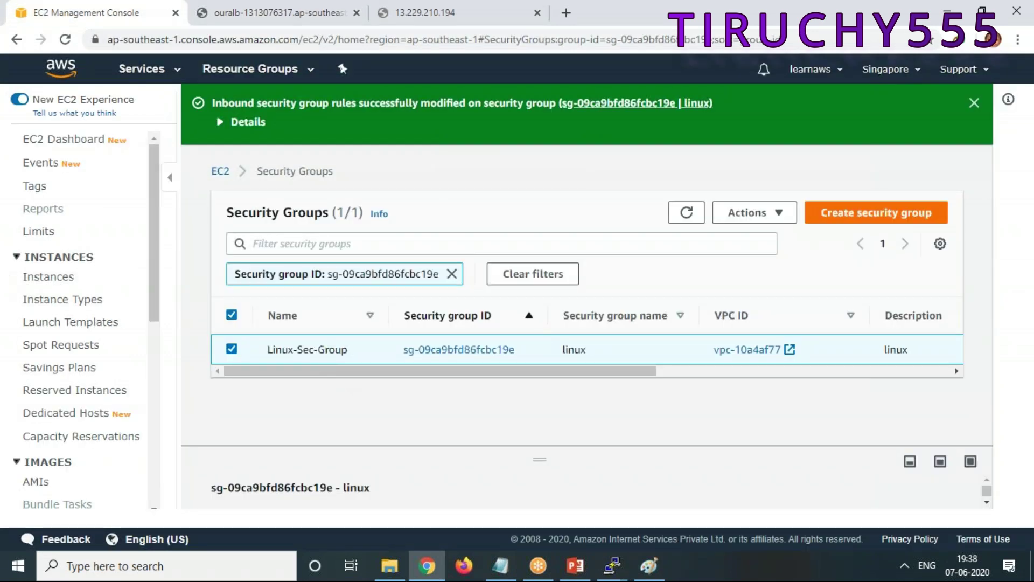
{"action": "left_click", "coordinate": [453, 274]}
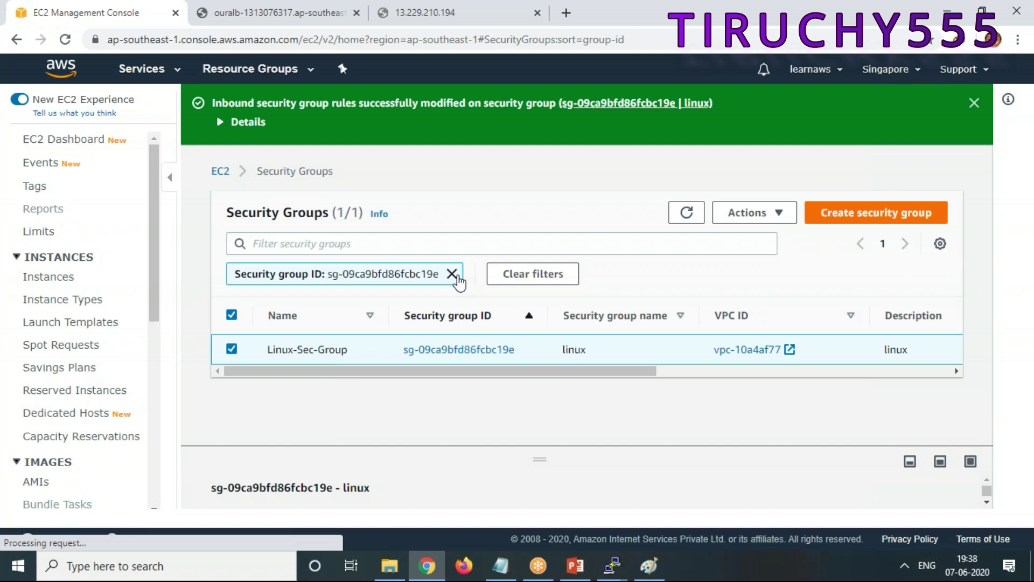
{"action": "scroll", "coordinate": [511, 309], "scroll_direction": "down", "scroll_amount": 2}
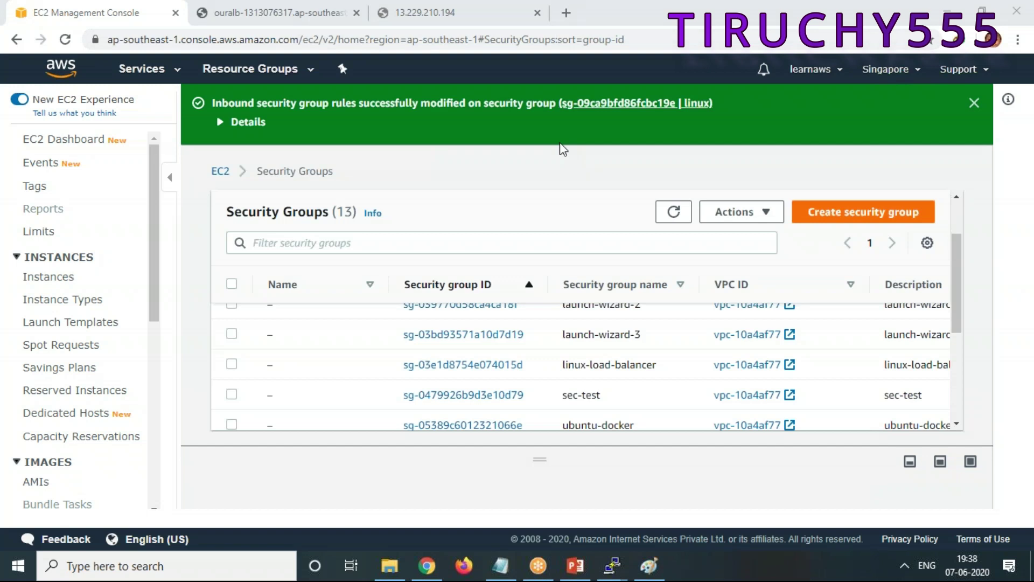
Step: Look through the remaining security groups, then review the listeners and monitoring of the ourALB load balancer
{"action": "left_click_drag", "start_coordinate": [958, 295], "coordinate": [961, 401]}
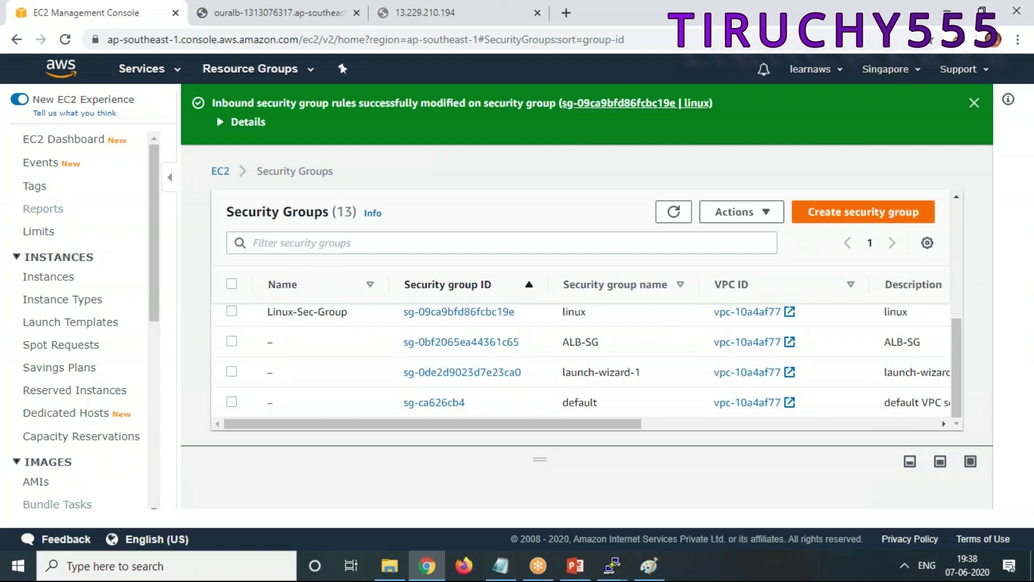
{"action": "scroll", "coordinate": [97, 393], "scroll_direction": "down", "scroll_amount": 1}
{"action": "scroll", "coordinate": [81, 409], "scroll_direction": "down", "scroll_amount": 7}
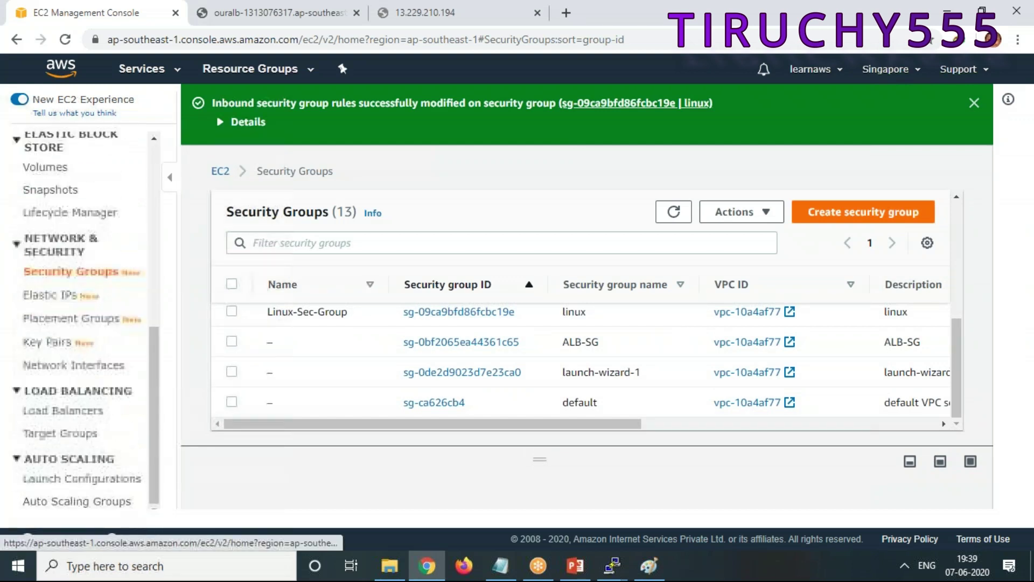
{"action": "left_click", "coordinate": [56, 412]}
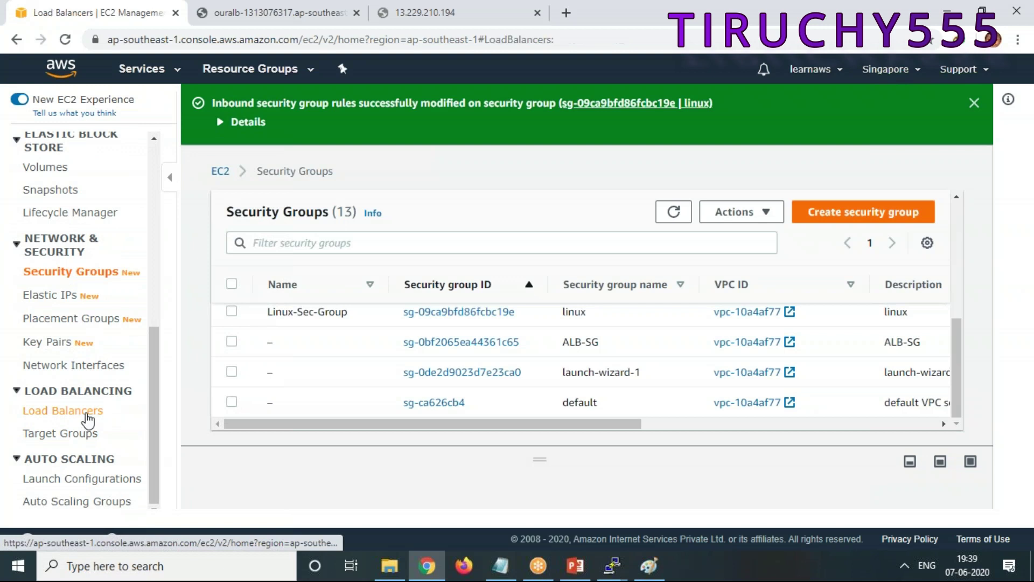
{"action": "left_click", "coordinate": [303, 316]}
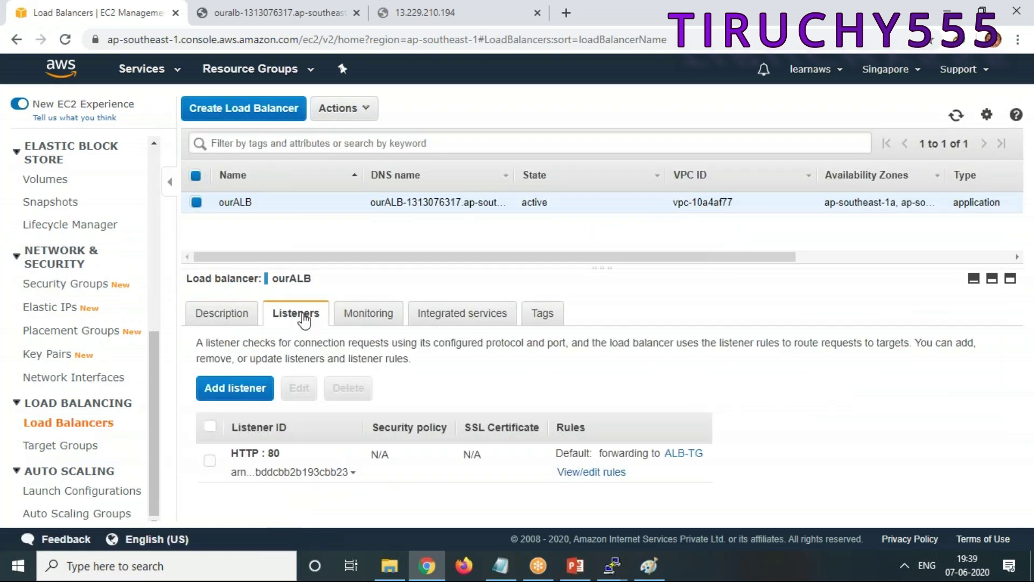
{"action": "left_click", "coordinate": [390, 319]}
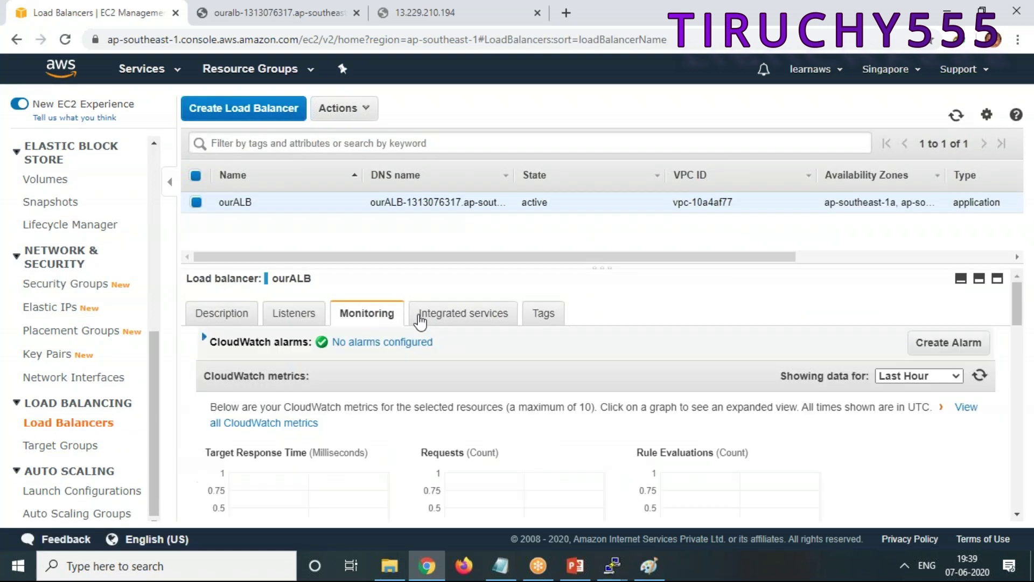
Step: Set the health check path of the ALB-TG target group to /index.html and save it
{"action": "left_click", "coordinate": [70, 446]}
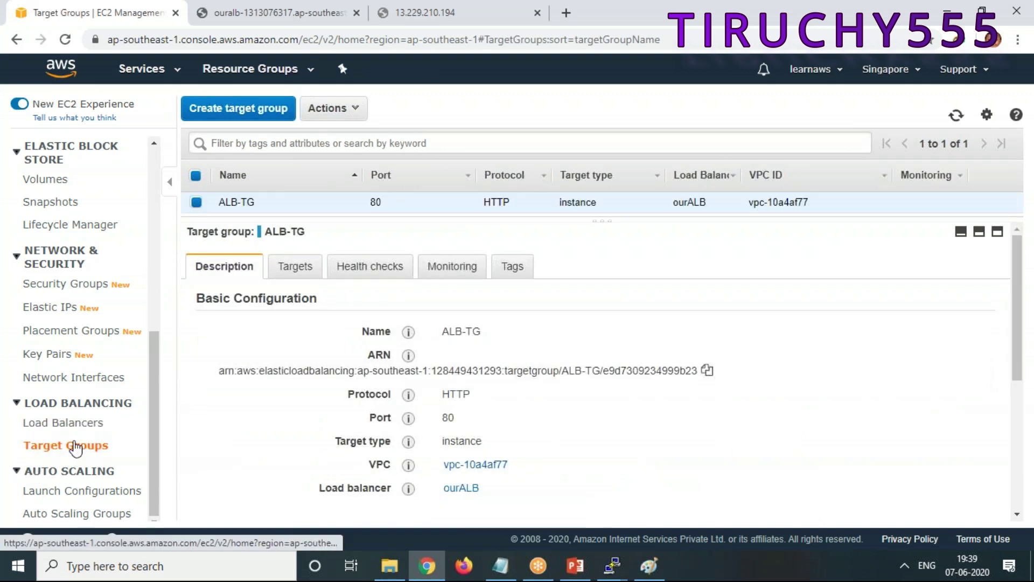
{"action": "scroll", "coordinate": [597, 407], "scroll_direction": "down", "scroll_amount": 3}
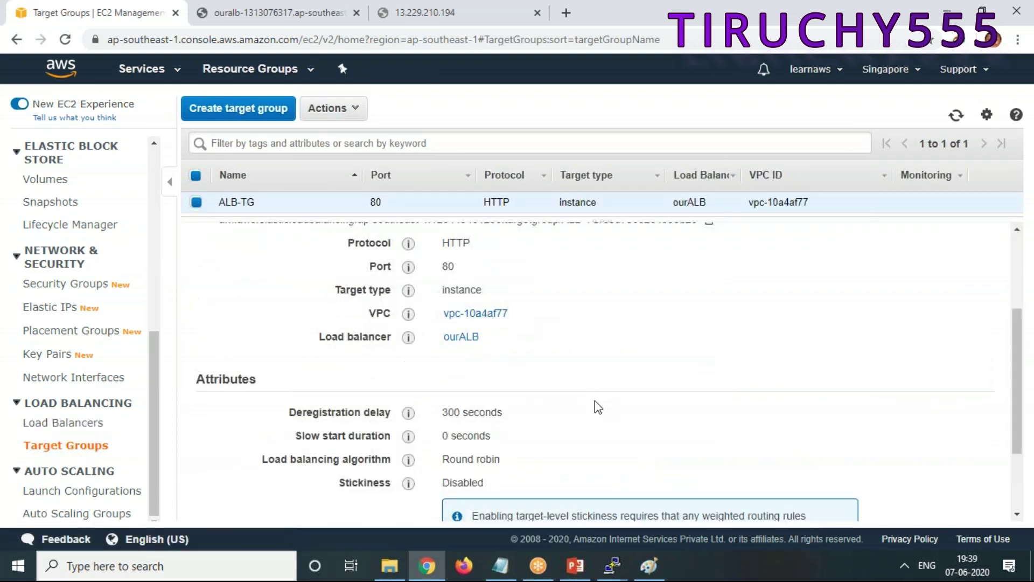
{"action": "scroll", "coordinate": [597, 408], "scroll_direction": "up", "scroll_amount": 5}
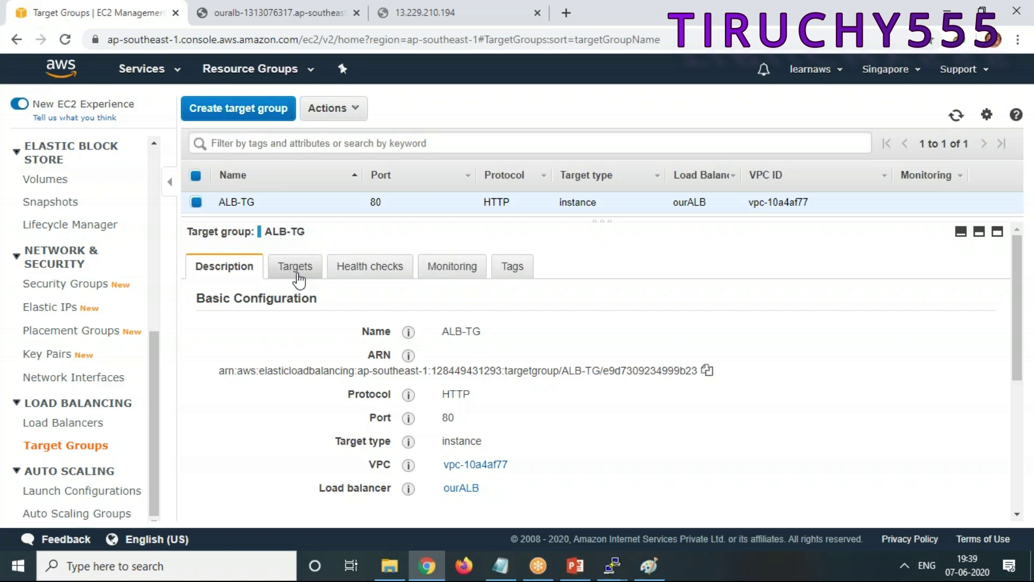
{"action": "left_click", "coordinate": [296, 277]}
{"action": "left_click", "coordinate": [356, 274]}
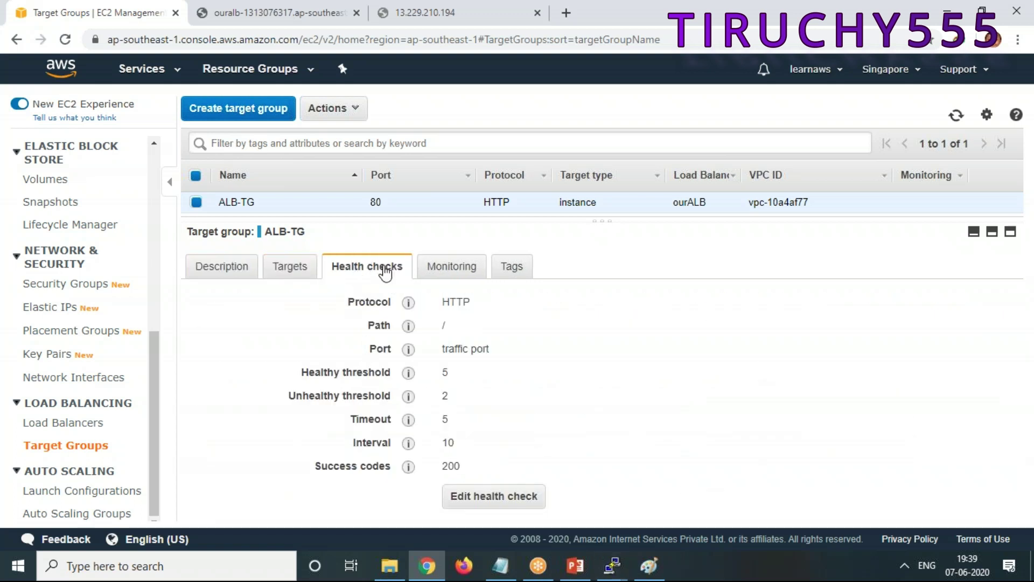
{"action": "left_click", "coordinate": [500, 498]}
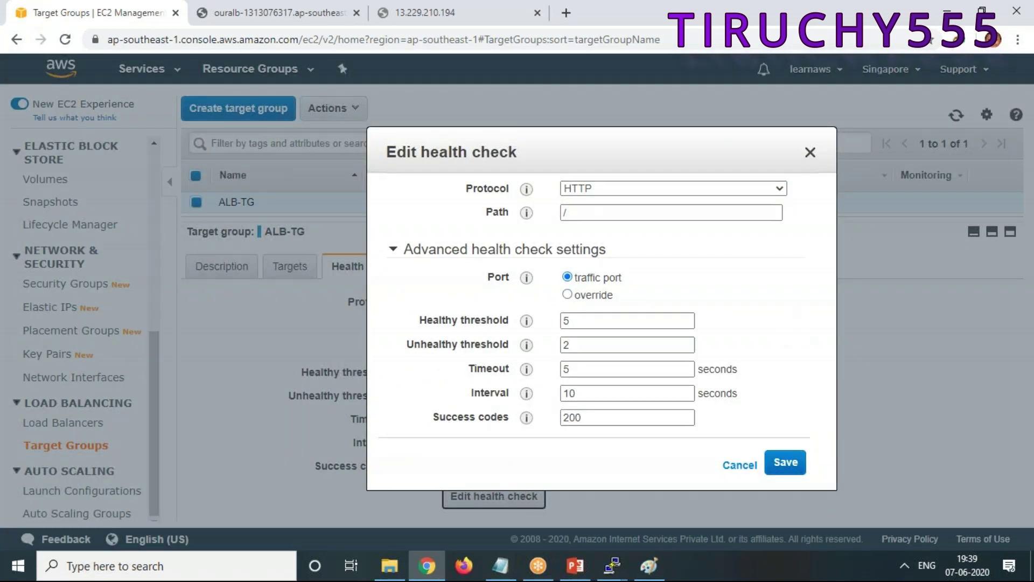
{"action": "left_click", "coordinate": [586, 220]}
{"action": "left_click", "coordinate": [588, 214]}
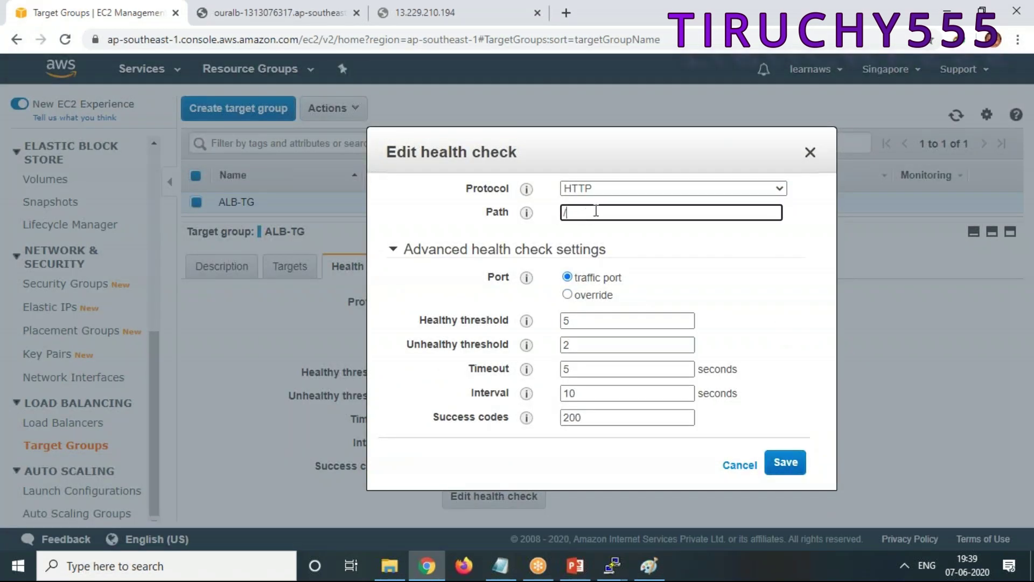
{"action": "type", "text": "index.html"}
{"action": "left_click", "coordinate": [786, 462]}
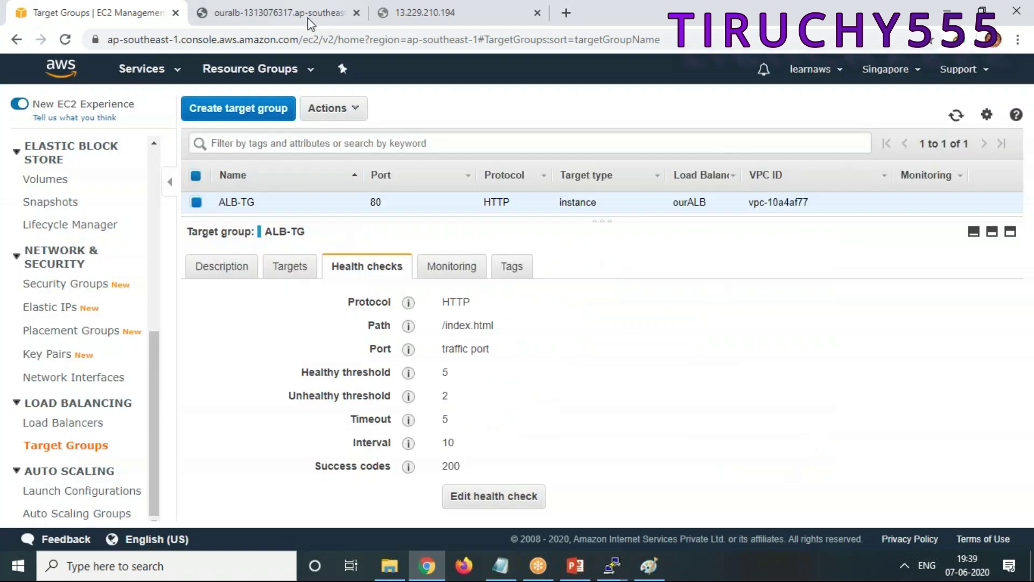
Step: Reload the load balancer's DNS page four times to check that requests still rotate between the instances
{"action": "left_click", "coordinate": [308, 17]}
{"action": "right_click", "coordinate": [257, 172]}
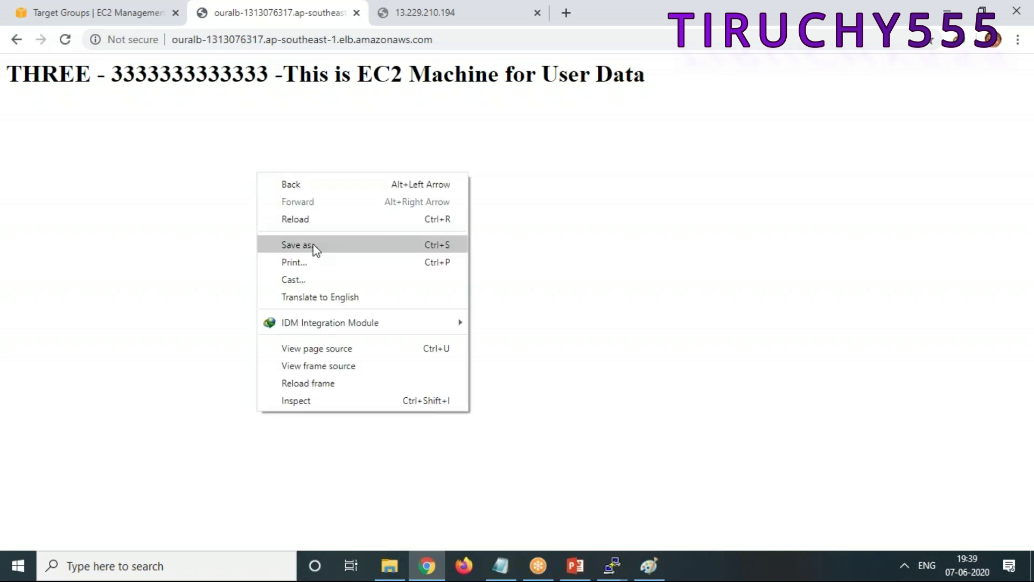
{"action": "left_click", "coordinate": [317, 218]}
{"action": "right_click", "coordinate": [317, 217]}
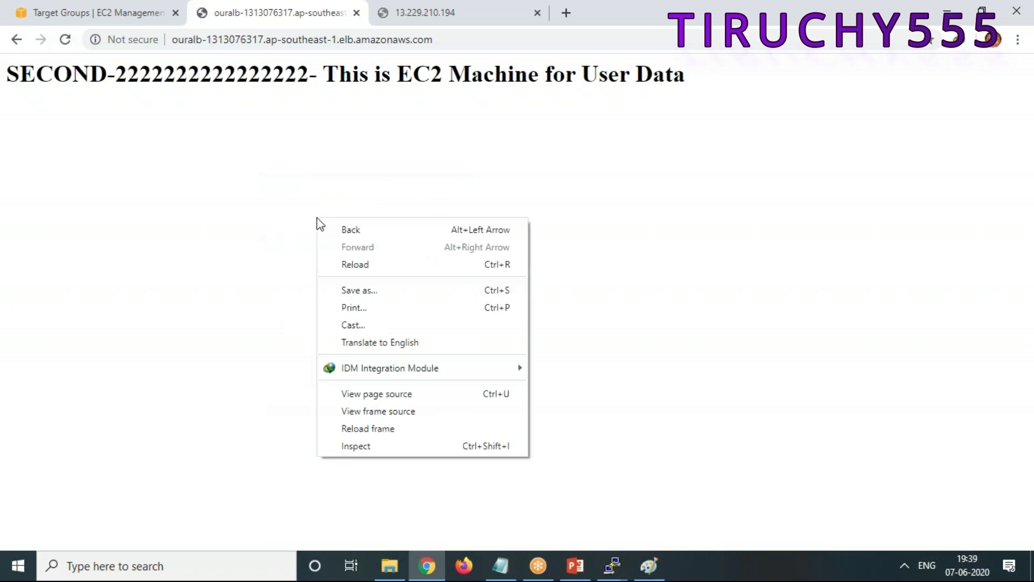
{"action": "left_click", "coordinate": [370, 266]}
{"action": "right_click", "coordinate": [360, 233]}
{"action": "left_click", "coordinate": [405, 279]}
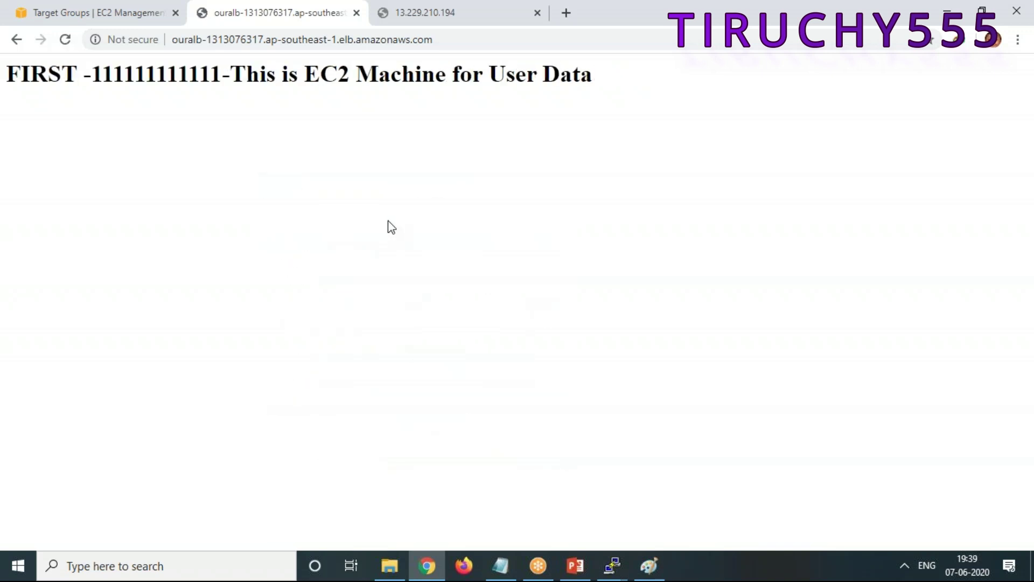
{"action": "right_click", "coordinate": [388, 221]}
{"action": "left_click", "coordinate": [439, 273]}
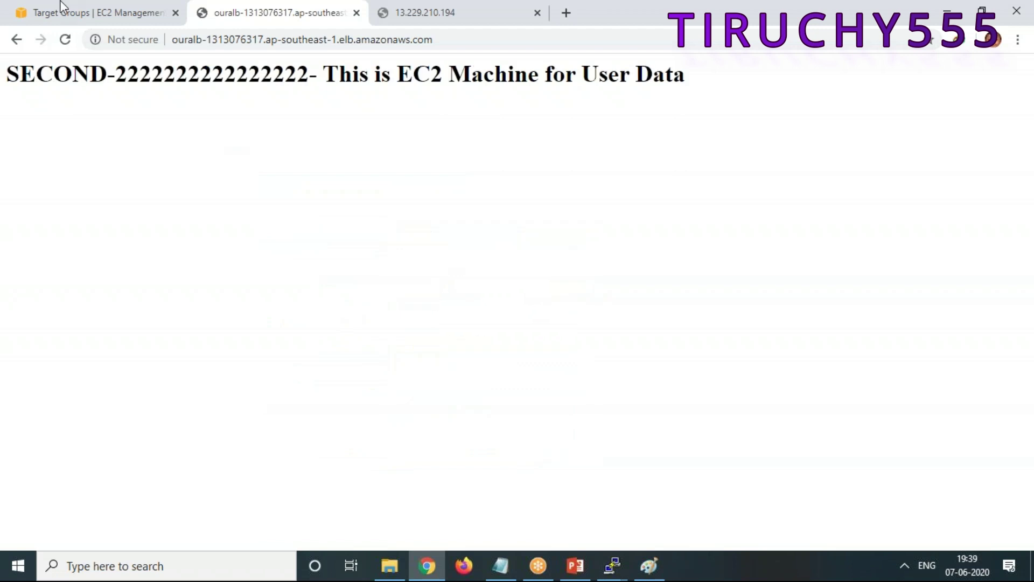
Step: Close the PuTTY session of ip-172-31-43-22, then bring the ip-172-31-46-51 session forward and move its window
{"action": "left_click", "coordinate": [611, 565]}
{"action": "left_click", "coordinate": [784, 515]}
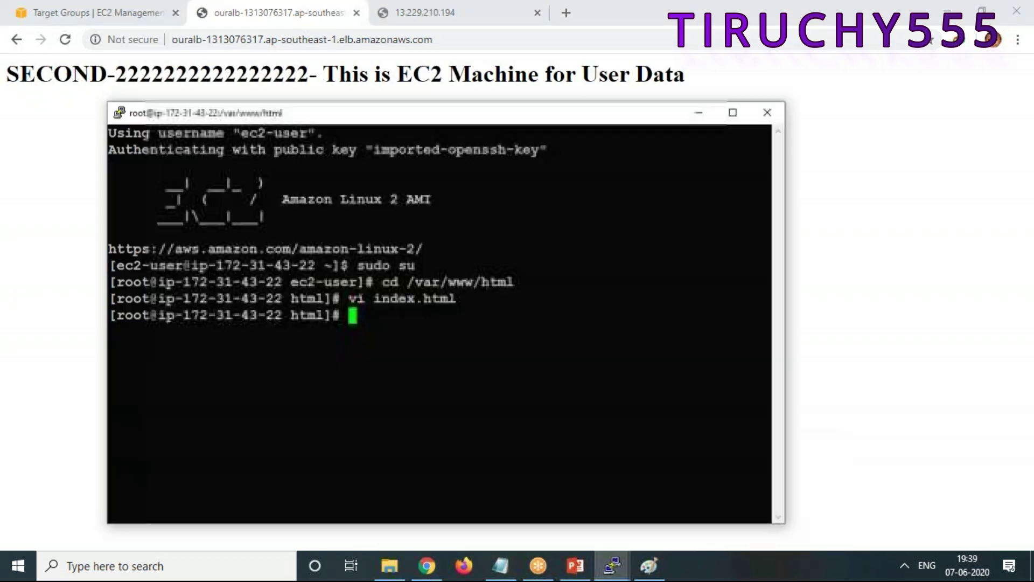
{"action": "left_click", "coordinate": [767, 111]}
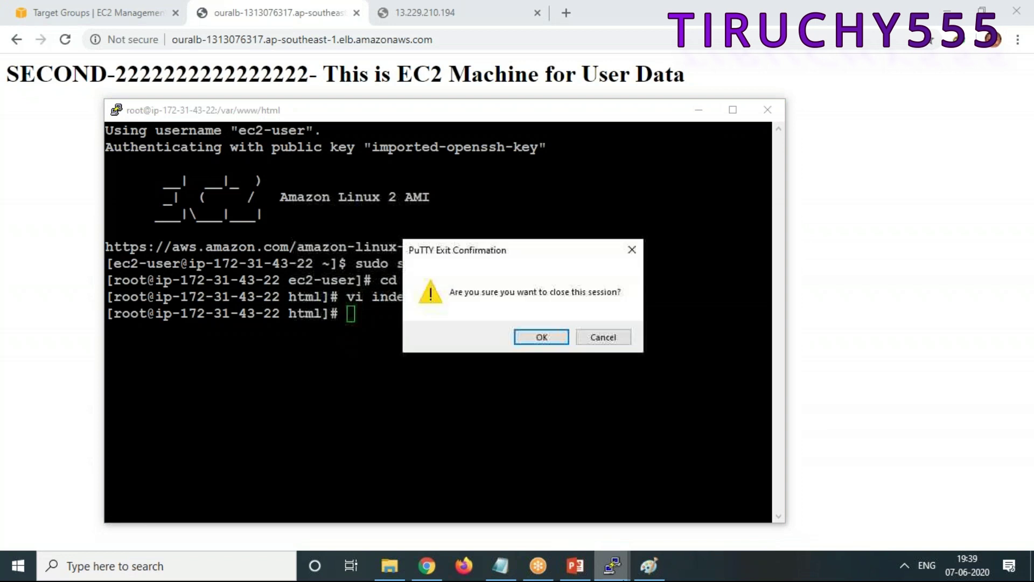
{"action": "key", "text": "Return"}
{"action": "left_click", "coordinate": [622, 575]}
{"action": "left_click", "coordinate": [723, 485]}
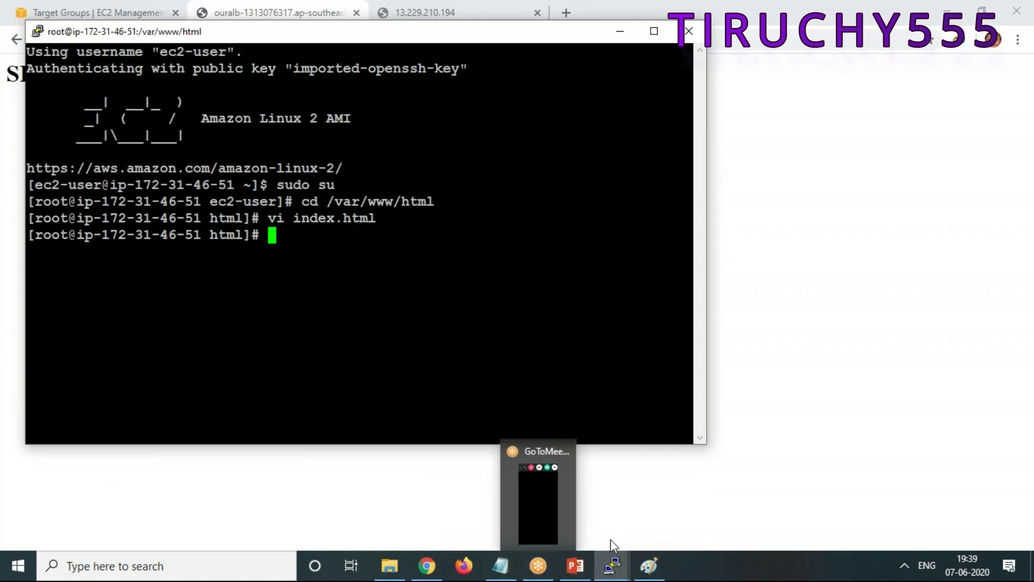
{"action": "left_click", "coordinate": [571, 25]}
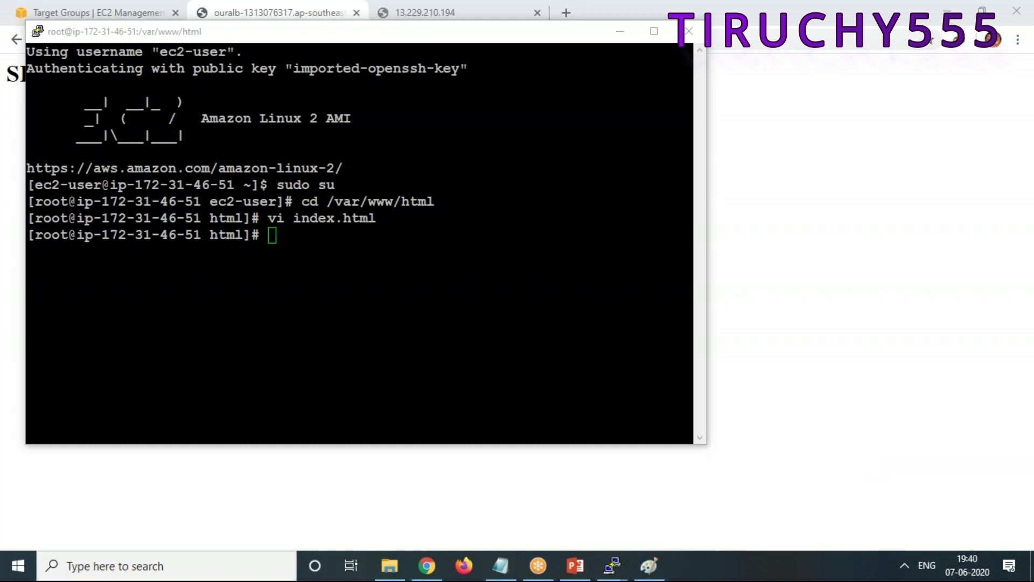
{"action": "left_click_drag", "start_coordinate": [291, 34], "coordinate": [399, 128]}
Step: Return to the ALB-TG target group in the EC2 console, re-enter /index.html as its health check path and save
{"action": "left_click", "coordinate": [96, 18]}
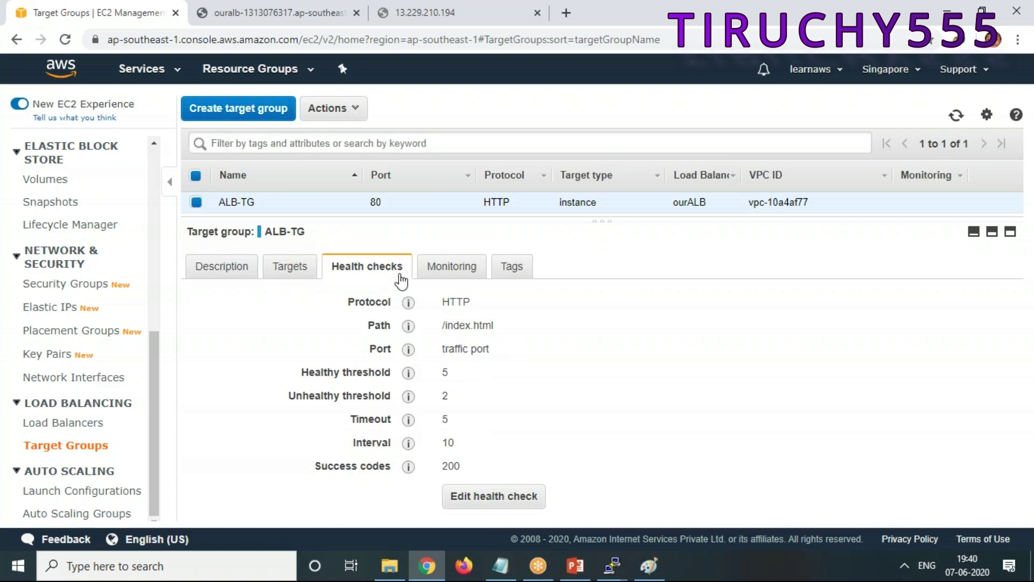
{"action": "left_click", "coordinate": [474, 496]}
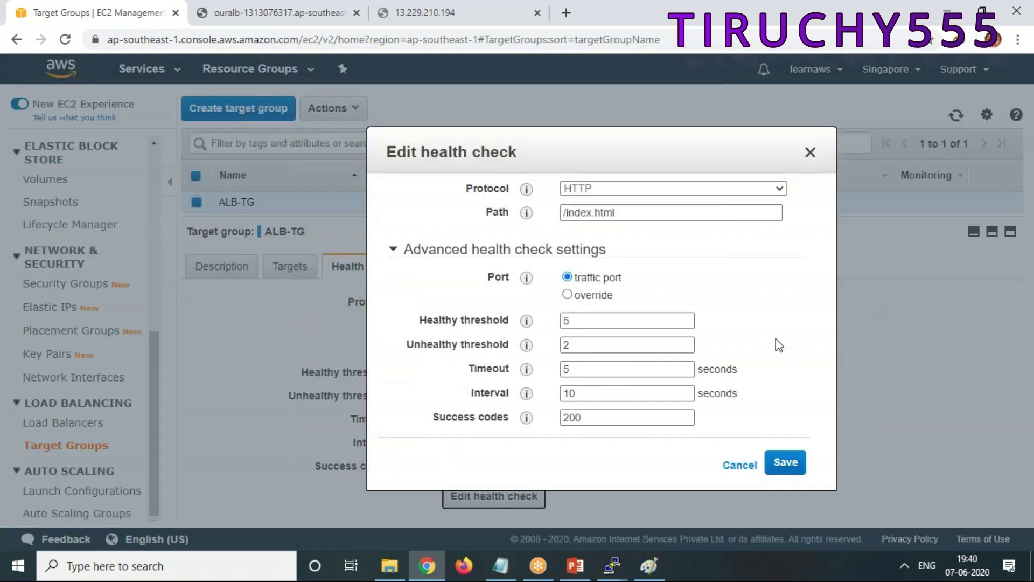
{"action": "left_click", "coordinate": [645, 211]}
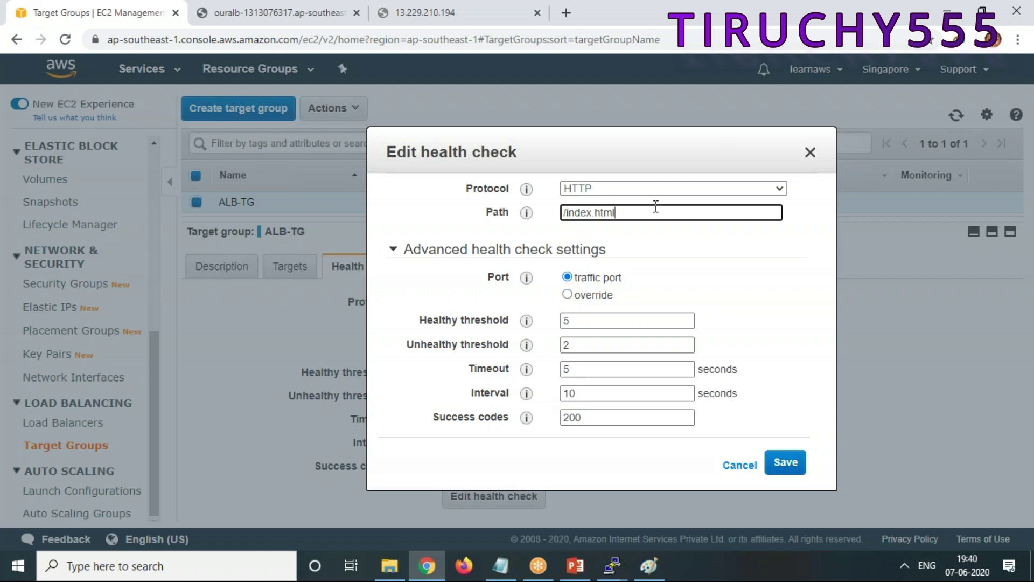
{"action": "key", "text": "BackSpace"}
{"action": "key", "text": "BackSpace"}
{"action": "key", "text": "BackSpace"}
{"action": "type", "text": "index.htm"}
{"action": "left_click", "coordinate": [785, 463]}
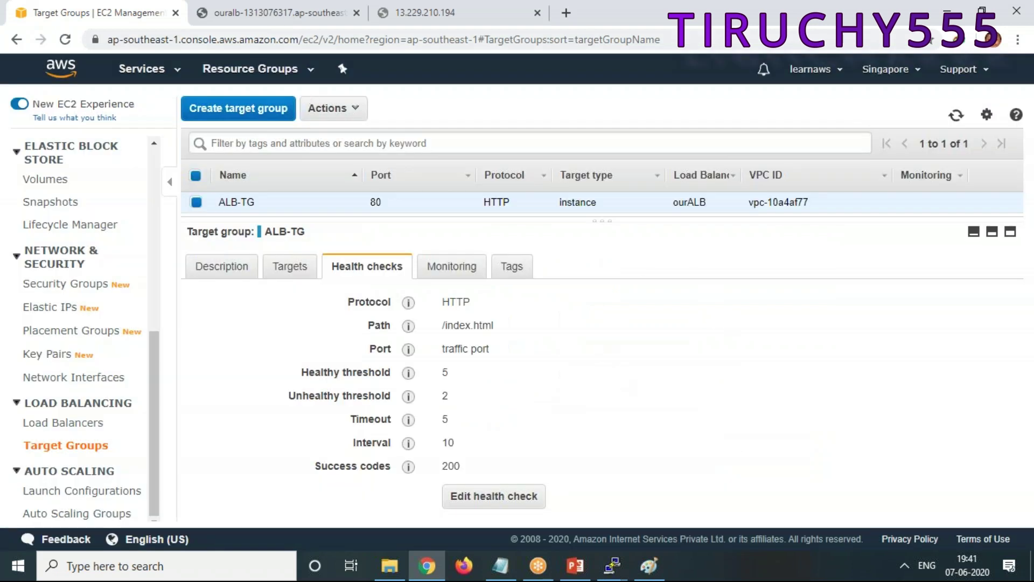
Step: Reload the load balancer's DNS page repeatedly to test the rotation again after saving the health check
{"action": "left_click", "coordinate": [273, 14]}
{"action": "right_click", "coordinate": [284, 201]}
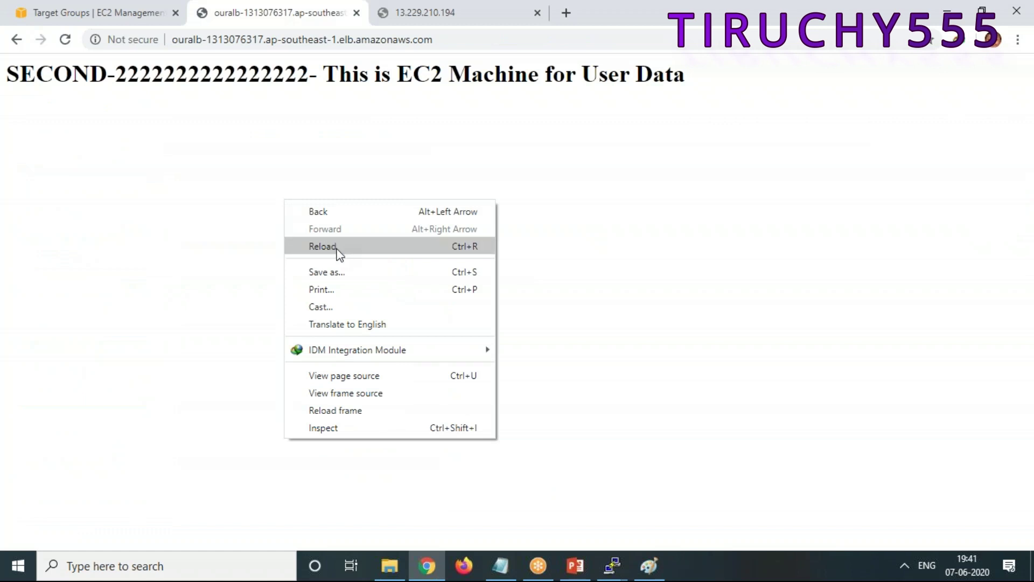
{"action": "left_click", "coordinate": [339, 248]}
{"action": "right_click", "coordinate": [337, 188]}
{"action": "left_click", "coordinate": [409, 238]}
{"action": "right_click", "coordinate": [327, 195]}
{"action": "left_click", "coordinate": [397, 243]}
{"action": "right_click", "coordinate": [345, 189]}
{"action": "left_click", "coordinate": [393, 233]}
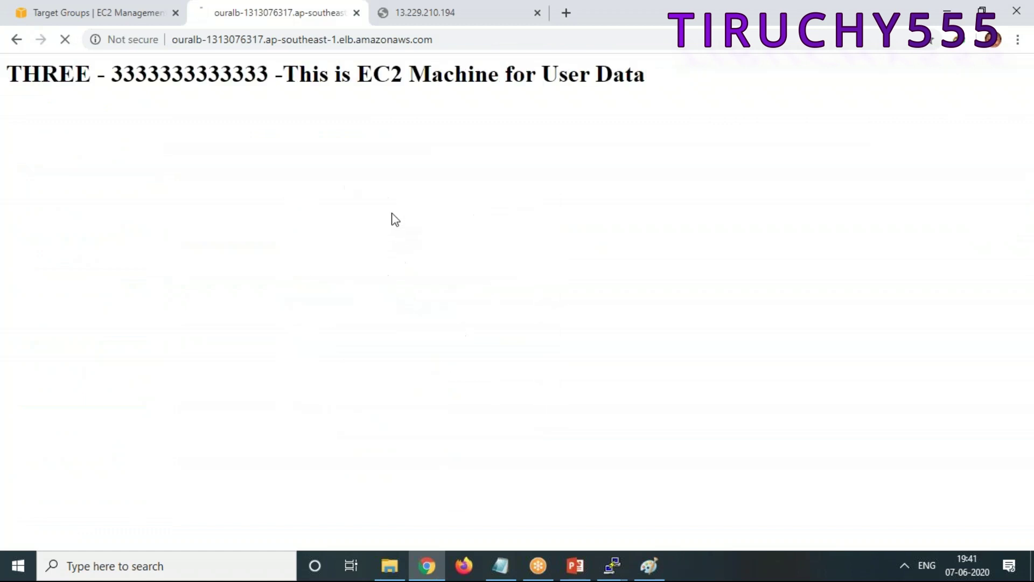
{"action": "right_click", "coordinate": [386, 198]}
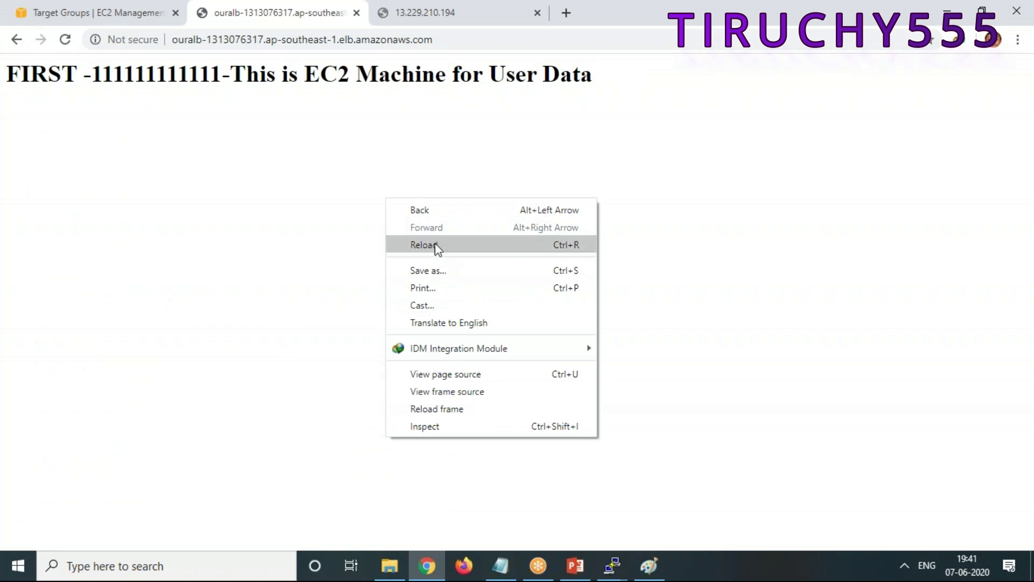
{"action": "left_click", "coordinate": [434, 244]}
{"action": "right_click", "coordinate": [419, 196]}
{"action": "left_click", "coordinate": [457, 249]}
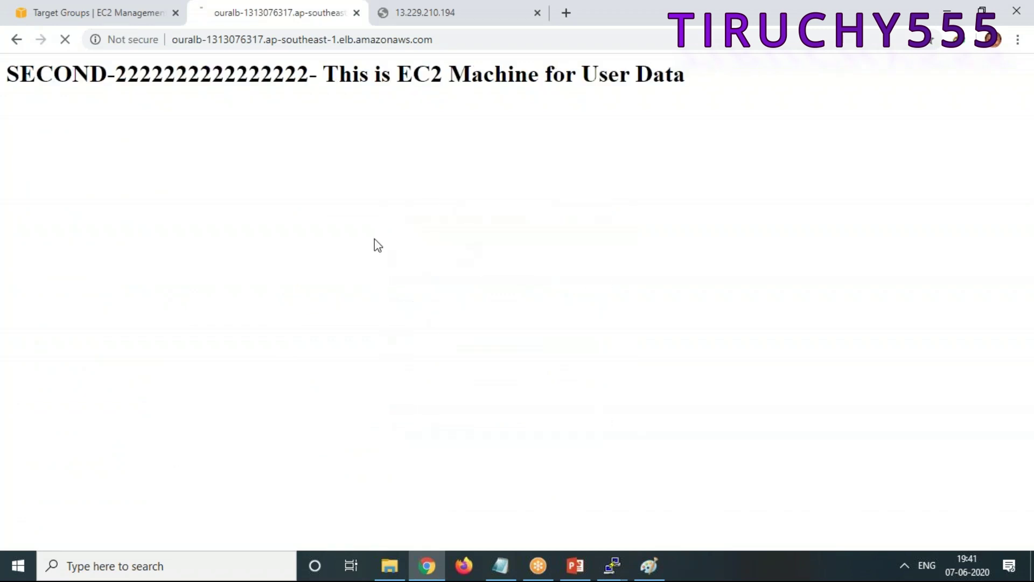
{"action": "right_click", "coordinate": [224, 153]}
{"action": "left_click", "coordinate": [267, 203]}
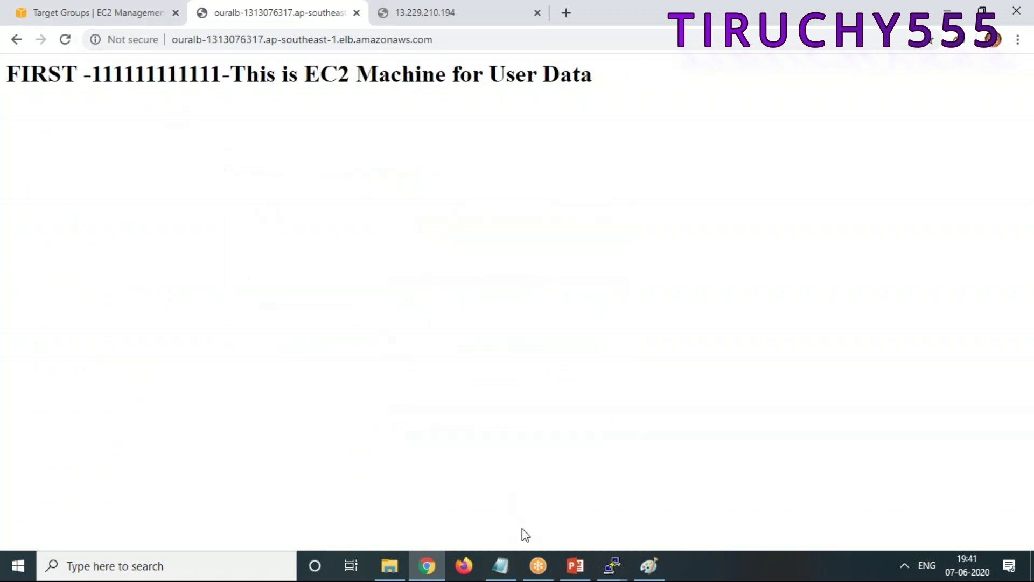
Step: Close the PuTTY sessions of ip-172-31-32-68 and ip-172-31-46-51 and return to the target group page in the EC2 console
{"action": "left_click", "coordinate": [612, 563]}
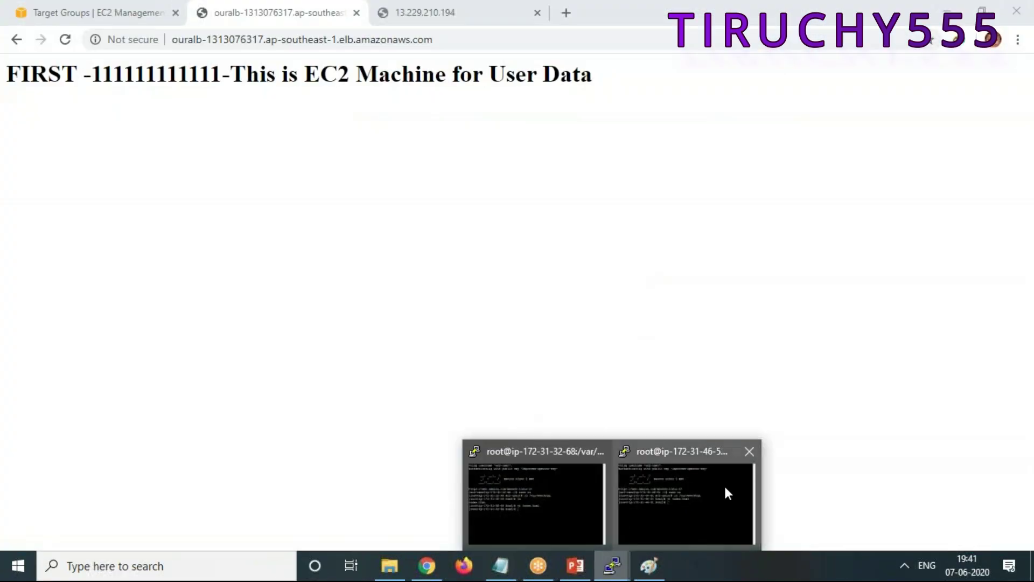
{"action": "left_click", "coordinate": [754, 452]}
{"action": "left_click", "coordinate": [541, 337]}
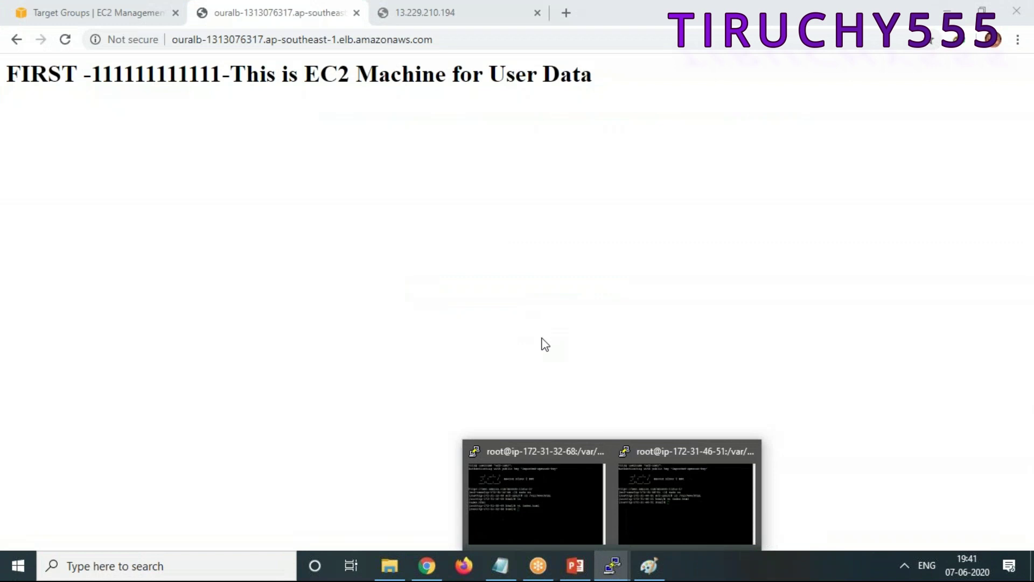
{"action": "left_click", "coordinate": [547, 462]}
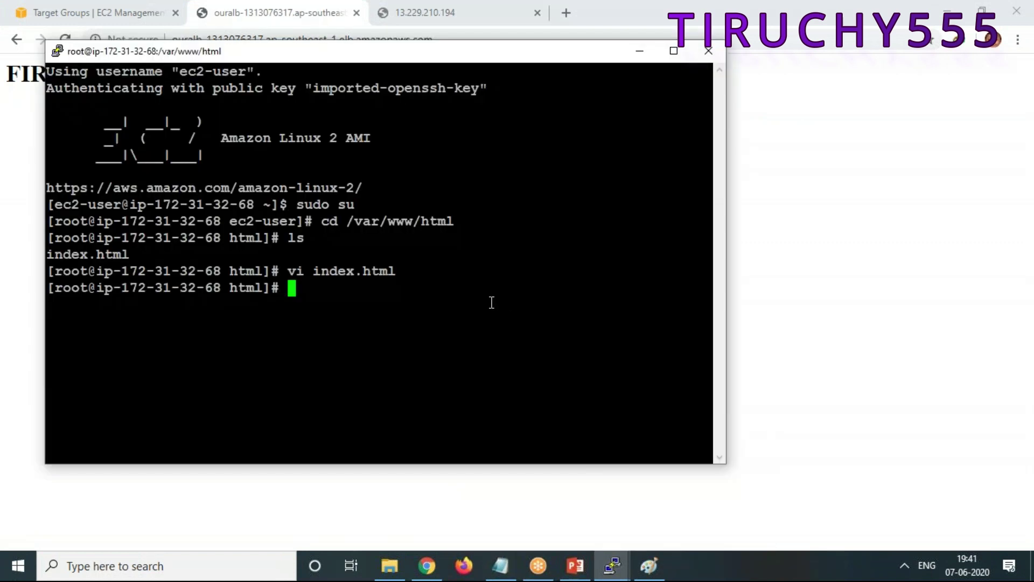
{"action": "left_click", "coordinate": [707, 51]}
{"action": "left_click", "coordinate": [557, 354]}
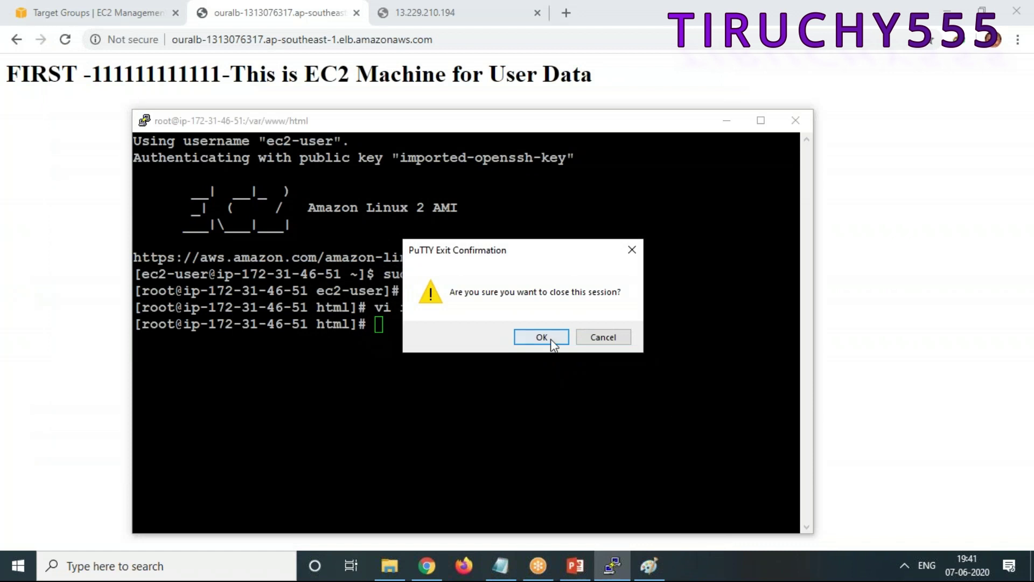
{"action": "left_click", "coordinate": [541, 337]}
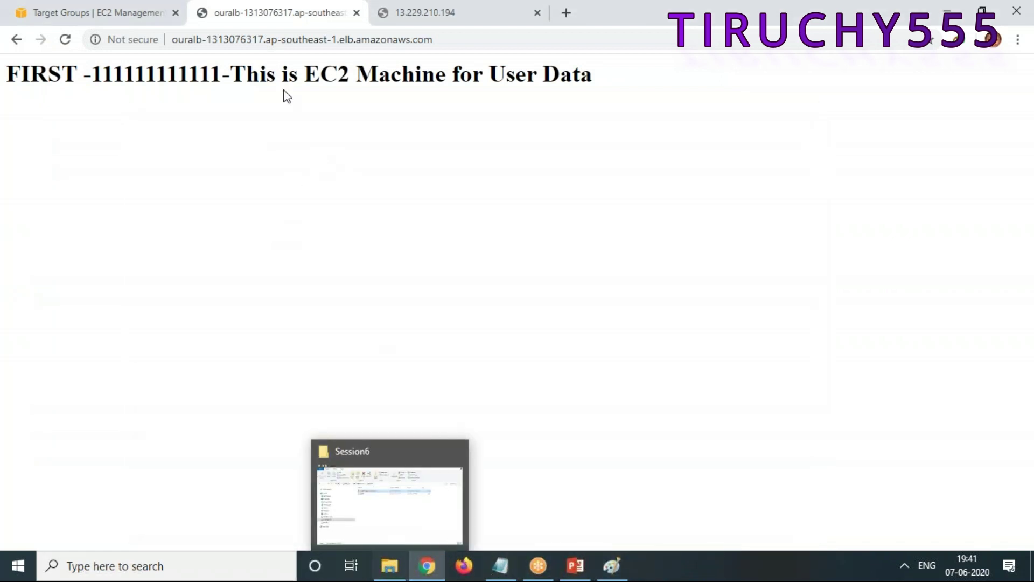
{"action": "left_click", "coordinate": [73, 14]}
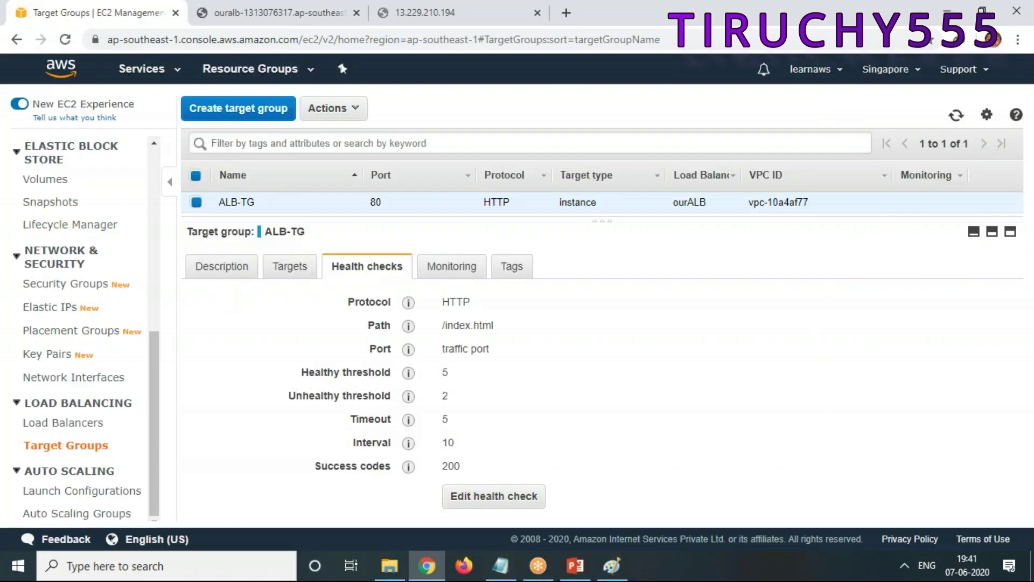
Step: Open the EC2 Instances list, select App-LB1 and copy its IPv4 public IP
{"action": "scroll", "coordinate": [86, 227], "scroll_direction": "up", "scroll_amount": 7}
{"action": "left_click", "coordinate": [59, 143]}
{"action": "left_click", "coordinate": [293, 299]}
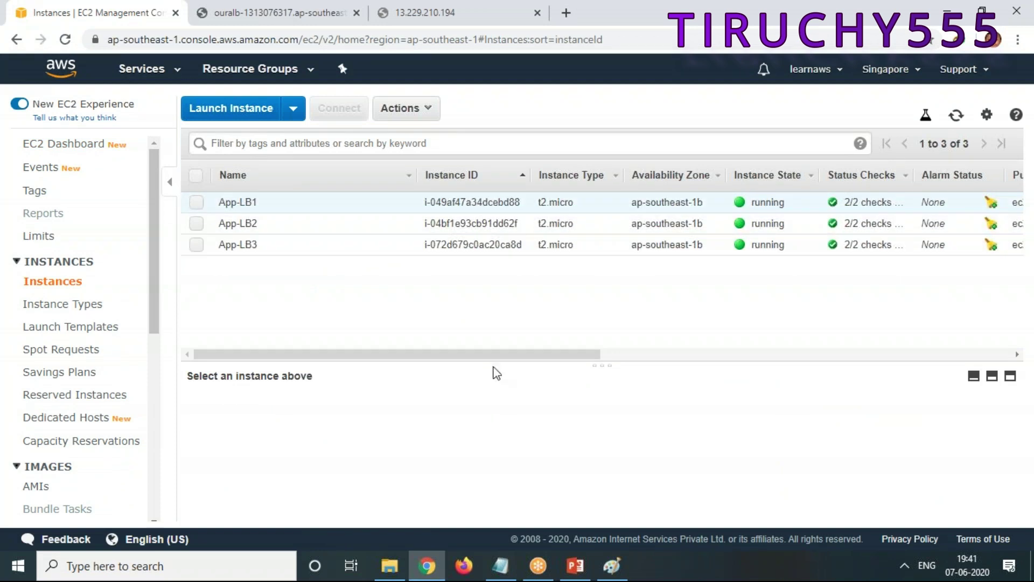
{"action": "left_click", "coordinate": [196, 202]}
{"action": "scroll", "coordinate": [593, 447], "scroll_direction": "down", "scroll_amount": 2}
{"action": "scroll", "coordinate": [847, 442], "scroll_direction": "up", "scroll_amount": 3}
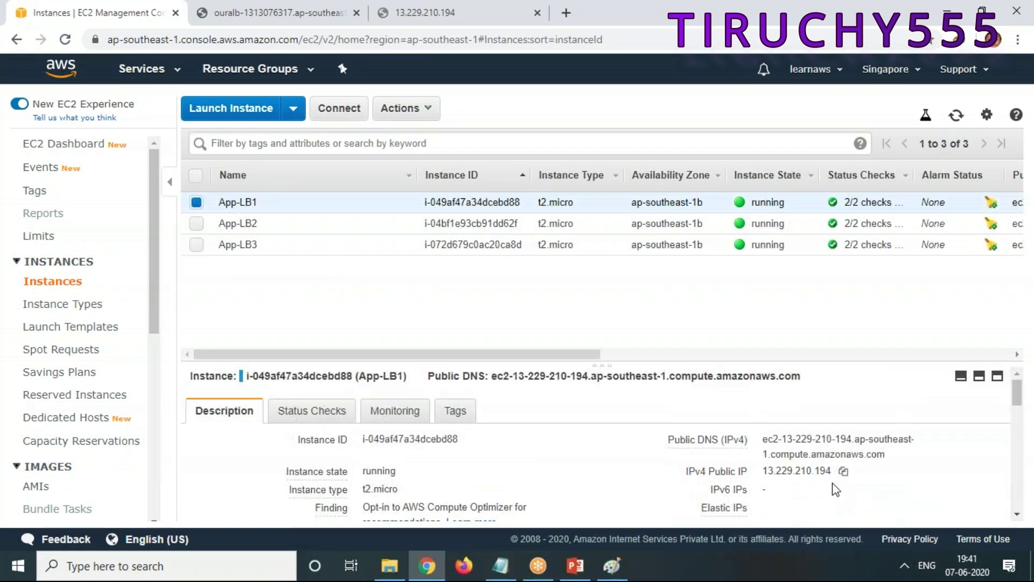
{"action": "mouse_move", "coordinate": [831, 471]}
{"action": "left_mouse_down"}
{"action": "mouse_move", "coordinate": [690, 472]}
{"action": "mouse_move", "coordinate": [754, 485]}
{"action": "mouse_move", "coordinate": [798, 477]}
{"action": "mouse_move", "coordinate": [770, 488]}
{"action": "mouse_move", "coordinate": [835, 471]}
{"action": "left_mouse_up"}
{"action": "key", "text": "ctrl+c"}
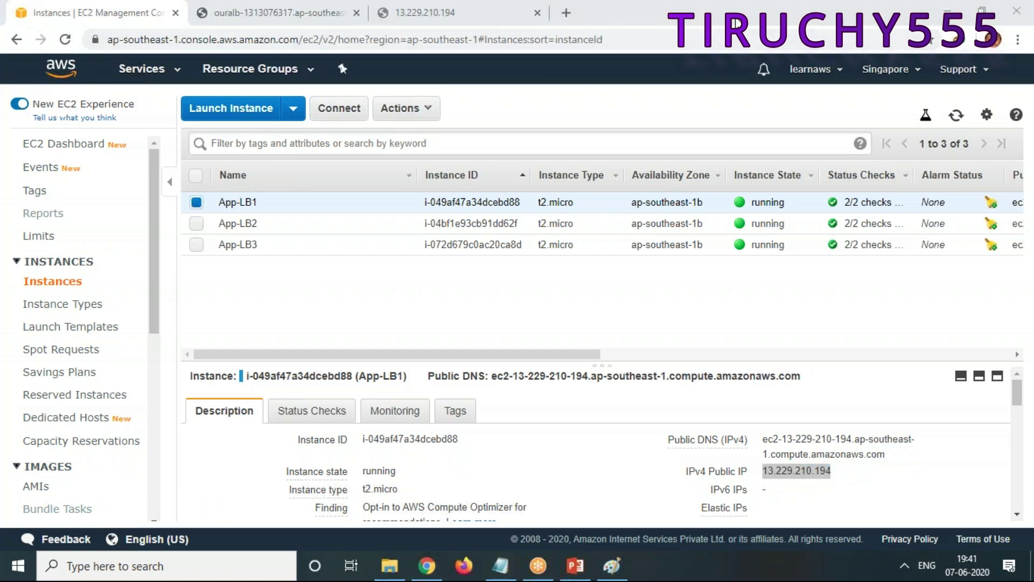
Step: Minimize the browser, Paint and Notepad windows to reach the desktop
{"action": "double_click", "coordinate": [822, 21]}
{"action": "left_click", "coordinate": [931, 84]}
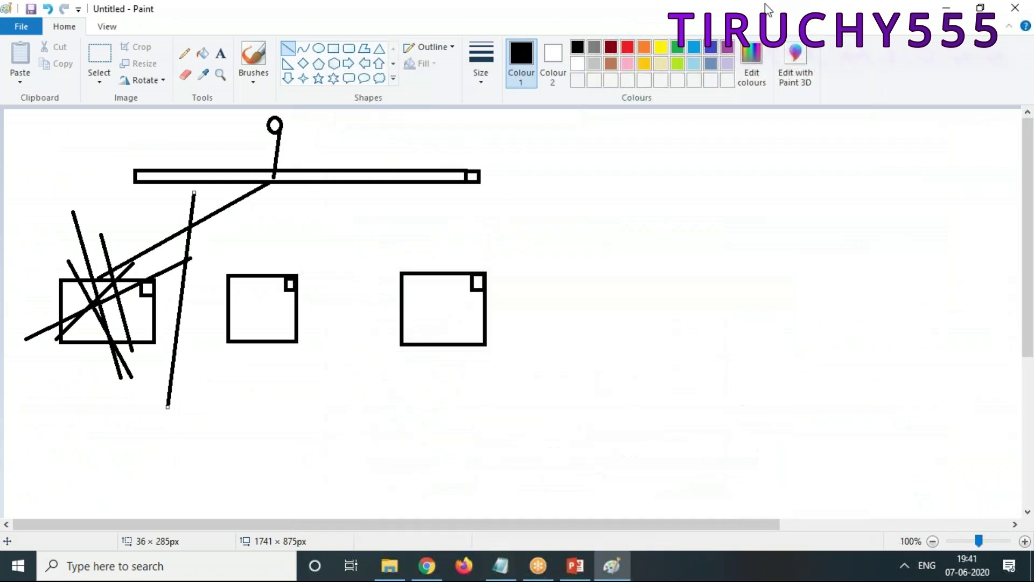
{"action": "left_click_drag", "start_coordinate": [770, 10], "coordinate": [761, 148]}
{"action": "left_click", "coordinate": [943, 146]}
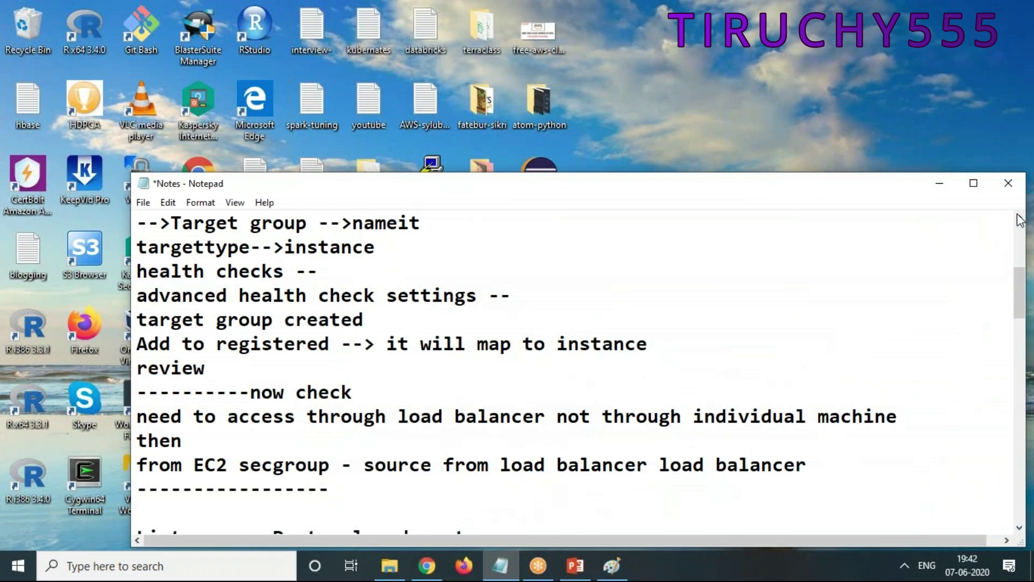
{"action": "left_click", "coordinate": [939, 183]}
{"action": "double_click", "coordinate": [425, 182]}
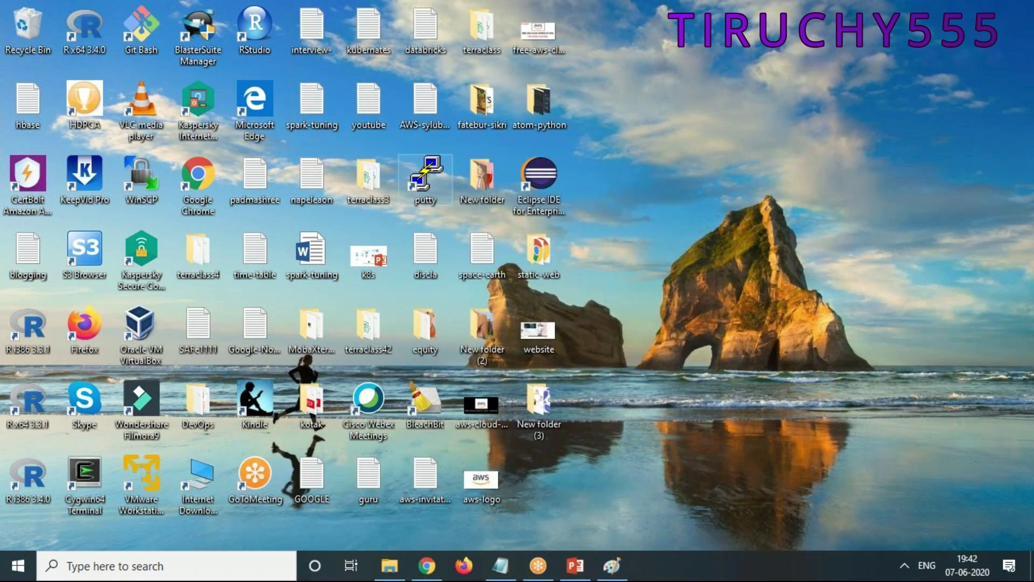
{"action": "left_click", "coordinate": [509, 363]}
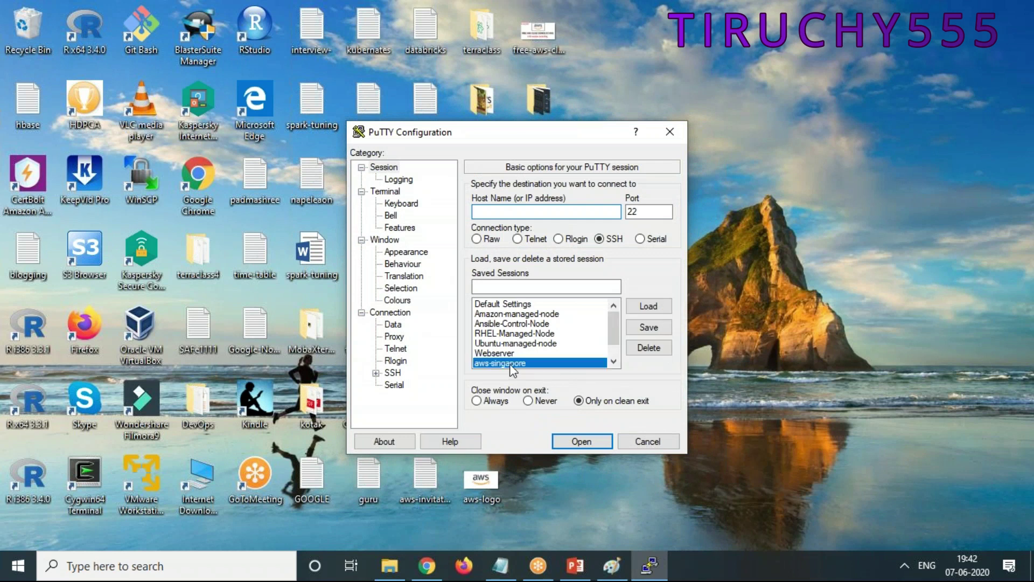
{"action": "left_click", "coordinate": [649, 305]}
{"action": "left_click_drag", "start_coordinate": [513, 211], "coordinate": [569, 211]}
{"action": "key", "text": "ctrl+v"}
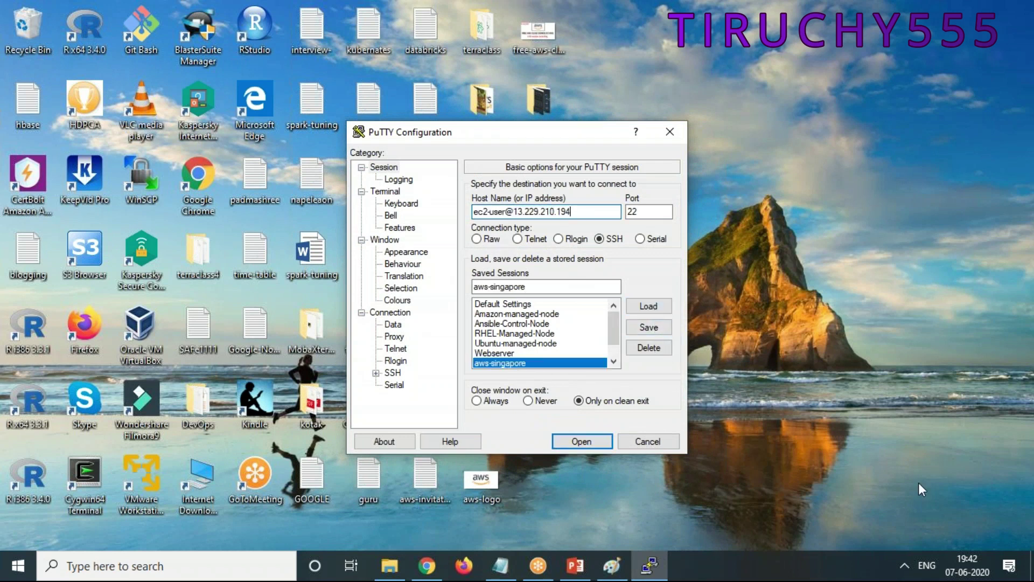
{"action": "left_click", "coordinate": [570, 442]}
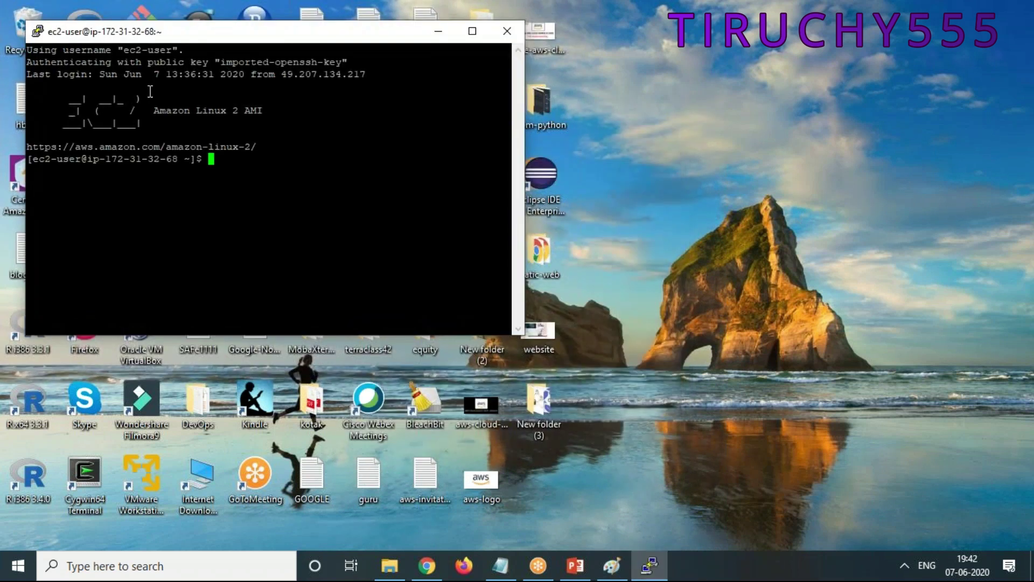
Step: Change the PuTTY terminal font to Courier New bold 14-point and apply it to the session
{"action": "right_click", "coordinate": [185, 33]}
{"action": "left_click", "coordinate": [250, 251]}
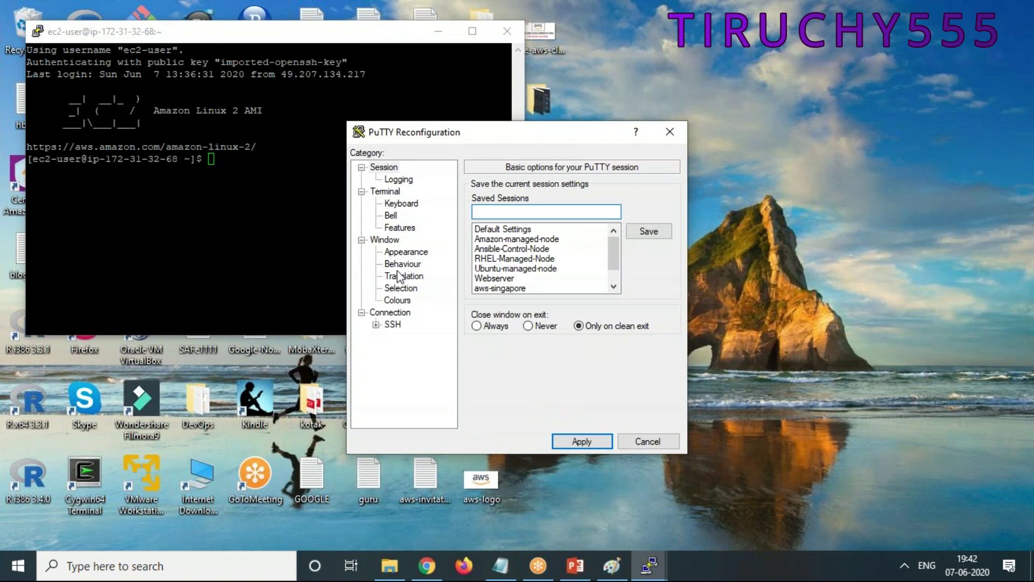
{"action": "left_click", "coordinate": [406, 252]}
{"action": "left_click", "coordinate": [649, 277]}
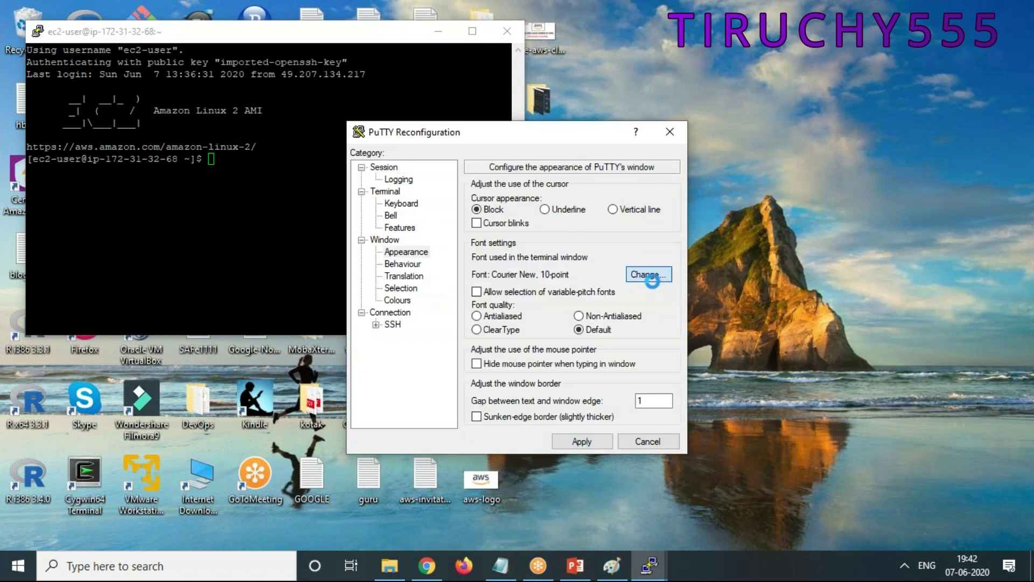
{"action": "left_click", "coordinate": [536, 285]}
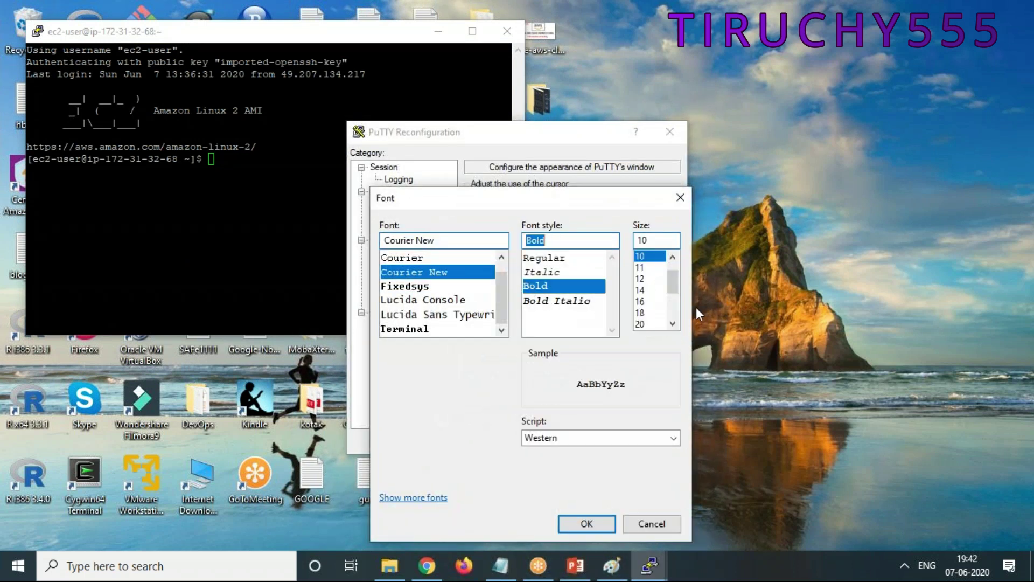
{"action": "left_click", "coordinate": [645, 290]}
{"action": "left_click", "coordinate": [592, 518]}
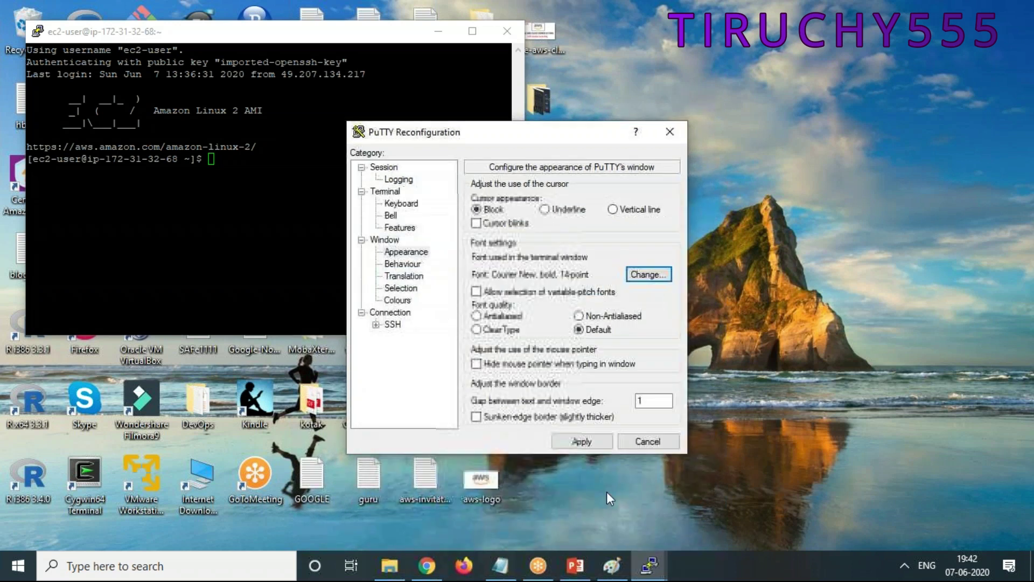
{"action": "left_click", "coordinate": [593, 440]}
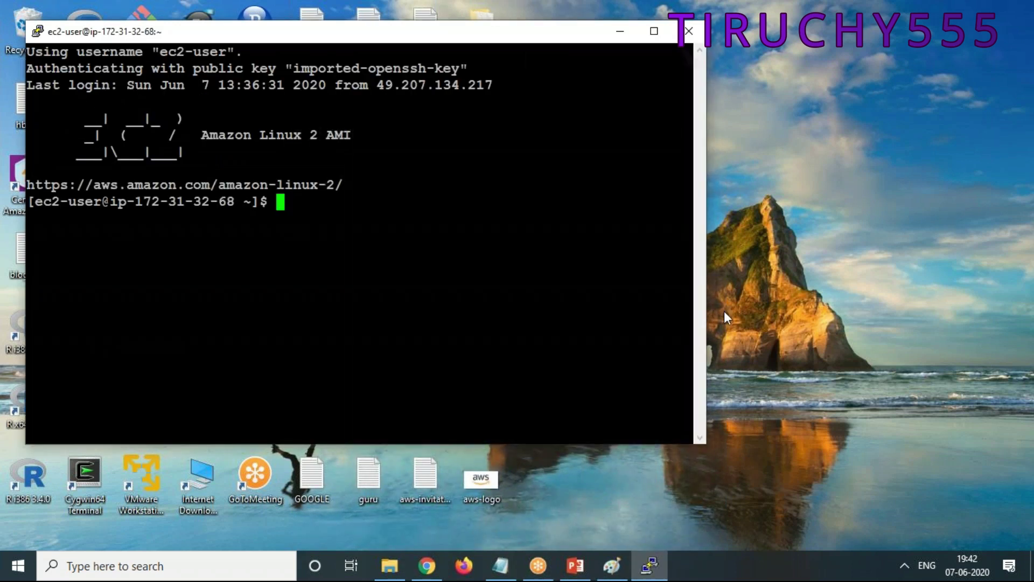
Step: Switch to the root user with sudo su and change to the /var/www/html directory
{"action": "type", "text": "sudo su"}
{"action": "key", "text": "Return"}
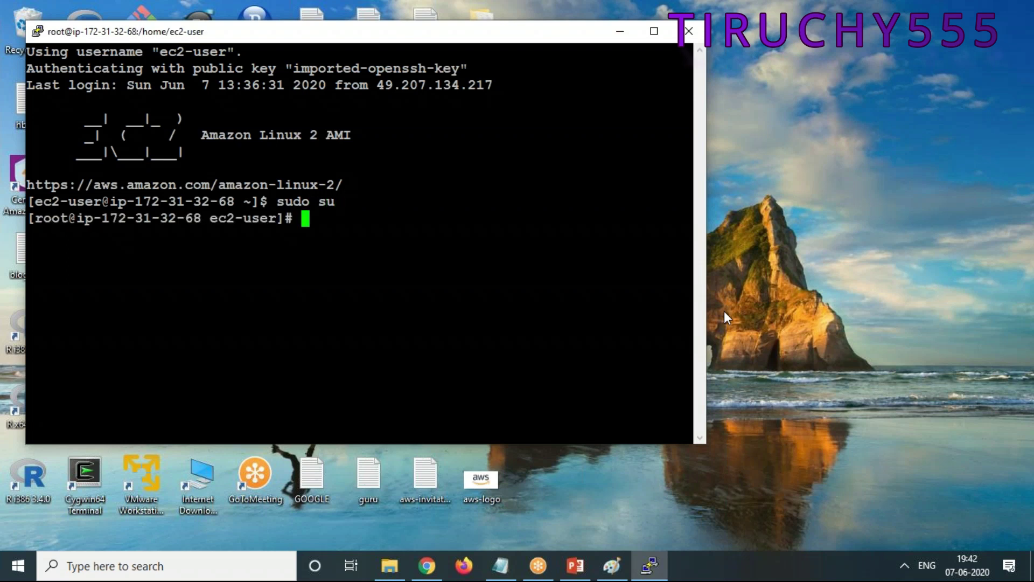
{"action": "type", "text": "cd /var/w"}
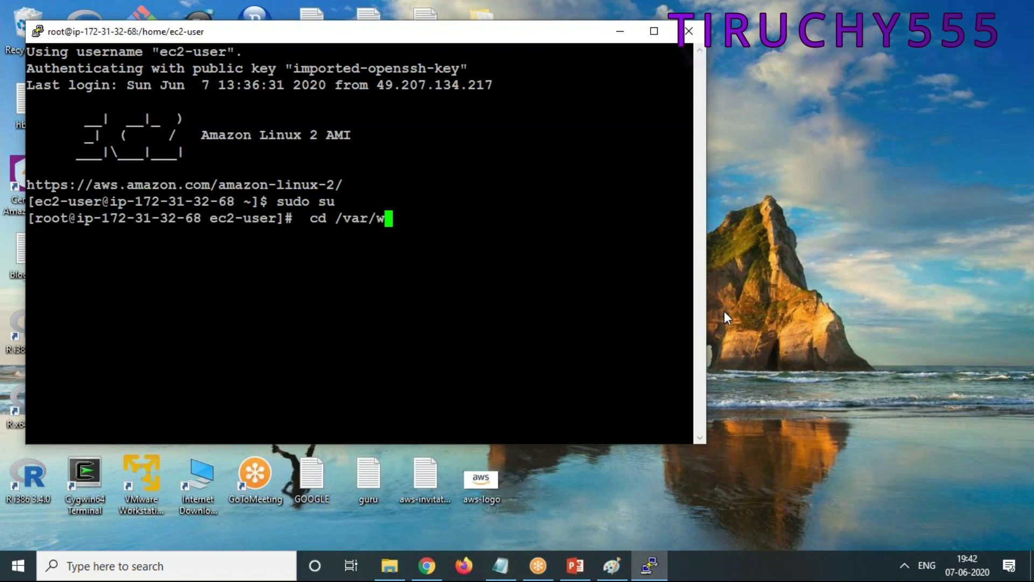
{"action": "type", "text": "ww/html"}
{"action": "key", "text": "Return"}
Step: Open index.html in vi to check its content, then exit with :wq!
{"action": "type", "text": "vi index"}
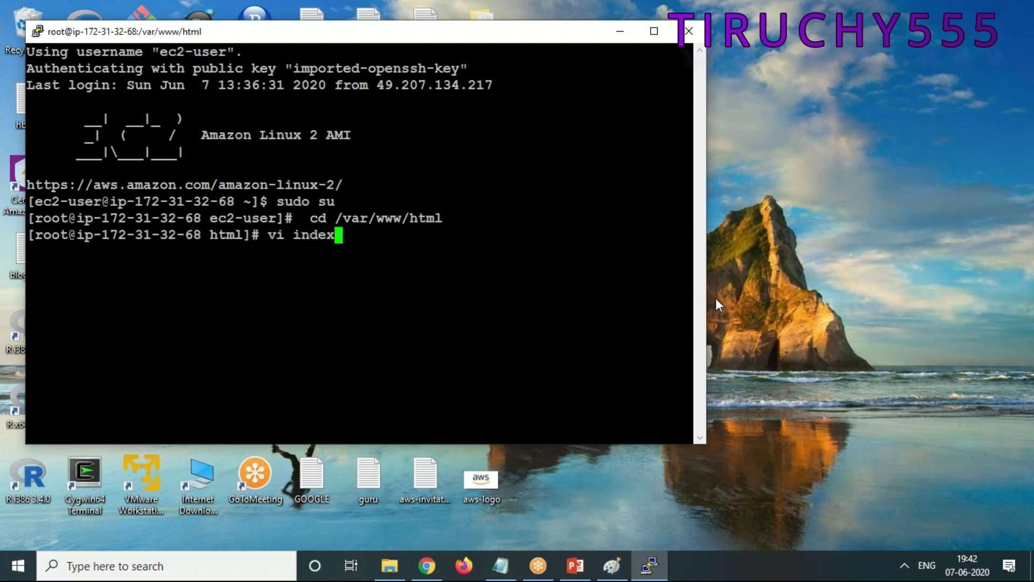
{"action": "type", "text": ".html"}
{"action": "key", "text": "Return"}
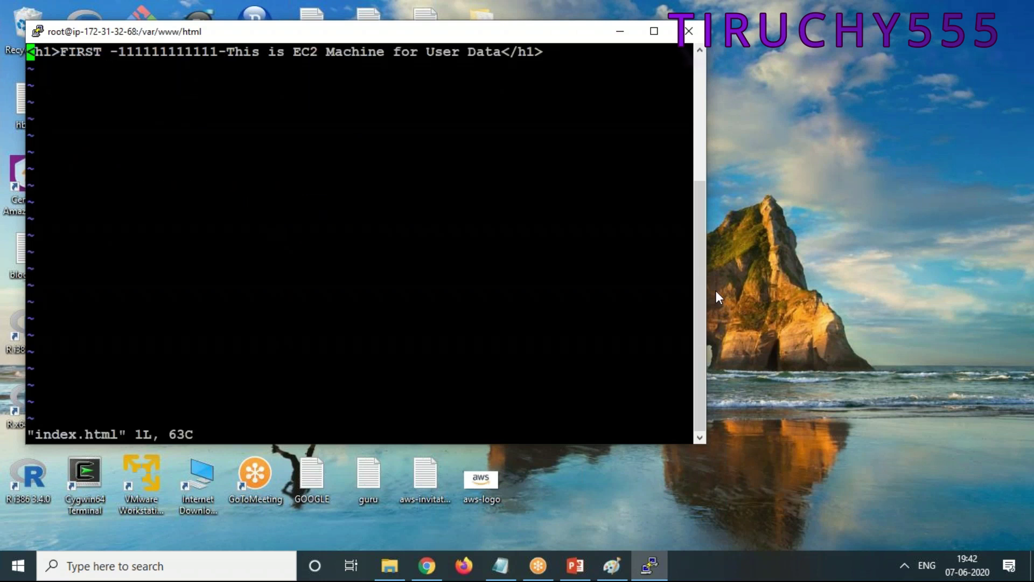
{"action": "type", "text": ":wq!"}
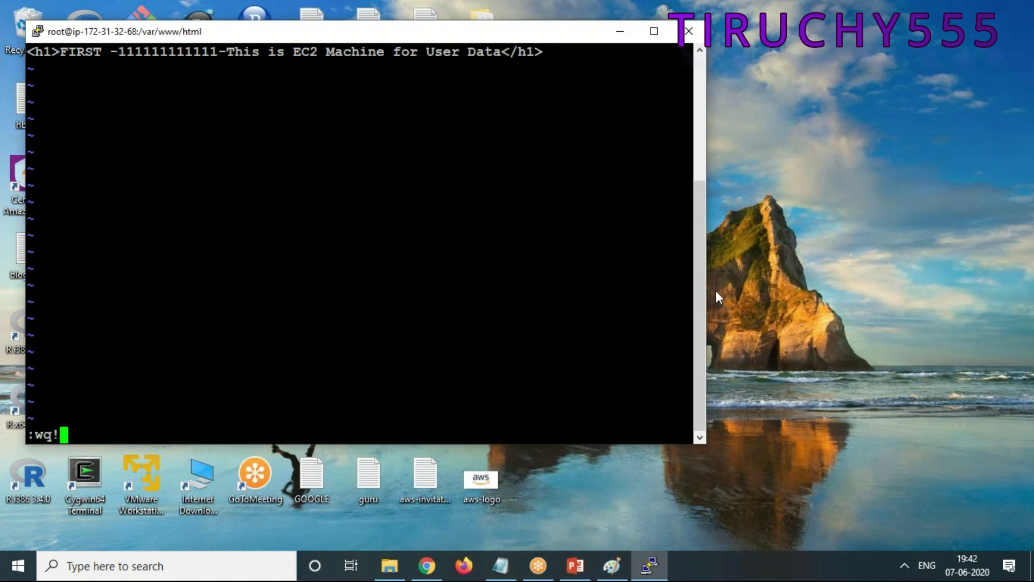
{"action": "key", "text": "Return"}
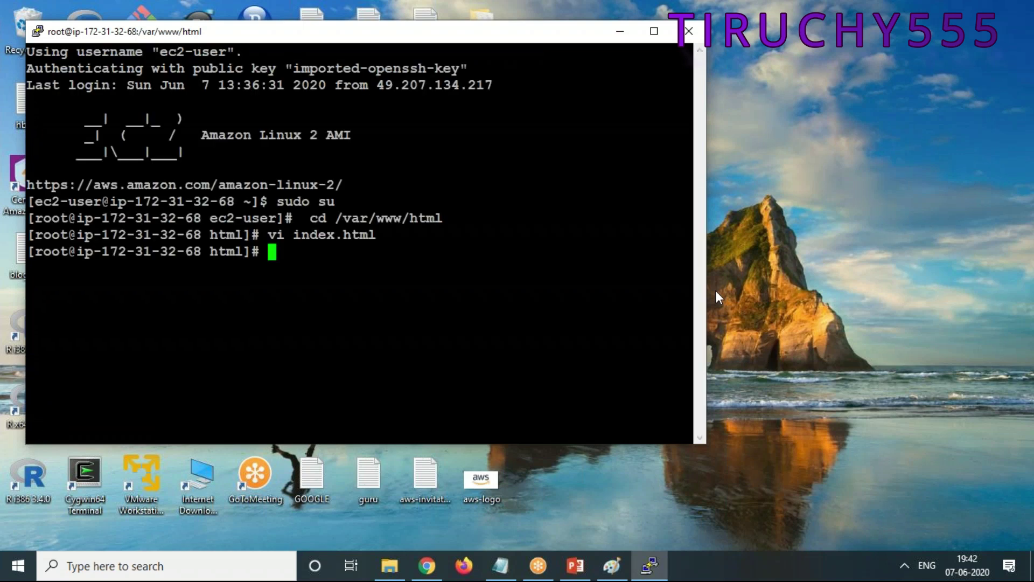
Step: Rename index.html to index.htm with mv and list the directory's files
{"action": "type", "text": "mv ind"}
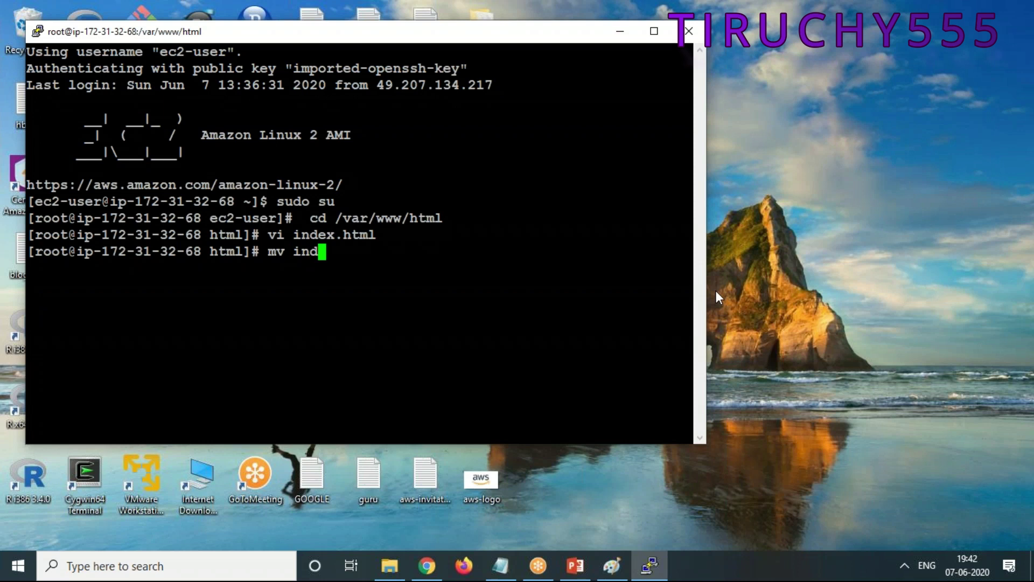
{"action": "type", "text": "ex.h"}
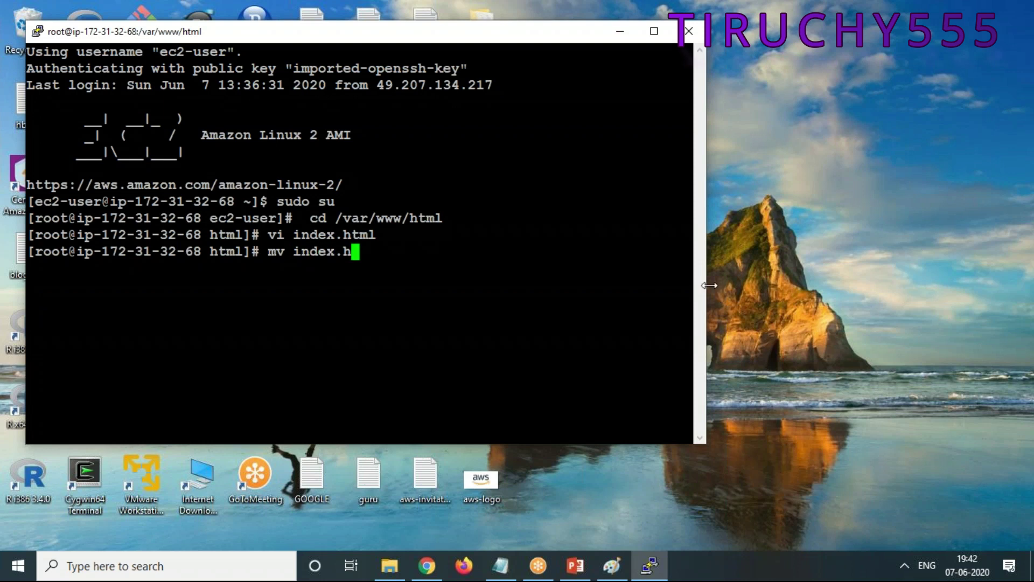
{"action": "type", "text": "tml index.htm"}
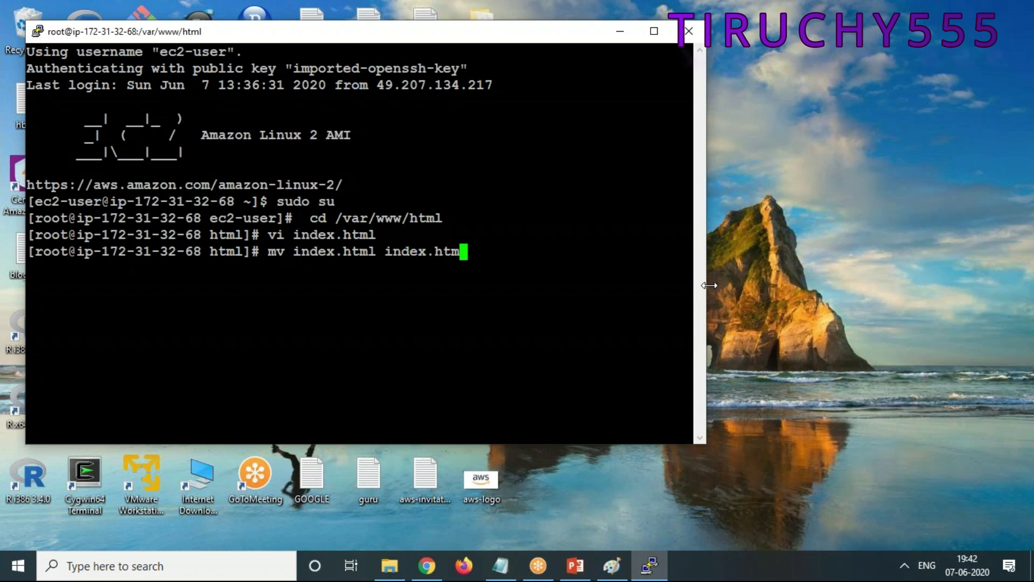
{"action": "key", "text": "Return"}
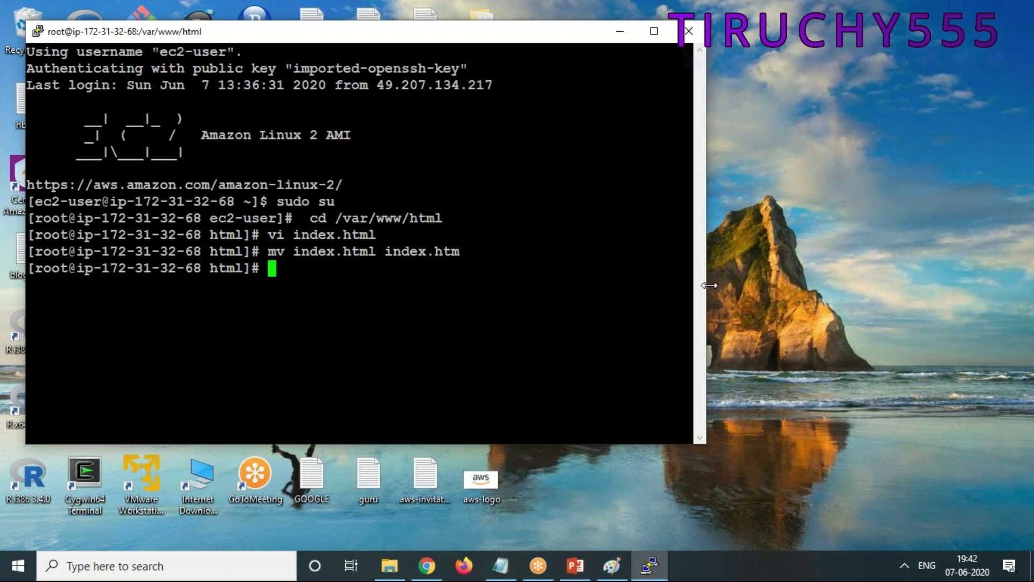
{"action": "type", "text": "ls"}
{"action": "key", "text": "Return"}
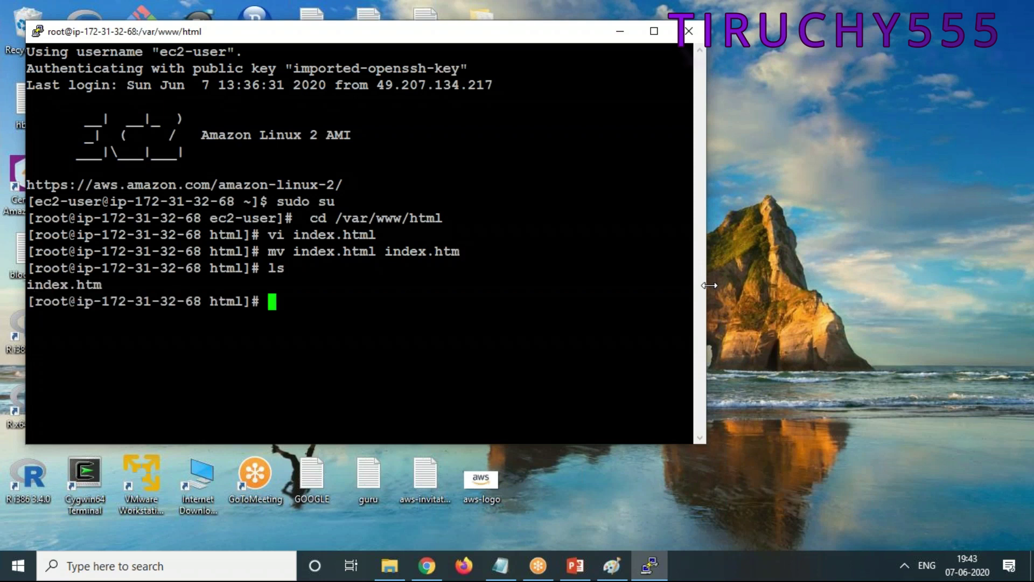
Step: Switch to Chrome and reload the load balancer's DNS page several times to test the rotation with App-LB1's index page renamed
{"action": "left_click", "coordinate": [425, 565]}
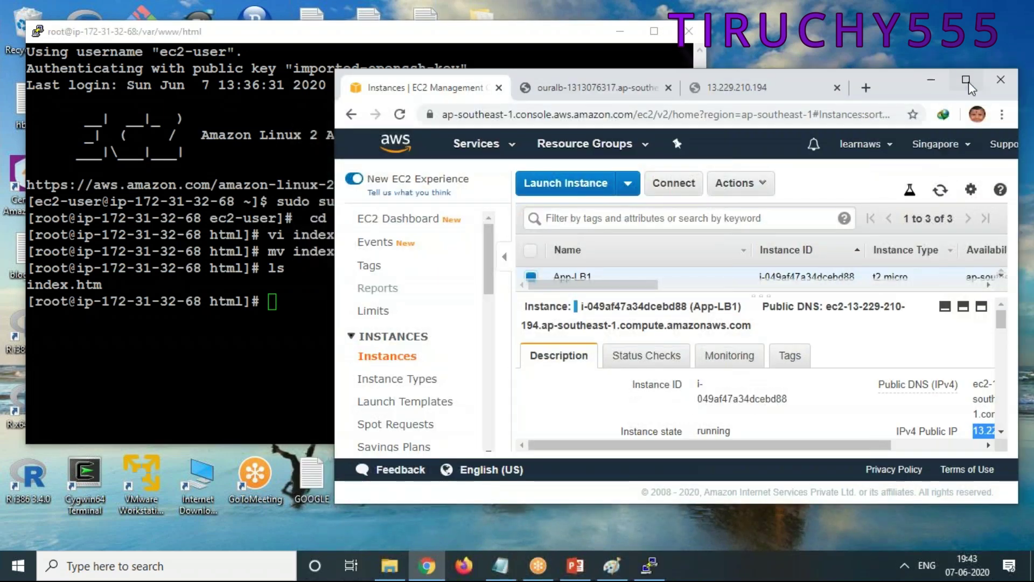
{"action": "key", "text": "super+Up"}
{"action": "left_click", "coordinate": [296, 15]}
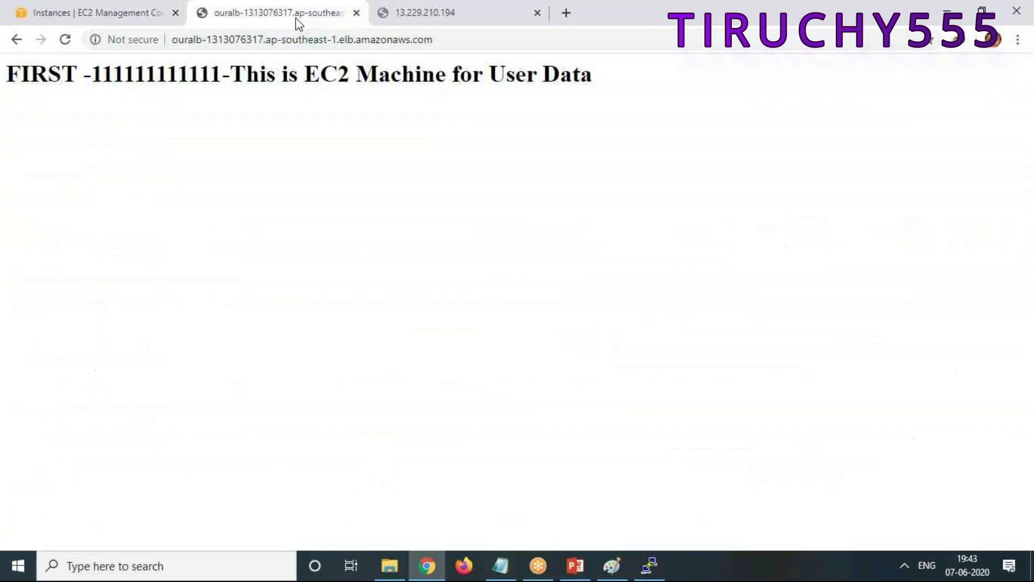
{"action": "right_click", "coordinate": [250, 267]}
{"action": "left_click", "coordinate": [302, 316]}
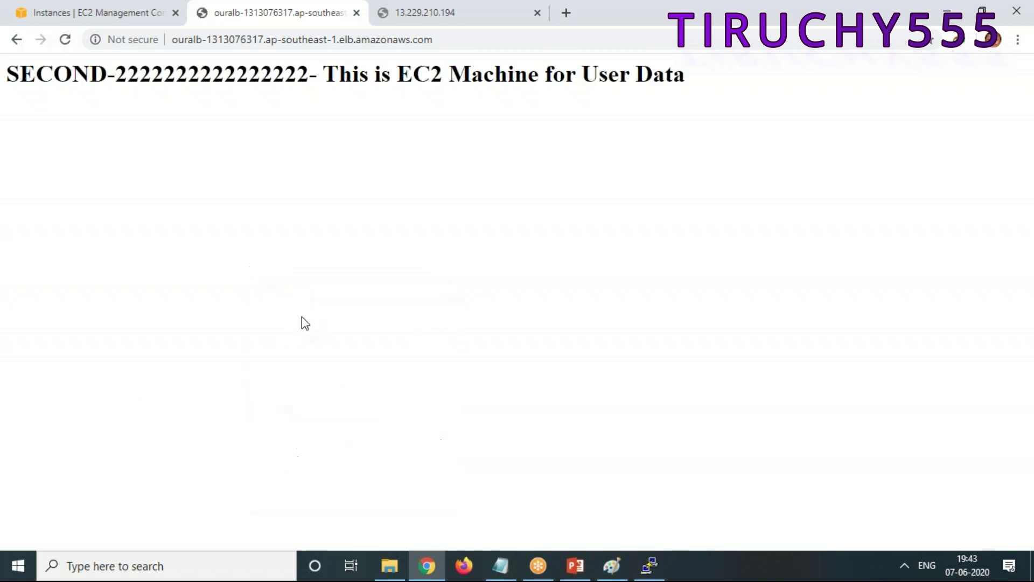
{"action": "right_click", "coordinate": [303, 215]}
{"action": "left_click", "coordinate": [345, 268]}
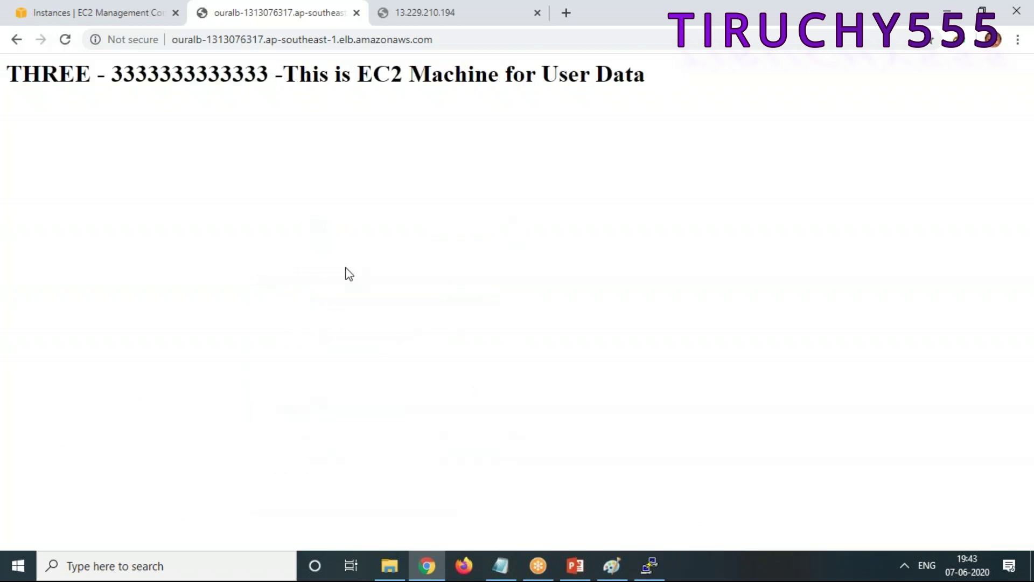
{"action": "right_click", "coordinate": [366, 215]}
{"action": "left_click", "coordinate": [405, 264]}
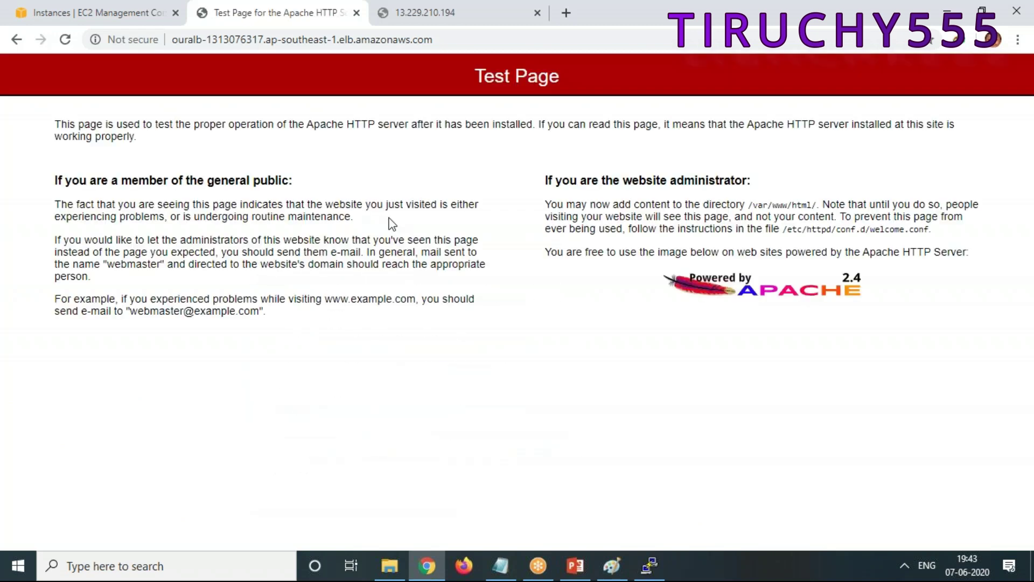
Step: Request the load balancer's DNS address again and keep reloading to check whether App-LB1 still receives traffic
{"action": "left_click", "coordinate": [469, 41]}
{"action": "left_click", "coordinate": [499, 36]}
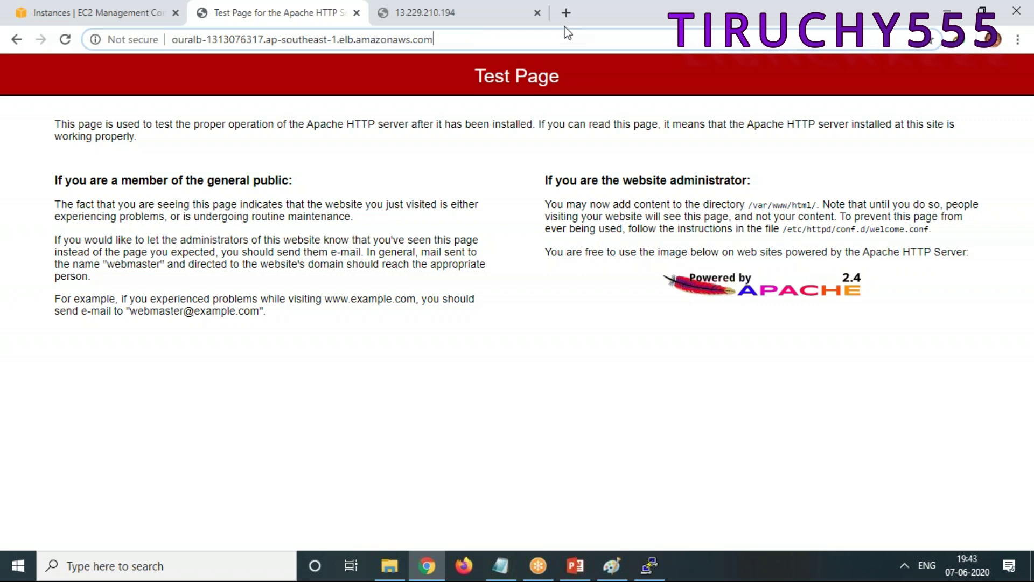
{"action": "key", "text": "Return"}
{"action": "right_click", "coordinate": [269, 190]}
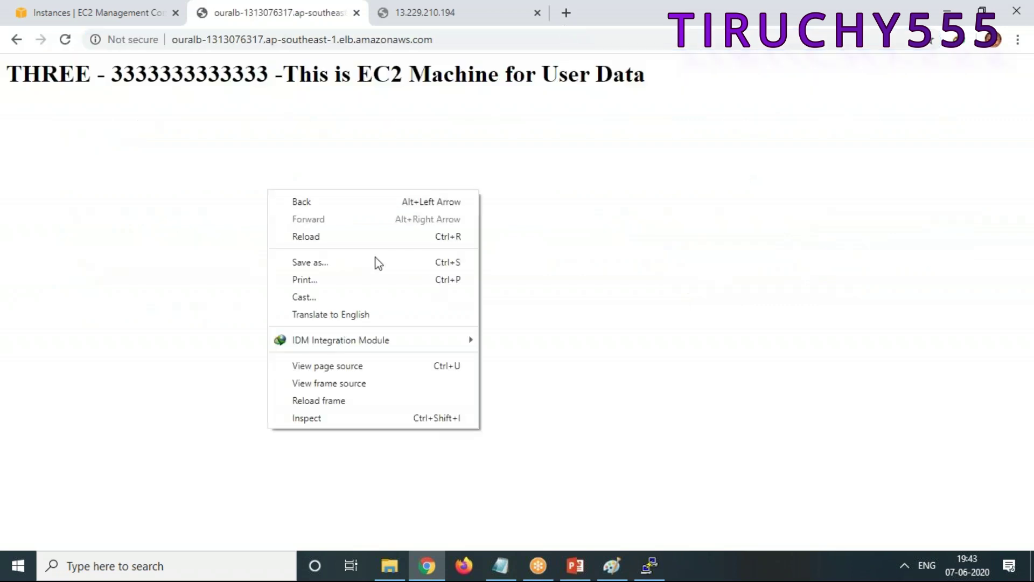
{"action": "left_click", "coordinate": [342, 234]}
{"action": "right_click", "coordinate": [385, 233]}
{"action": "left_click", "coordinate": [428, 280]}
{"action": "right_click", "coordinate": [436, 247]}
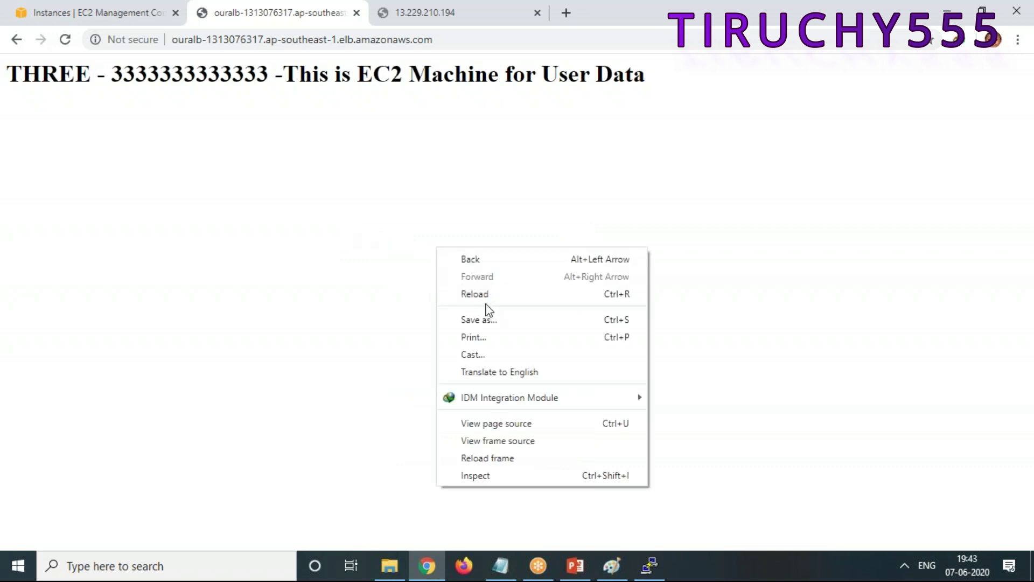
{"action": "left_click", "coordinate": [485, 296]}
{"action": "right_click", "coordinate": [410, 234]}
{"action": "left_click", "coordinate": [447, 276]}
{"action": "right_click", "coordinate": [436, 214]}
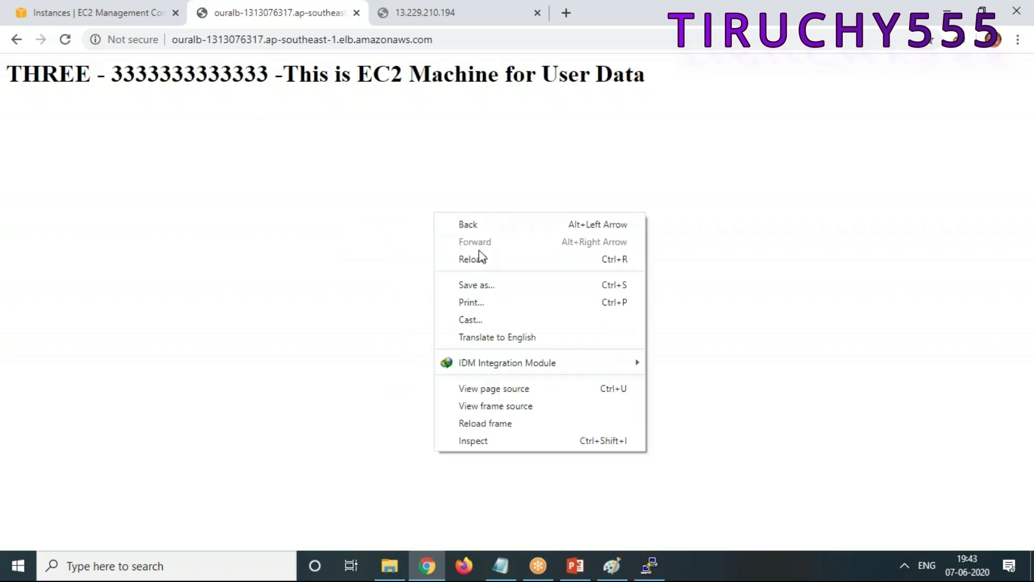
{"action": "left_click", "coordinate": [482, 259]}
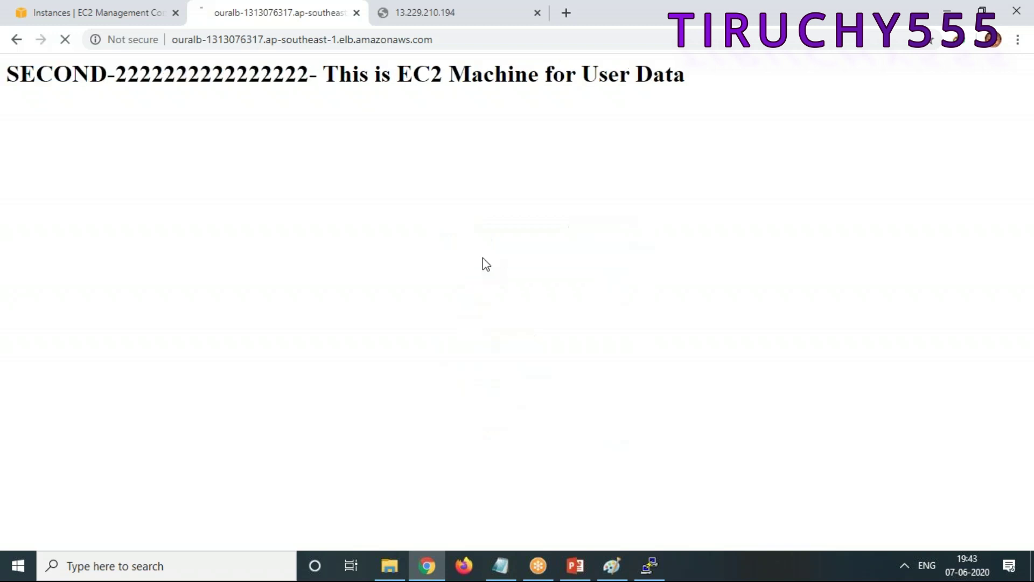
Step: Return to the EC2 console, check App-LB1's health status among ALB-TG's registered targets, and review the rename in the PuTTY session
{"action": "left_click", "coordinate": [97, 16]}
{"action": "scroll", "coordinate": [73, 431], "scroll_direction": "down", "scroll_amount": 5}
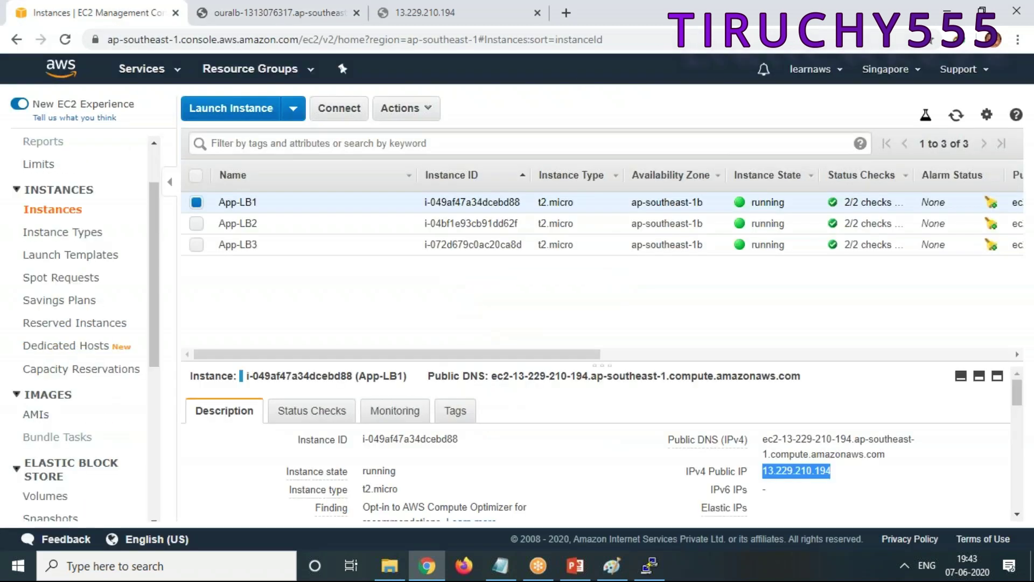
{"action": "left_click", "coordinate": [85, 435]}
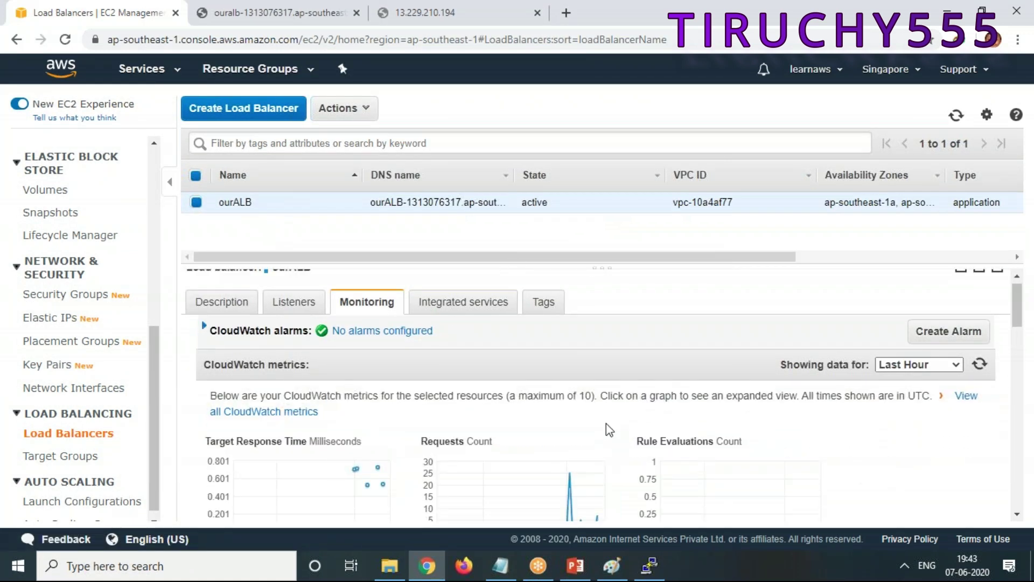
{"action": "scroll", "coordinate": [345, 463], "scroll_direction": "down", "scroll_amount": 3}
{"action": "left_click", "coordinate": [75, 456]}
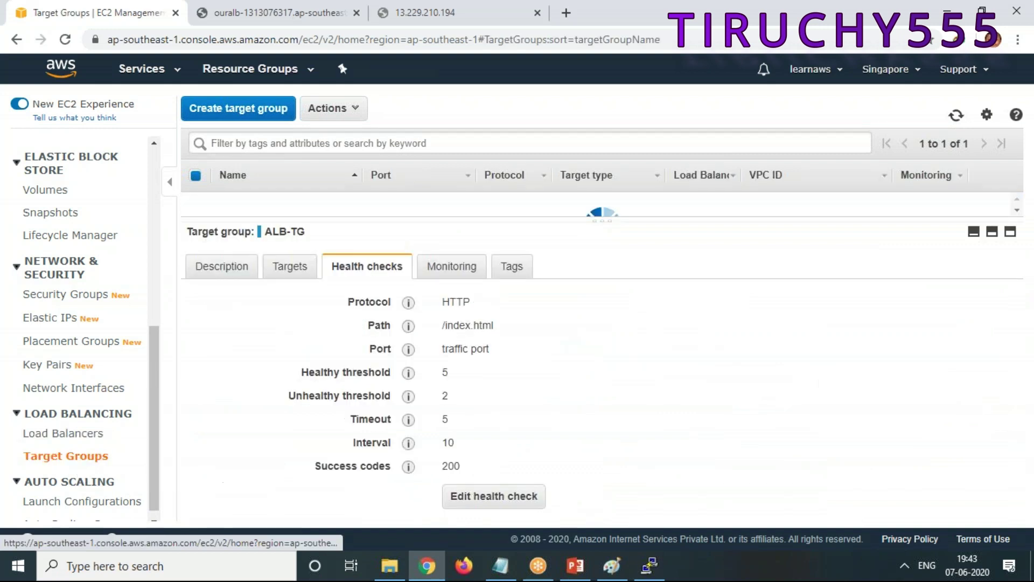
{"action": "left_click", "coordinate": [279, 269]}
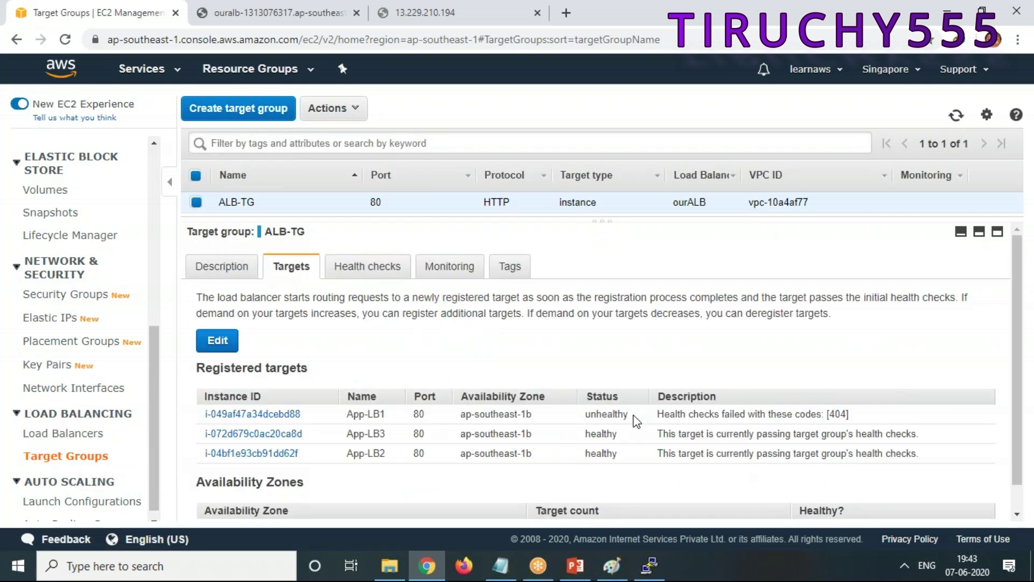
{"action": "left_click_drag", "start_coordinate": [628, 414], "coordinate": [596, 414]}
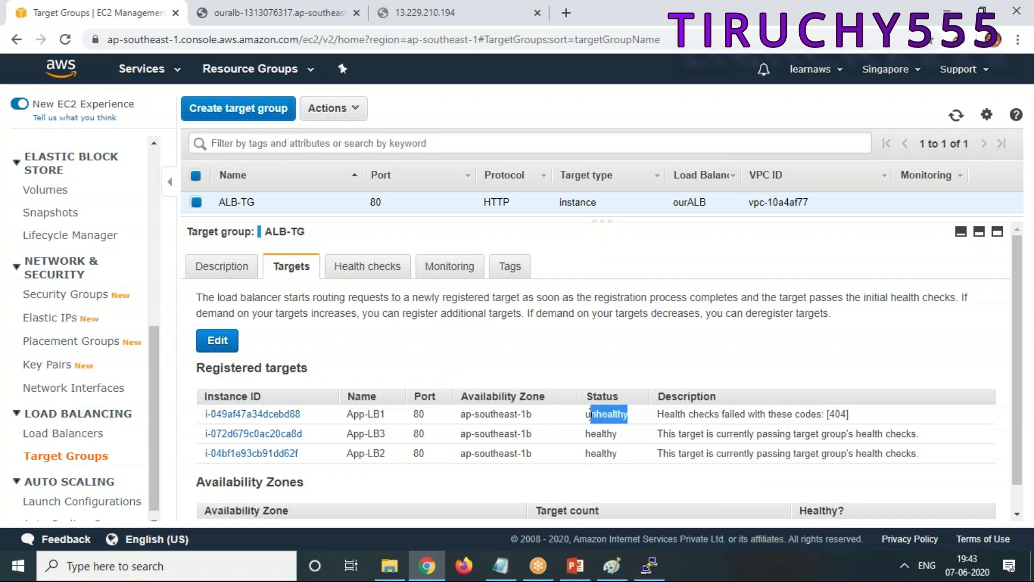
{"action": "left_click", "coordinate": [649, 565]}
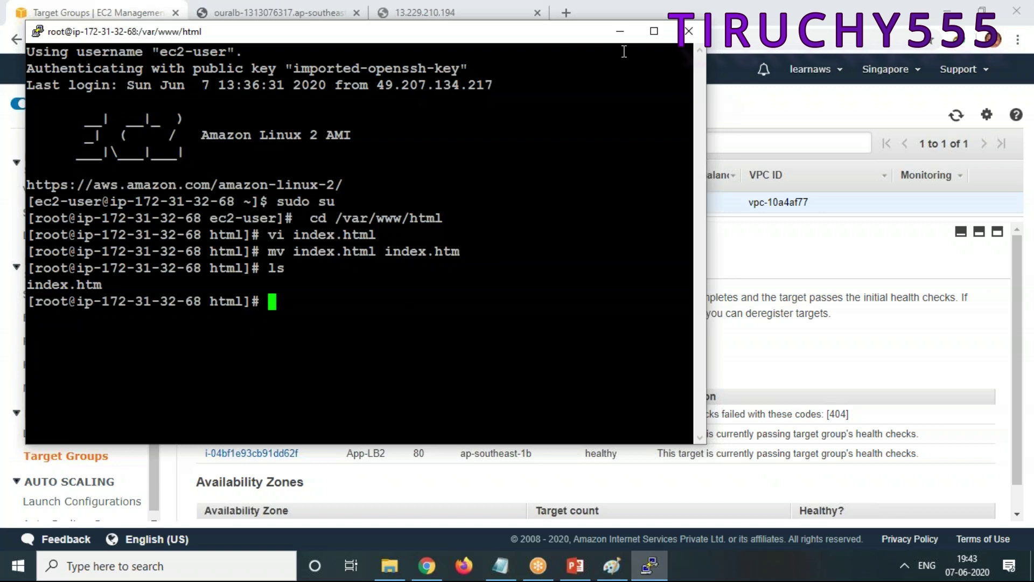
{"action": "left_click", "coordinate": [618, 32]}
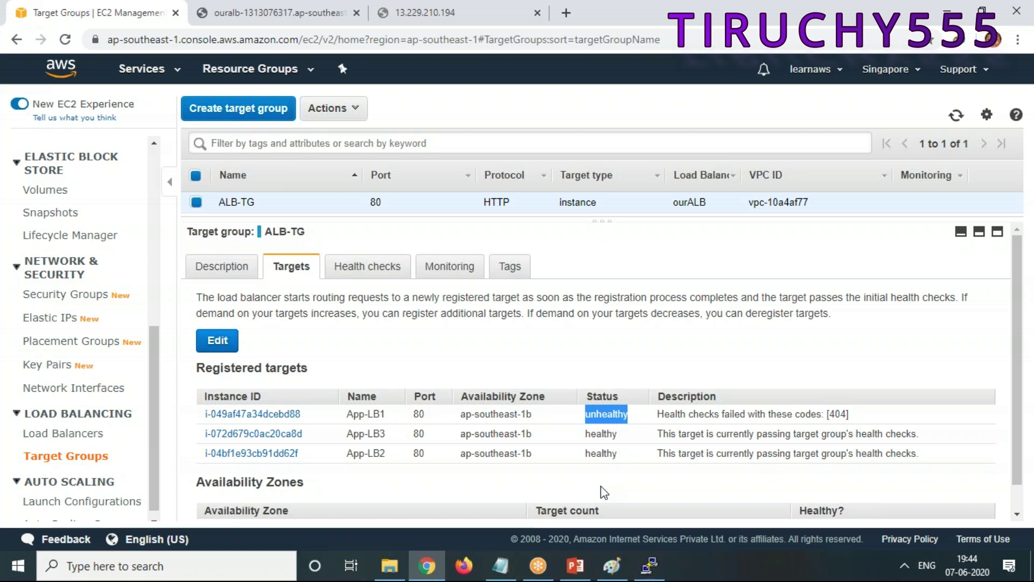
Step: Switch to the Paint diagram and draw a vertical line about 314 px long beside the crossed-out instance box
{"action": "left_click", "coordinate": [611, 575]}
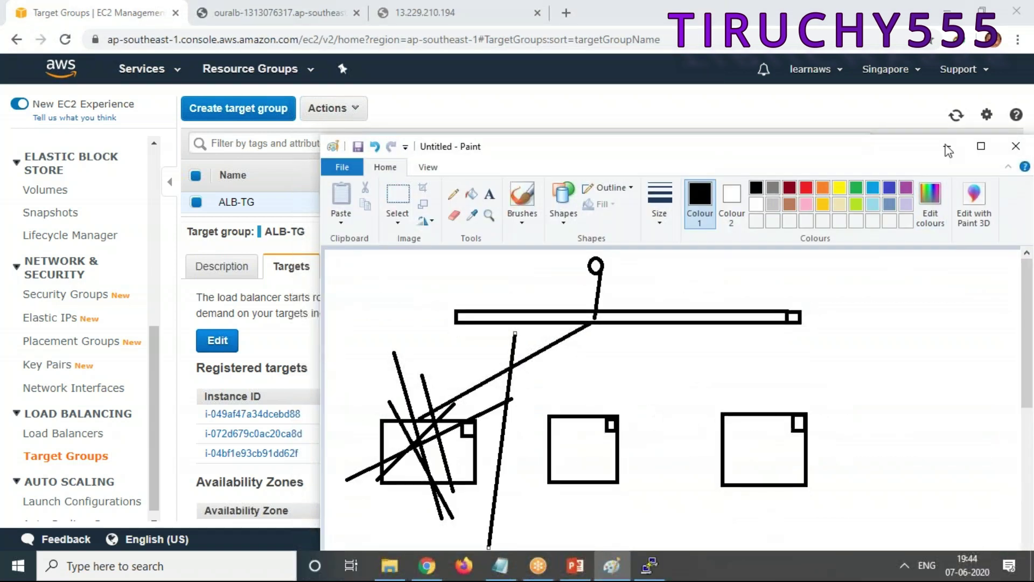
{"action": "left_click", "coordinate": [982, 146]}
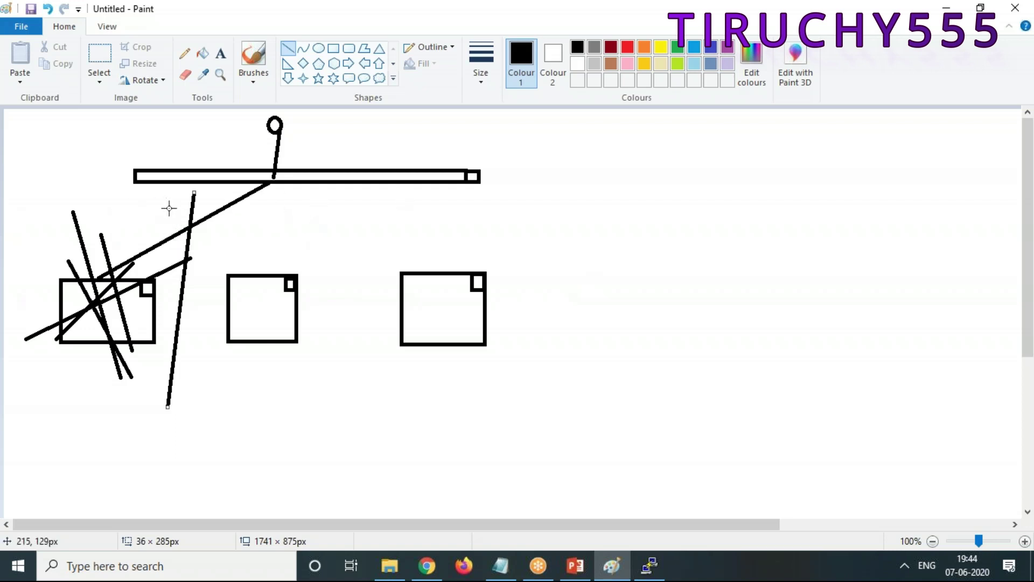
{"action": "left_click_drag", "start_coordinate": [173, 199], "coordinate": [176, 434]}
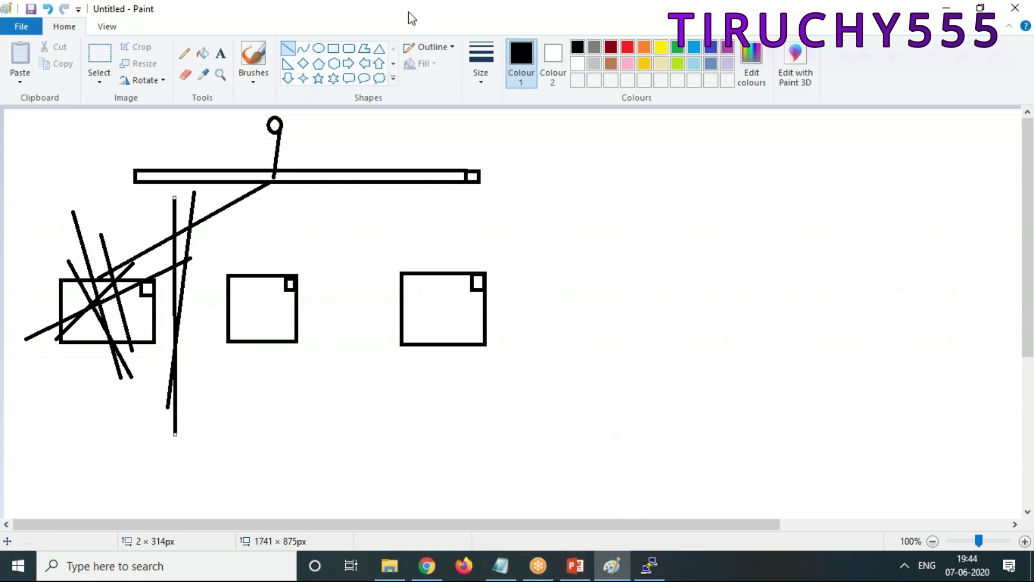
{"action": "double_click", "coordinate": [703, 6]}
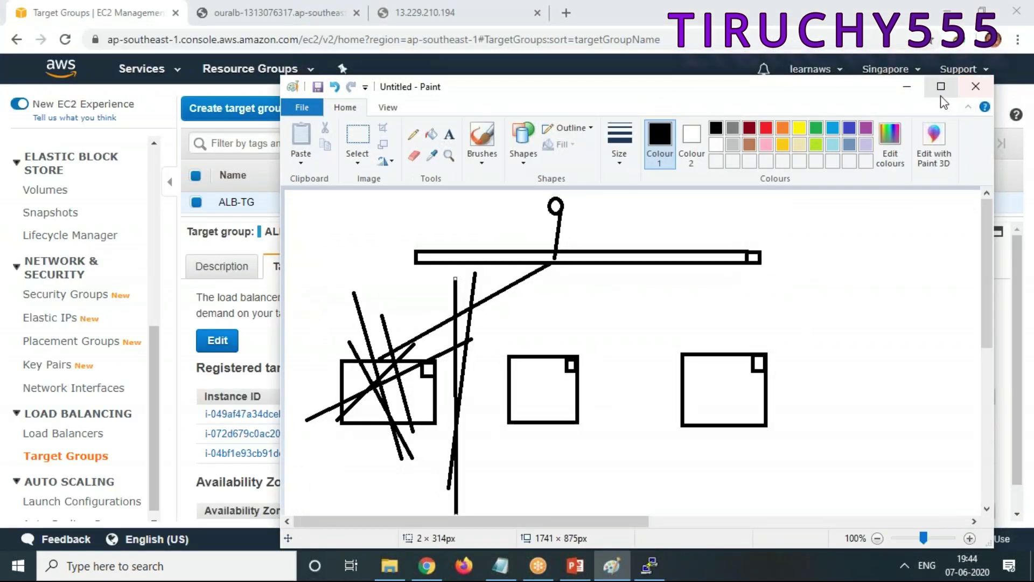
{"action": "left_click", "coordinate": [908, 88]}
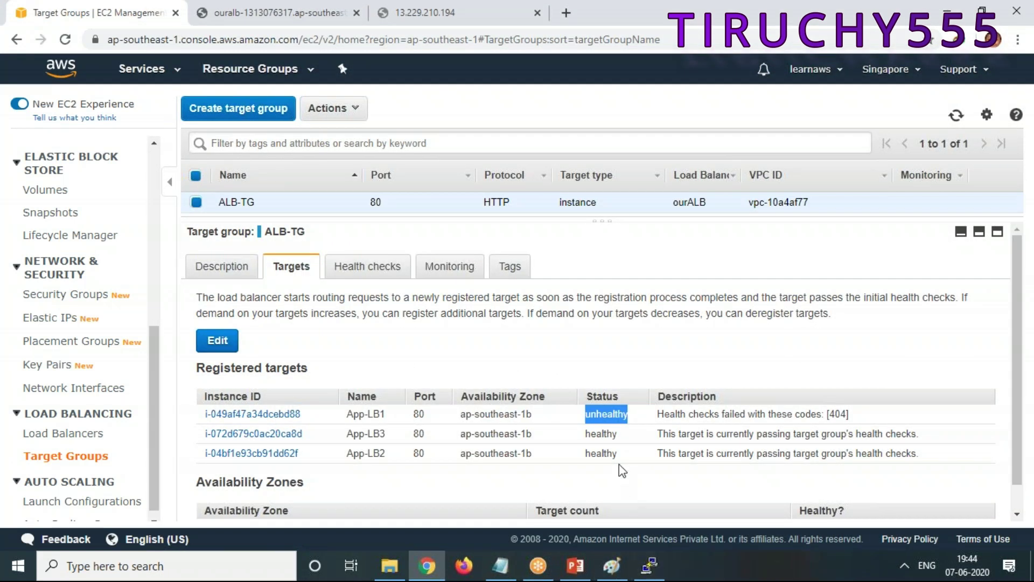
Step: Switch to the PuTTY session and rename index.htm back to index.html with mv
{"action": "left_click", "coordinate": [649, 565]}
{"action": "key", "text": "Up"}
{"action": "key", "text": "Up"}
{"action": "key", "text": "Left"}
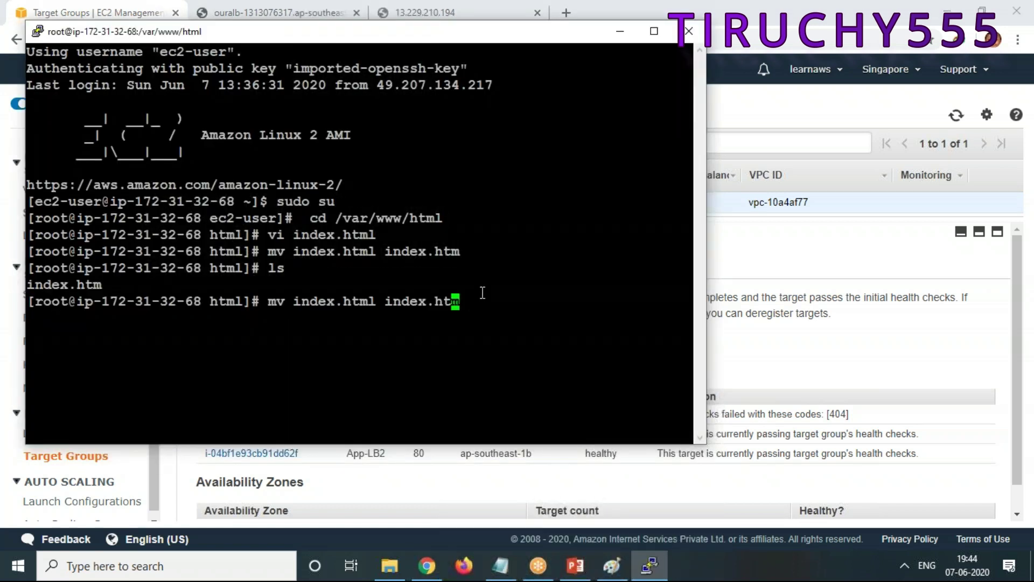
{"action": "key", "text": "Left"}
{"action": "key", "text": "Left"}
{"action": "key", "text": "Left"}
{"action": "key", "text": "Left"}
{"action": "key", "text": "Left"}
{"action": "key", "text": "Left"}
{"action": "key", "text": "Left"}
{"action": "key", "text": "Left"}
{"action": "key", "text": "Left"}
{"action": "key", "text": "BackSpace"}
{"action": "key", "text": "Right"}
{"action": "key", "text": "Right"}
{"action": "key", "text": "Right"}
{"action": "key", "text": "Right"}
{"action": "key", "text": "Right"}
{"action": "key", "text": "Right"}
{"action": "key", "text": "Right"}
{"action": "key", "text": "Right"}
{"action": "key", "text": "Right"}
{"action": "key", "text": "Right"}
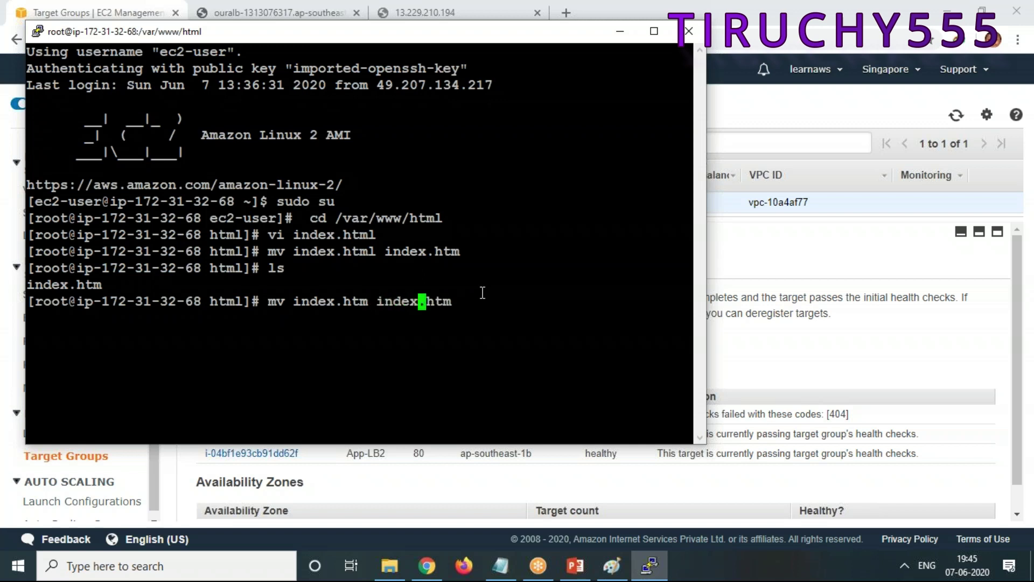
{"action": "type", "text": "l"}
{"action": "key", "text": "Return"}
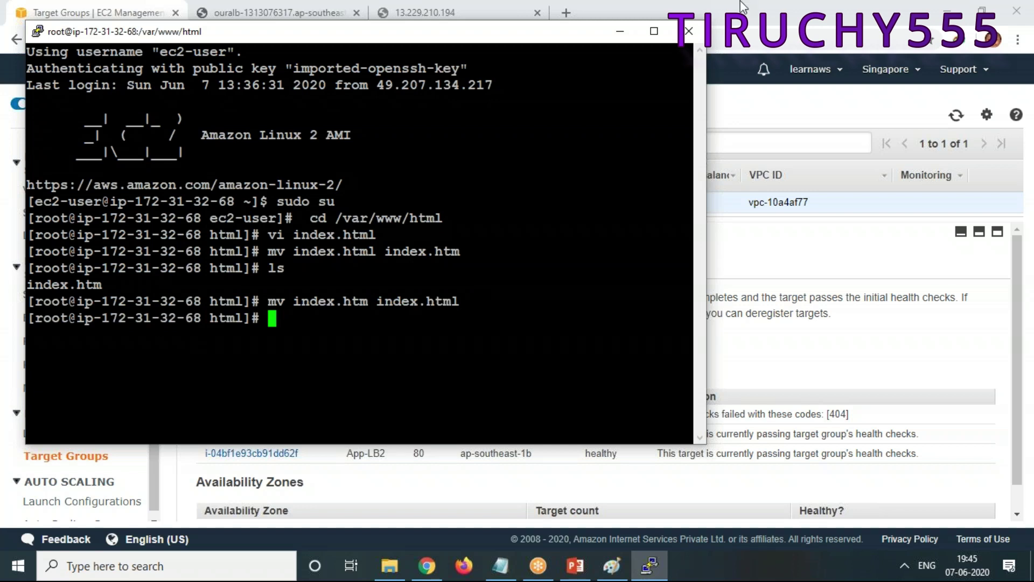
Step: Return to the console and reload the target groups page twice, checking ALB-TG's registered targets each time
{"action": "left_click", "coordinate": [838, 259]}
{"action": "right_click", "coordinate": [754, 253]}
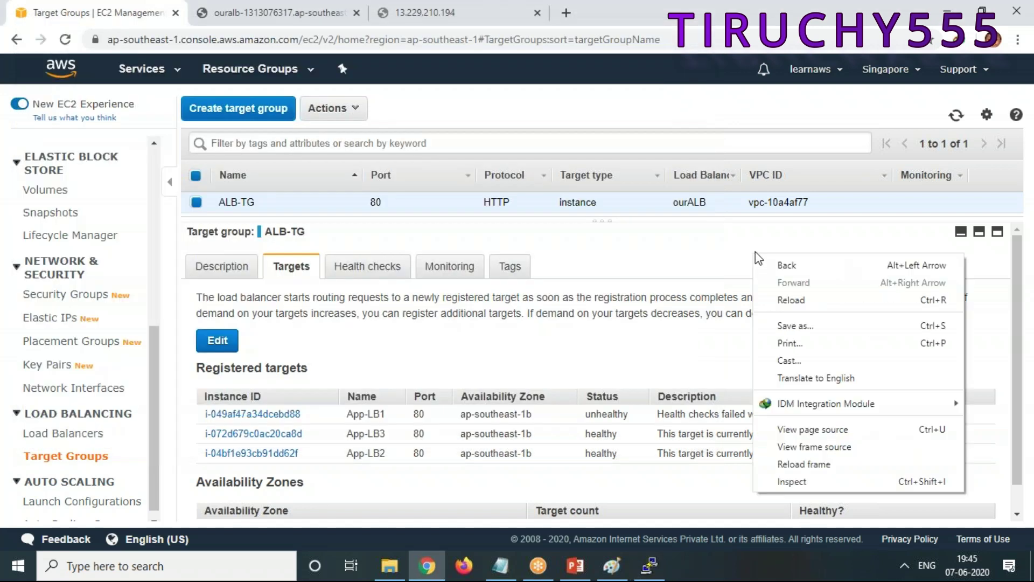
{"action": "left_click", "coordinate": [791, 300]}
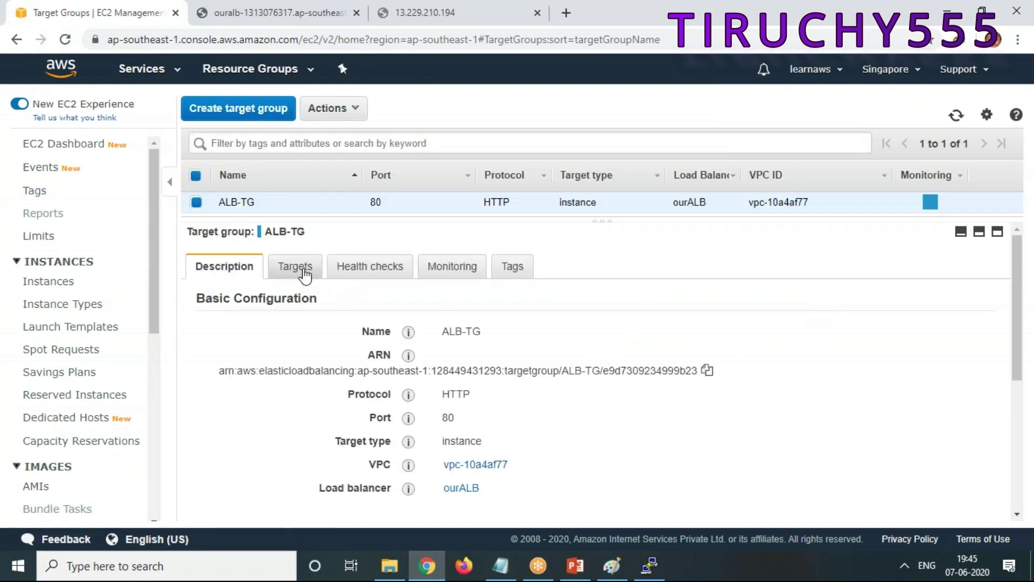
{"action": "left_click", "coordinate": [305, 272]}
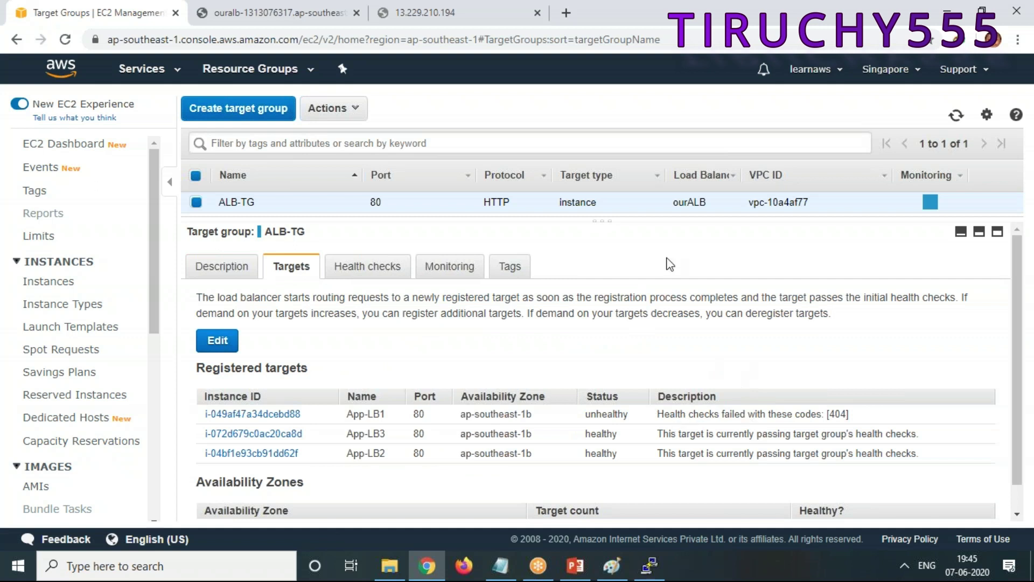
{"action": "right_click", "coordinate": [675, 332]}
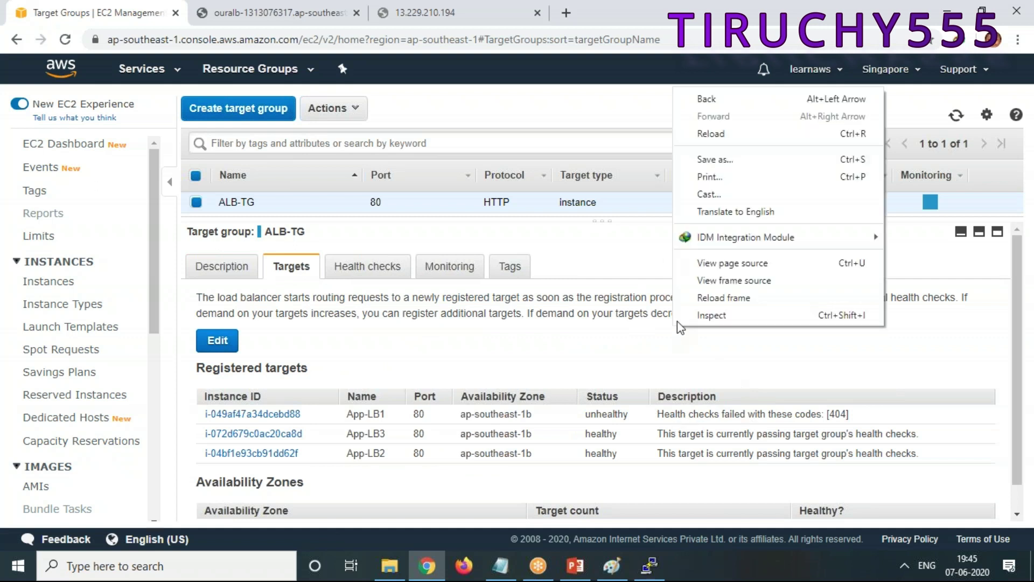
{"action": "left_click", "coordinate": [724, 141]}
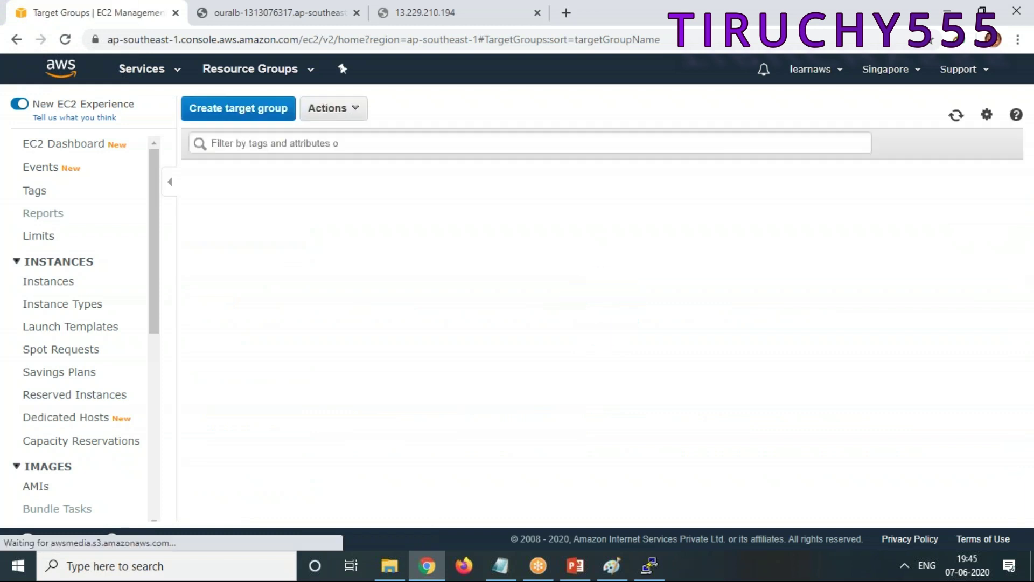
{"action": "left_click", "coordinate": [282, 267]}
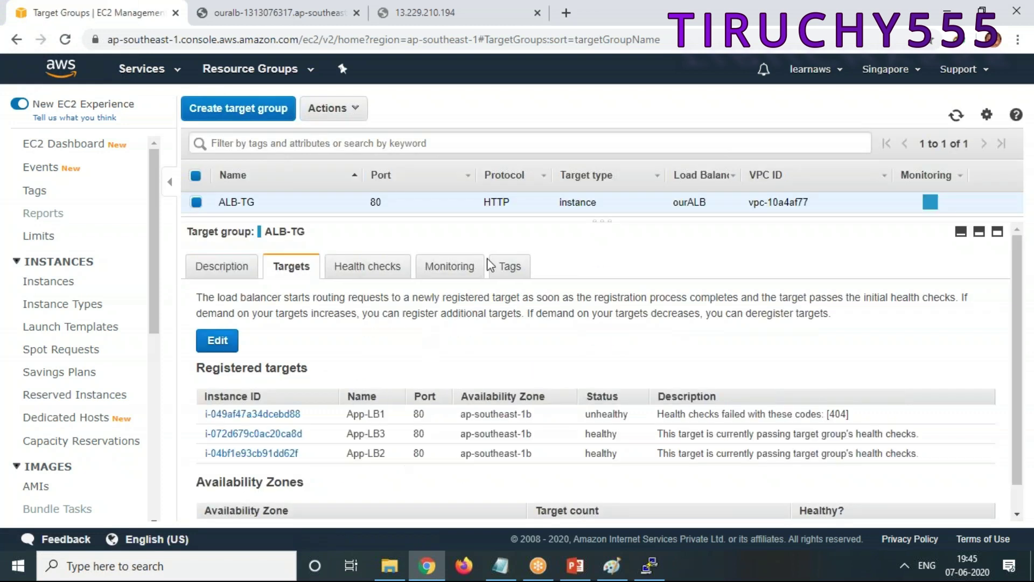
Step: Keep reloading the page and recheck ALB-TG's registered targets, highlighting App-LB1's health status
{"action": "right_click", "coordinate": [642, 349]}
{"action": "left_click", "coordinate": [712, 161]}
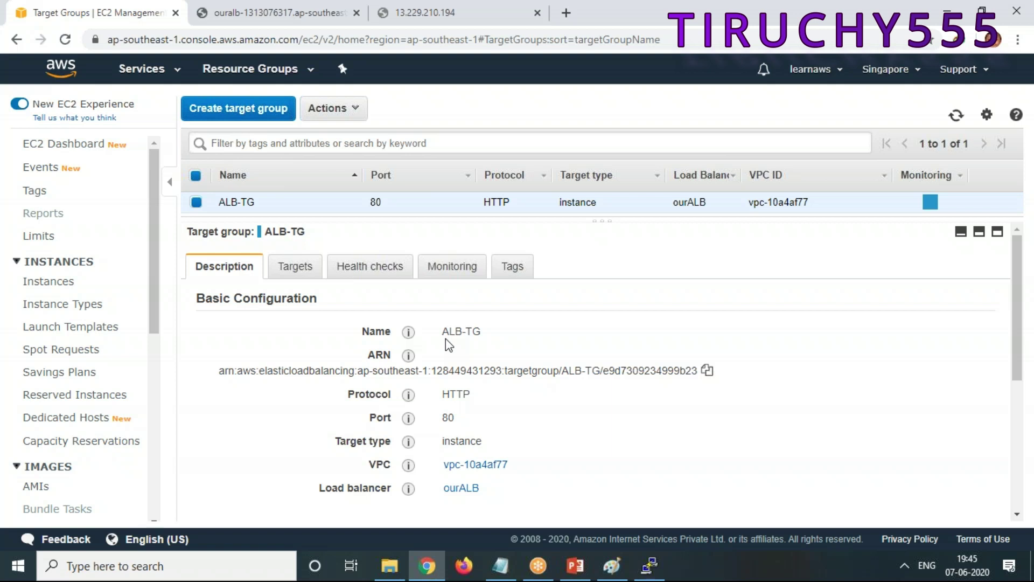
{"action": "right_click", "coordinate": [545, 407]}
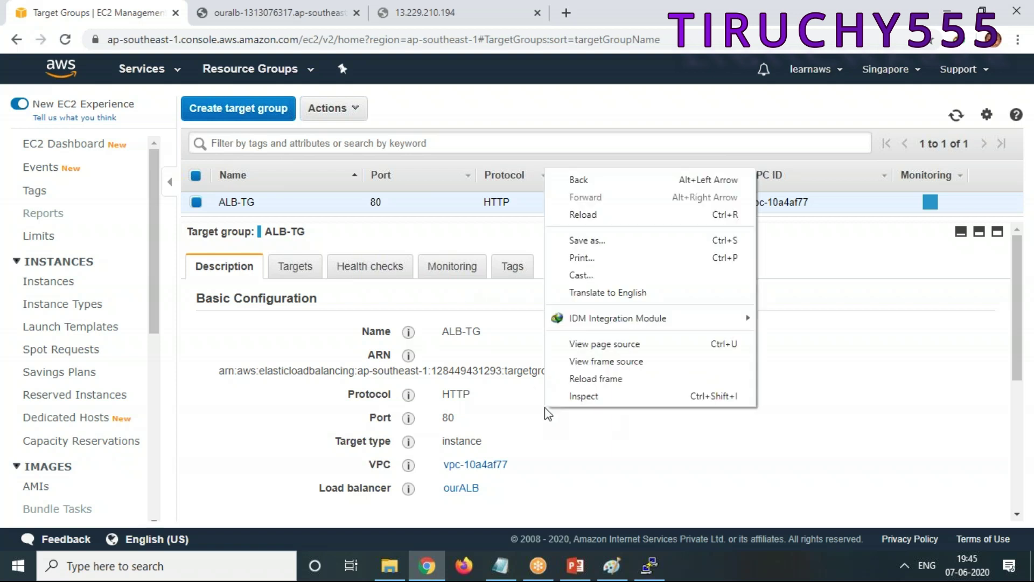
{"action": "left_click", "coordinate": [608, 211]}
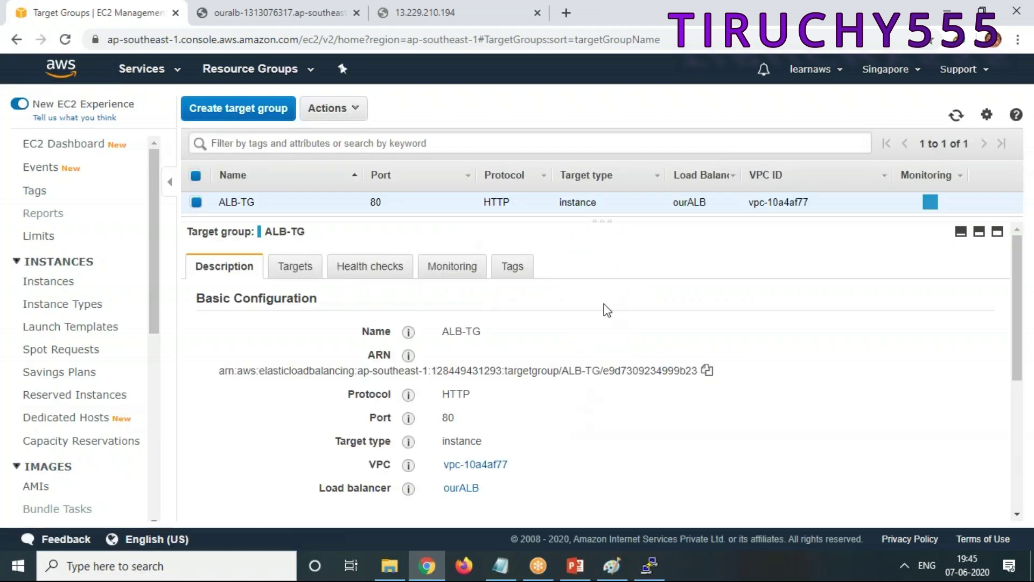
{"action": "left_click", "coordinate": [295, 270]}
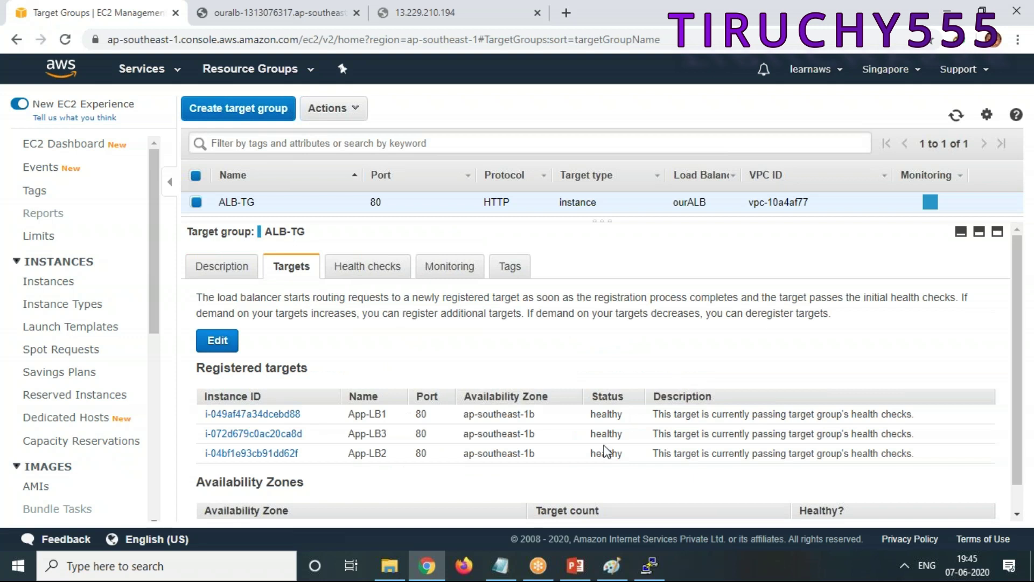
{"action": "left_click_drag", "start_coordinate": [623, 414], "coordinate": [591, 415]}
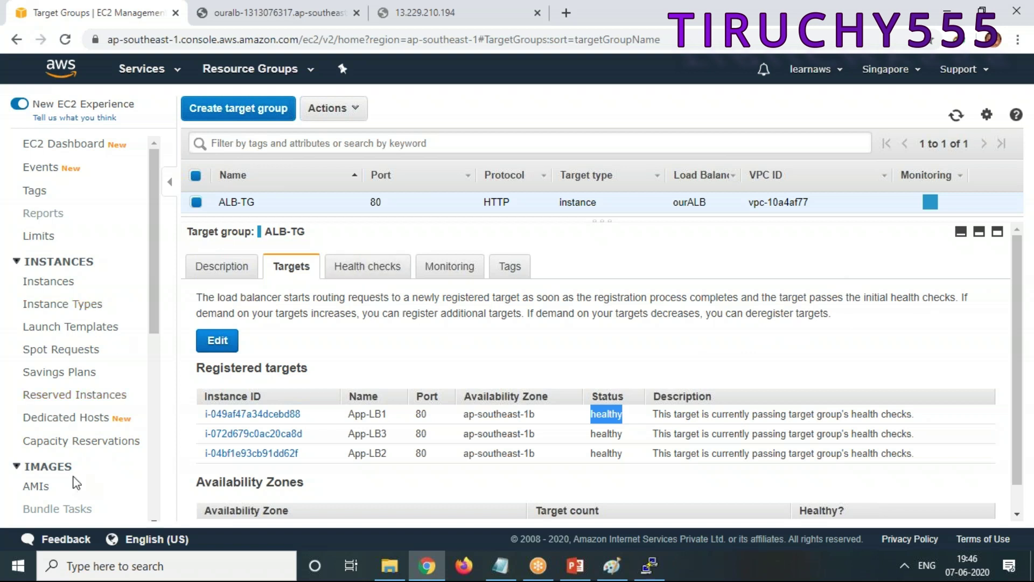
Step: Request the load balancer's DNS address with :8080 appended to test access on that port
{"action": "left_click_drag", "start_coordinate": [154, 275], "coordinate": [158, 427]}
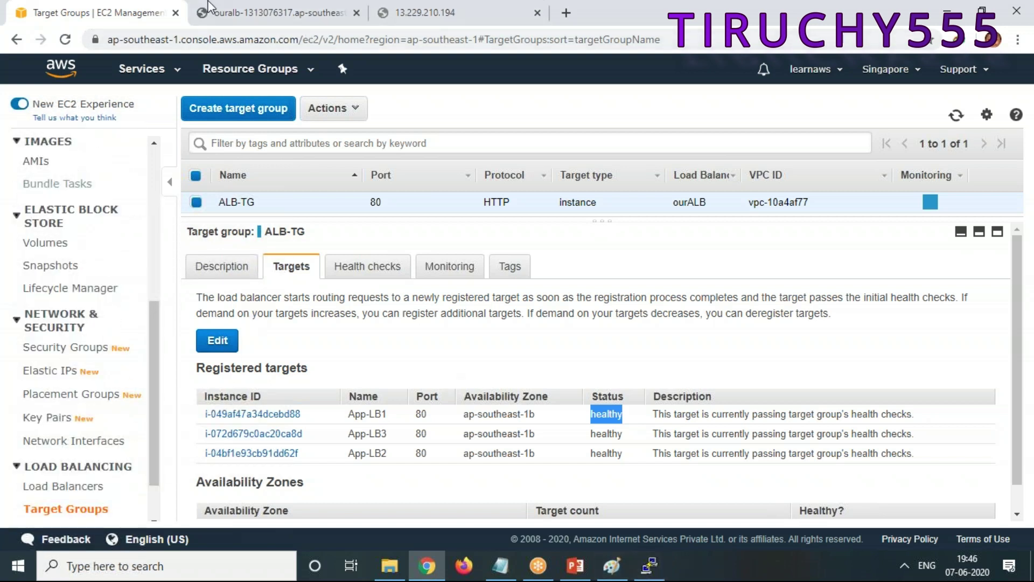
{"action": "left_click", "coordinate": [264, 21]}
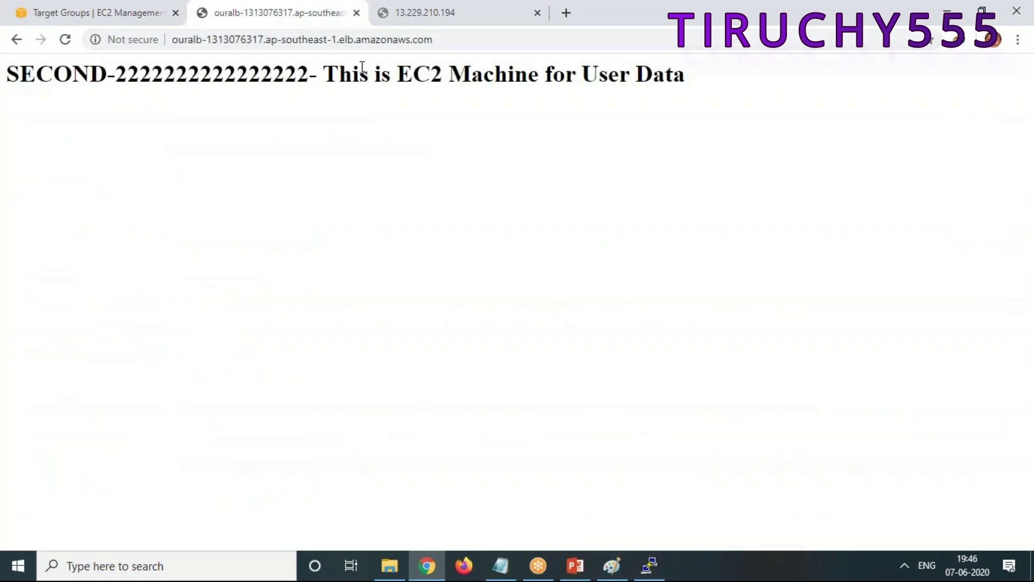
{"action": "left_click", "coordinate": [446, 41]}
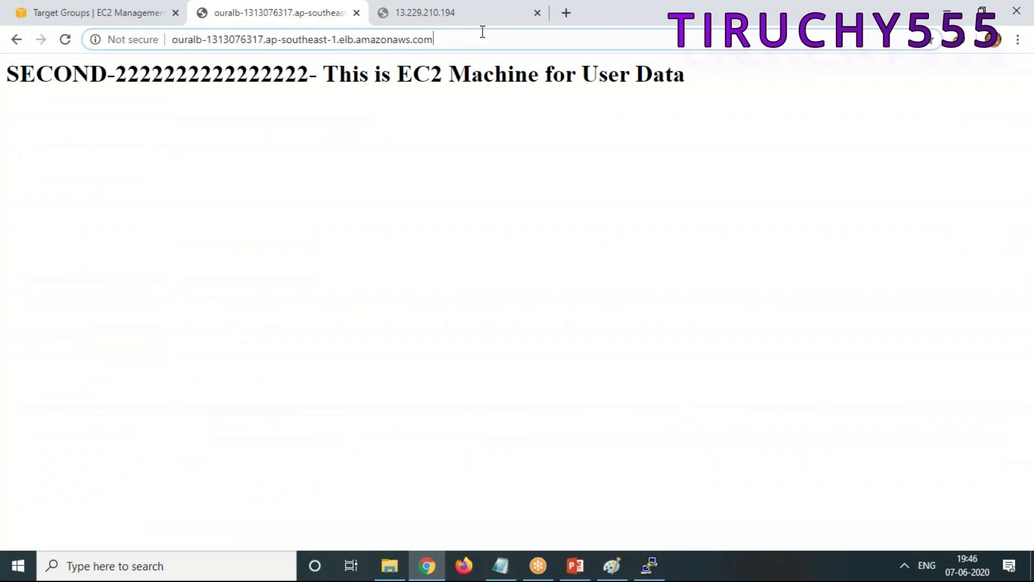
{"action": "type", "text": ":8080"}
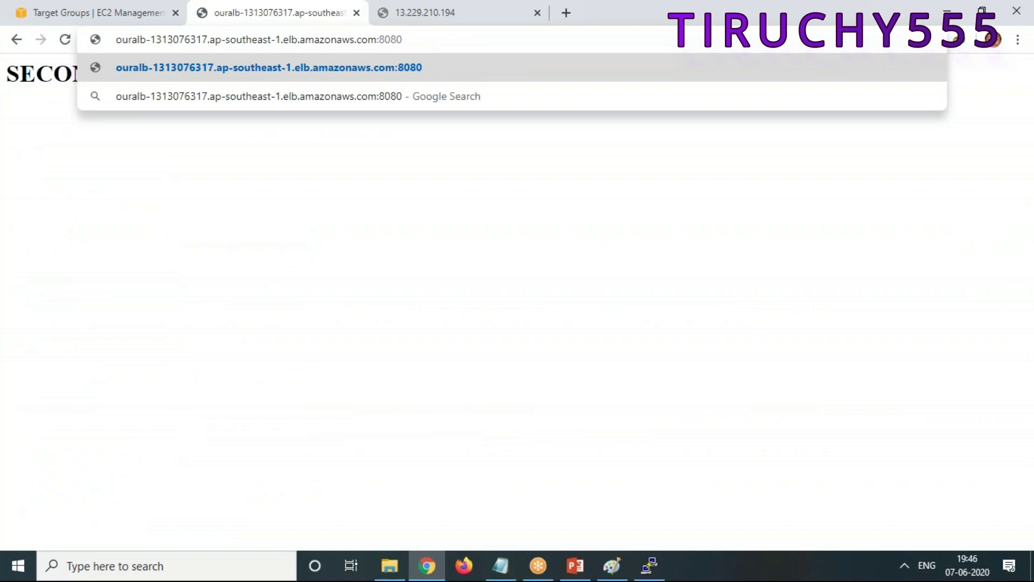
{"action": "key", "text": "Return"}
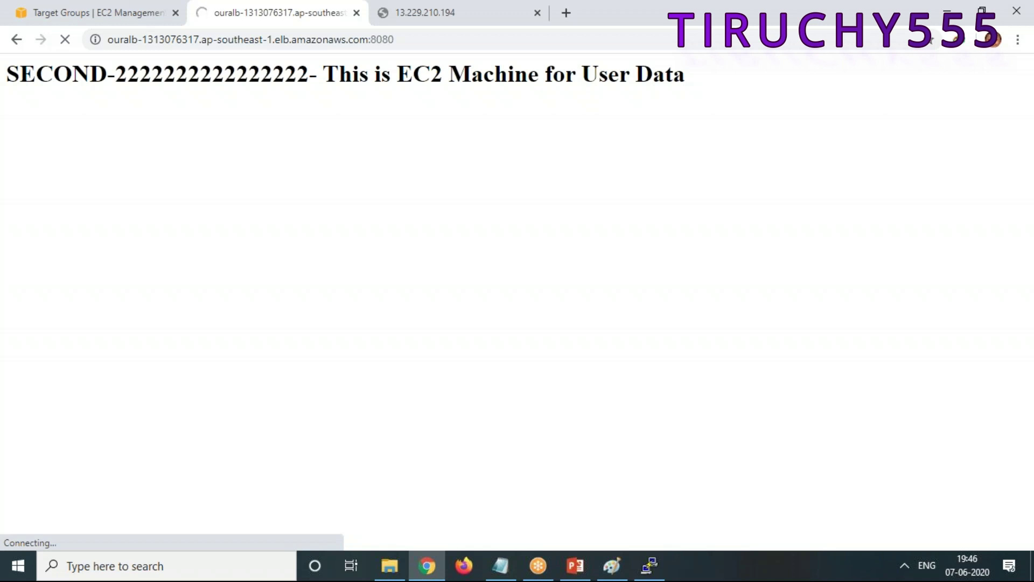
{"action": "left_click_drag", "start_coordinate": [402, 40], "coordinate": [369, 40]}
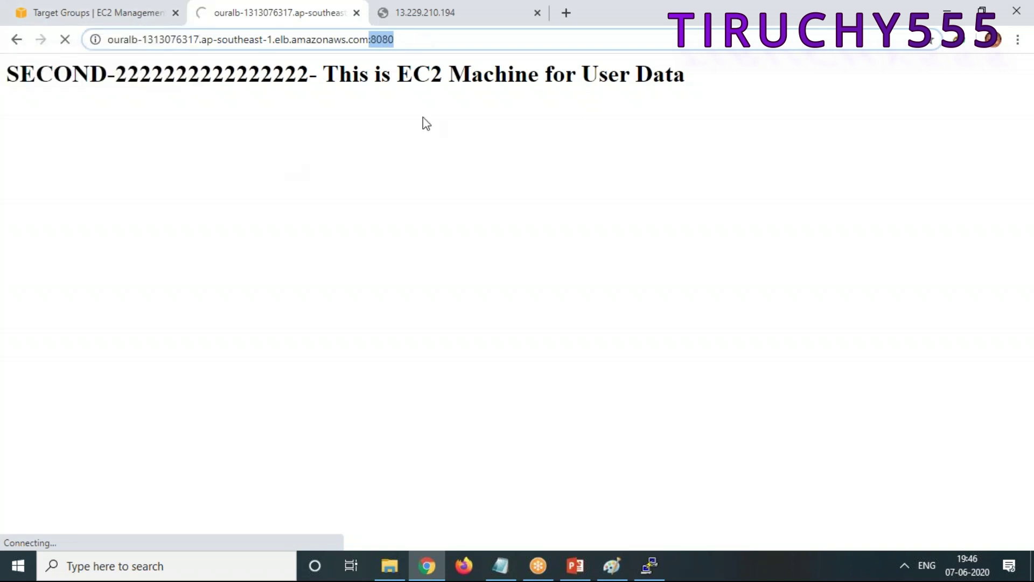
Step: Glance at the Notepad notes, and in the EC2 console start a new listener for ourALB on HTTP port 8080
{"action": "left_click", "coordinate": [493, 572]}
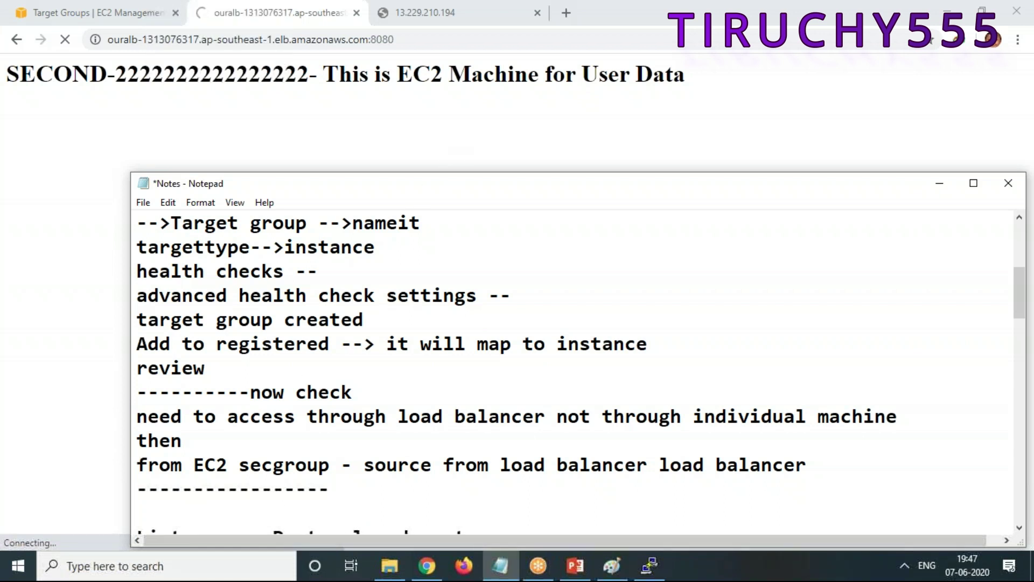
{"action": "left_click", "coordinate": [948, 194]}
{"action": "left_click", "coordinate": [106, 23]}
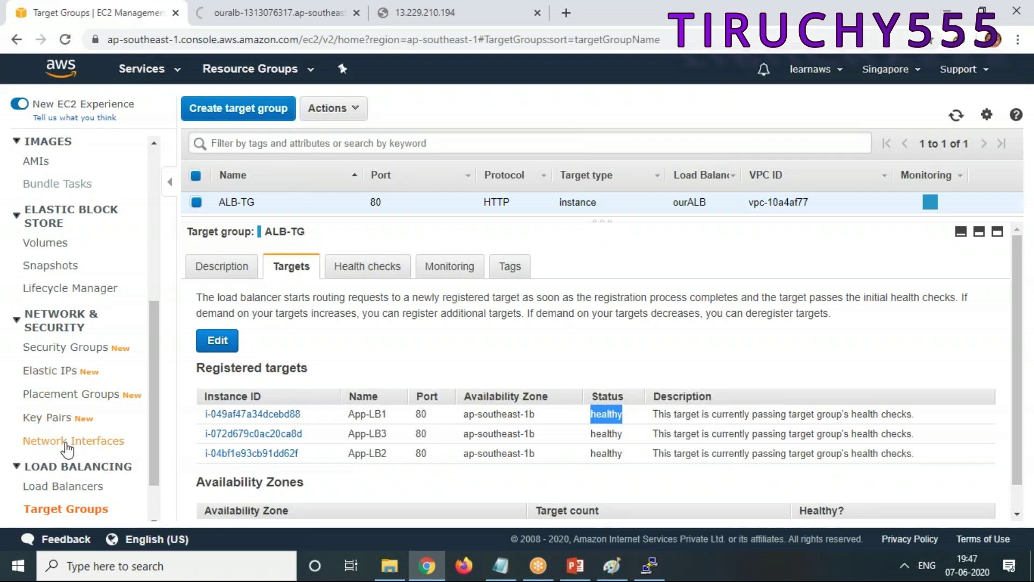
{"action": "left_click", "coordinate": [68, 487]}
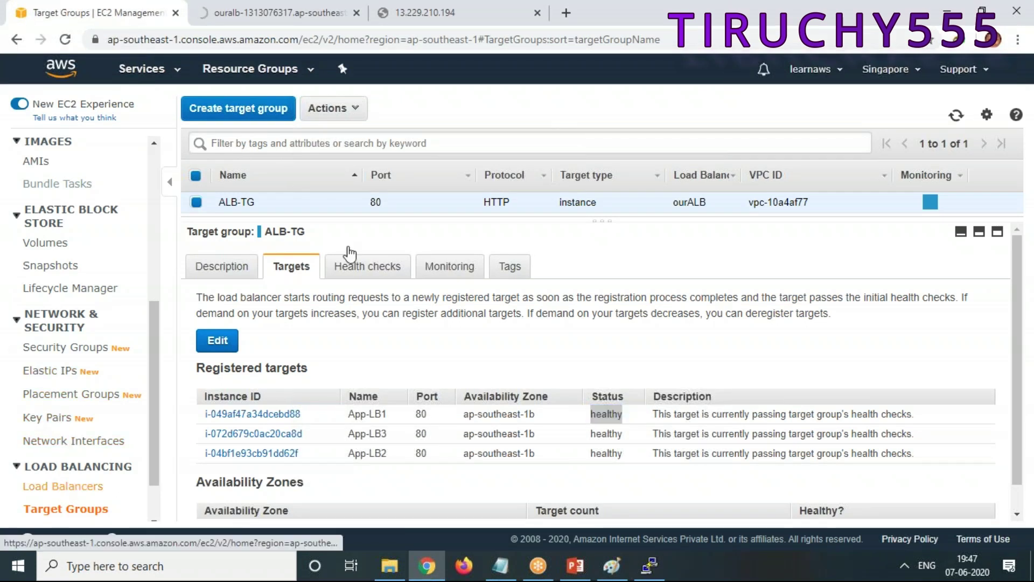
{"action": "left_click", "coordinate": [68, 487]}
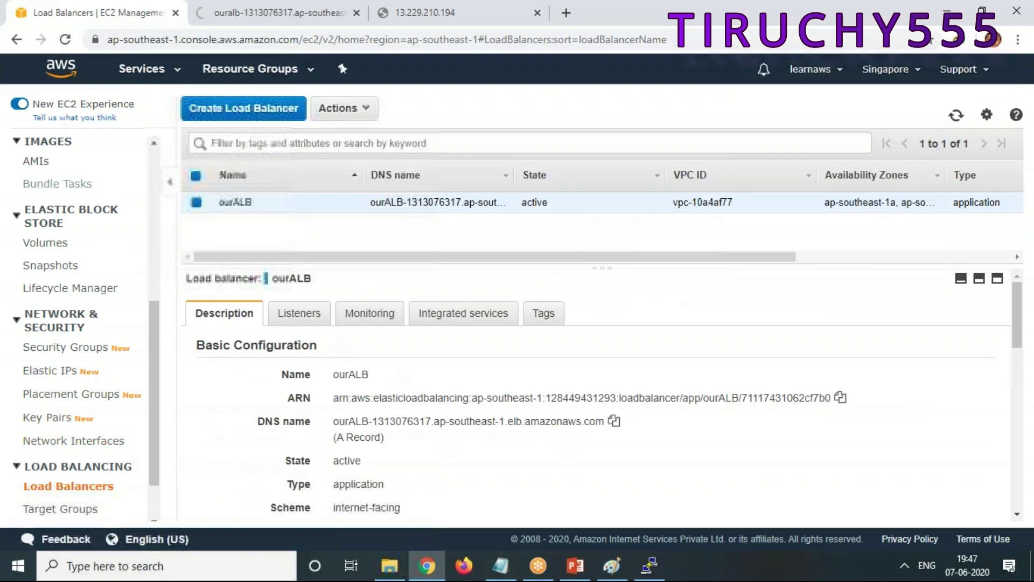
{"action": "left_click", "coordinate": [296, 315]}
{"action": "left_click", "coordinate": [245, 393]}
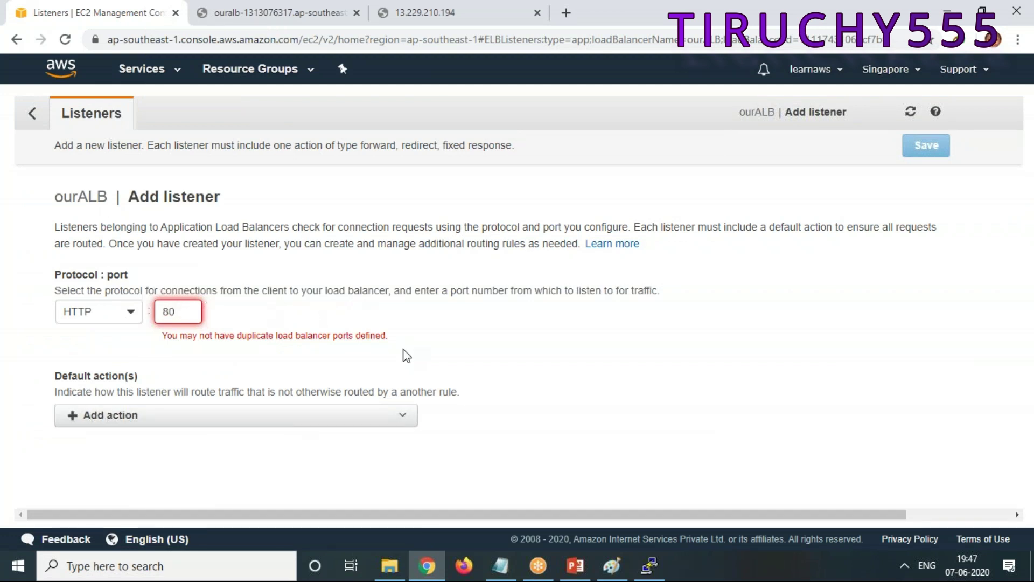
{"action": "type", "text": "80"}
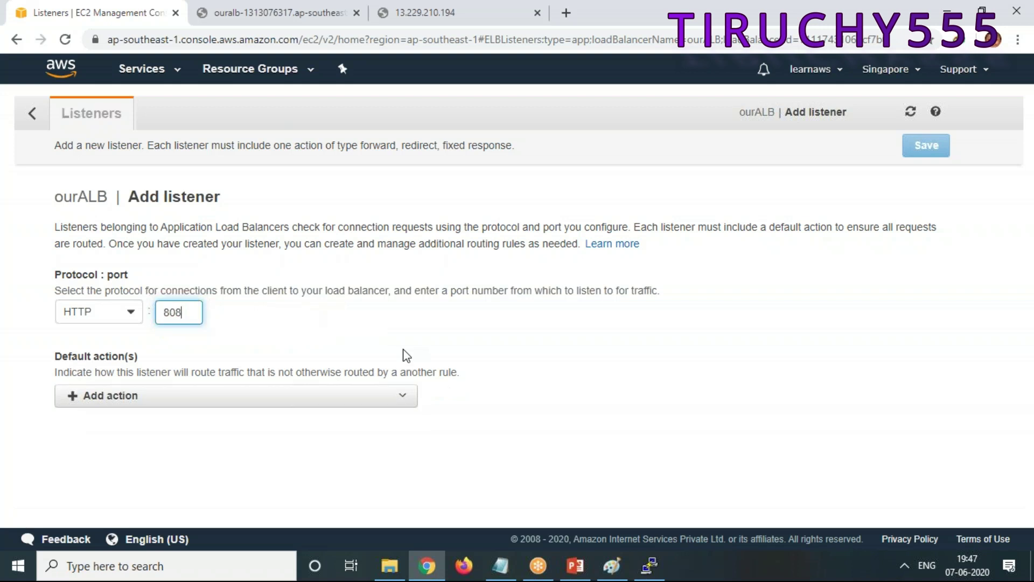
Step: Set the new listener's default action to forward to the ALB-TG target group, glancing at the Paint diagram before choosing it
{"action": "left_click", "coordinate": [94, 395]}
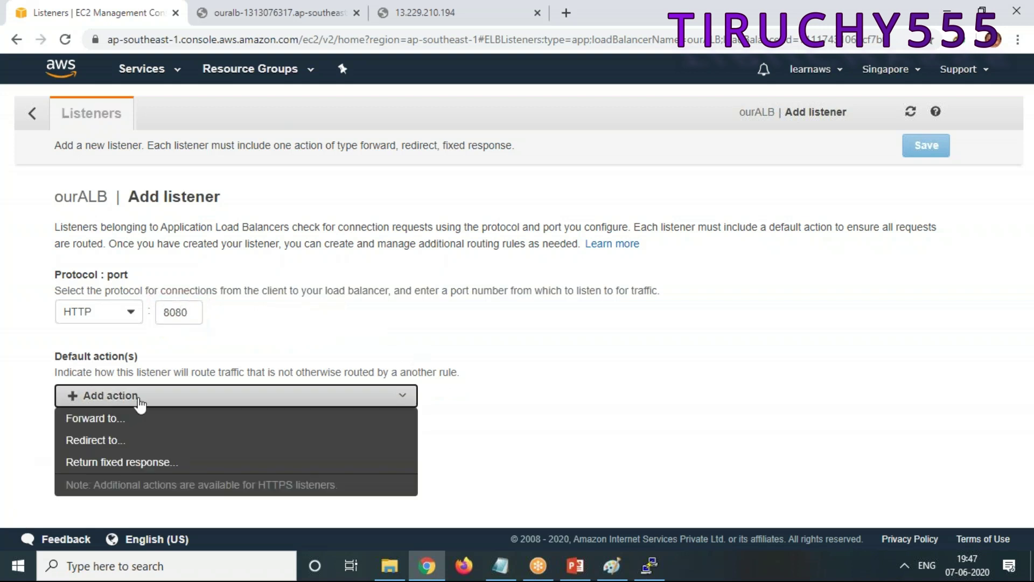
{"action": "left_click", "coordinate": [117, 424]}
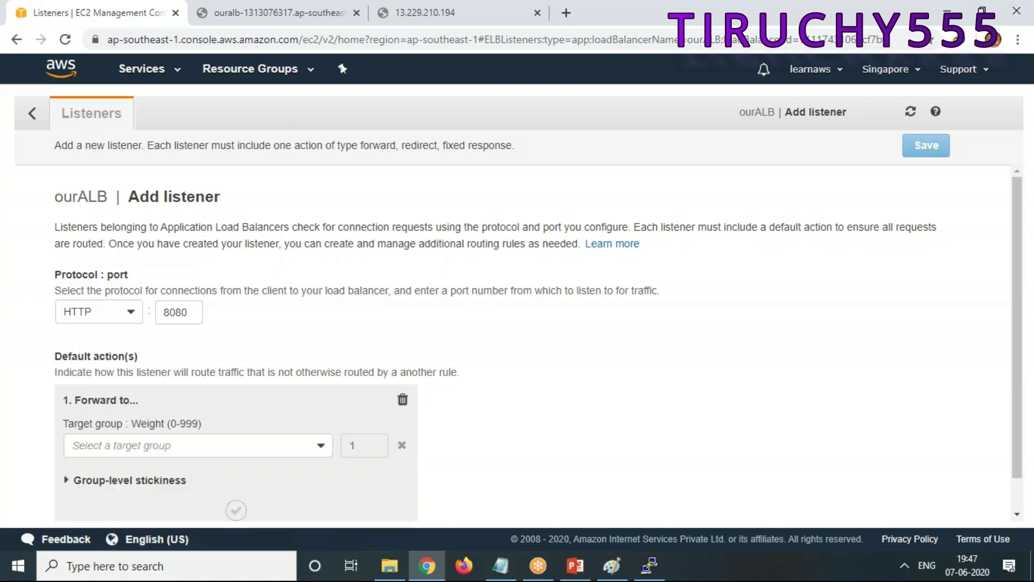
{"action": "left_click", "coordinate": [322, 446]}
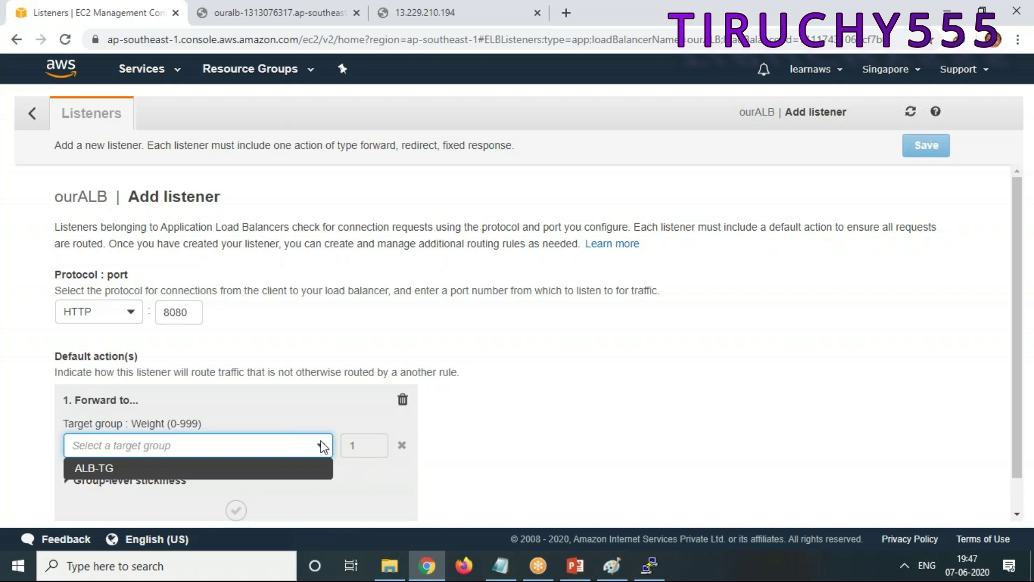
{"action": "left_click", "coordinate": [433, 332]}
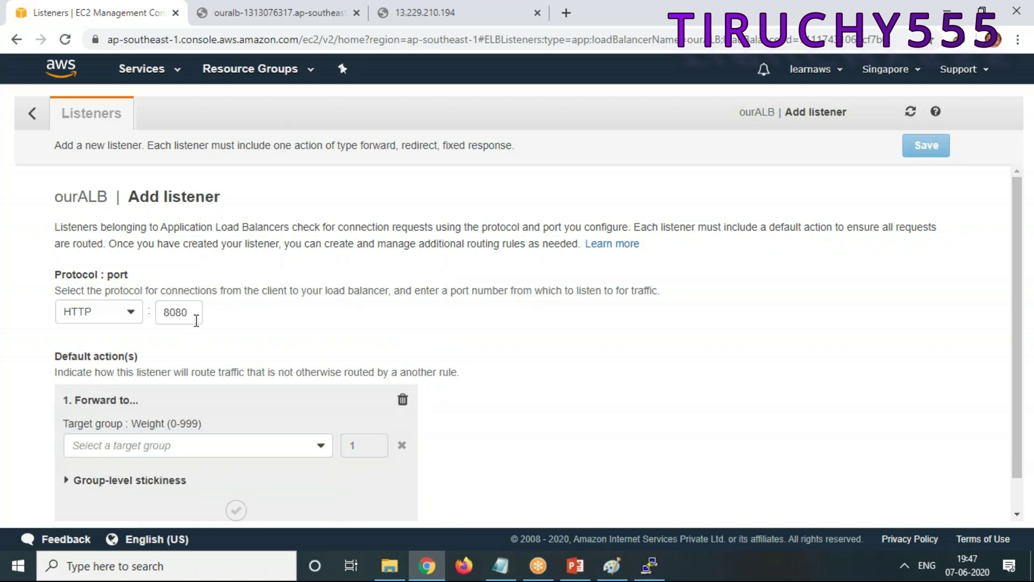
{"action": "left_click", "coordinate": [323, 445]}
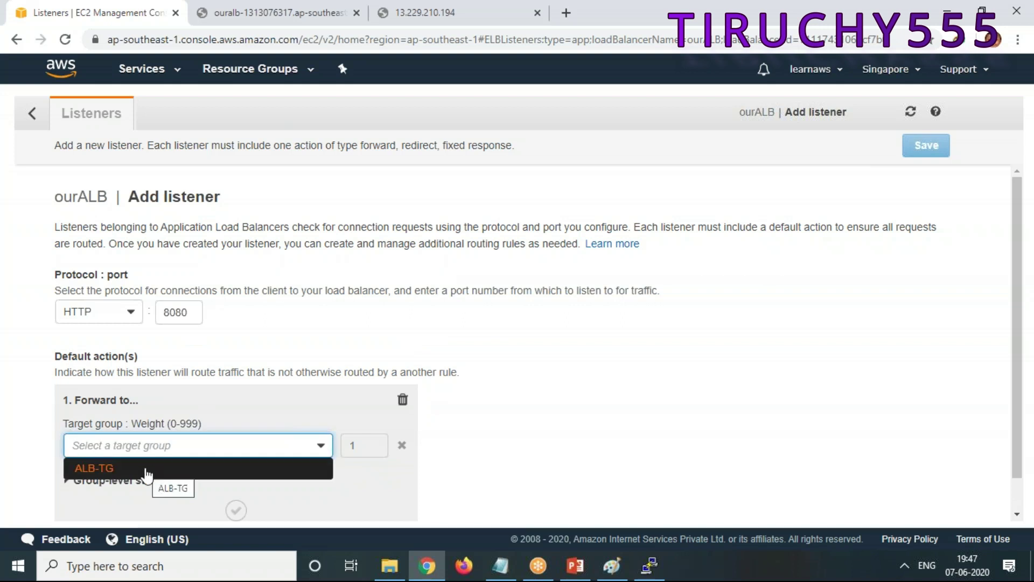
{"action": "left_click", "coordinate": [611, 565]}
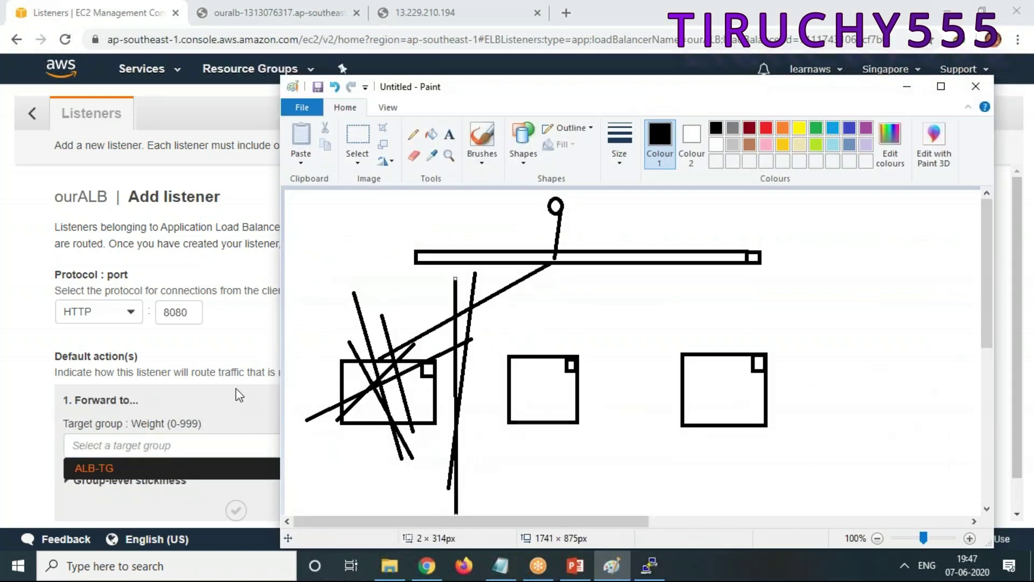
{"action": "left_click", "coordinate": [905, 83]}
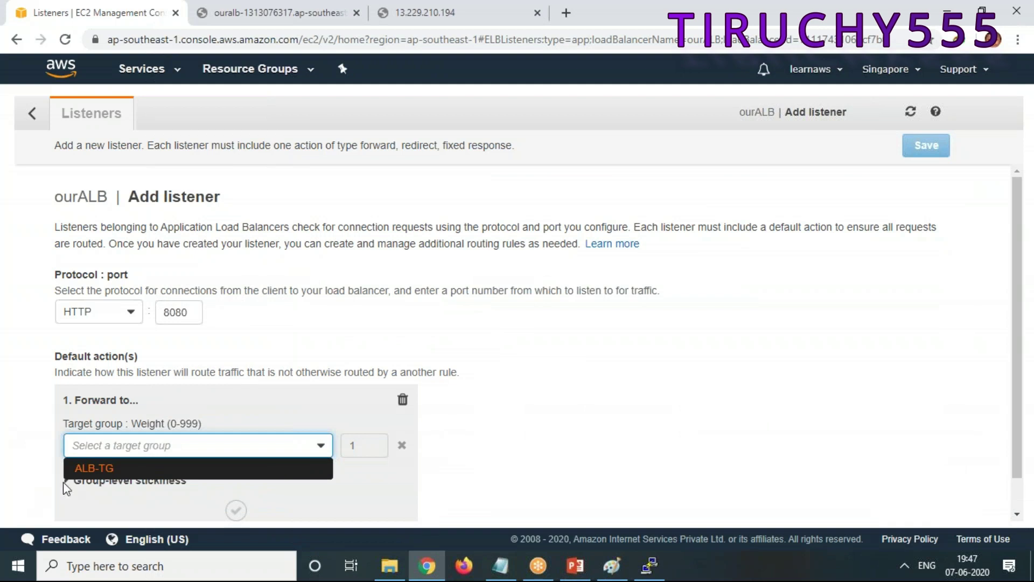
{"action": "left_click", "coordinate": [95, 466]}
{"action": "scroll", "coordinate": [522, 394], "scroll_direction": "down", "scroll_amount": 2}
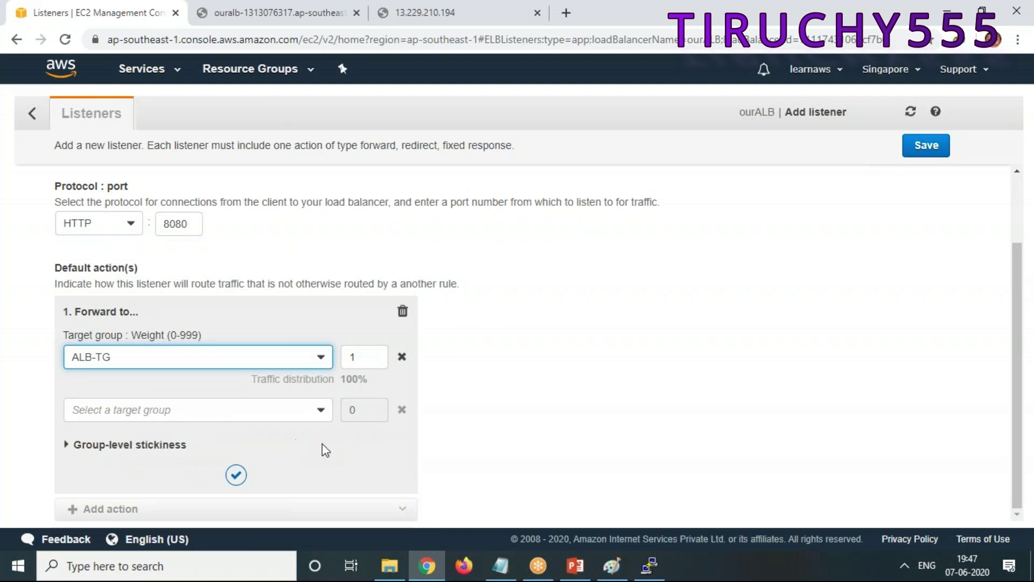
Step: Review the forward action's group-level stickiness options, leave them disabled, and recheck the listener's protocol and port
{"action": "left_click", "coordinate": [401, 412]}
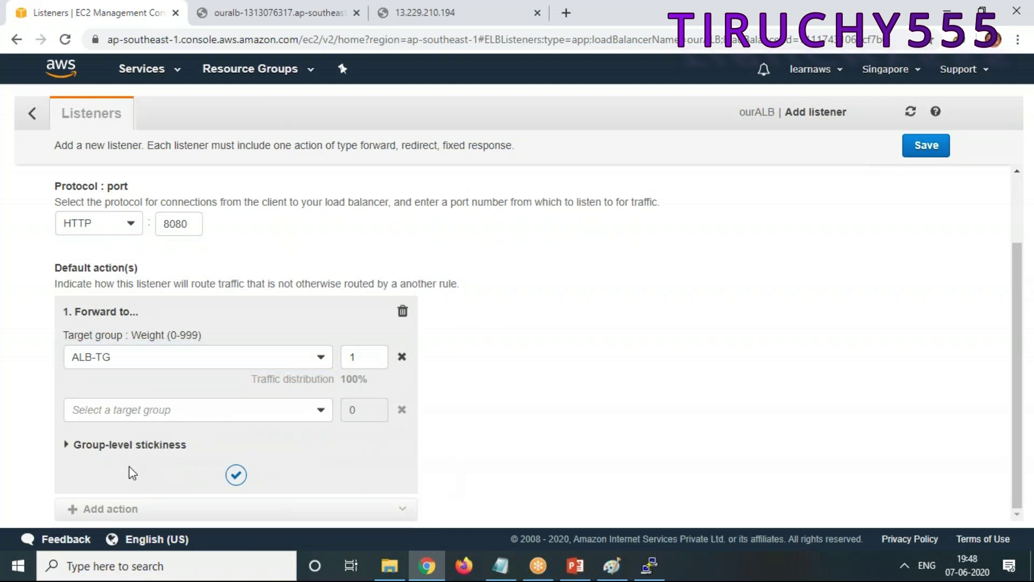
{"action": "left_click", "coordinate": [67, 445]}
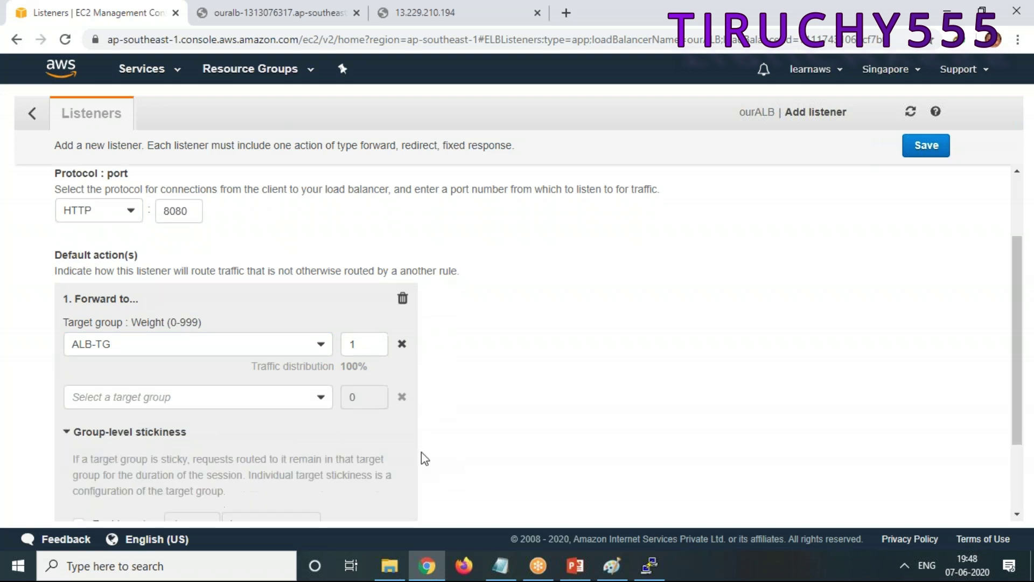
{"action": "scroll", "coordinate": [425, 458], "scroll_direction": "down", "scroll_amount": 2}
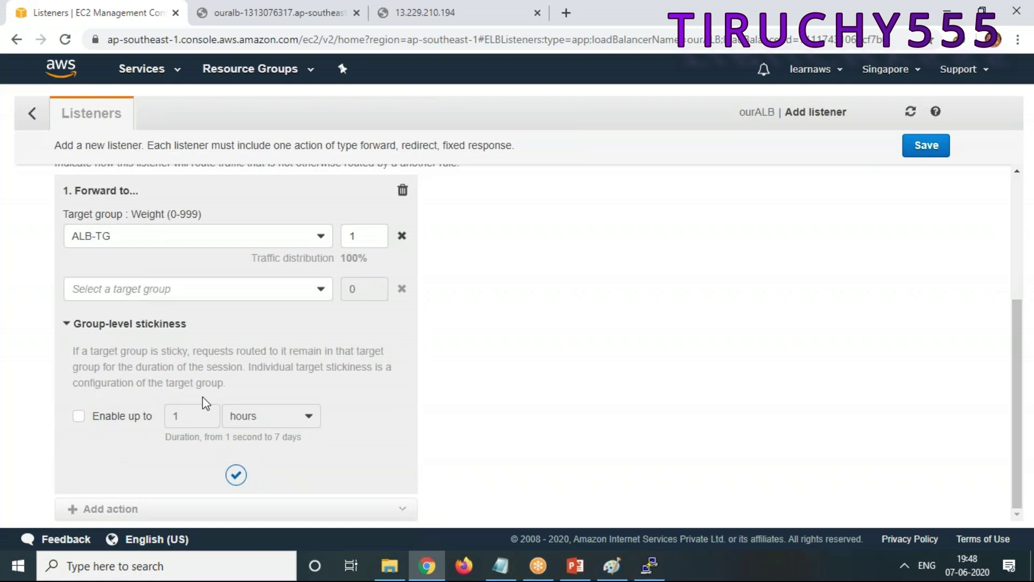
{"action": "scroll", "coordinate": [203, 406], "scroll_direction": "up", "scroll_amount": 1}
{"action": "left_click", "coordinate": [67, 400]}
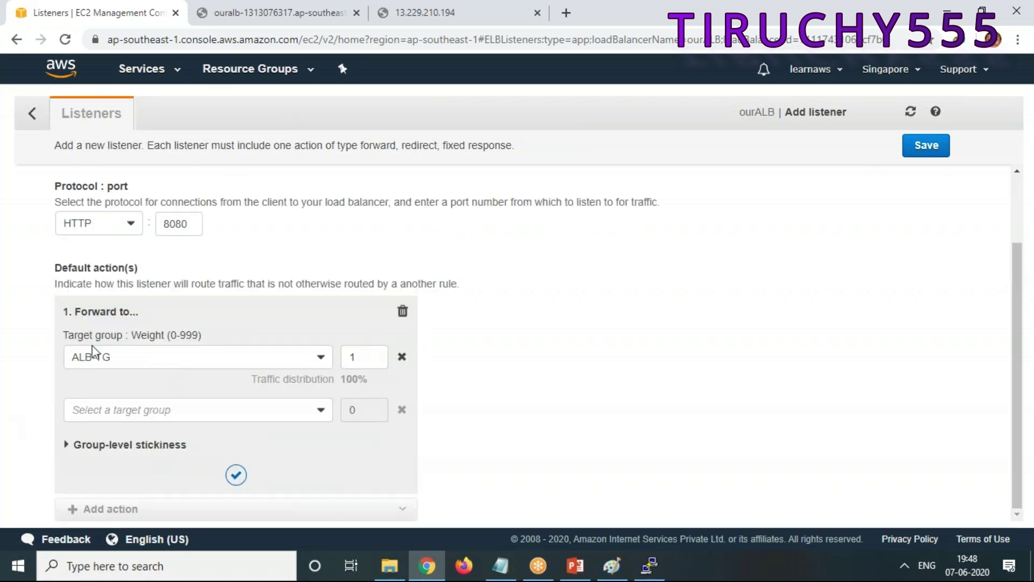
{"action": "scroll", "coordinate": [101, 282], "scroll_direction": "up", "scroll_amount": 1}
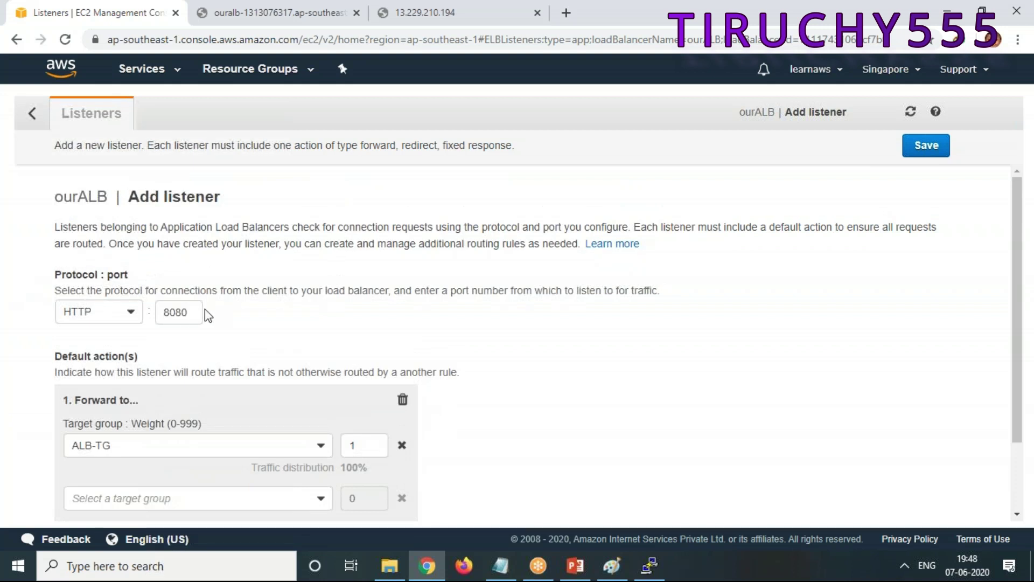
Step: Save the port 8080 listener, return to ourALB's listeners, and read the warning beside HTTP : 8080
{"action": "scroll", "coordinate": [304, 424], "scroll_direction": "down", "scroll_amount": 1}
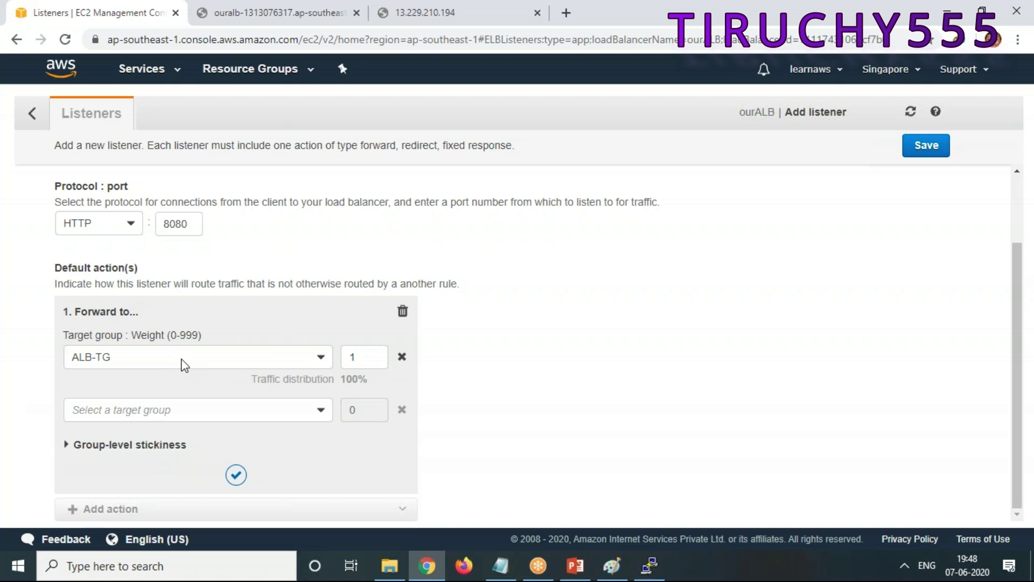
{"action": "left_click", "coordinate": [925, 147]}
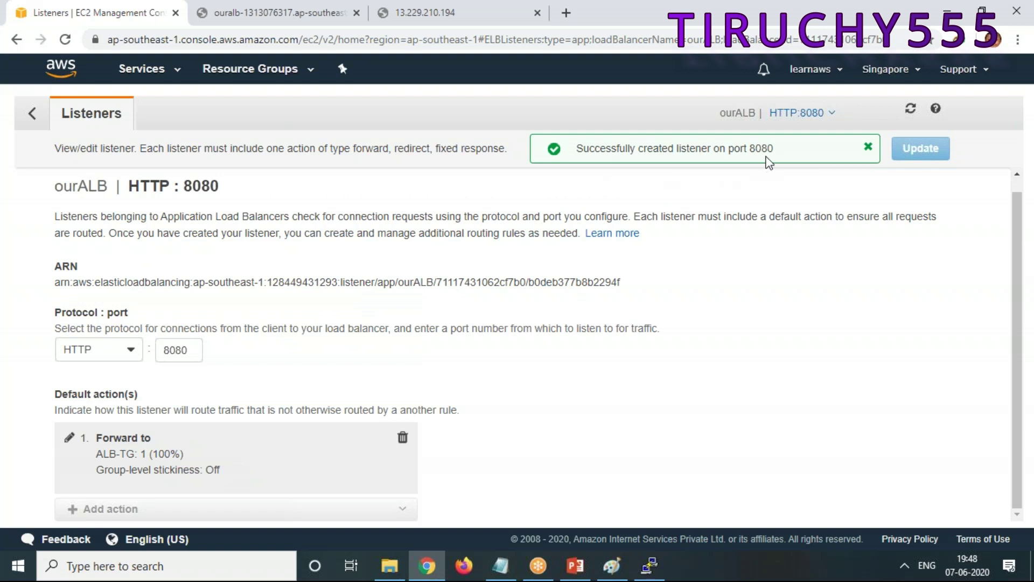
{"action": "left_click", "coordinate": [32, 113]}
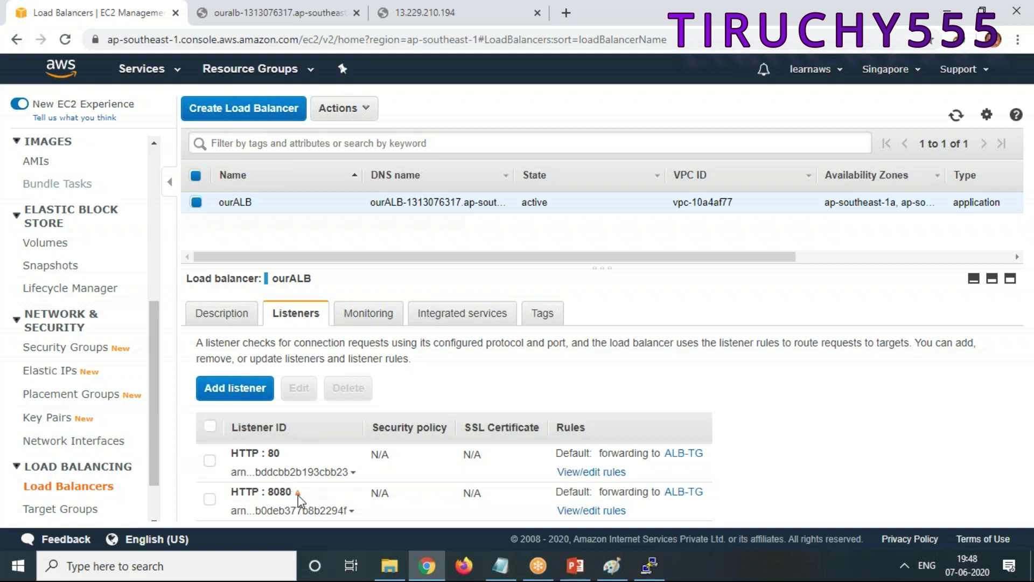
{"action": "mouse_move", "coordinate": [298, 494]}
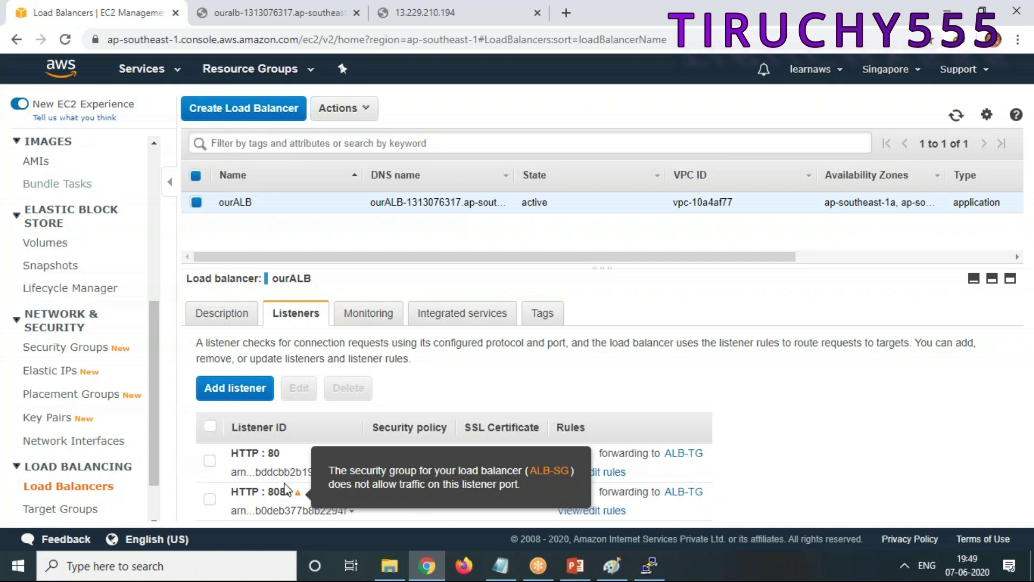
Step: Switch to the load balancer's page and request its DNS address on port 8080 again
{"action": "left_click", "coordinate": [292, 16]}
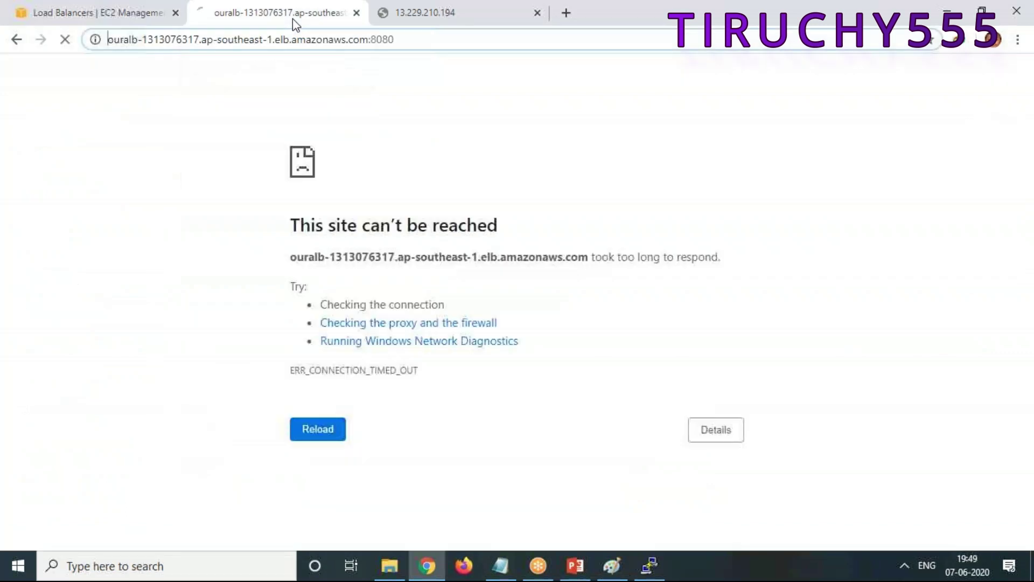
{"action": "right_click", "coordinate": [519, 139]}
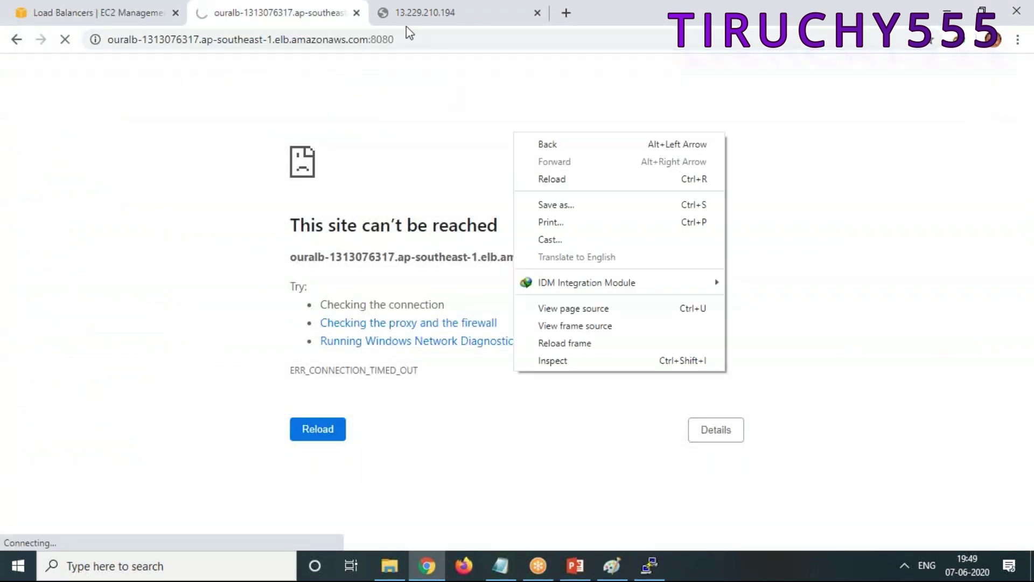
{"action": "left_click", "coordinate": [420, 42]}
{"action": "triple_click", "coordinate": [446, 35]}
{"action": "left_click", "coordinate": [462, 42]}
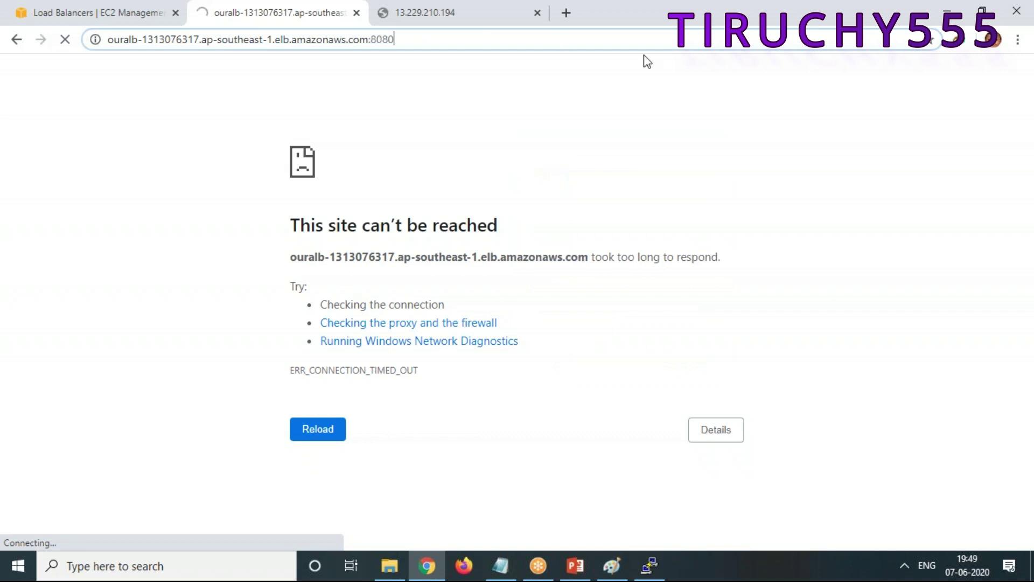
{"action": "key", "text": "Return"}
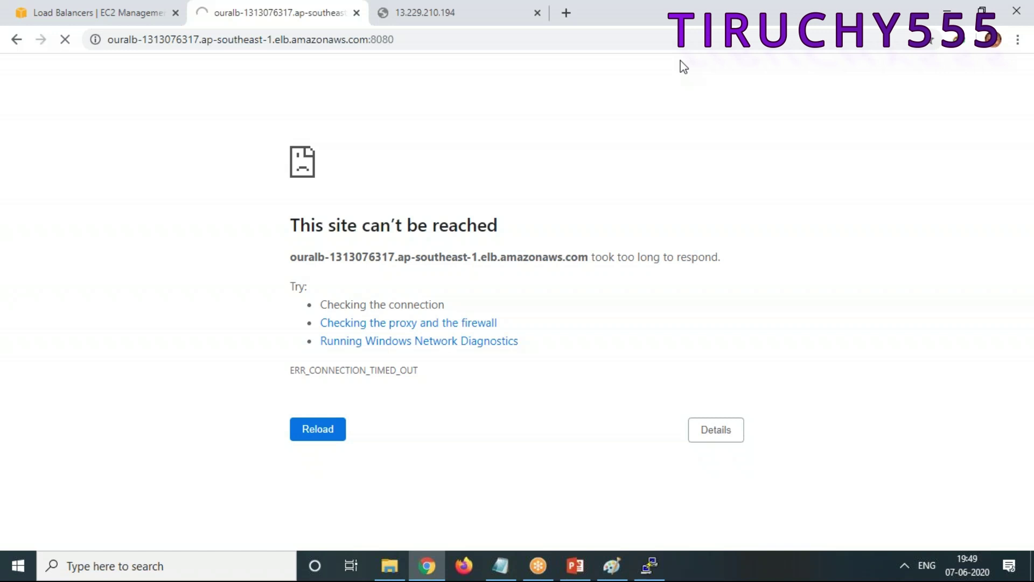
Step: Return to the EC2 console and look over the load balancer diagram in Paint
{"action": "left_click", "coordinate": [72, 16]}
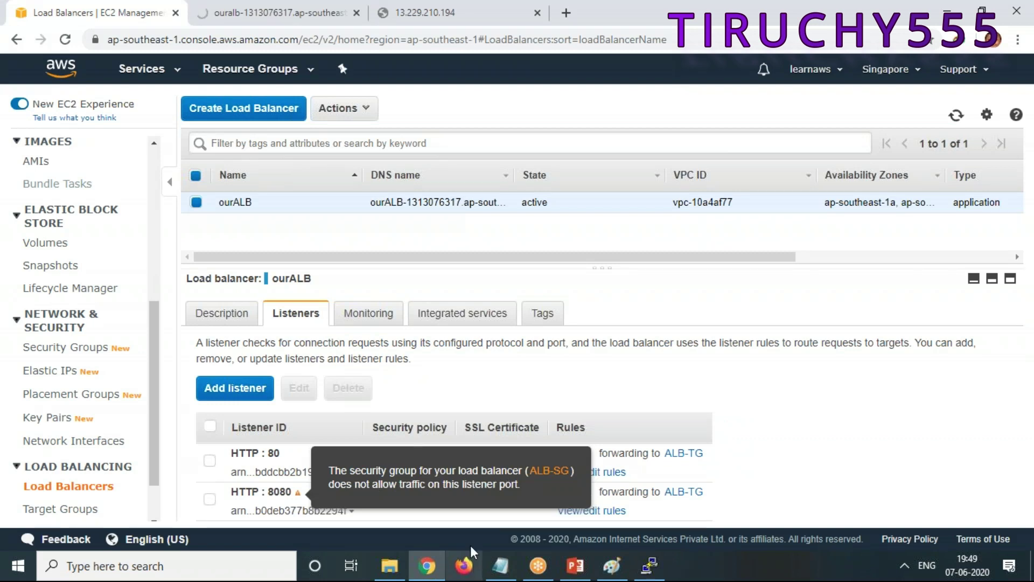
{"action": "left_click", "coordinate": [612, 565]}
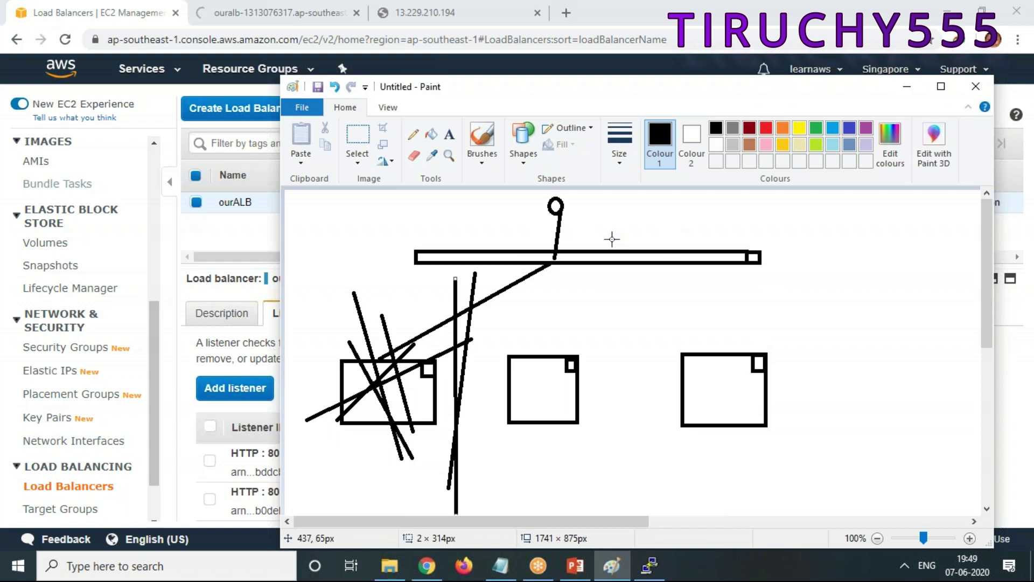
{"action": "left_click", "coordinate": [897, 92]}
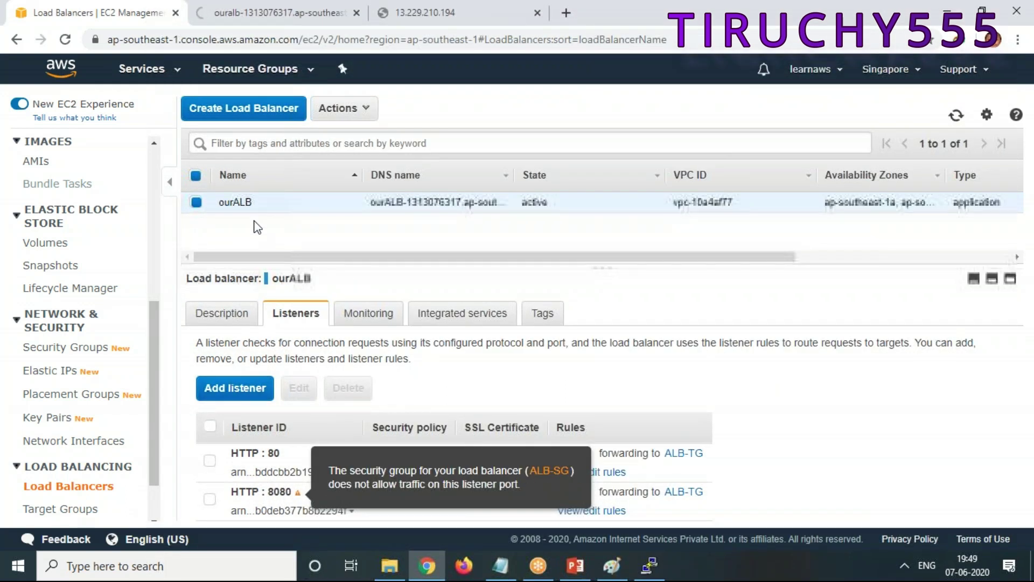
Step: Open the EC2 security groups list and select the load balancer's security group, ALB-SG
{"action": "scroll", "coordinate": [114, 463], "scroll_direction": "down", "scroll_amount": 1}
{"action": "scroll", "coordinate": [115, 462], "scroll_direction": "down", "scroll_amount": 1}
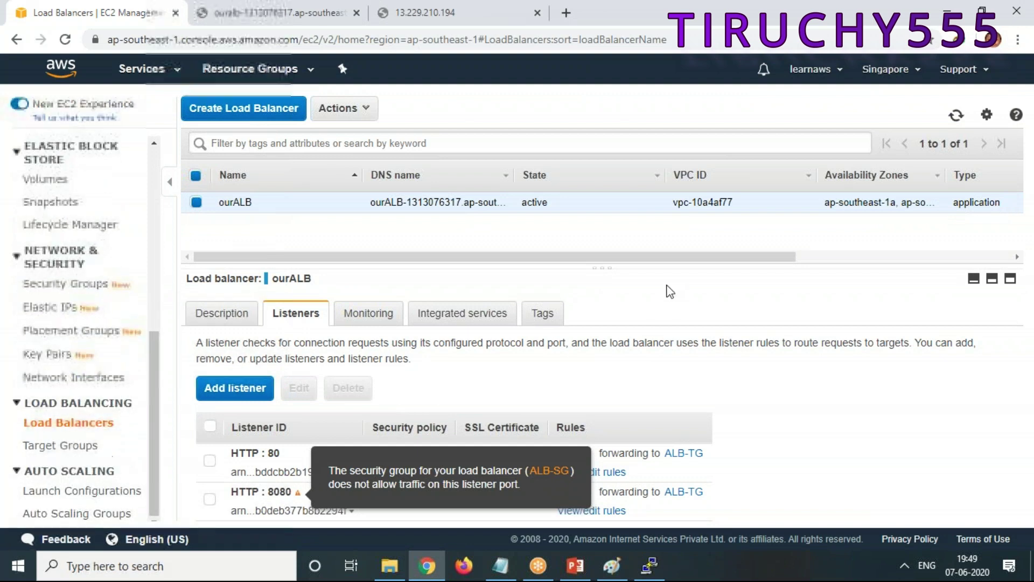
{"action": "left_click", "coordinate": [58, 284]}
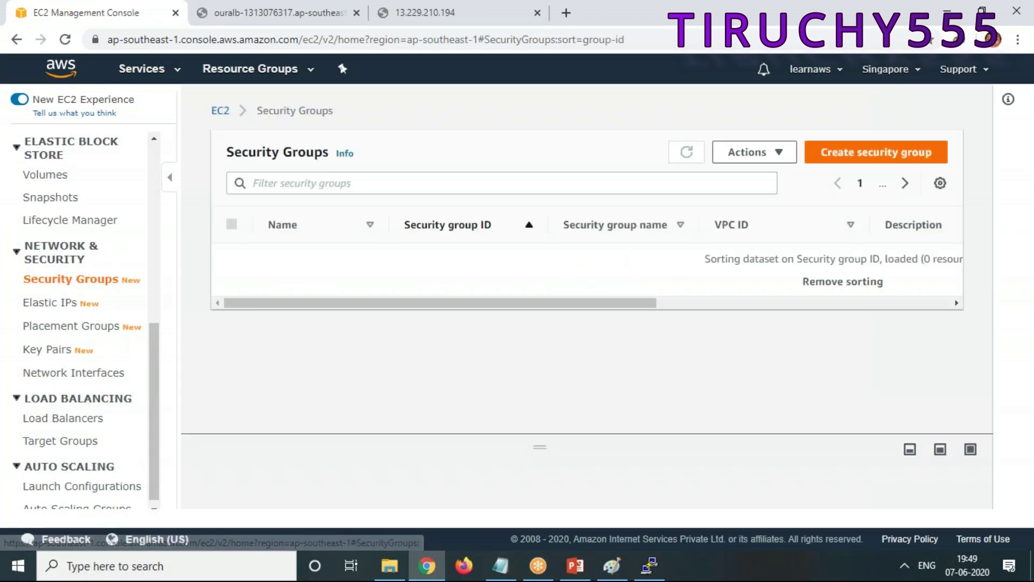
{"action": "scroll", "coordinate": [663, 320], "scroll_direction": "down", "scroll_amount": 4}
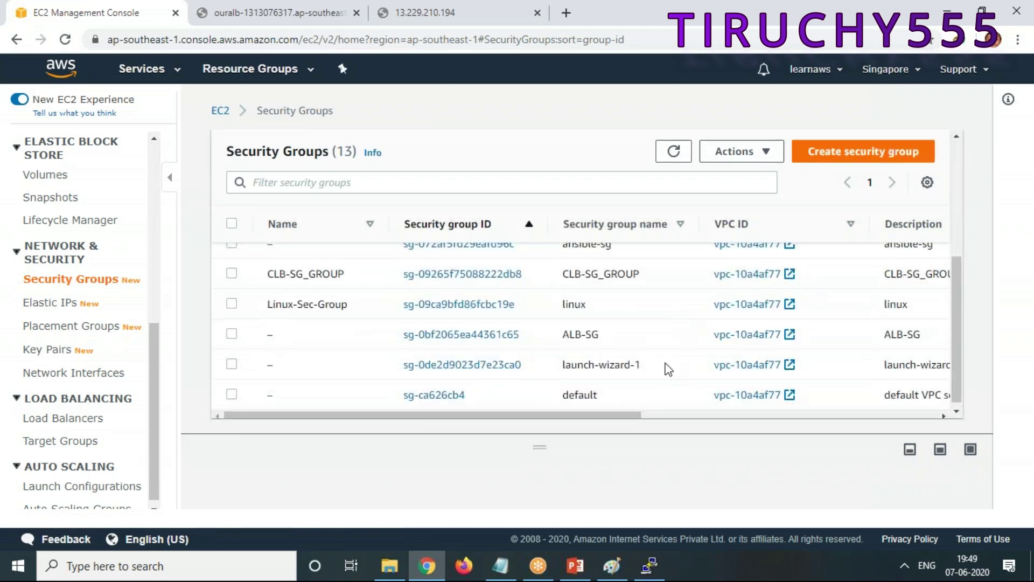
{"action": "scroll", "coordinate": [665, 365], "scroll_direction": "down", "scroll_amount": 1}
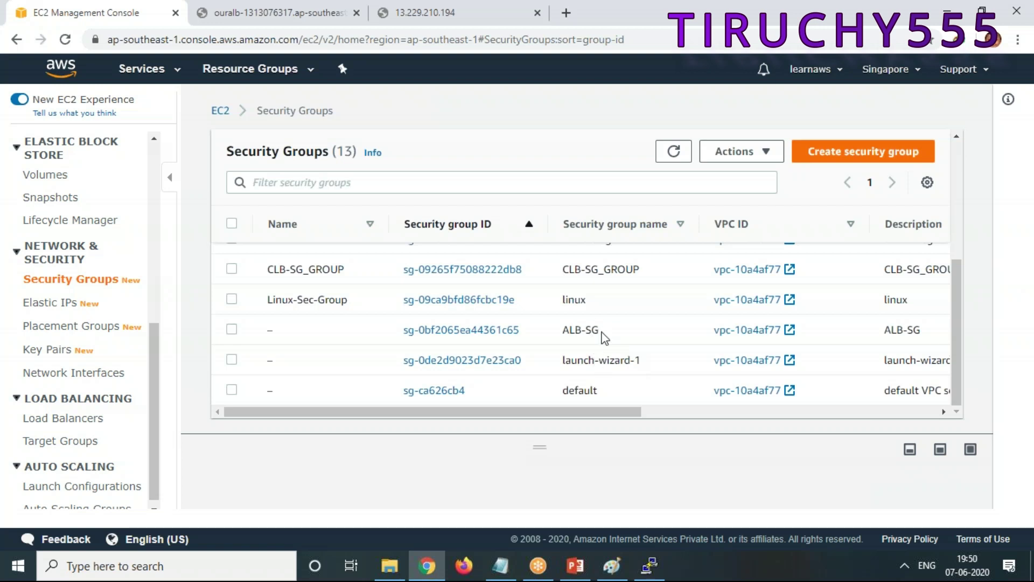
{"action": "left_click", "coordinate": [508, 338]}
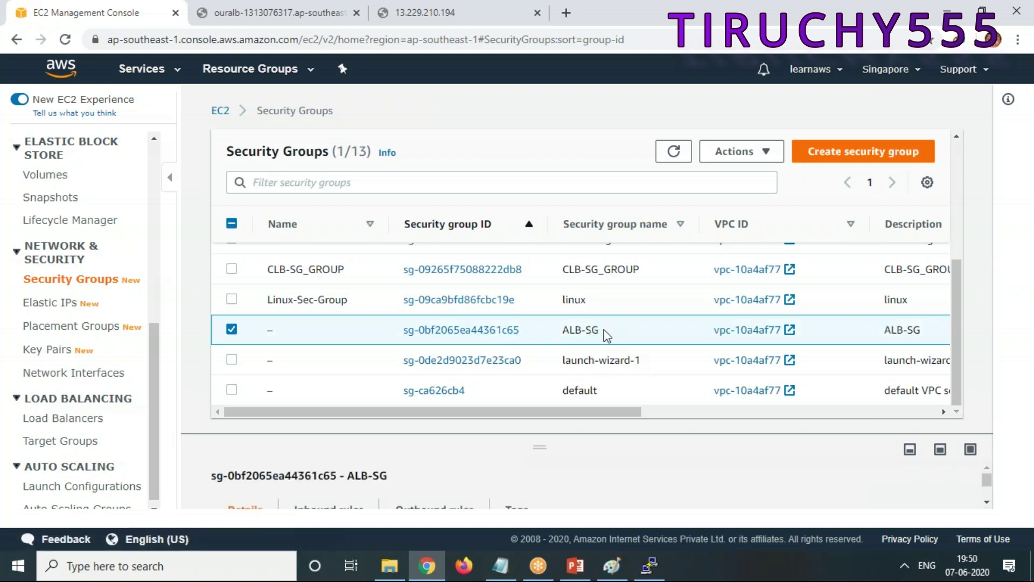
Step: Copy the security group name ALB-SG and set it as that group's Name tag
{"action": "left_click_drag", "start_coordinate": [599, 329], "coordinate": [561, 330]}
{"action": "key", "text": "ctrl+c"}
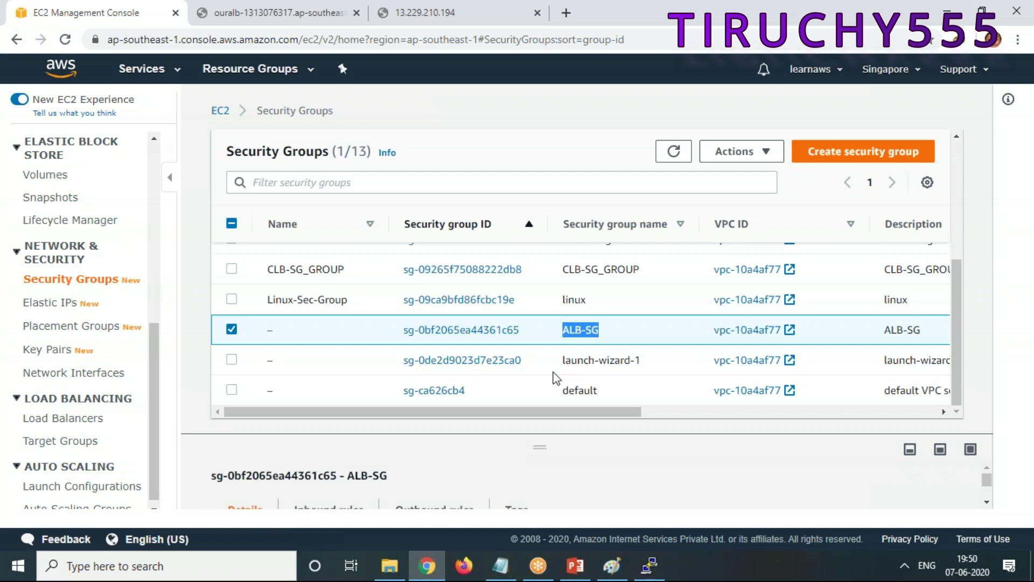
{"action": "left_click", "coordinate": [281, 330]}
{"action": "key", "text": "ctrl+v"}
{"action": "left_click", "coordinate": [461, 408]}
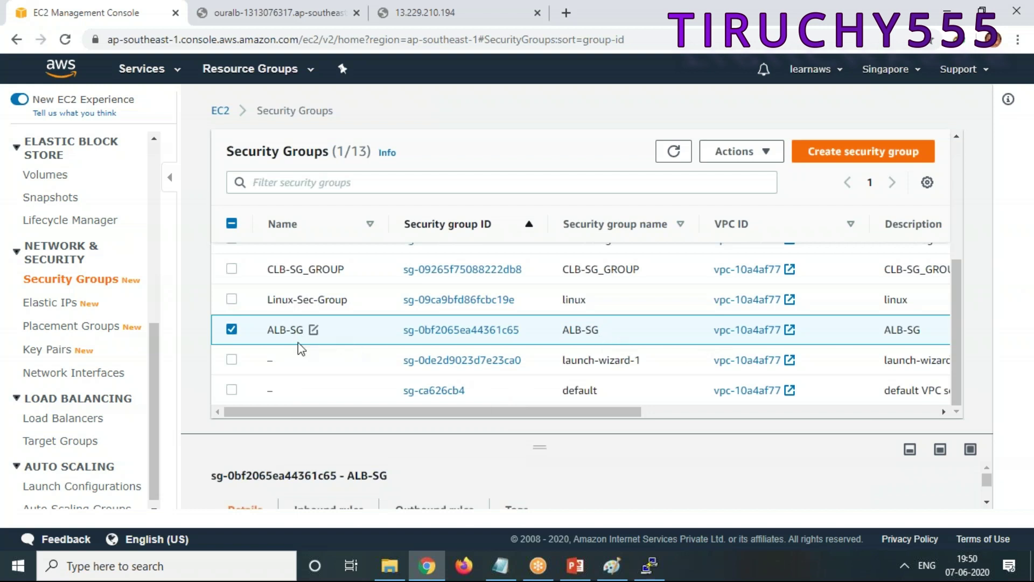
Step: Add a Custom TCP inbound rule for port 8080 with source Anywhere to ALB-SG and save the rules
{"action": "left_click", "coordinate": [464, 330]}
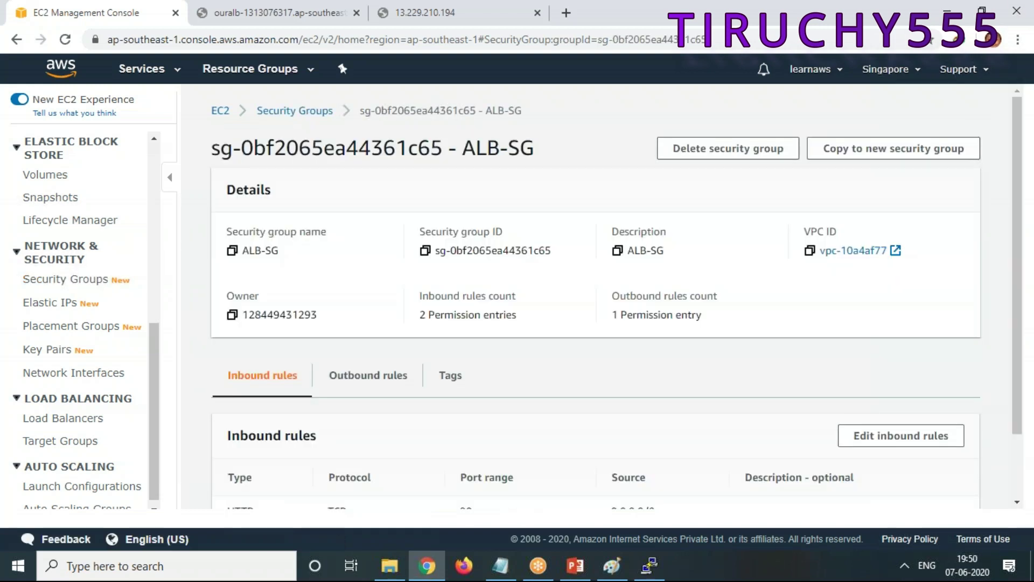
{"action": "scroll", "coordinate": [836, 370], "scroll_direction": "down", "scroll_amount": 1}
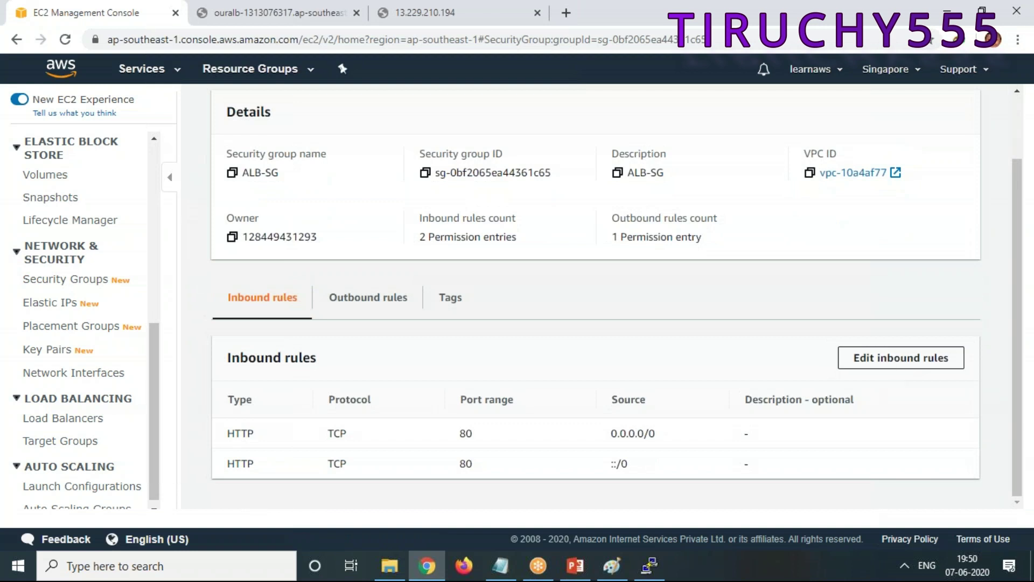
{"action": "left_click", "coordinate": [894, 360]}
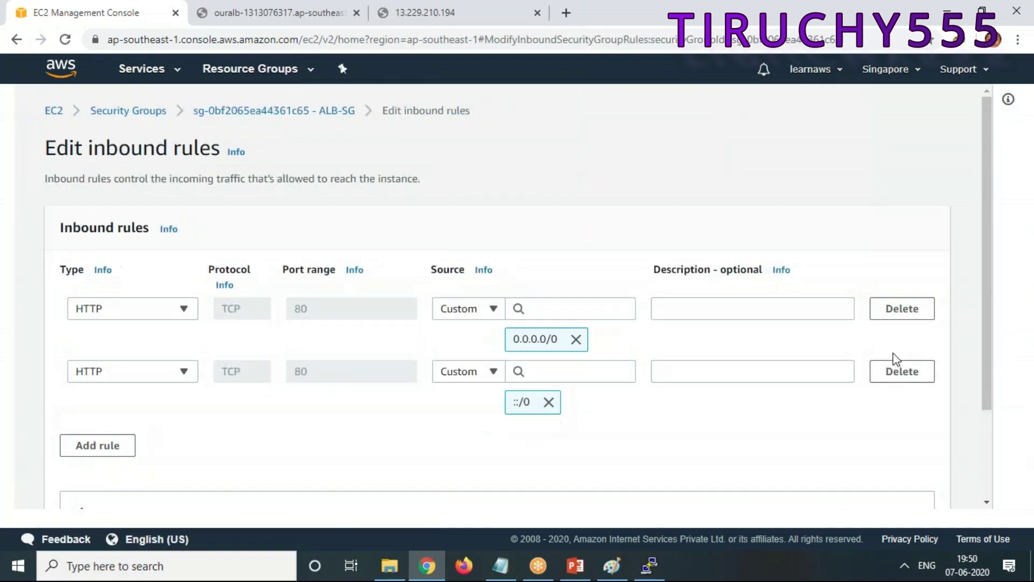
{"action": "scroll", "coordinate": [194, 380], "scroll_direction": "down", "scroll_amount": 2}
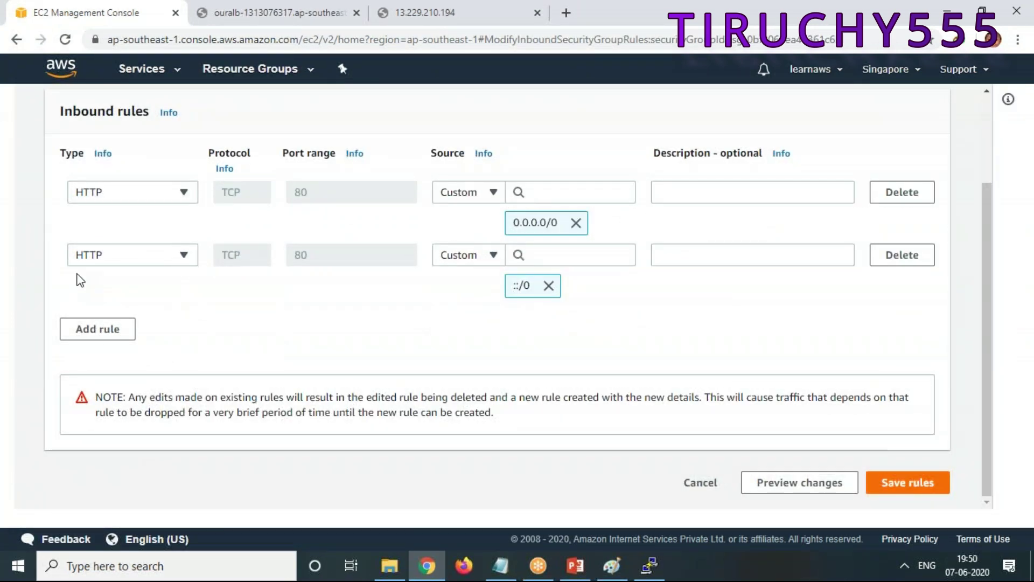
{"action": "left_click", "coordinate": [96, 328]}
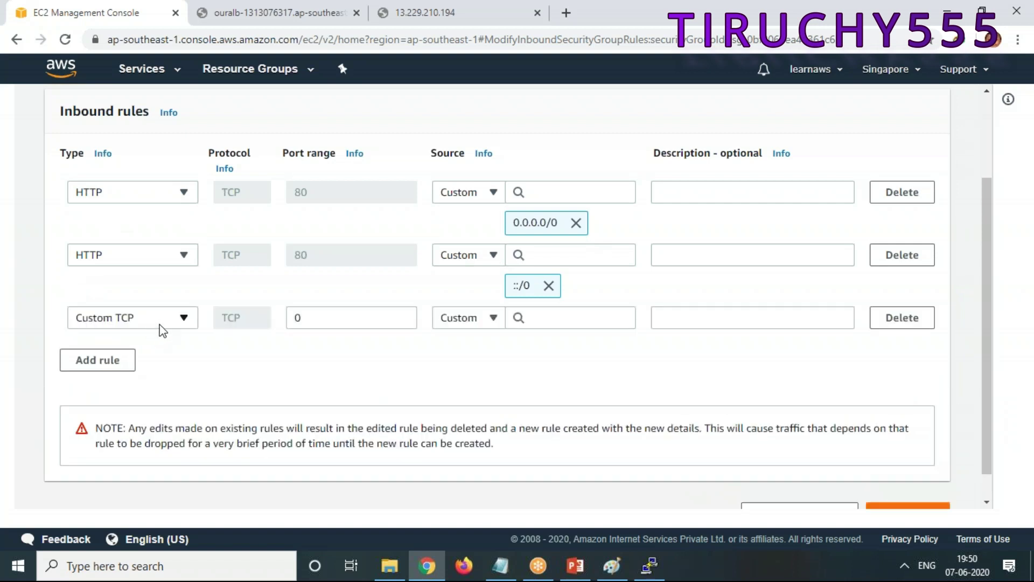
{"action": "double_click", "coordinate": [312, 322]}
{"action": "type", "text": "8080"}
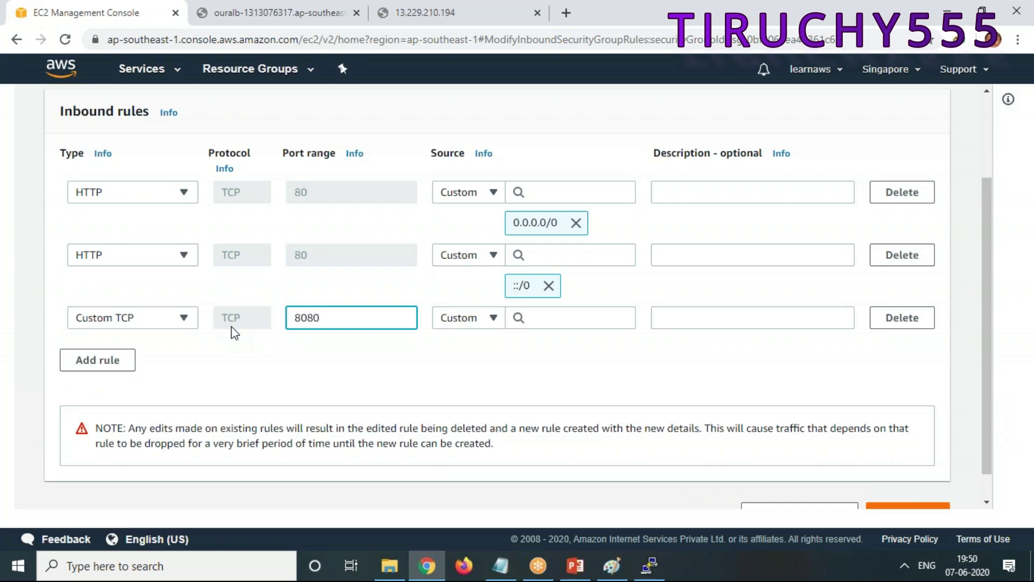
{"action": "left_click", "coordinate": [491, 324]}
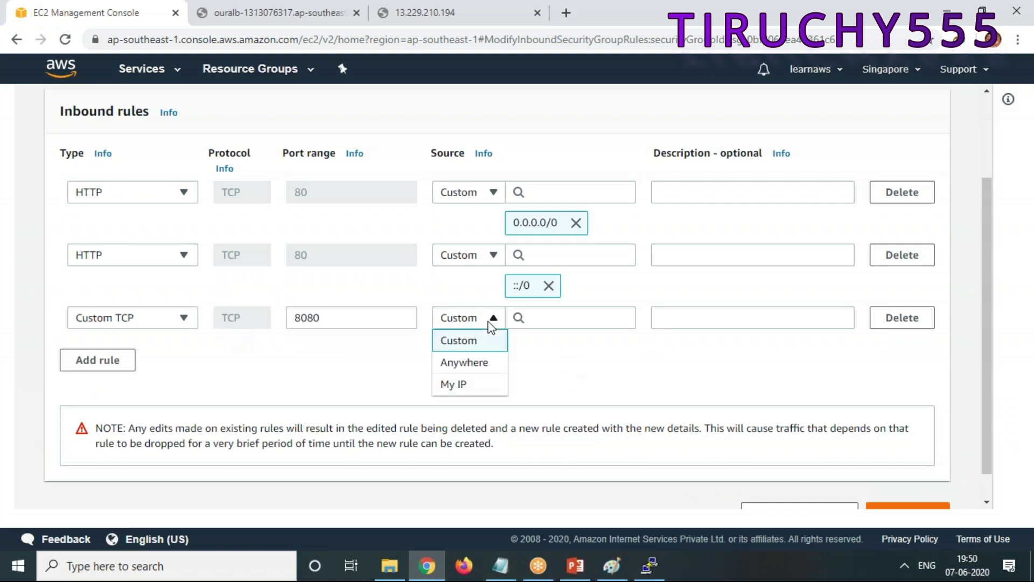
{"action": "left_click", "coordinate": [476, 362]}
{"action": "scroll", "coordinate": [748, 413], "scroll_direction": "down", "scroll_amount": 2}
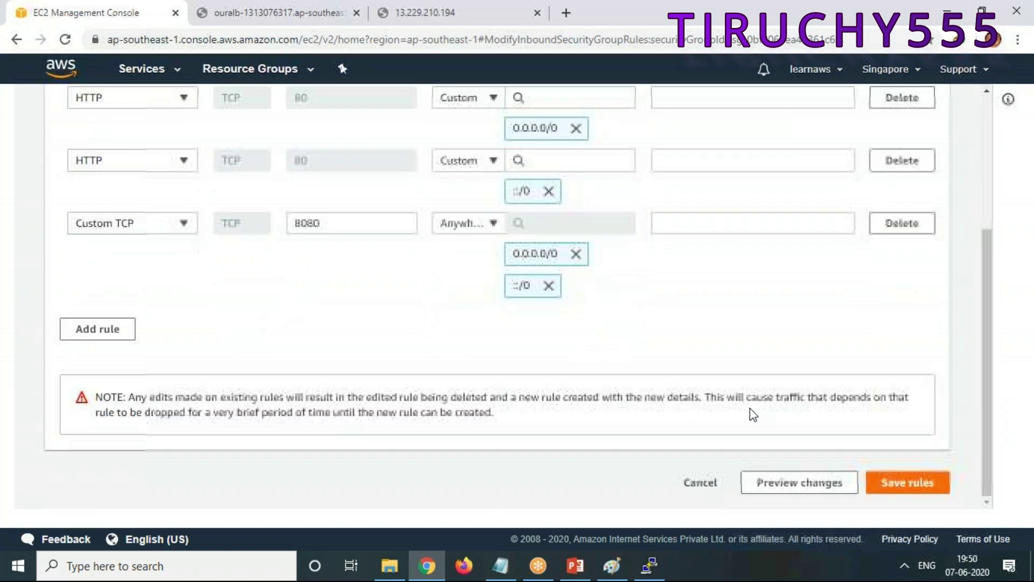
{"action": "left_click", "coordinate": [910, 483]}
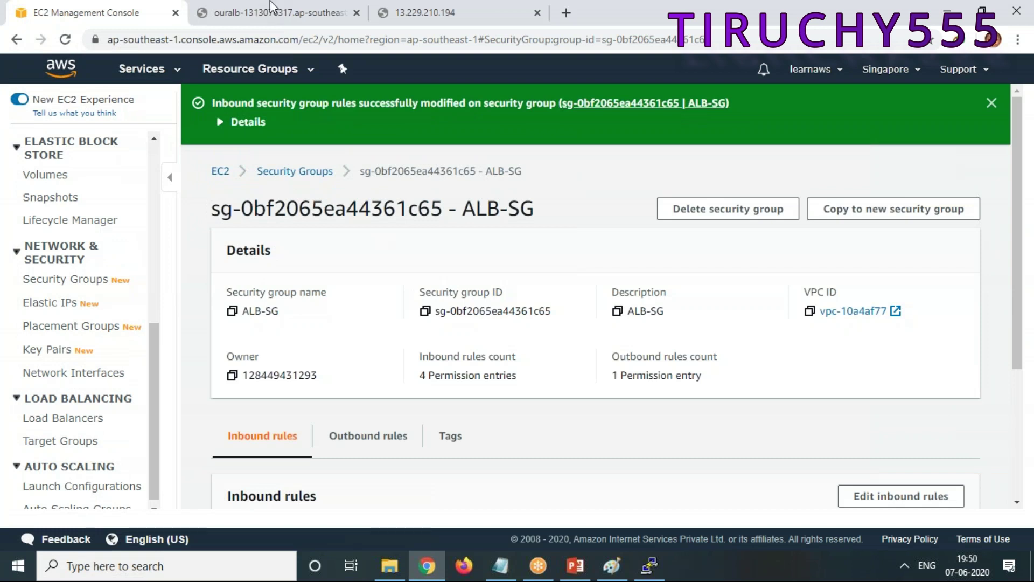
Step: Switch to the load balancer's page and request its DNS address on port 8080
{"action": "left_click", "coordinate": [295, 16]}
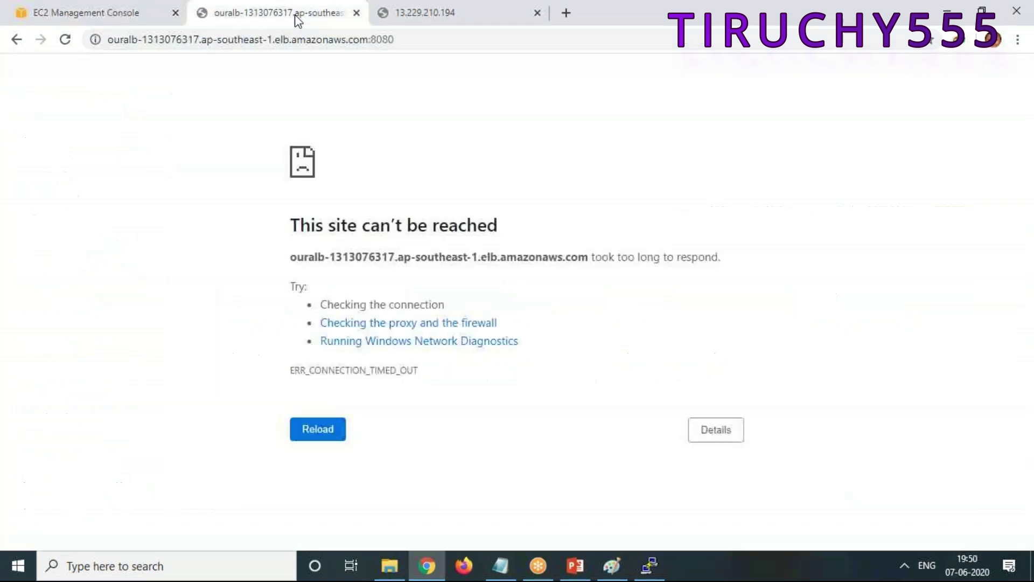
{"action": "left_click", "coordinate": [418, 39]}
{"action": "left_click", "coordinate": [418, 39]}
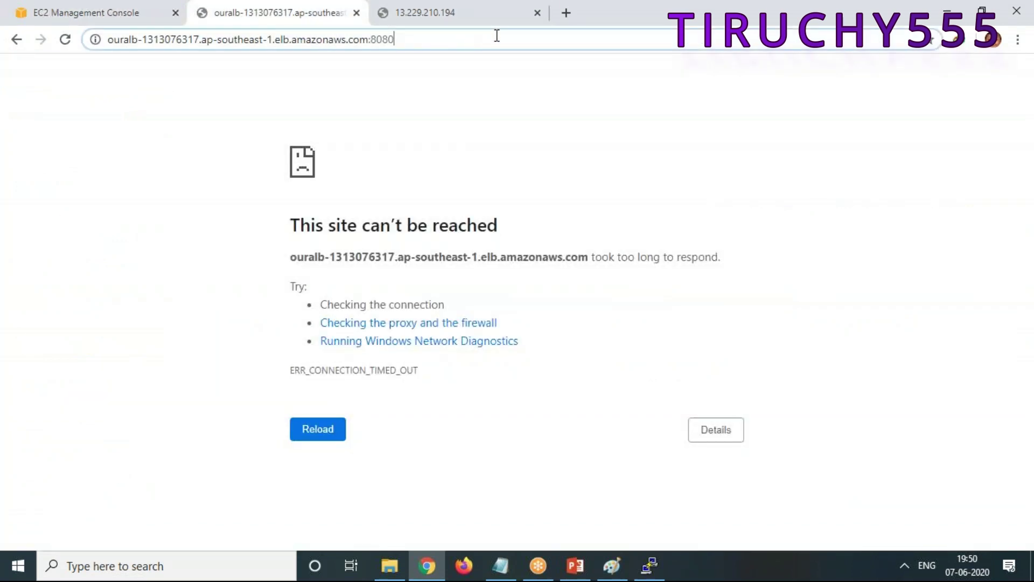
{"action": "key", "text": "Return"}
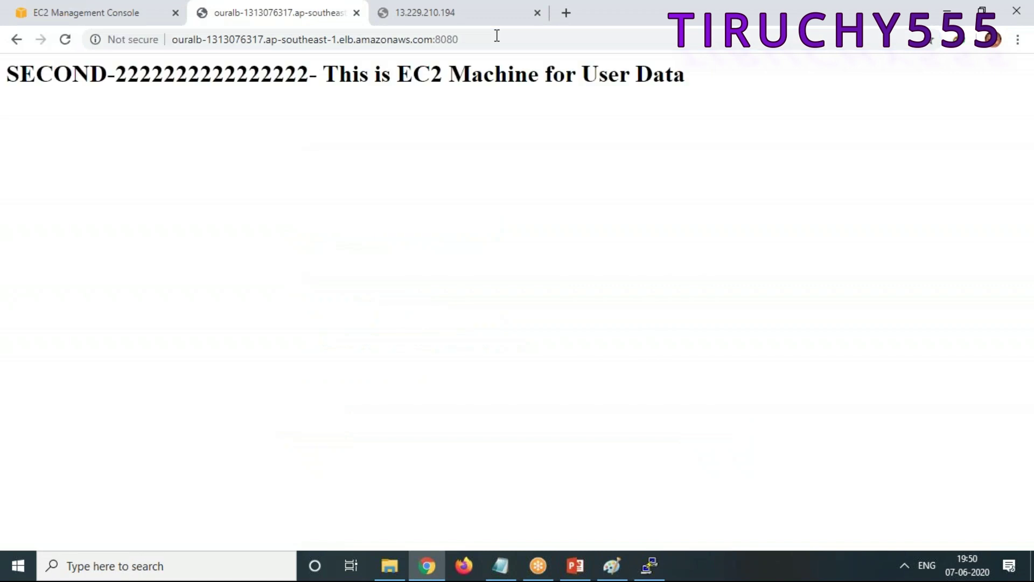
Step: Copy the load balancer's full port 8080 address from the browser
{"action": "left_click", "coordinate": [496, 35]}
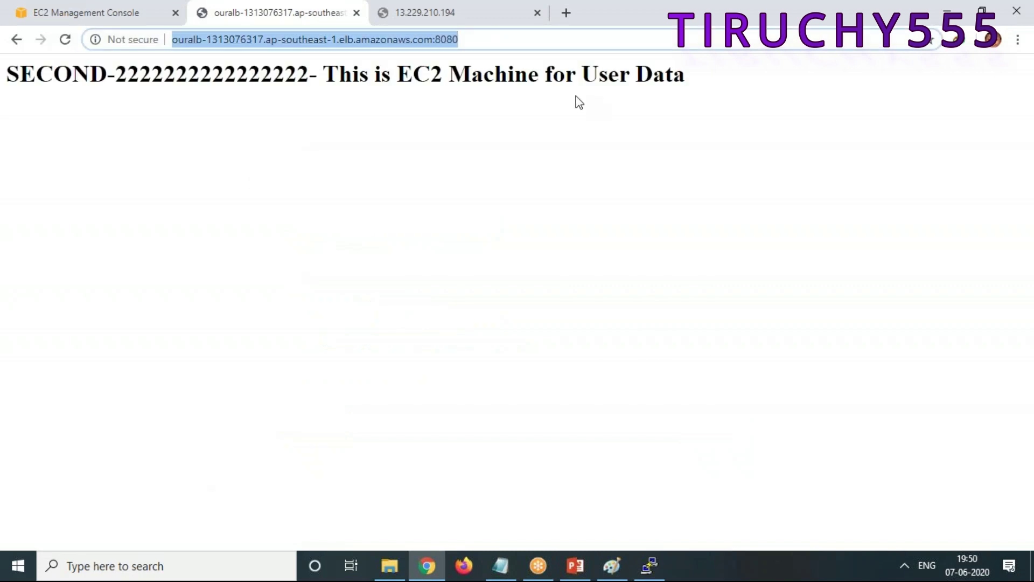
{"action": "right_click", "coordinate": [445, 40]}
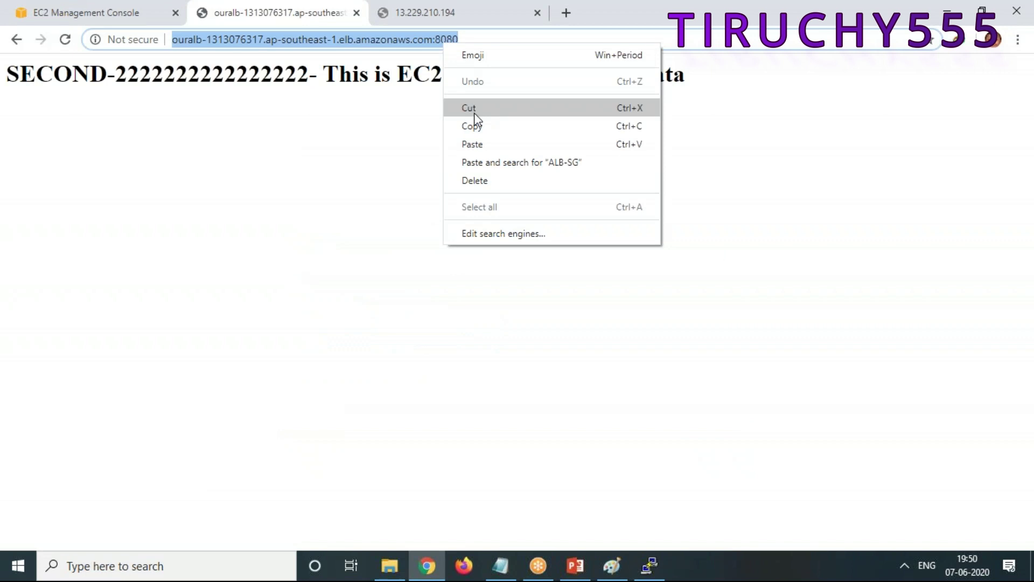
{"action": "left_click", "coordinate": [479, 129]}
{"action": "left_click", "coordinate": [1004, 201]}
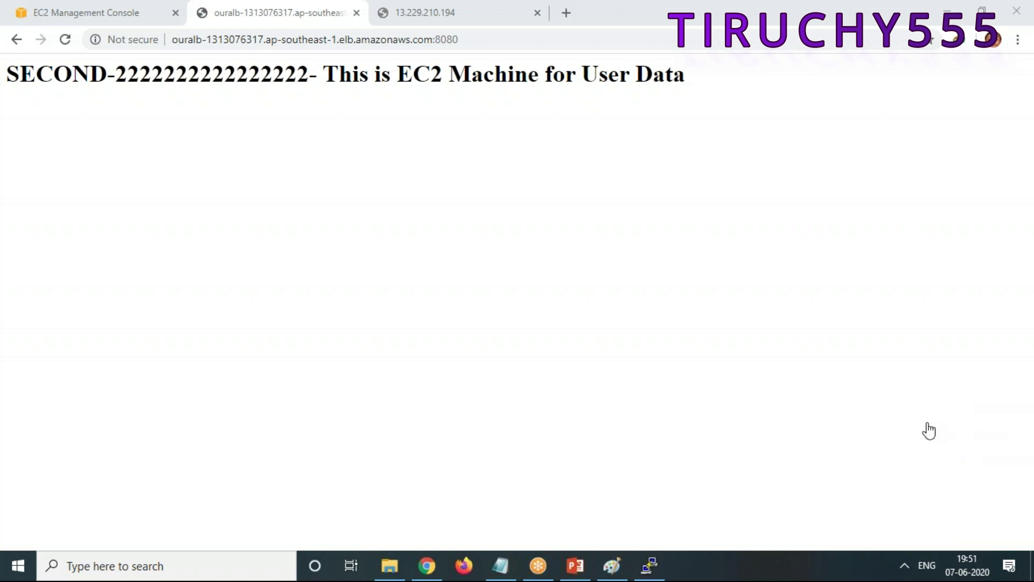
Step: Reload the load balancer's port 8080 page five times to check which instances respond
{"action": "right_click", "coordinate": [304, 206]}
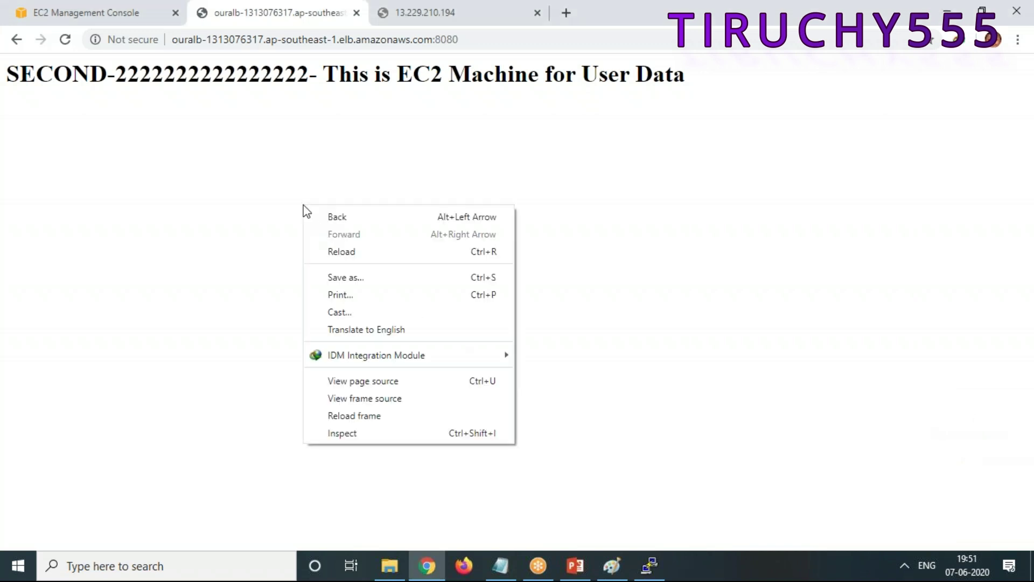
{"action": "left_click", "coordinate": [334, 251]}
{"action": "right_click", "coordinate": [346, 209]}
{"action": "left_click", "coordinate": [377, 255]}
{"action": "right_click", "coordinate": [382, 219]}
{"action": "left_click", "coordinate": [405, 263]}
{"action": "right_click", "coordinate": [408, 215]}
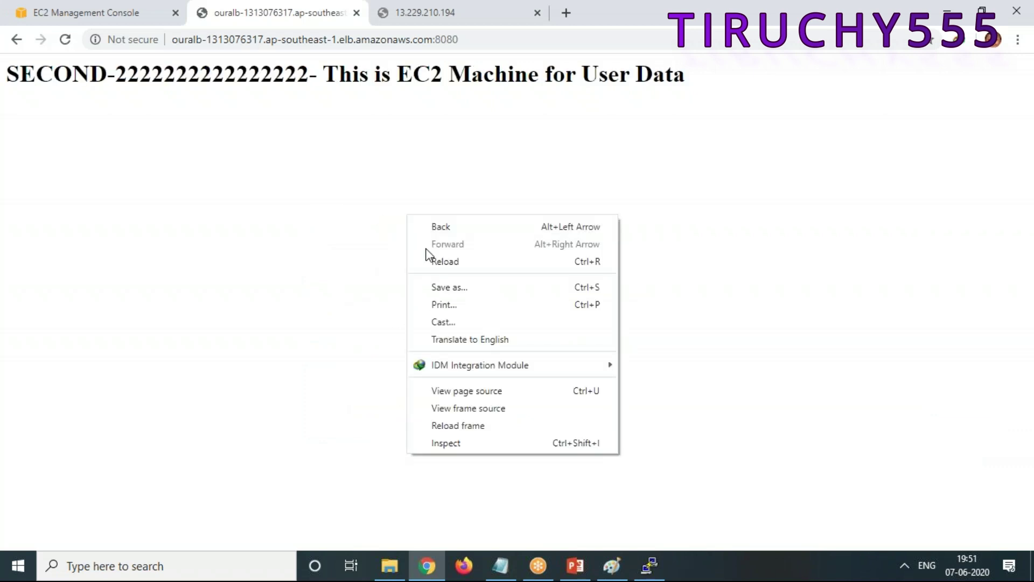
{"action": "left_click", "coordinate": [432, 266]}
{"action": "right_click", "coordinate": [423, 213]}
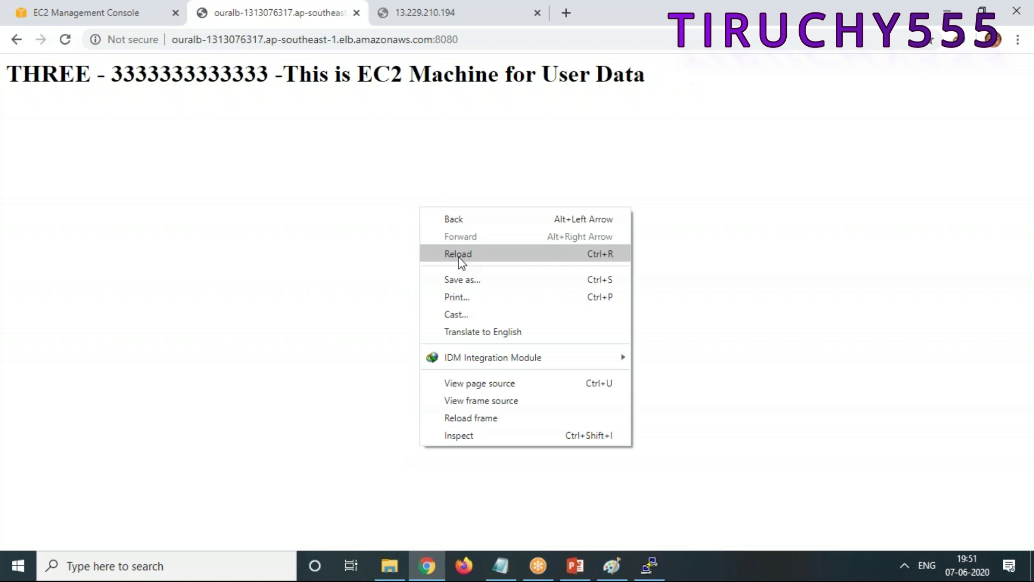
{"action": "left_click", "coordinate": [461, 263]}
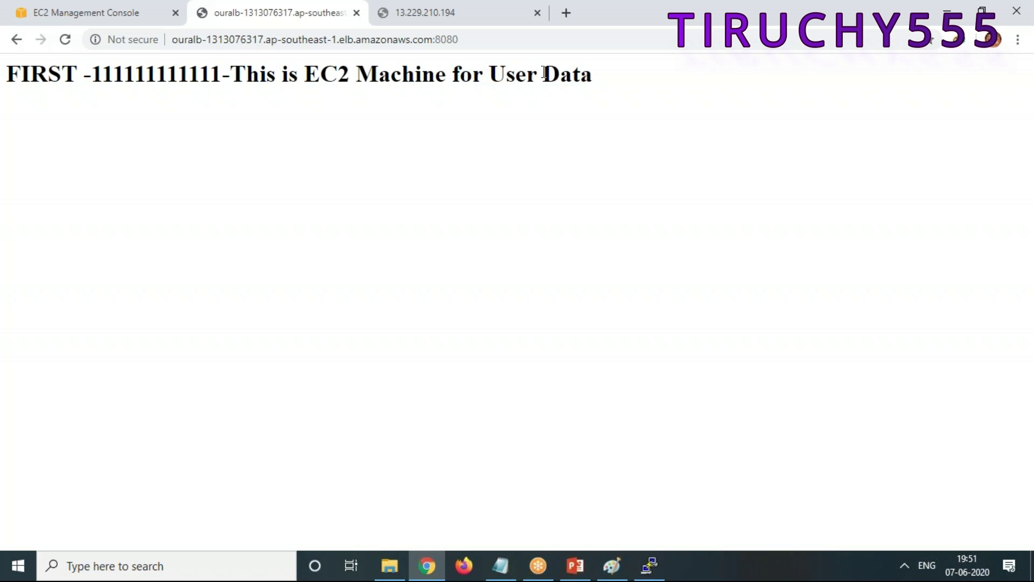
Step: Return to the EC2 console and open the load balancers list to view ourALB's listeners
{"action": "left_click", "coordinate": [493, 34]}
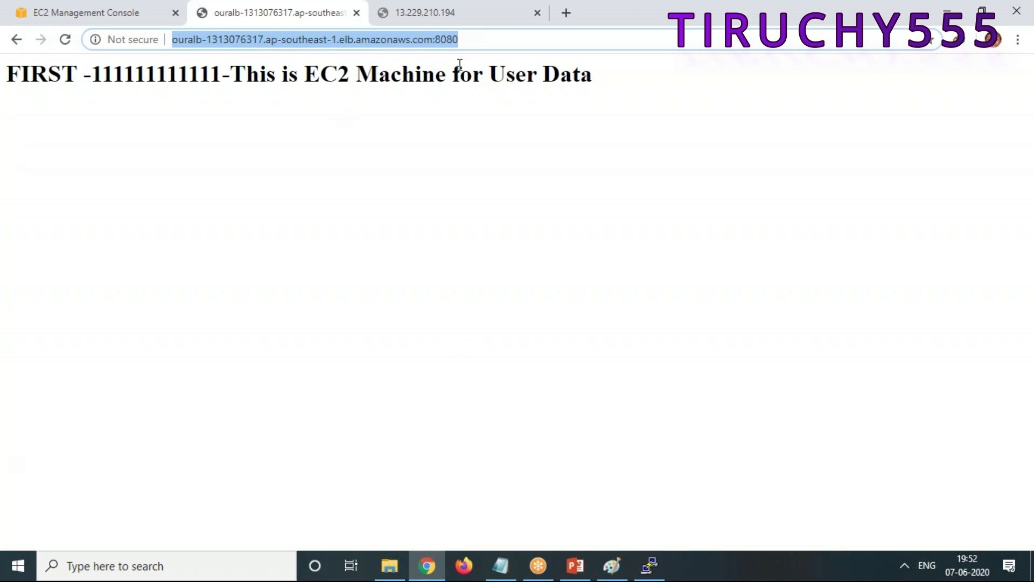
{"action": "left_click", "coordinate": [115, 15]}
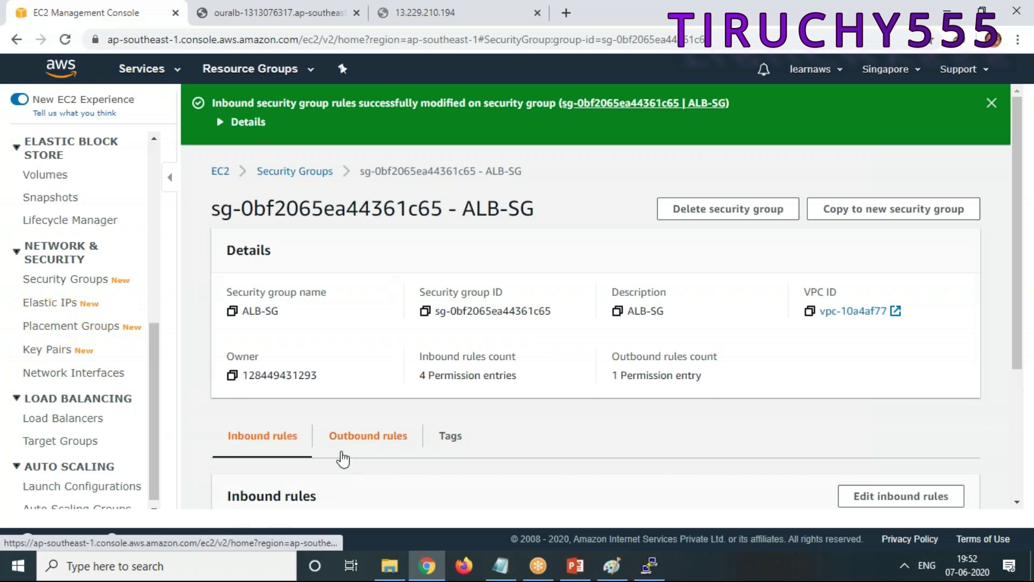
{"action": "left_click_drag", "start_coordinate": [150, 363], "coordinate": [186, 358]}
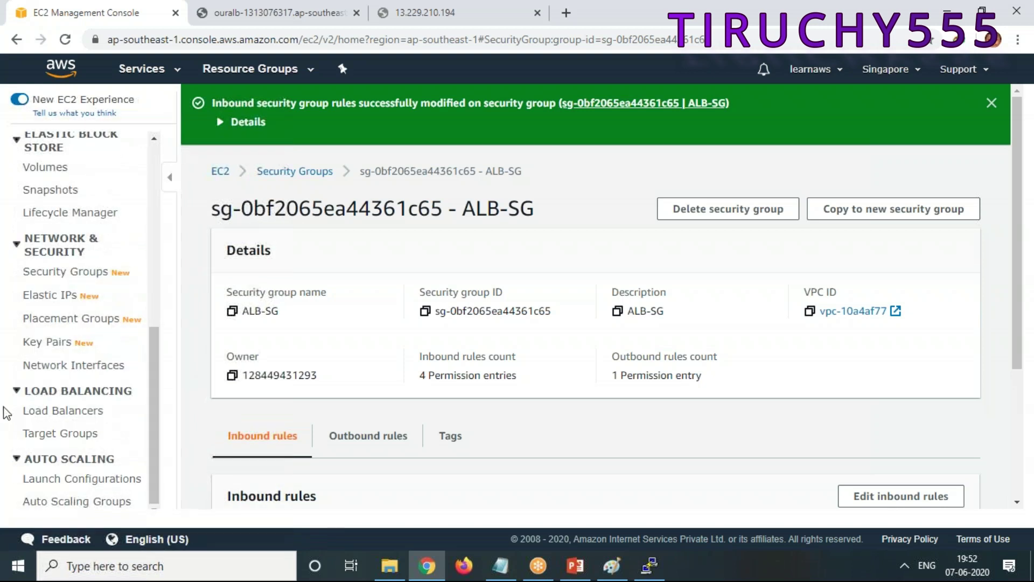
{"action": "left_click", "coordinate": [50, 412]}
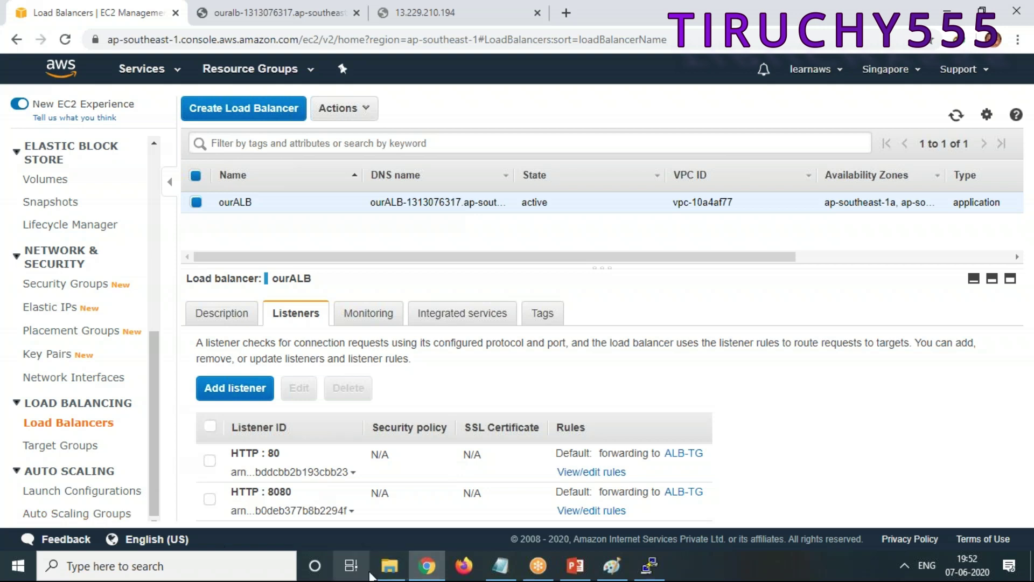
Step: Switch to the Notepad notes, enlarge the window, and read the Application Load Balancer steps through the HTTP-8080 listener section
{"action": "left_click", "coordinate": [501, 565]}
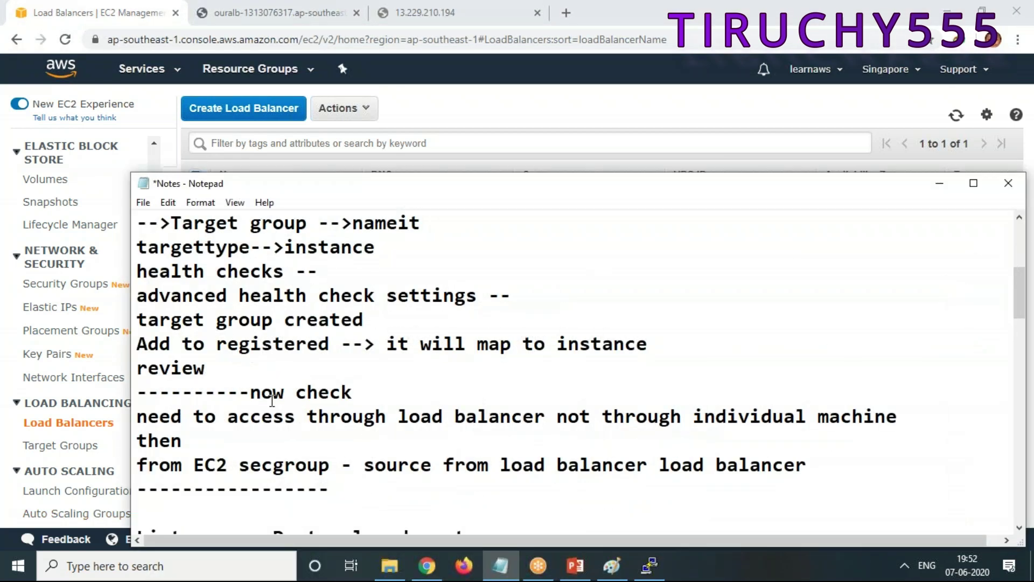
{"action": "scroll", "coordinate": [272, 402], "scroll_direction": "down", "scroll_amount": 1}
{"action": "scroll", "coordinate": [272, 401], "scroll_direction": "up", "scroll_amount": 5}
{"action": "scroll", "coordinate": [272, 402], "scroll_direction": "down", "scroll_amount": 2}
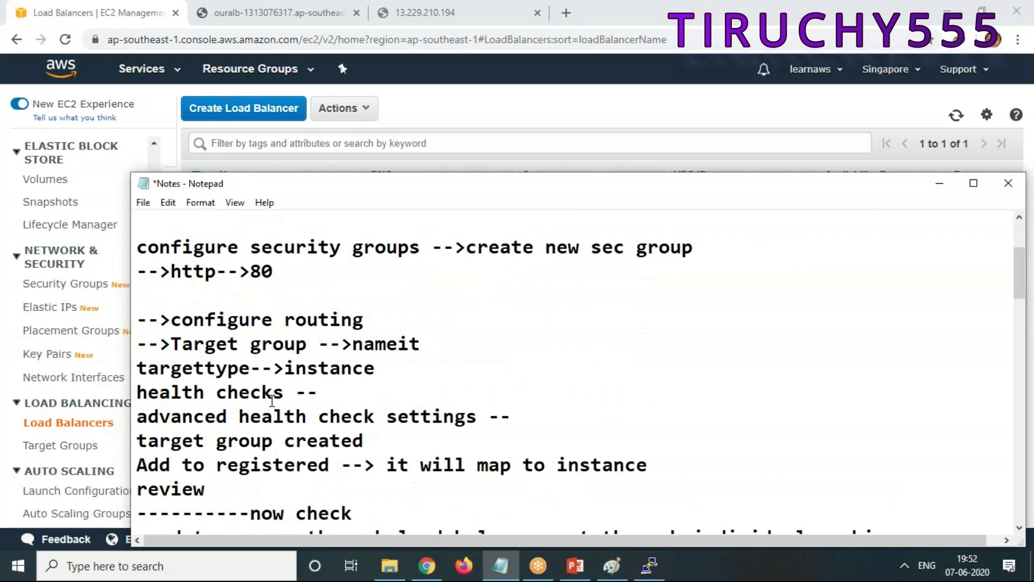
{"action": "scroll", "coordinate": [272, 401], "scroll_direction": "down", "scroll_amount": 1}
{"action": "scroll", "coordinate": [272, 402], "scroll_direction": "up", "scroll_amount": 3}
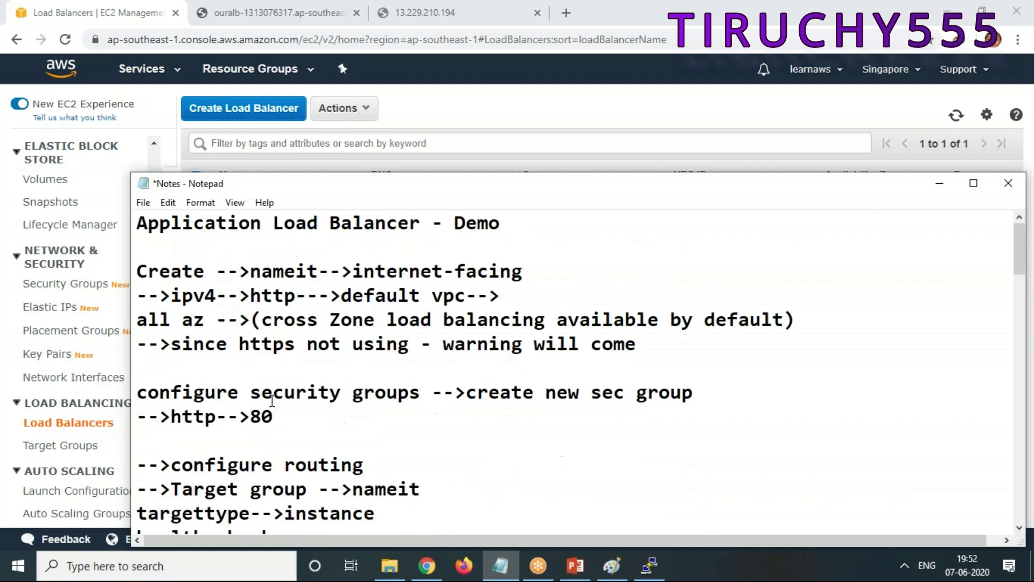
{"action": "double_click", "coordinate": [471, 184]}
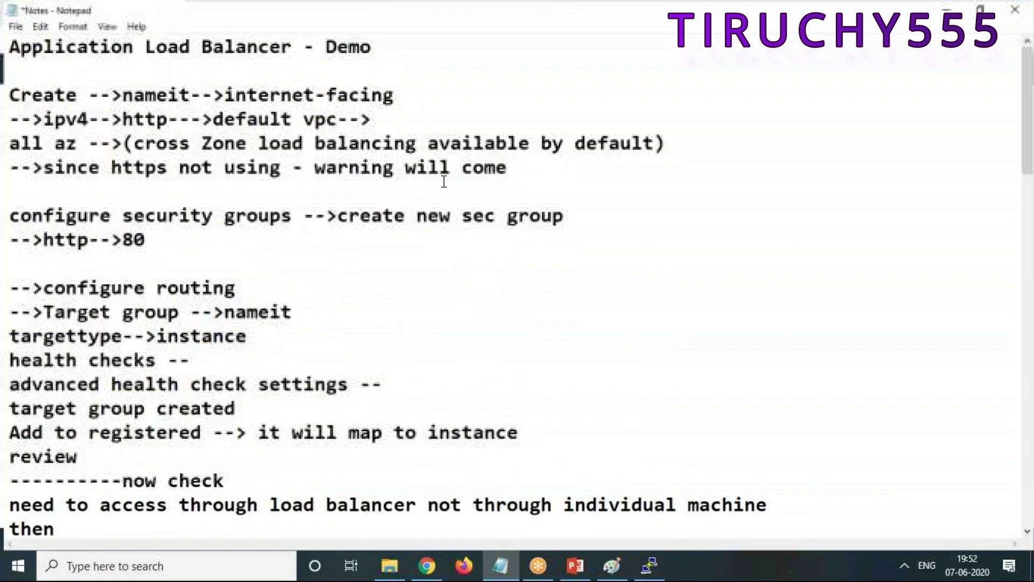
{"action": "scroll", "coordinate": [226, 312], "scroll_direction": "down", "scroll_amount": 3}
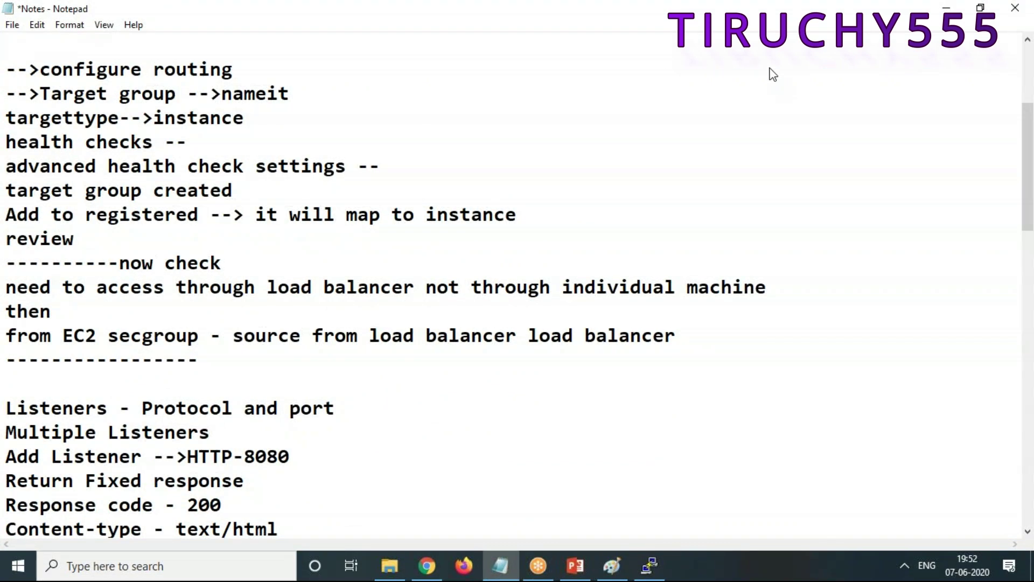
{"action": "scroll", "coordinate": [276, 318], "scroll_direction": "down", "scroll_amount": 2}
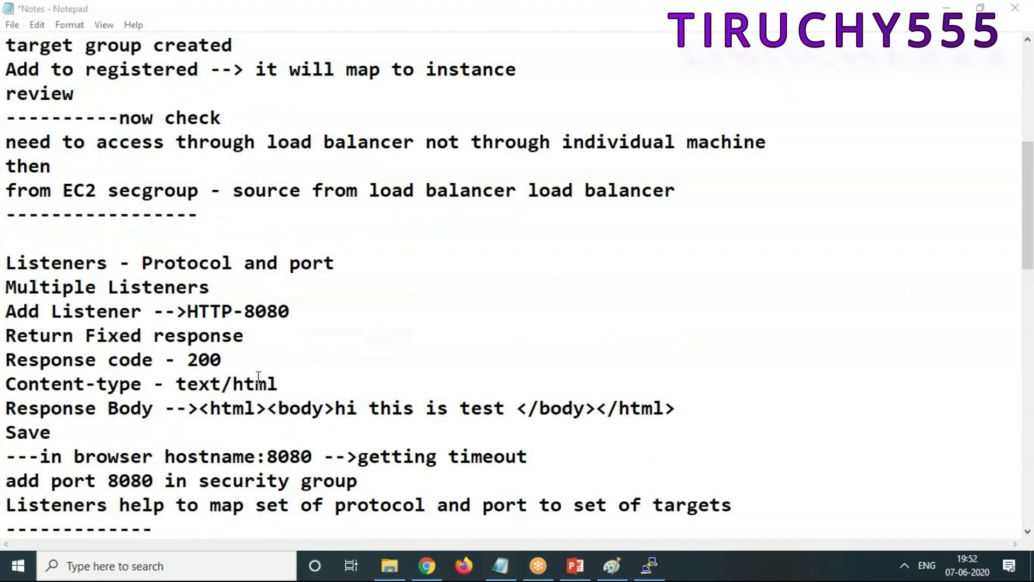
{"action": "scroll", "coordinate": [254, 359], "scroll_direction": "down", "scroll_amount": 2}
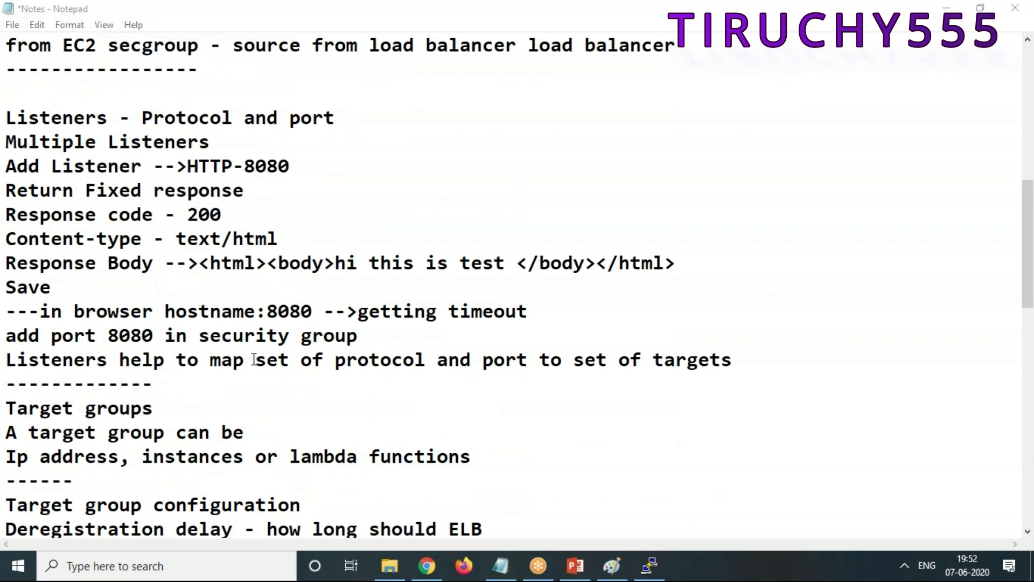
{"action": "scroll", "coordinate": [254, 359], "scroll_direction": "up", "scroll_amount": 1}
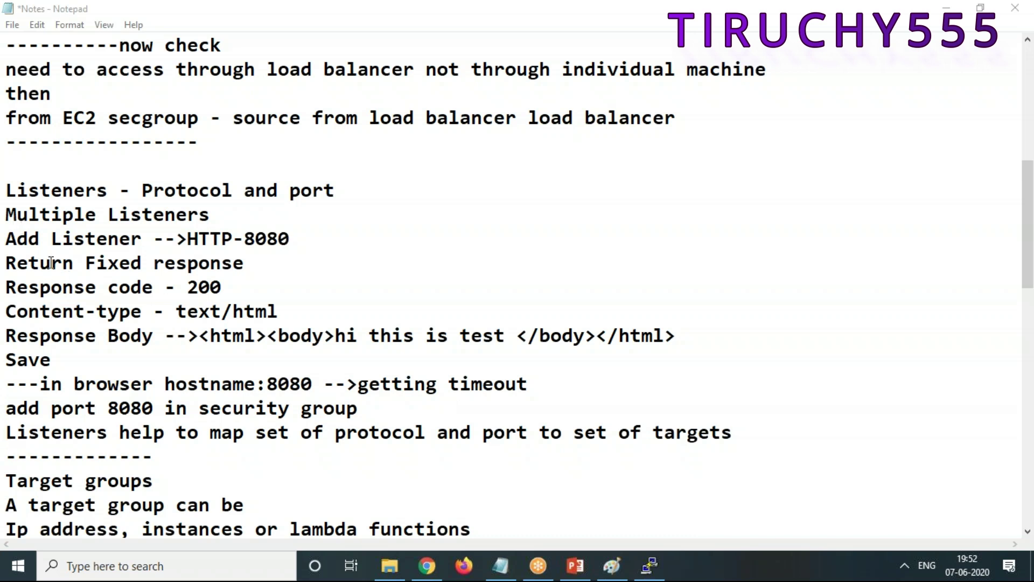
Step: Restore Notepad to a smaller window, check ourALB's listener rules in the console, and bring the notes back in front
{"action": "left_click_drag", "start_coordinate": [263, 19], "coordinate": [620, 123]}
{"action": "left_click", "coordinate": [427, 566]}
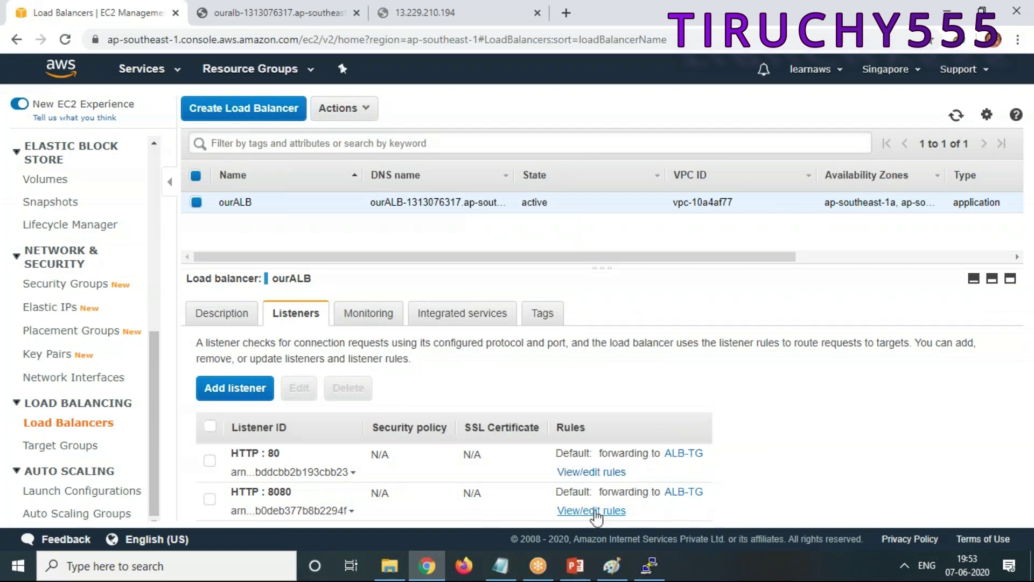
{"action": "left_click", "coordinate": [500, 566]}
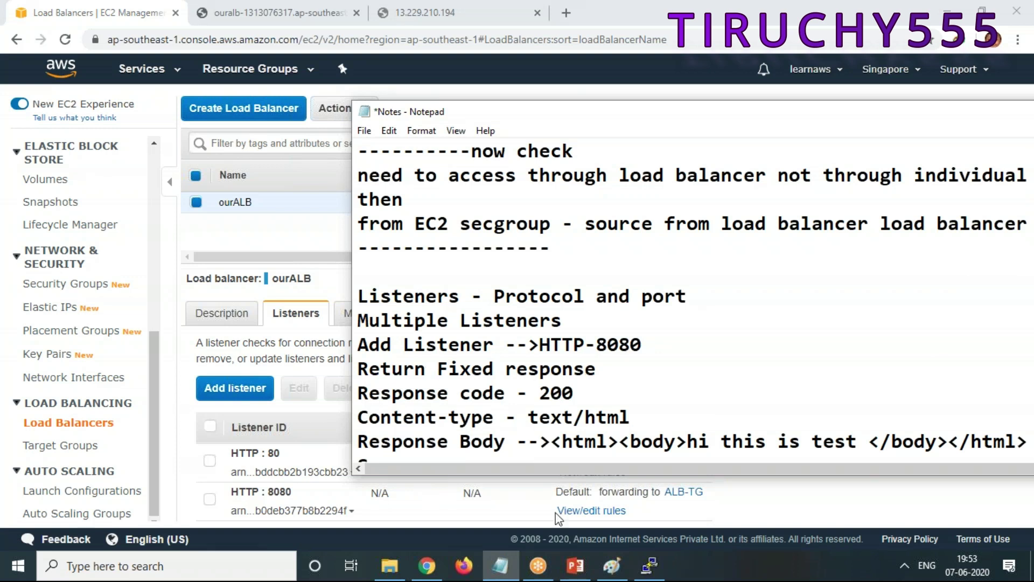
{"action": "left_click", "coordinate": [597, 510]}
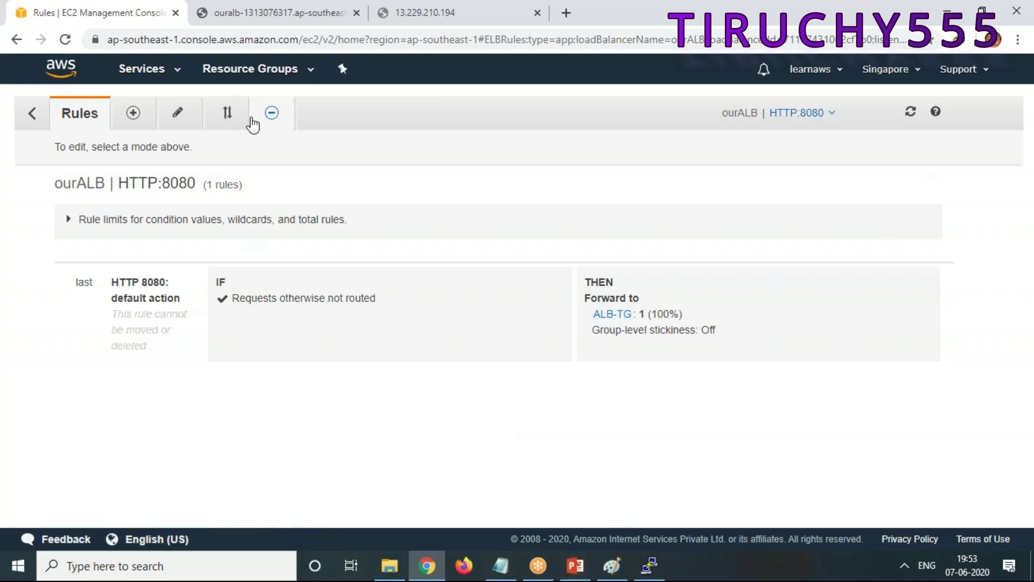
{"action": "left_click", "coordinate": [175, 116]}
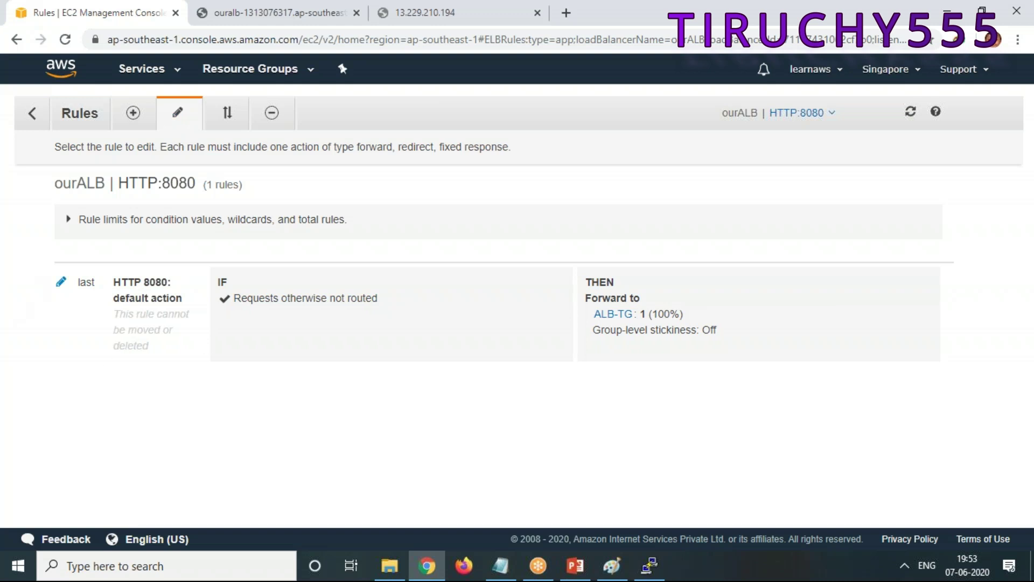
{"action": "left_click", "coordinate": [62, 283]}
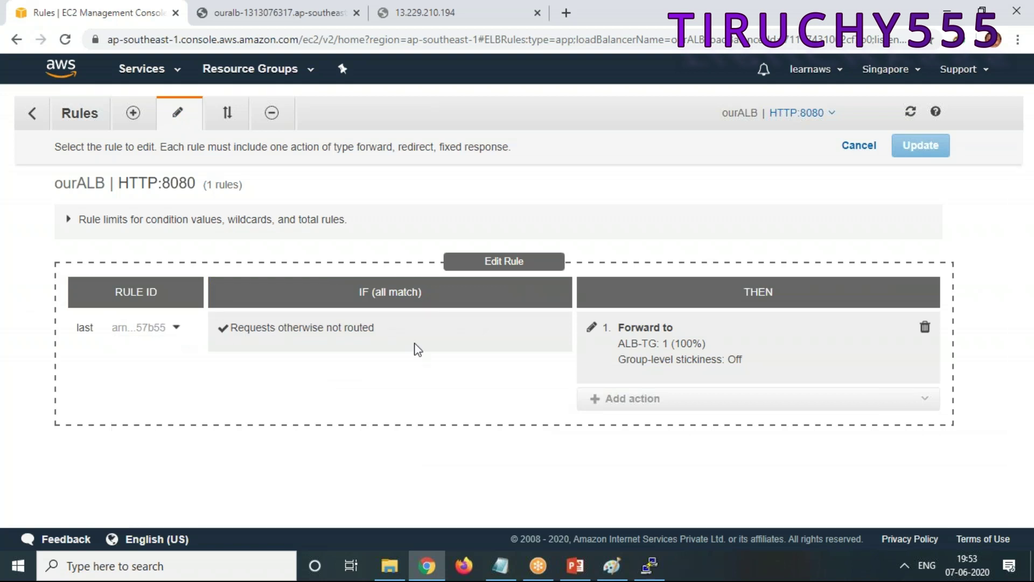
{"action": "left_click", "coordinate": [925, 328]}
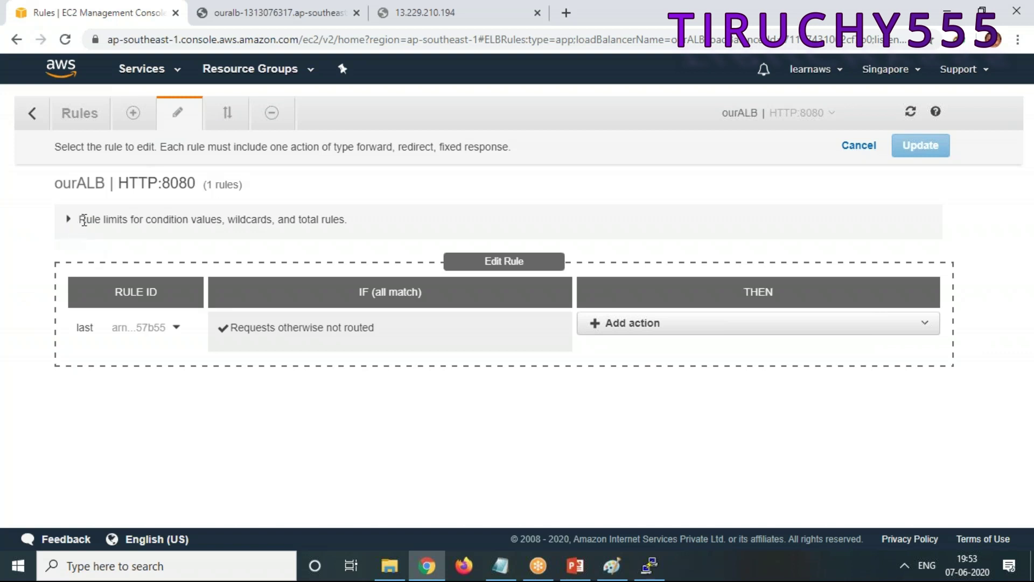
{"action": "left_click", "coordinate": [866, 148]}
{"action": "left_click", "coordinate": [135, 113]}
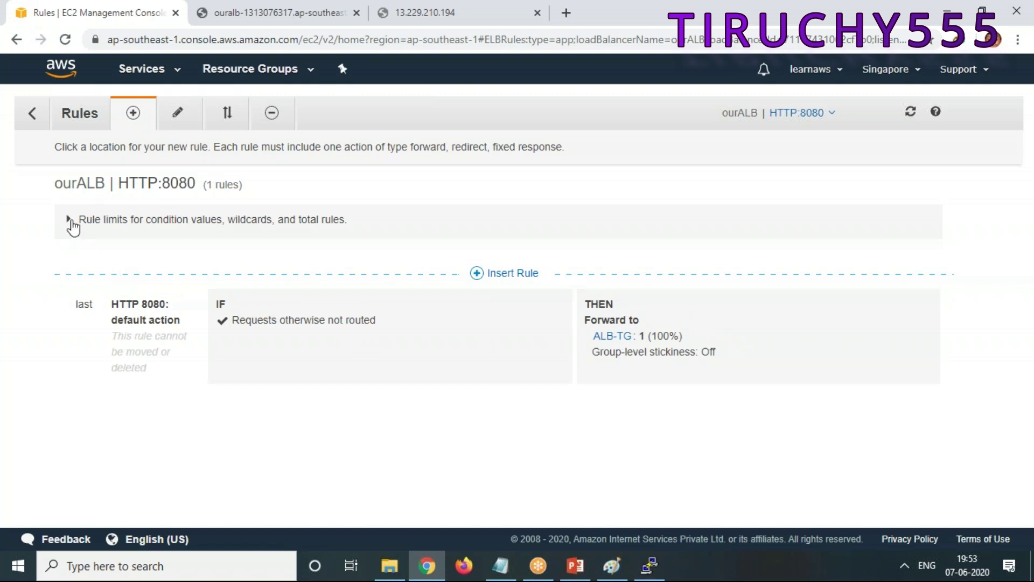
{"action": "left_click", "coordinate": [270, 113]}
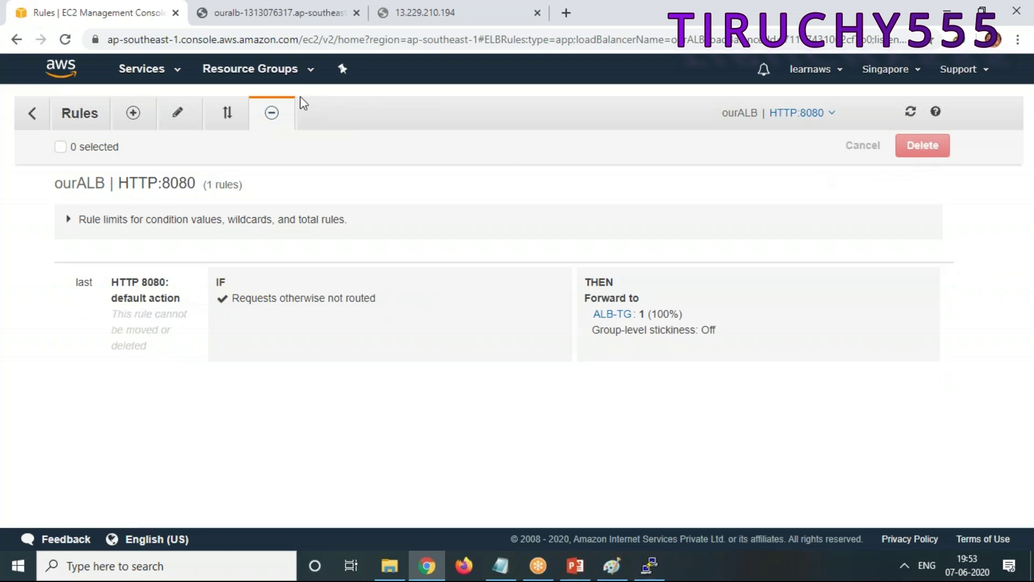
Step: Try to insert a new rule on ourALB's HTTP:8080 listener with a Return fixed response action
{"action": "left_click", "coordinate": [135, 115]}
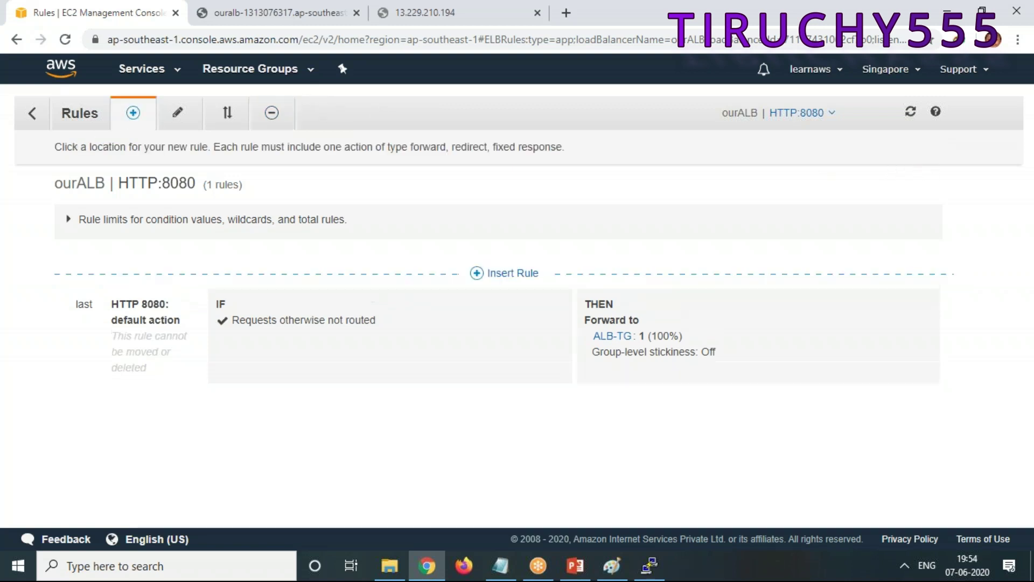
{"action": "left_click", "coordinate": [525, 275]}
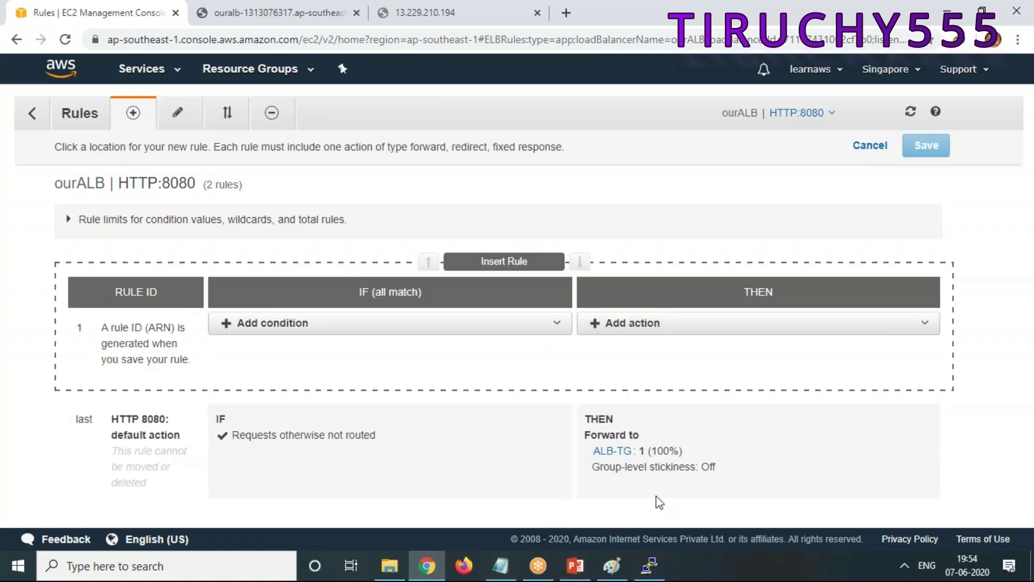
{"action": "left_click", "coordinate": [337, 329]}
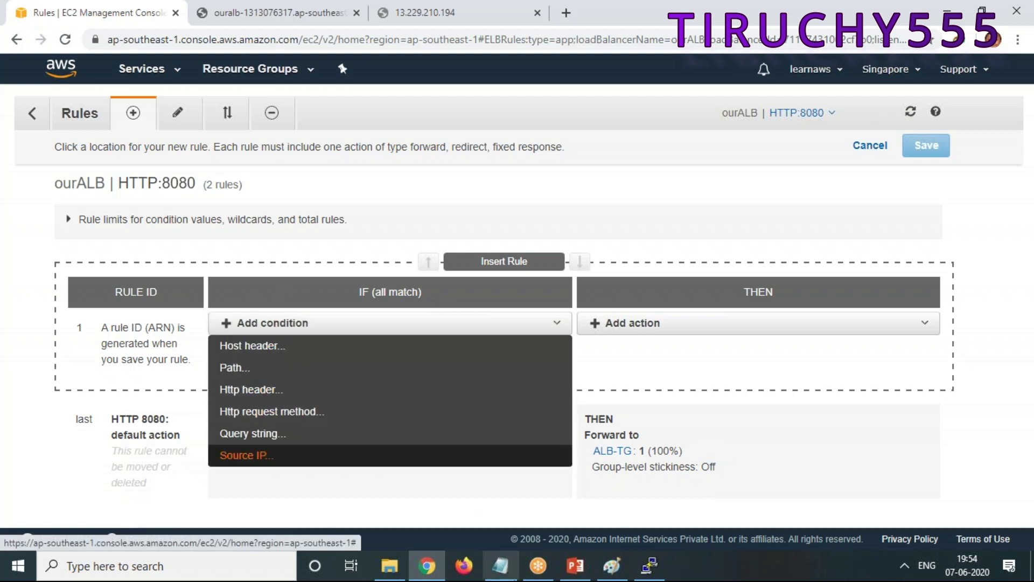
{"action": "left_click", "coordinate": [500, 566]}
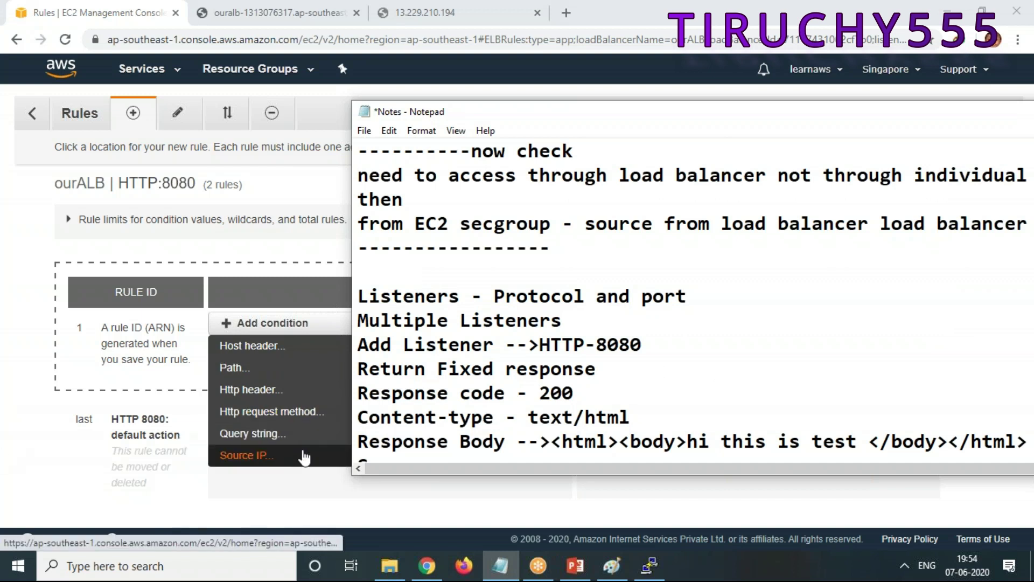
{"action": "left_click", "coordinate": [13, 396]}
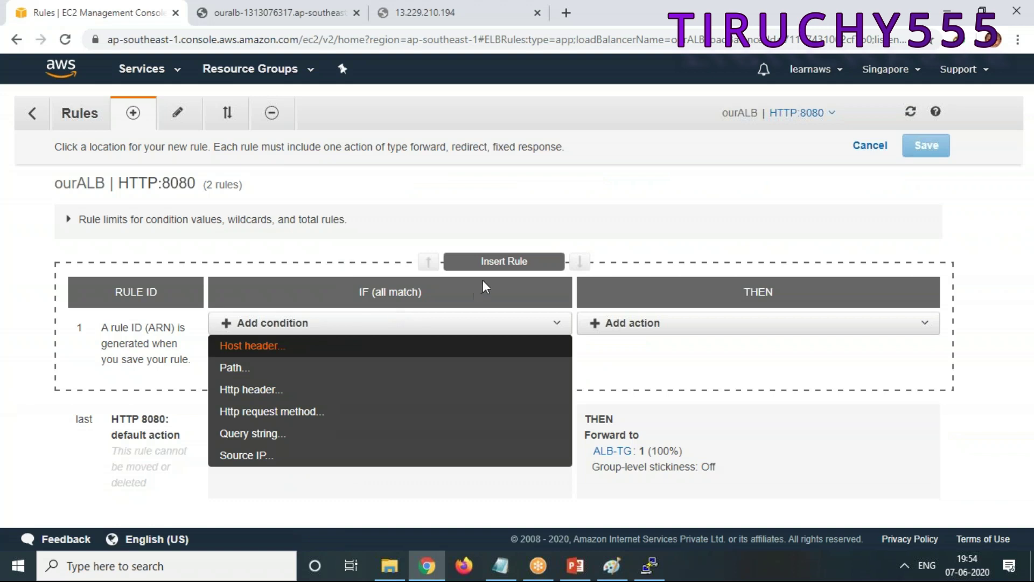
{"action": "left_click", "coordinate": [676, 324]}
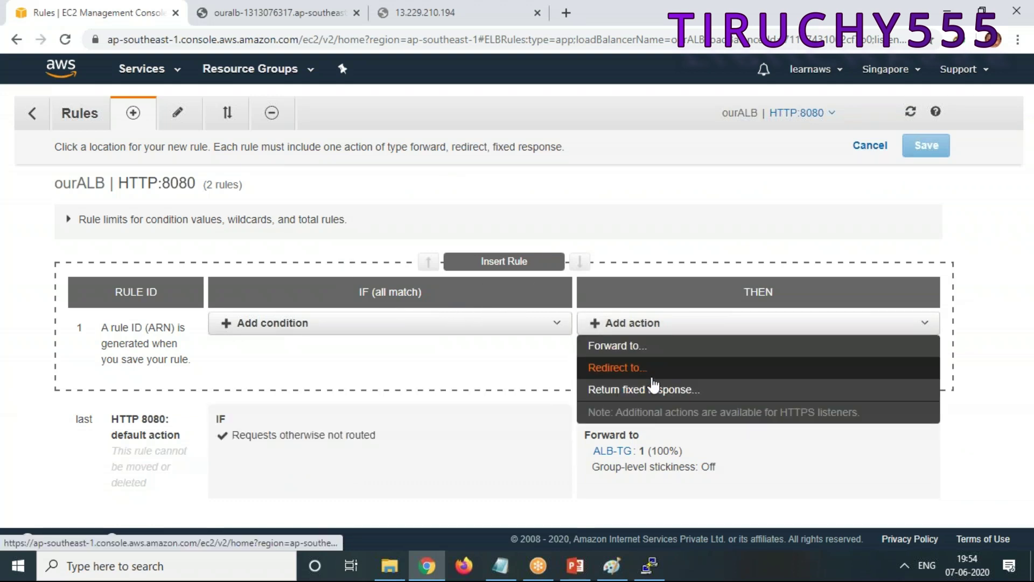
{"action": "left_click", "coordinate": [667, 390]}
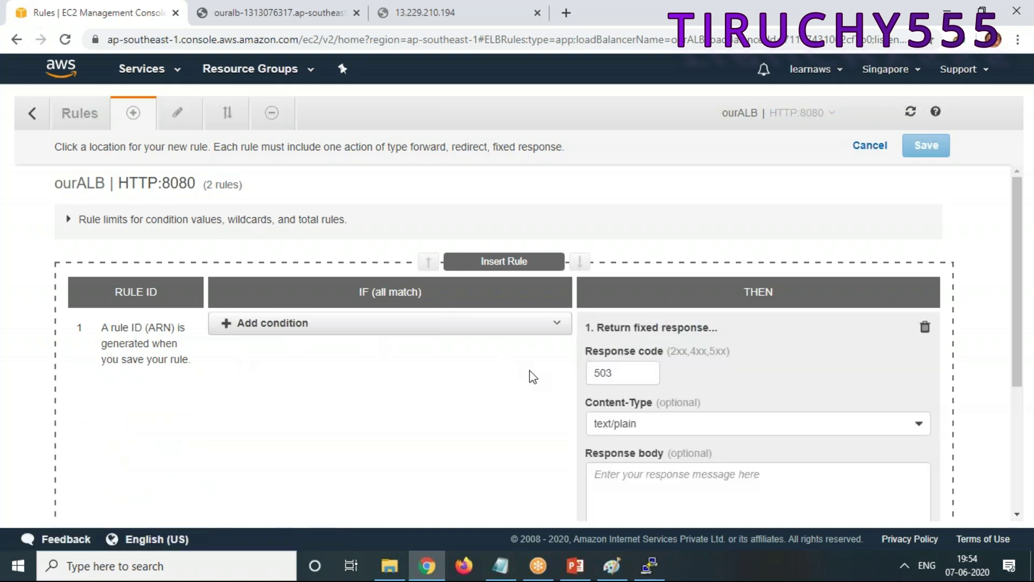
Step: Set the response code of the new rule's fixed response to 200
{"action": "left_click", "coordinate": [290, 330]}
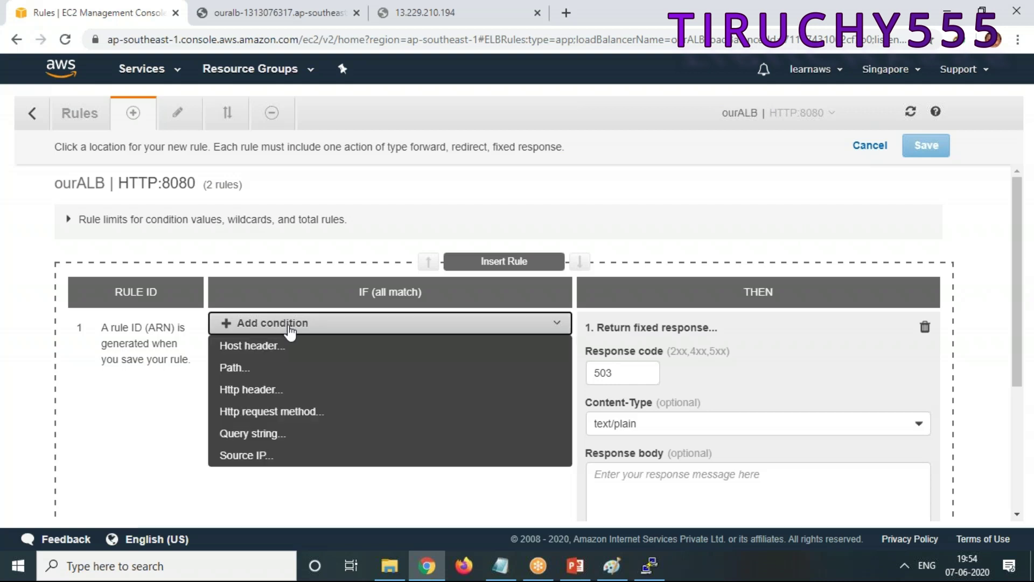
{"action": "left_click", "coordinate": [612, 346]}
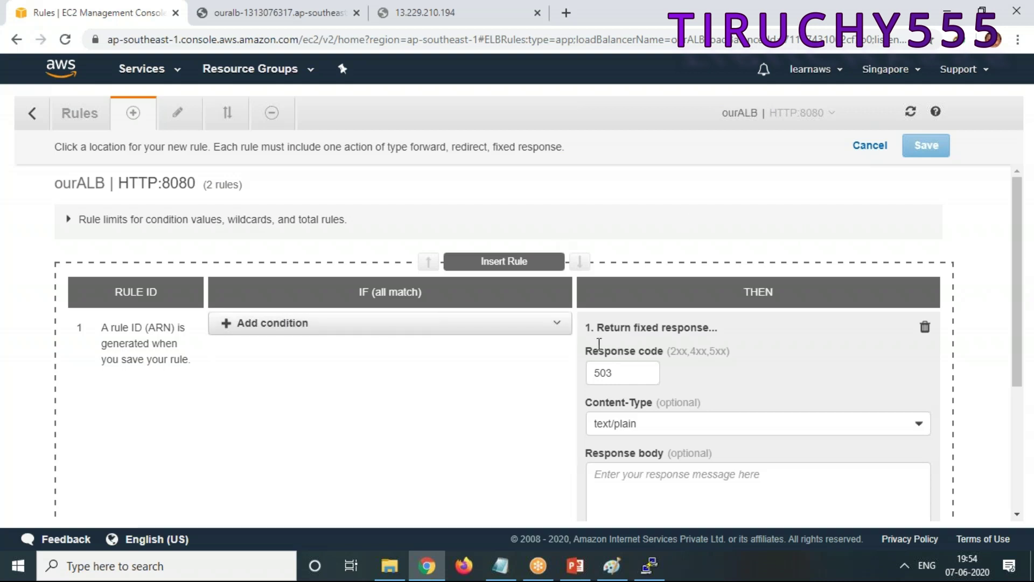
{"action": "double_click", "coordinate": [627, 371]}
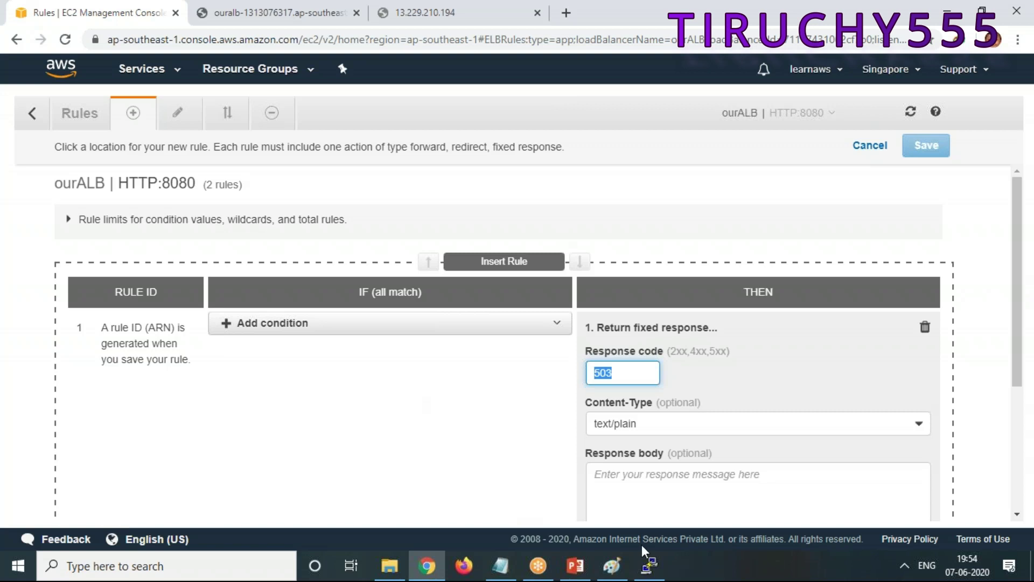
{"action": "type", "text": "200"}
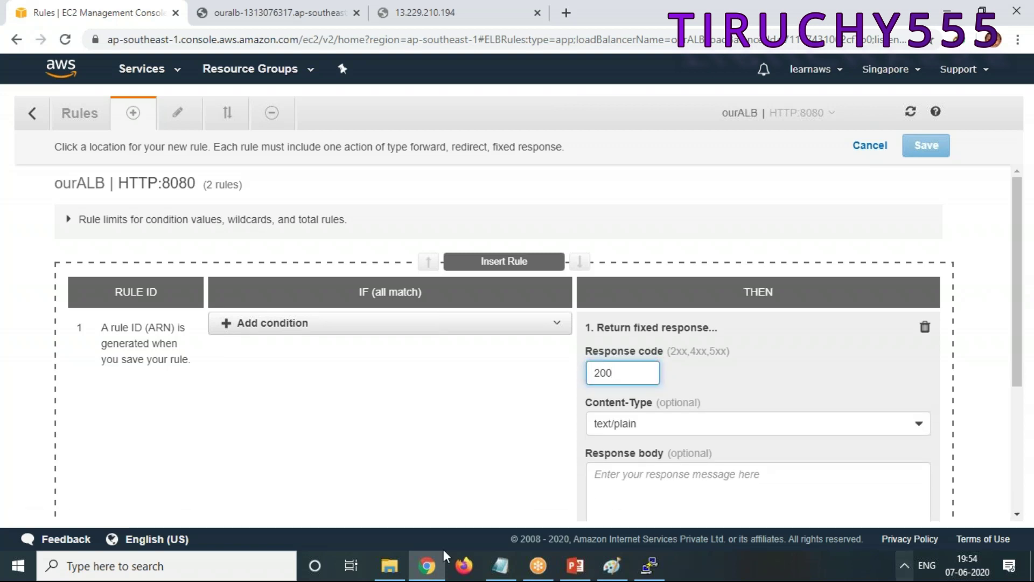
{"action": "scroll", "coordinate": [801, 397], "scroll_direction": "down", "scroll_amount": 3}
{"action": "left_click", "coordinate": [611, 321]}
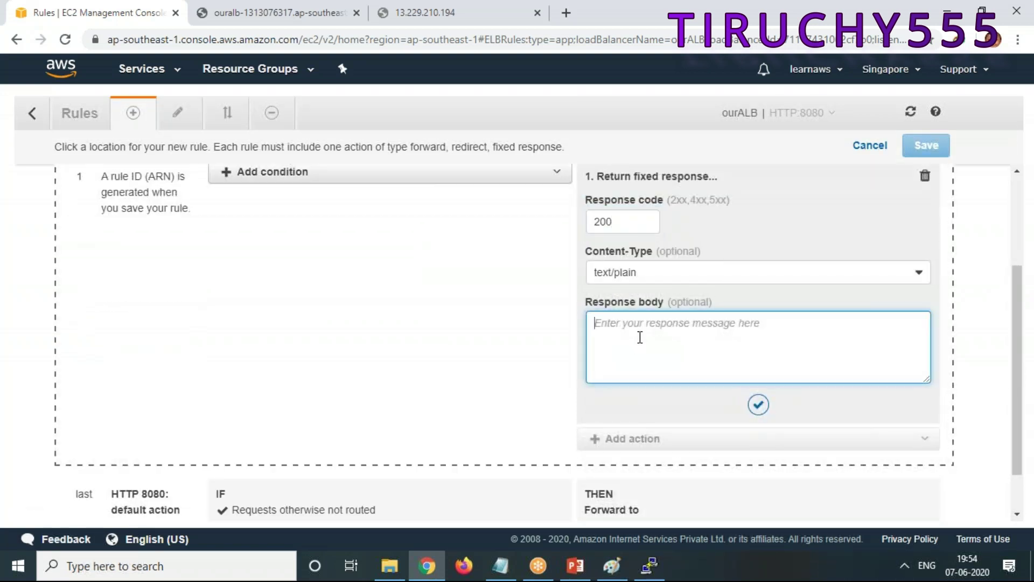
Step: Copy the response body "<html><body>hi this is test </body></html>" from the Notepad notes and minimize Notepad
{"action": "left_click", "coordinate": [507, 570]}
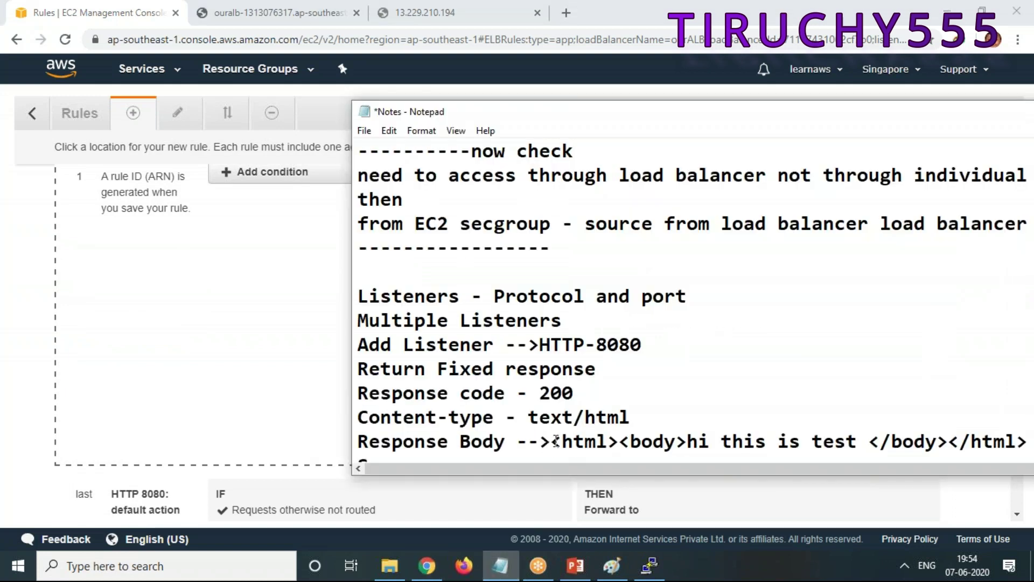
{"action": "left_click_drag", "start_coordinate": [555, 441], "coordinate": [1001, 371]}
{"action": "left_click_drag", "start_coordinate": [706, 114], "coordinate": [516, 128]}
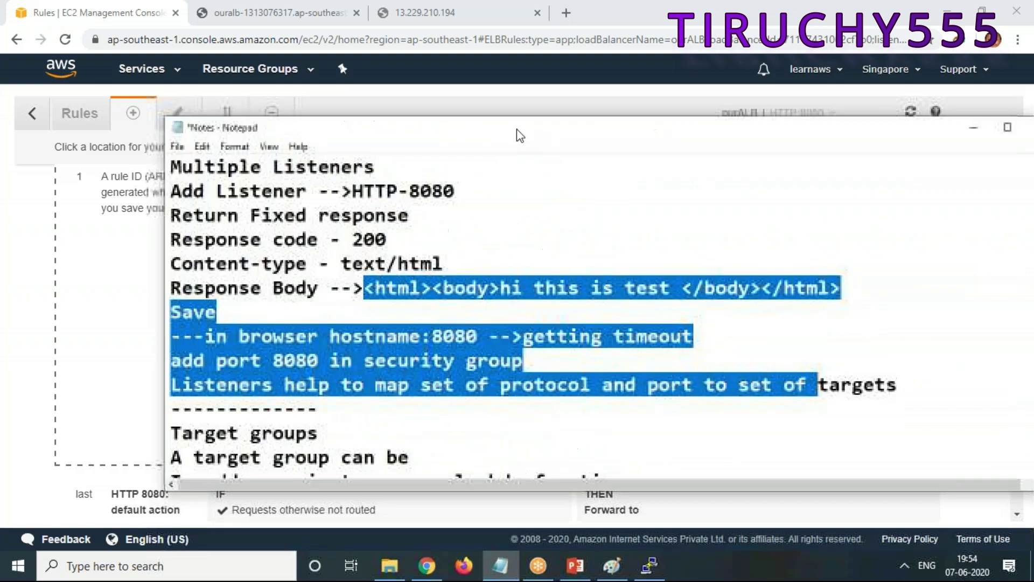
{"action": "left_click", "coordinate": [688, 332]}
{"action": "left_click_drag", "start_coordinate": [362, 288], "coordinate": [844, 296]}
{"action": "key", "text": "ctrl+c"}
{"action": "left_click", "coordinate": [972, 127]}
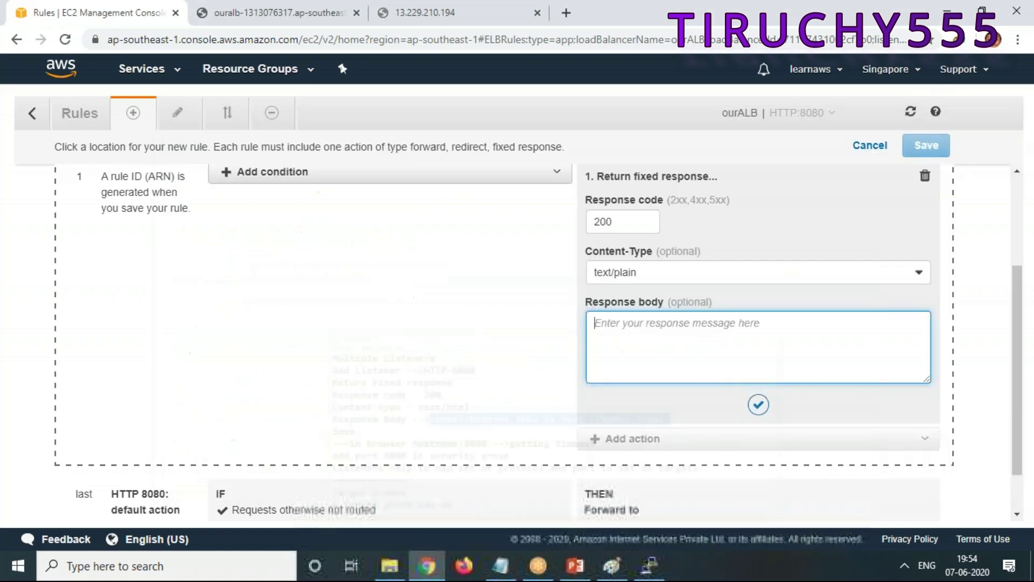
Step: Paste the copied HTML into the new rule's response body, accept the action, and leave the rules page without saving
{"action": "left_click", "coordinate": [760, 369]}
{"action": "key", "text": "ctrl+v"}
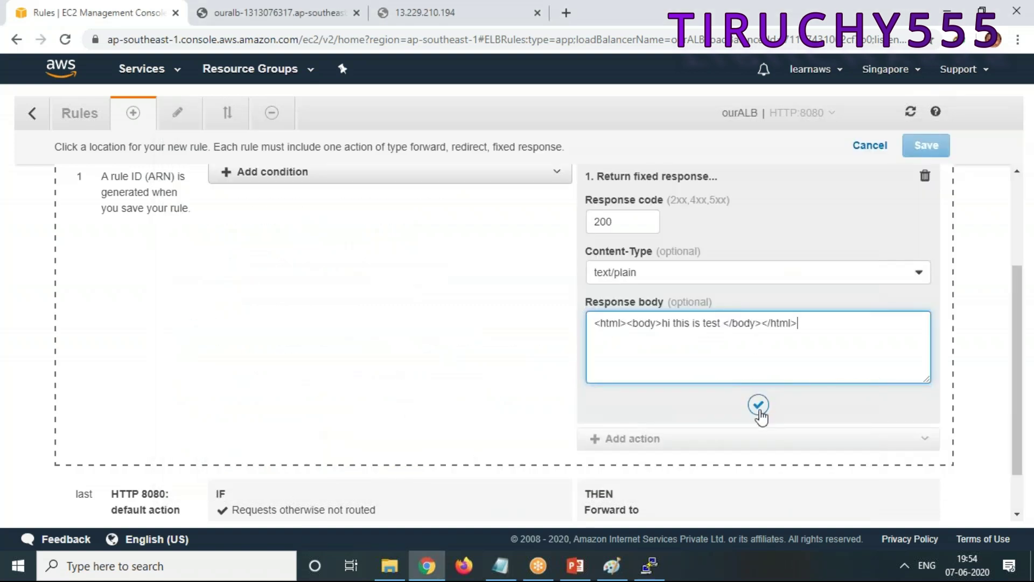
{"action": "scroll", "coordinate": [703, 434], "scroll_direction": "down", "scroll_amount": 1}
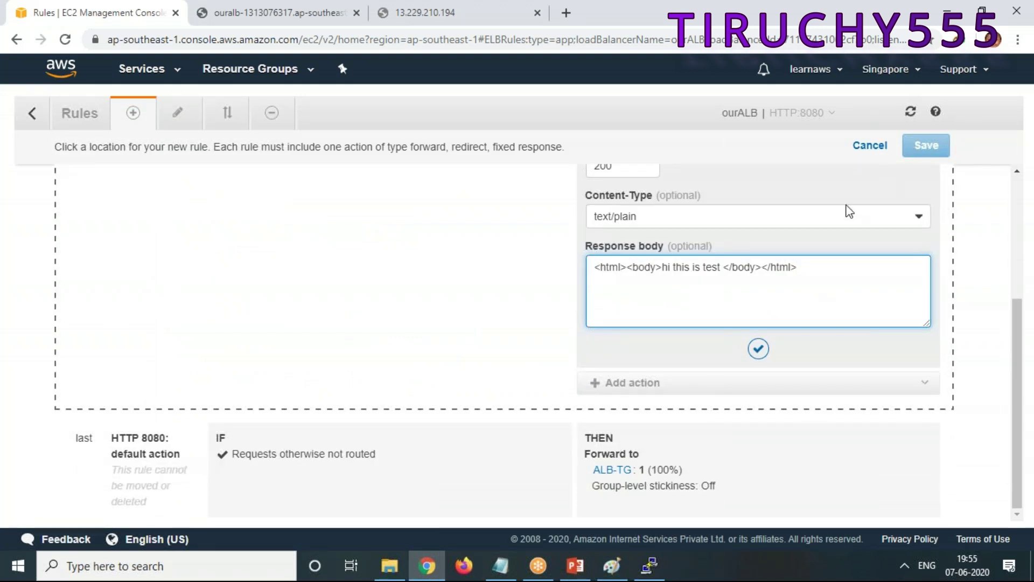
{"action": "left_click", "coordinate": [758, 348]}
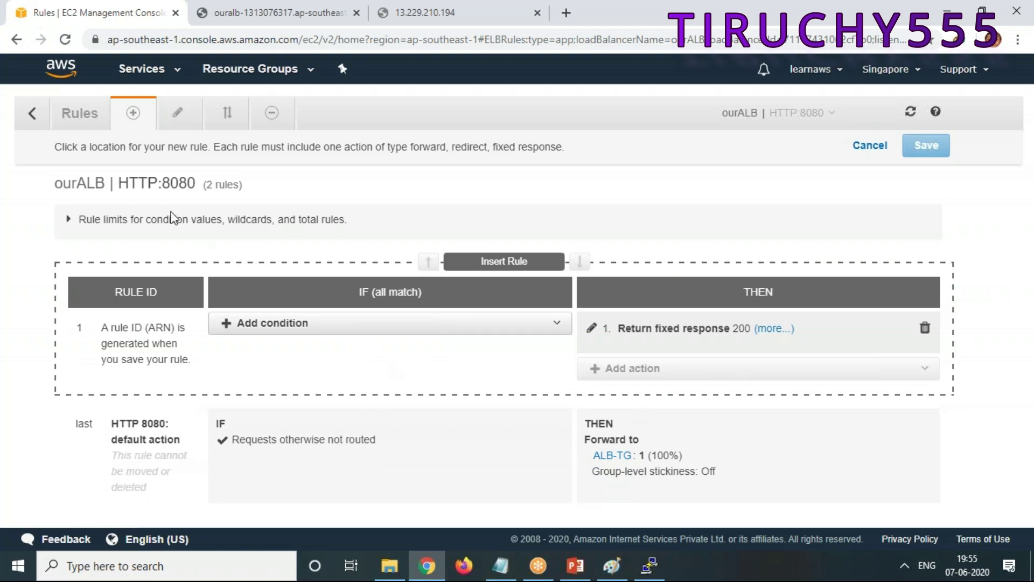
{"action": "left_click", "coordinate": [34, 116]}
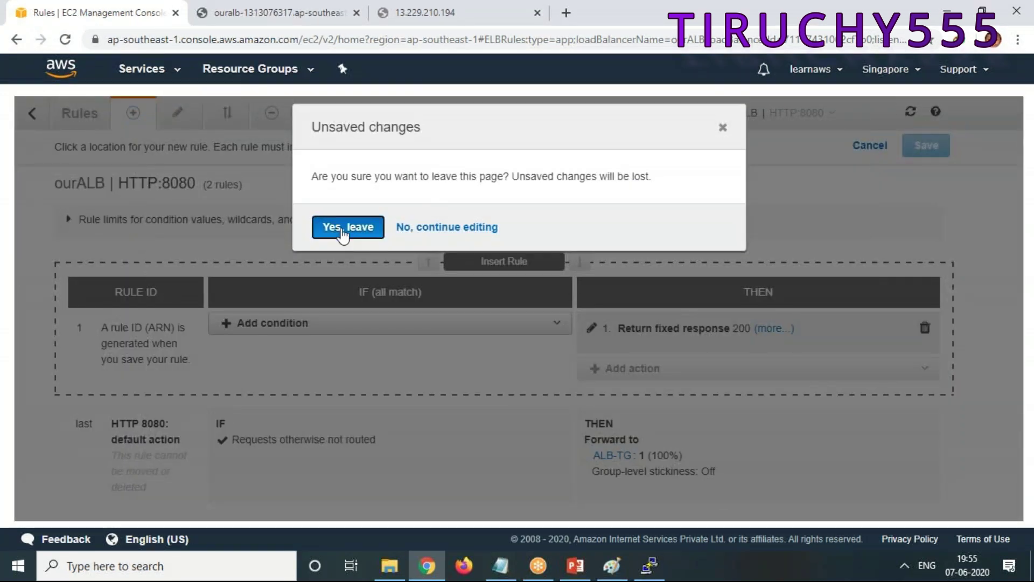
{"action": "left_click", "coordinate": [343, 228]}
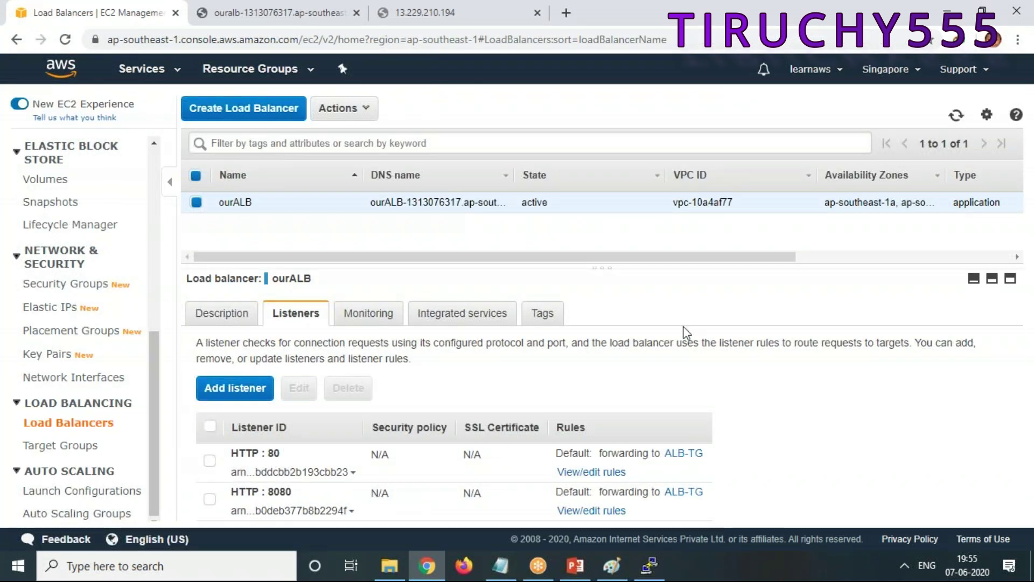
Step: Edit the HTTP:8080 listener's default rule, replacing its forward action with Return fixed response
{"action": "left_click", "coordinate": [607, 520]}
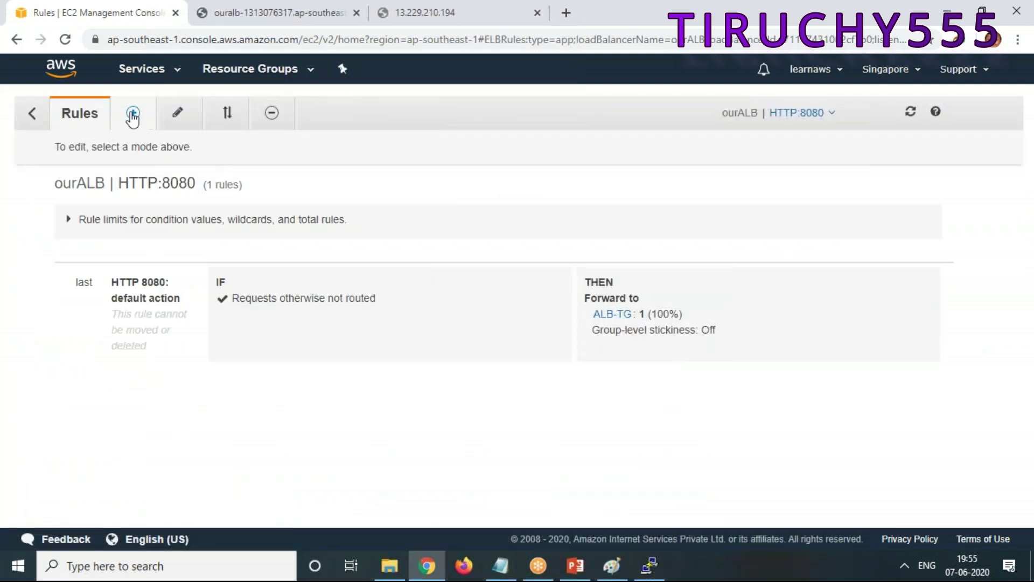
{"action": "left_click", "coordinate": [177, 113]}
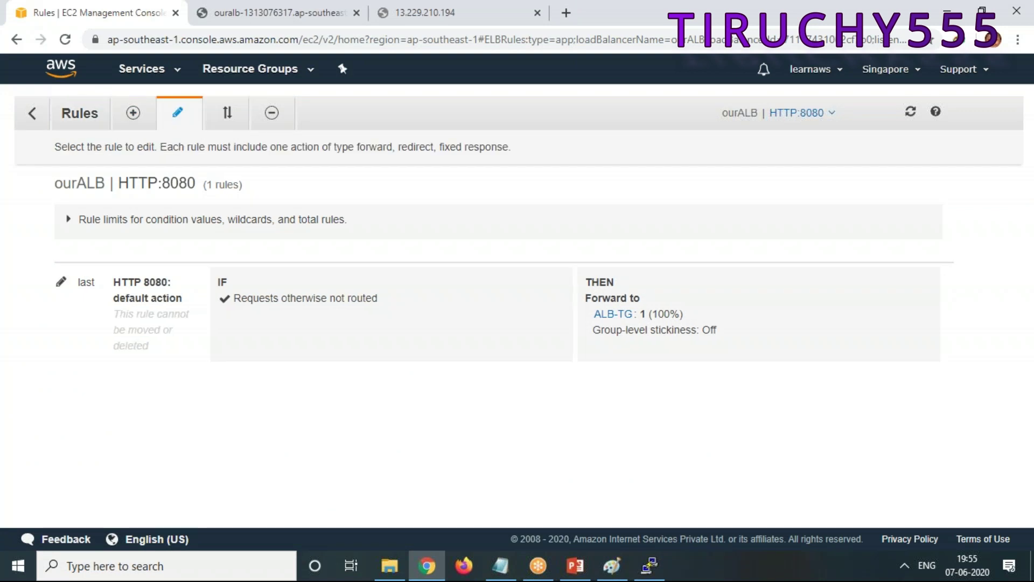
{"action": "left_click", "coordinate": [60, 281]}
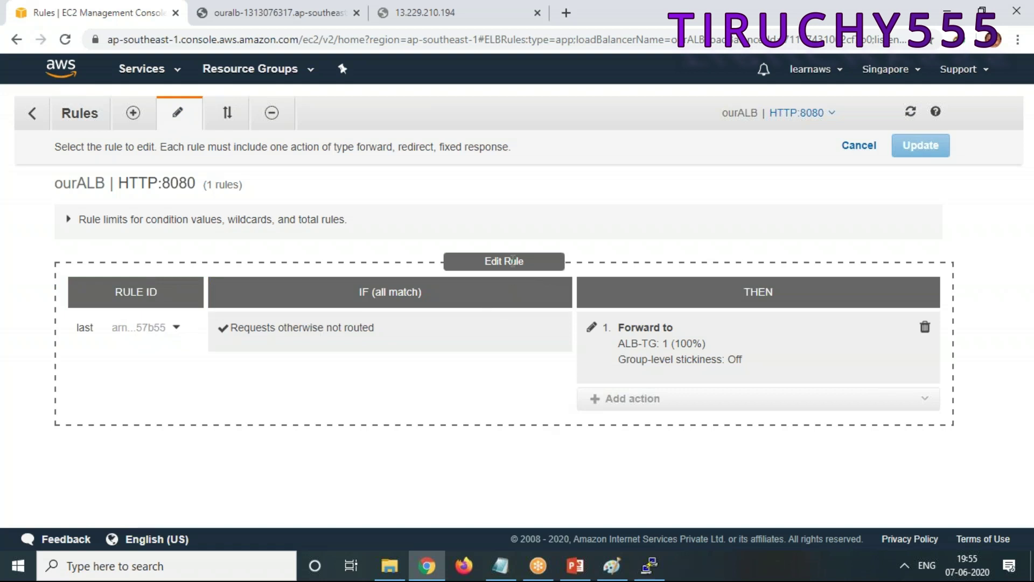
{"action": "left_click", "coordinate": [924, 328]}
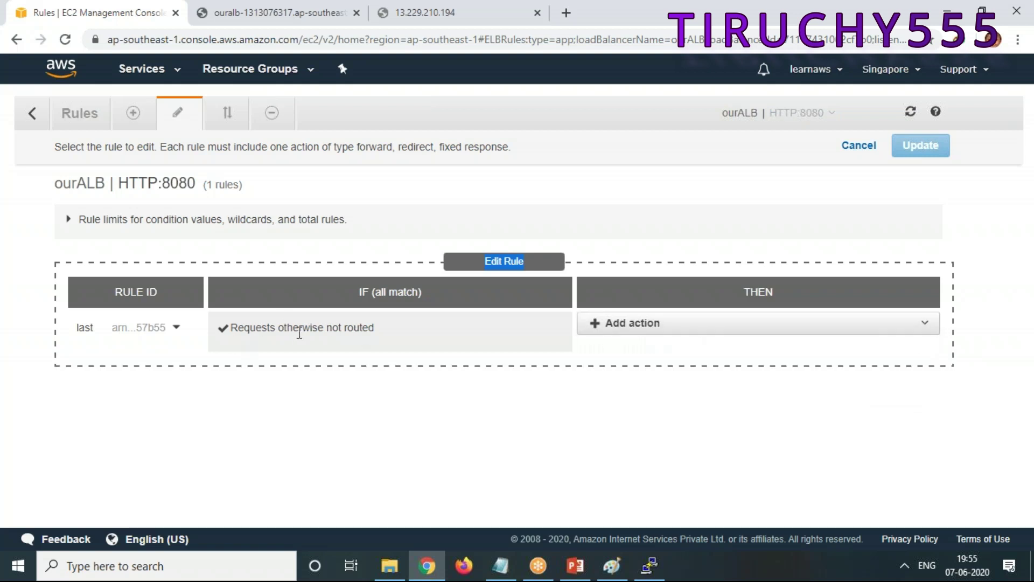
{"action": "left_click", "coordinate": [649, 324]}
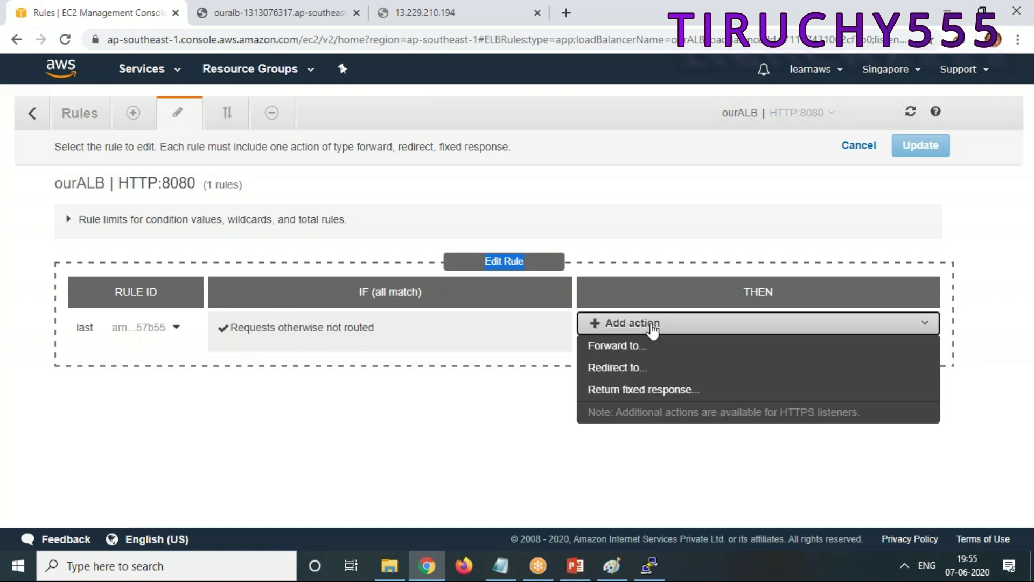
{"action": "left_click", "coordinate": [654, 391]}
Step: Set the fixed response to code 200, content type text/html and the copied HTML as body, and update the default rule
{"action": "scroll", "coordinate": [701, 463], "scroll_direction": "down", "scroll_amount": 2}
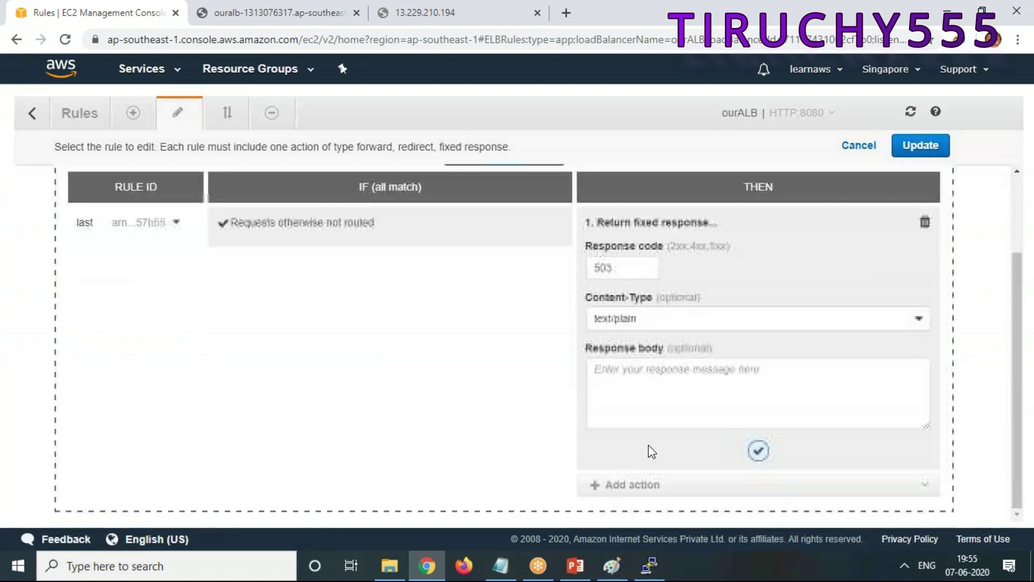
{"action": "double_click", "coordinate": [625, 265]}
{"action": "type", "text": "200"}
{"action": "left_click", "coordinate": [685, 322]}
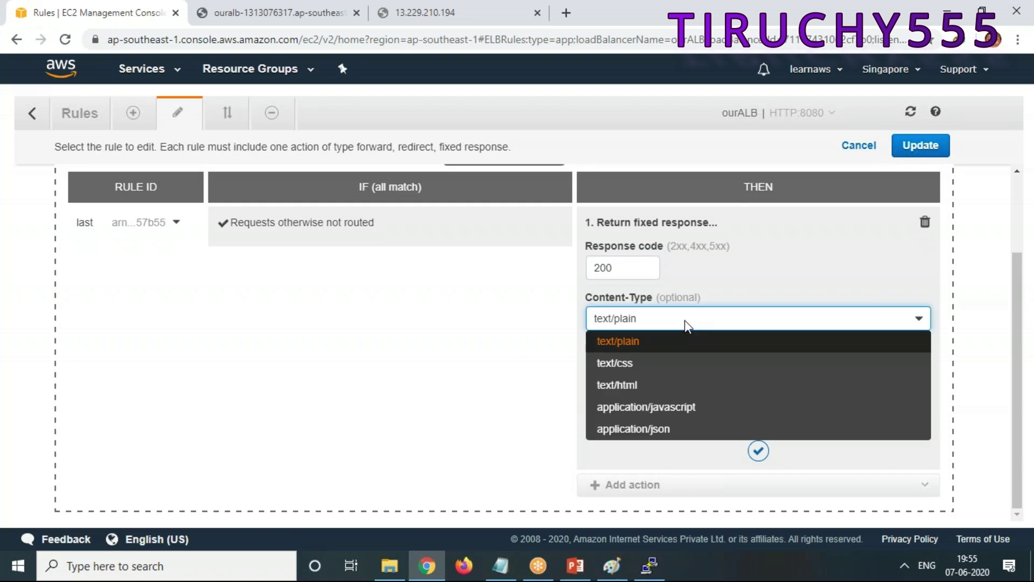
{"action": "left_click", "coordinate": [651, 390]}
{"action": "left_click", "coordinate": [632, 391]}
{"action": "key", "text": "ctrl+v"}
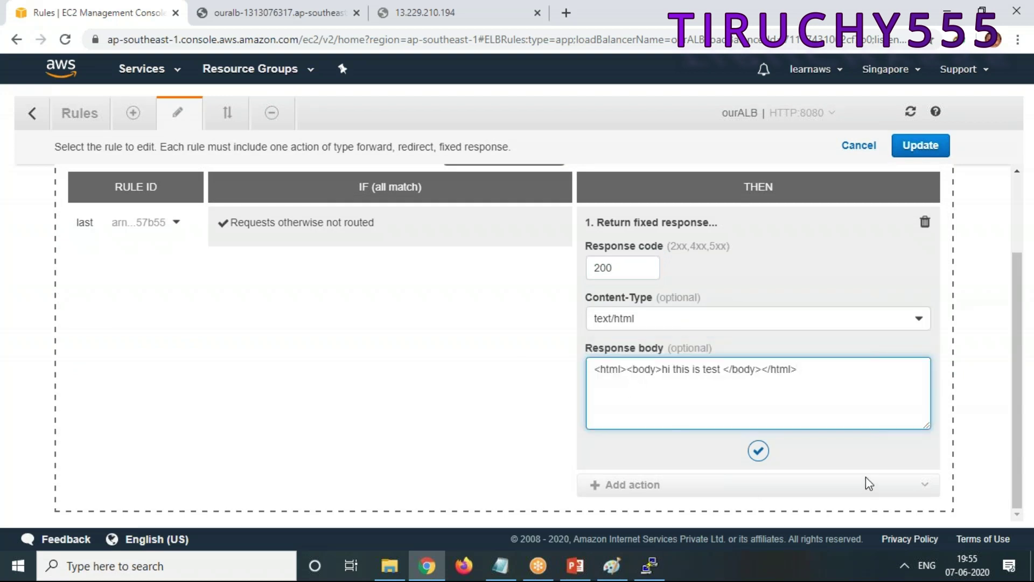
{"action": "left_click", "coordinate": [924, 152]}
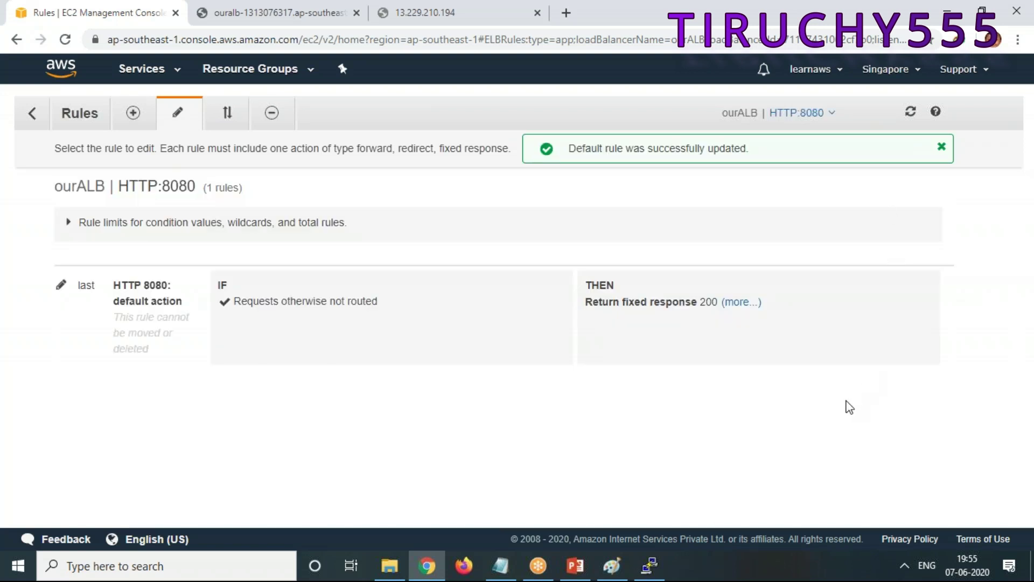
Step: Reload the load balancer's port 8080 page repeatedly to check which response the updated default rule returns
{"action": "left_click", "coordinate": [436, 19]}
{"action": "left_click", "coordinate": [268, 16]}
{"action": "right_click", "coordinate": [426, 237]}
{"action": "left_click", "coordinate": [479, 286]}
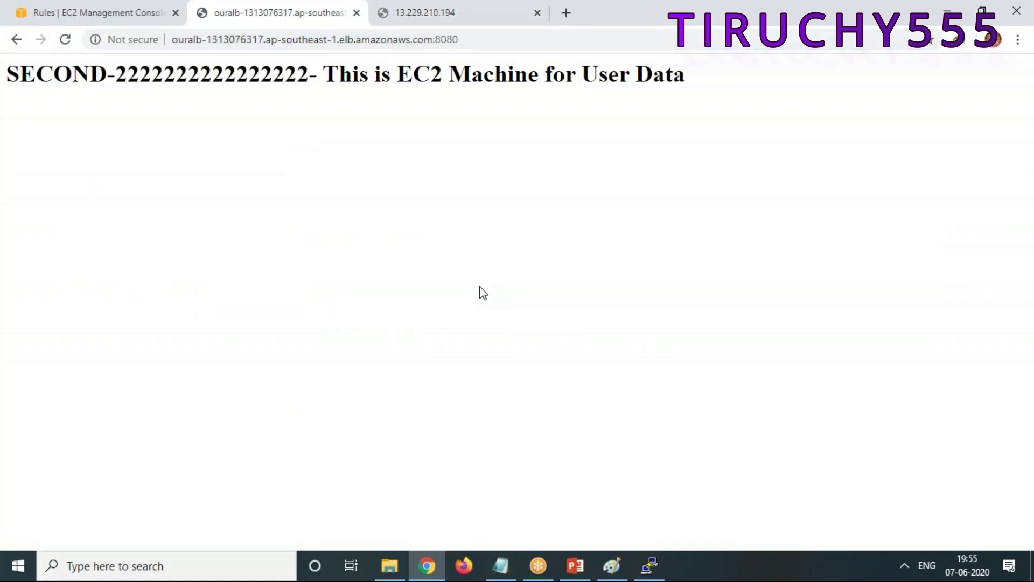
{"action": "right_click", "coordinate": [477, 254]}
{"action": "left_click", "coordinate": [519, 295]}
{"action": "right_click", "coordinate": [520, 266]}
{"action": "left_click", "coordinate": [562, 312]}
{"action": "right_click", "coordinate": [553, 258]}
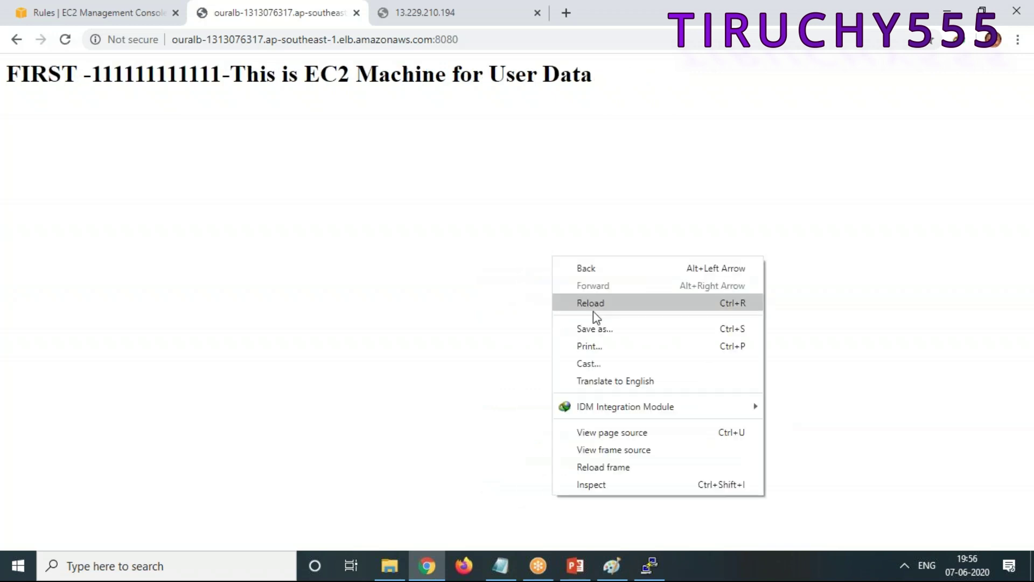
{"action": "left_click", "coordinate": [558, 303]}
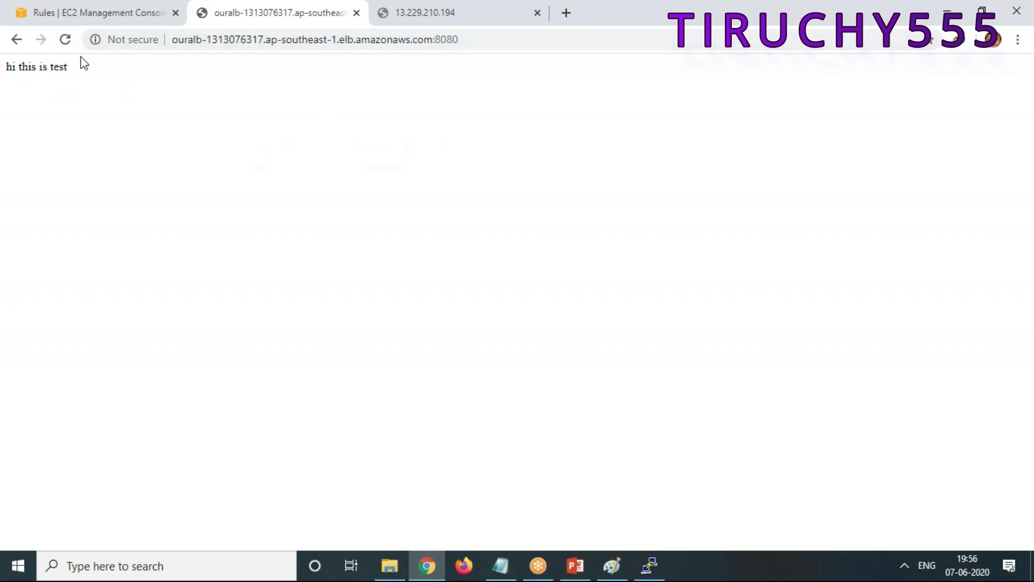
{"action": "right_click", "coordinate": [258, 146]}
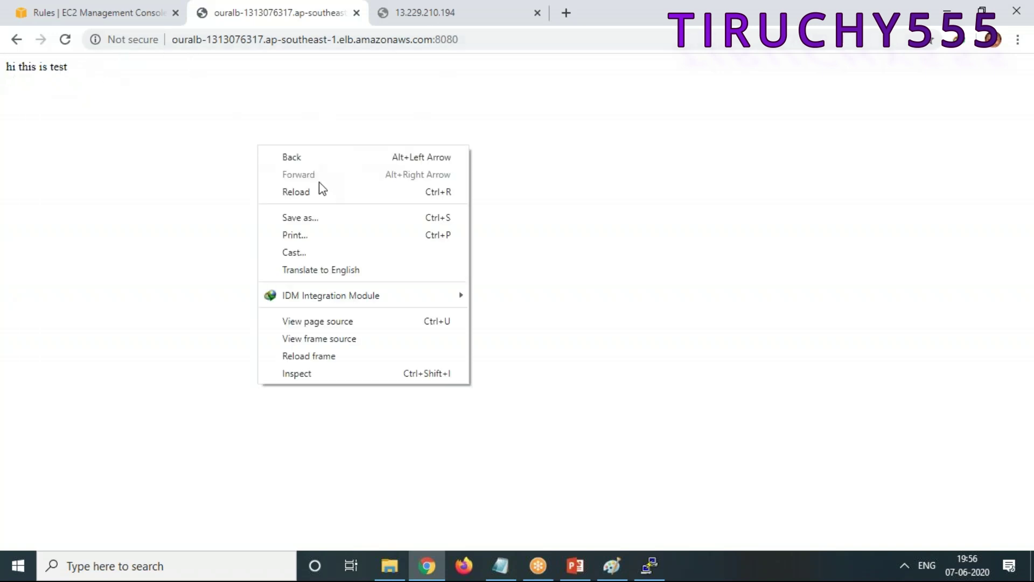
{"action": "left_click", "coordinate": [314, 190]}
{"action": "right_click", "coordinate": [302, 128]}
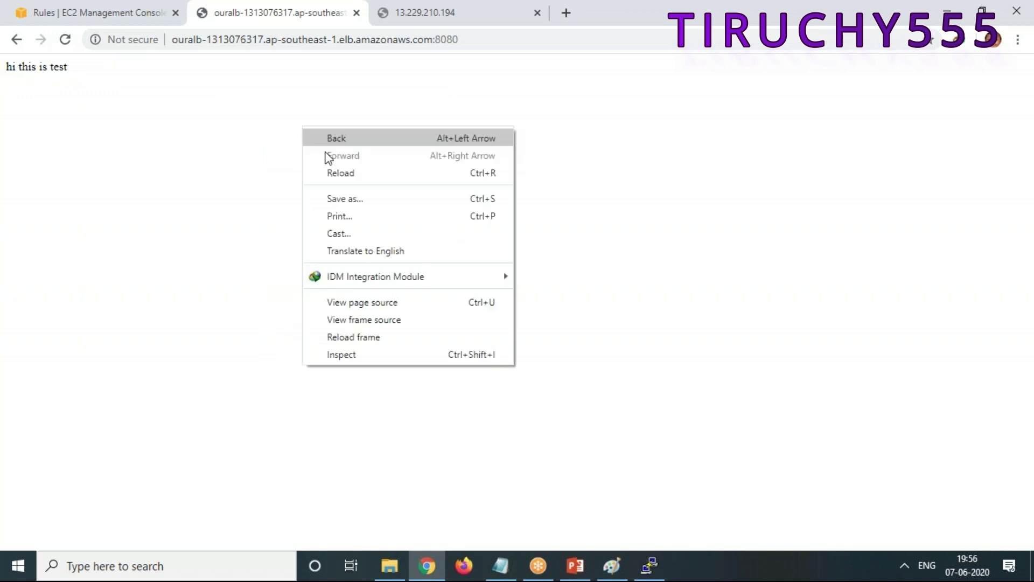
{"action": "left_click", "coordinate": [351, 181]}
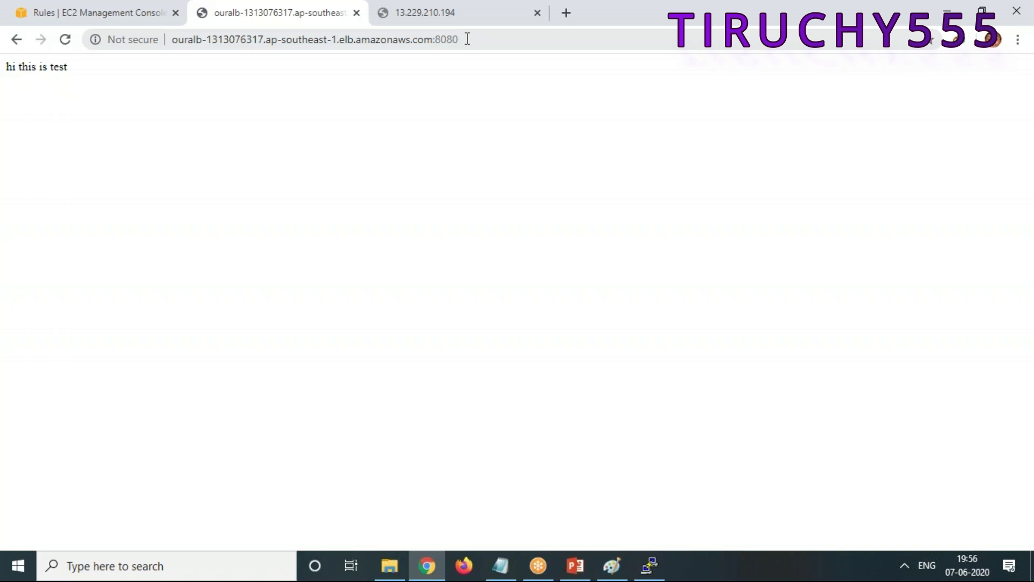
Step: Insert a rule for the HTTP:8080 listener to review the available condition and action types, and cancel it
{"action": "left_click", "coordinate": [127, 15]}
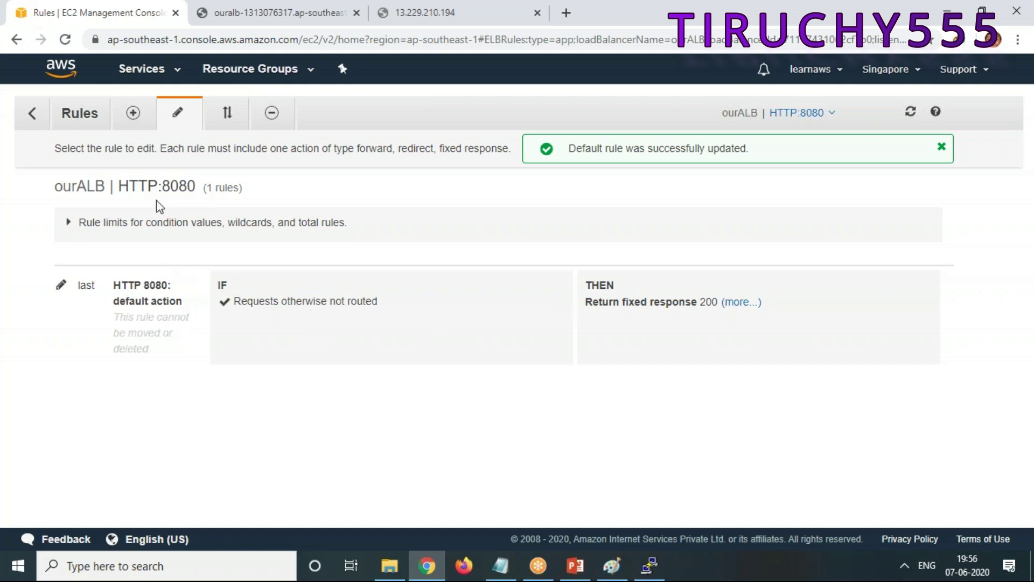
{"action": "left_click", "coordinate": [133, 113]}
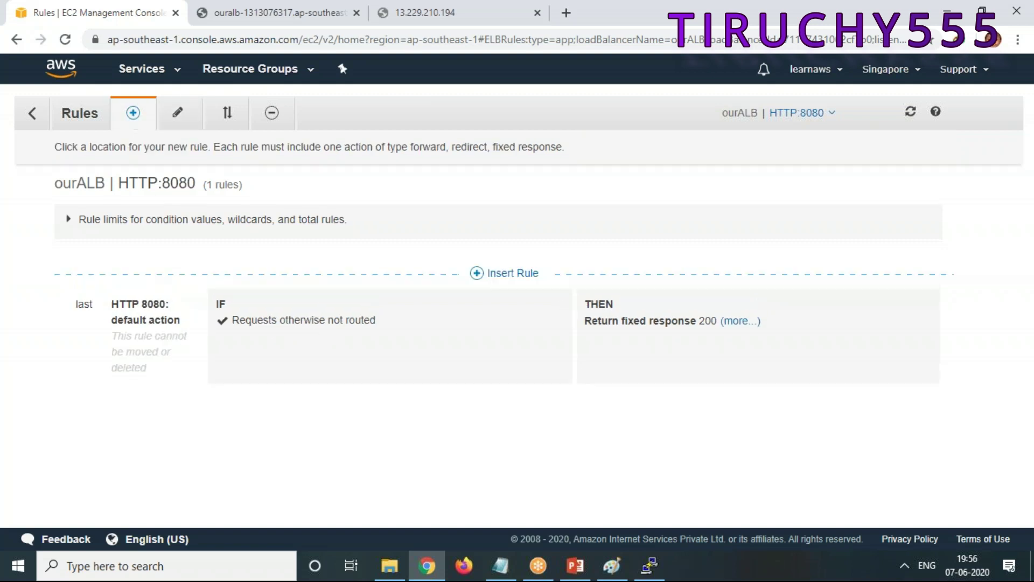
{"action": "left_click", "coordinate": [527, 276]}
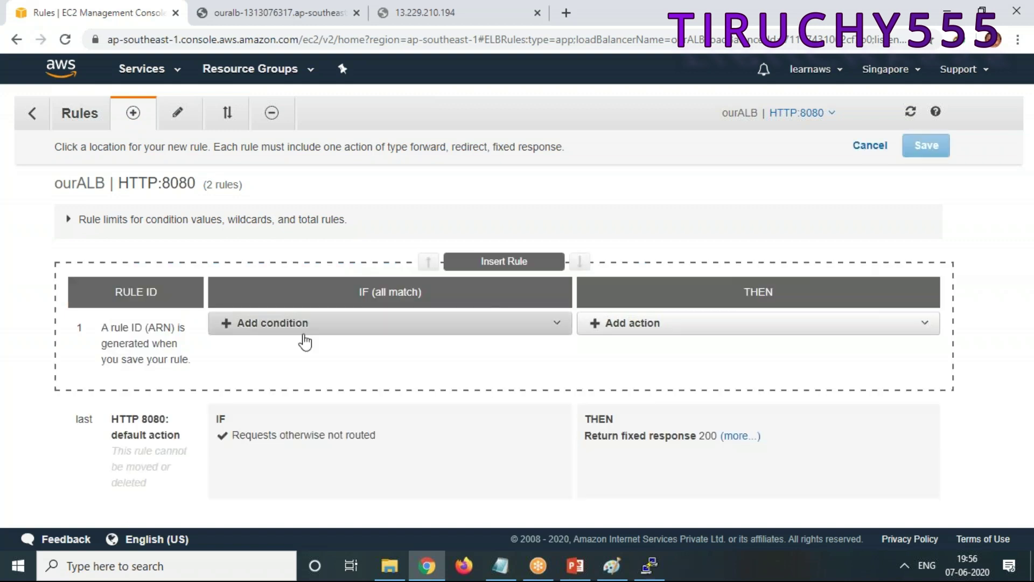
{"action": "left_click", "coordinate": [274, 323]}
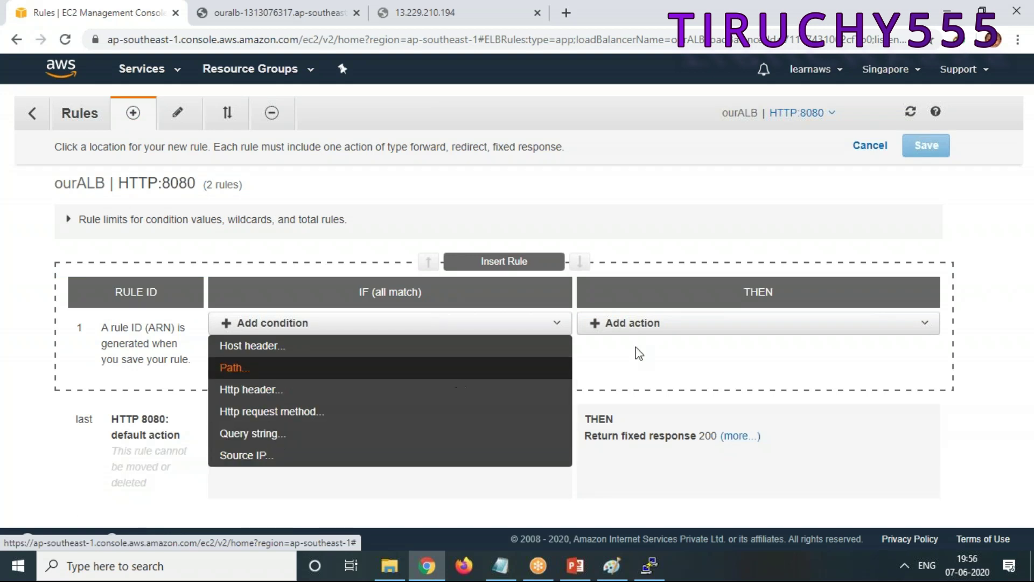
{"action": "left_click", "coordinate": [653, 335]}
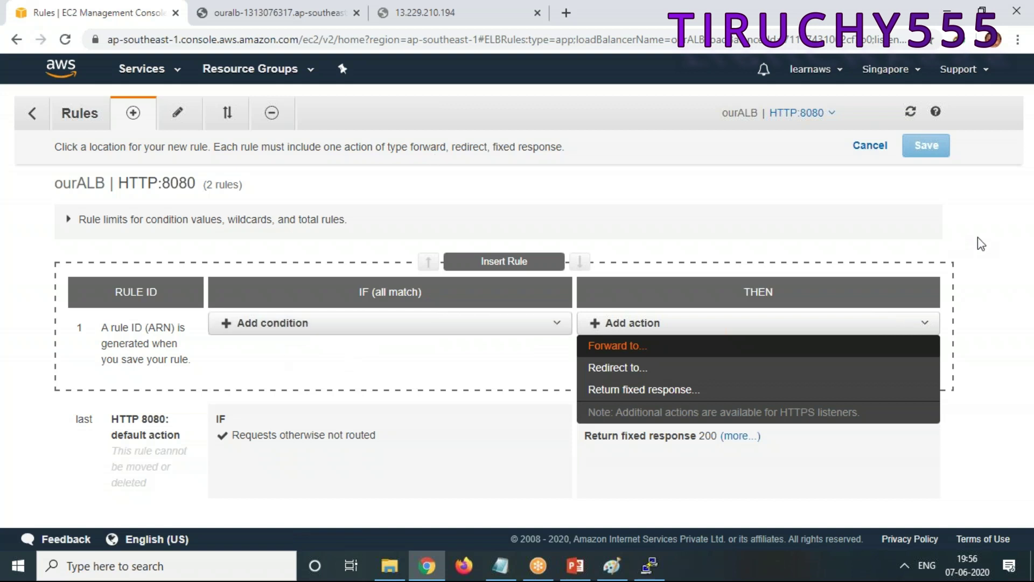
{"action": "left_click", "coordinate": [871, 146]}
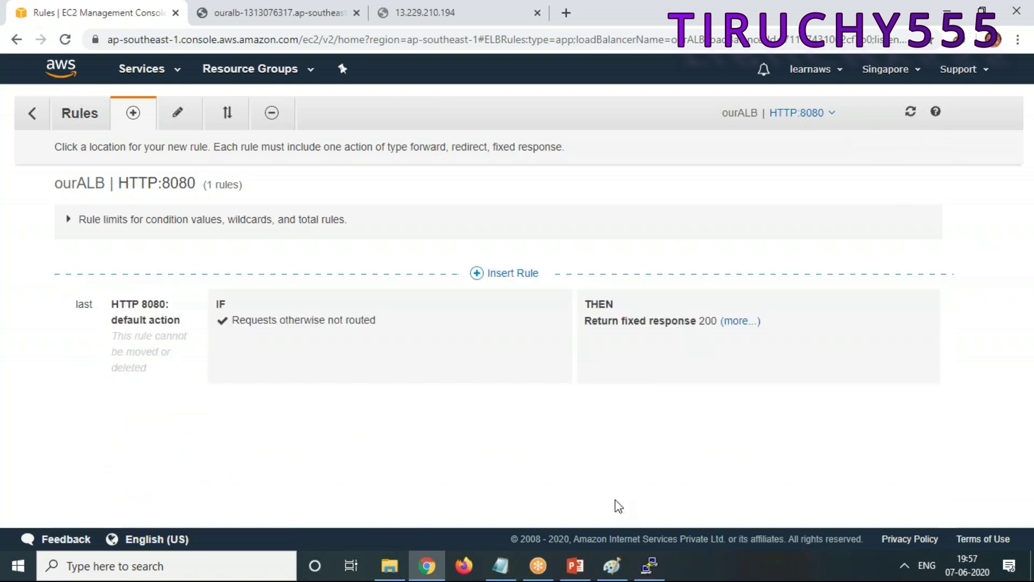
Step: Read the Notepad notes on listeners and target groups and highlight the "Target group configuration" heading
{"action": "left_click", "coordinate": [500, 566]}
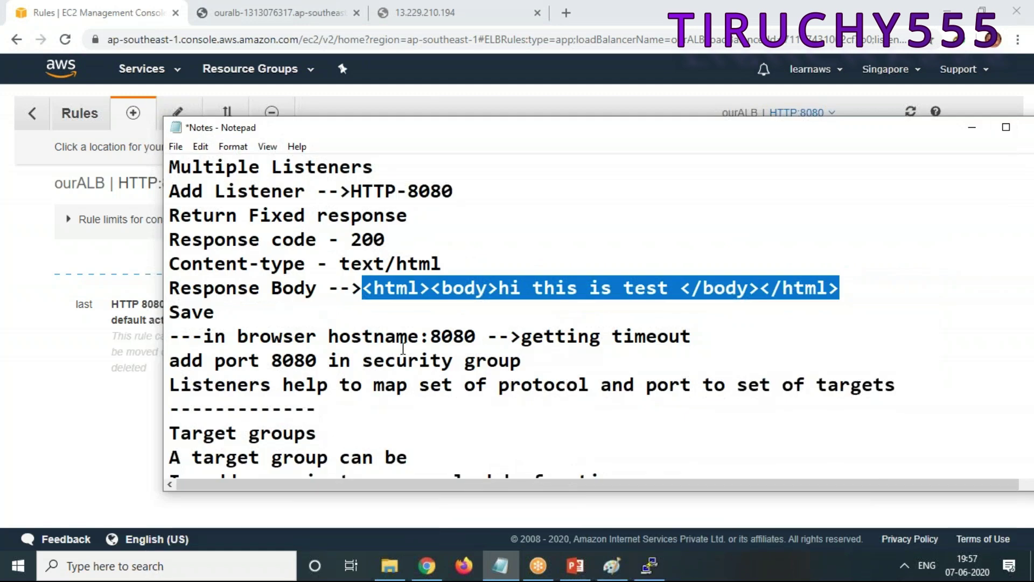
{"action": "scroll", "coordinate": [426, 421], "scroll_direction": "up", "scroll_amount": 2}
{"action": "scroll", "coordinate": [426, 421], "scroll_direction": "up", "scroll_amount": 2}
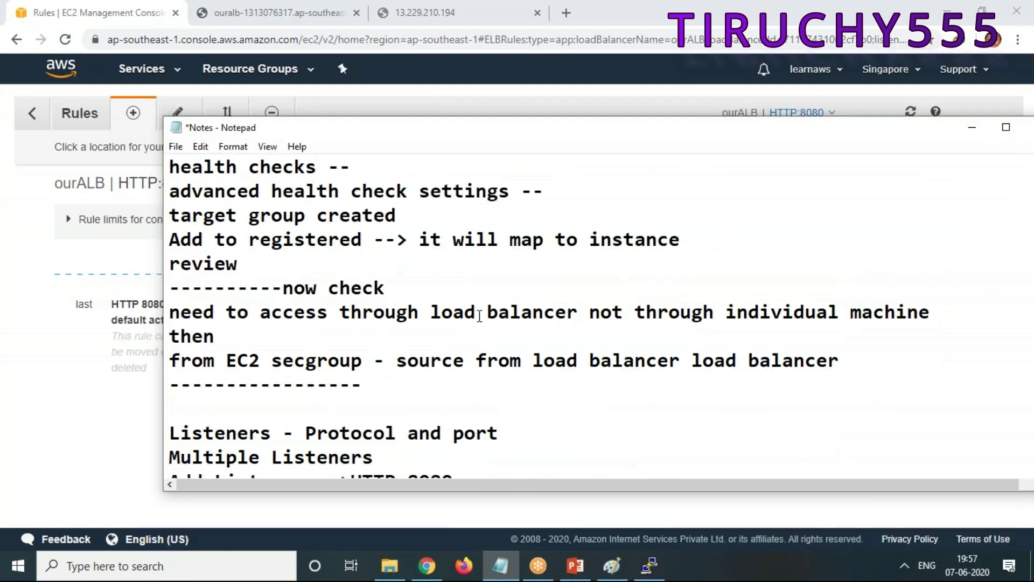
{"action": "scroll", "coordinate": [455, 257], "scroll_direction": "down", "scroll_amount": 2}
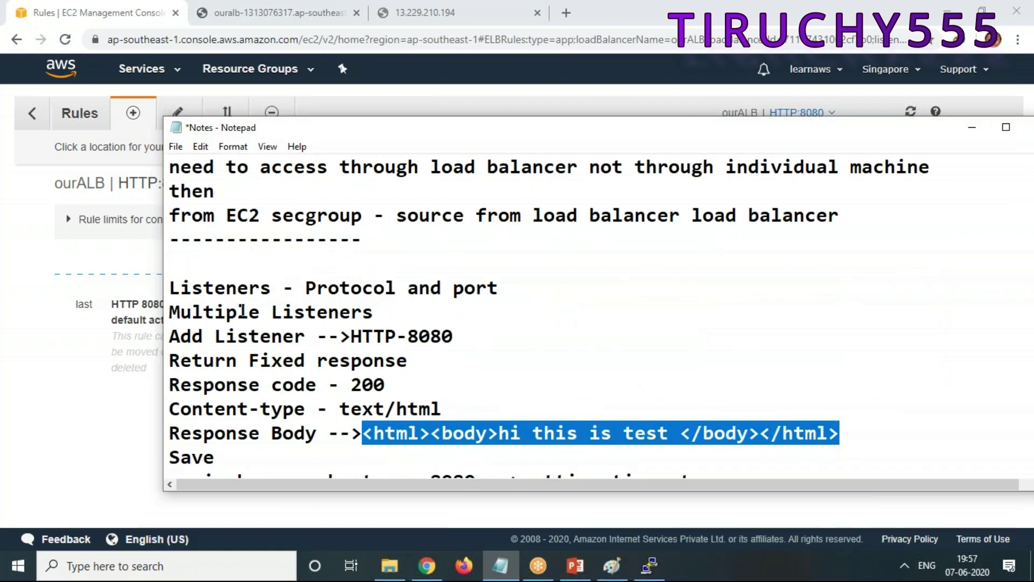
{"action": "scroll", "coordinate": [492, 304], "scroll_direction": "down", "scroll_amount": 2}
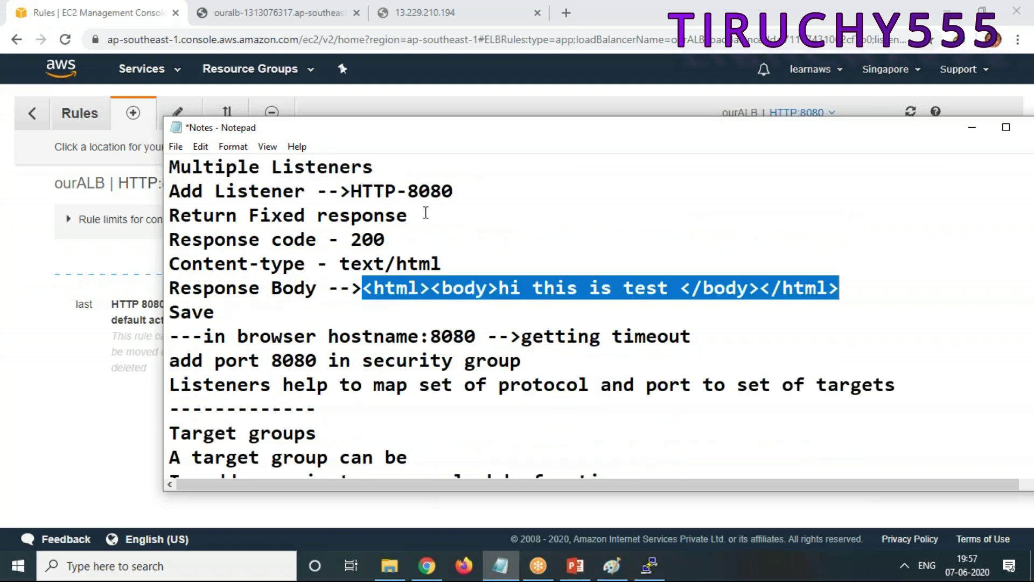
{"action": "scroll", "coordinate": [628, 340], "scroll_direction": "down", "scroll_amount": 1}
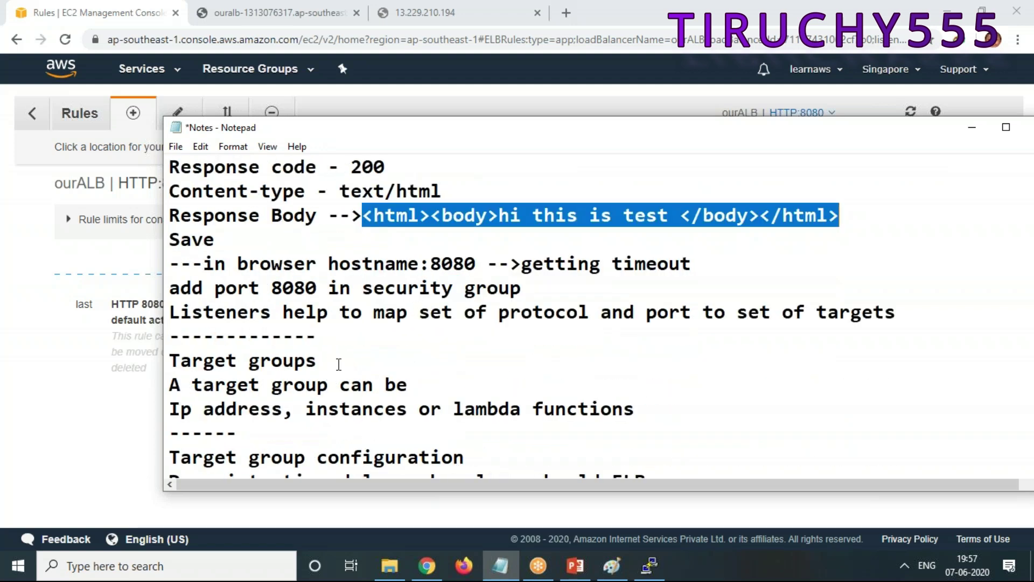
{"action": "scroll", "coordinate": [413, 370], "scroll_direction": "down", "scroll_amount": 2}
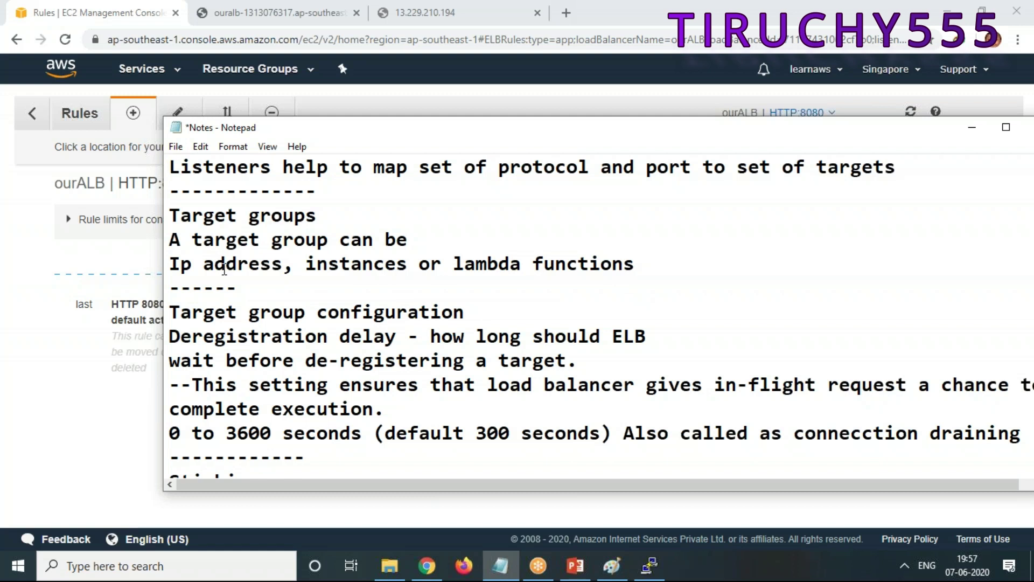
{"action": "scroll", "coordinate": [703, 276], "scroll_direction": "down", "scroll_amount": 1}
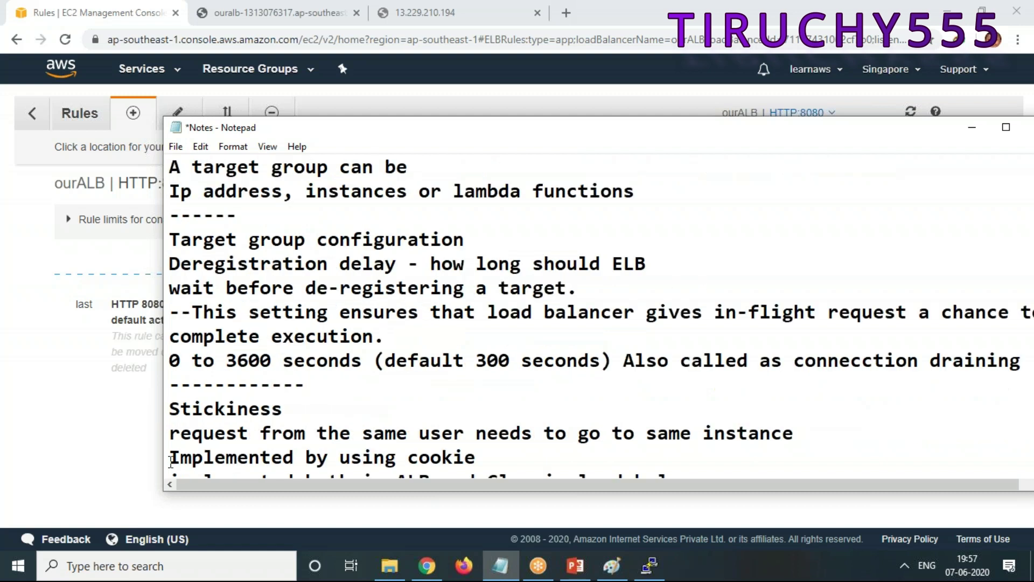
{"action": "left_click_drag", "start_coordinate": [171, 233], "coordinate": [517, 237]}
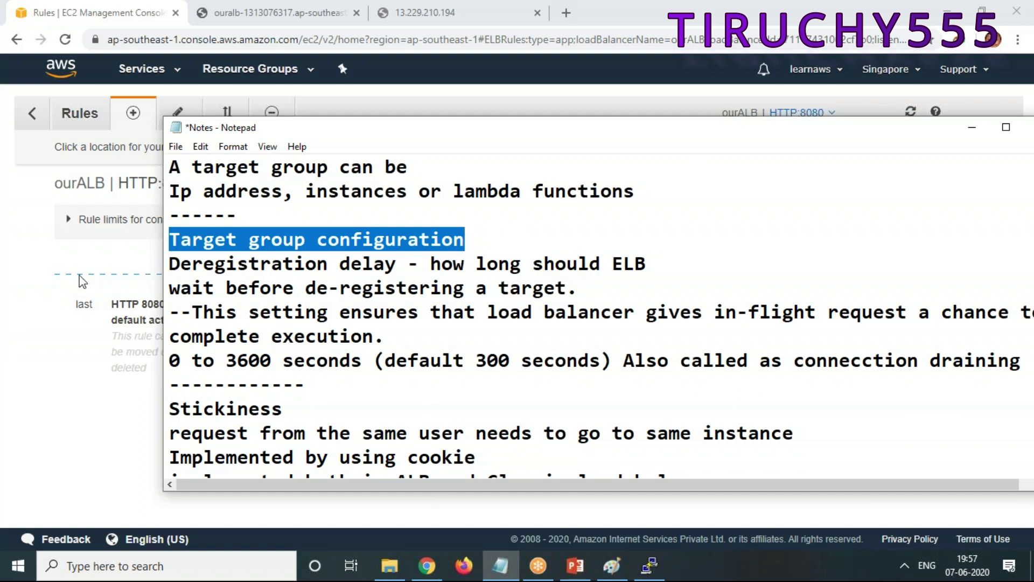
Step: Leave the listener rules for the Target Groups page and inspect ALB-TG's registered targets and their registration dialog, making no changes
{"action": "left_click", "coordinate": [33, 127]}
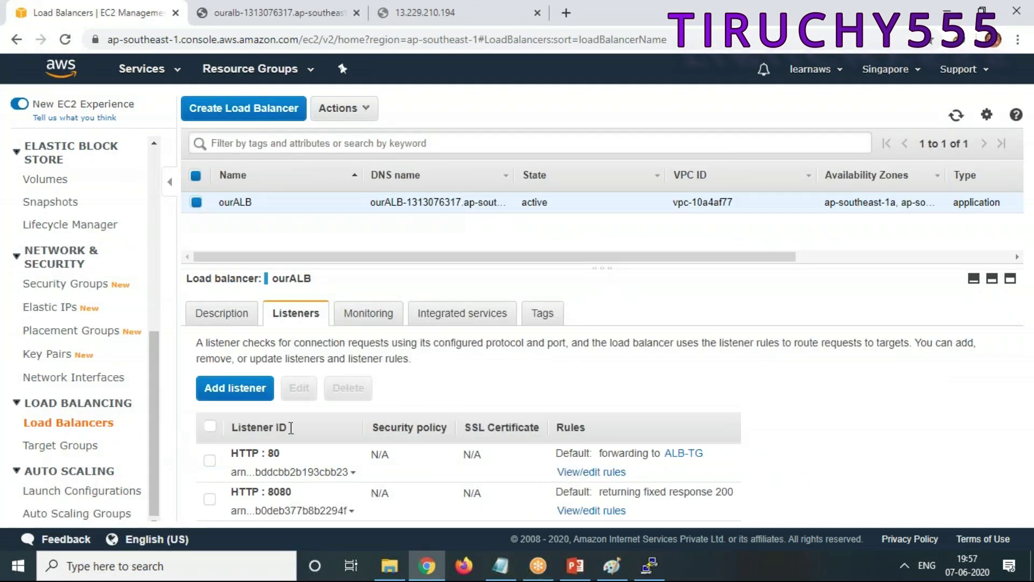
{"action": "left_click", "coordinate": [68, 447]}
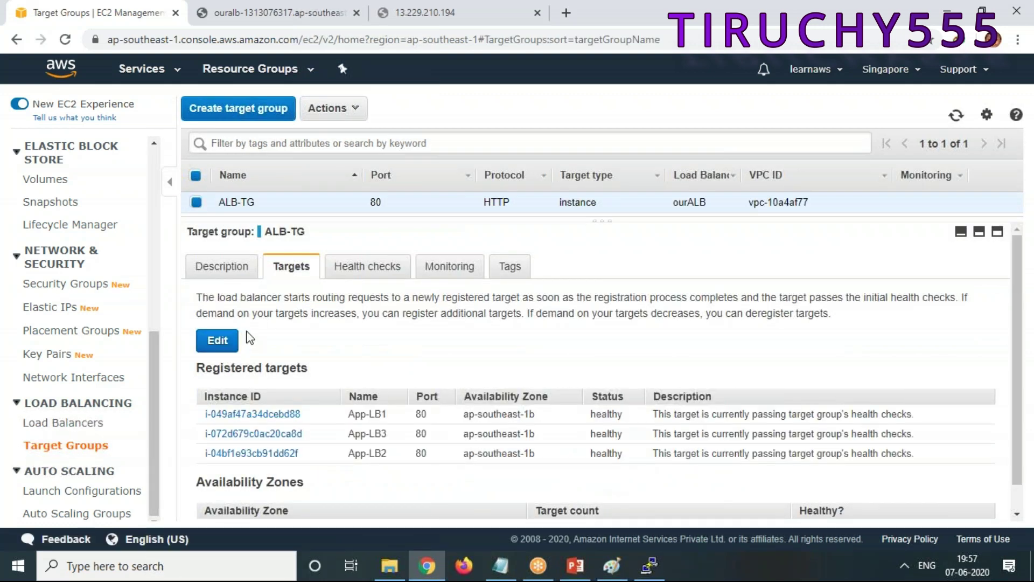
{"action": "scroll", "coordinate": [422, 371], "scroll_direction": "down", "scroll_amount": 1}
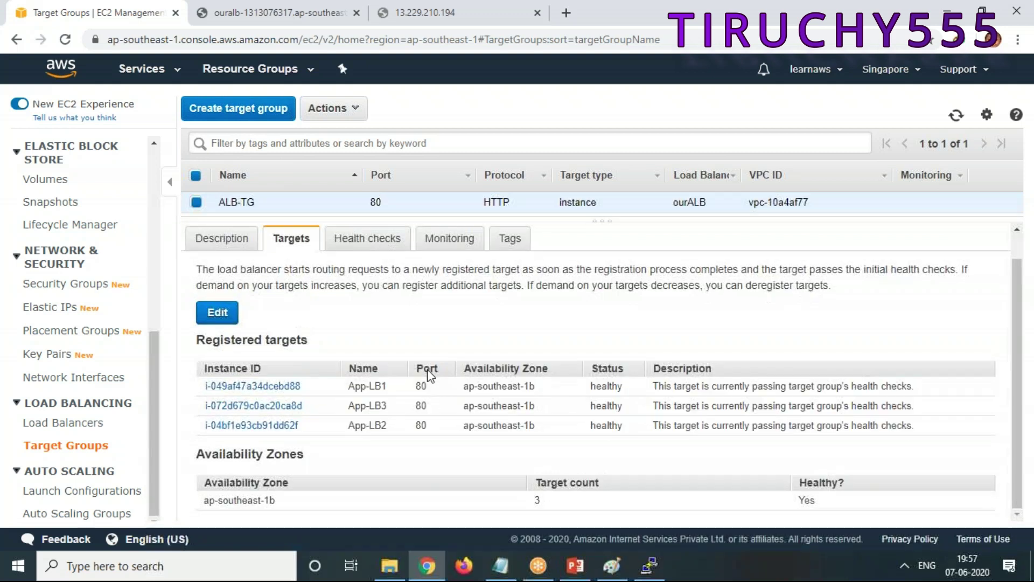
{"action": "left_click", "coordinate": [203, 317]}
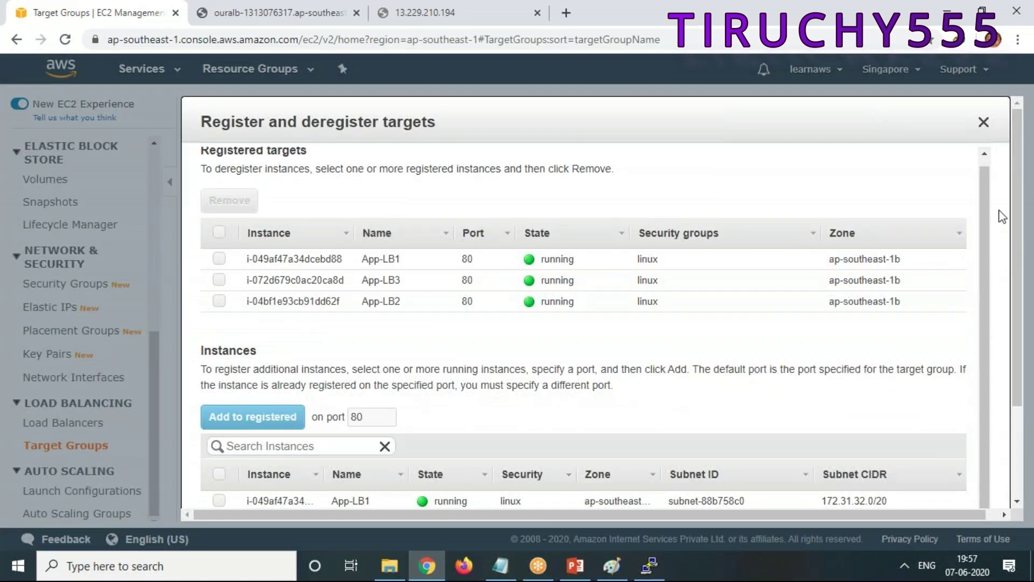
{"action": "left_click", "coordinate": [983, 122]}
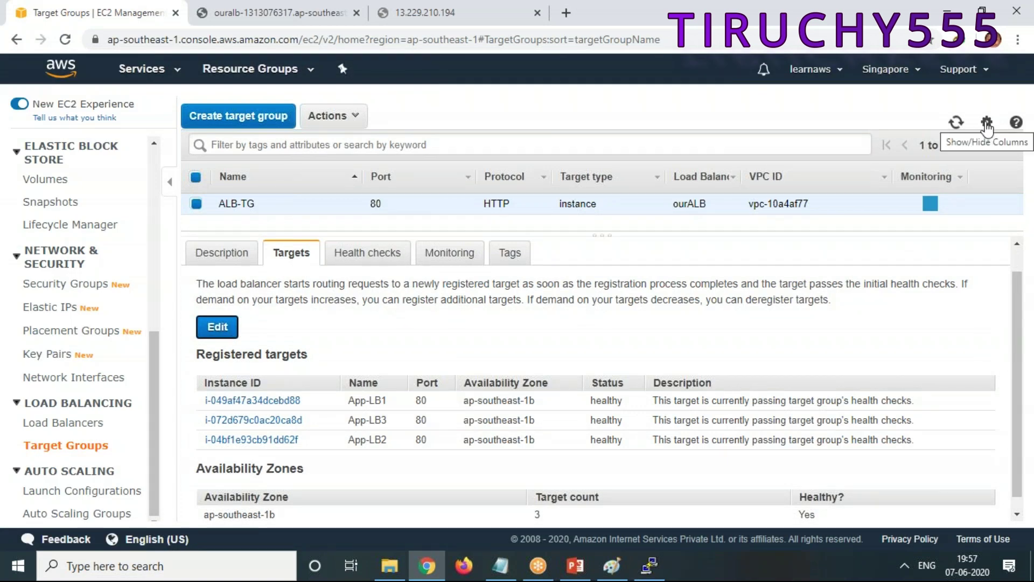
Step: Review ALB-TG's availability zones, health check settings, monitoring and tags
{"action": "scroll", "coordinate": [692, 466], "scroll_direction": "down", "scroll_amount": 1}
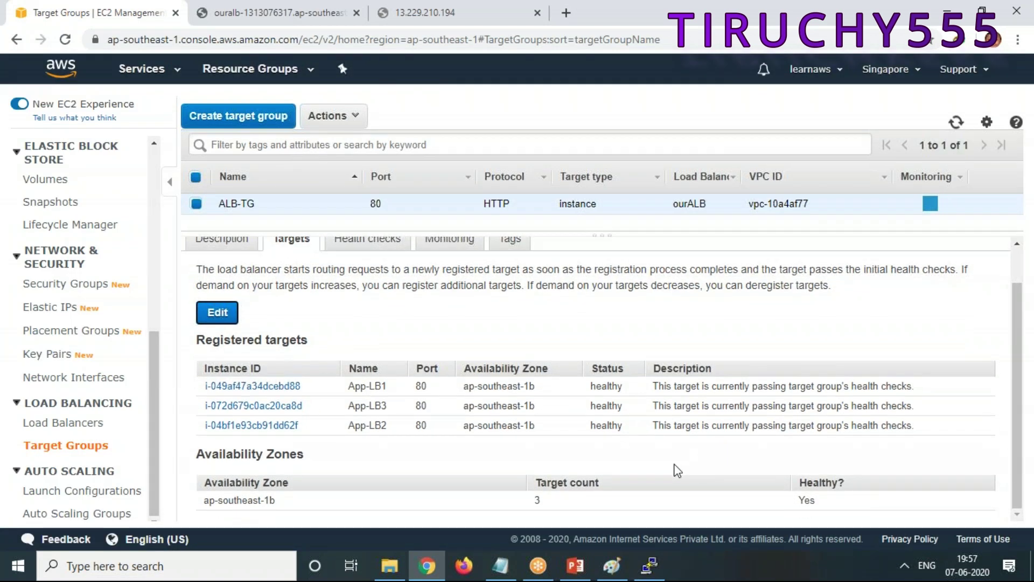
{"action": "scroll", "coordinate": [350, 375], "scroll_direction": "up", "scroll_amount": 2}
{"action": "left_click", "coordinate": [369, 280]}
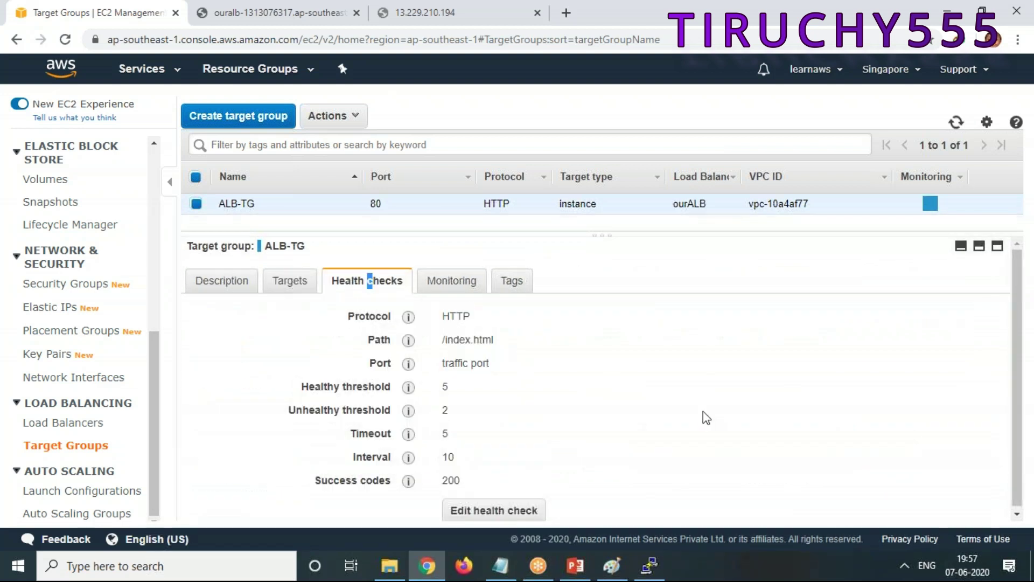
{"action": "left_click", "coordinate": [451, 278]}
{"action": "left_click", "coordinate": [511, 286]}
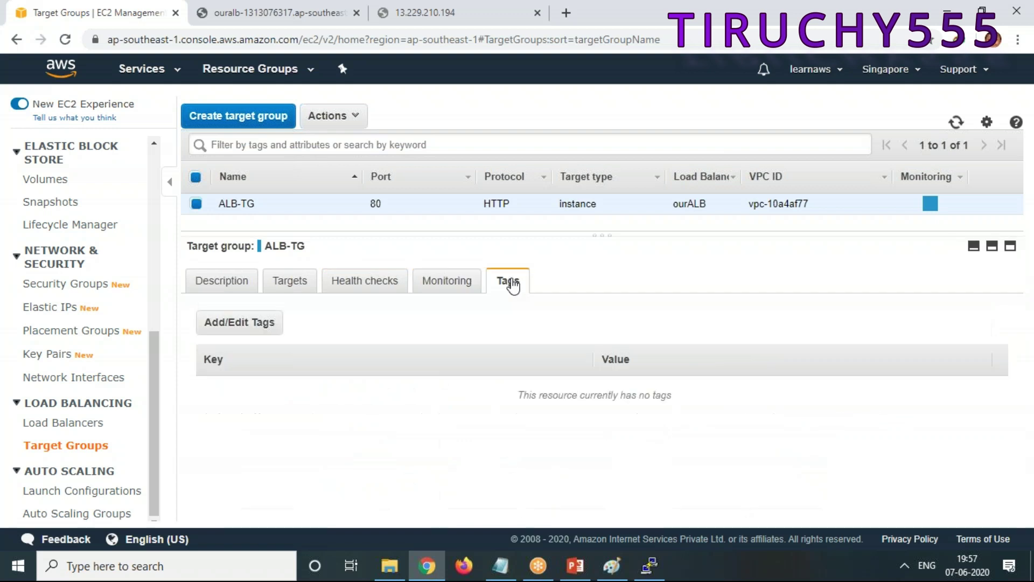
Step: Examine ALB-TG's basic configuration and its attributes, including the deregistration delay explanation and the stickiness setting
{"action": "left_click", "coordinate": [235, 285]}
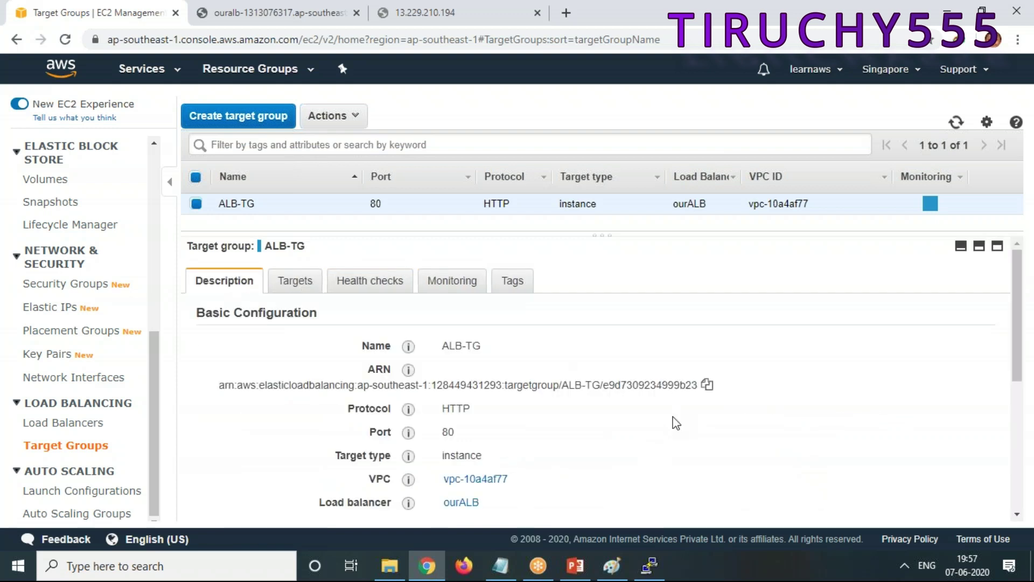
{"action": "scroll", "coordinate": [668, 442], "scroll_direction": "down", "scroll_amount": 5}
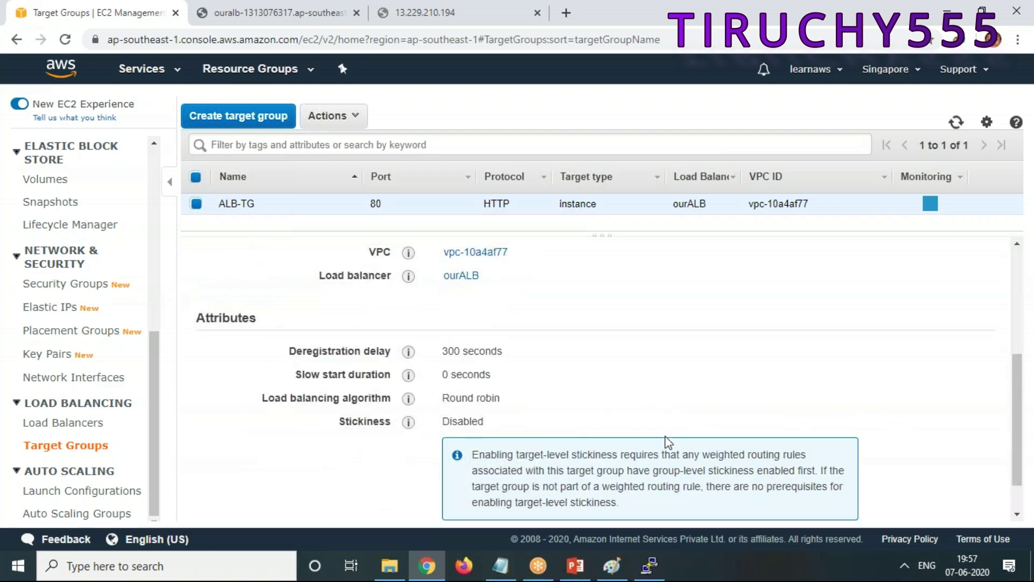
{"action": "scroll", "coordinate": [668, 442], "scroll_direction": "up", "scroll_amount": 5}
{"action": "scroll", "coordinate": [669, 439], "scroll_direction": "down", "scroll_amount": 5}
{"action": "scroll", "coordinate": [669, 440], "scroll_direction": "up", "scroll_amount": 5}
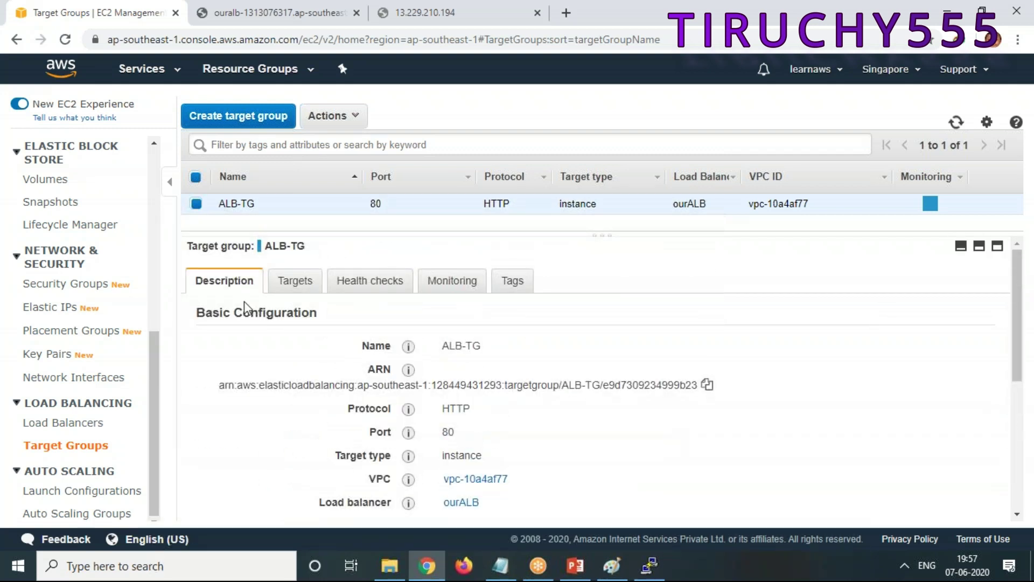
{"action": "scroll", "coordinate": [636, 393], "scroll_direction": "down", "scroll_amount": 2}
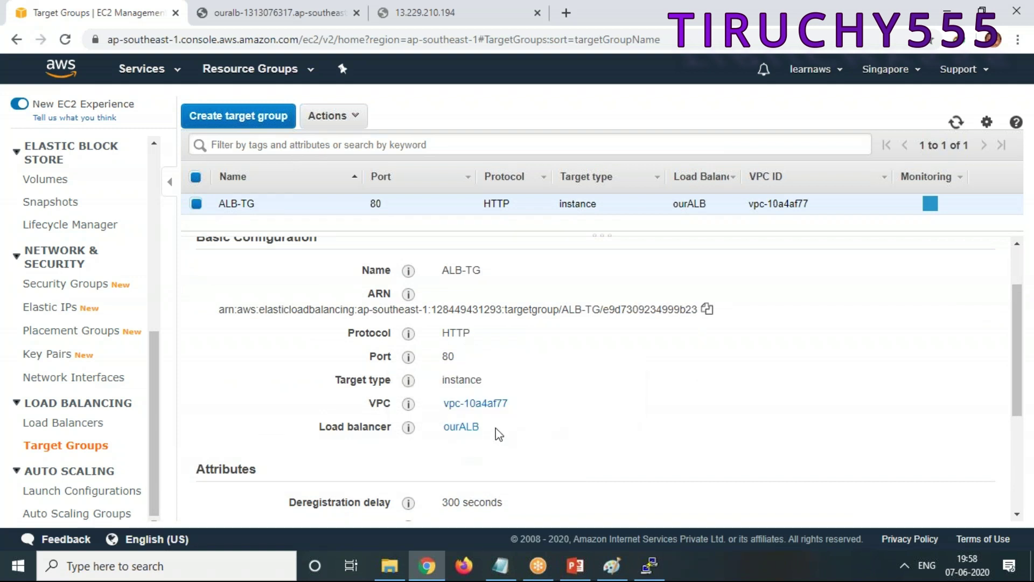
{"action": "scroll", "coordinate": [494, 430], "scroll_direction": "down", "scroll_amount": 3}
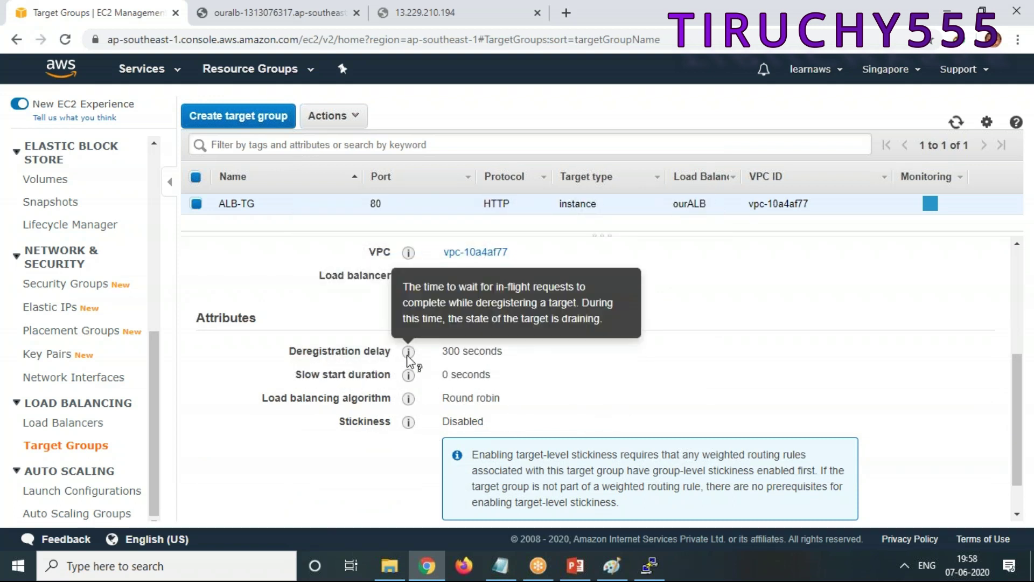
{"action": "scroll", "coordinate": [859, 364], "scroll_direction": "up", "scroll_amount": 2}
{"action": "scroll", "coordinate": [859, 364], "scroll_direction": "up", "scroll_amount": 3}
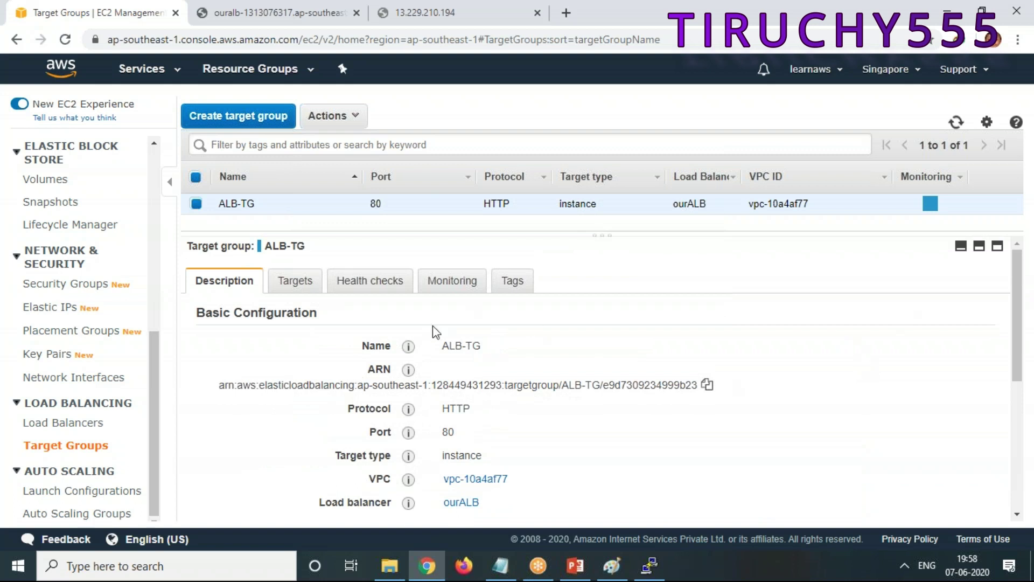
{"action": "scroll", "coordinate": [598, 407], "scroll_direction": "down", "scroll_amount": 5}
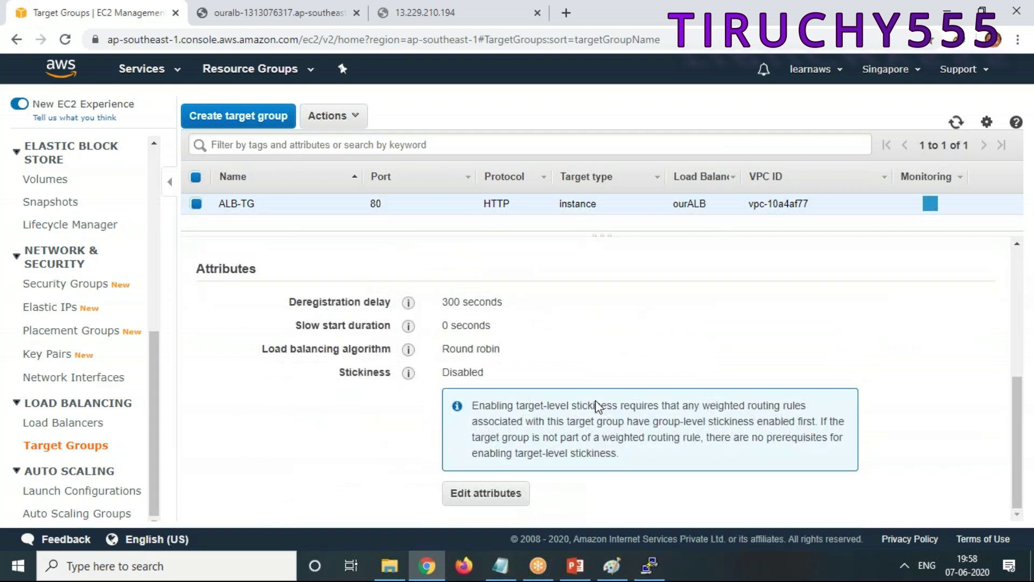
Step: Open ALB-TG's attributes for editing and examine the deregistration delay's explanation, value and allowed range
{"action": "left_click", "coordinate": [495, 496]}
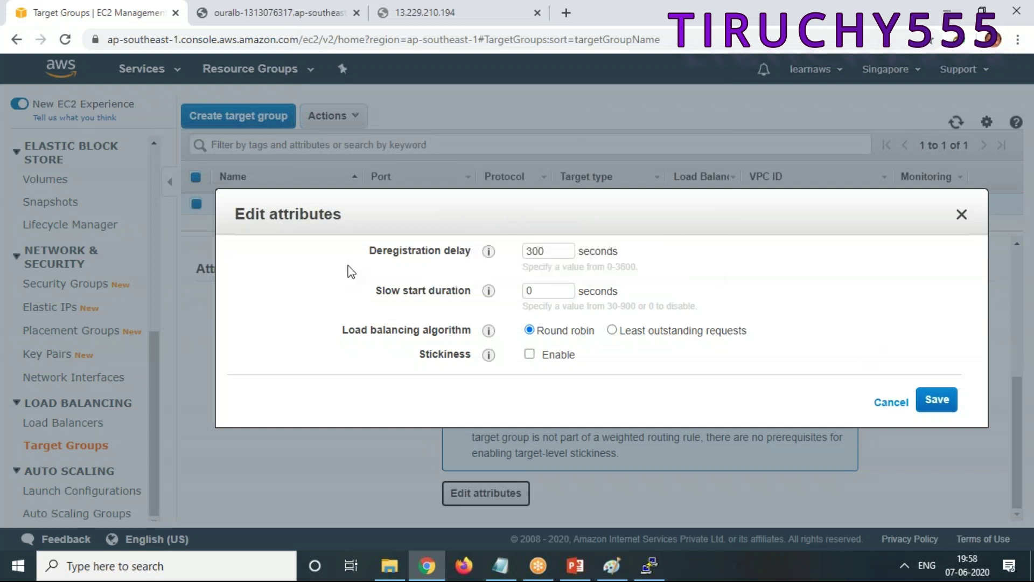
{"action": "mouse_move", "coordinate": [489, 252]}
{"action": "mouse_move", "coordinate": [487, 253]}
{"action": "left_click_drag", "start_coordinate": [647, 269], "coordinate": [509, 271]}
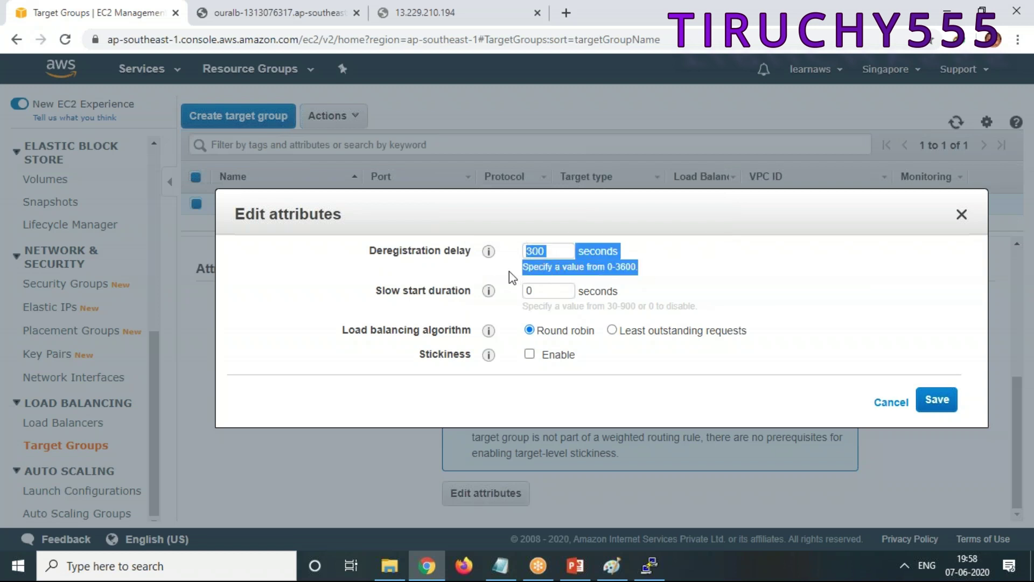
{"action": "left_click", "coordinate": [648, 273]}
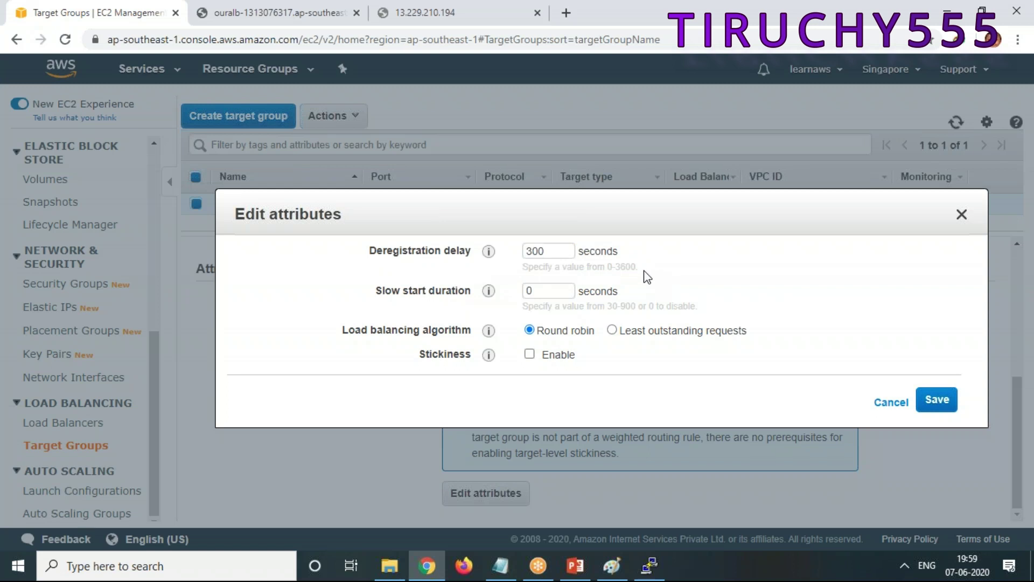
{"action": "double_click", "coordinate": [559, 252]}
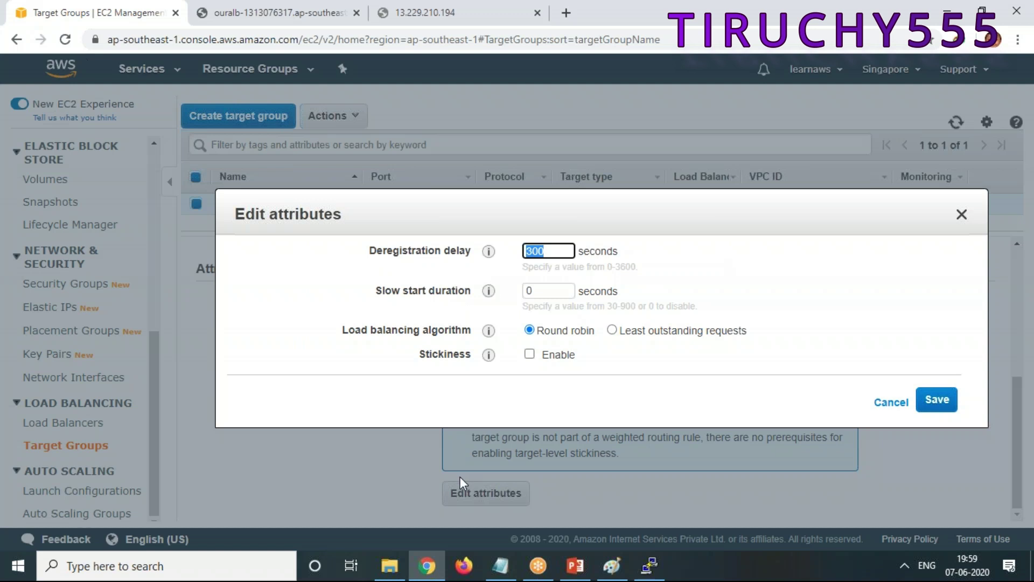
Step: Switch to the Paint sketch, maximize it, and extend the row of server boxes with two more rectangles, the last about 130 × 103 px
{"action": "left_click", "coordinate": [624, 575]}
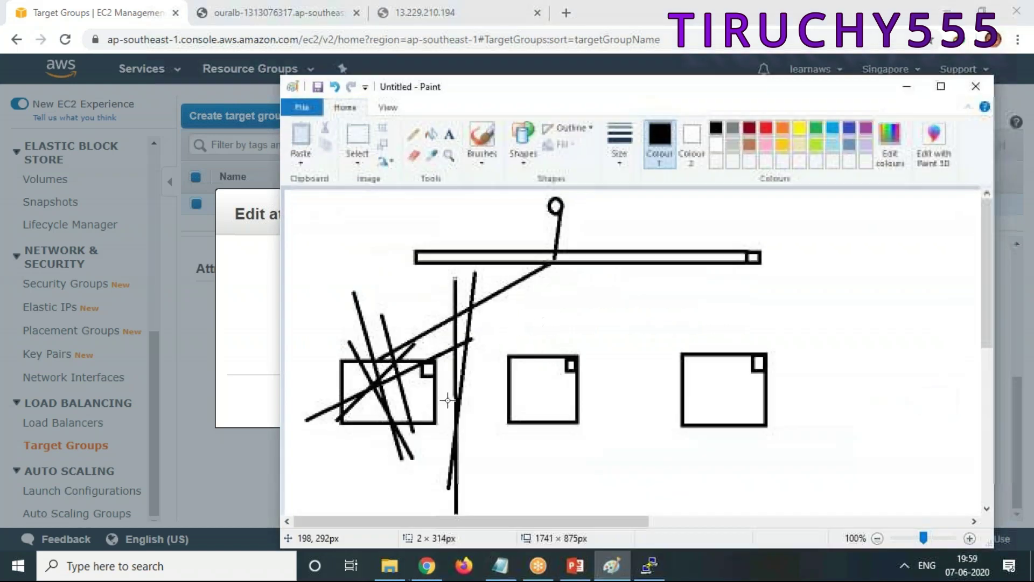
{"action": "left_click", "coordinate": [930, 75]}
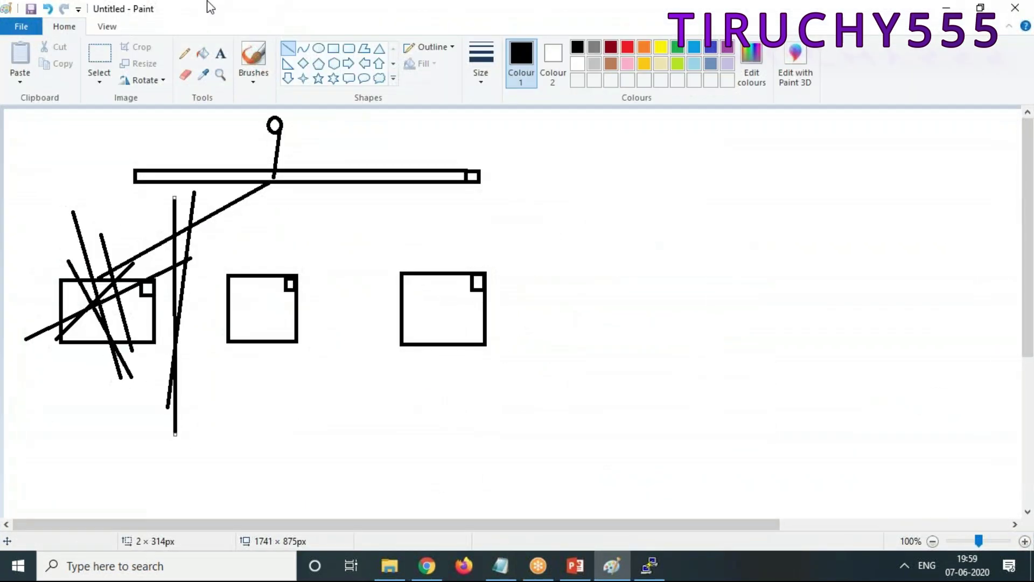
{"action": "left_click", "coordinate": [333, 48]}
{"action": "mouse_move", "coordinate": [583, 271]}
{"action": "left_mouse_down"}
{"action": "mouse_move", "coordinate": [681, 330]}
{"action": "mouse_move", "coordinate": [685, 348]}
{"action": "left_mouse_up"}
{"action": "left_click_drag", "start_coordinate": [755, 267], "coordinate": [853, 344]}
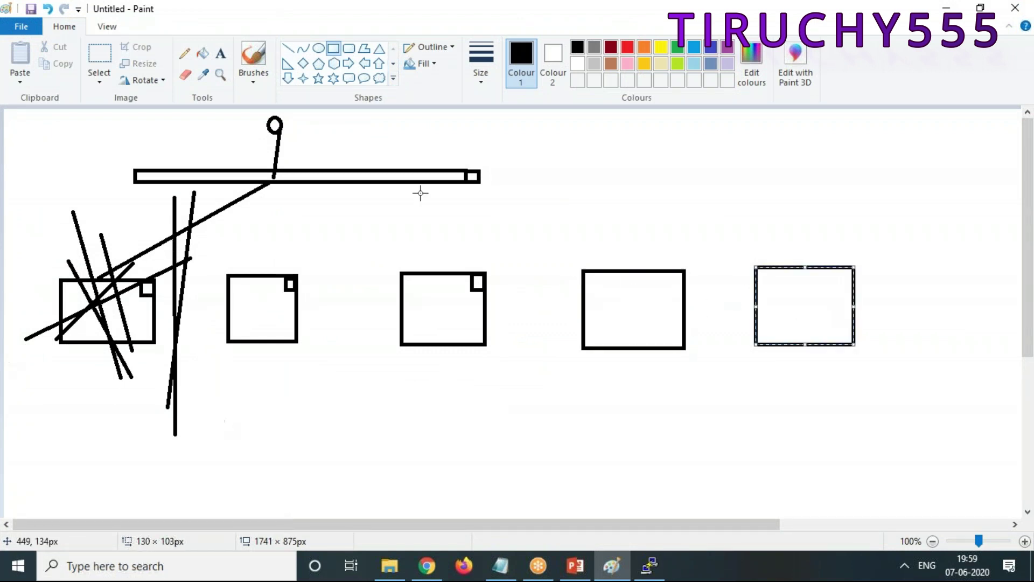
Step: Delete the scribbled-out server box with its stray lines, and the old load balancer bar with its connectors
{"action": "left_click", "coordinate": [99, 58]}
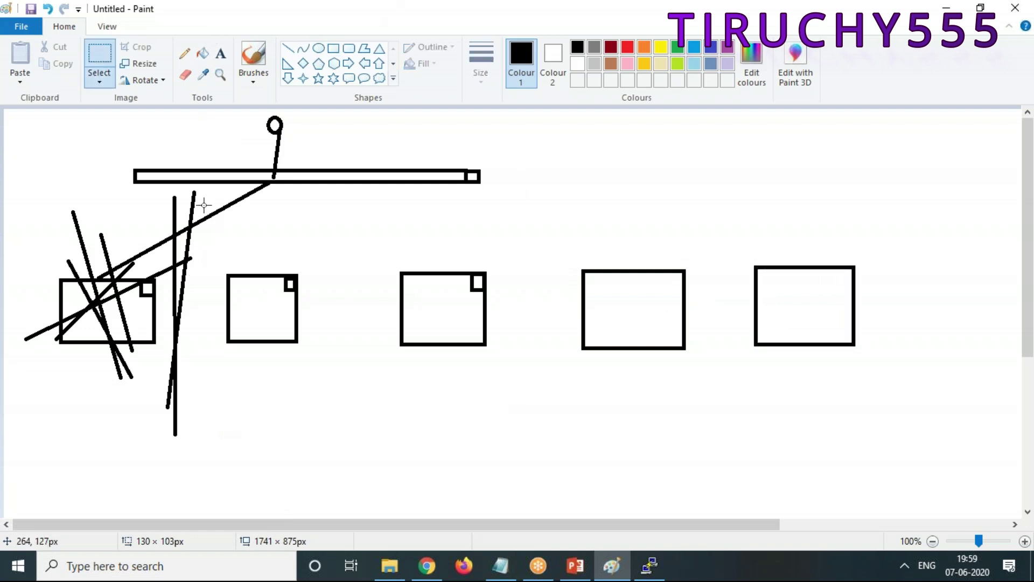
{"action": "mouse_move", "coordinate": [198, 192]}
{"action": "left_mouse_down"}
{"action": "mouse_move", "coordinate": [134, 370]}
{"action": "mouse_move", "coordinate": [27, 420]}
{"action": "mouse_move", "coordinate": [31, 432]}
{"action": "left_mouse_up"}
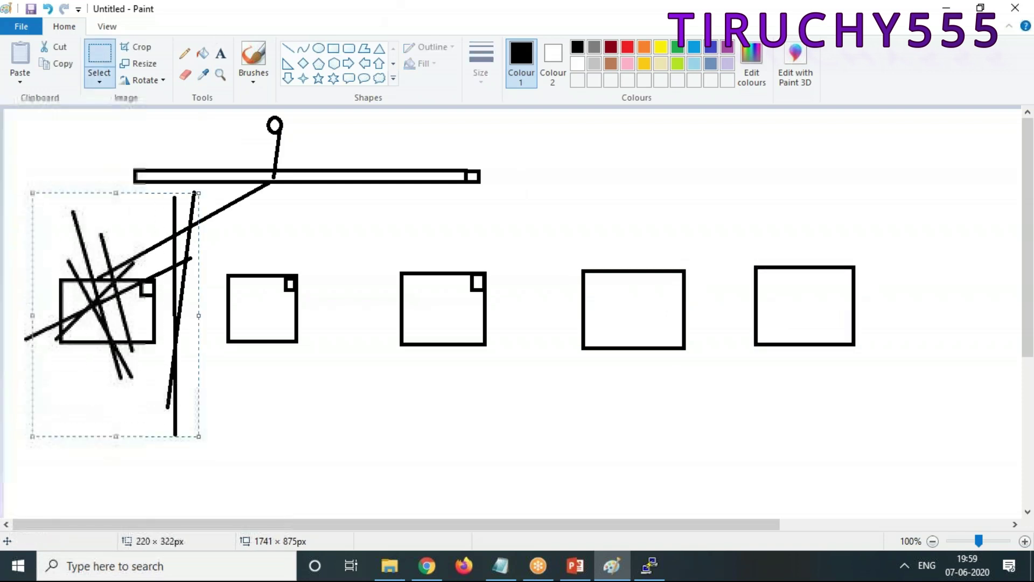
{"action": "key", "text": "Delete"}
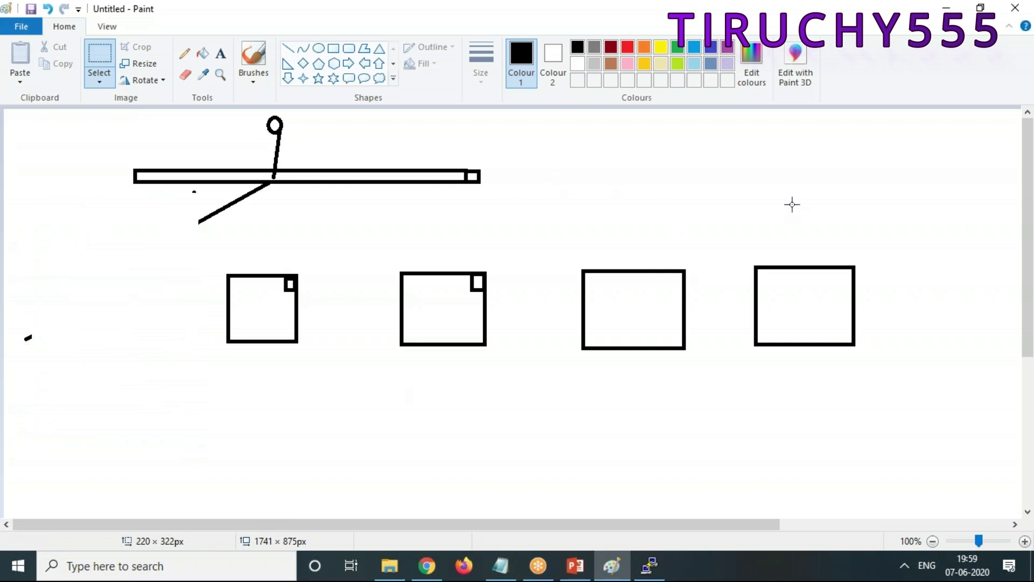
{"action": "left_click_drag", "start_coordinate": [116, 128], "coordinate": [549, 226]}
{"action": "key", "text": "Delete"}
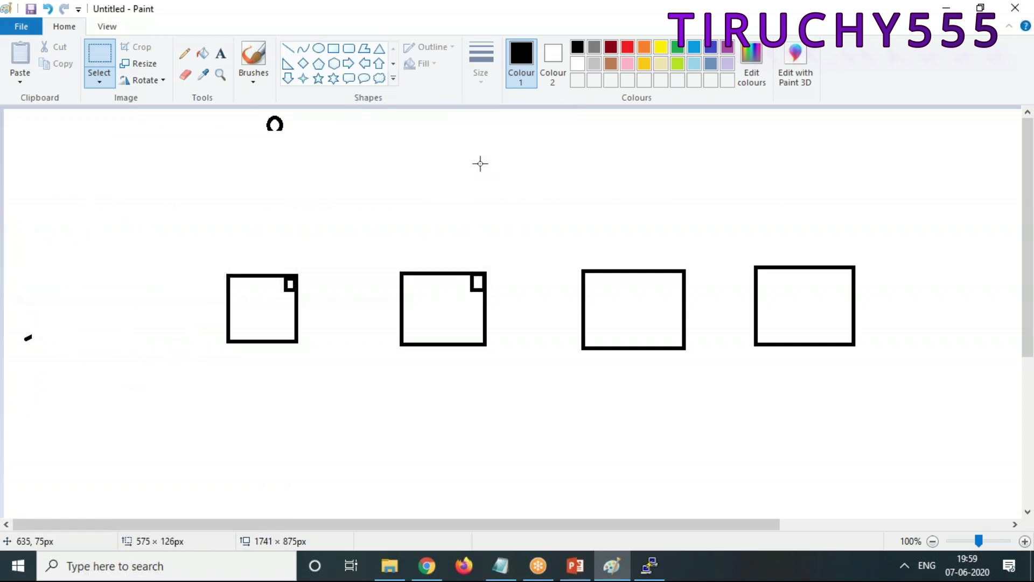
Step: Draw a server box about 97 × 88 px aligned at the row's start, and a load balancer bar about 758 × 23 px above the row
{"action": "left_click", "coordinate": [334, 48]}
{"action": "left_click_drag", "start_coordinate": [83, 262], "coordinate": [156, 328]}
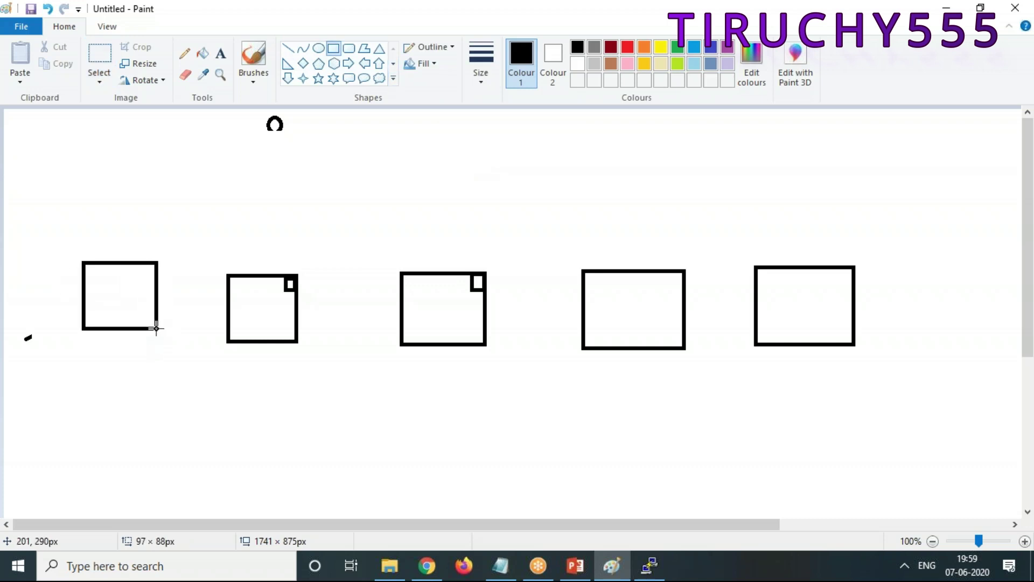
{"action": "mouse_move", "coordinate": [101, 273]}
{"action": "left_mouse_down"}
{"action": "mouse_move", "coordinate": [99, 298]}
{"action": "mouse_move", "coordinate": [102, 288]}
{"action": "left_mouse_up"}
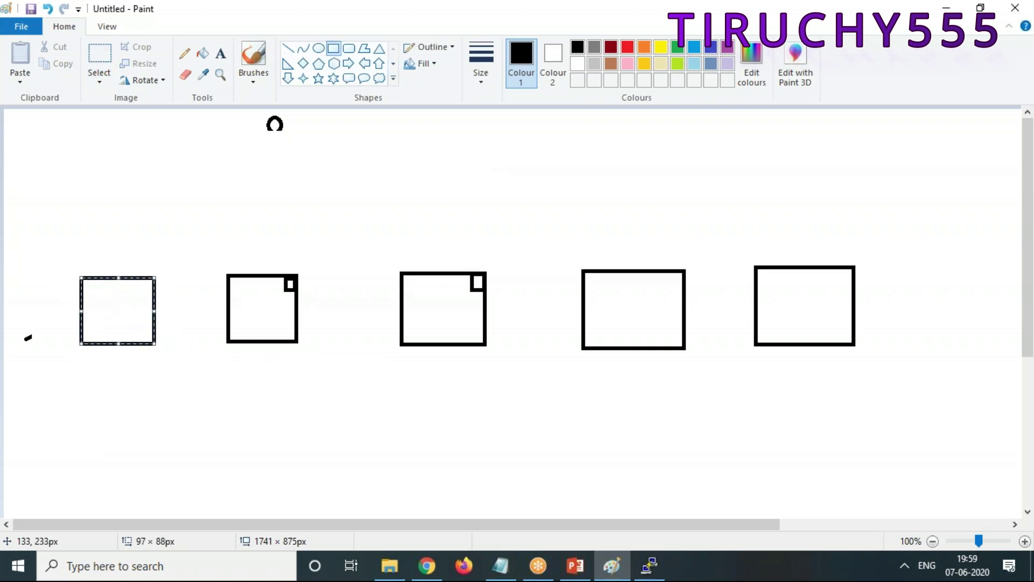
{"action": "left_click_drag", "start_coordinate": [210, 146], "coordinate": [785, 163]}
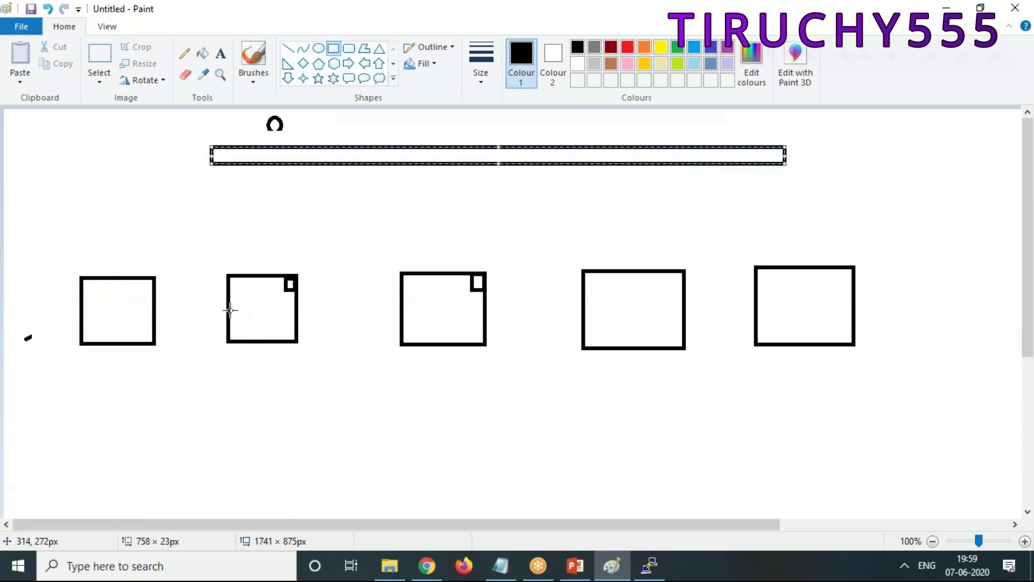
Step: Cross out the first server box in the row with two diagonal lines
{"action": "left_click", "coordinate": [221, 56]}
{"action": "left_click", "coordinate": [291, 50]}
{"action": "left_click_drag", "start_coordinate": [194, 254], "coordinate": [59, 391]}
{"action": "left_click_drag", "start_coordinate": [57, 264], "coordinate": [161, 404]}
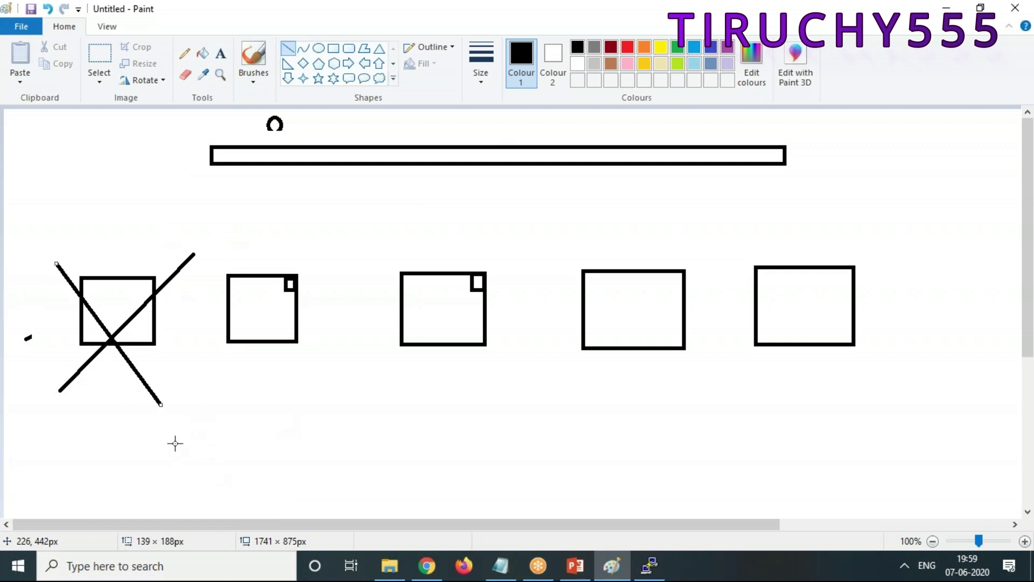
Step: Add a text label starting with "Deregistrat" just below the crossed-out server box
{"action": "left_click", "coordinate": [221, 54]}
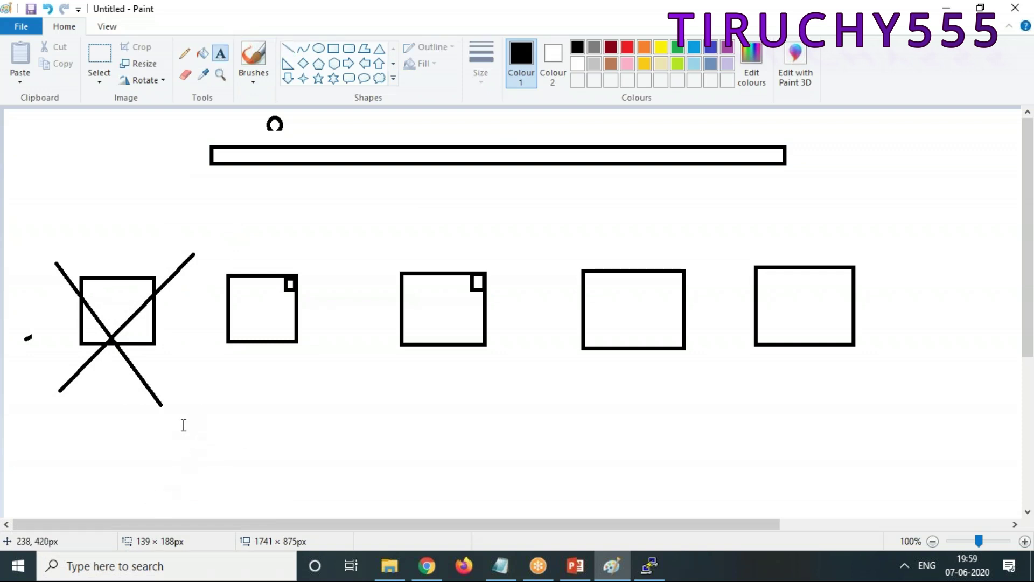
{"action": "left_click", "coordinate": [165, 407]}
{"action": "type", "text": "De"}
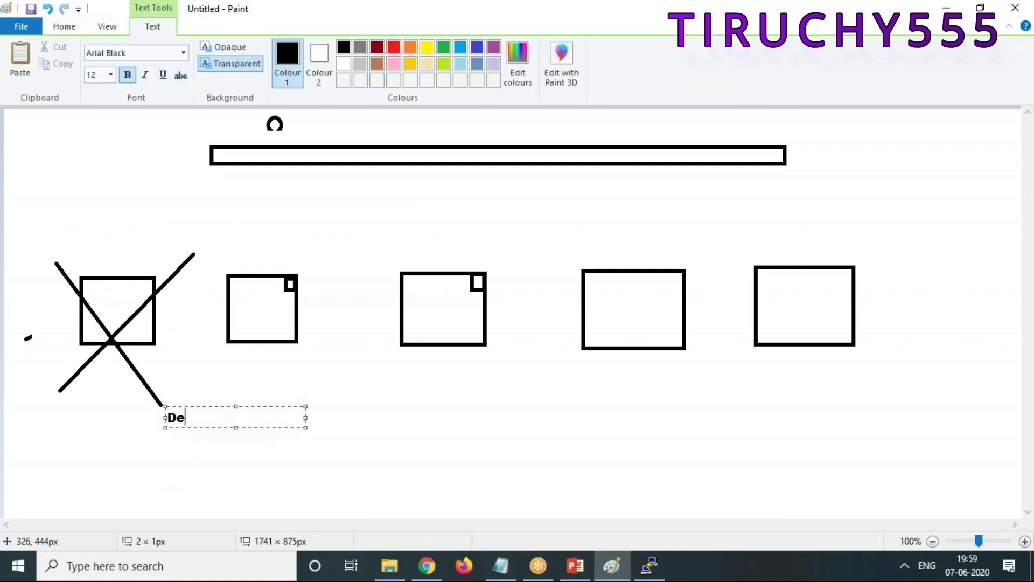
{"action": "type", "text": "registrat"}
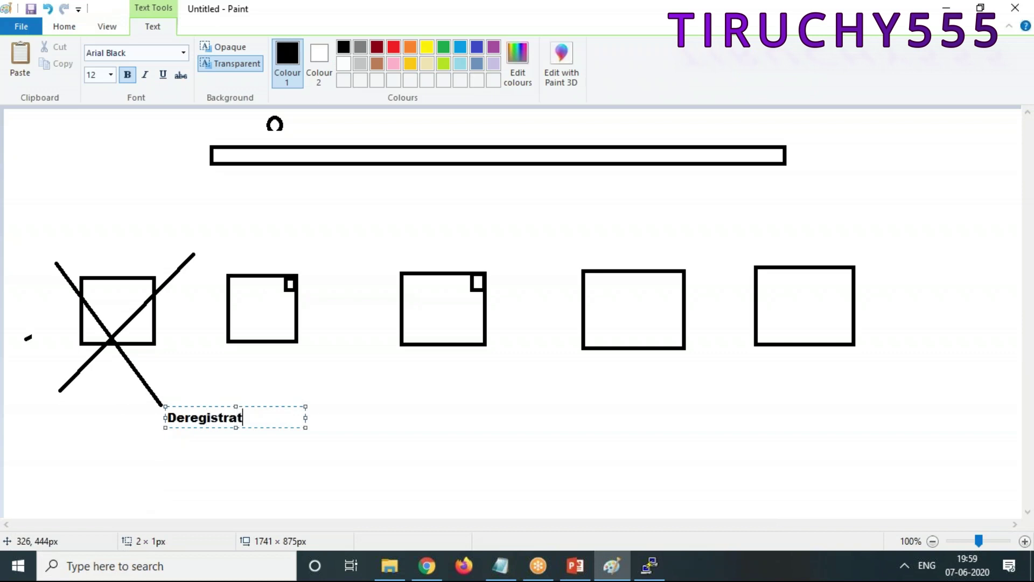
Step: Complete the label under the crossed-out box so that it reads "Deregistration"
{"action": "type", "text": "ion- delay"}
{"action": "key", "text": "BackSpace"}
{"action": "key", "text": "BackSpace"}
{"action": "key", "text": "BackSpace"}
{"action": "key", "text": "BackSpace"}
{"action": "key", "text": "BackSpace"}
{"action": "key", "text": "BackSpace"}
{"action": "key", "text": "BackSpace"}
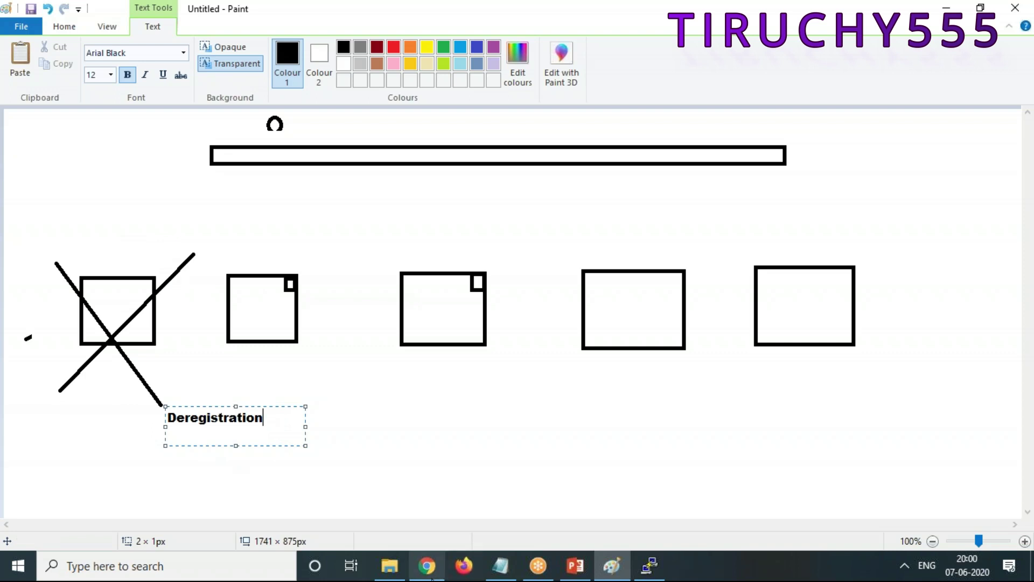
Step: Switch to Chrome and review the allowed ranges for deregistration delay and slow start duration, plus the stickiness help, in the target group attributes
{"action": "left_click", "coordinate": [429, 572]}
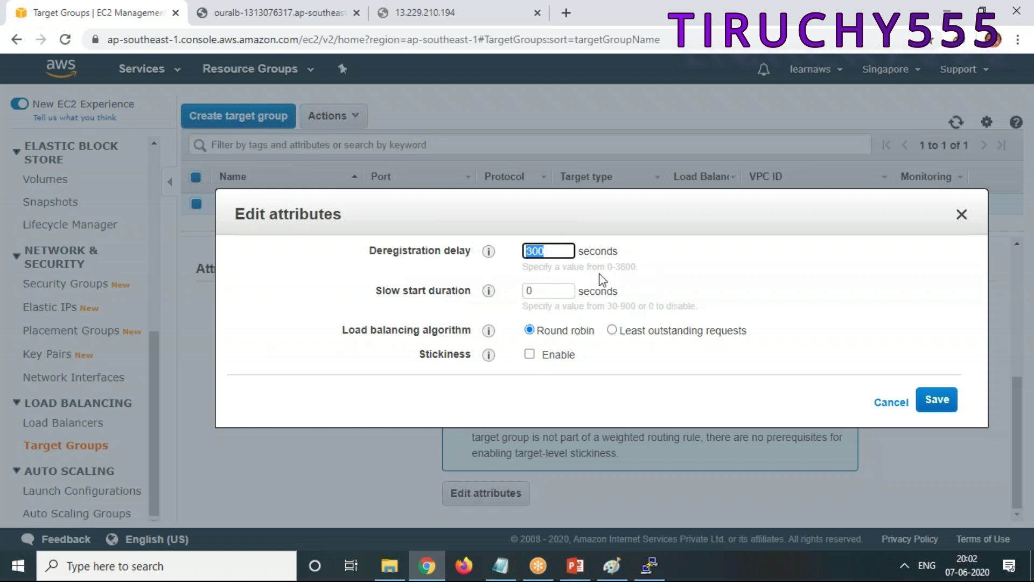
{"action": "left_click", "coordinate": [571, 251]}
{"action": "left_click_drag", "start_coordinate": [618, 266], "coordinate": [641, 268]}
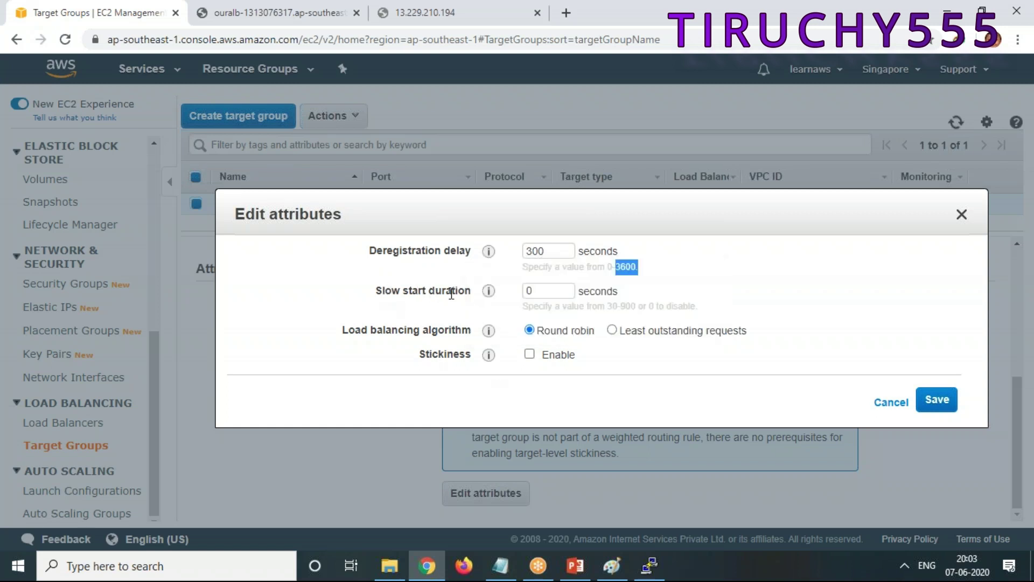
{"action": "mouse_move", "coordinate": [489, 291]}
{"action": "left_click", "coordinate": [610, 305]}
{"action": "left_click_drag", "start_coordinate": [609, 305], "coordinate": [714, 310]}
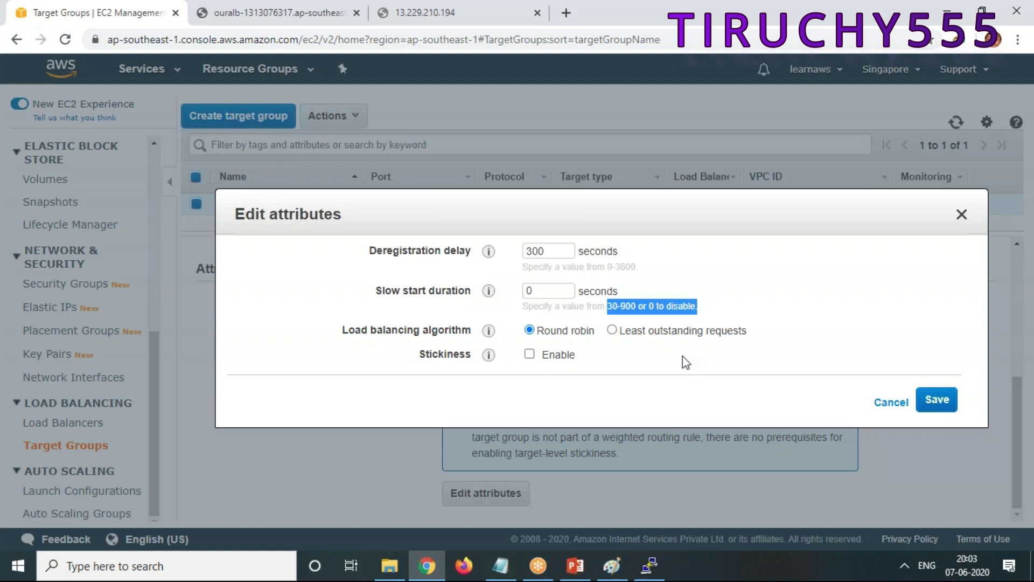
{"action": "mouse_move", "coordinate": [489, 357]}
Step: Switch to Paint and draw a small oval above the long bar, with a straight line from it to the second box
{"action": "left_click", "coordinate": [612, 565]}
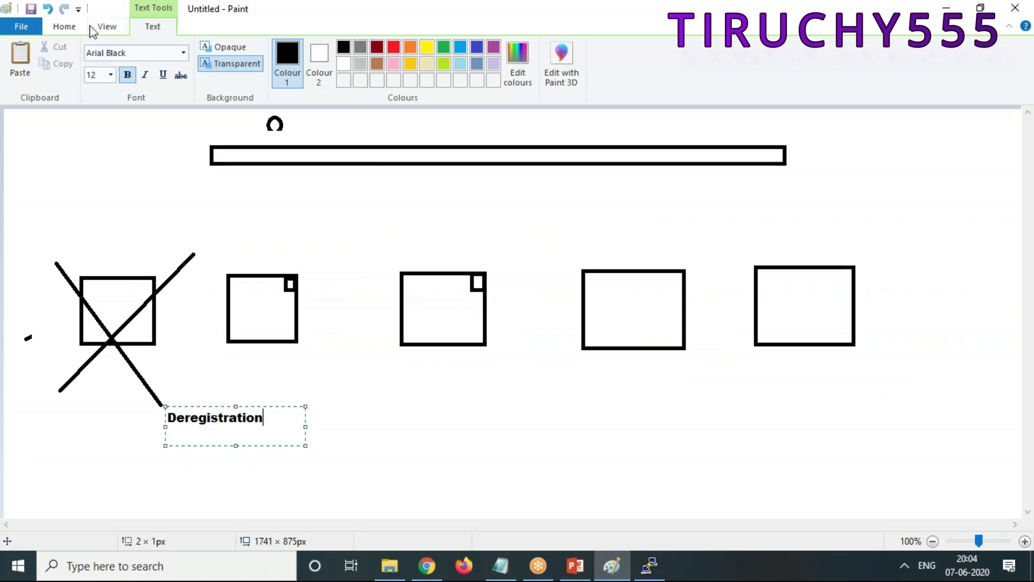
{"action": "left_click", "coordinate": [64, 28]}
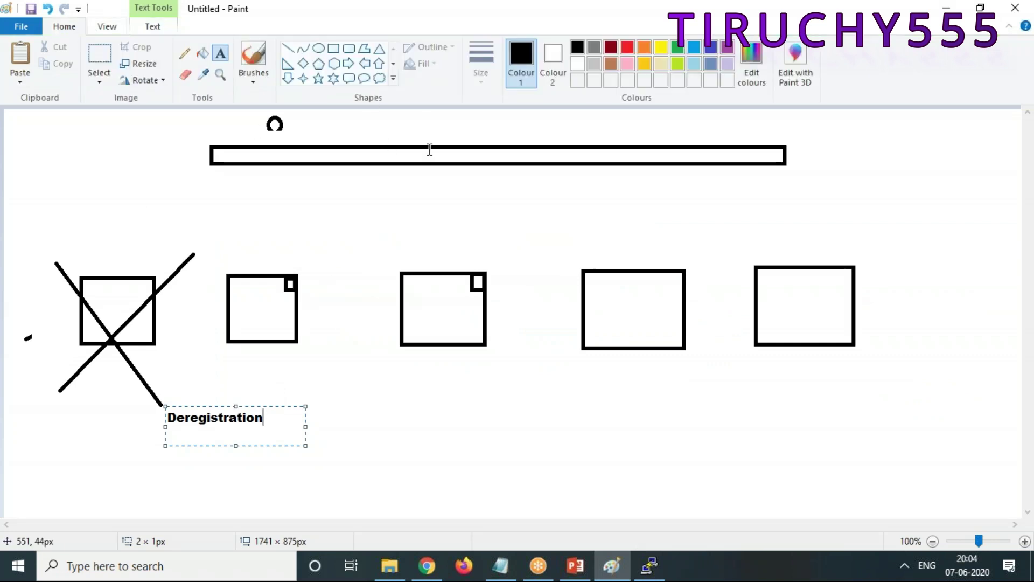
{"action": "left_click", "coordinate": [318, 48]}
{"action": "left_click_drag", "start_coordinate": [453, 114], "coordinate": [473, 130]}
{"action": "left_click", "coordinate": [288, 48]}
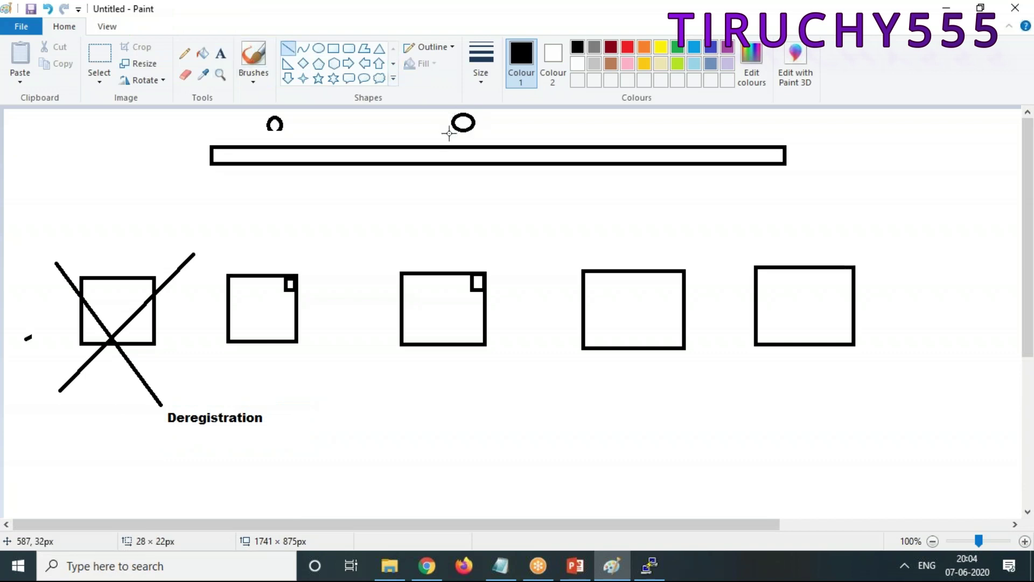
{"action": "mouse_move", "coordinate": [465, 129]}
{"action": "left_mouse_down"}
{"action": "mouse_move", "coordinate": [351, 243]}
{"action": "mouse_move", "coordinate": [286, 273]}
{"action": "left_mouse_up"}
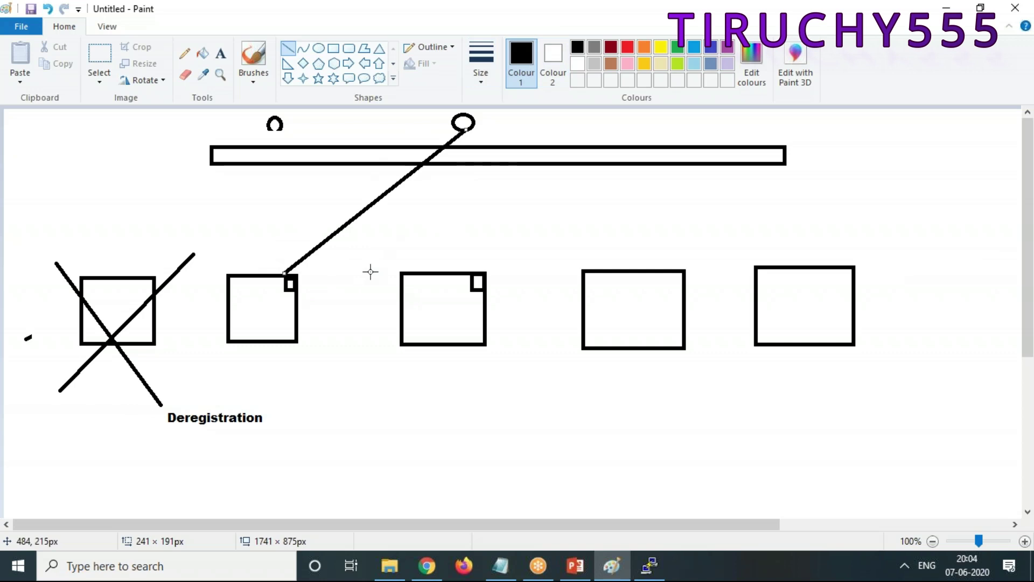
Step: Switch to Chrome and enable stickiness for the target group with a duration of 7 days
{"action": "left_click", "coordinate": [428, 565]}
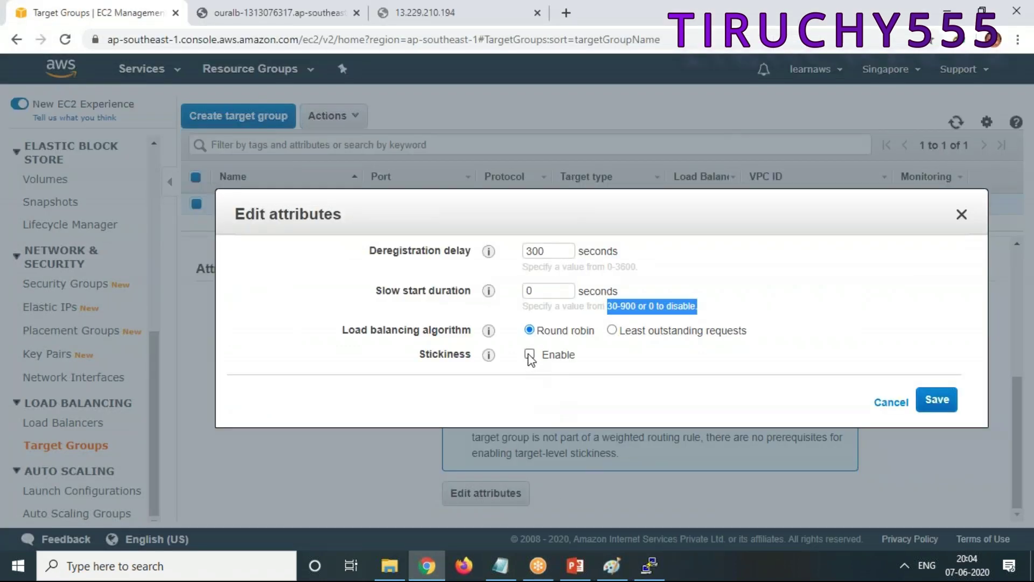
{"action": "left_click", "coordinate": [530, 355]}
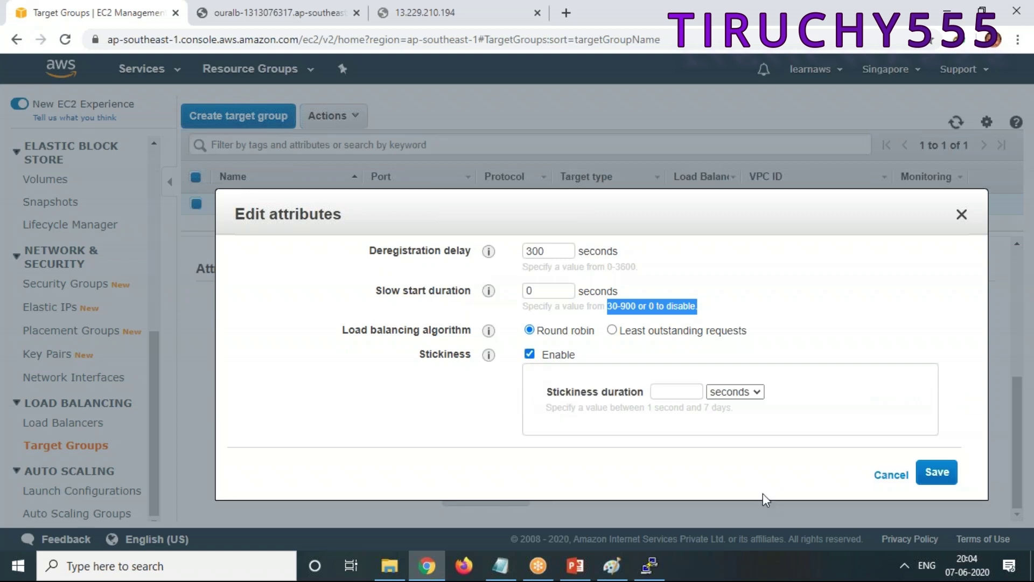
{"action": "left_click", "coordinate": [671, 396]}
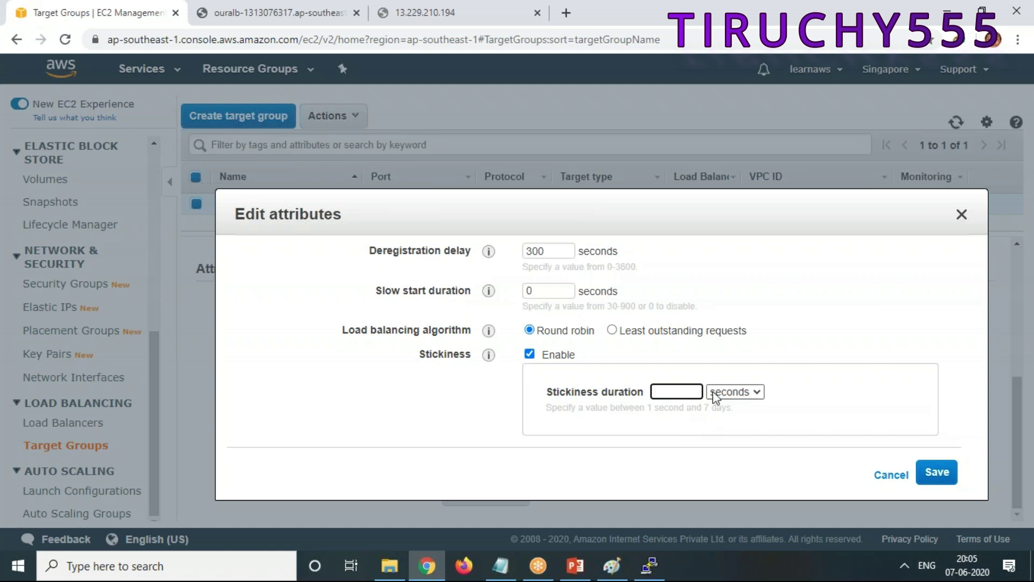
{"action": "type", "text": "7"}
{"action": "left_click", "coordinate": [715, 397]}
{"action": "left_click", "coordinate": [729, 447]}
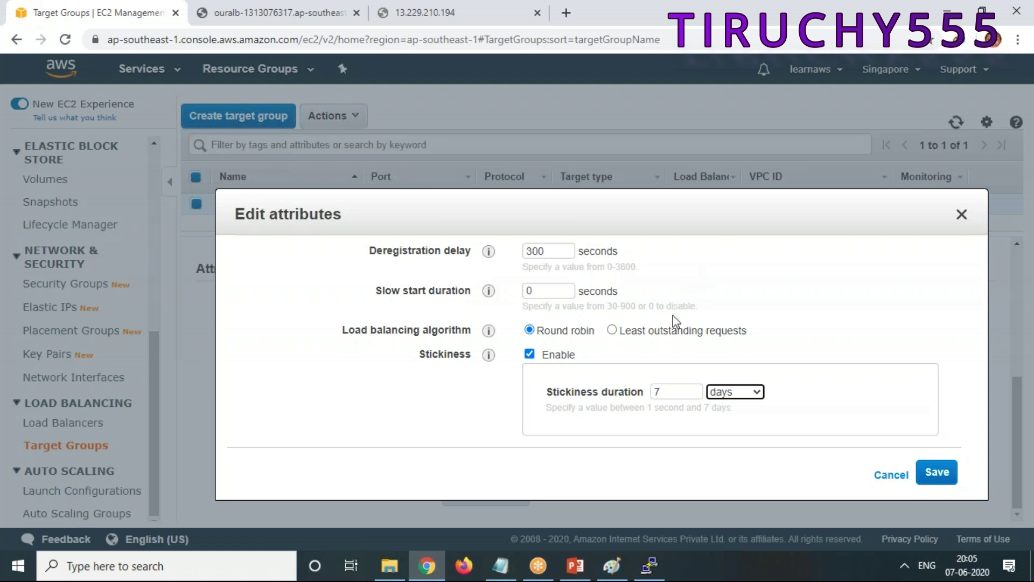
Step: Bring up the Paint diagram, minimise its window, and disable stickiness again in the target group attributes
{"action": "left_click", "coordinate": [612, 565]}
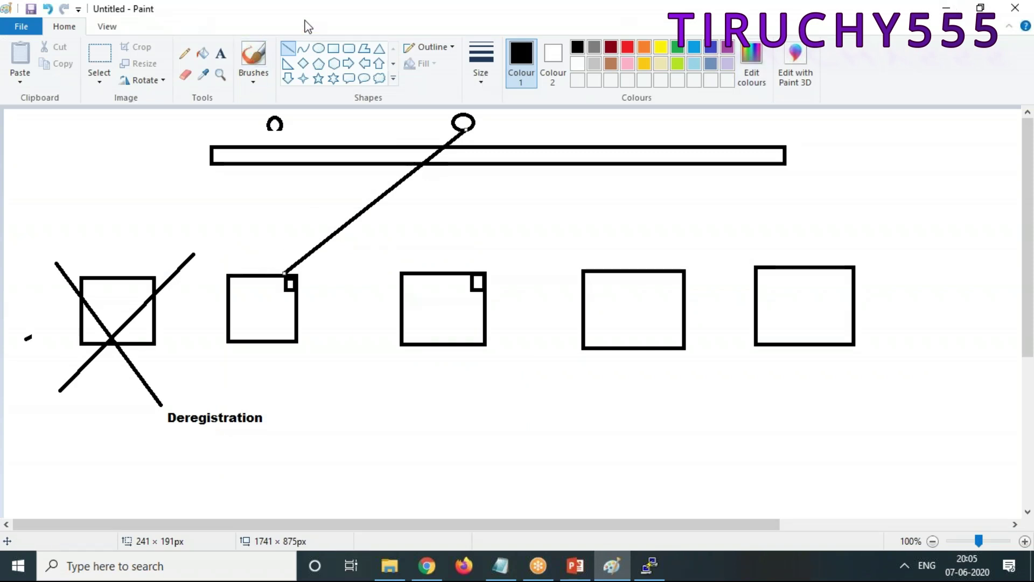
{"action": "double_click", "coordinate": [405, 16]}
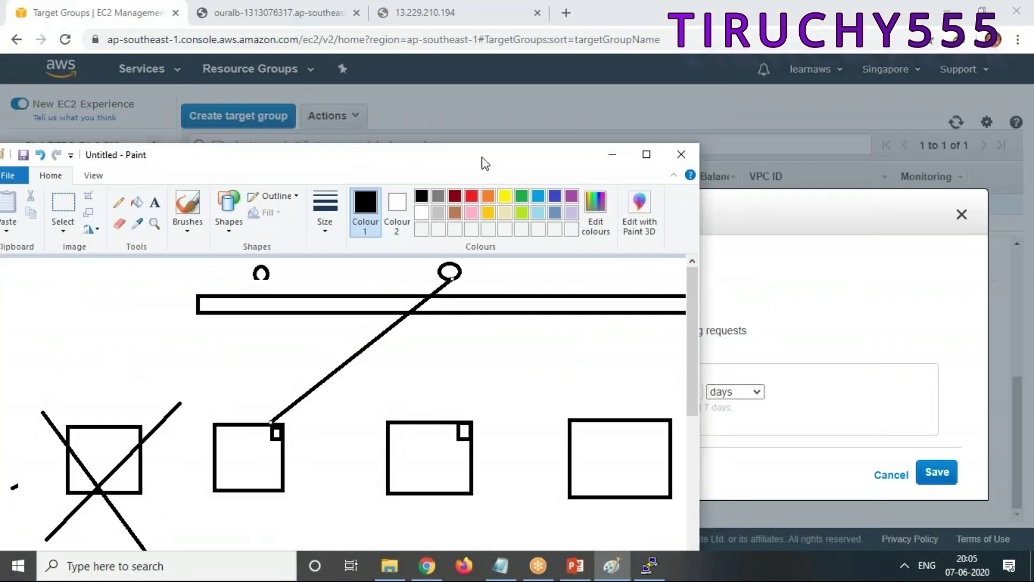
{"action": "left_click", "coordinate": [612, 155]}
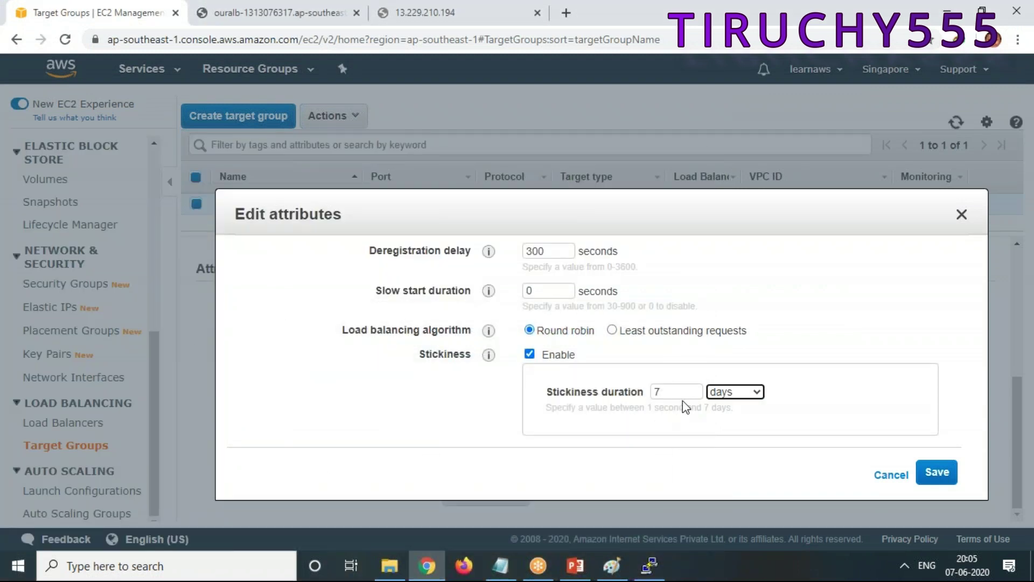
{"action": "mouse_move", "coordinate": [490, 331]}
{"action": "left_click", "coordinate": [529, 354]}
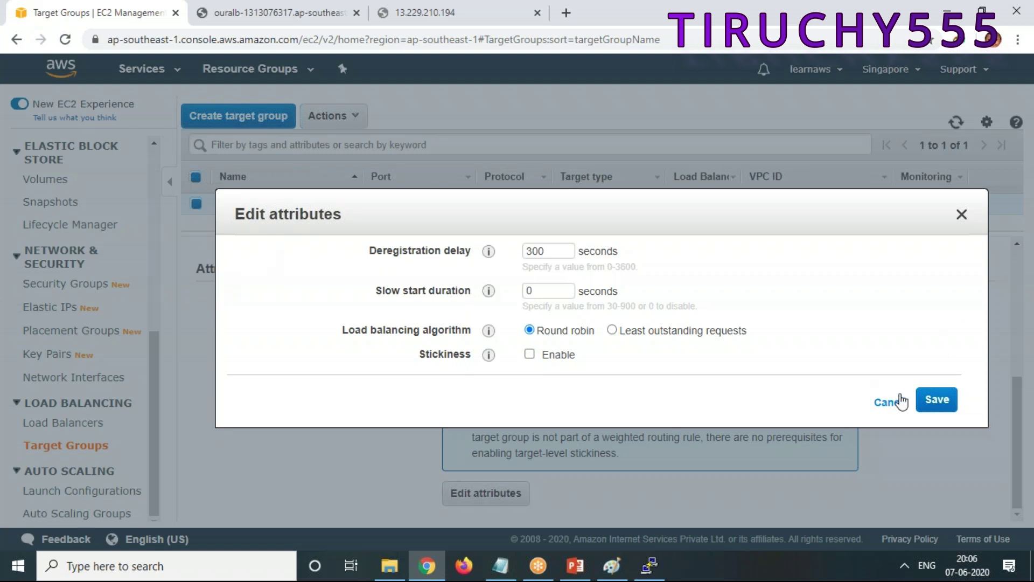
Step: Switch to the Notepad notes, widen the window to read the stickiness section, and minimise it
{"action": "left_click", "coordinate": [500, 565]}
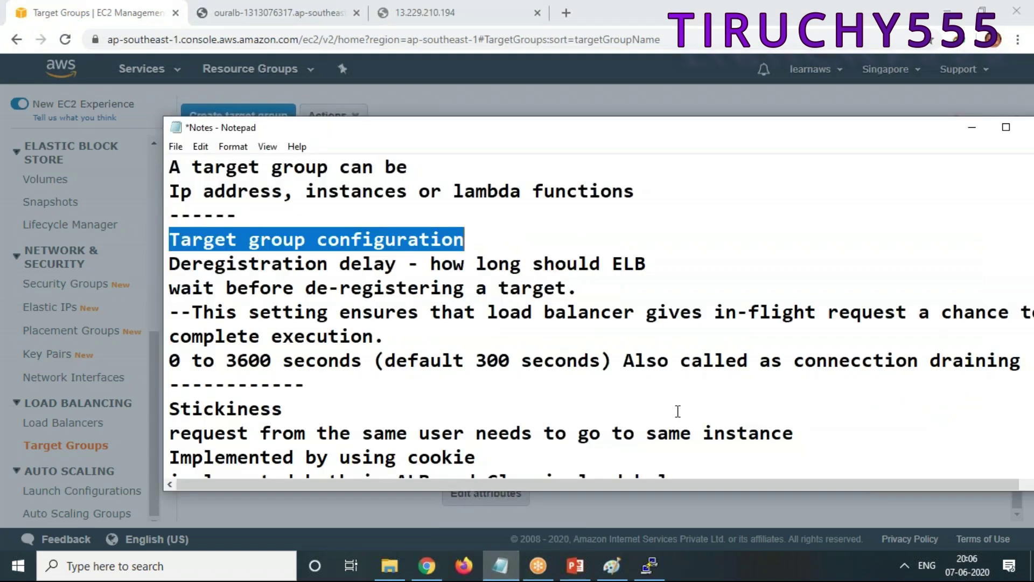
{"action": "scroll", "coordinate": [425, 370], "scroll_direction": "down", "scroll_amount": 2}
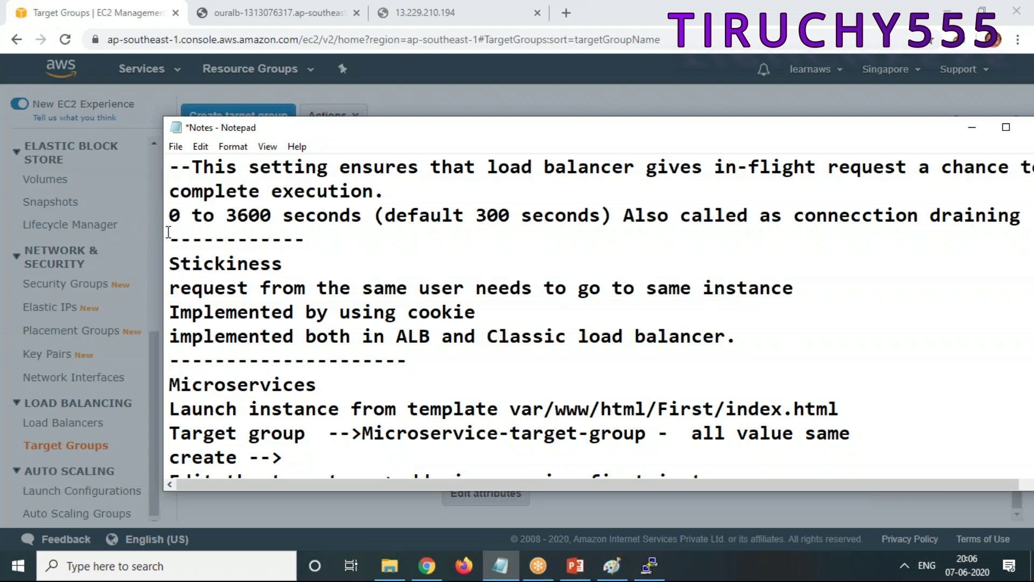
{"action": "left_click_drag", "start_coordinate": [157, 235], "coordinate": [61, 237]}
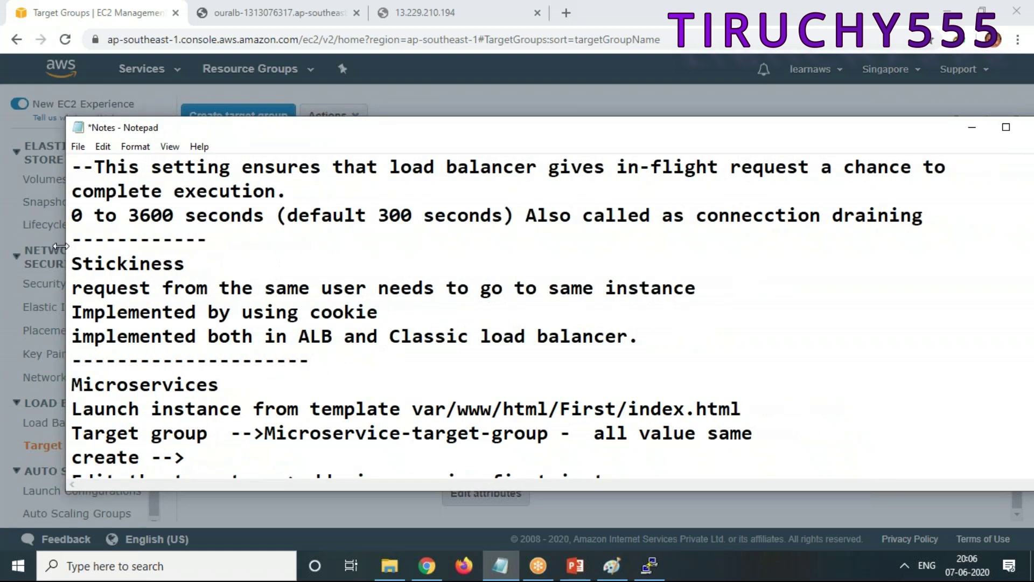
{"action": "left_click", "coordinate": [972, 127]}
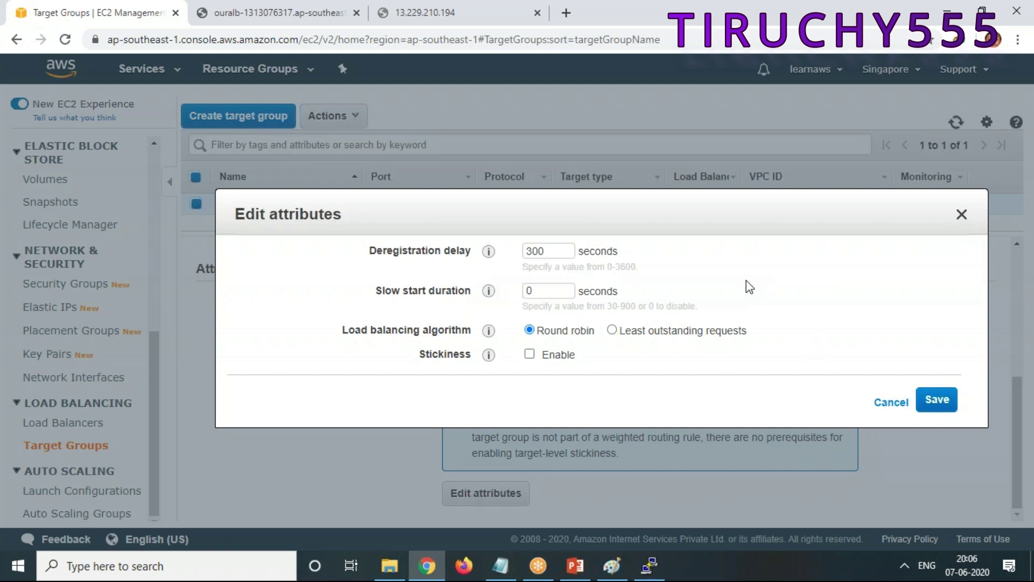
Step: Switch to Paint, maximise its window, and draw a large rounded rectangle below the row of boxes, beside the "Deregistration" label
{"action": "left_click", "coordinate": [618, 572]}
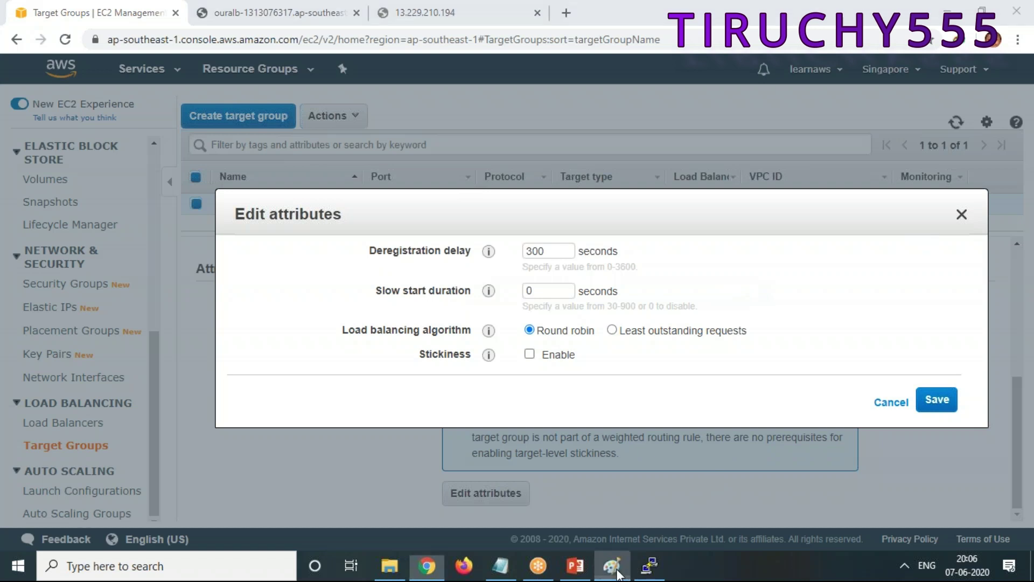
{"action": "left_click_drag", "start_coordinate": [520, 162], "coordinate": [669, 59]}
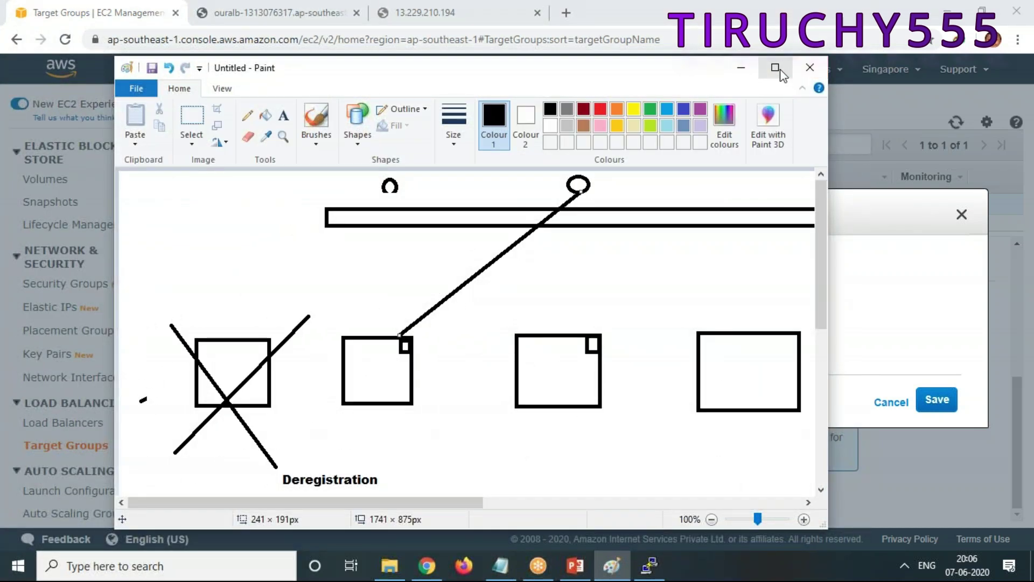
{"action": "left_click", "coordinate": [776, 68]}
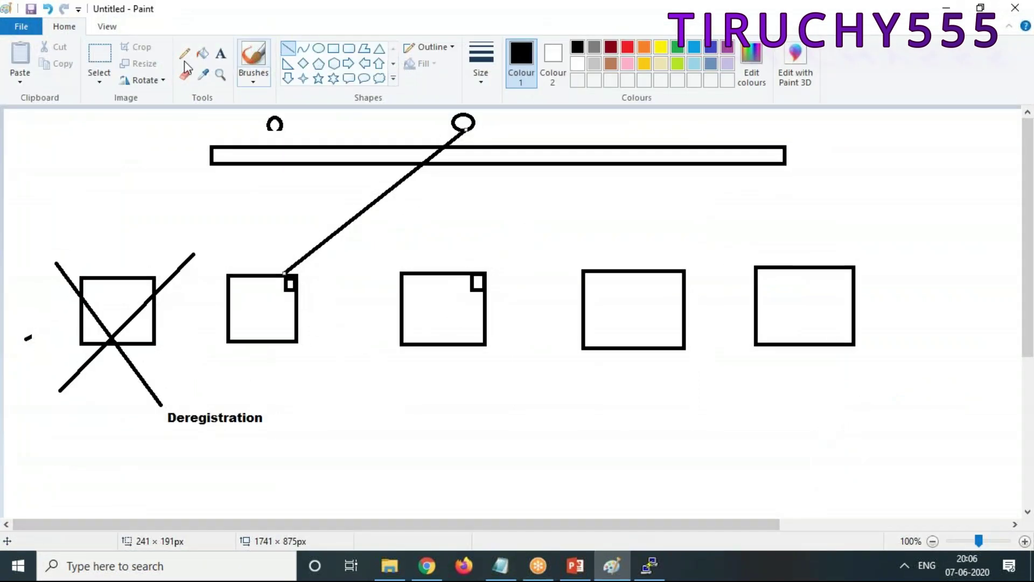
{"action": "left_click", "coordinate": [108, 57]}
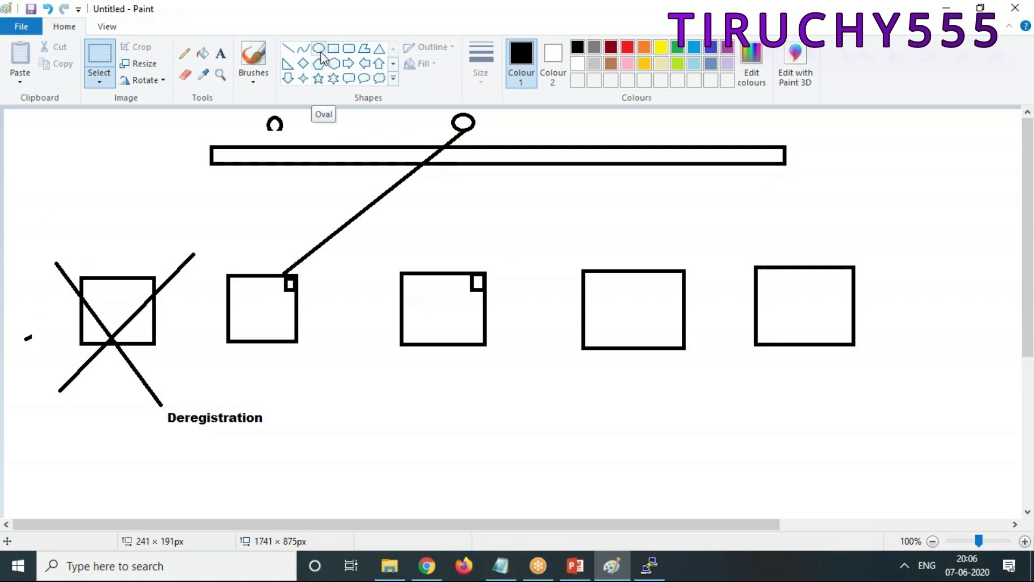
{"action": "left_click", "coordinate": [349, 49]}
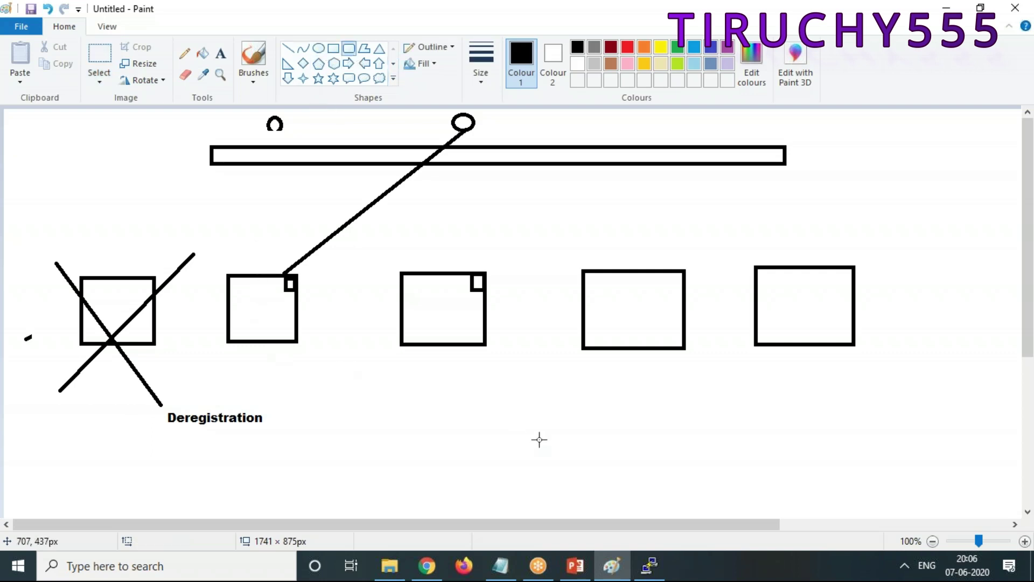
{"action": "mouse_move", "coordinate": [344, 378]}
{"action": "left_mouse_down"}
{"action": "mouse_move", "coordinate": [403, 449]}
{"action": "mouse_move", "coordinate": [434, 450]}
{"action": "left_mouse_up"}
{"action": "left_click", "coordinate": [456, 430]}
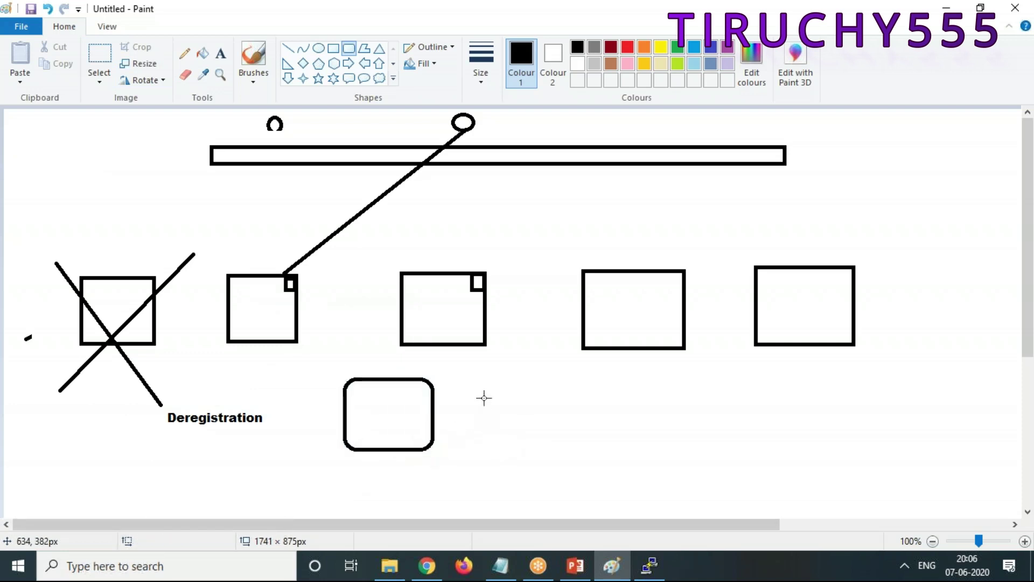
Step: Draw nine small rounded rectangles in three rows of three beside the large rounded rectangle
{"action": "mouse_move", "coordinate": [483, 375]}
{"action": "left_mouse_down"}
{"action": "mouse_move", "coordinate": [509, 404]}
{"action": "mouse_move", "coordinate": [536, 386]}
{"action": "mouse_move", "coordinate": [563, 404]}
{"action": "mouse_move", "coordinate": [595, 395]}
{"action": "mouse_move", "coordinate": [617, 410]}
{"action": "left_mouse_up"}
{"action": "mouse_move", "coordinate": [491, 423]}
{"action": "left_mouse_down"}
{"action": "mouse_move", "coordinate": [512, 445]}
{"action": "mouse_move", "coordinate": [557, 446]}
{"action": "mouse_move", "coordinate": [577, 427]}
{"action": "mouse_move", "coordinate": [603, 445]}
{"action": "left_mouse_up"}
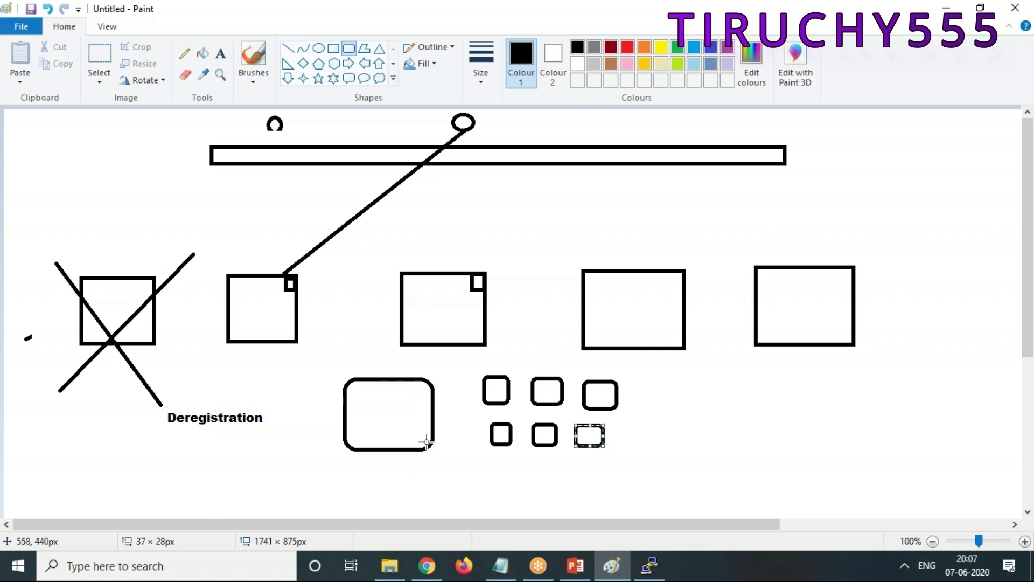
{"action": "mouse_move", "coordinate": [496, 462]}
{"action": "left_mouse_down"}
{"action": "mouse_move", "coordinate": [525, 495]}
{"action": "mouse_move", "coordinate": [561, 480]}
{"action": "mouse_move", "coordinate": [607, 488]}
{"action": "left_mouse_up"}
{"action": "mouse_move", "coordinate": [538, 565]}
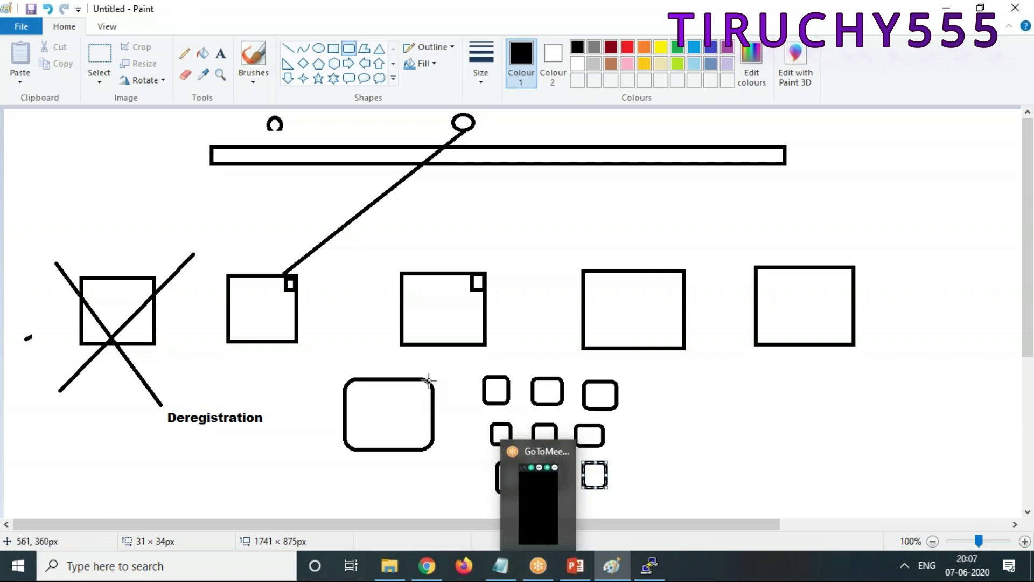
{"action": "left_click", "coordinate": [737, 438]}
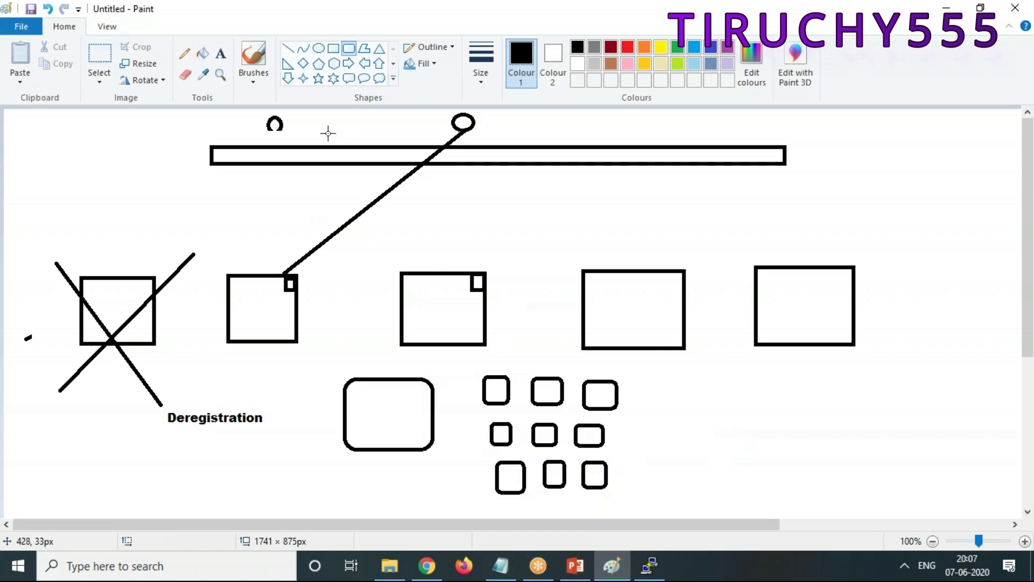
Step: Draw three short straight lines outward, one from the last small rounded rectangle in each row
{"action": "left_click", "coordinate": [288, 48]}
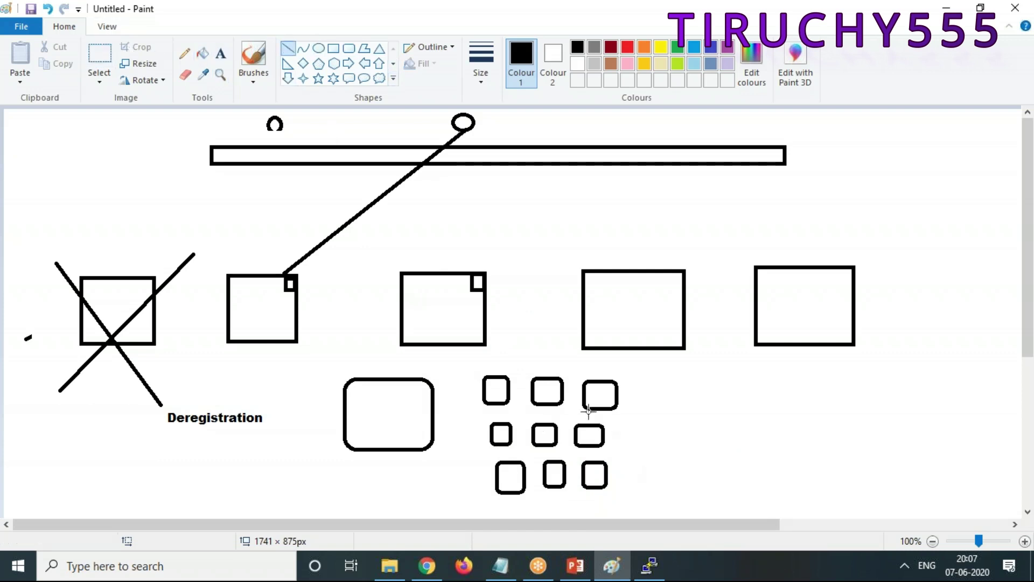
{"action": "left_click_drag", "start_coordinate": [618, 394], "coordinate": [676, 398]}
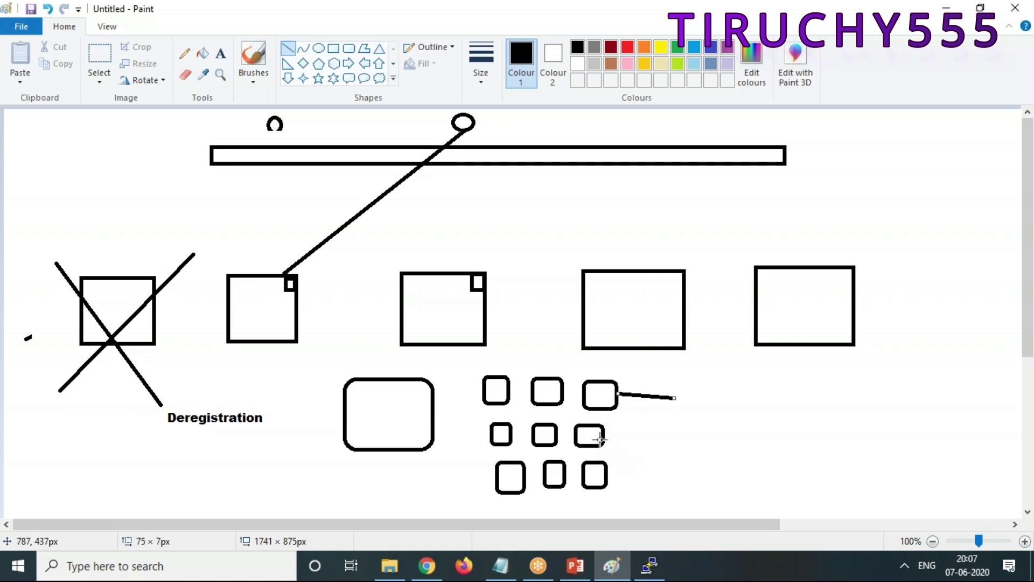
{"action": "left_click_drag", "start_coordinate": [604, 437], "coordinate": [678, 435]}
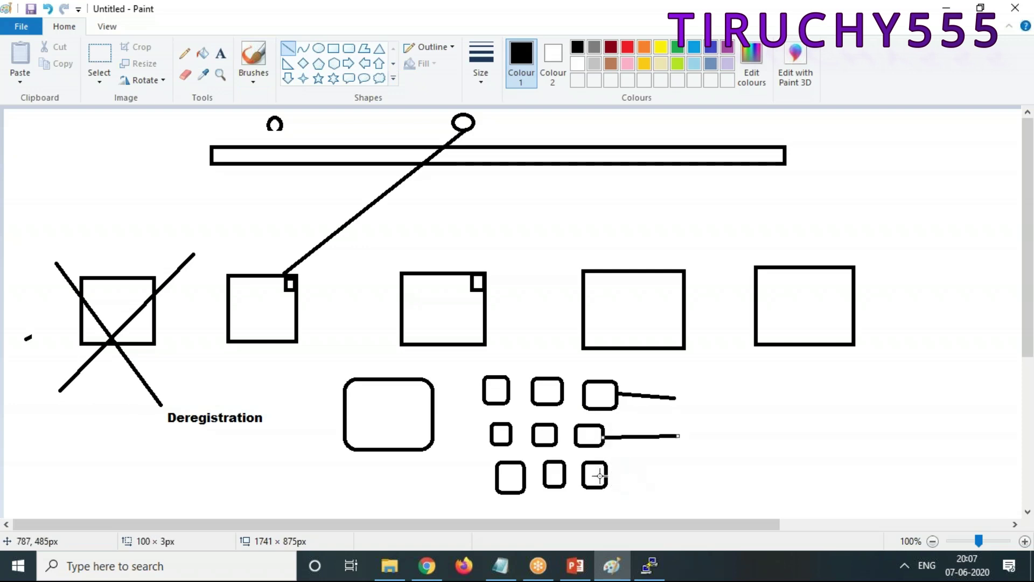
{"action": "left_click_drag", "start_coordinate": [607, 473], "coordinate": [660, 470]}
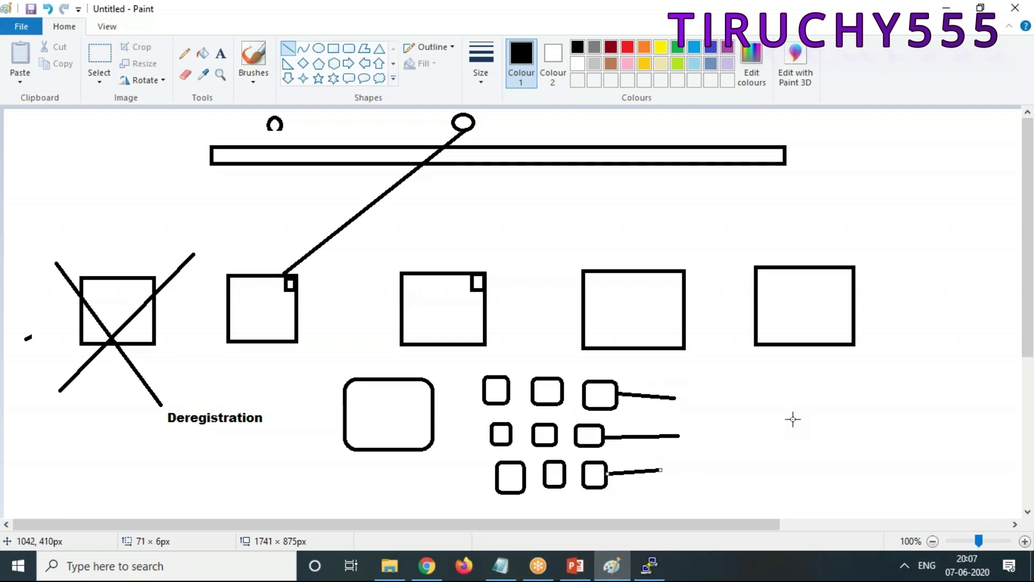
Step: Select the load balancer drawing above the rounded rectangles, including the bar and row of boxes, and delete it
{"action": "left_click", "coordinate": [100, 54]}
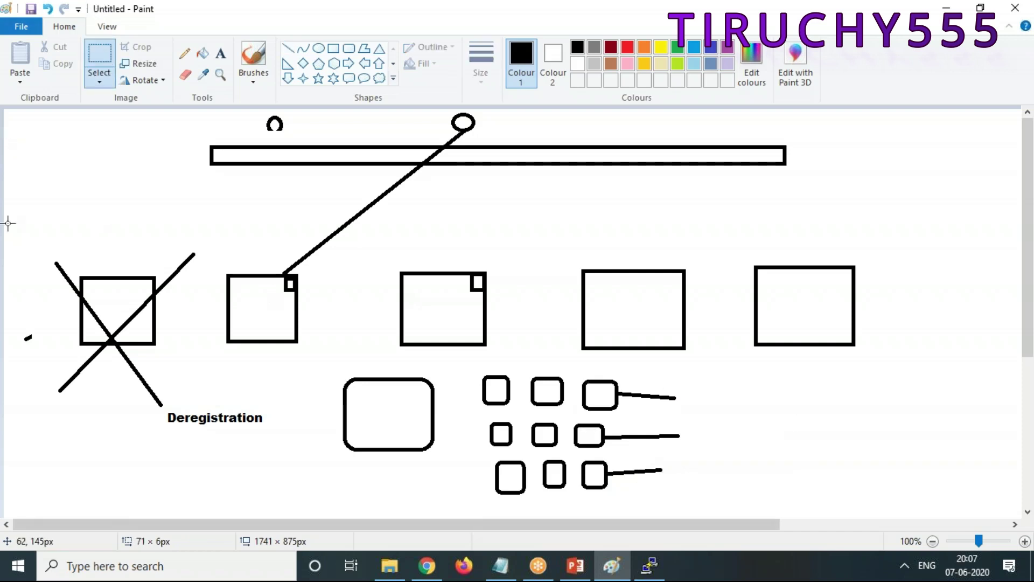
{"action": "mouse_move", "coordinate": [893, 366]}
{"action": "left_mouse_down"}
{"action": "mouse_move", "coordinate": [58, 272]}
{"action": "mouse_move", "coordinate": [10, 109]}
{"action": "left_mouse_up"}
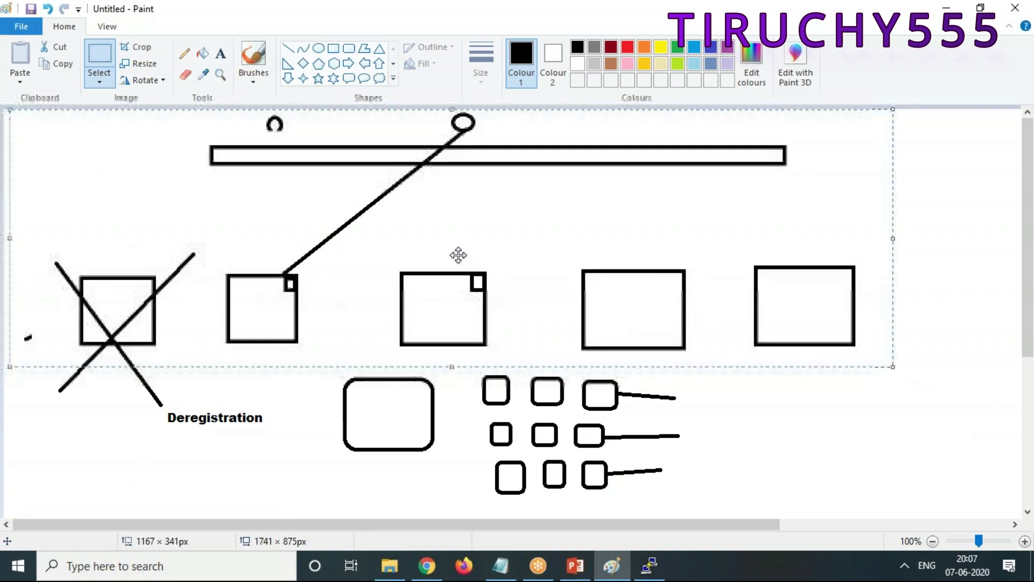
{"action": "left_click_drag", "start_coordinate": [786, 307], "coordinate": [795, 185]}
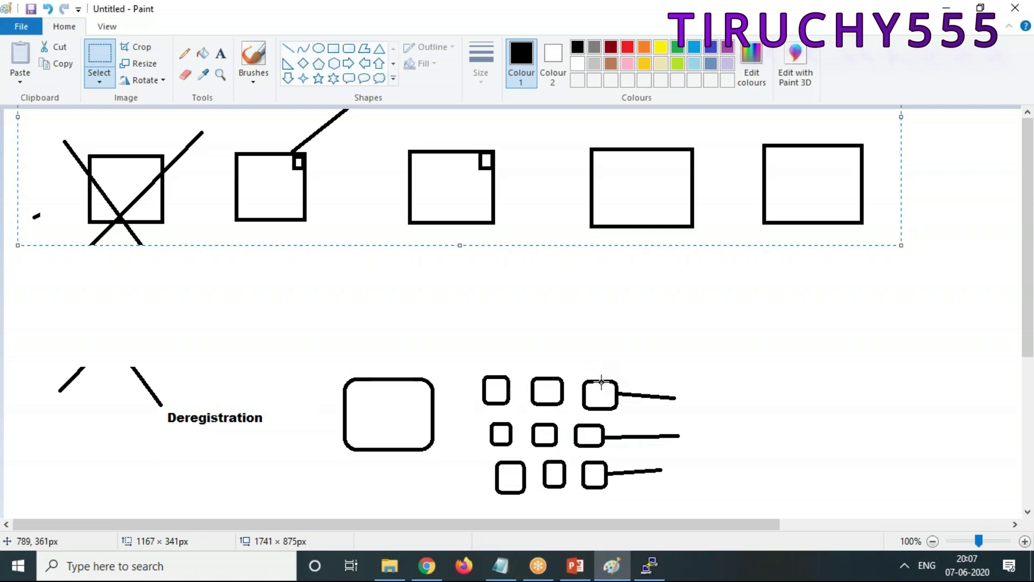
{"action": "key", "text": "Delete"}
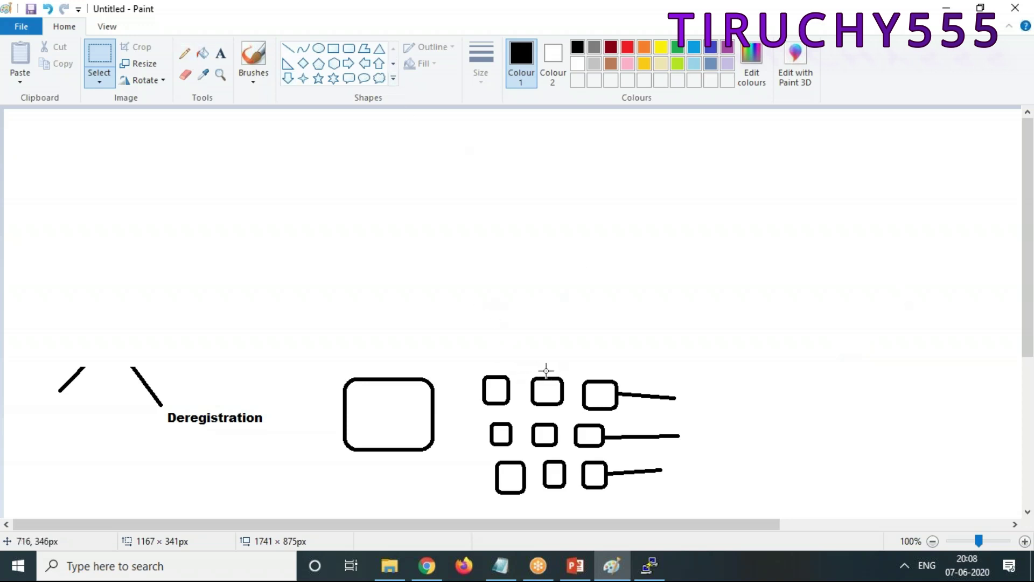
Step: Draw three slanted straight lines upward, one from each small rounded rectangle in the top row, each longer than the one before
{"action": "left_click", "coordinate": [287, 48]}
{"action": "left_click_drag", "start_coordinate": [497, 372], "coordinate": [509, 308]}
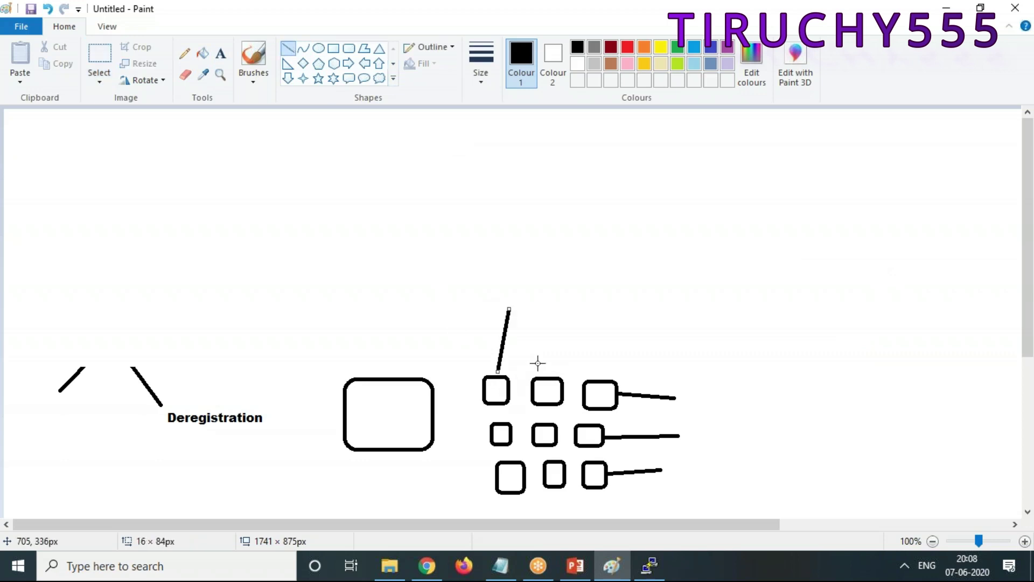
{"action": "left_click_drag", "start_coordinate": [540, 367], "coordinate": [568, 277]}
{"action": "left_click_drag", "start_coordinate": [602, 376], "coordinate": [633, 259]}
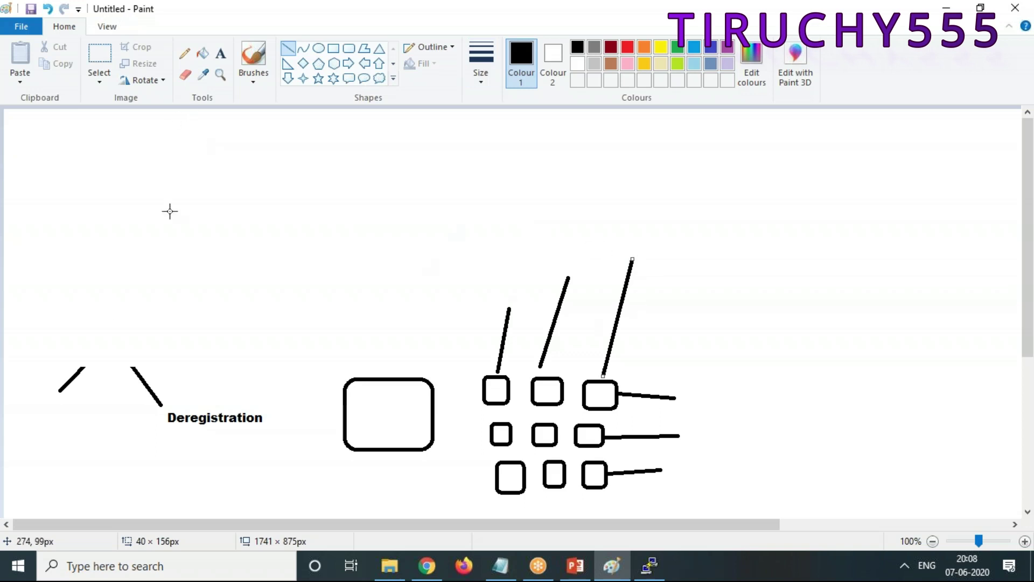
{"action": "left_click", "coordinate": [100, 55]}
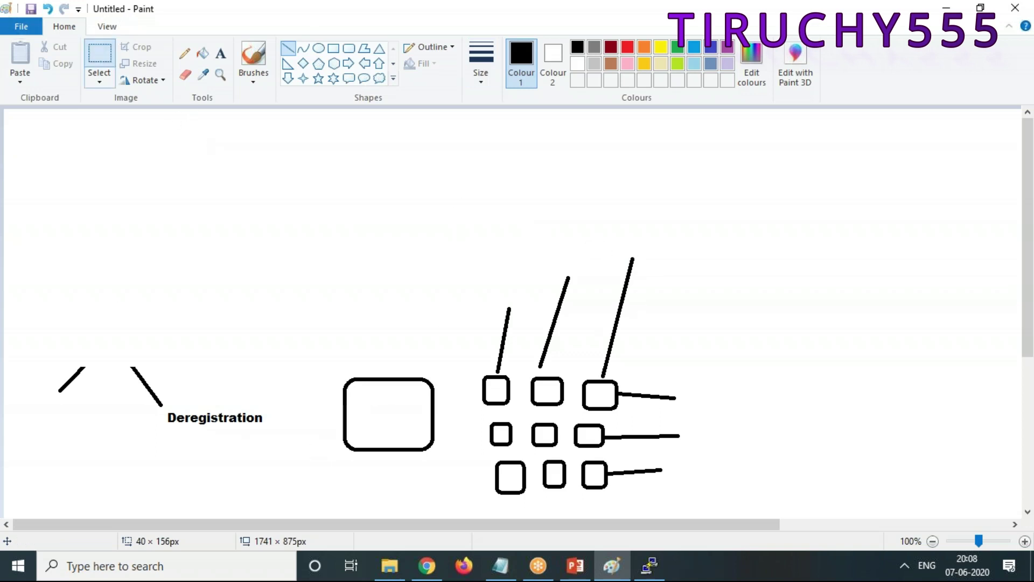
{"action": "left_click", "coordinate": [333, 48]}
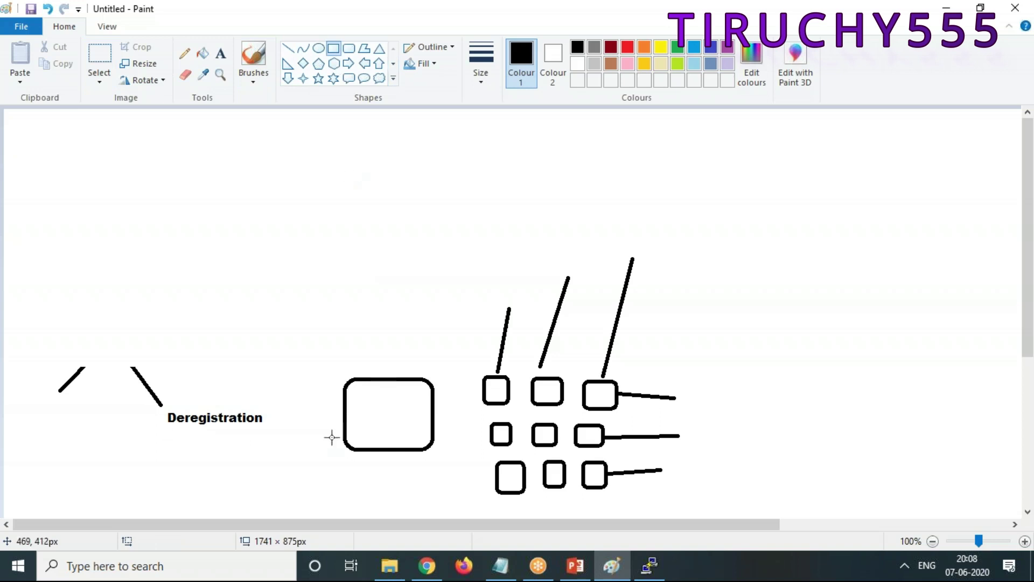
{"action": "left_click_drag", "start_coordinate": [32, 294], "coordinate": [67, 374]}
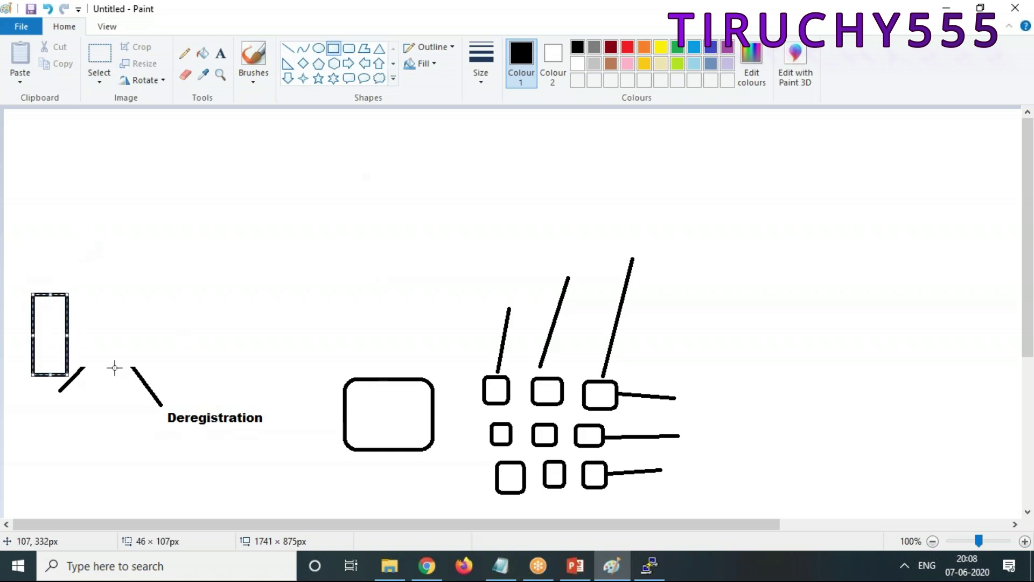
{"action": "key", "text": "ctrl+z"}
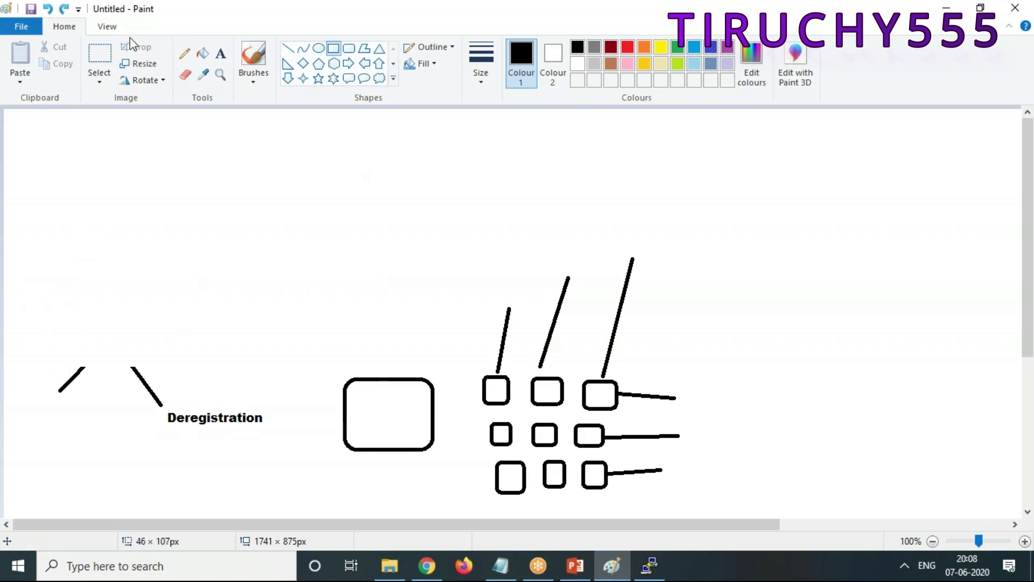
{"action": "left_click", "coordinate": [100, 54]}
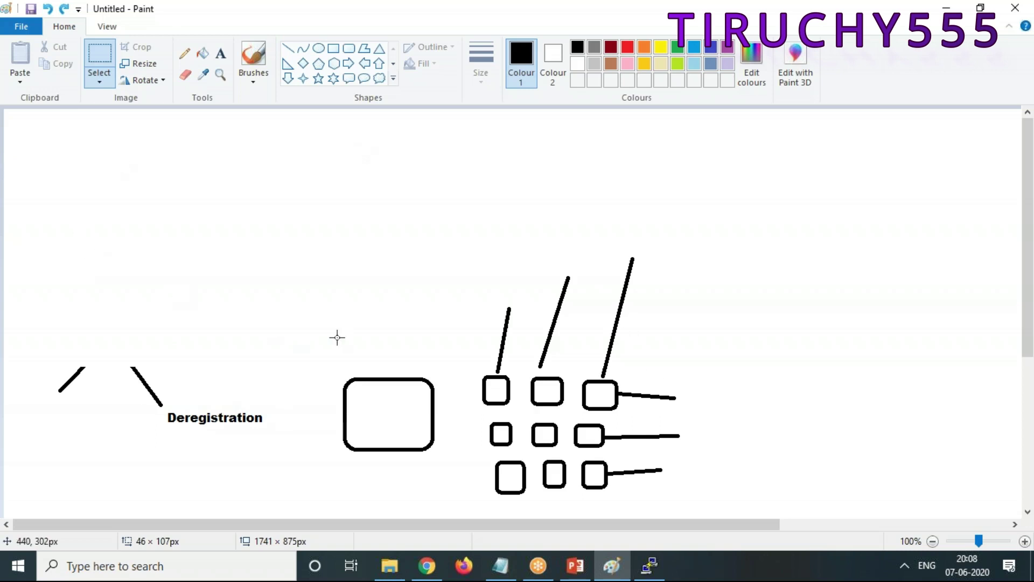
Step: Draw a row of five small rectangles in the empty area above the "Deregistration" label and the large rounded rectangle
{"action": "left_click", "coordinate": [334, 49]}
{"action": "left_click_drag", "start_coordinate": [94, 251], "coordinate": [163, 286]}
{"action": "left_click_drag", "start_coordinate": [203, 245], "coordinate": [266, 285]}
{"action": "left_click_drag", "start_coordinate": [312, 245], "coordinate": [363, 282]}
{"action": "mouse_move", "coordinate": [397, 237]}
{"action": "left_mouse_down"}
{"action": "mouse_move", "coordinate": [414, 267]}
{"action": "mouse_move", "coordinate": [453, 285]}
{"action": "mouse_move", "coordinate": [447, 279]}
{"action": "left_mouse_up"}
{"action": "left_click_drag", "start_coordinate": [484, 233], "coordinate": [535, 272]}
{"action": "left_click", "coordinate": [190, 127]}
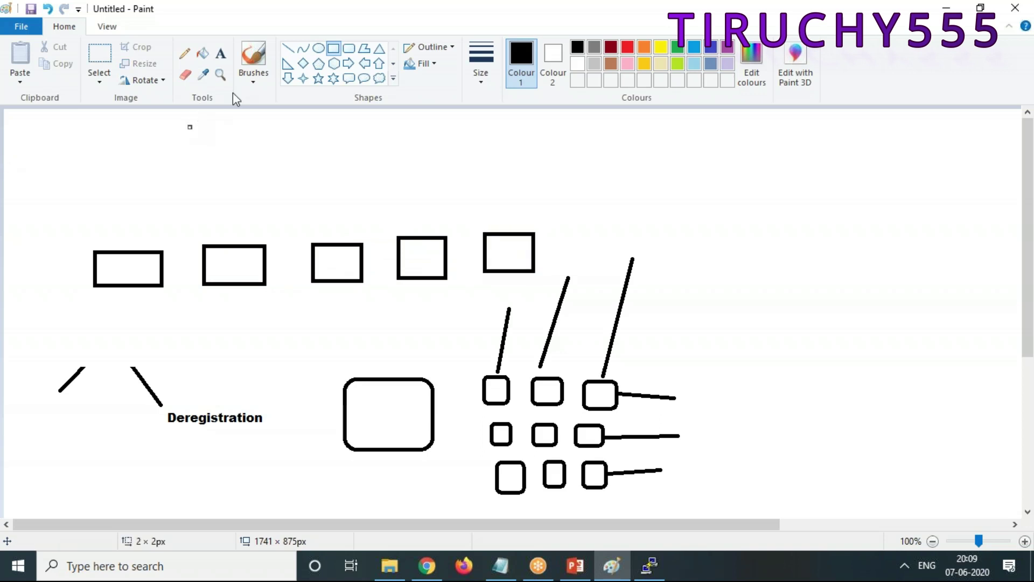
Step: Add the text "abcd.com" above the row of five rectangles and draw a thin bar about 309 × 14 px beneath it
{"action": "left_click", "coordinate": [218, 53]}
{"action": "left_click", "coordinate": [216, 129]}
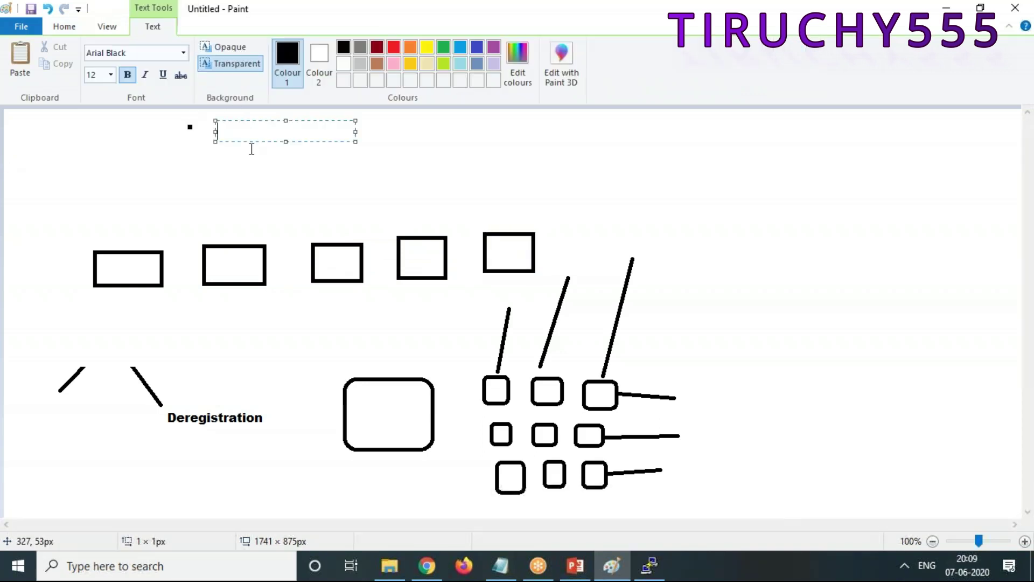
{"action": "type", "text": "abcd.com"}
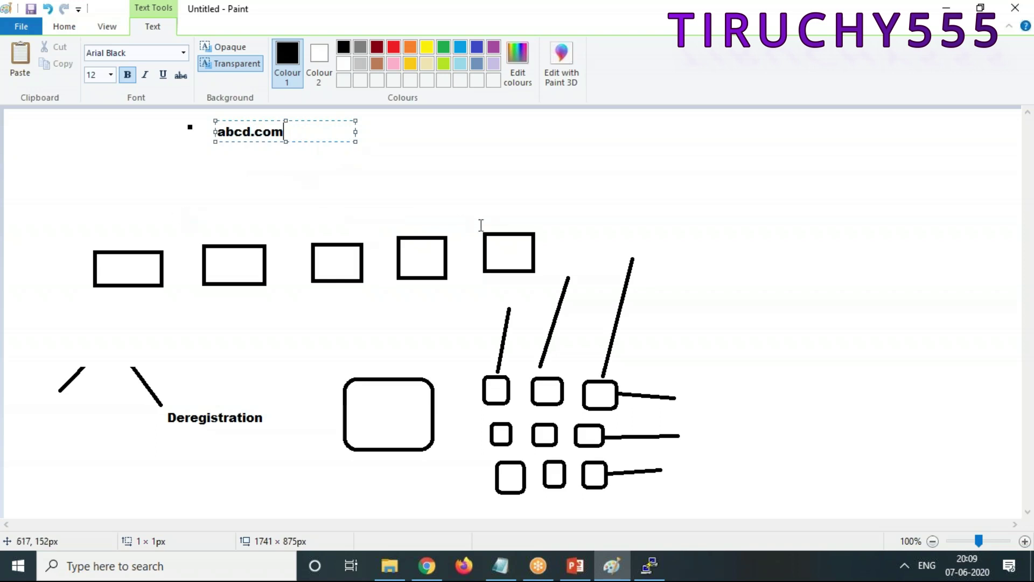
{"action": "left_click", "coordinate": [76, 27]}
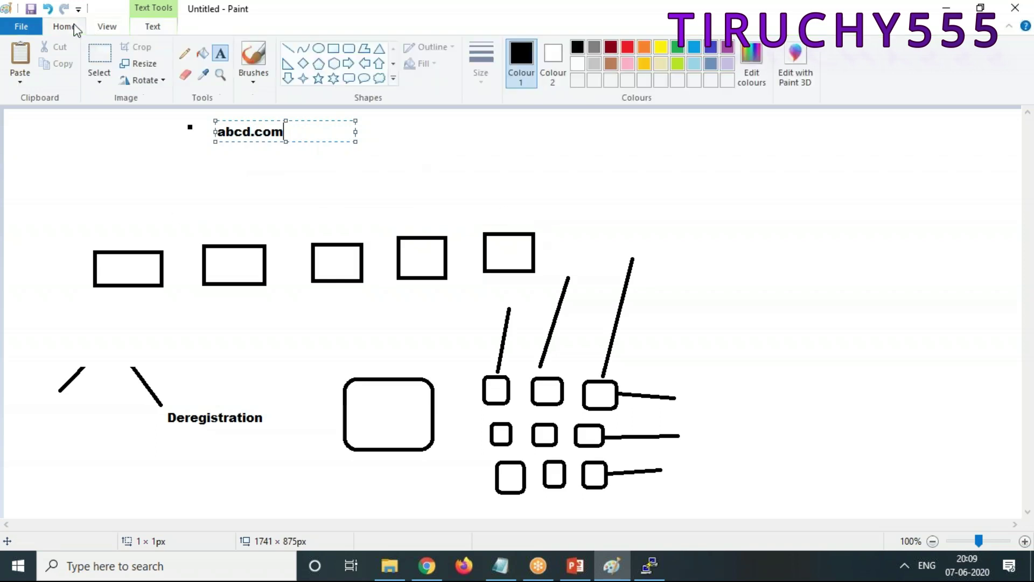
{"action": "left_click", "coordinate": [334, 49]}
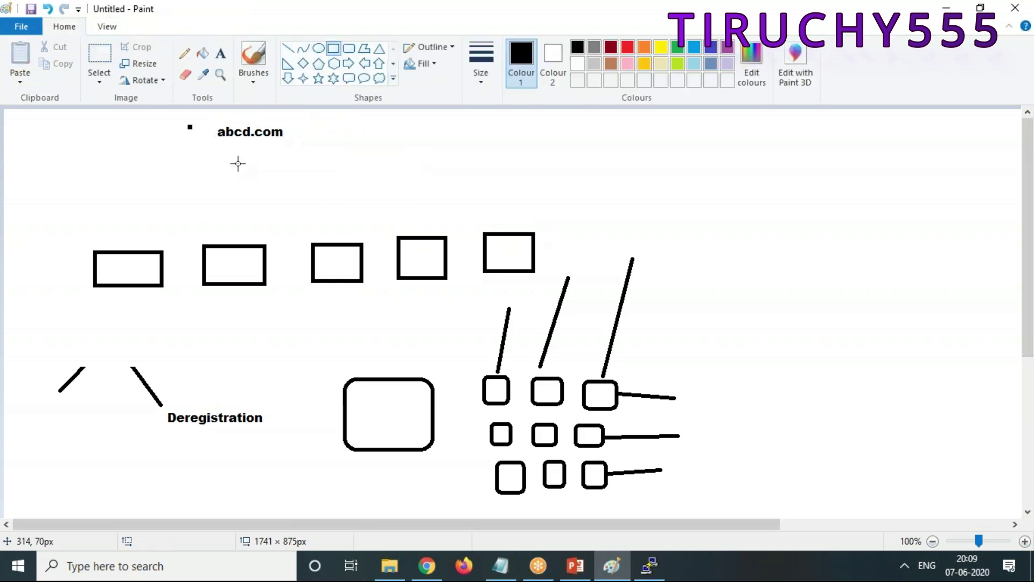
{"action": "left_click_drag", "start_coordinate": [232, 162], "coordinate": [466, 172]}
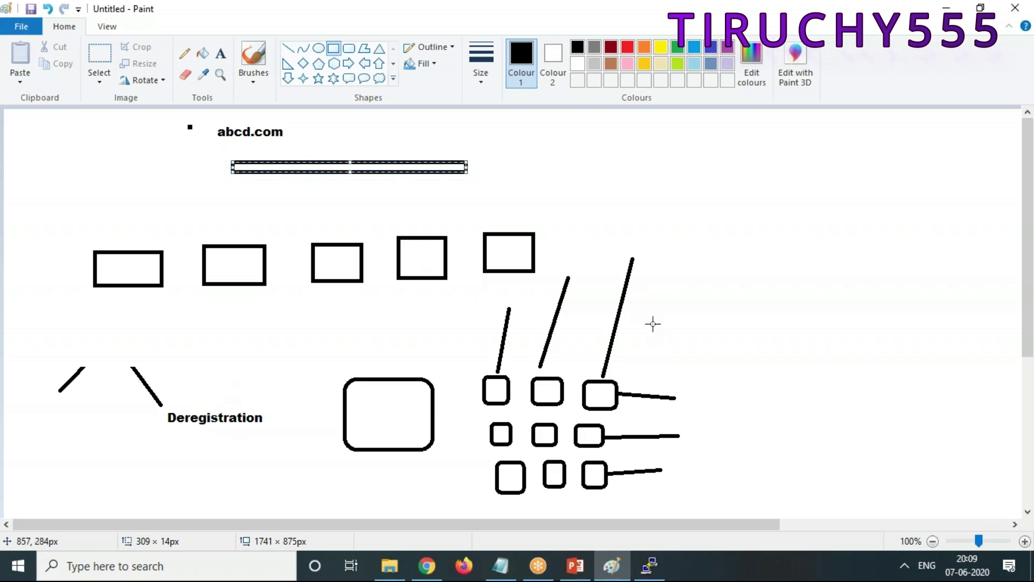
{"action": "left_click", "coordinate": [100, 59]}
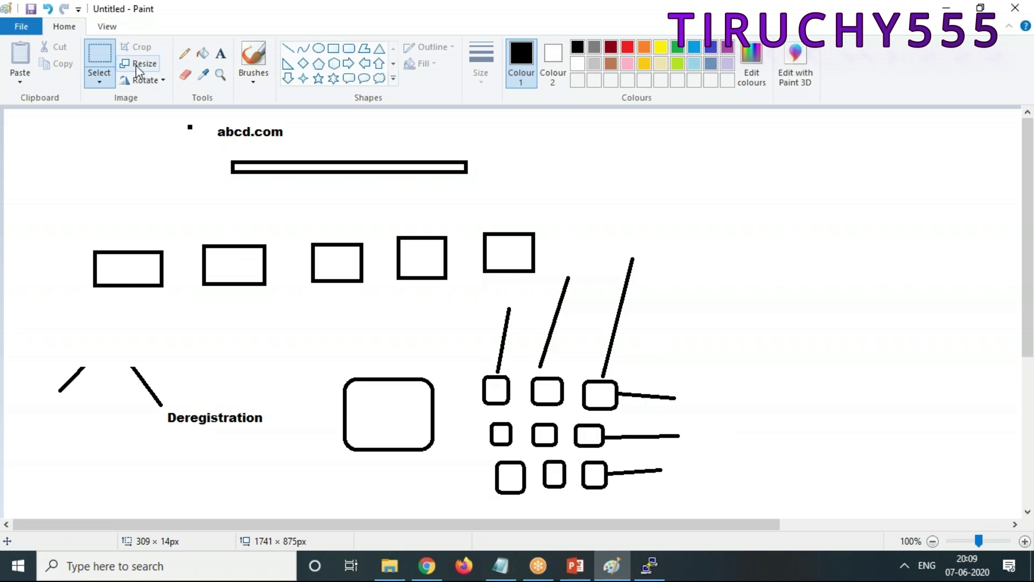
Step: Start a text box beside the thin bar, above the upward lines, with the address "abcd.com/aboutms"
{"action": "left_click", "coordinate": [222, 54]}
{"action": "left_click", "coordinate": [616, 150]}
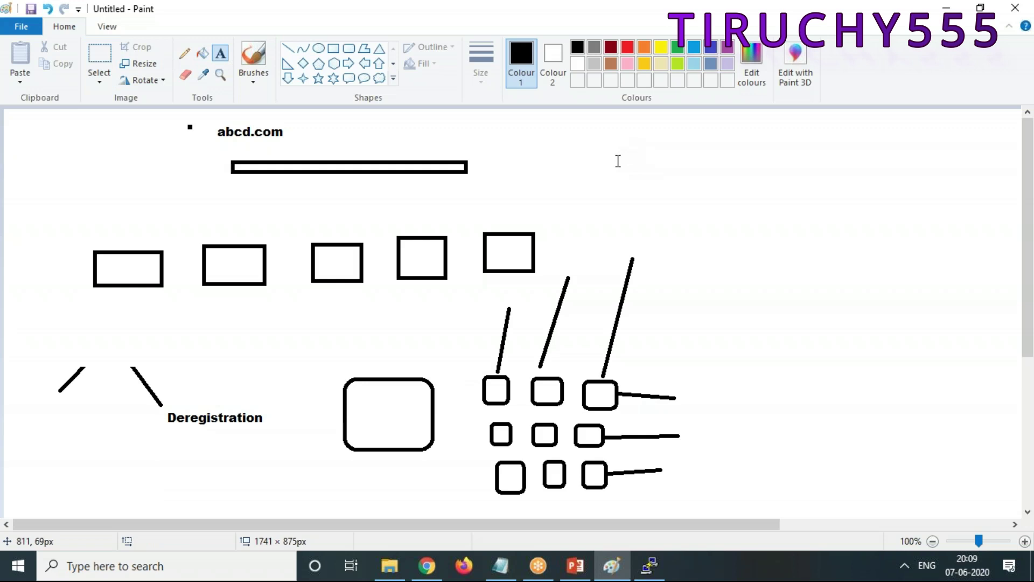
{"action": "type", "text": "abc"}
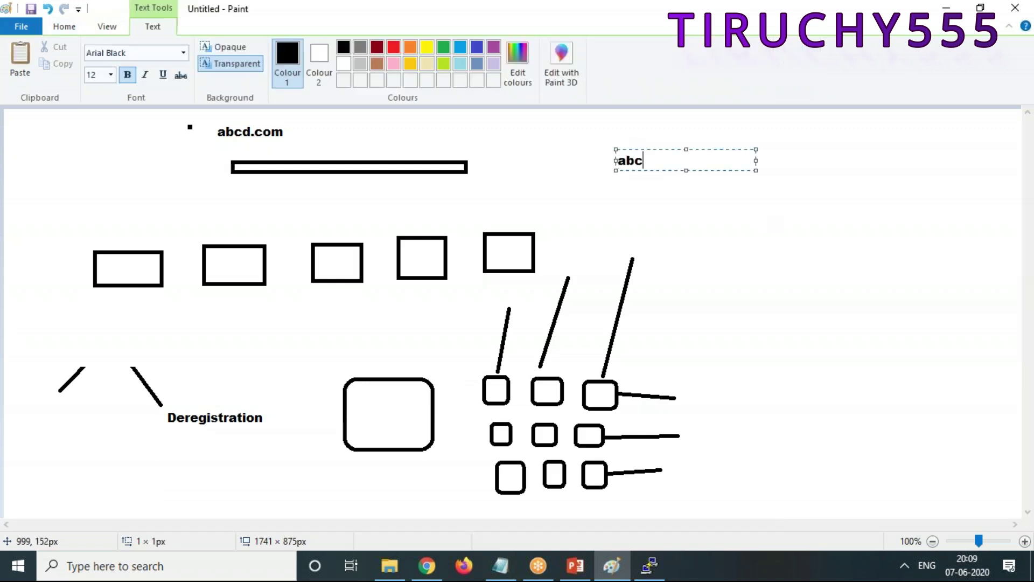
{"action": "type", "text": "d.com/micr"}
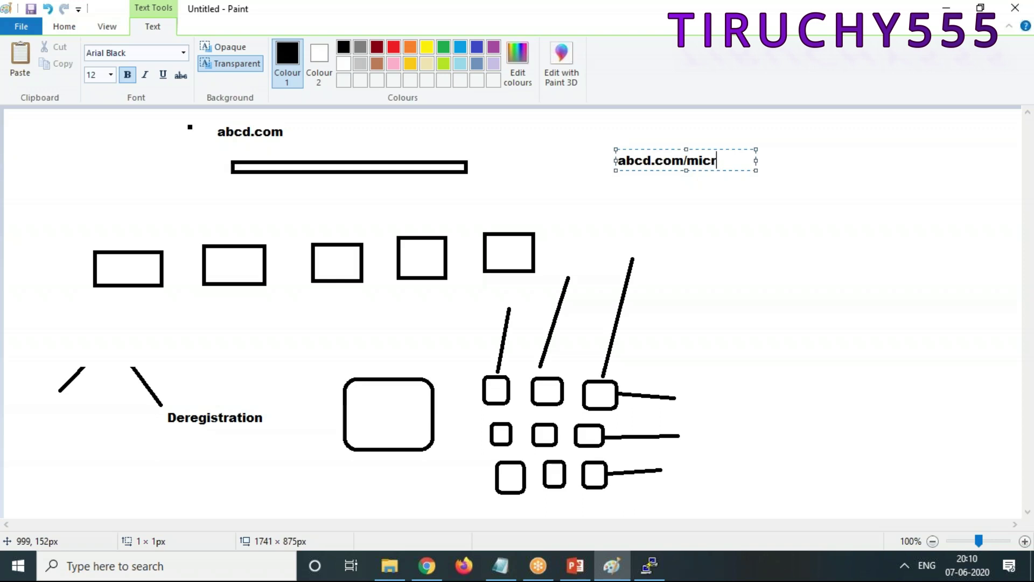
{"action": "type", "text": "oservice"}
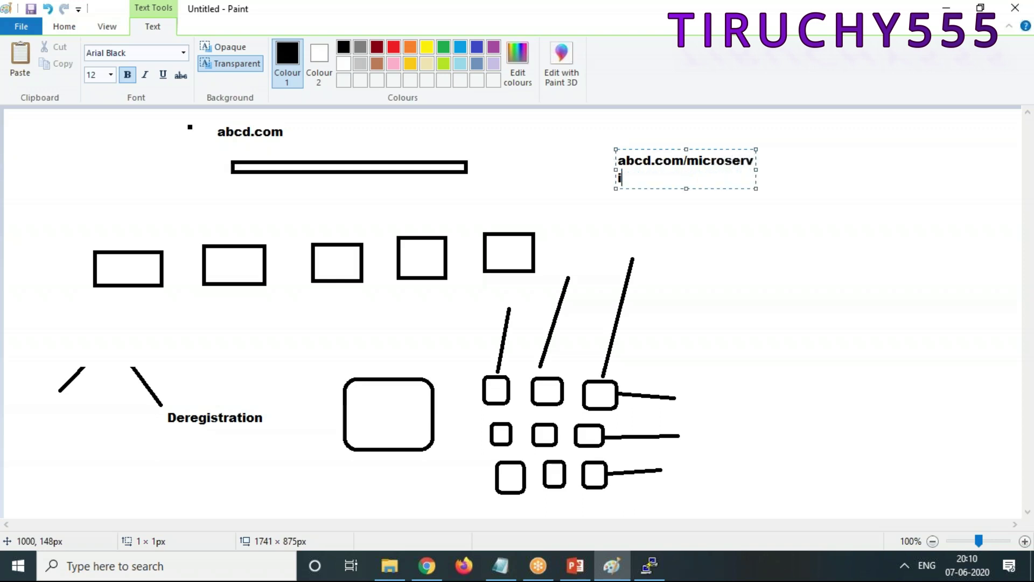
{"action": "key", "text": "BackSpace"}
{"action": "key", "text": "BackSpace"}
{"action": "key", "text": "BackSpace"}
{"action": "key", "text": "BackSpace"}
{"action": "key", "text": "BackSpace"}
{"action": "key", "text": "BackSpace"}
{"action": "key", "text": "BackSpace"}
{"action": "key", "text": "BackSpace"}
{"action": "key", "text": "BackSpace"}
{"action": "type", "text": "about"}
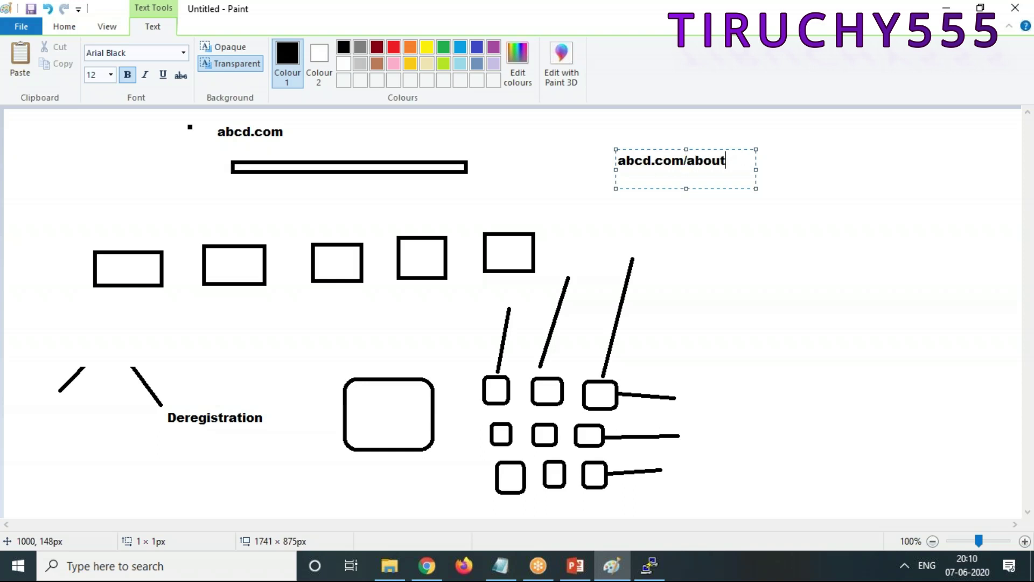
{"action": "type", "text": "ms"}
Step: Add a second line "abcd.com/productms" and widen the text box so the address fits on one line
{"action": "key", "text": "Return"}
{"action": "type", "text": "abc"}
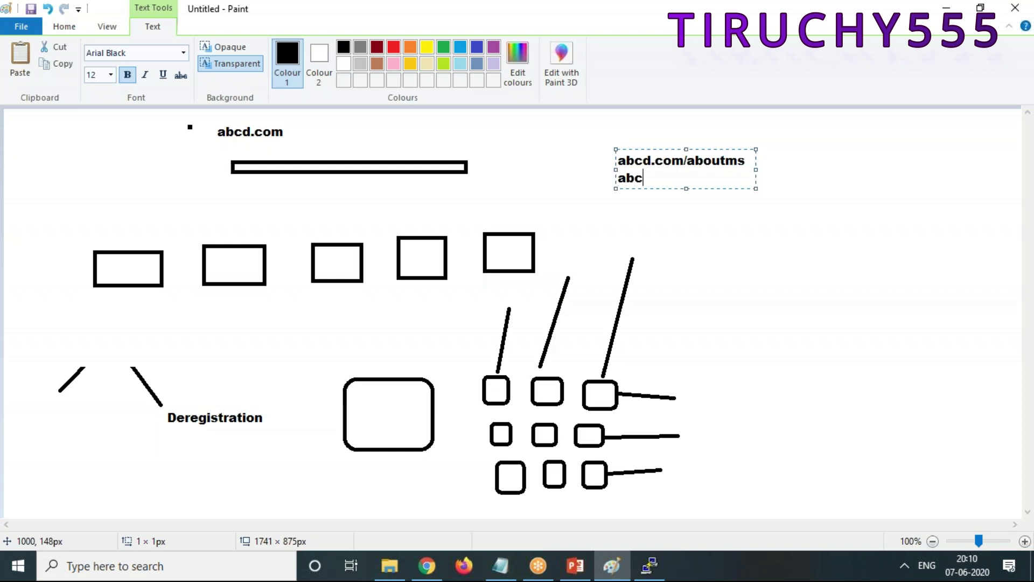
{"action": "type", "text": "d.com/productms"}
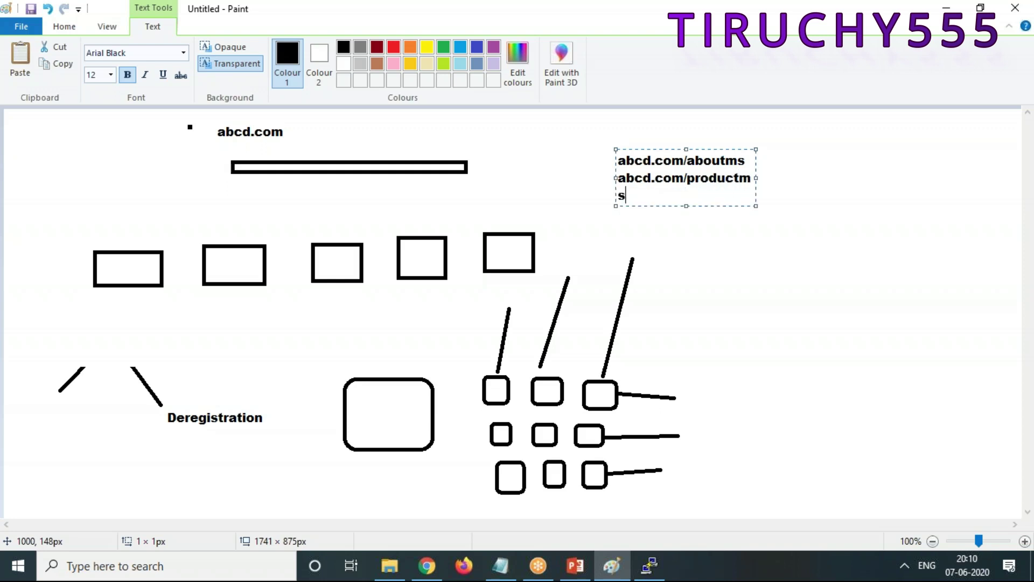
{"action": "left_click_drag", "start_coordinate": [756, 178], "coordinate": [806, 179]}
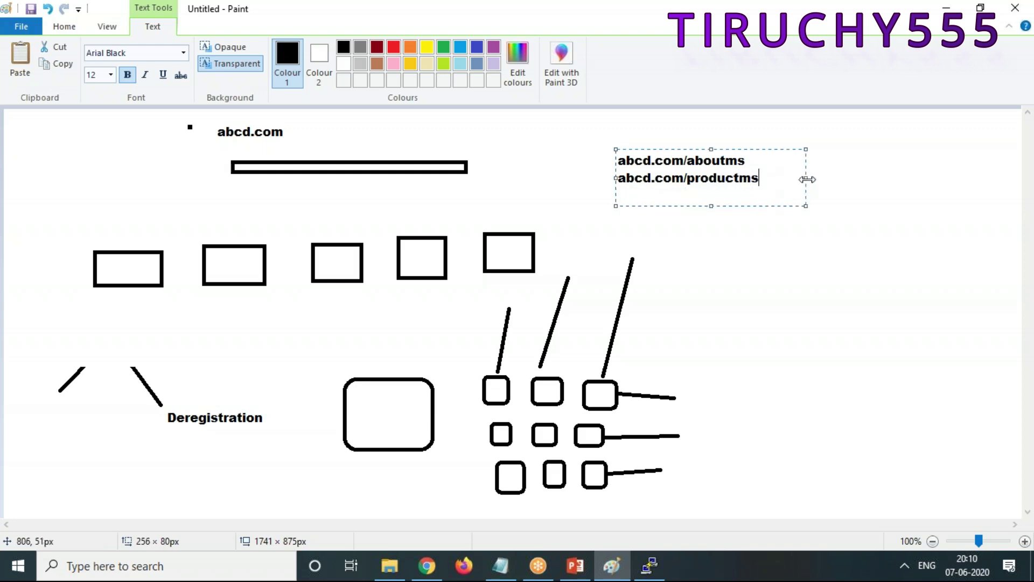
{"action": "left_click", "coordinate": [774, 233]}
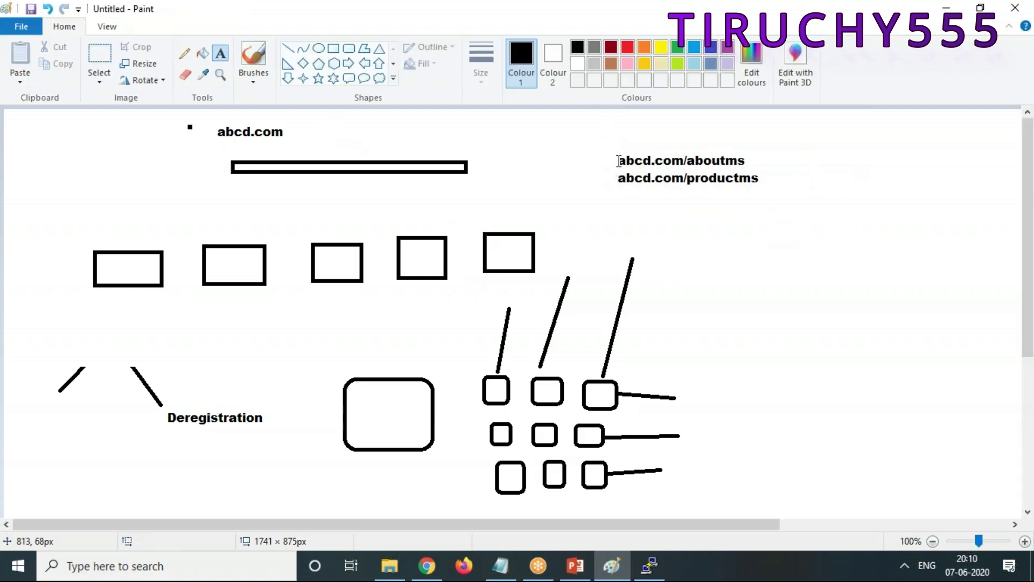
{"action": "left_click_drag", "start_coordinate": [617, 150], "coordinate": [756, 170]}
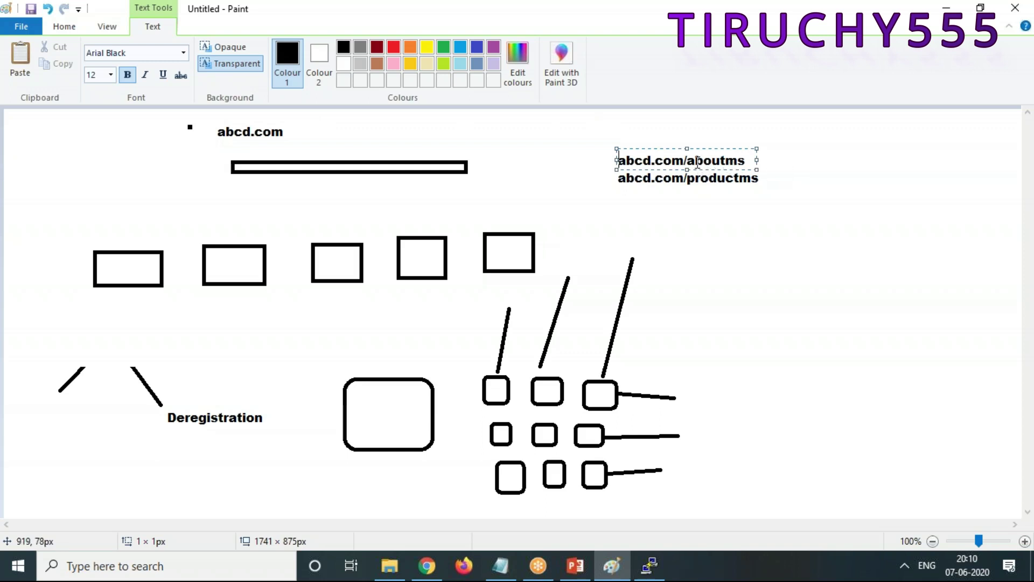
{"action": "key", "text": "shift+Right"}
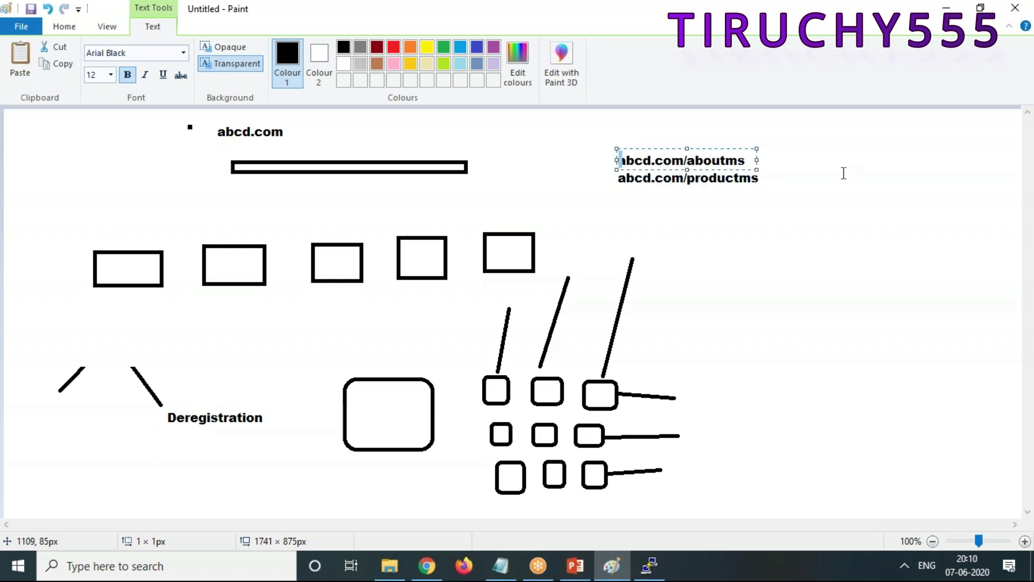
{"action": "left_click", "coordinate": [620, 195]}
{"action": "left_click", "coordinate": [621, 195]}
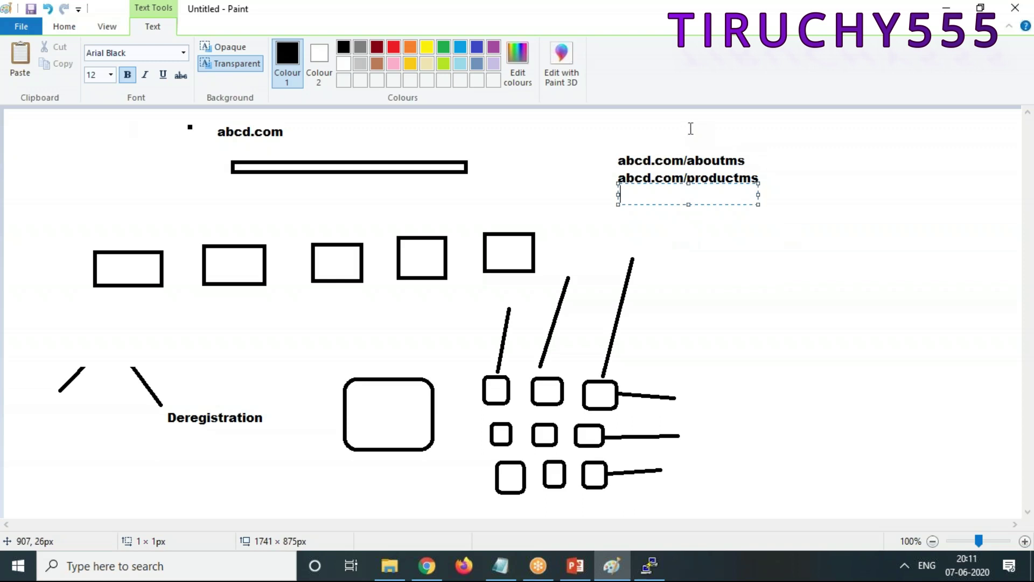
Step: Switch to the Notepad notes, read the Microservices section, and minimise the window
{"action": "left_click", "coordinate": [500, 565]}
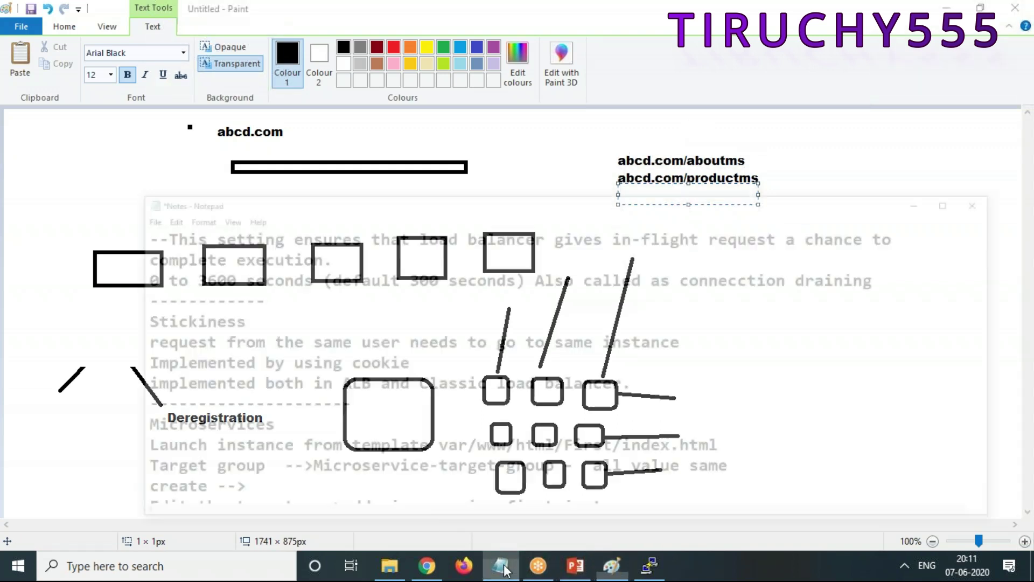
{"action": "scroll", "coordinate": [157, 409], "scroll_direction": "down", "scroll_amount": 4}
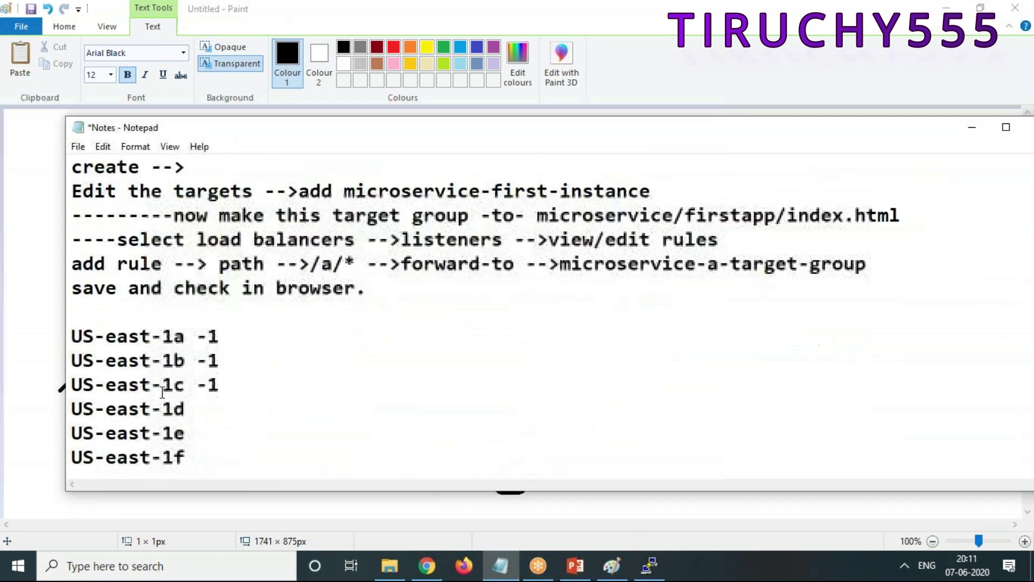
{"action": "scroll", "coordinate": [591, 278], "scroll_direction": "up", "scroll_amount": 1}
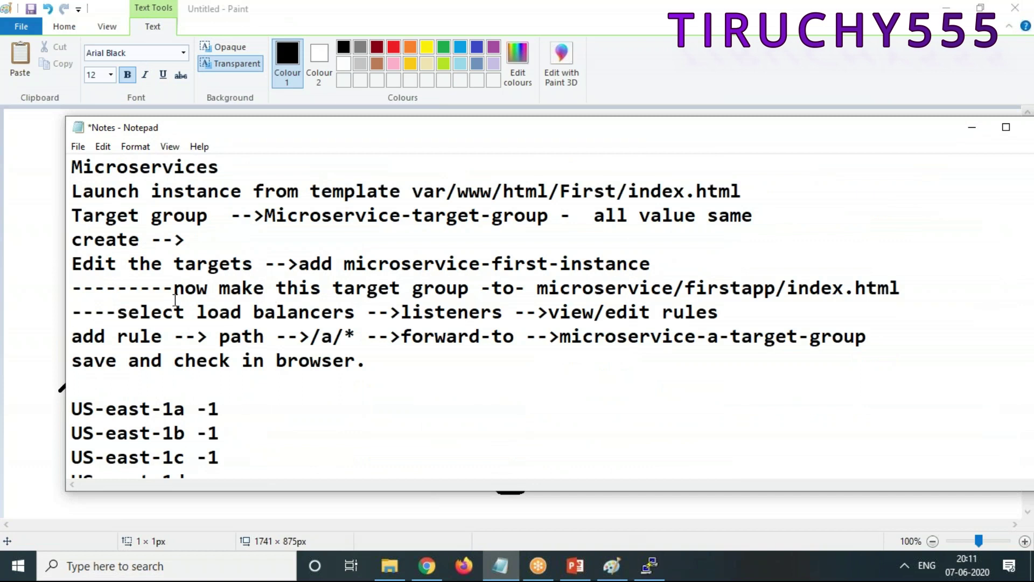
{"action": "scroll", "coordinate": [175, 300], "scroll_direction": "up", "scroll_amount": 1}
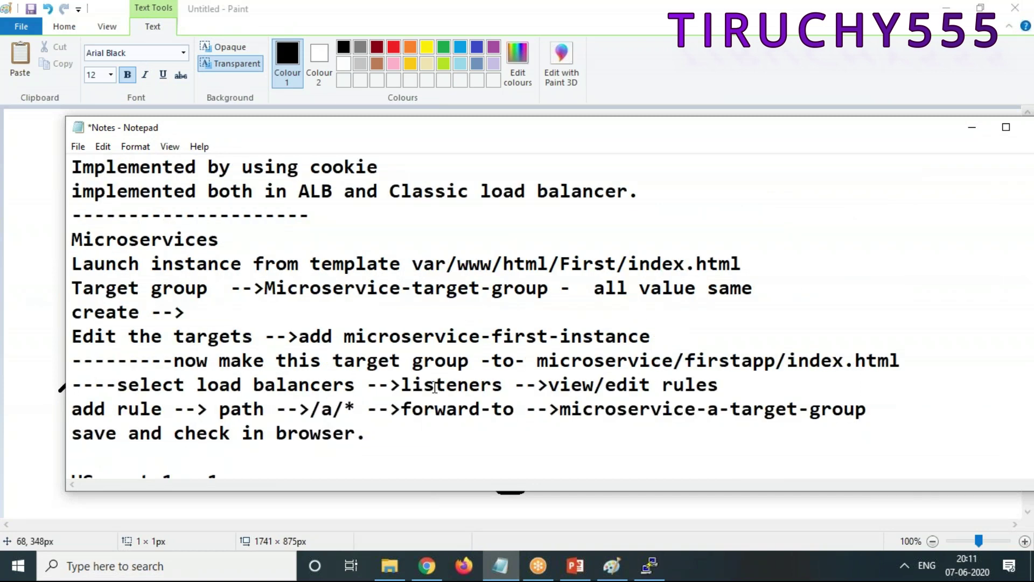
{"action": "left_click", "coordinate": [971, 128]}
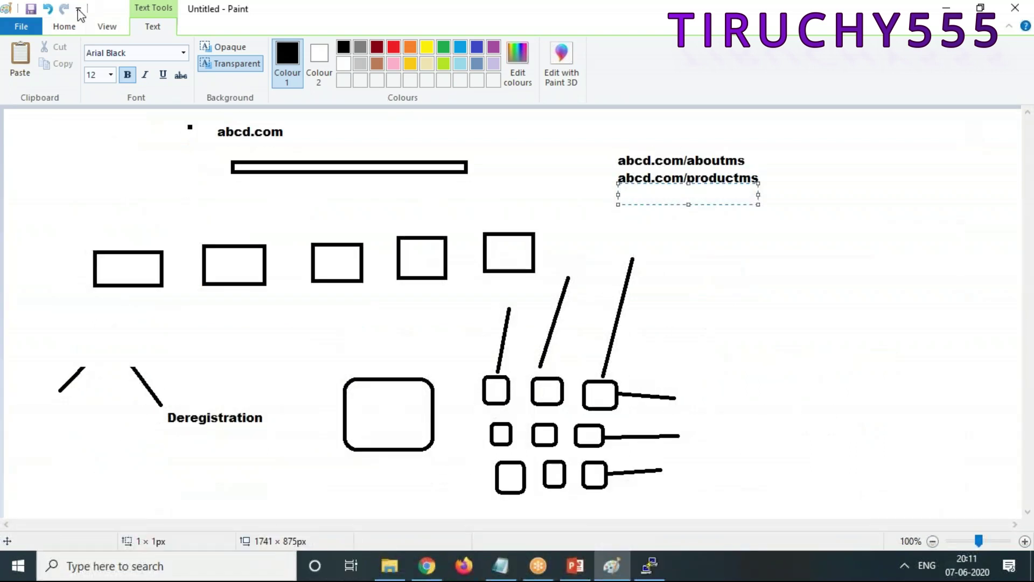
Step: Bring up the Notepad notes over the Paint diagram, reread the Microservices section, and minimise them
{"action": "left_click", "coordinate": [62, 28]}
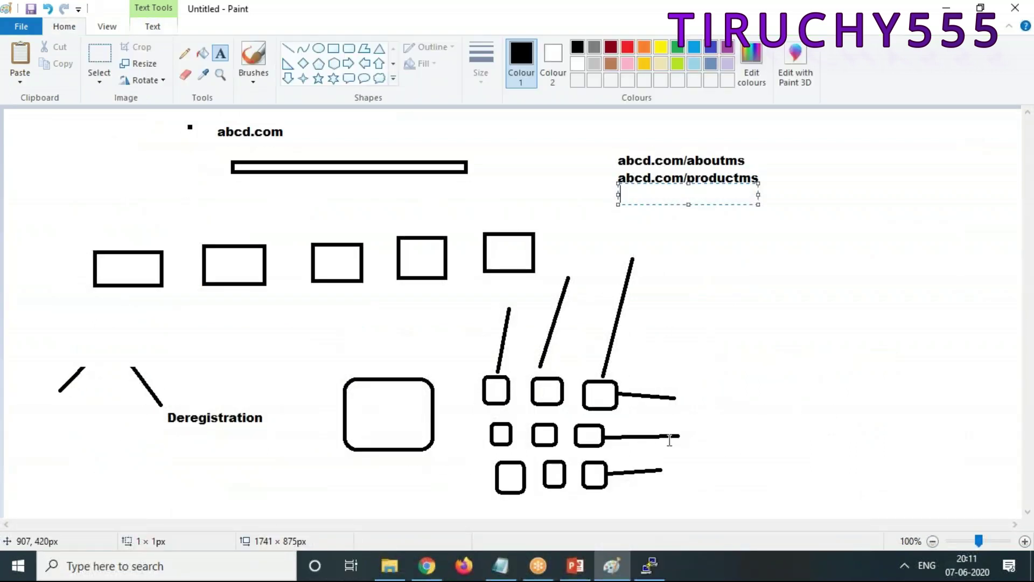
{"action": "left_click", "coordinate": [500, 566]}
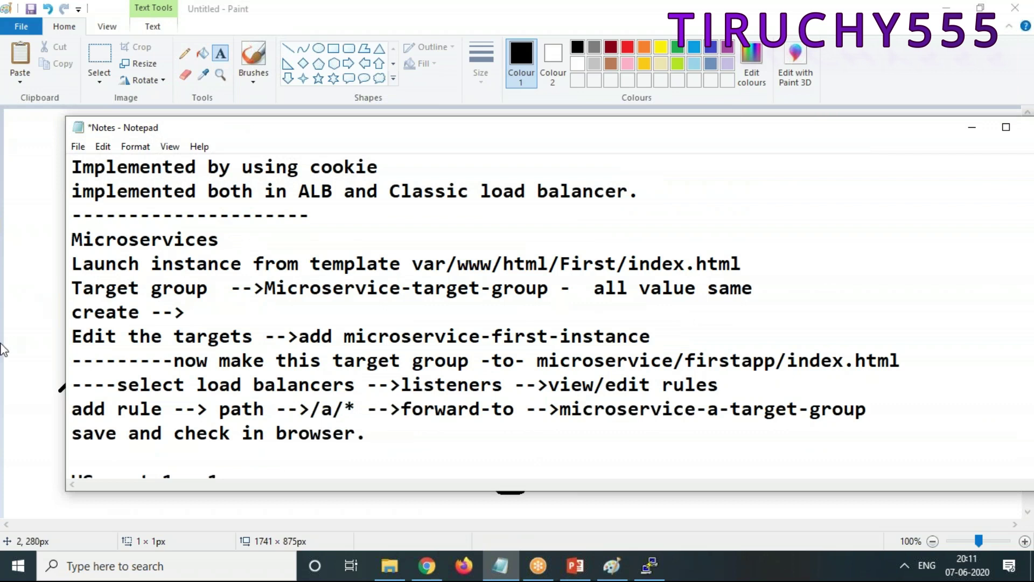
{"action": "left_click", "coordinate": [967, 130]}
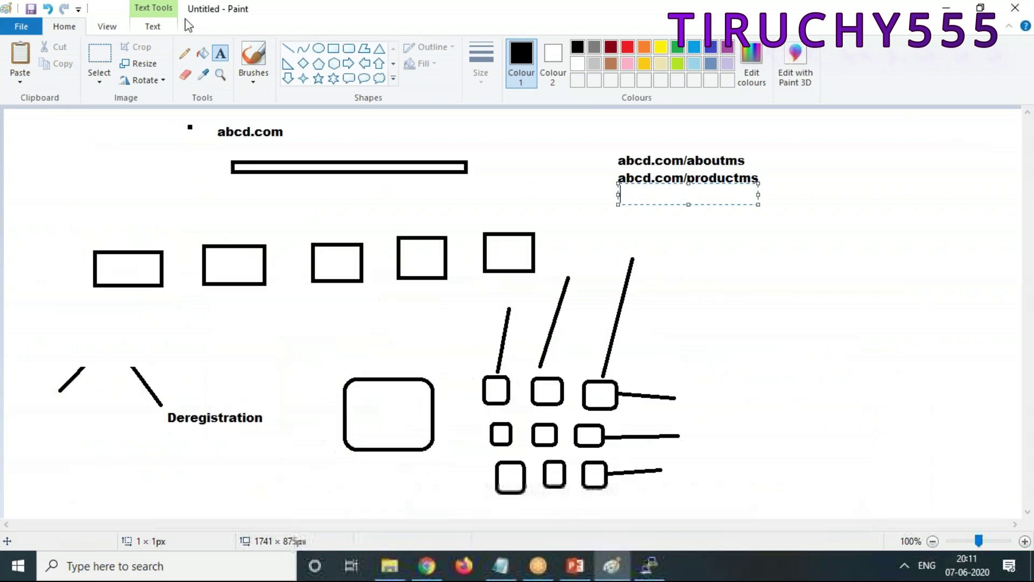
Step: Switch to the EC2 console in Chrome, close the Edit attributes dialog without saving, and open the running instances list
{"action": "left_click", "coordinate": [427, 566]}
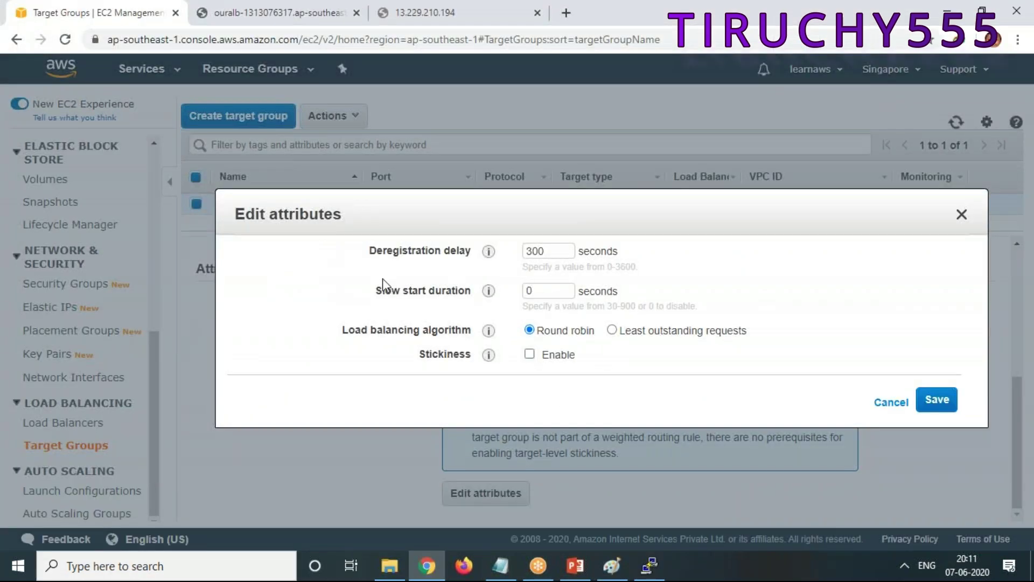
{"action": "left_click", "coordinate": [962, 214]}
{"action": "scroll", "coordinate": [54, 215], "scroll_direction": "up", "scroll_amount": 1}
{"action": "scroll", "coordinate": [88, 253], "scroll_direction": "up", "scroll_amount": 10}
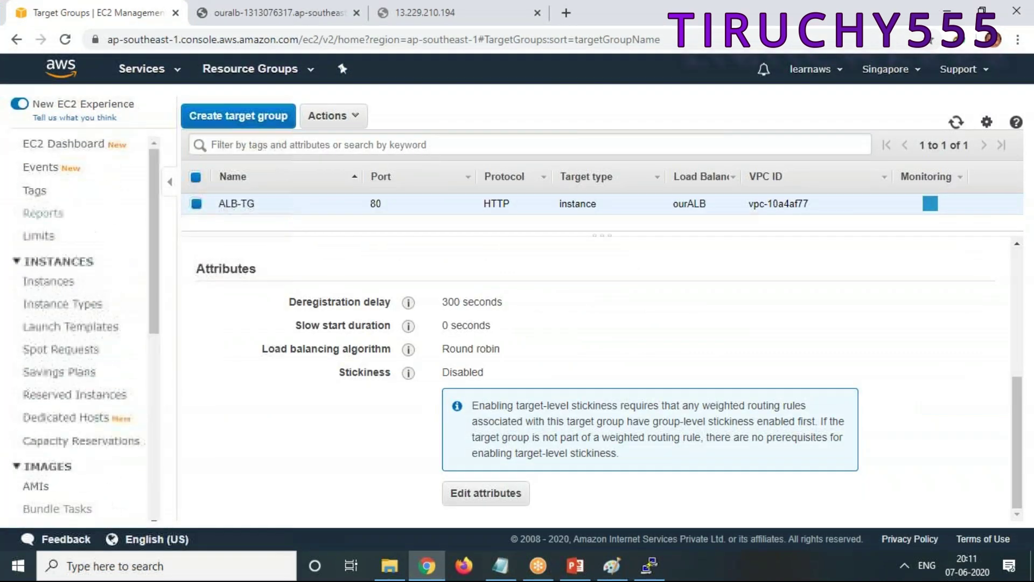
{"action": "left_click", "coordinate": [89, 141]}
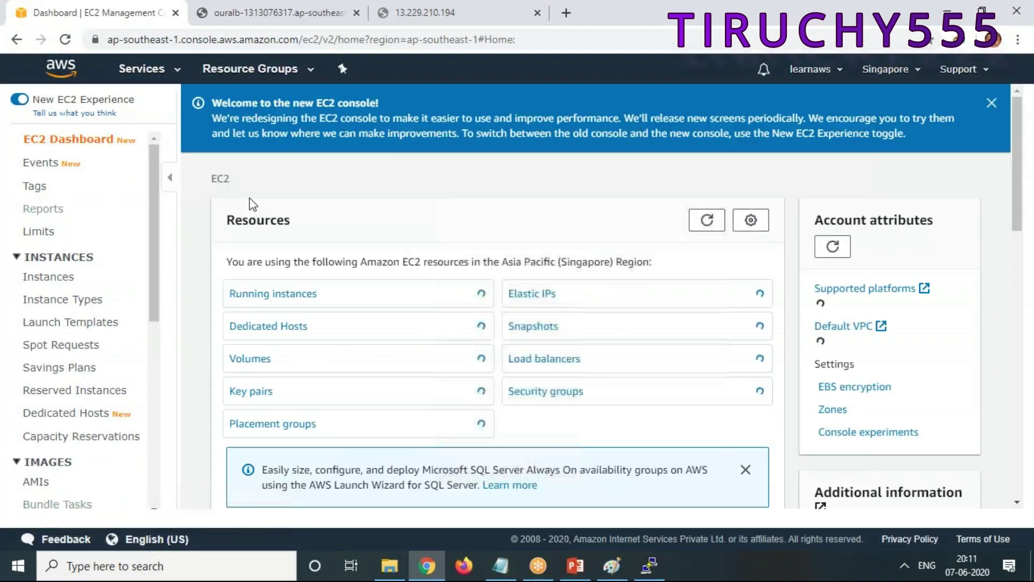
{"action": "left_click", "coordinate": [289, 299]}
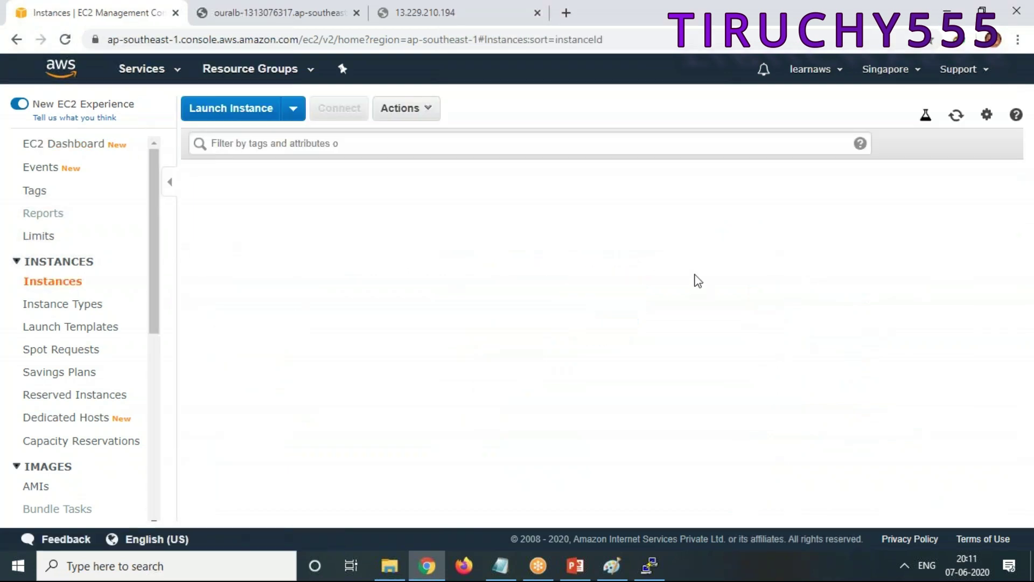
{"action": "scroll", "coordinate": [30, 385], "scroll_direction": "down", "scroll_amount": 7}
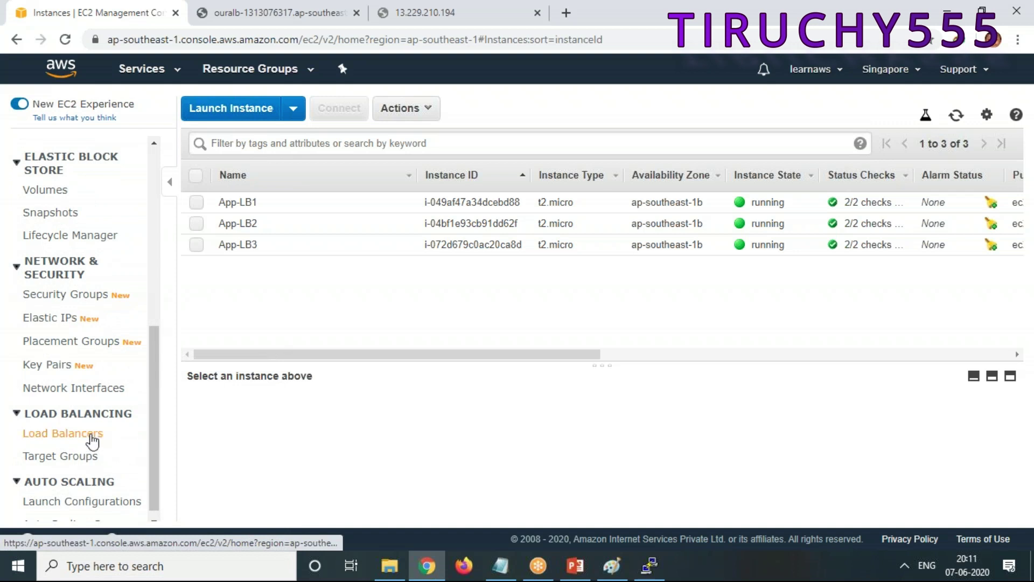
{"action": "left_click", "coordinate": [92, 441]}
{"action": "left_click", "coordinate": [196, 204]}
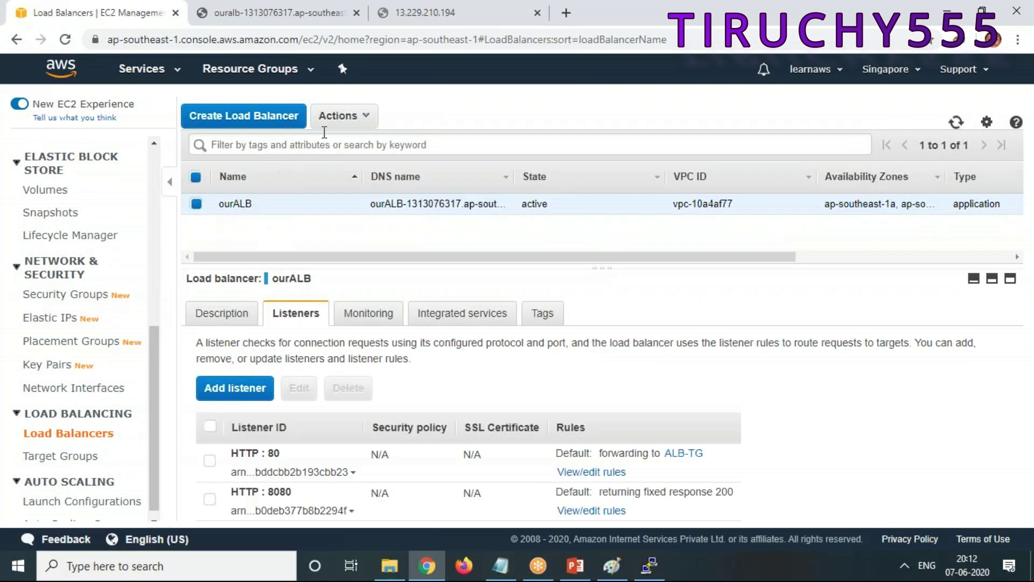
{"action": "left_click", "coordinate": [340, 119]}
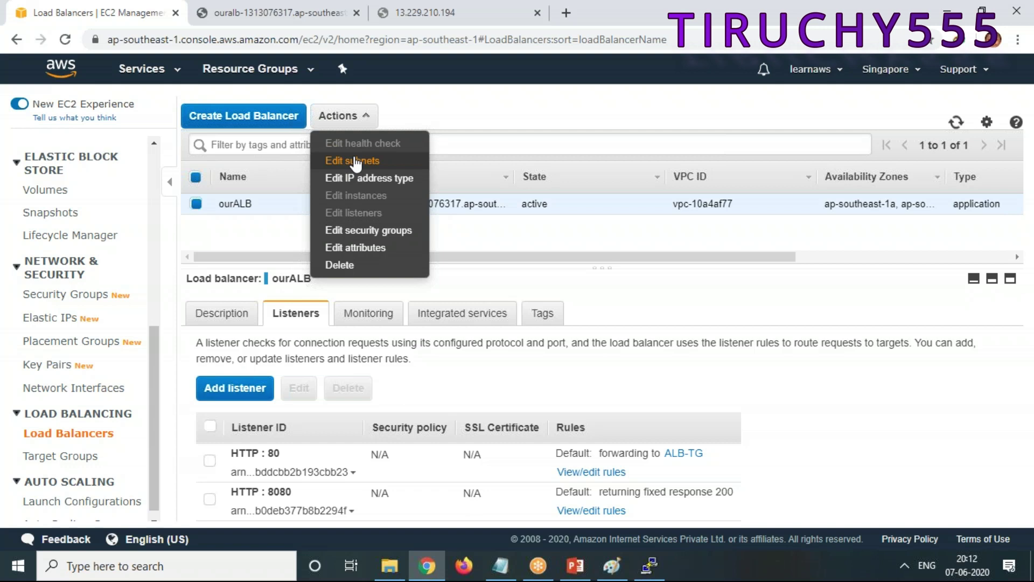
{"action": "left_click", "coordinate": [339, 265]}
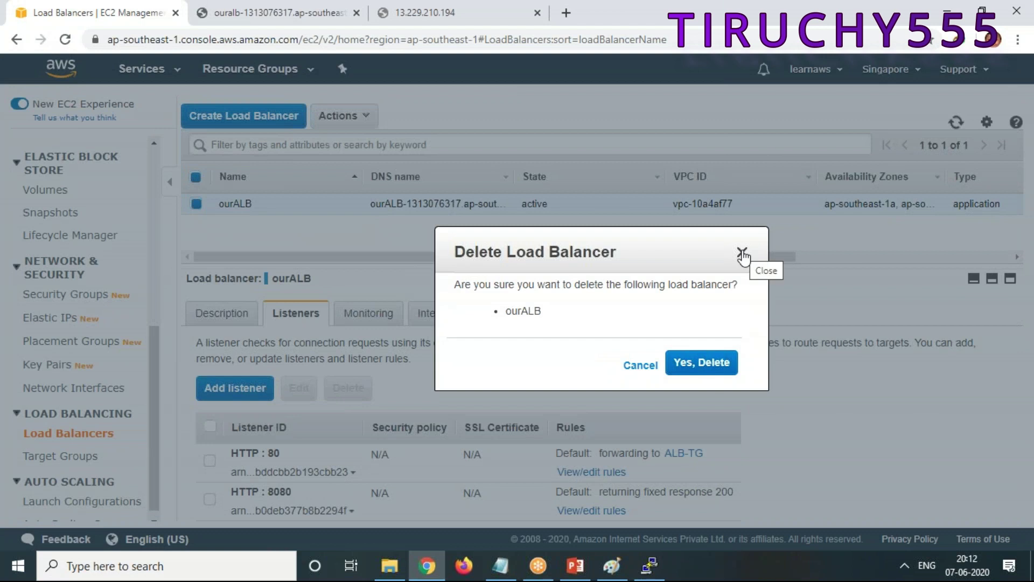
{"action": "left_click", "coordinate": [742, 254]}
Step: Terminate the three running instances App-LB1, App-LB2 and App-LB3
{"action": "scroll", "coordinate": [108, 248], "scroll_direction": "up", "scroll_amount": 10}
{"action": "left_click", "coordinate": [64, 145]}
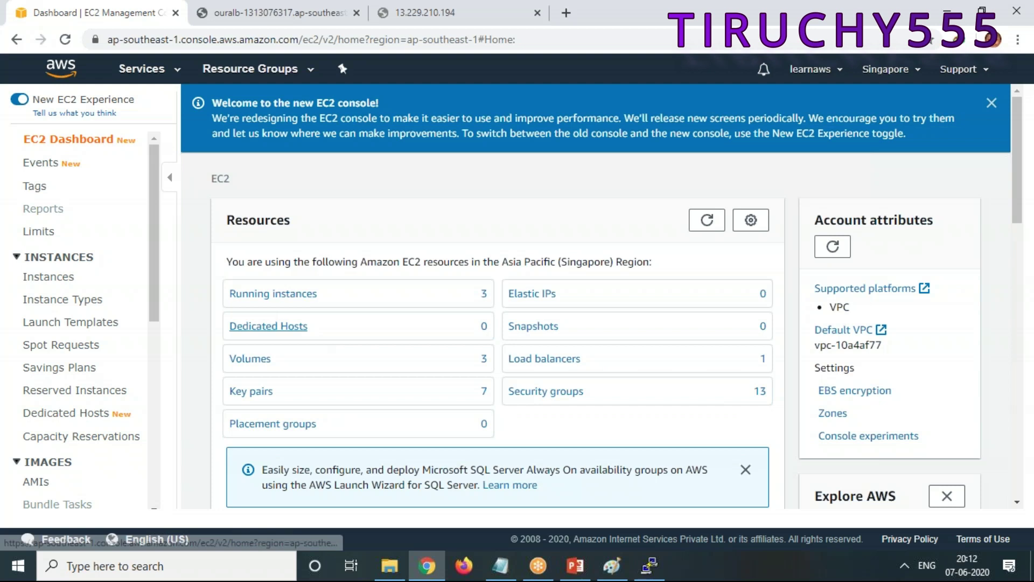
{"action": "left_click", "coordinate": [296, 295]}
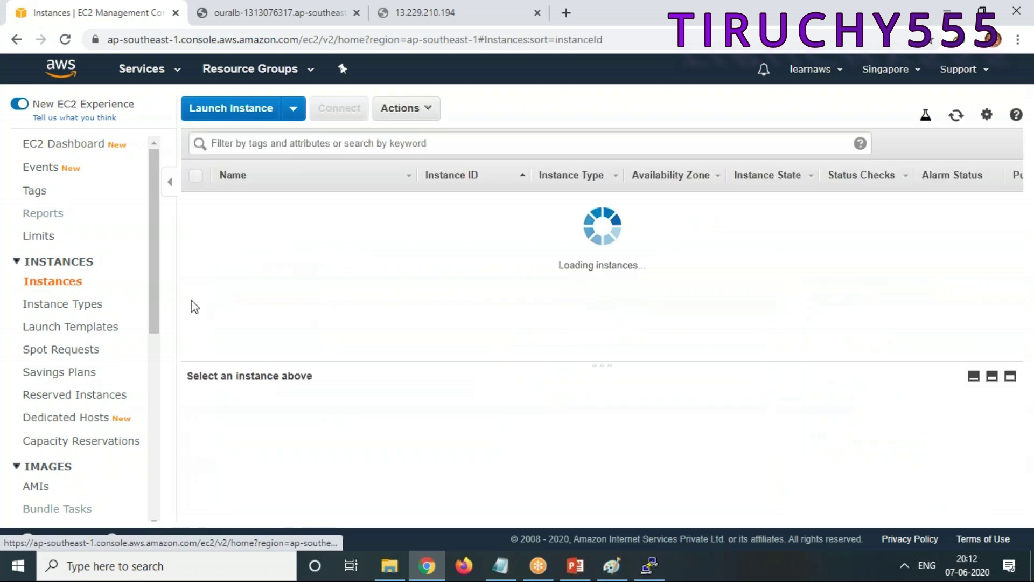
{"action": "left_click", "coordinate": [196, 175]}
{"action": "left_click", "coordinate": [406, 108]}
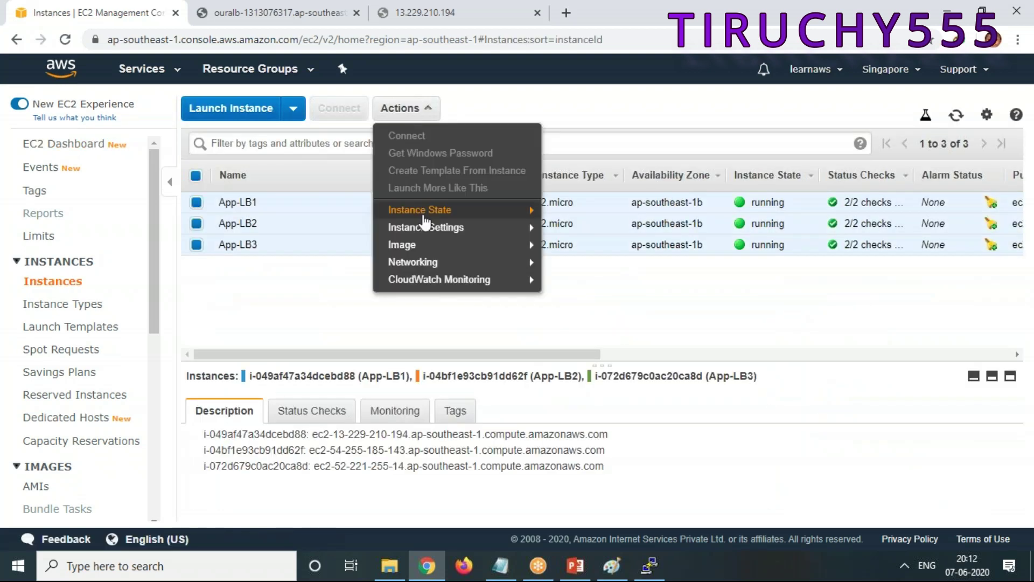
{"action": "mouse_move", "coordinate": [429, 217]}
{"action": "left_click", "coordinate": [590, 280]}
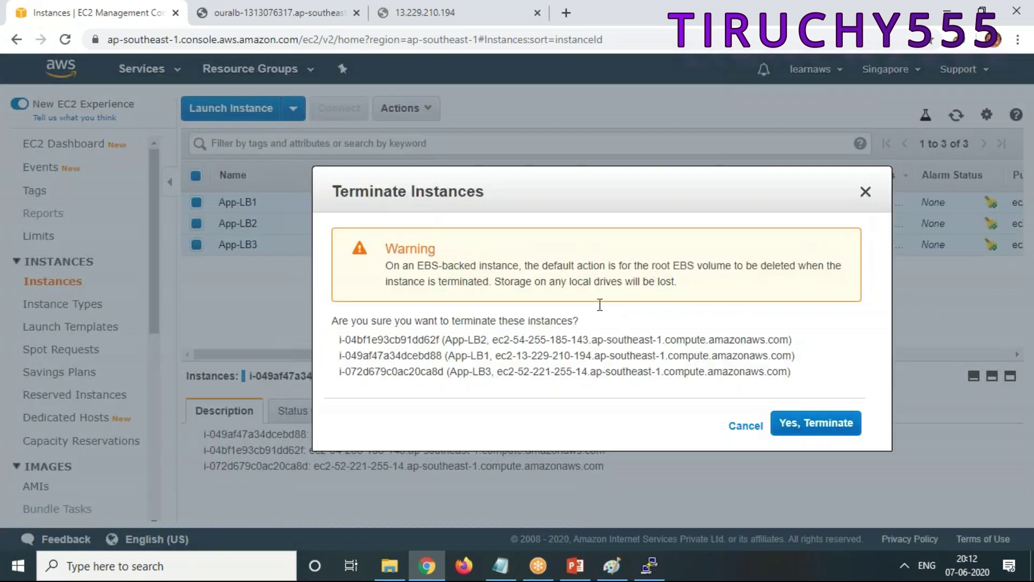
{"action": "left_click", "coordinate": [824, 429]}
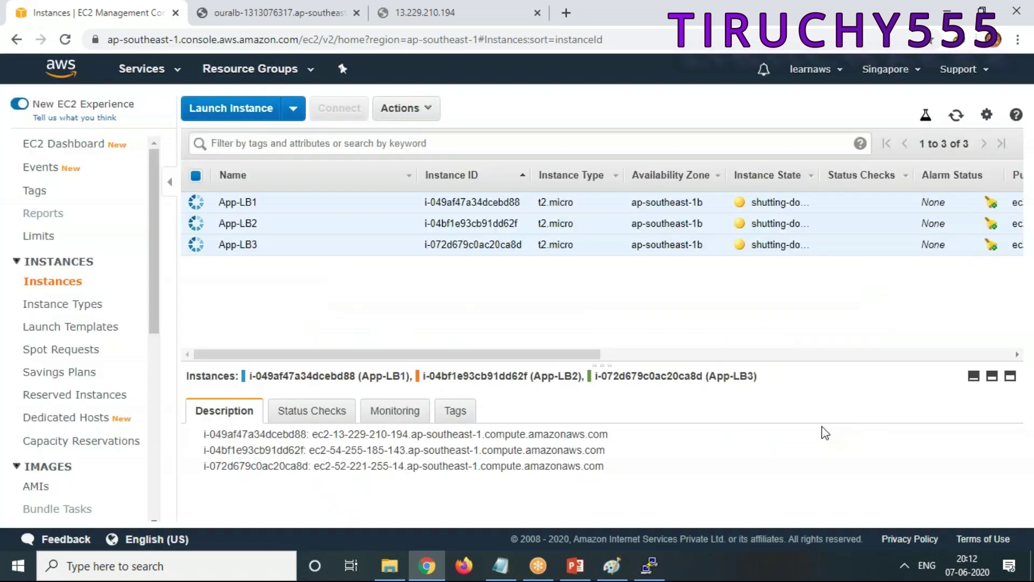
Step: Launch one instance from the MyEC2LinuxTemplate launch template, keeping its default version and settings
{"action": "left_click", "coordinate": [294, 109]}
{"action": "left_click", "coordinate": [358, 153]}
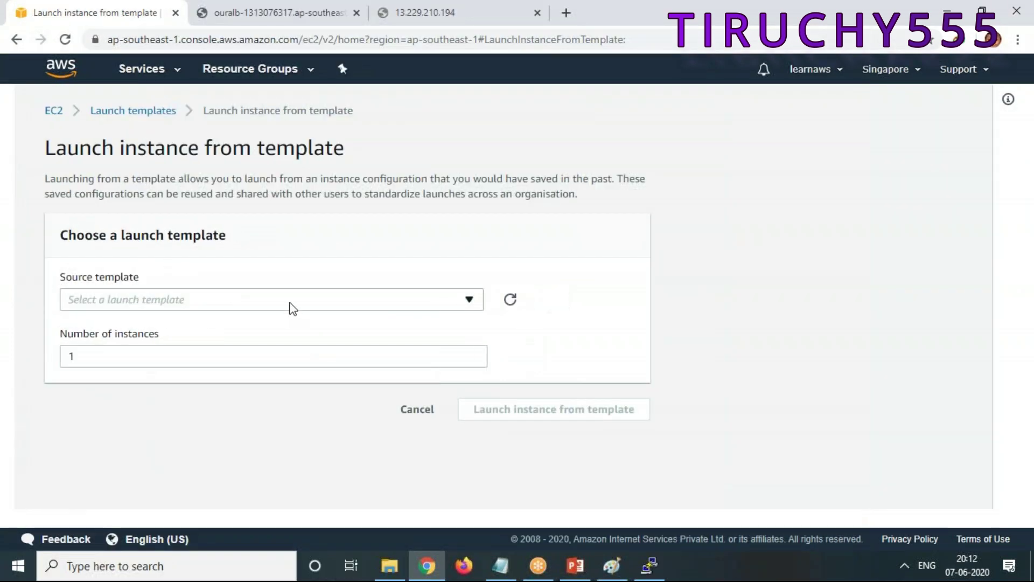
{"action": "left_click", "coordinate": [293, 308]}
{"action": "left_click", "coordinate": [172, 363]}
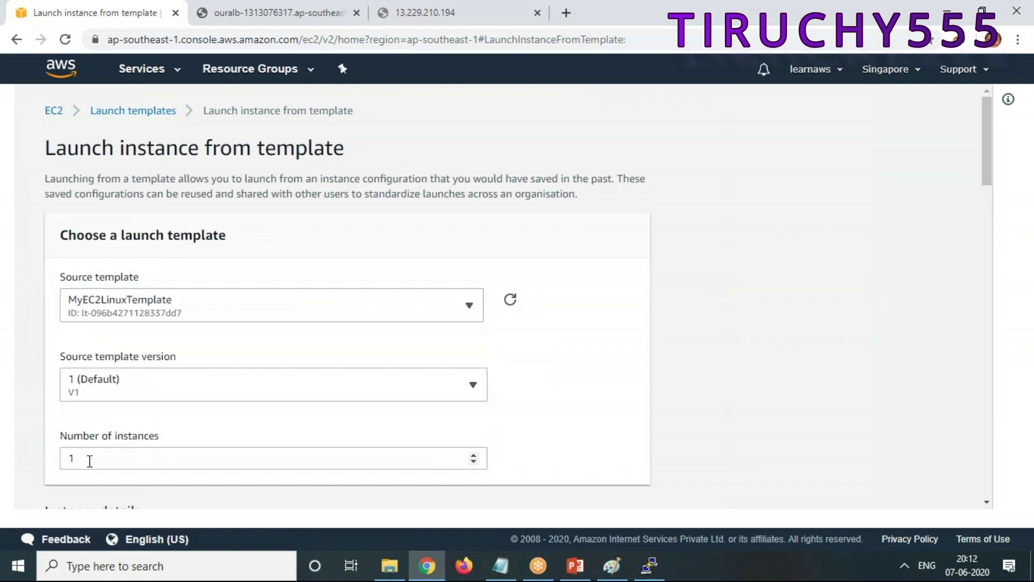
{"action": "scroll", "coordinate": [826, 367], "scroll_direction": "down", "scroll_amount": 7}
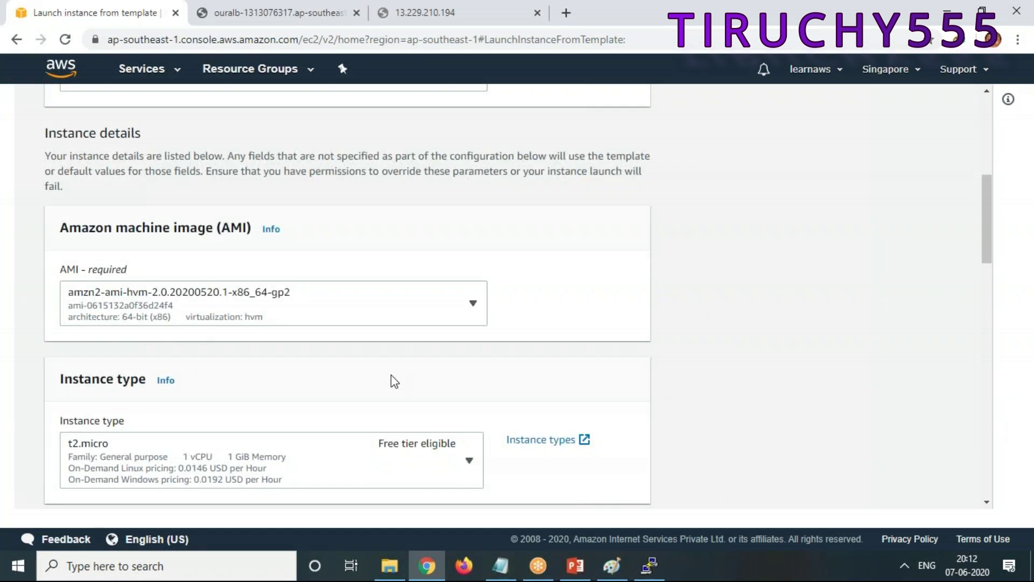
{"action": "scroll", "coordinate": [394, 381], "scroll_direction": "down", "scroll_amount": 5}
{"action": "scroll", "coordinate": [394, 381], "scroll_direction": "down", "scroll_amount": 10}
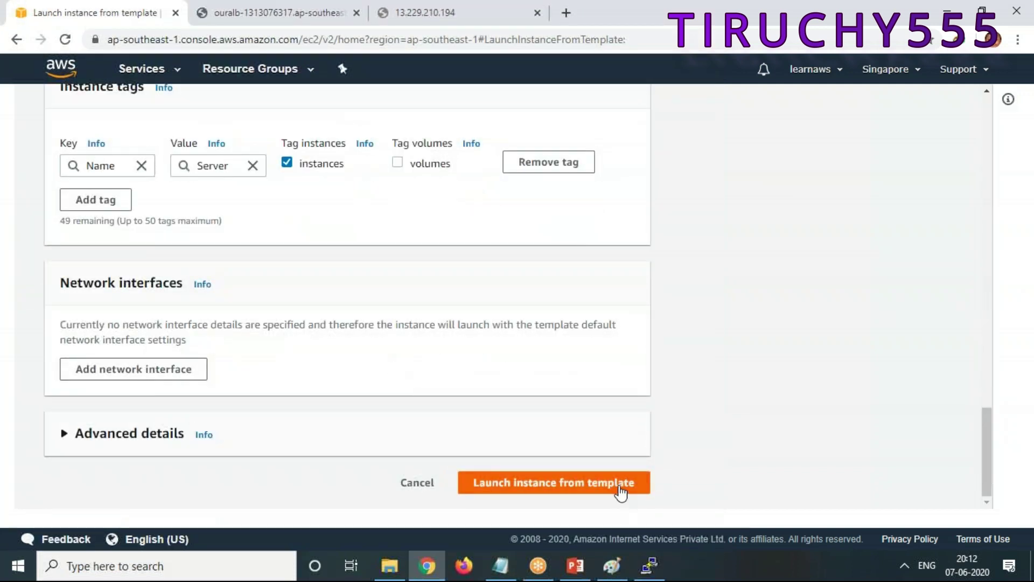
{"action": "left_click", "coordinate": [621, 491]}
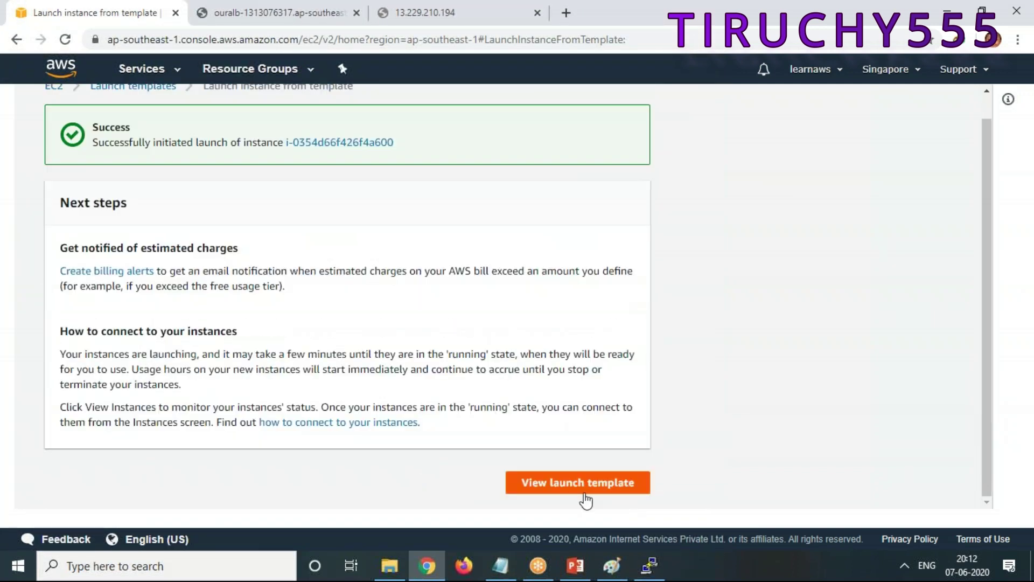
Step: Return to the instances list, select the new Server instance, and copy its IPv4 public IP
{"action": "left_click", "coordinate": [603, 490]}
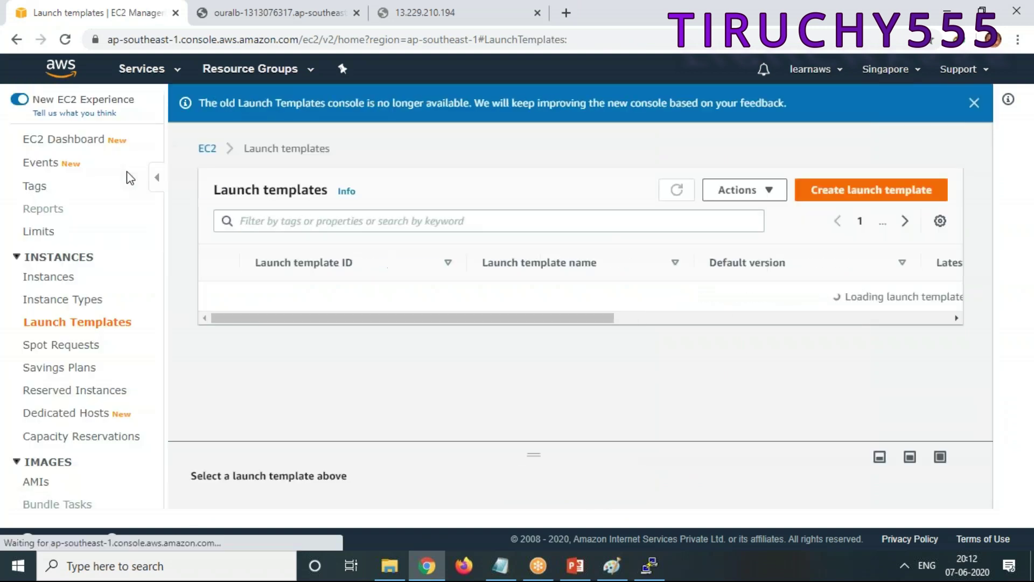
{"action": "left_click", "coordinate": [61, 141]}
{"action": "left_click", "coordinate": [271, 294]}
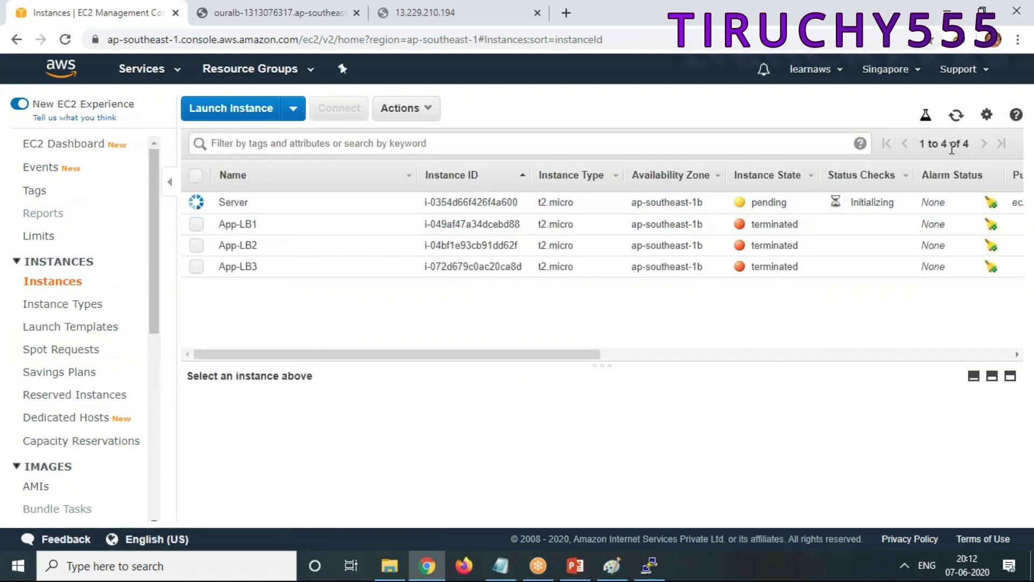
{"action": "left_click", "coordinate": [956, 119]}
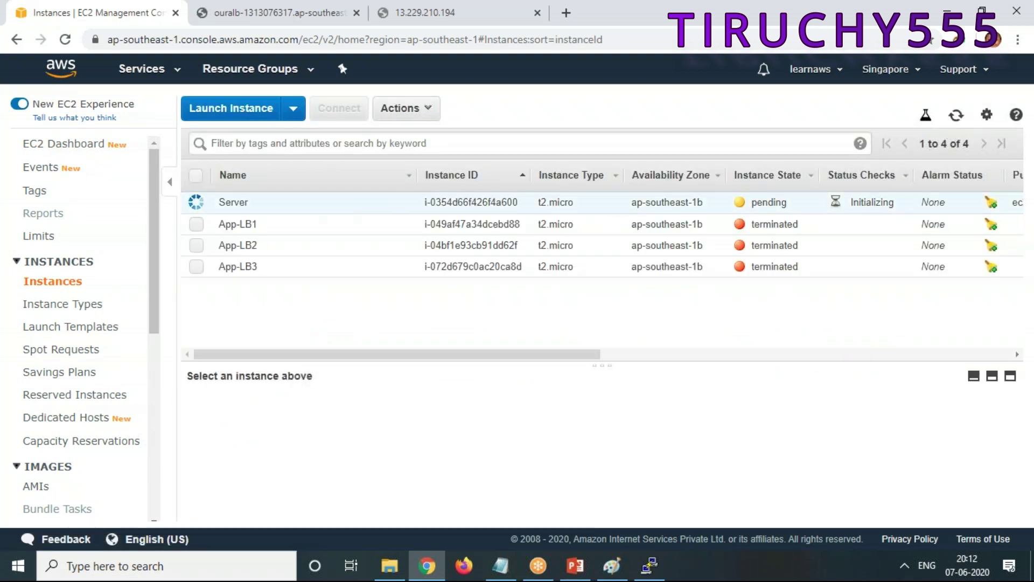
{"action": "left_click", "coordinate": [402, 202]}
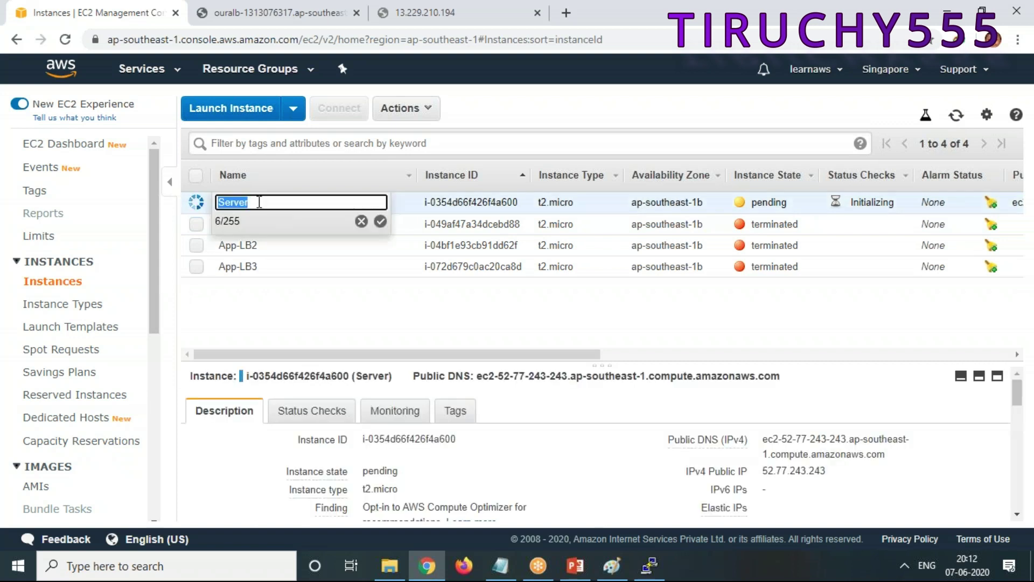
{"action": "left_click", "coordinate": [325, 332]}
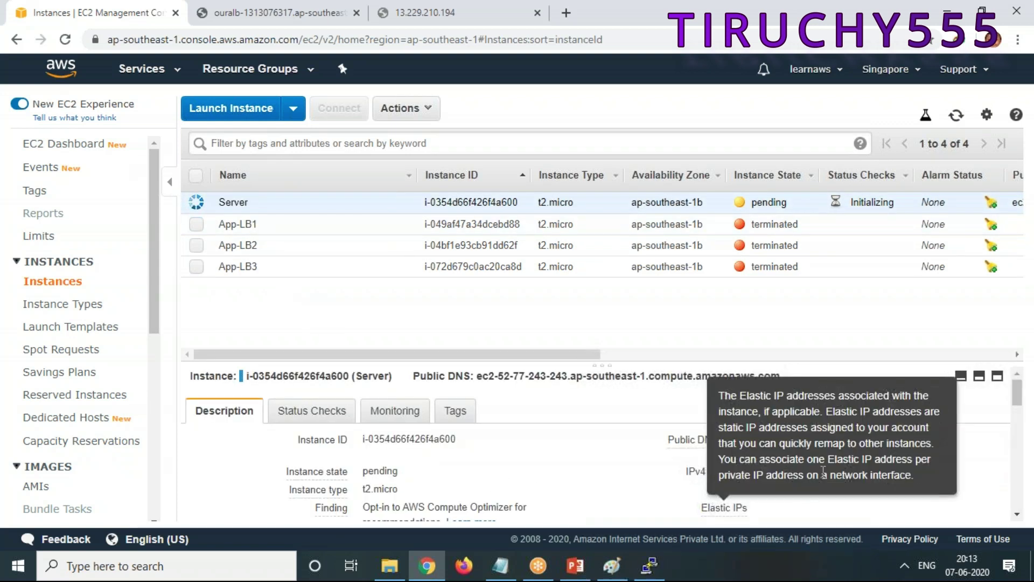
{"action": "left_click_drag", "start_coordinate": [826, 472], "coordinate": [763, 477]}
{"action": "key", "text": "ctrl+c"}
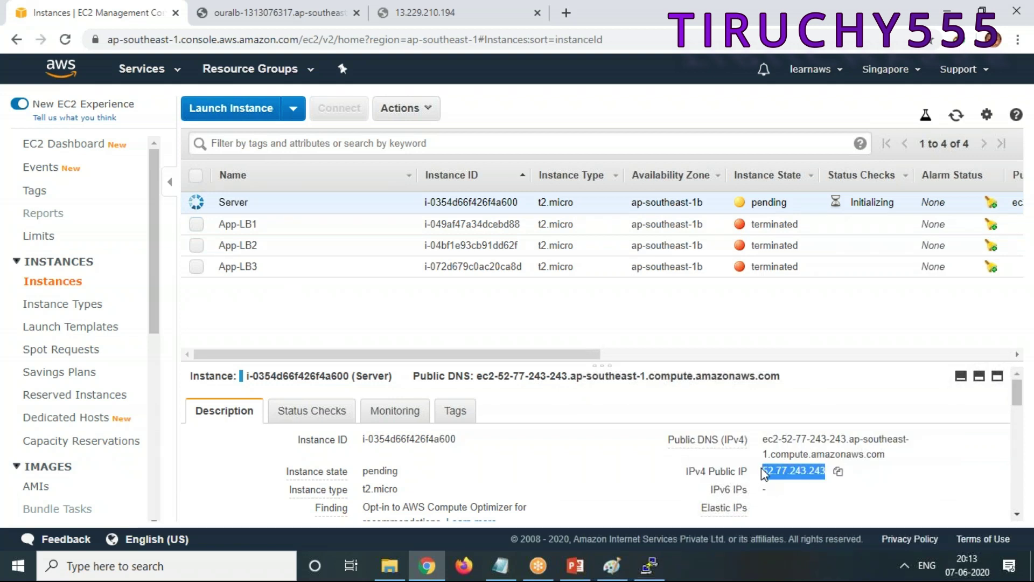
{"action": "left_click", "coordinate": [649, 565]}
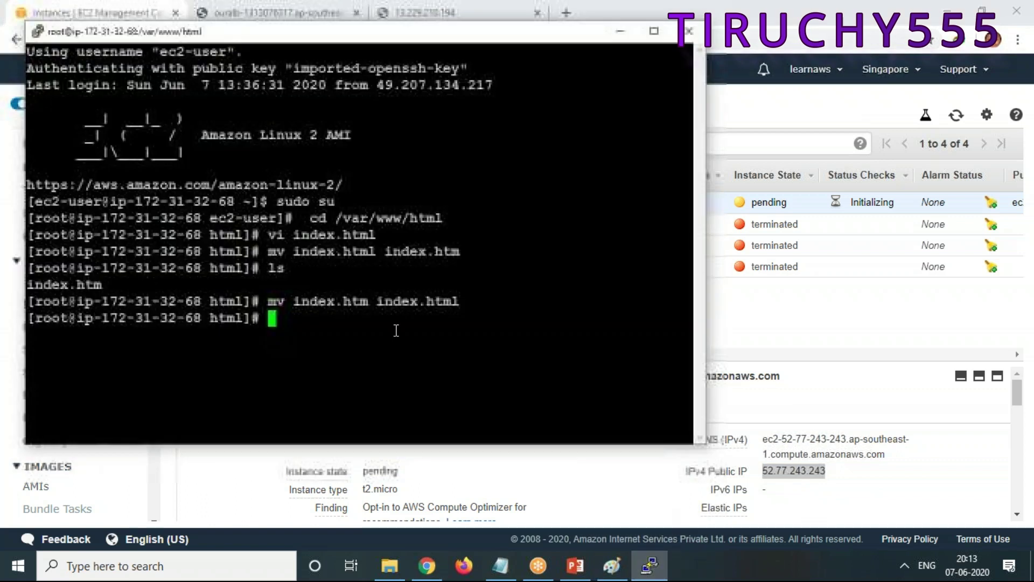
{"action": "right_click", "coordinate": [339, 41]}
{"action": "left_click", "coordinate": [392, 203]}
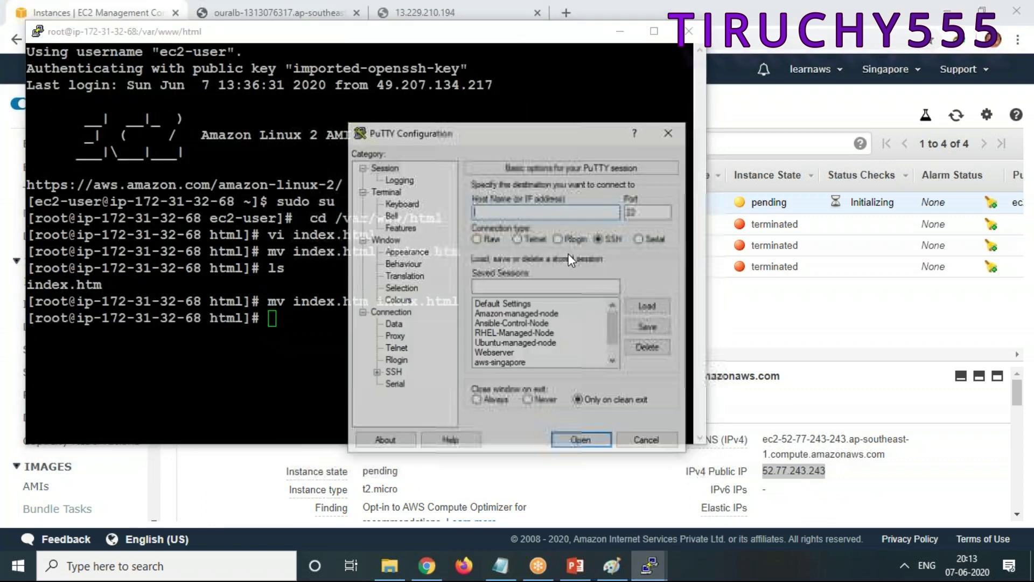
{"action": "left_click", "coordinate": [516, 362]}
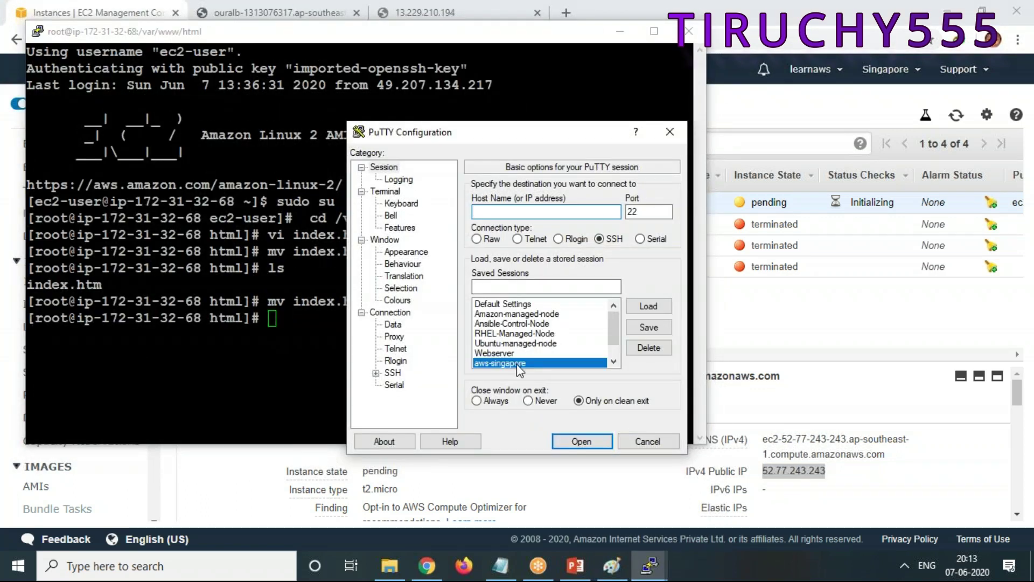
{"action": "left_click", "coordinate": [630, 306]}
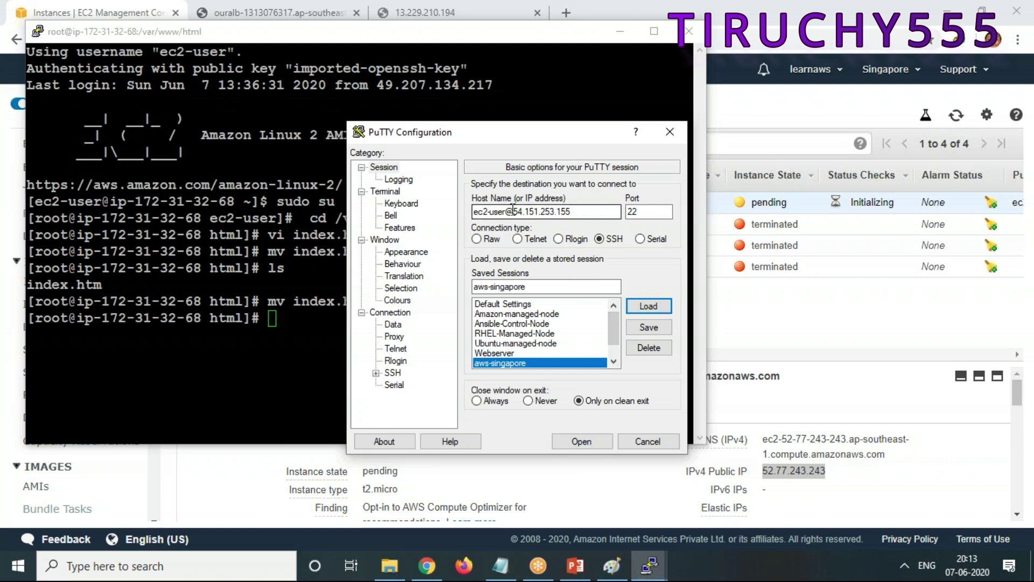
{"action": "left_click_drag", "start_coordinate": [512, 211], "coordinate": [614, 211]}
{"action": "key", "text": "ctrl+v"}
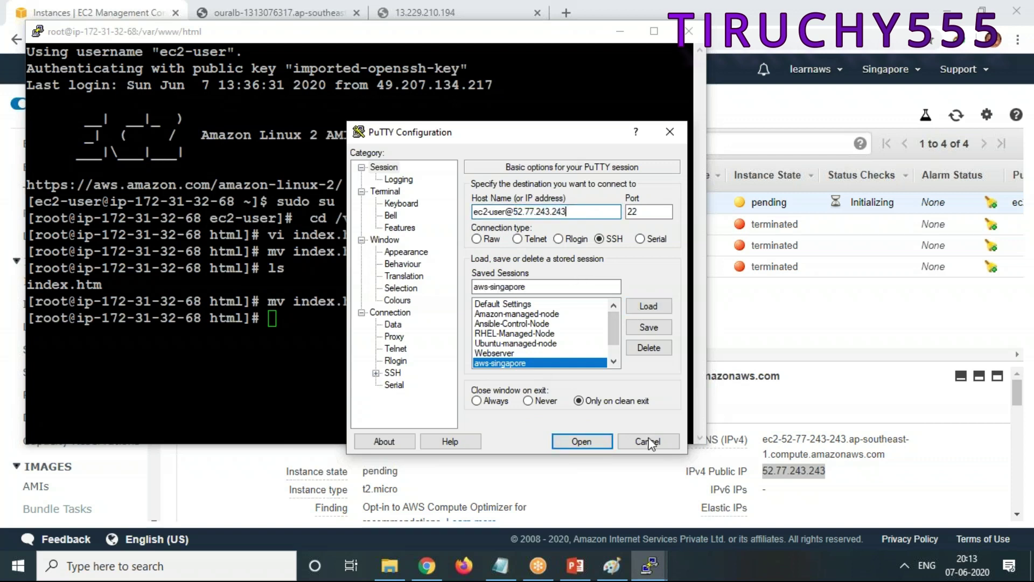
Step: Open the SSH connection to the new instance and close the old server's terminal window
{"action": "left_click", "coordinate": [580, 441]}
{"action": "key", "text": "Return"}
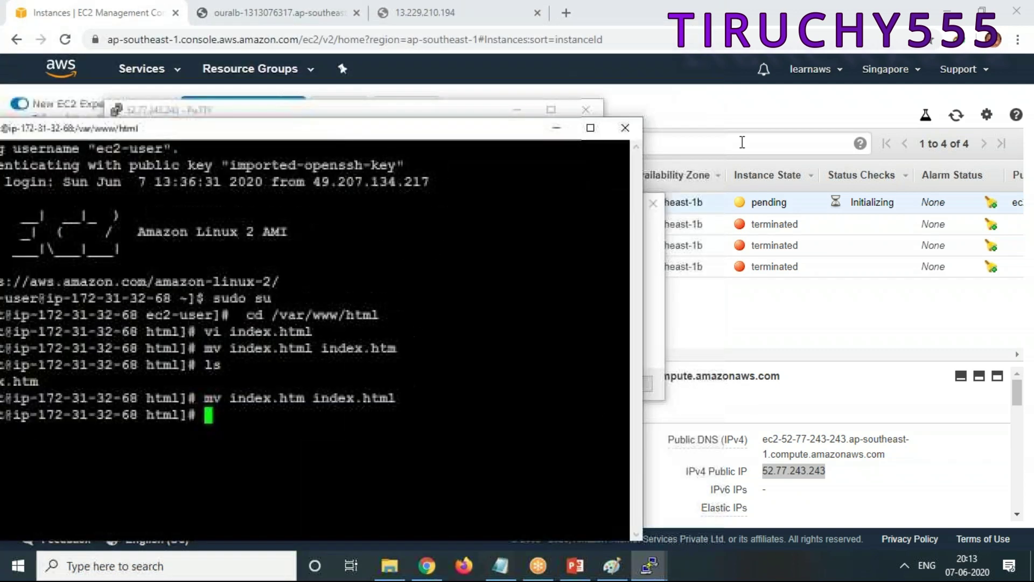
{"action": "left_click", "coordinate": [635, 131]}
{"action": "left_click", "coordinate": [559, 353]}
{"action": "left_click", "coordinate": [437, 384]}
{"action": "right_click", "coordinate": [376, 200]}
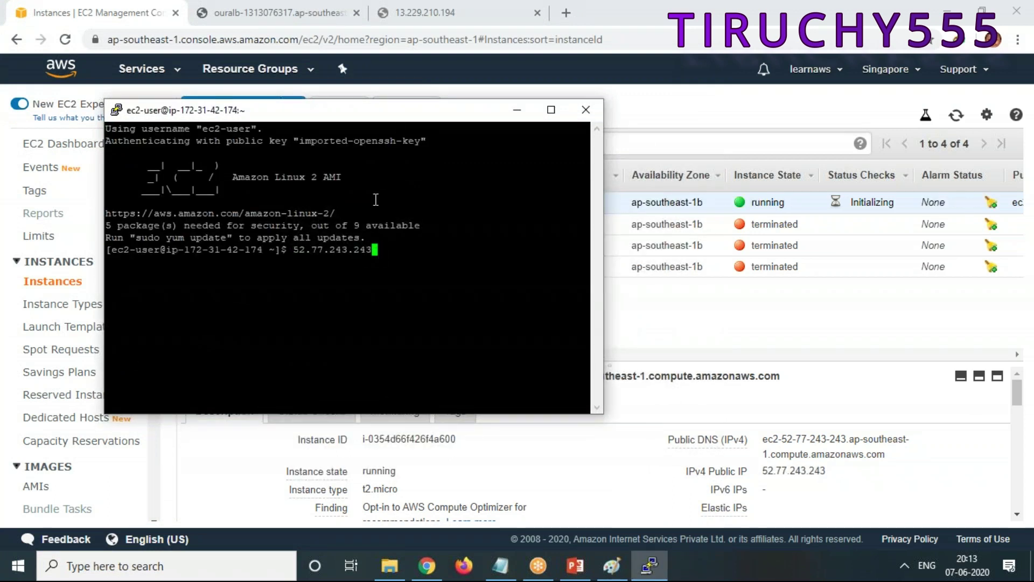
{"action": "key", "text": "BackSpace"}
{"action": "key", "text": "BackSpace"}
{"action": "key", "text": "BackSpace"}
{"action": "key", "text": "BackSpace"}
{"action": "key", "text": "BackSpace"}
{"action": "key", "text": "BackSpace"}
{"action": "key", "text": "BackSpace"}
{"action": "key", "text": "BackSpace"}
{"action": "key", "text": "BackSpace"}
{"action": "key", "text": "BackSpace"}
{"action": "key", "text": "BackSpace"}
{"action": "key", "text": "BackSpace"}
{"action": "key", "text": "BackSpace"}
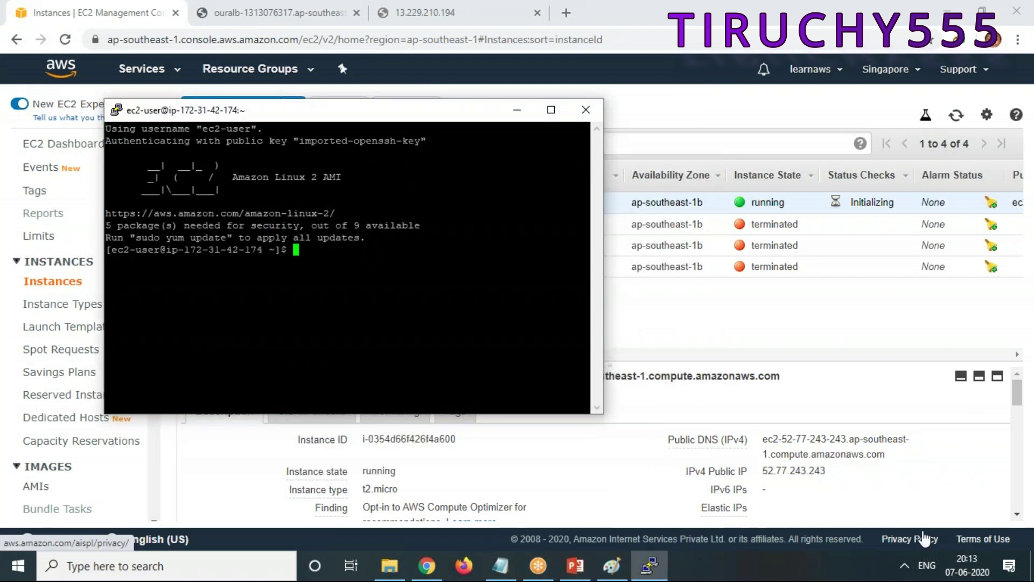
Step: Change the PuTTY terminal font to Courier New Bold, size 14, and apply the new settings
{"action": "right_click", "coordinate": [372, 119]}
{"action": "left_click", "coordinate": [439, 328]}
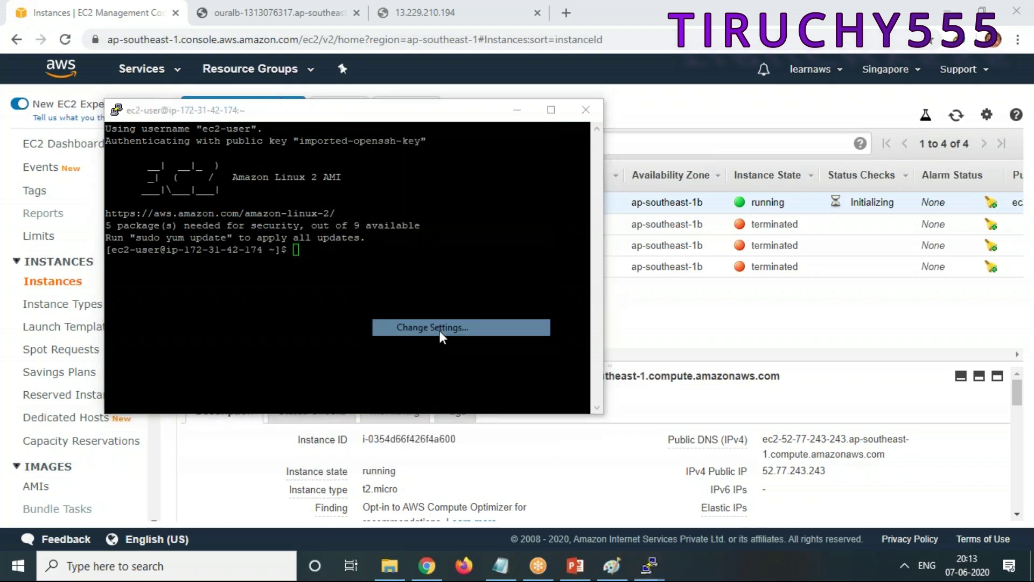
{"action": "left_click", "coordinate": [406, 251]}
{"action": "left_click", "coordinate": [647, 275]}
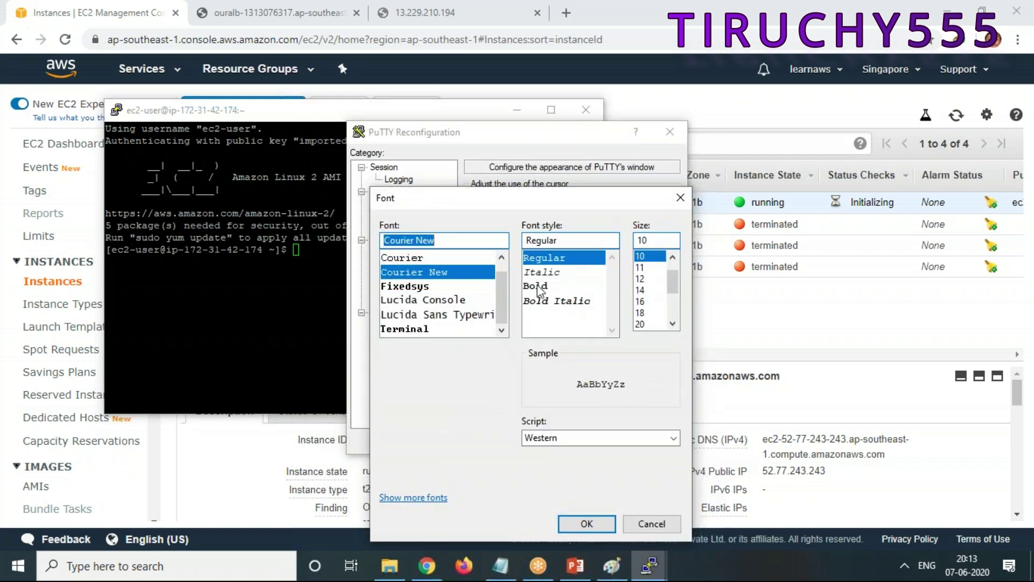
{"action": "left_click", "coordinate": [536, 286]}
{"action": "left_click", "coordinate": [649, 292]}
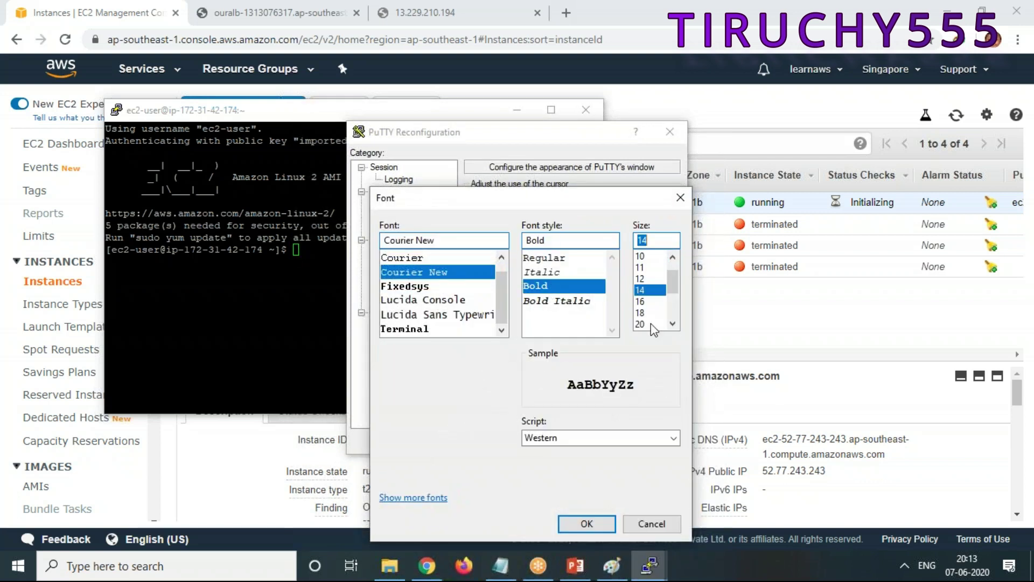
{"action": "left_click", "coordinate": [587, 525]}
{"action": "left_click", "coordinate": [589, 443]}
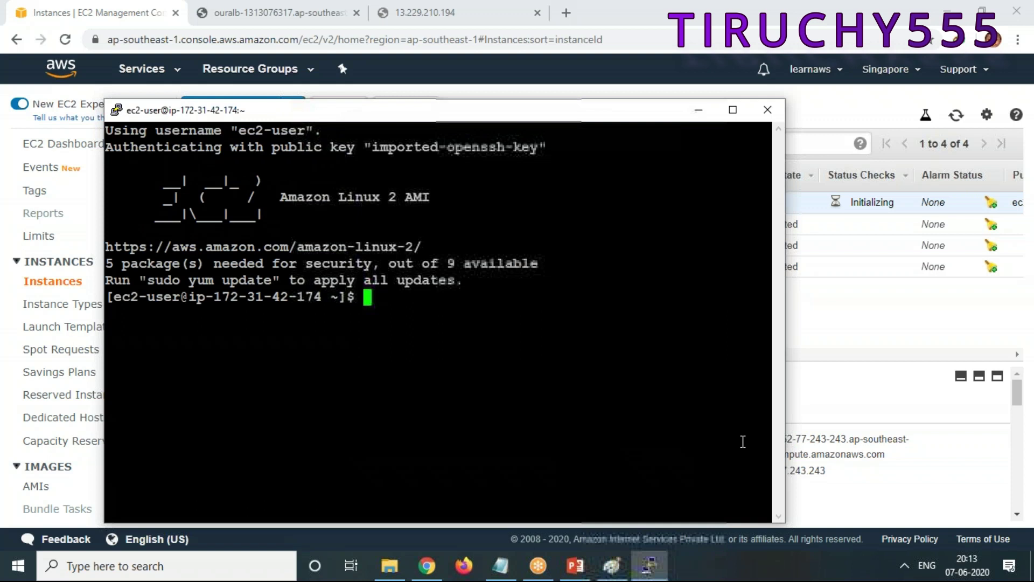
Step: Switch to the root user in the terminal with sudo su
{"action": "type", "text": "sudo su"}
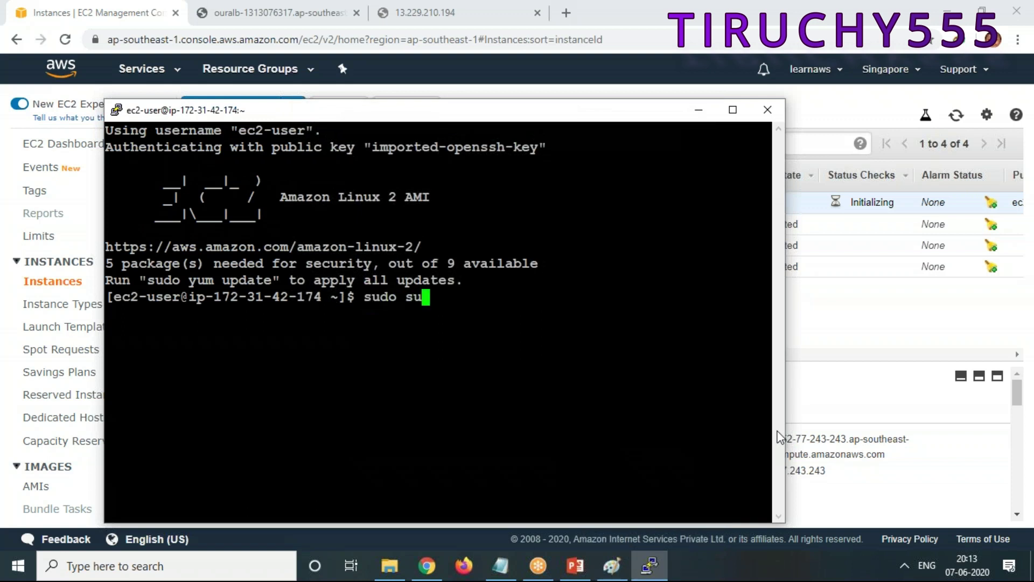
{"action": "key", "text": "Return"}
{"action": "type", "text": "cd /"}
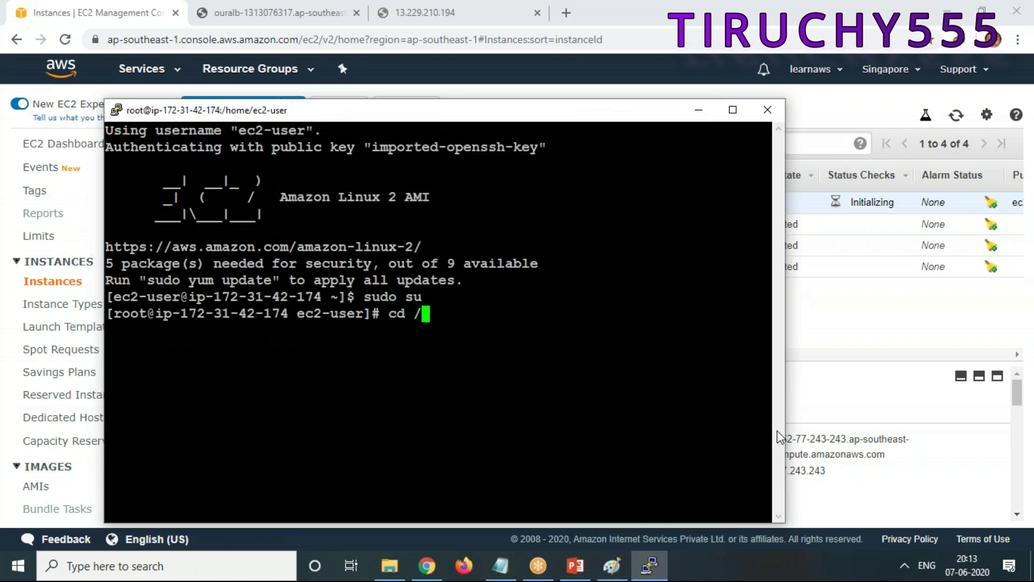
{"action": "type", "text": "va"}
{"action": "key", "text": "BackSpace"}
{"action": "key", "text": "BackSpace"}
{"action": "key", "text": "BackSpace"}
{"action": "type", "text": "/var/"}
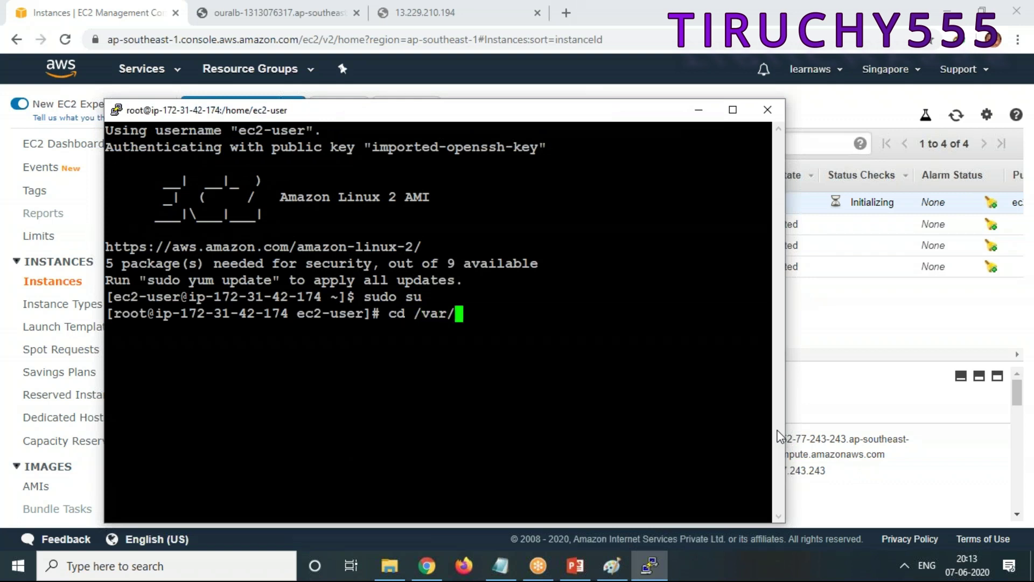
{"action": "key", "text": "BackSpace"}
{"action": "key", "text": "BackSpace"}
{"action": "key", "text": "BackSpace"}
{"action": "key", "text": "BackSpace"}
{"action": "key", "text": "BackSpace"}
{"action": "key", "text": "BackSpace"}
{"action": "key", "text": "BackSpace"}
{"action": "key", "text": "BackSpace"}
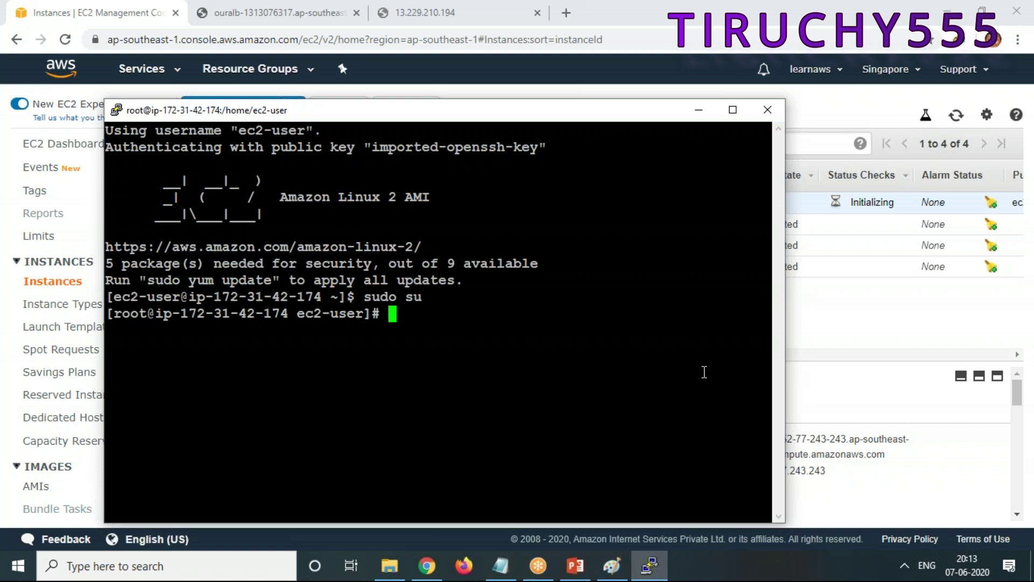
Step: Copy the Server instance's IPv4 public IP and load 52.77.243.243 in the browser tab showing the load balancer page
{"action": "left_click", "coordinate": [698, 109]}
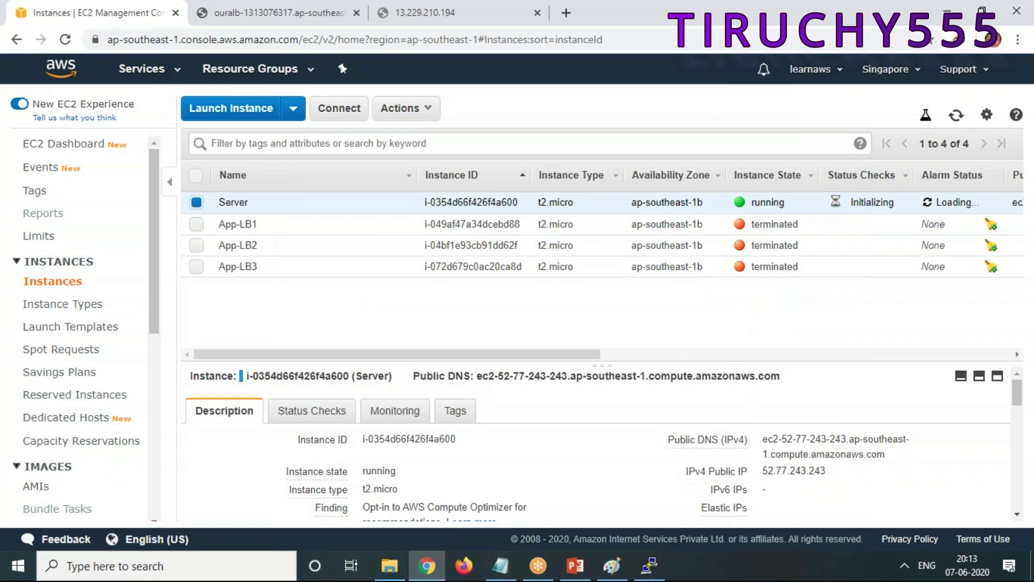
{"action": "mouse_move", "coordinate": [833, 477]}
{"action": "left_click_drag", "start_coordinate": [833, 472], "coordinate": [767, 469]}
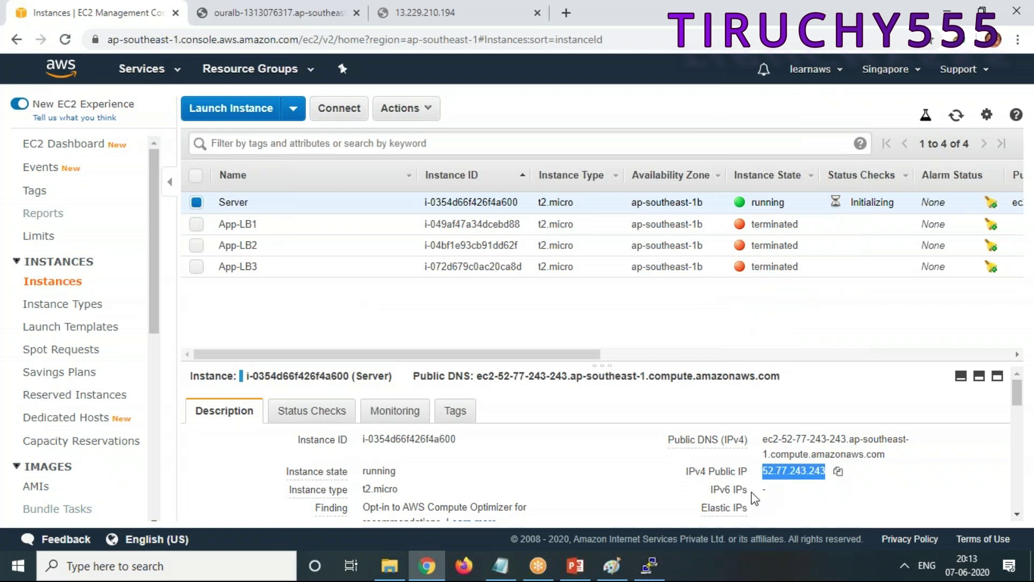
{"action": "left_click", "coordinate": [298, 24]}
{"action": "left_click", "coordinate": [293, 39]}
{"action": "key", "text": "Return"}
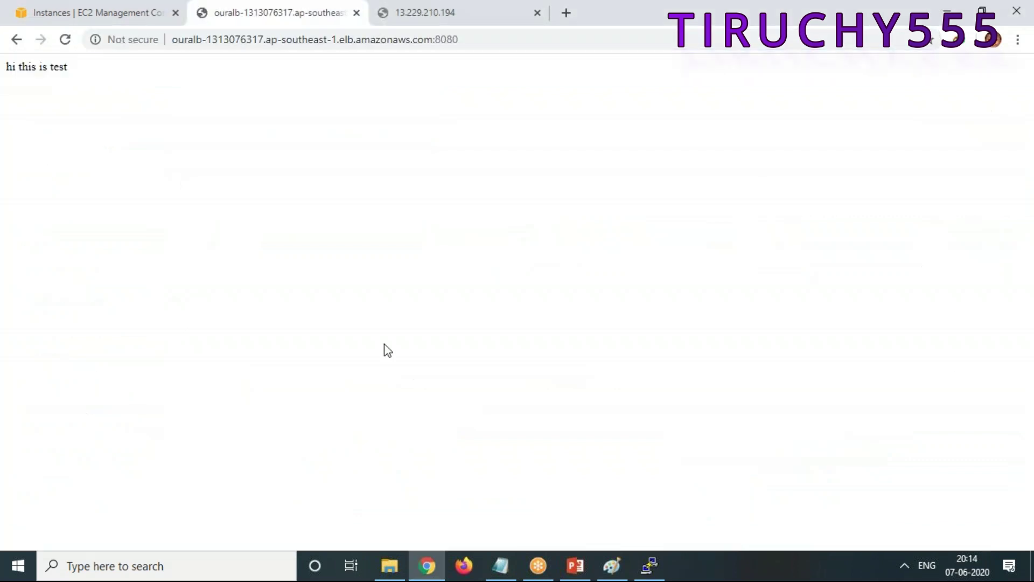
{"action": "left_click", "coordinate": [466, 44]}
{"action": "key", "text": "ctrl+v"}
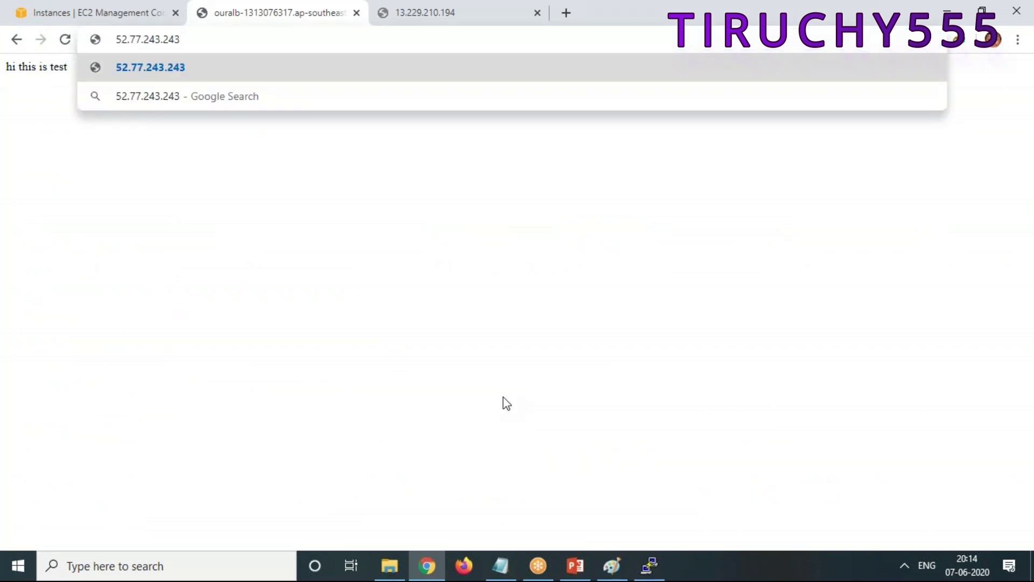
{"action": "key", "text": "Return"}
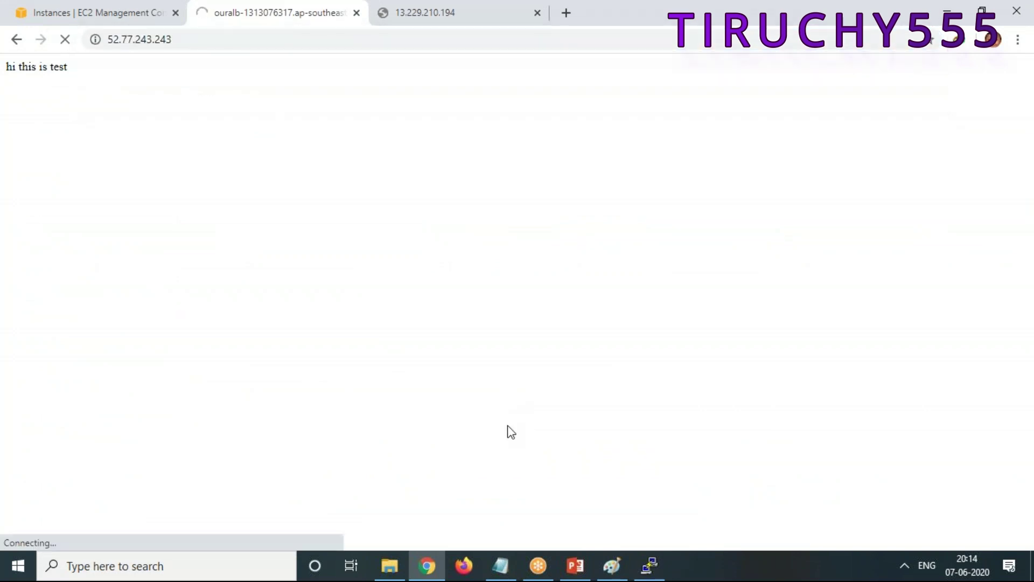
Step: Open the Server instance's security group from its details and start editing the inbound rules
{"action": "left_click", "coordinate": [100, 15]}
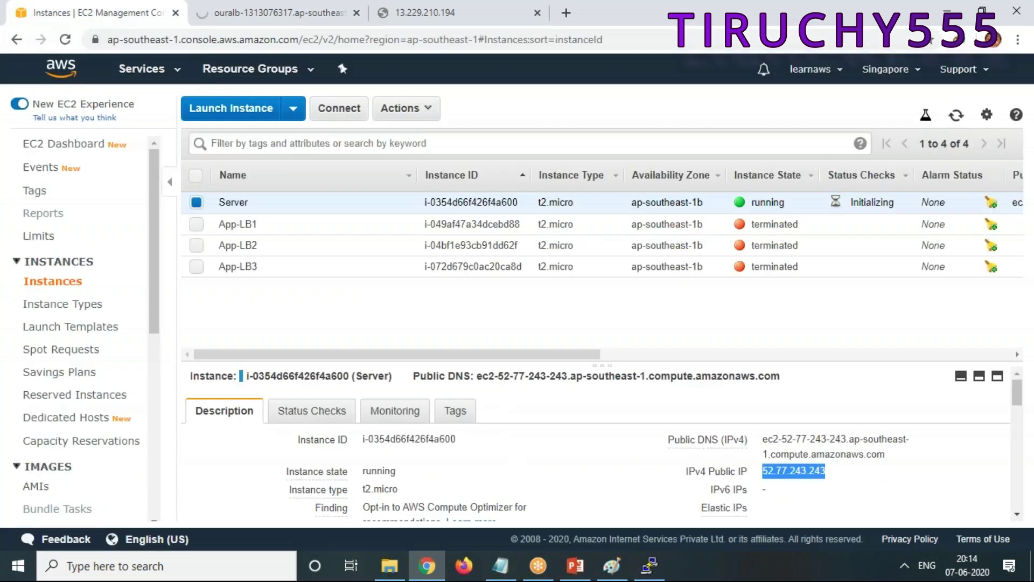
{"action": "scroll", "coordinate": [795, 415], "scroll_direction": "down", "scroll_amount": 5}
{"action": "left_click", "coordinate": [776, 421]}
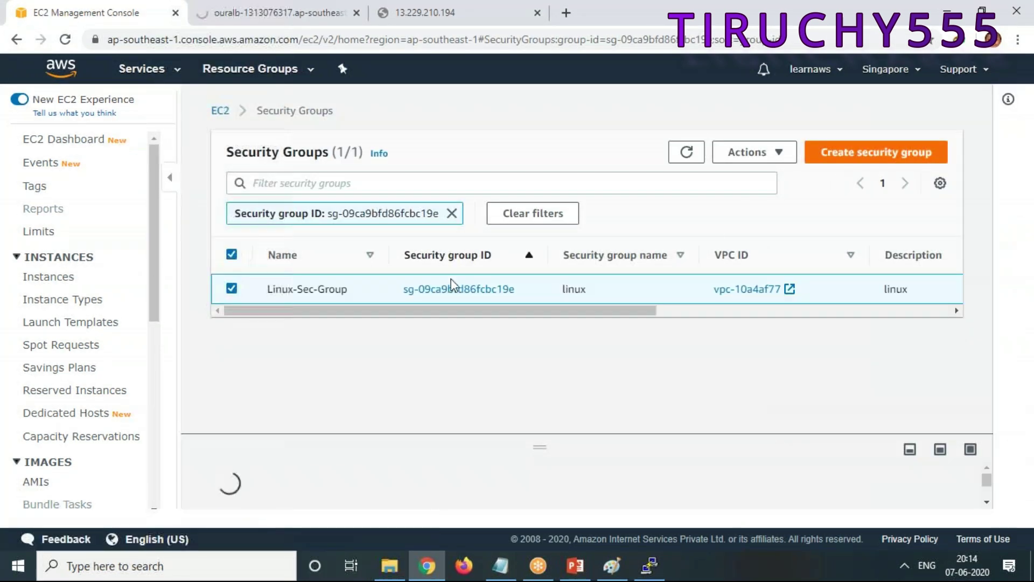
{"action": "left_click", "coordinate": [770, 153]}
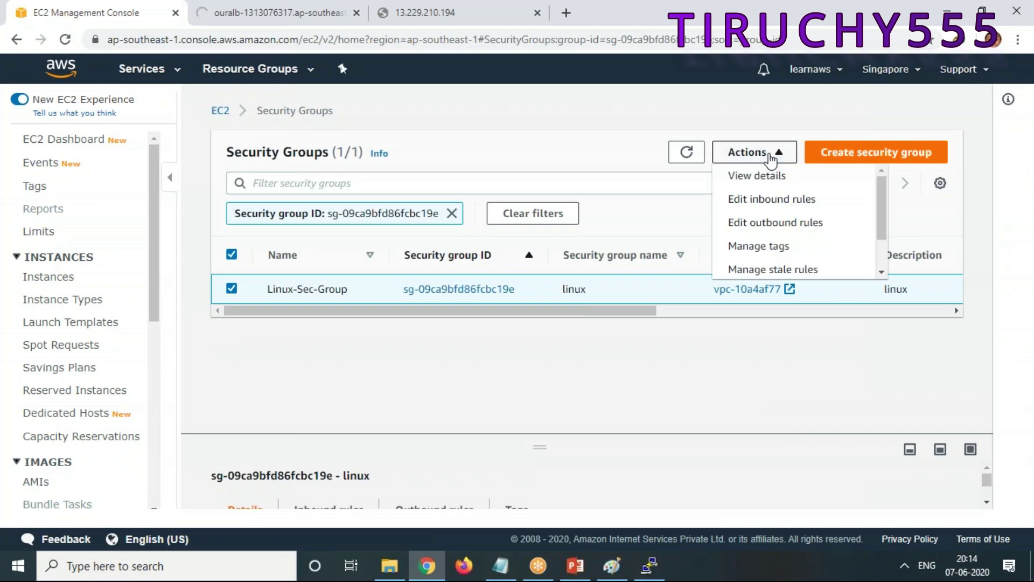
{"action": "left_click", "coordinate": [770, 199]}
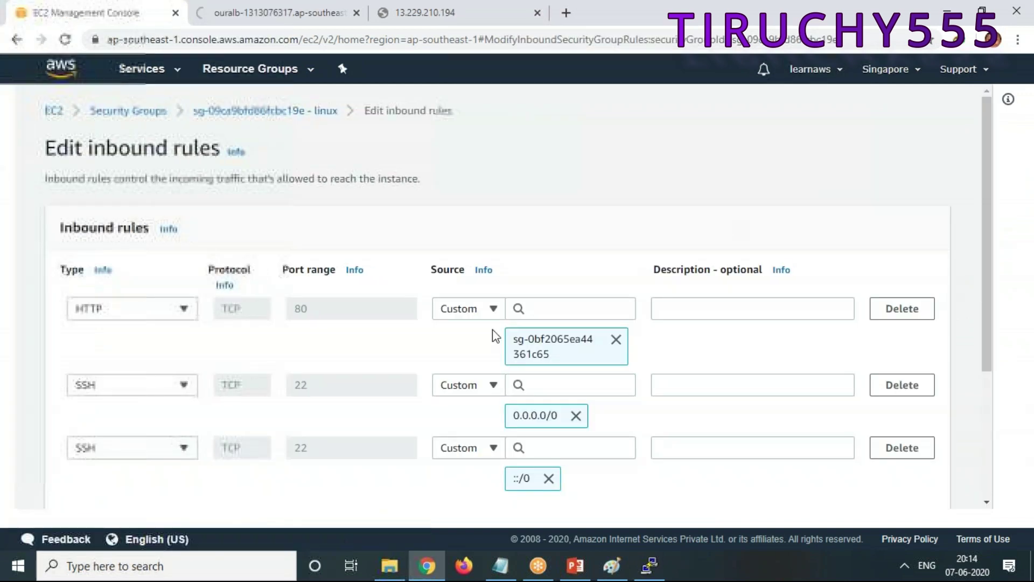
Step: Replace the HTTP rule's security-group source with Anywhere, save the rules, and check the instance's web page
{"action": "left_click", "coordinate": [616, 339]}
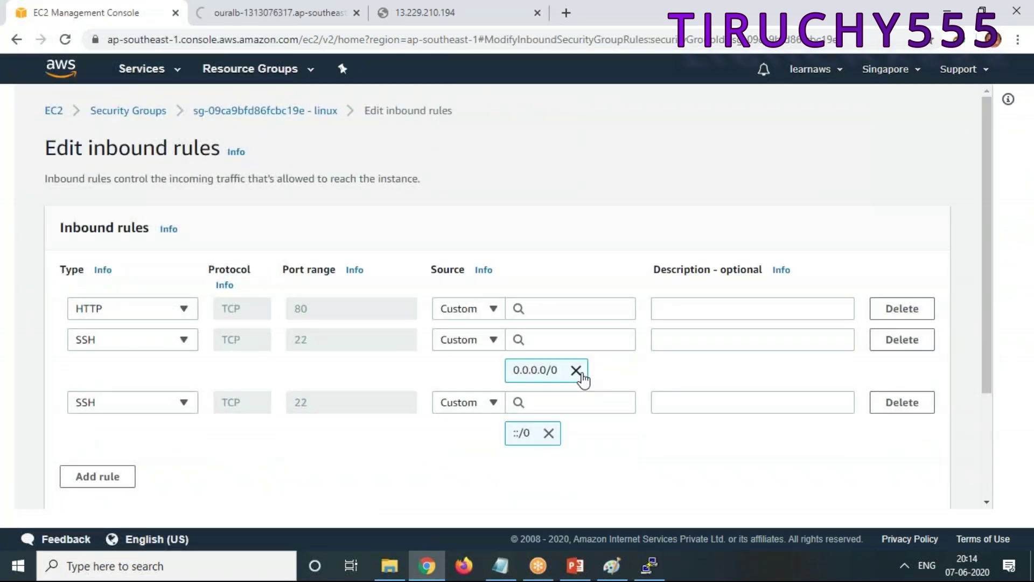
{"action": "left_click", "coordinate": [491, 309]}
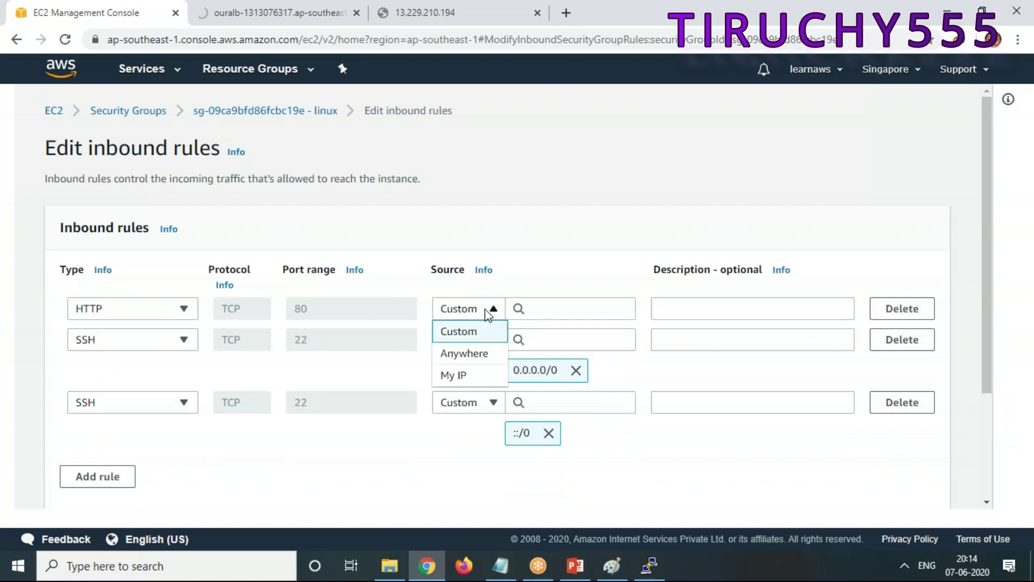
{"action": "left_click", "coordinate": [464, 353]}
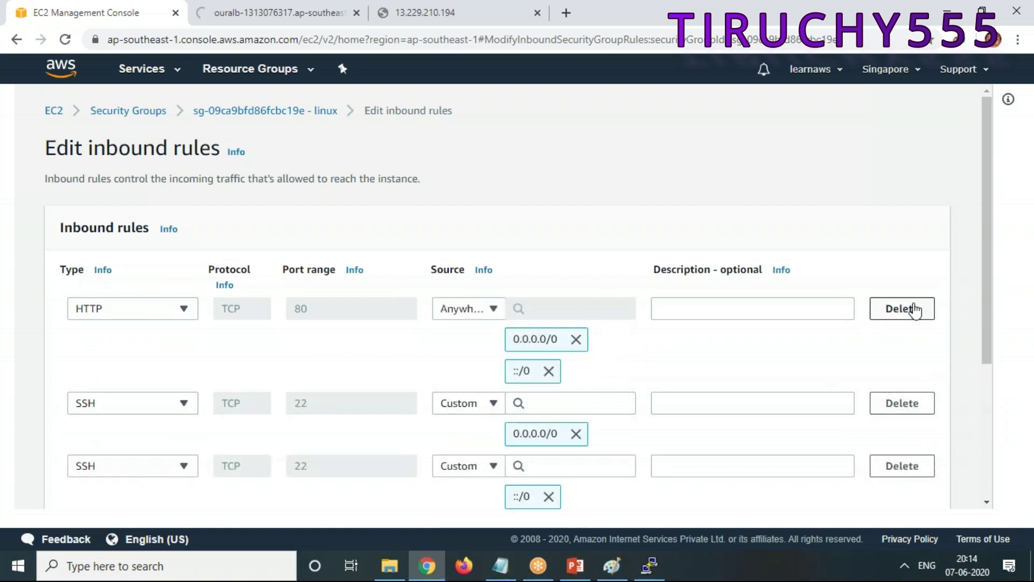
{"action": "scroll", "coordinate": [835, 454], "scroll_direction": "down", "scroll_amount": 4}
{"action": "left_click", "coordinate": [919, 484]}
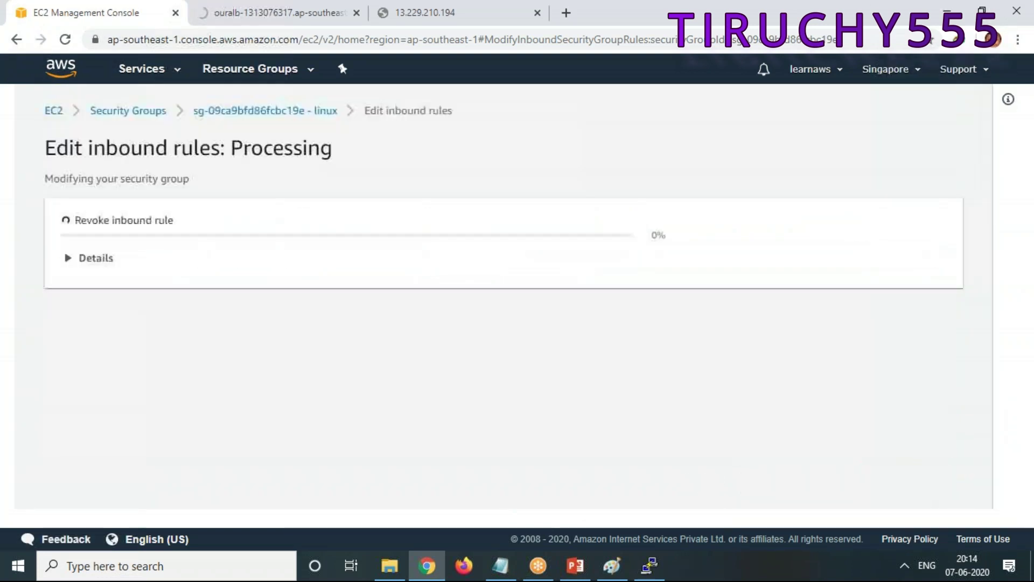
{"action": "left_click", "coordinate": [272, 13]}
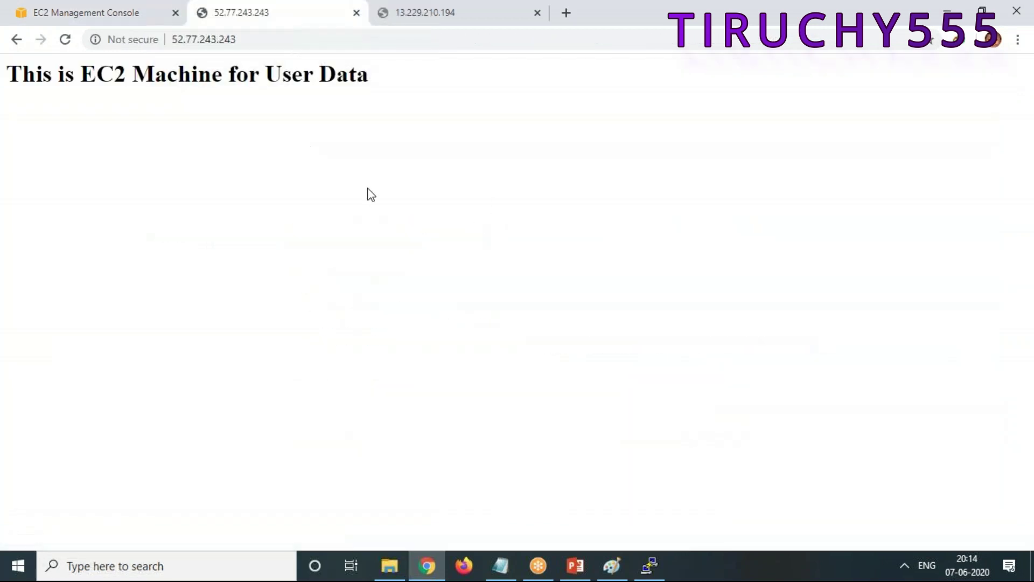
{"action": "left_click", "coordinate": [108, 13]}
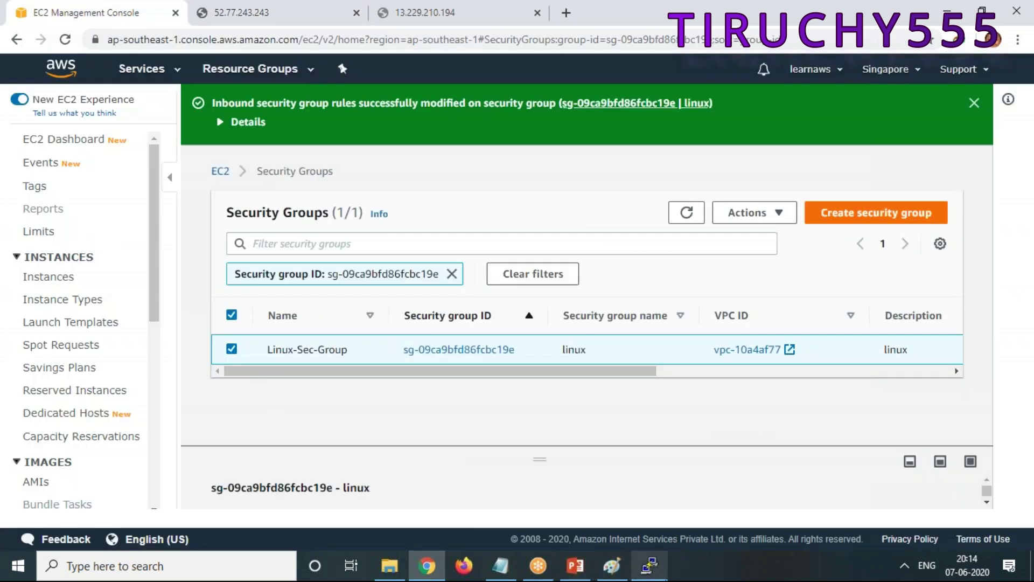
Step: Return to the PuTTY terminal, print the working directory and list its contents
{"action": "left_click", "coordinate": [646, 575]}
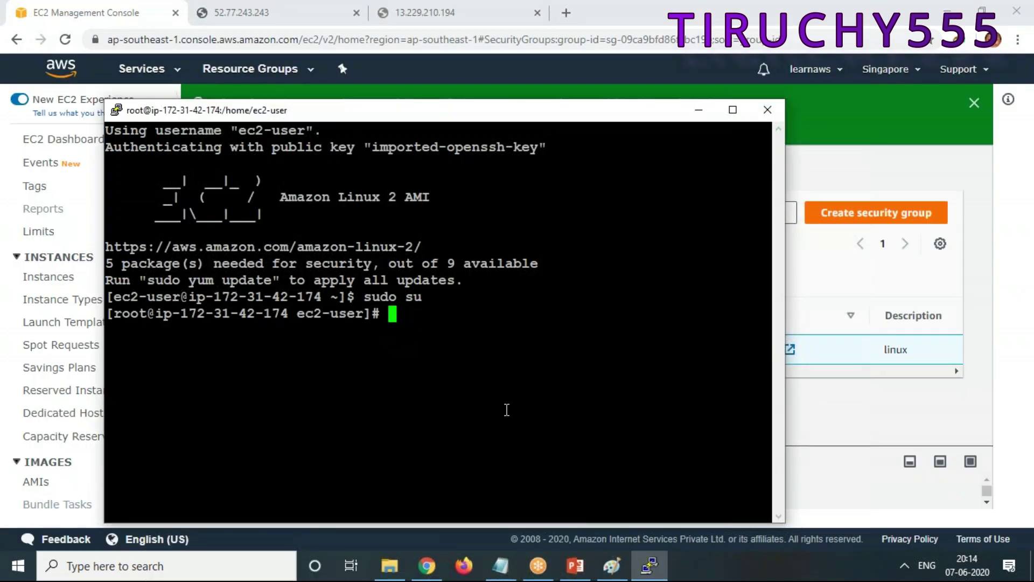
{"action": "type", "text": "pwd"}
{"action": "key", "text": "Return"}
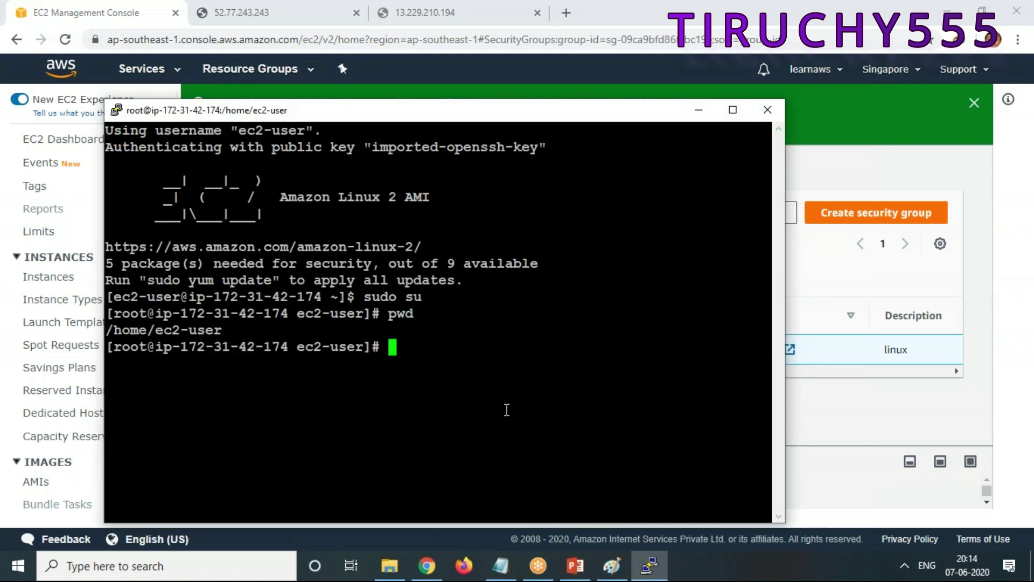
{"action": "type", "text": "ls"}
{"action": "key", "text": "Return"}
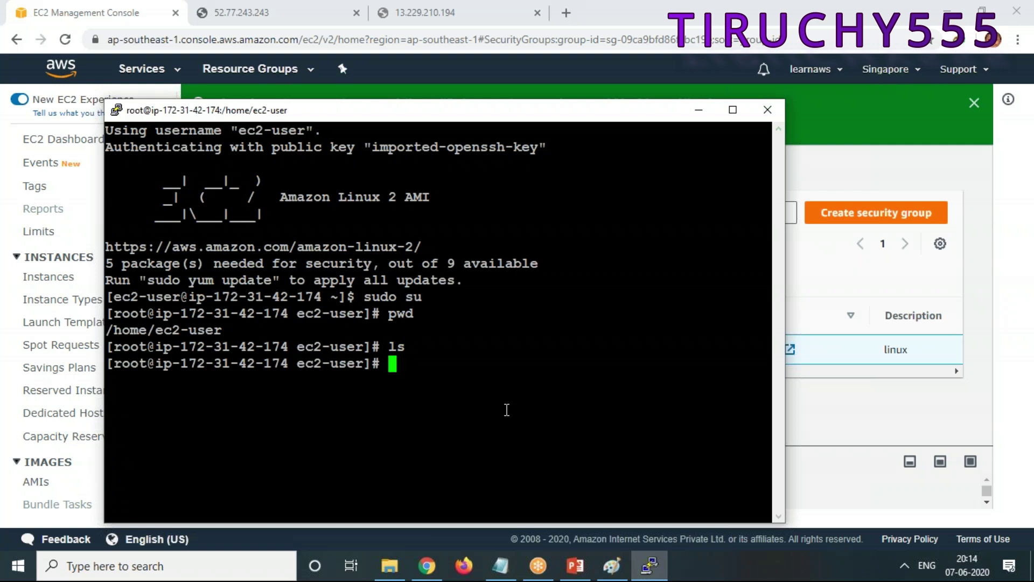
Step: Change to the /var/www/html directory and list its files
{"action": "type", "text": "cd /var/"}
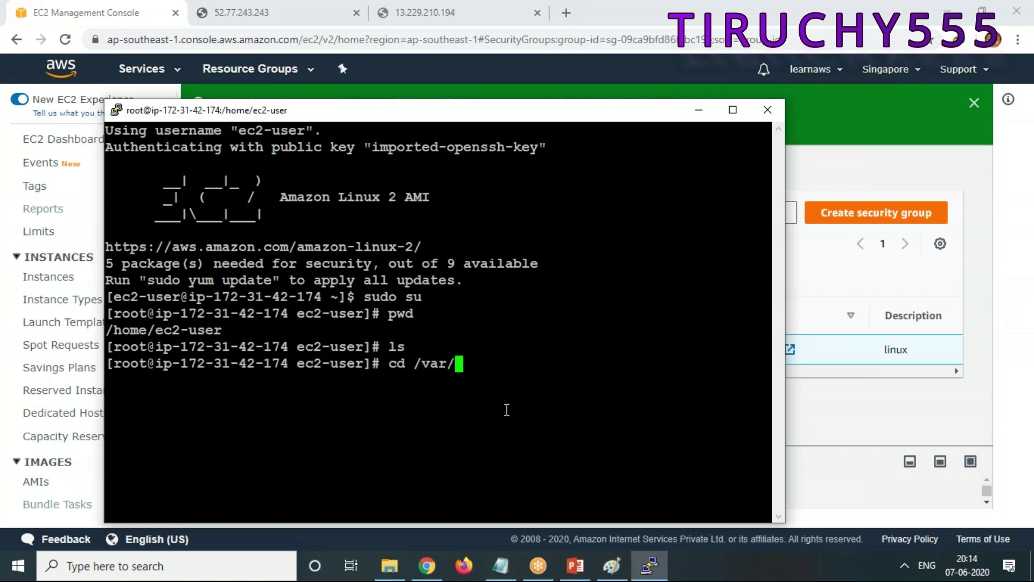
{"action": "type", "text": "www/html"}
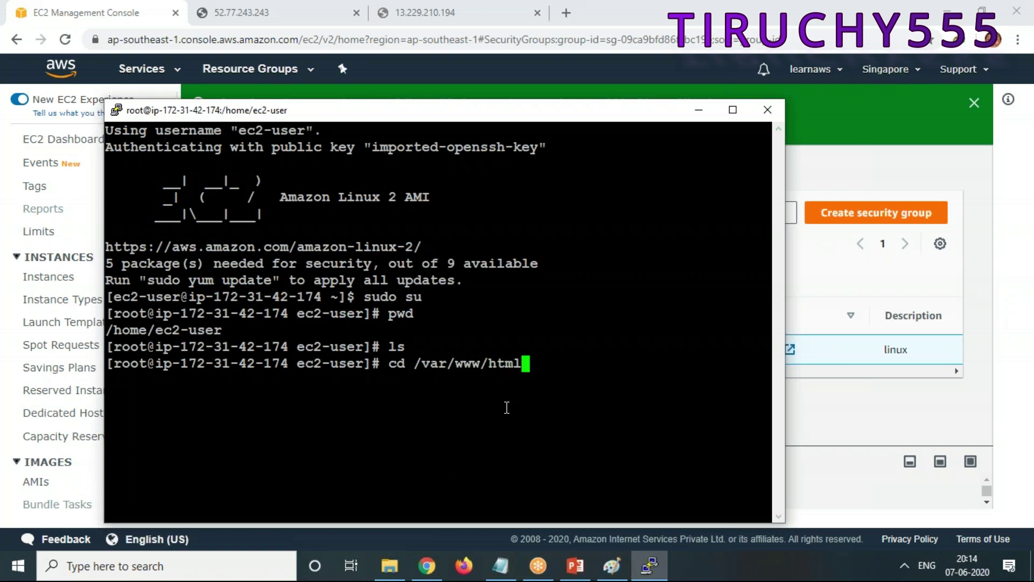
{"action": "key", "text": "Return"}
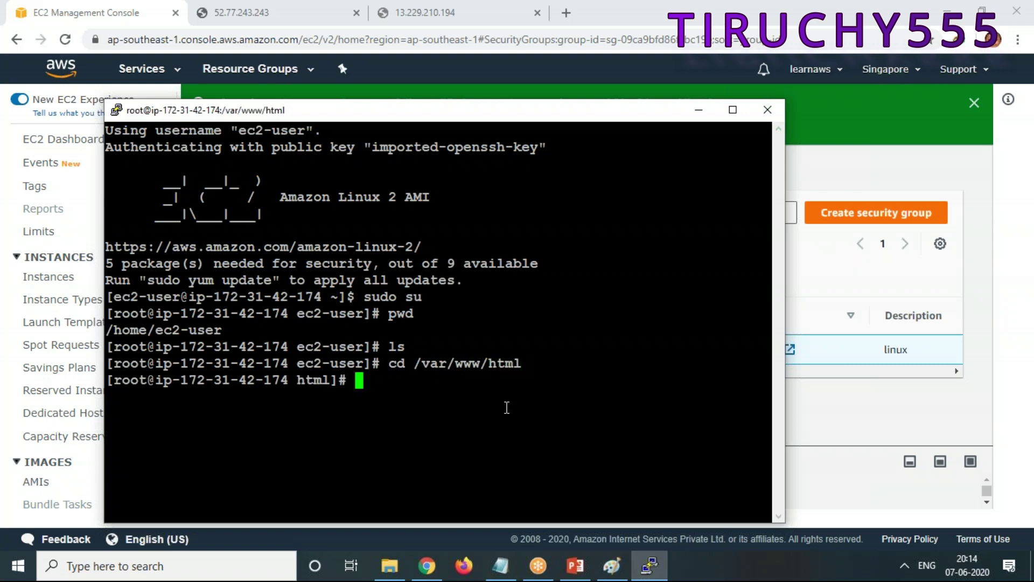
{"action": "type", "text": "ls"}
{"action": "key", "text": "Return"}
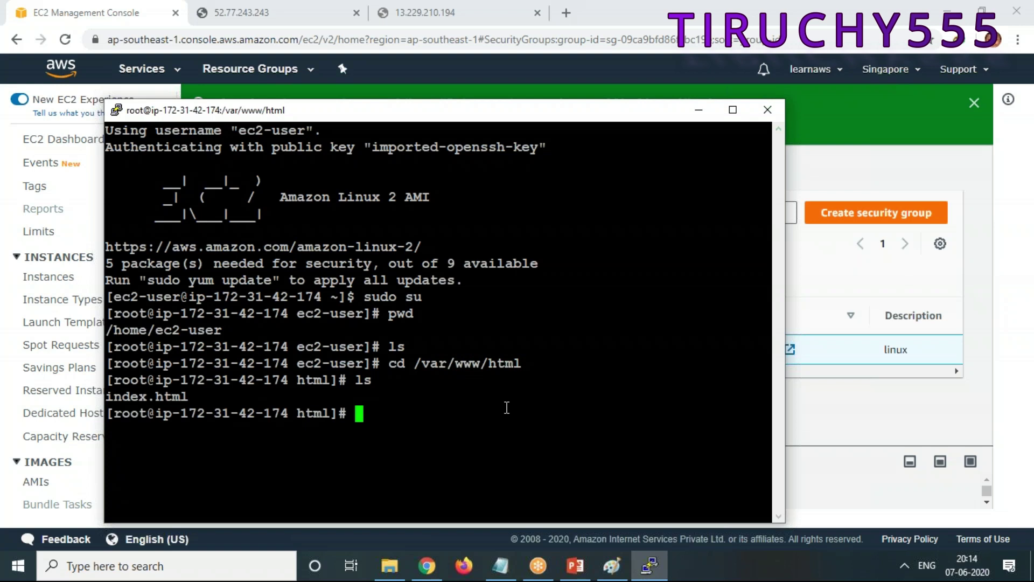
Step: Create a directory named firstapp inside /var/www/html and move into it
{"action": "type", "text": "mkdir "}
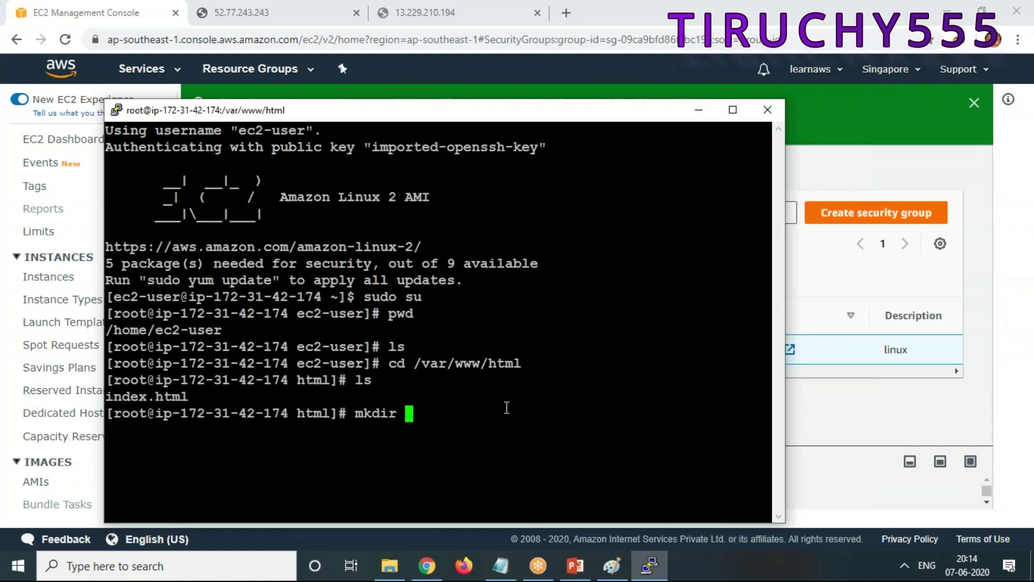
{"action": "type", "text": "firstapp"}
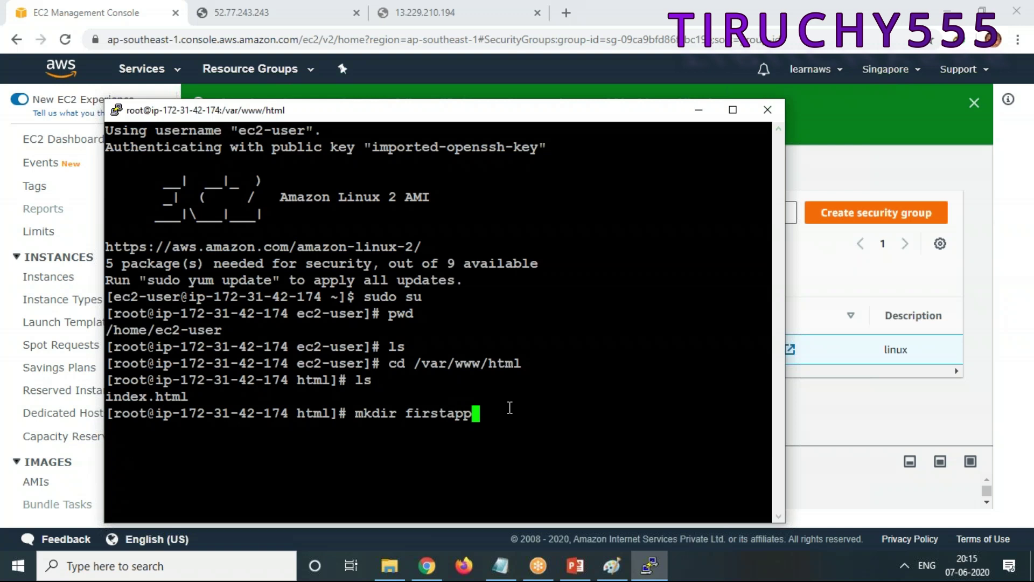
{"action": "key", "text": "Return"}
{"action": "type", "text": "cd "}
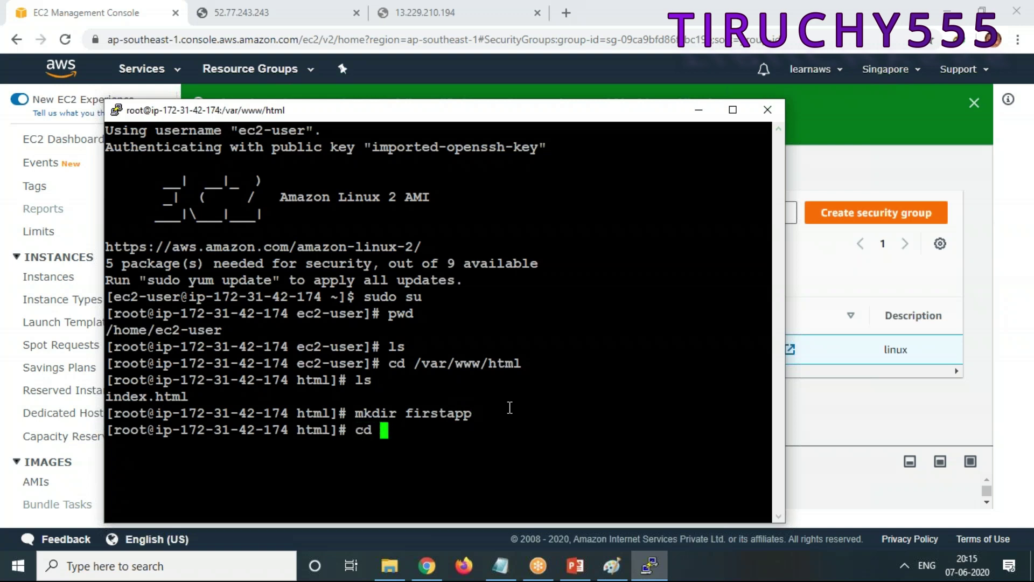
{"action": "type", "text": "firstapp"}
{"action": "key", "text": "Return"}
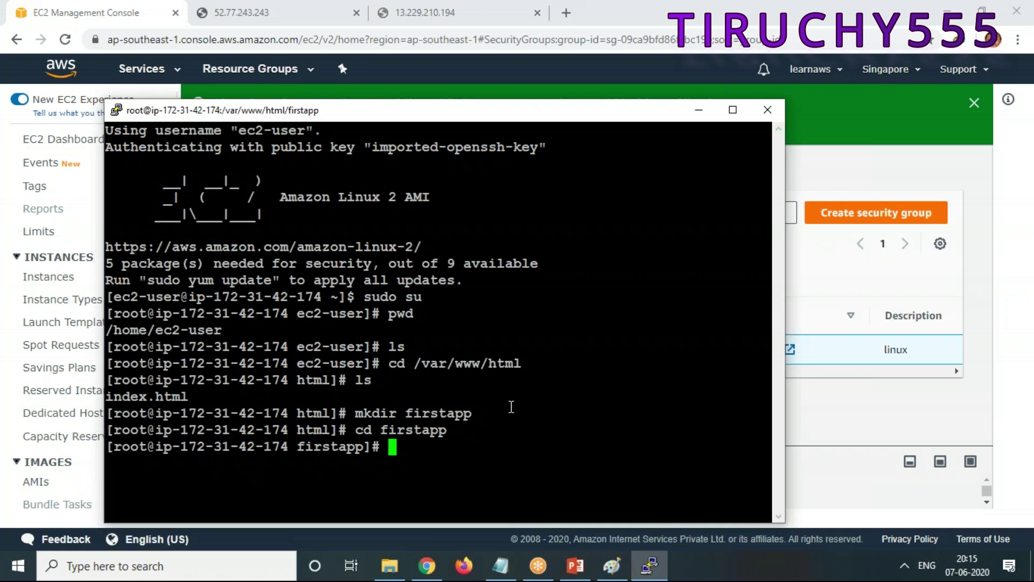
Step: Create index.html in the firstapp directory with vi, containing "<h1>FIRST APP PAGE </h1>", and save it
{"action": "type", "text": "vi index.html"}
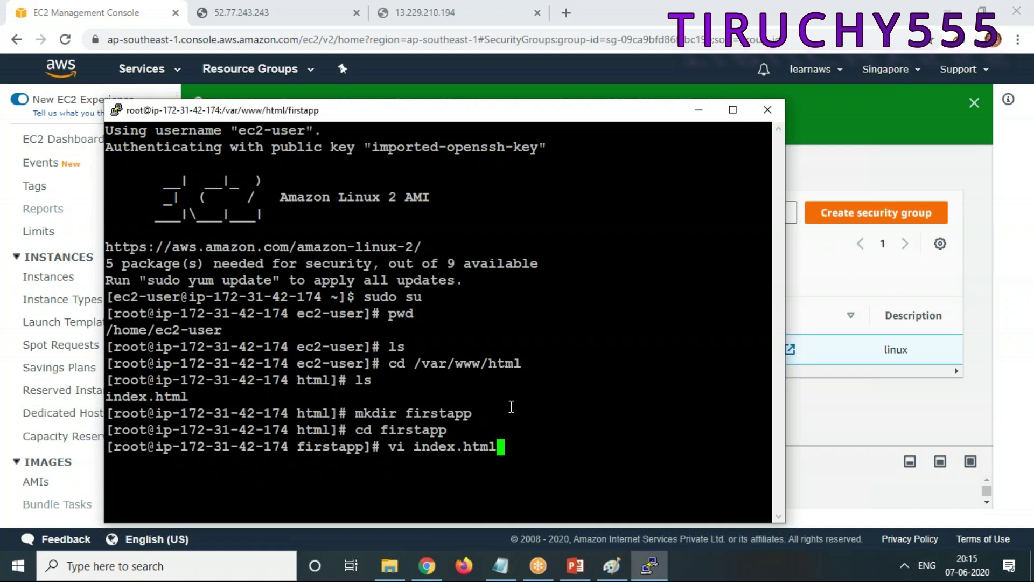
{"action": "key", "text": "Return"}
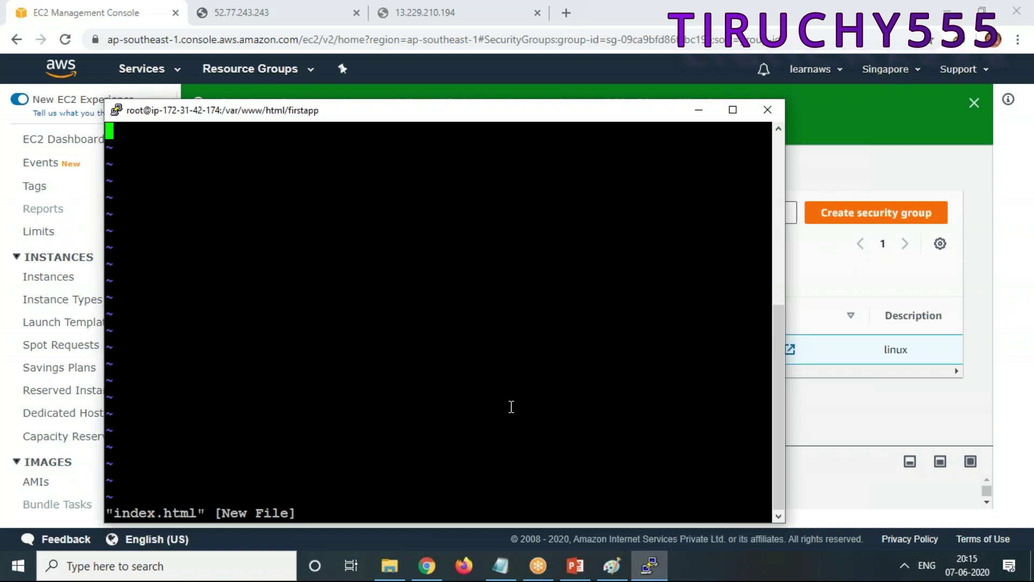
{"action": "key", "text": "i"}
{"action": "type", "text": "<h1>"}
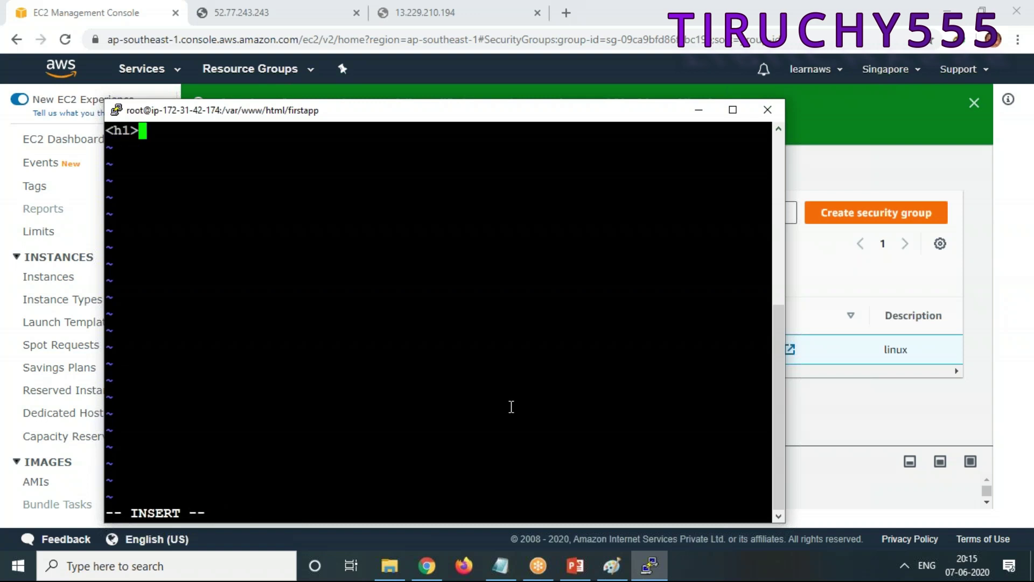
{"action": "type", "text": "THIS"}
{"action": "key", "text": "BackSpace"}
{"action": "key", "text": "BackSpace"}
{"action": "key", "text": "BackSpace"}
{"action": "key", "text": "BackSpace"}
{"action": "type", "text": "FIRST APP"}
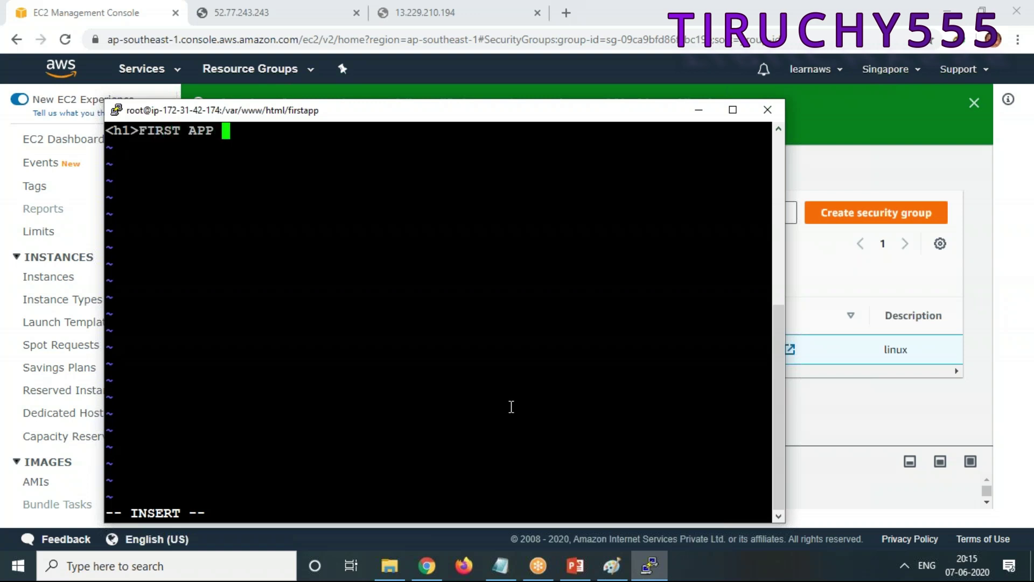
{"action": "type", "text": " PAGE </h1>"}
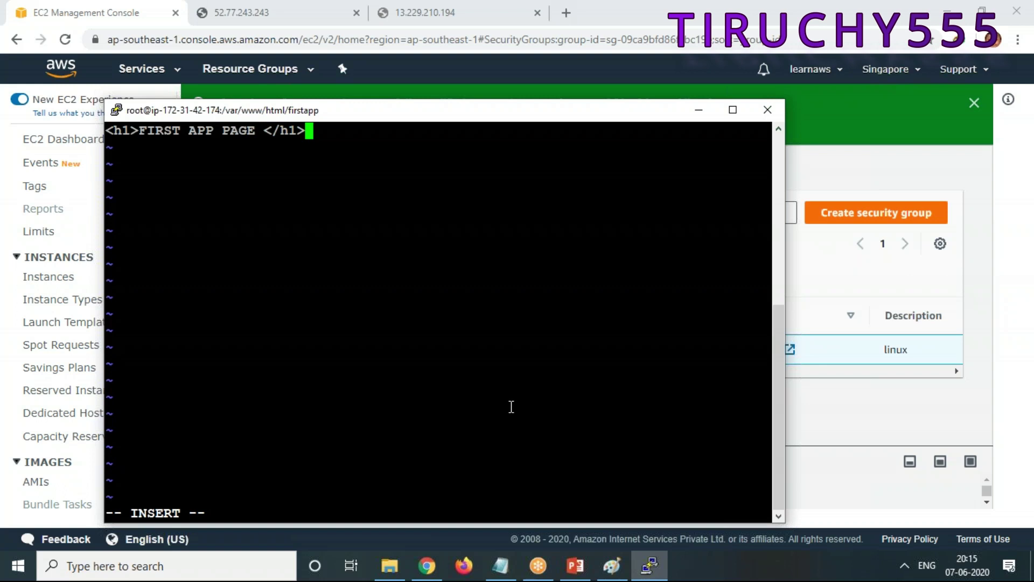
{"action": "key", "text": "Escape"}
{"action": "type", "text": ":wq"}
{"action": "key", "text": "Return"}
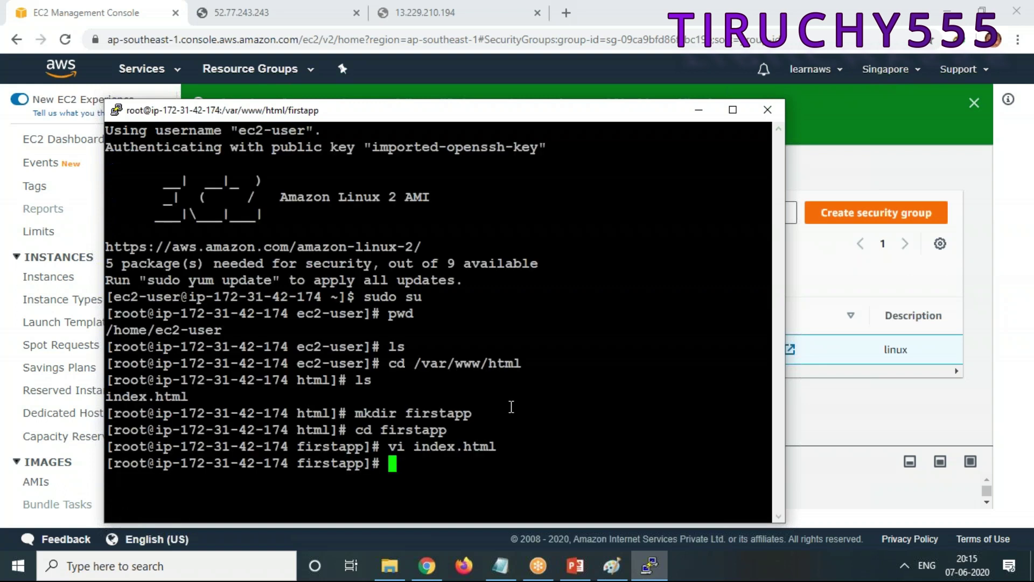
Step: List the files in the firstapp directory and go back up to /var/www/html
{"action": "type", "text": "ls"}
{"action": "key", "text": "Return"}
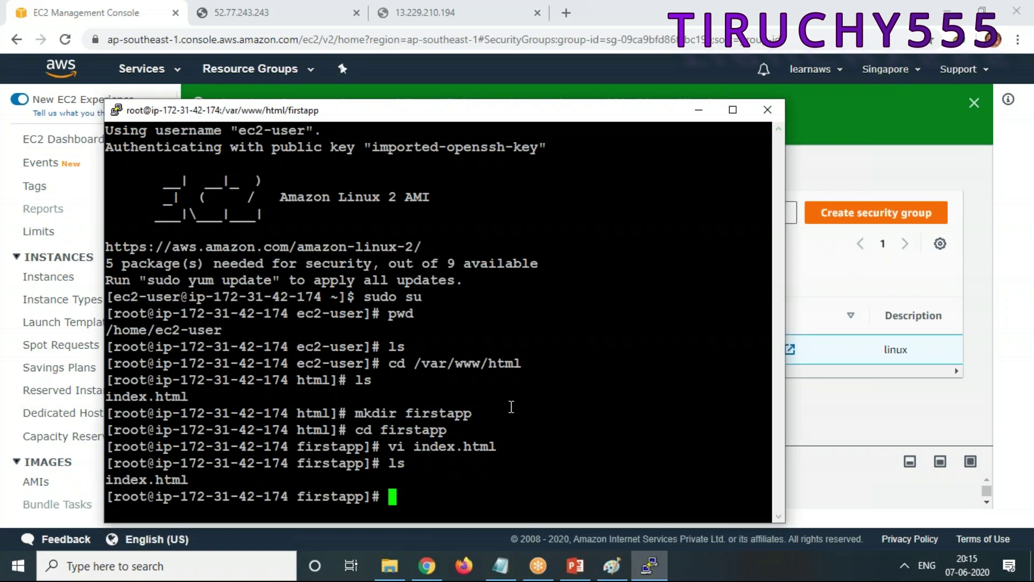
{"action": "type", "text": "cd .."}
{"action": "key", "text": "Return"}
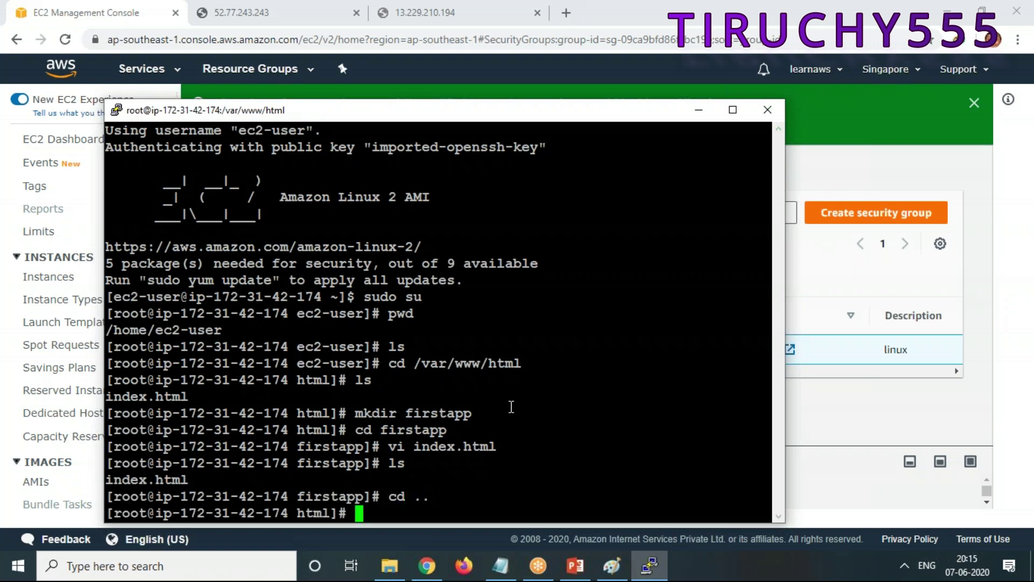
Step: Create a directory named secondapp inside /var/www/html and move into it
{"action": "type", "text": "mkdir secondapp"}
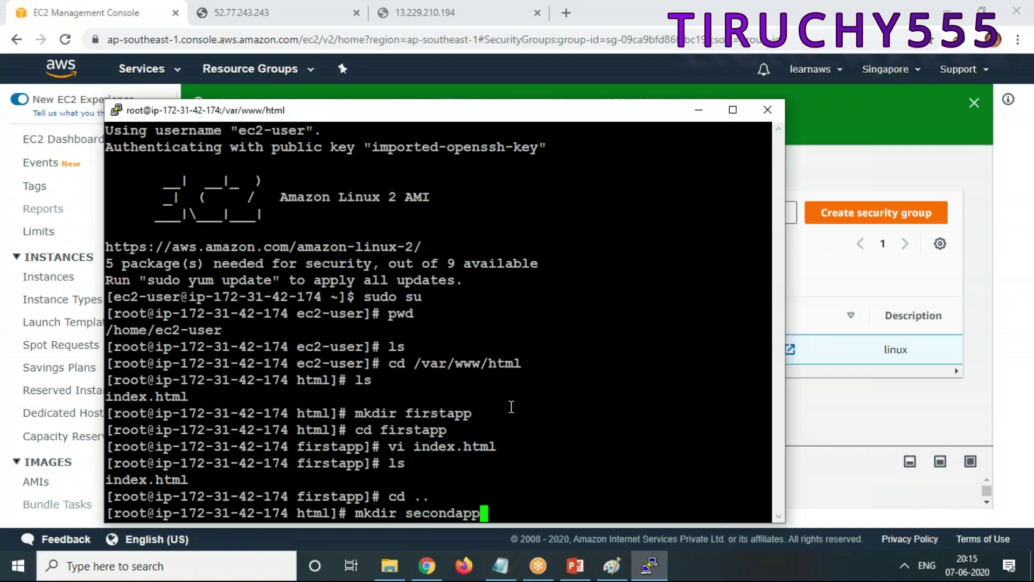
{"action": "key", "text": "Return"}
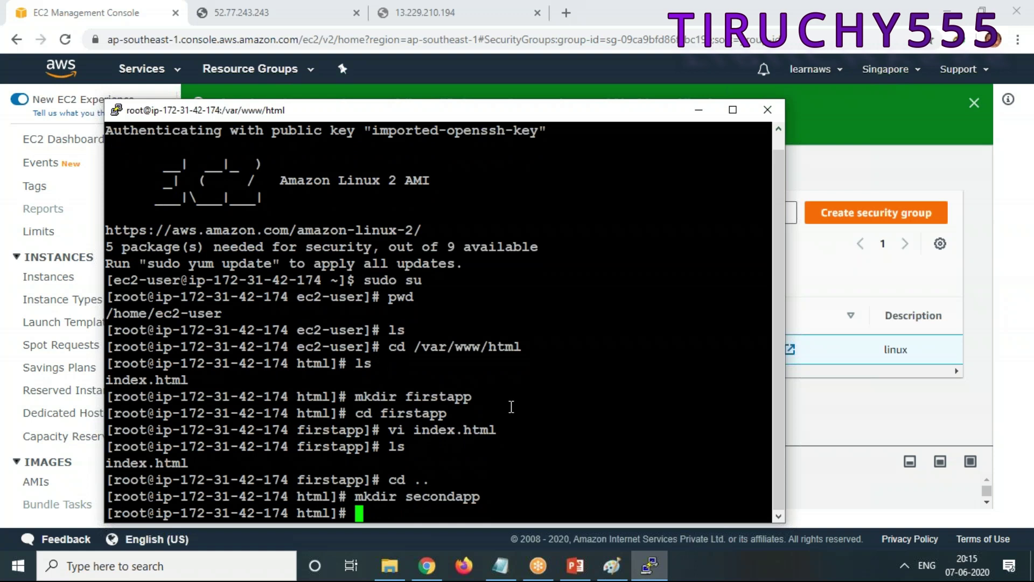
{"action": "type", "text": "cd secondapp"}
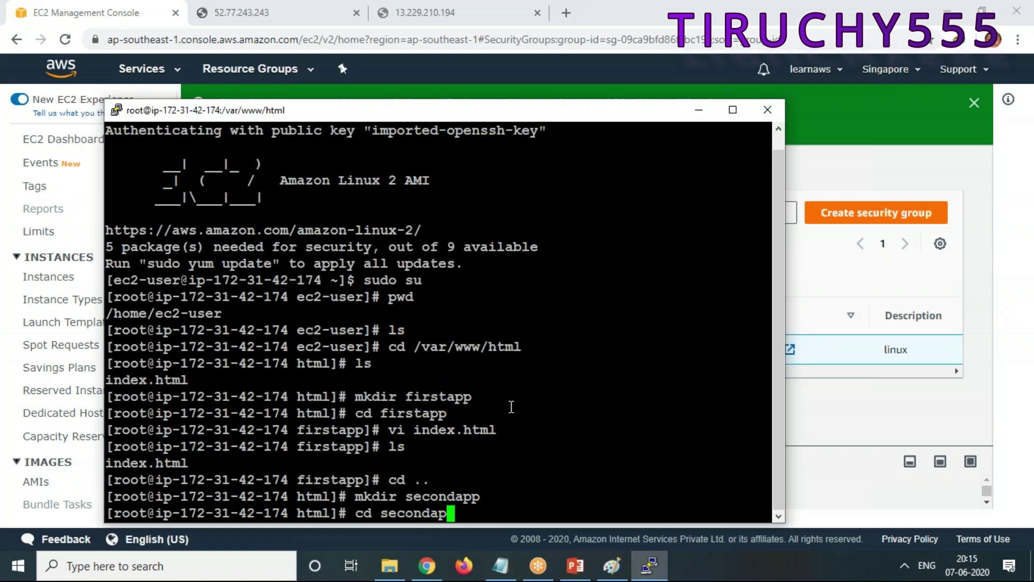
{"action": "key", "text": "Return"}
Step: Create index.html in the secondapp directory with vi, containing "<h1>SECOND APP PAGE</h1>", and save it
{"action": "type", "text": "vi in"}
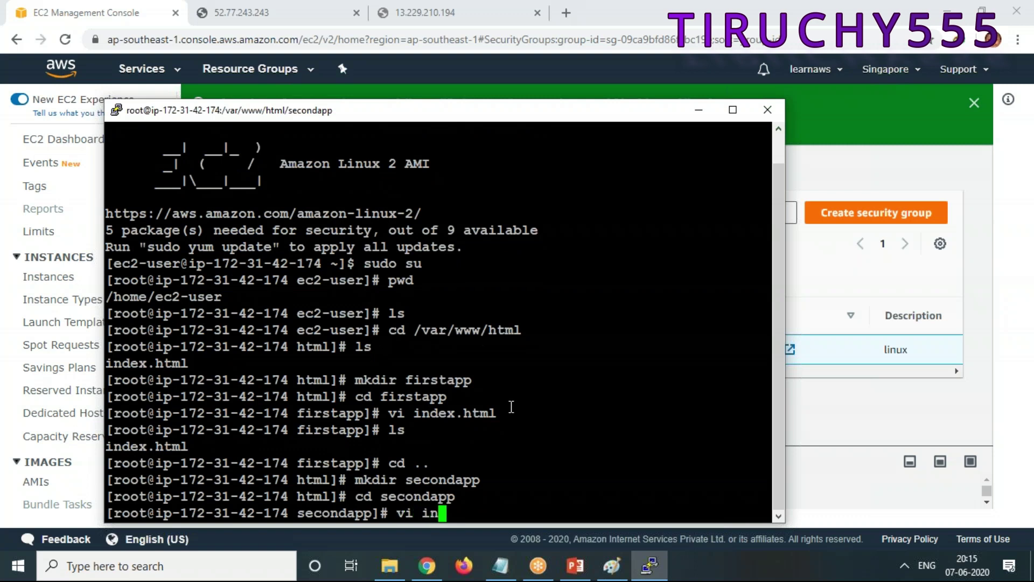
{"action": "type", "text": "dex.htmk"}
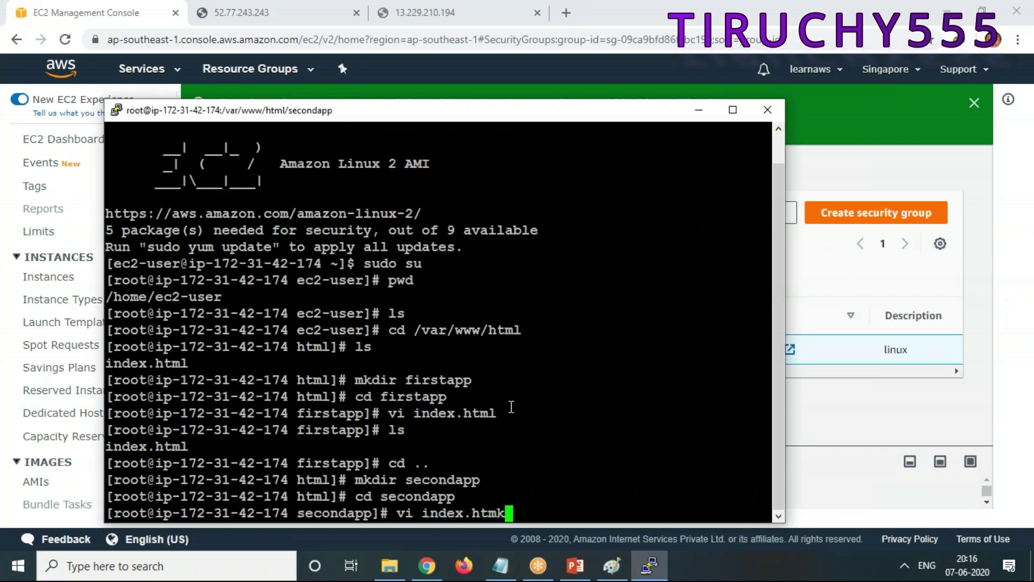
{"action": "key", "text": "BackSpace"}
{"action": "type", "text": "l"}
{"action": "key", "text": "Return"}
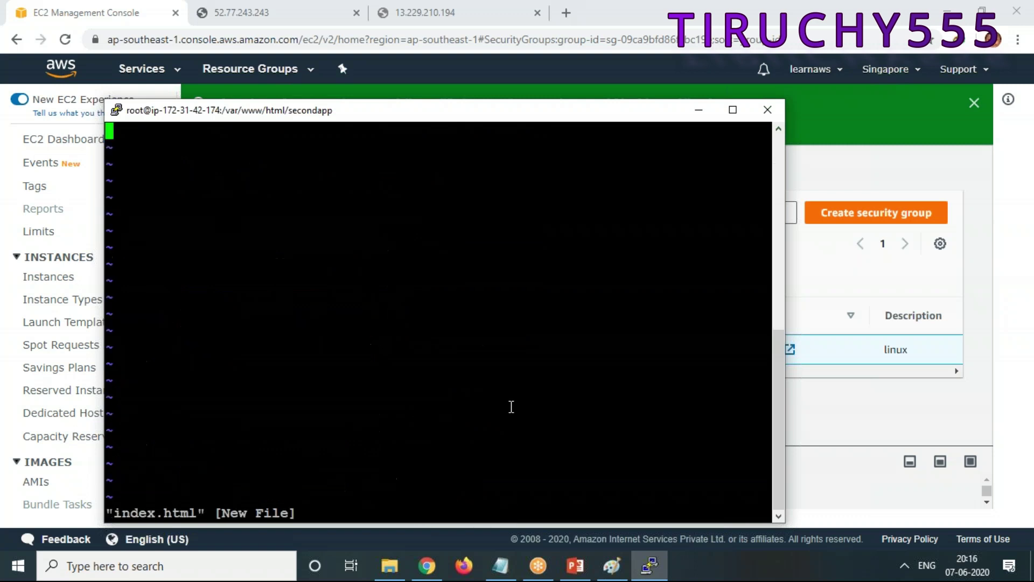
{"action": "type", "text": "i"}
{"action": "type", "text": "<h1>"}
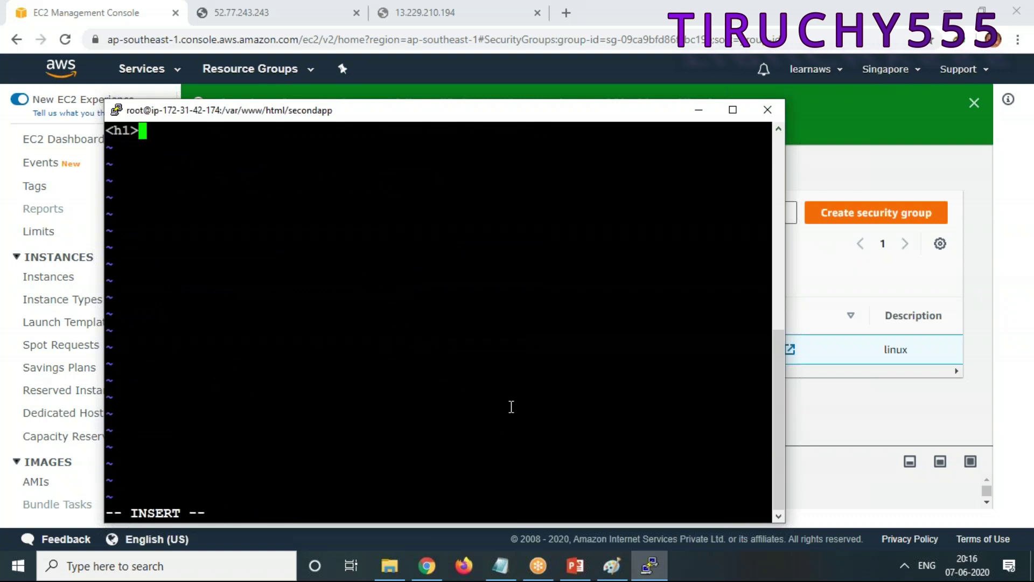
{"action": "type", "text": "SECOND "}
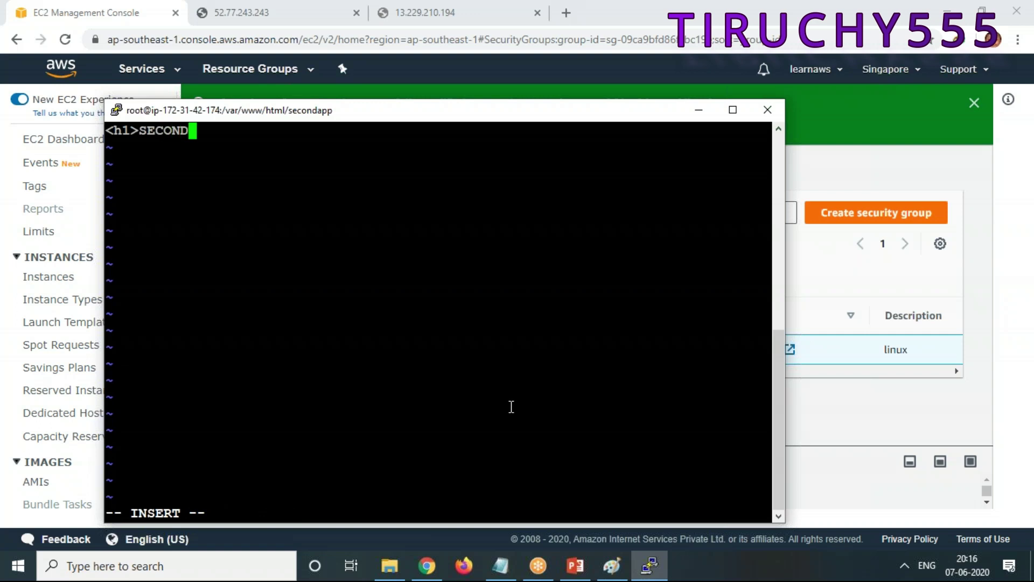
{"action": "type", "text": "APP PAGE</h1"}
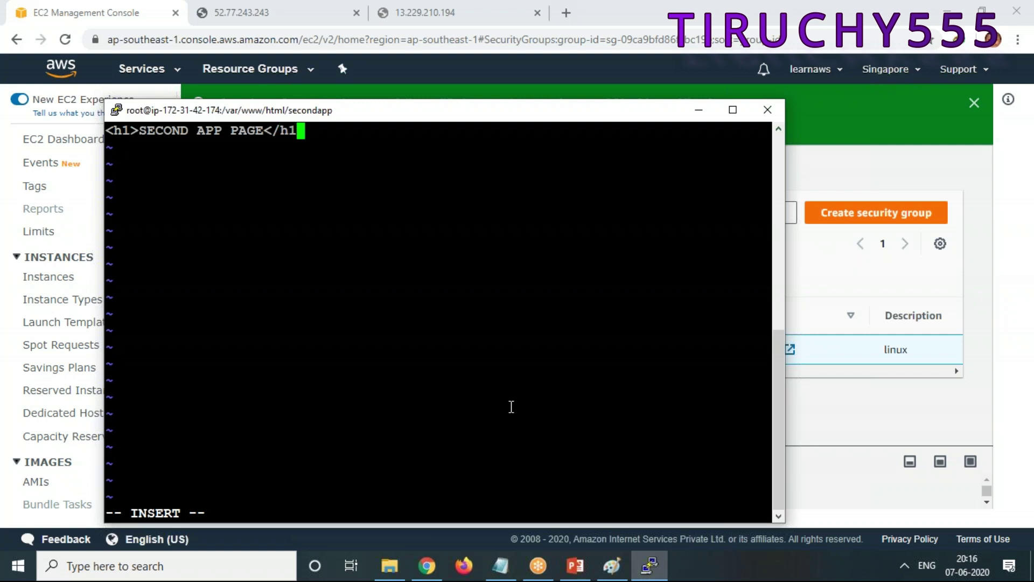
{"action": "type", "text": ">"}
{"action": "key", "text": "Escape"}
{"action": "type", "text": ":wq!"}
{"action": "key", "text": "Return"}
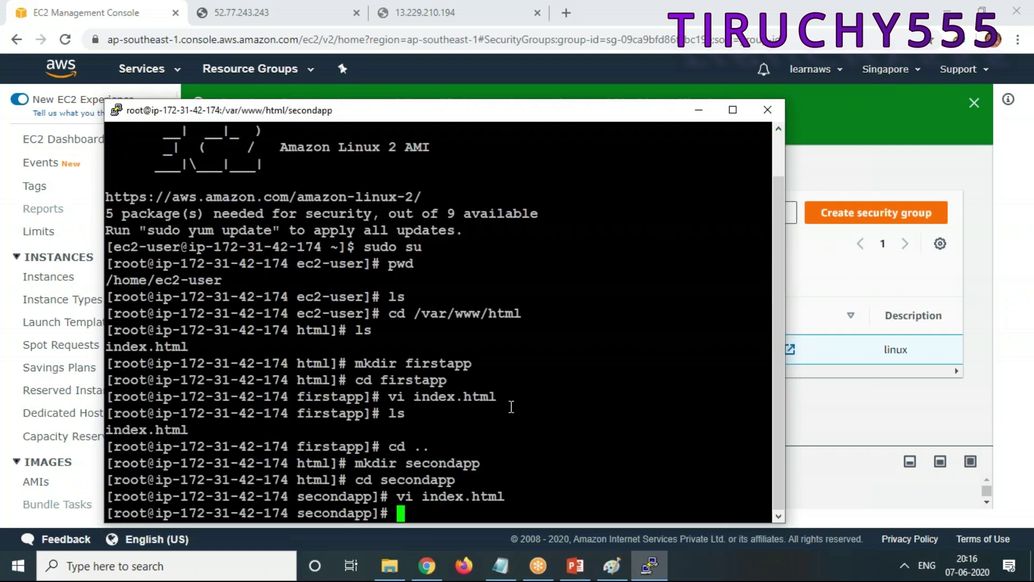
Step: List the files in the secondapp directory and go back up to /var/www/html
{"action": "type", "text": "ls"}
{"action": "key", "text": "Return"}
{"action": "type", "text": "cd .."}
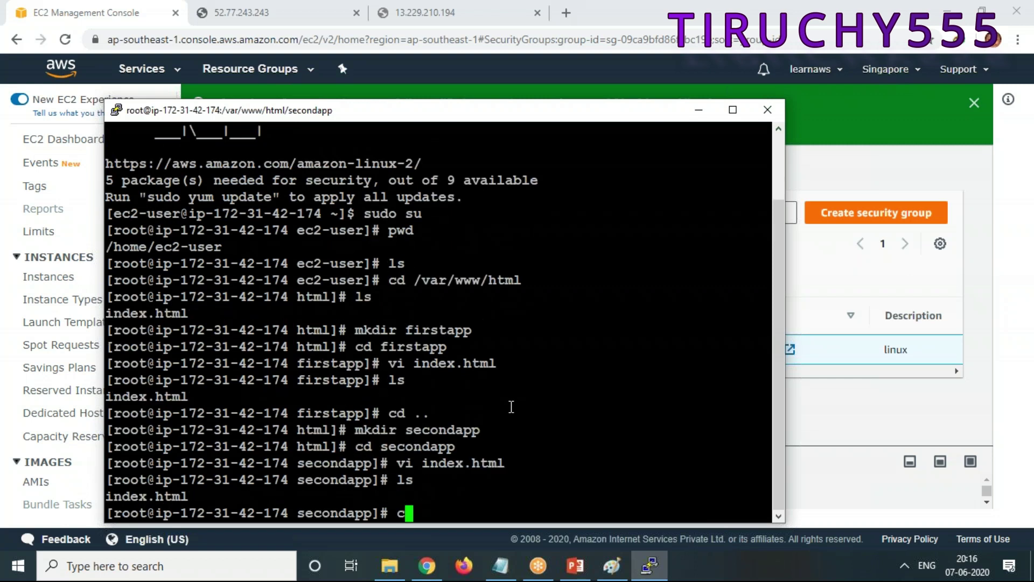
{"action": "key", "text": "Return"}
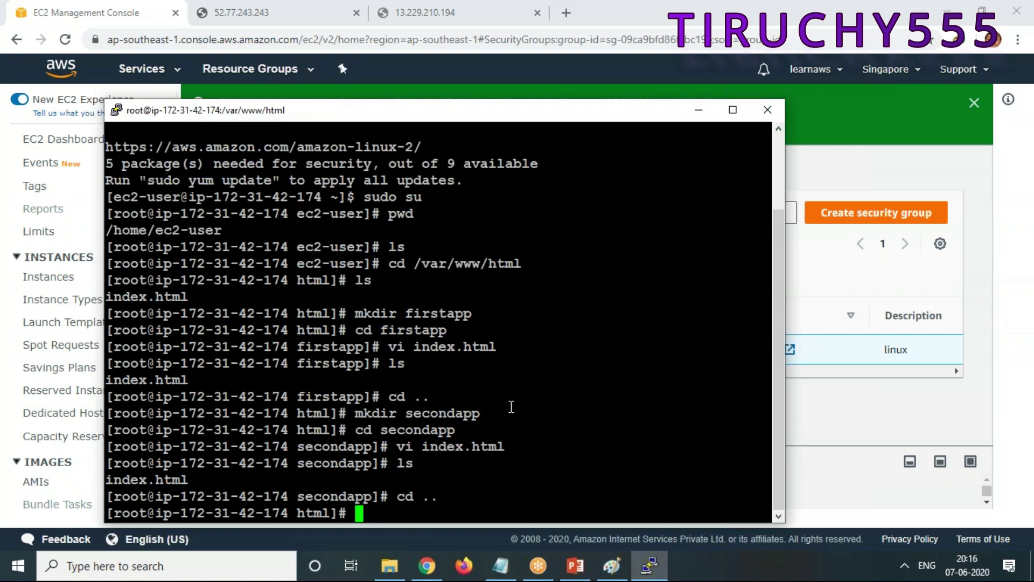
Step: Create a directory named thirdapp inside /var/www/html
{"action": "type", "text": "mkdir third"}
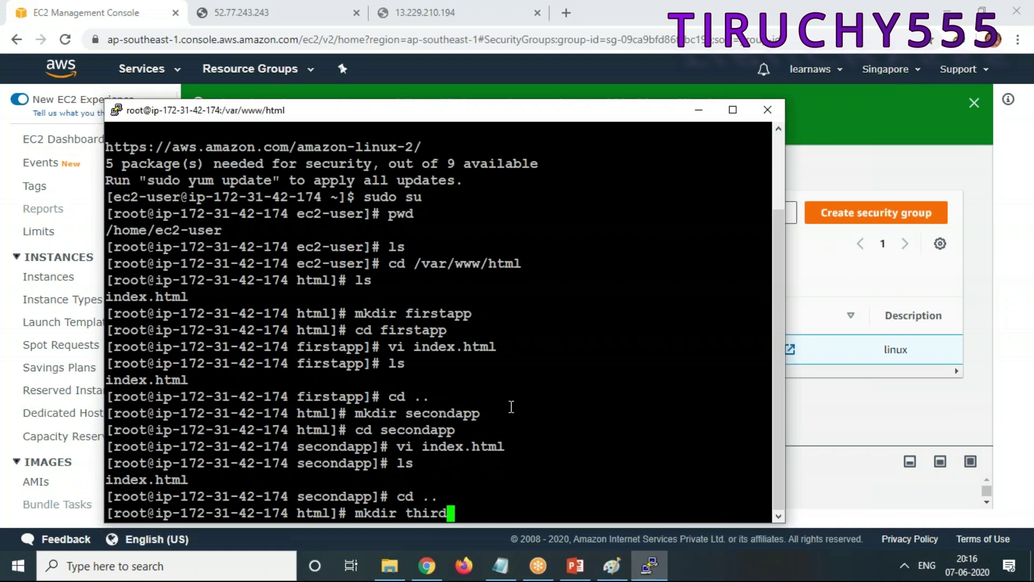
{"action": "type", "text": "app"}
{"action": "key", "text": "Return"}
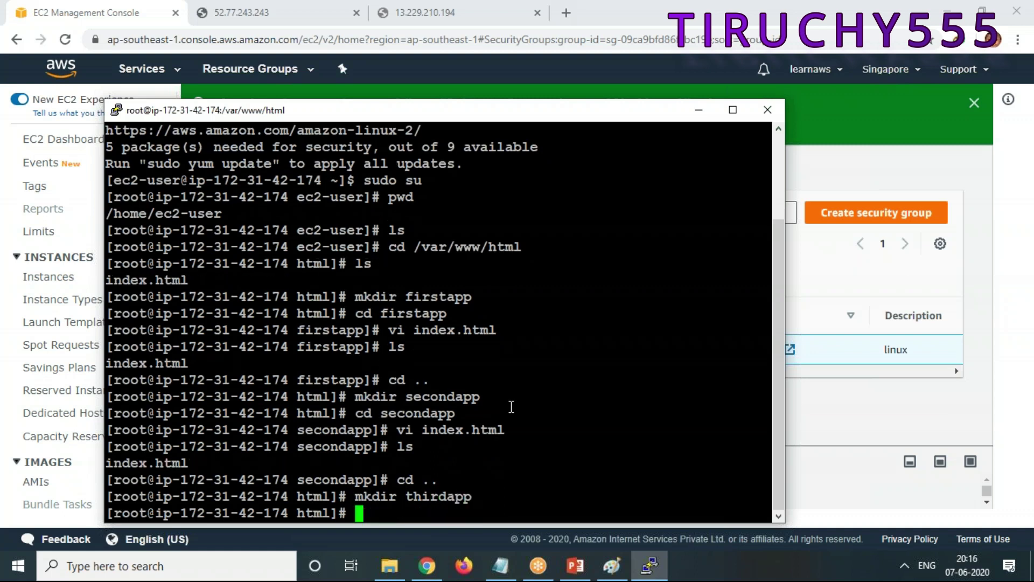
{"action": "type", "text": "vi ind"}
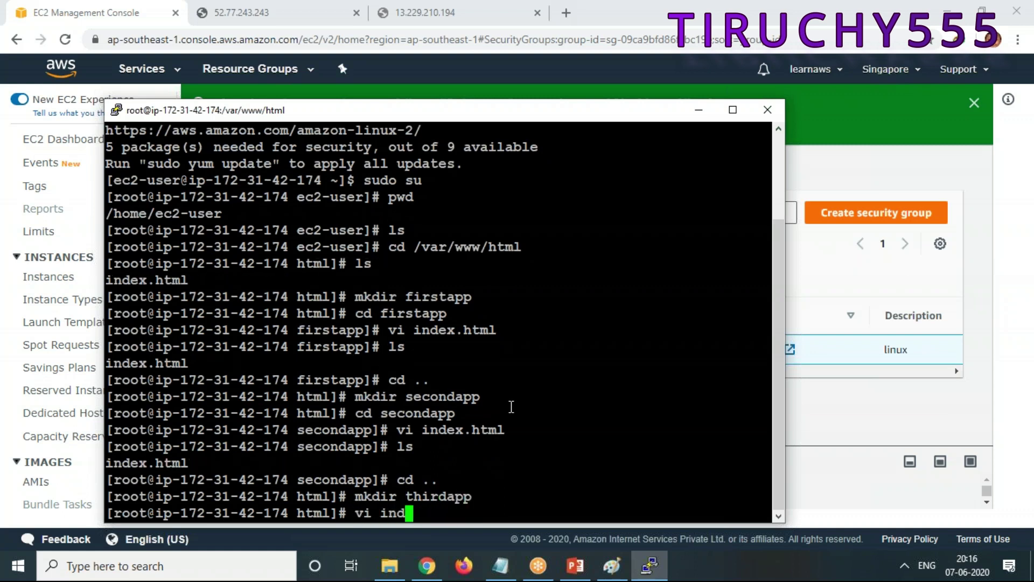
{"action": "type", "text": "ex.html"}
{"action": "key", "text": "Return"}
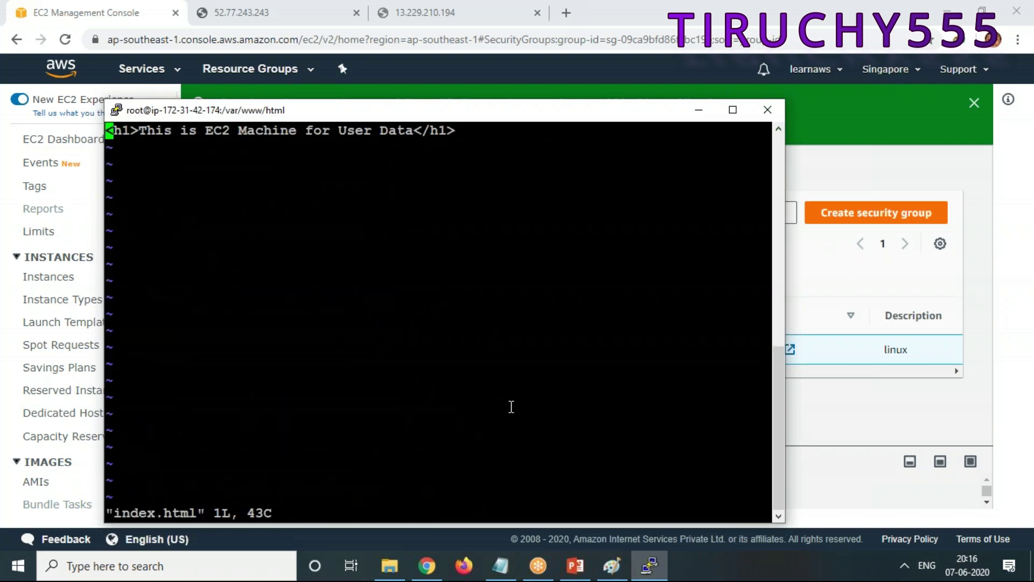
{"action": "type", "text": ":q!"}
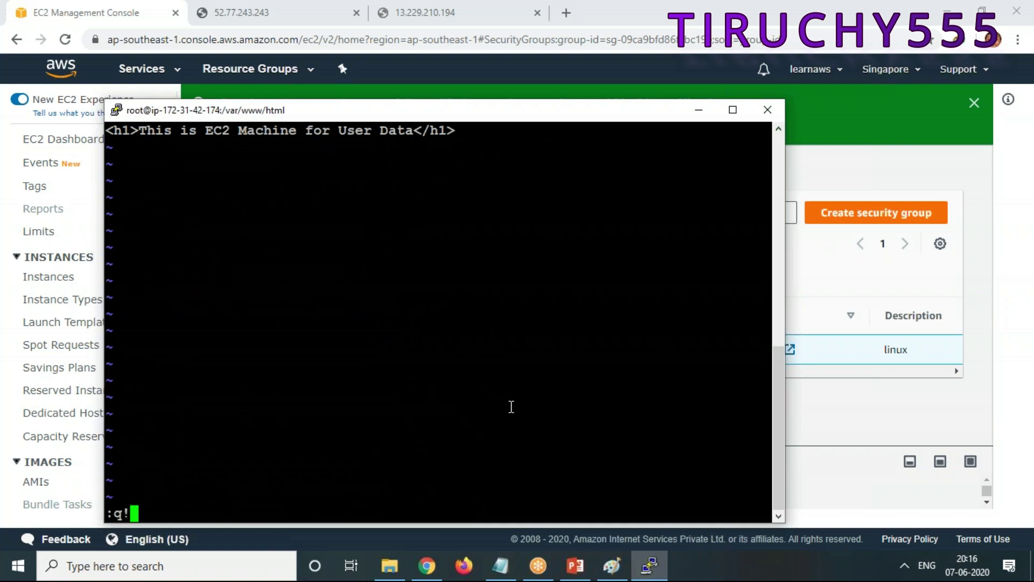
{"action": "key", "text": "Return"}
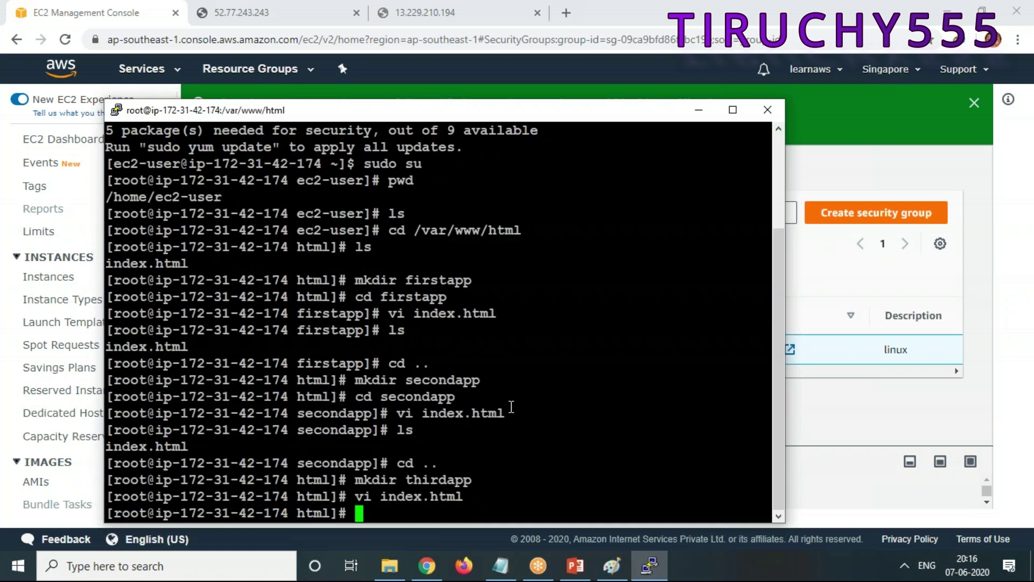
Step: Print the current working directory and list the app directories and files in it
{"action": "type", "text": "pwd"}
{"action": "key", "text": "Return"}
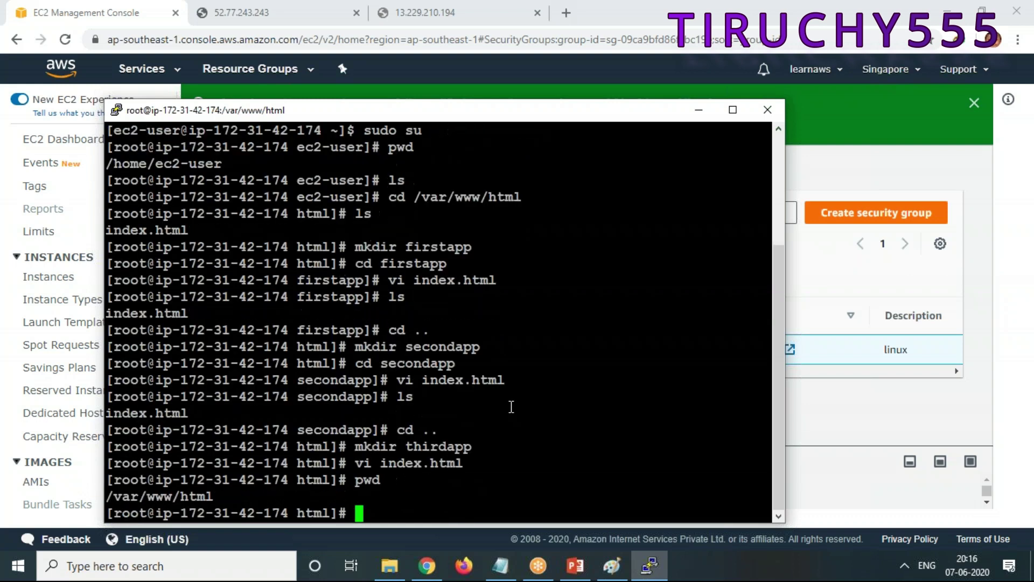
{"action": "type", "text": "ls"}
{"action": "key", "text": "Return"}
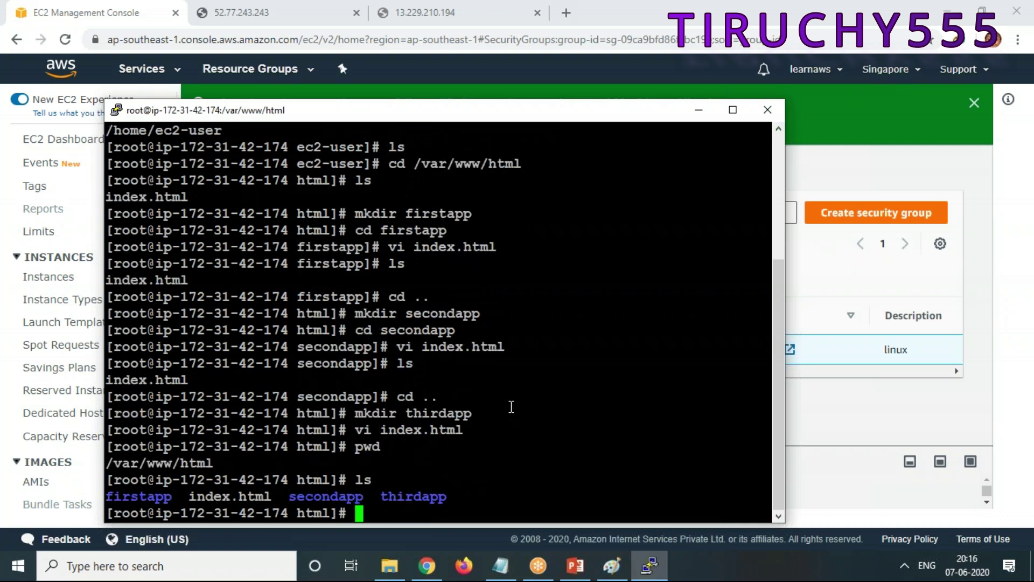
Step: Move into the thirdapp directory and list its contents
{"action": "type", "text": "cd third"}
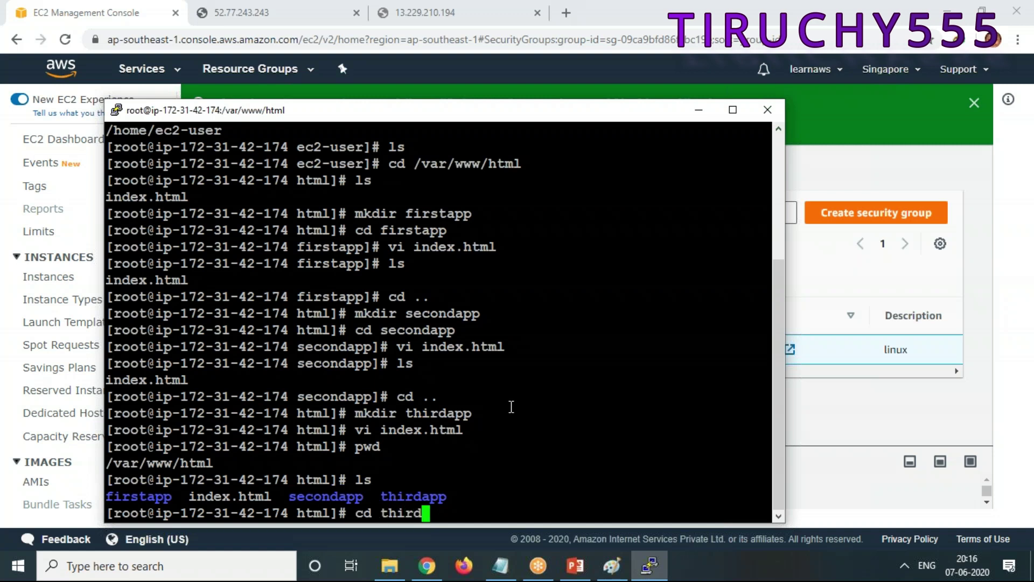
{"action": "type", "text": "app"}
{"action": "key", "text": "Return"}
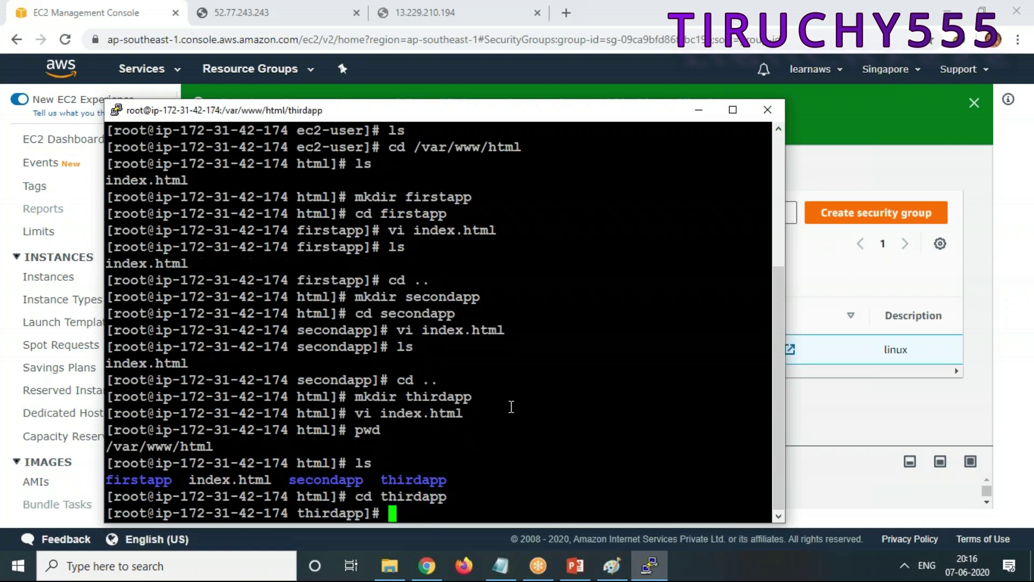
{"action": "type", "text": "vi"}
{"action": "key", "text": "BackSpace"}
{"action": "key", "text": "BackSpace"}
{"action": "type", "text": "ls"}
{"action": "key", "text": "Return"}
Step: Create index.html in the thirdapp directory with vi, containing "<h1>THIRD APP PAGE</h1>", and save it
{"action": "type", "text": "vi index.html"}
{"action": "key", "text": "Return"}
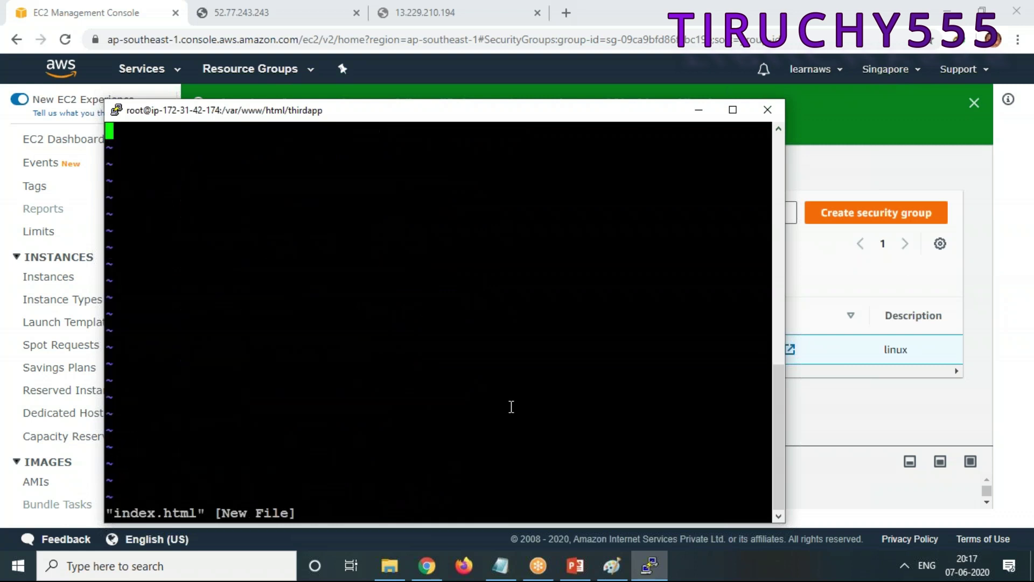
{"action": "type", "text": "i<h1"}
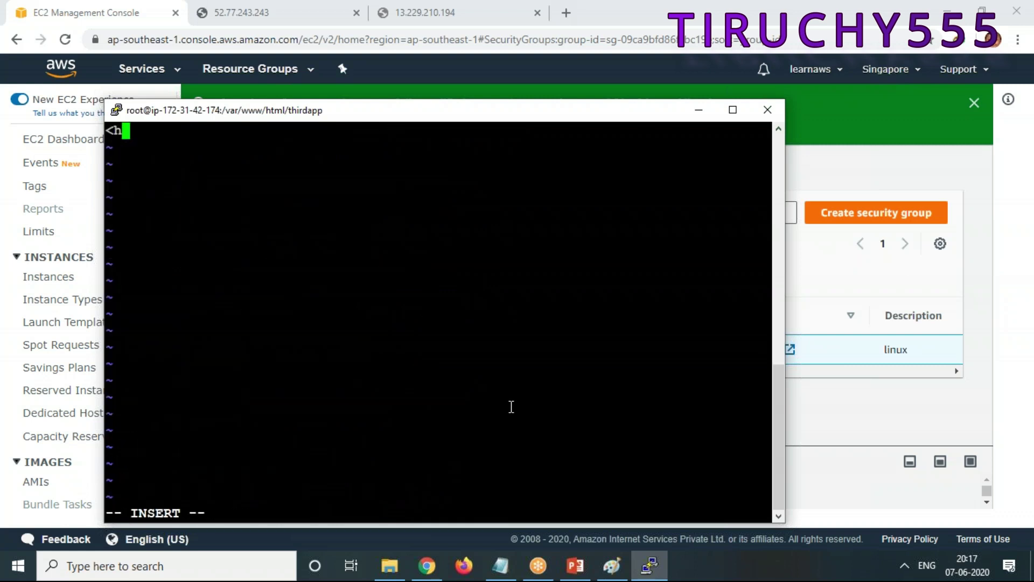
{"action": "type", "text": ">THI"}
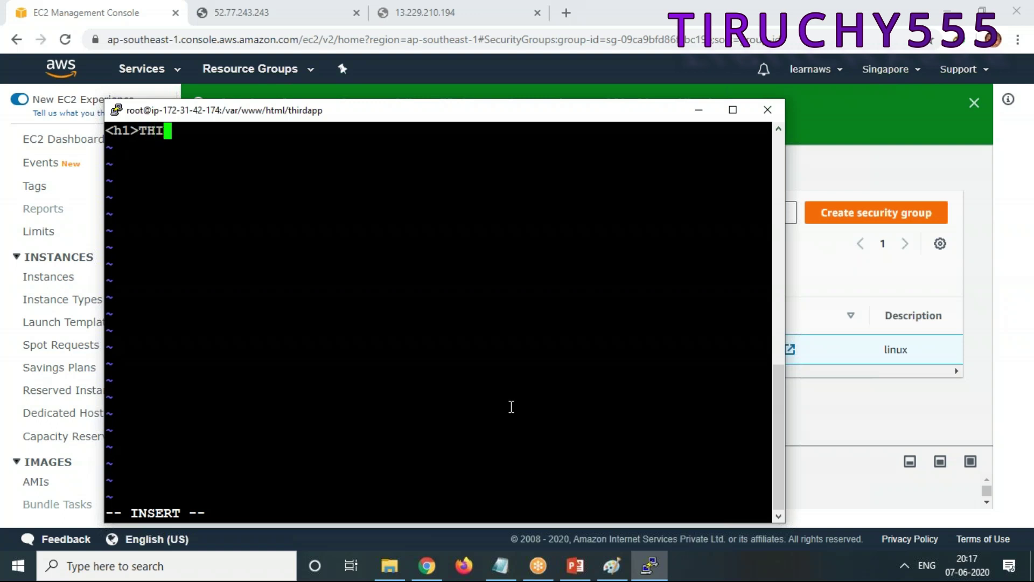
{"action": "type", "text": "RD APP PAGE</h1>"}
{"action": "key", "text": "Escape"}
{"action": "type", "text": ":"}
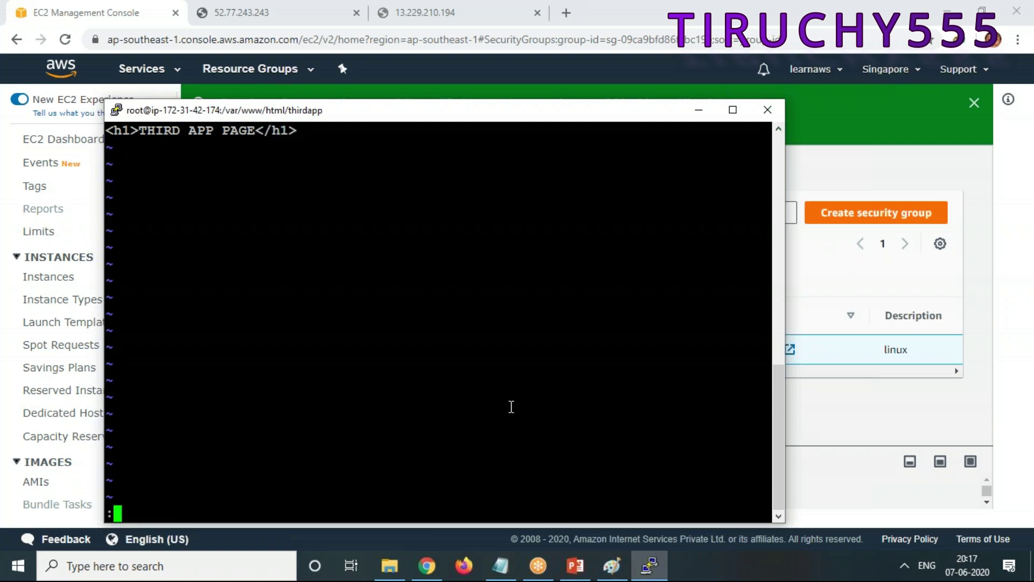
{"action": "type", "text": "wq!"}
{"action": "key", "text": "Return"}
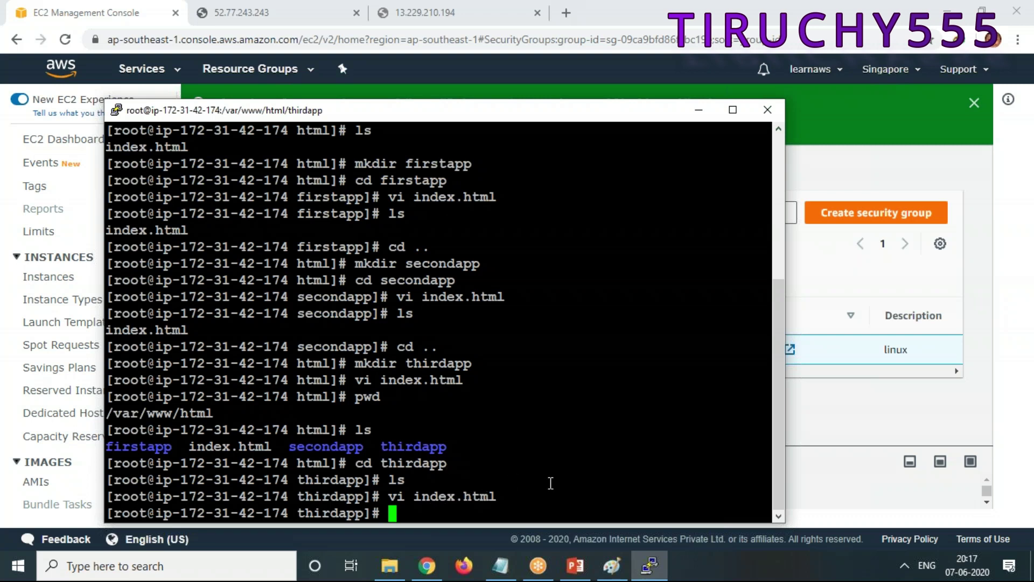
Step: Switch to the browser, reload the page served at 52.77.243.243, and close the 13.229.210.194 tab
{"action": "left_click", "coordinate": [698, 110]}
{"action": "left_click", "coordinate": [259, 14]}
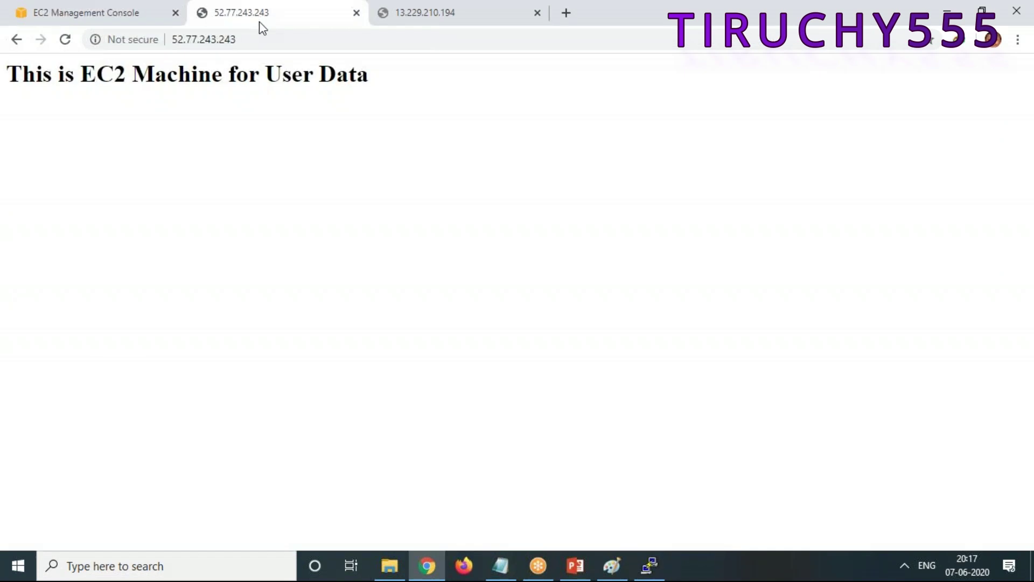
{"action": "right_click", "coordinate": [292, 175]}
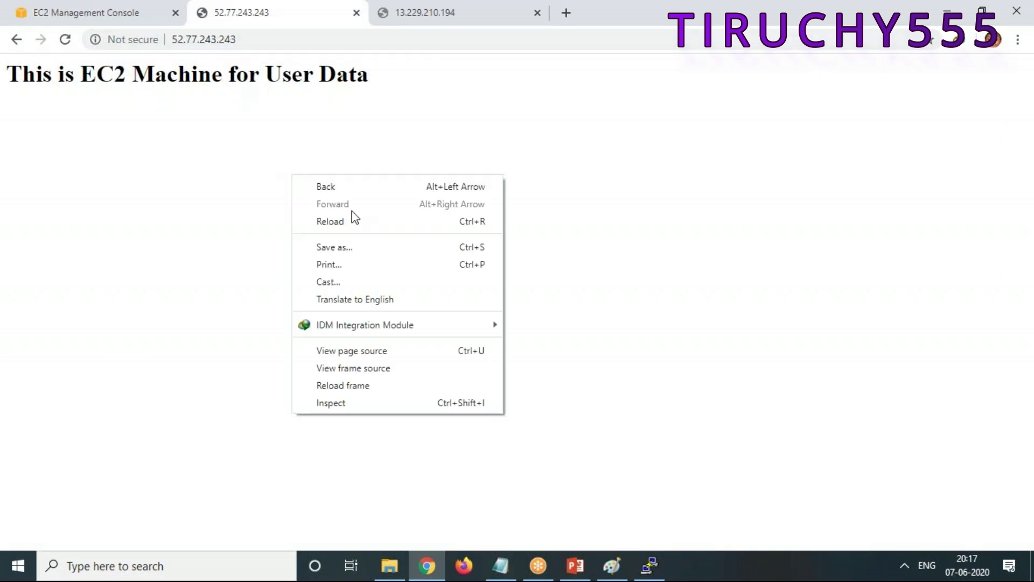
{"action": "left_click", "coordinate": [346, 221]}
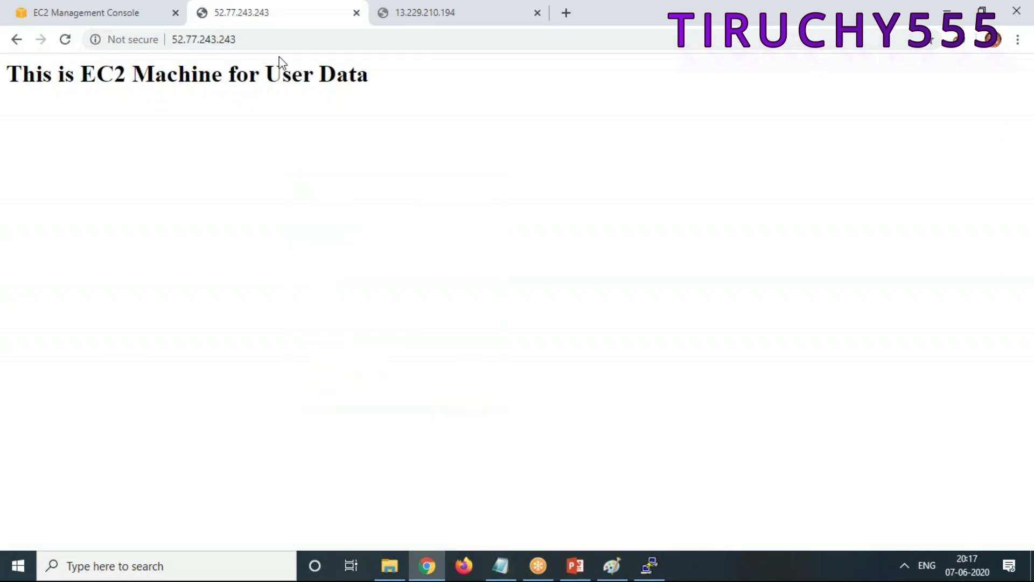
{"action": "left_click", "coordinate": [246, 38]}
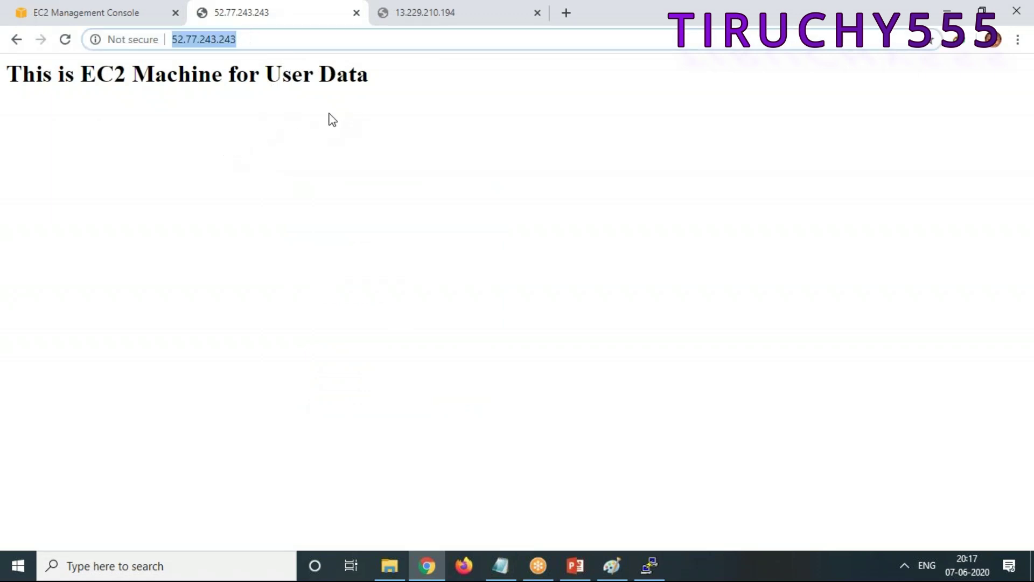
{"action": "left_click", "coordinate": [280, 39]}
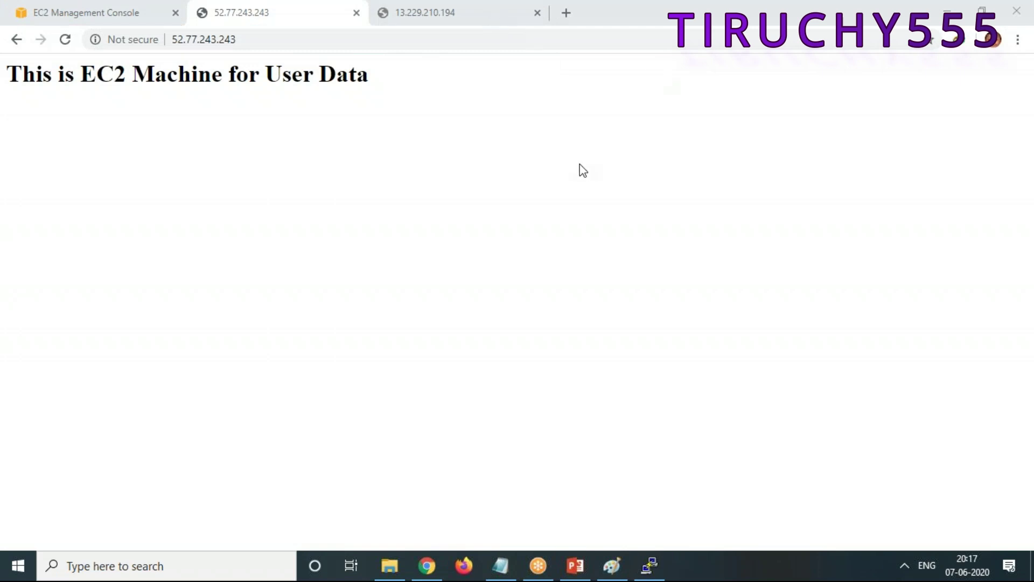
{"action": "left_click", "coordinate": [537, 13]}
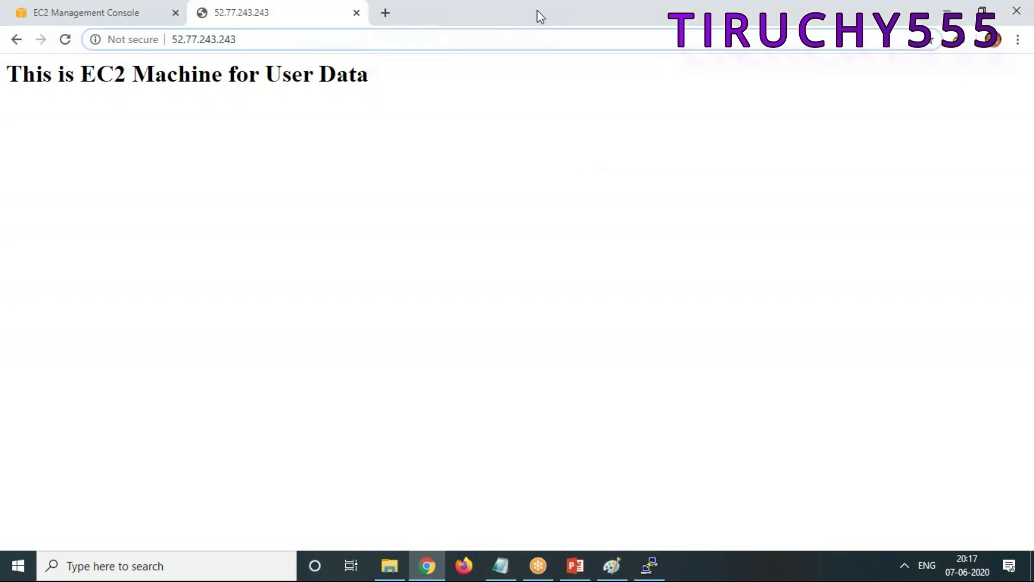
Step: Return to the EC2 console and review the Microservices procedure in the Notepad notes
{"action": "left_click", "coordinate": [132, 16]}
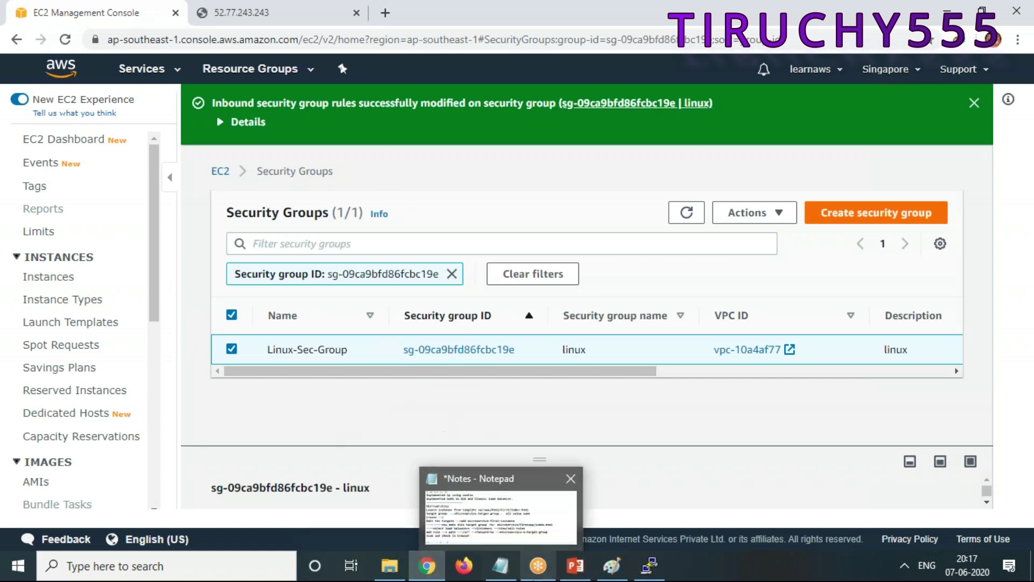
{"action": "mouse_move", "coordinate": [538, 565]}
{"action": "scroll", "coordinate": [134, 420], "scroll_direction": "down", "scroll_amount": 6}
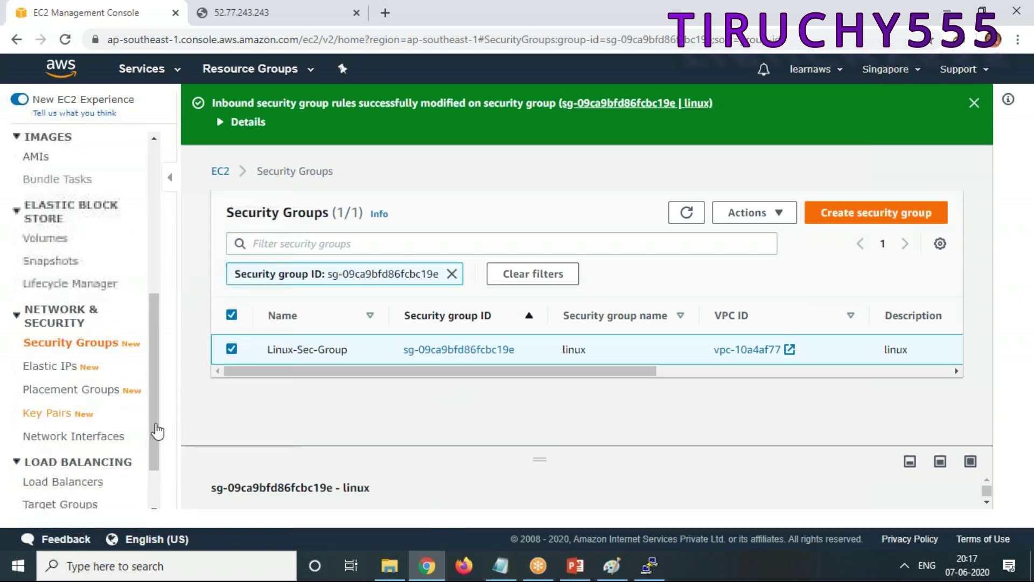
{"action": "left_click", "coordinate": [500, 565]}
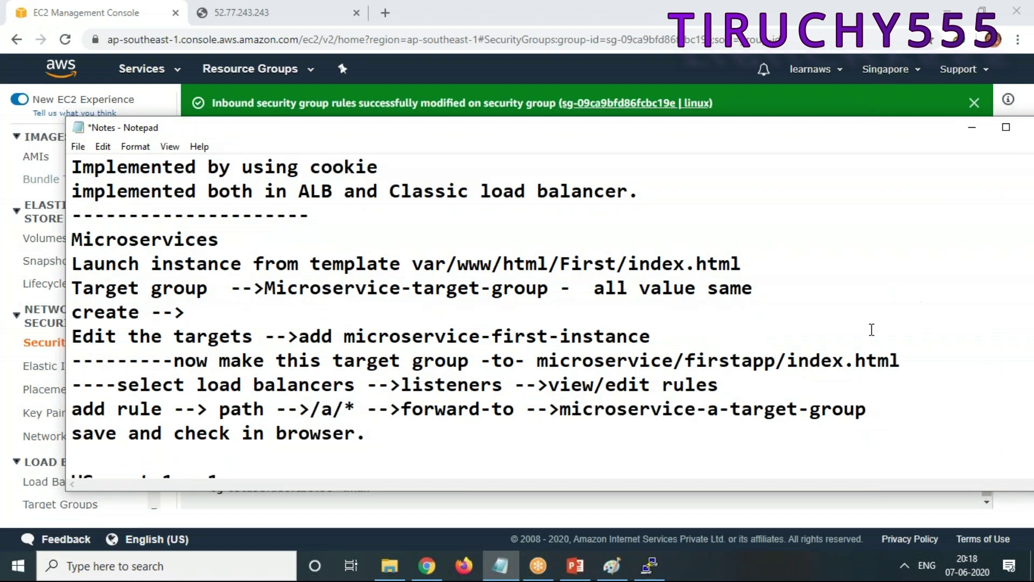
{"action": "left_click", "coordinate": [971, 129]}
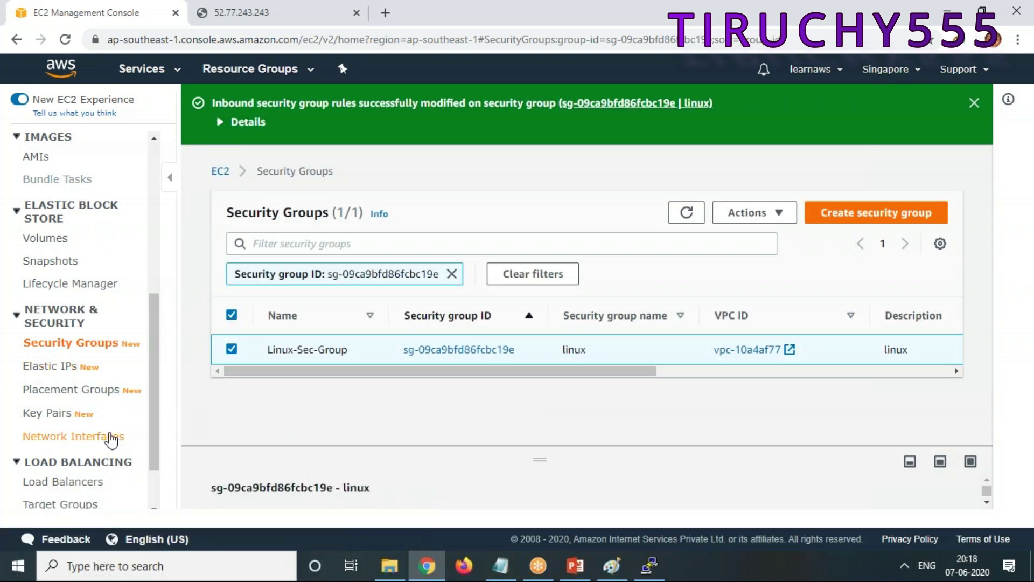
Step: Delete the ourALB load balancer from the EC2 load balancers
{"action": "scroll", "coordinate": [110, 434], "scroll_direction": "down", "scroll_amount": 2}
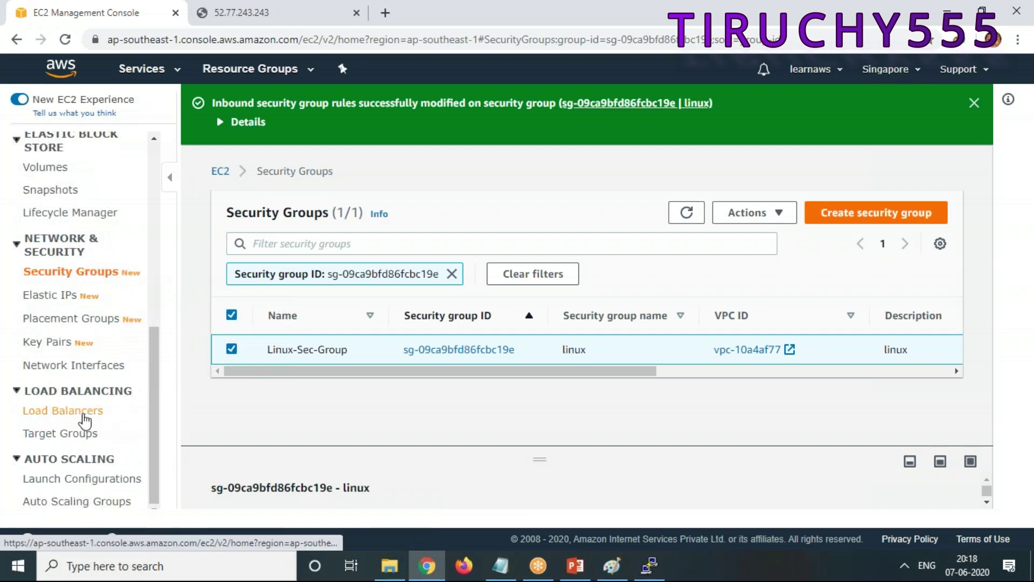
{"action": "left_click", "coordinate": [86, 412]}
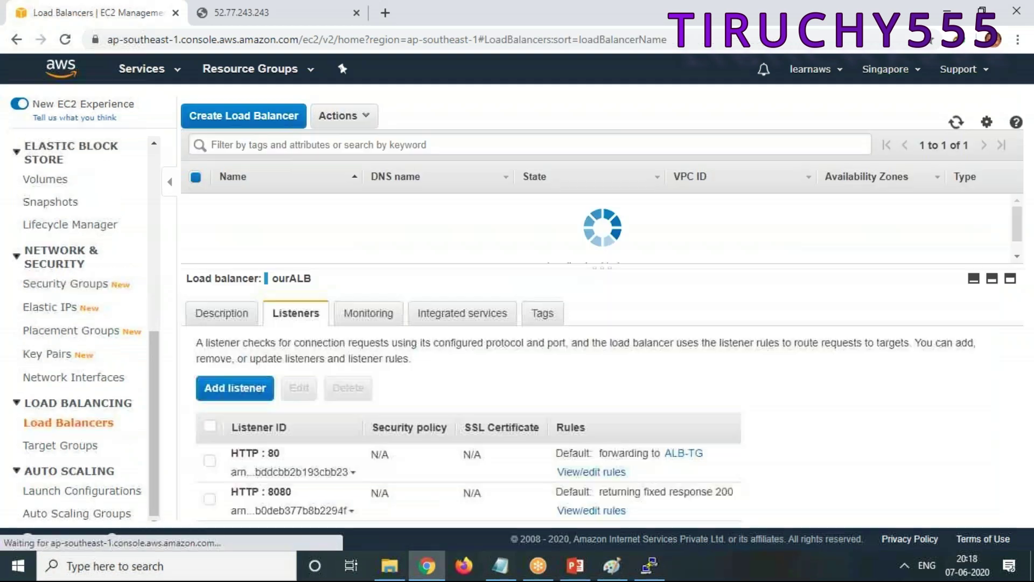
{"action": "left_click", "coordinate": [353, 119]}
{"action": "left_click", "coordinate": [345, 264]}
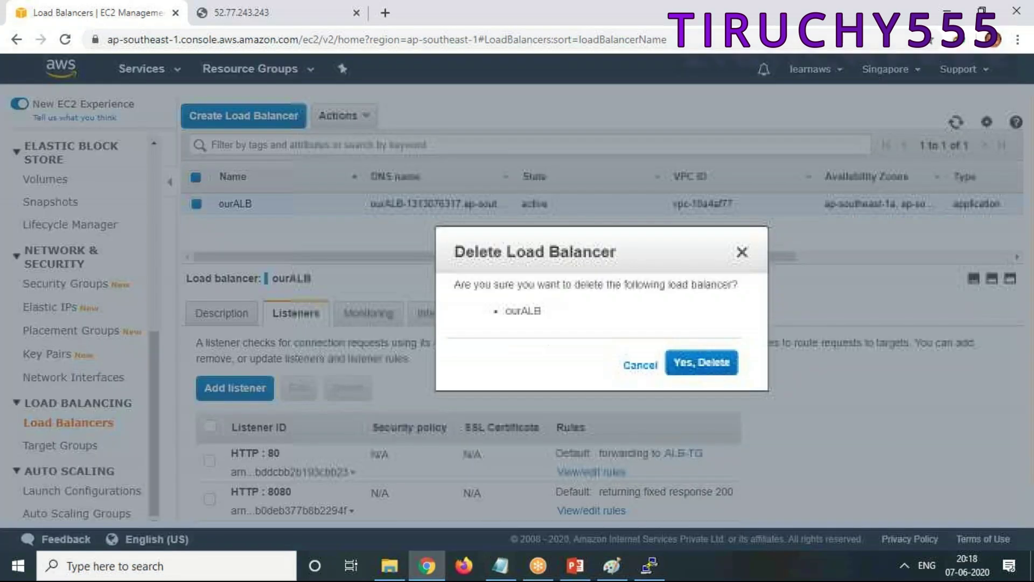
{"action": "left_click", "coordinate": [701, 363]}
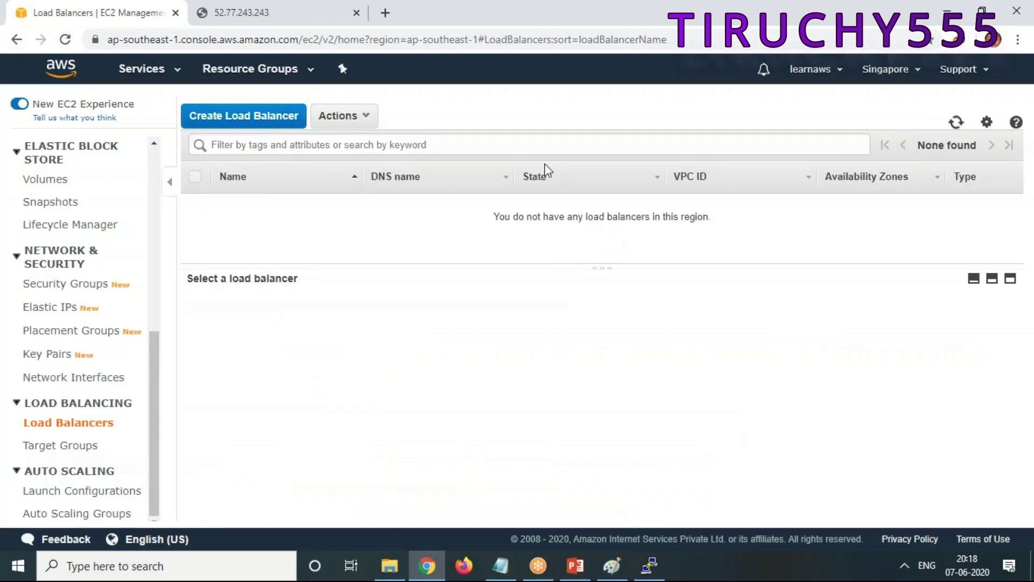
Step: Delete the ALB-TG target group
{"action": "left_click", "coordinate": [73, 451]}
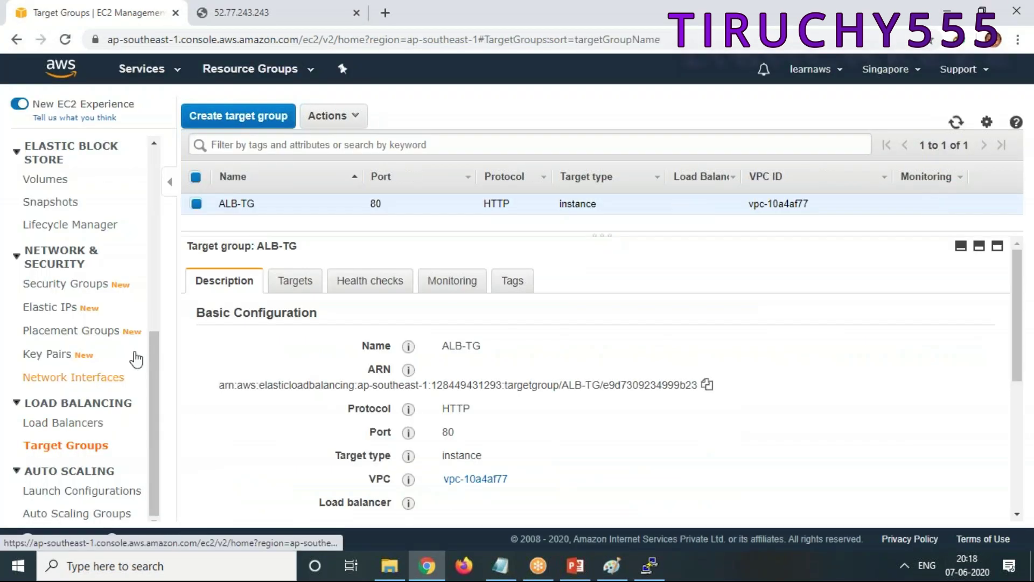
{"action": "left_click", "coordinate": [331, 115]}
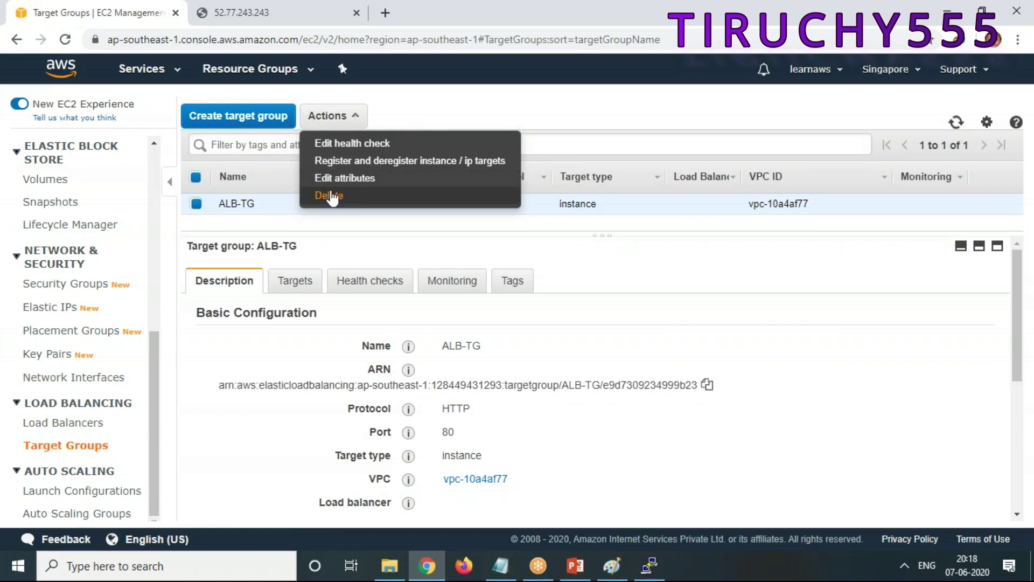
{"action": "left_click", "coordinate": [329, 197]}
{"action": "left_click", "coordinate": [699, 364]}
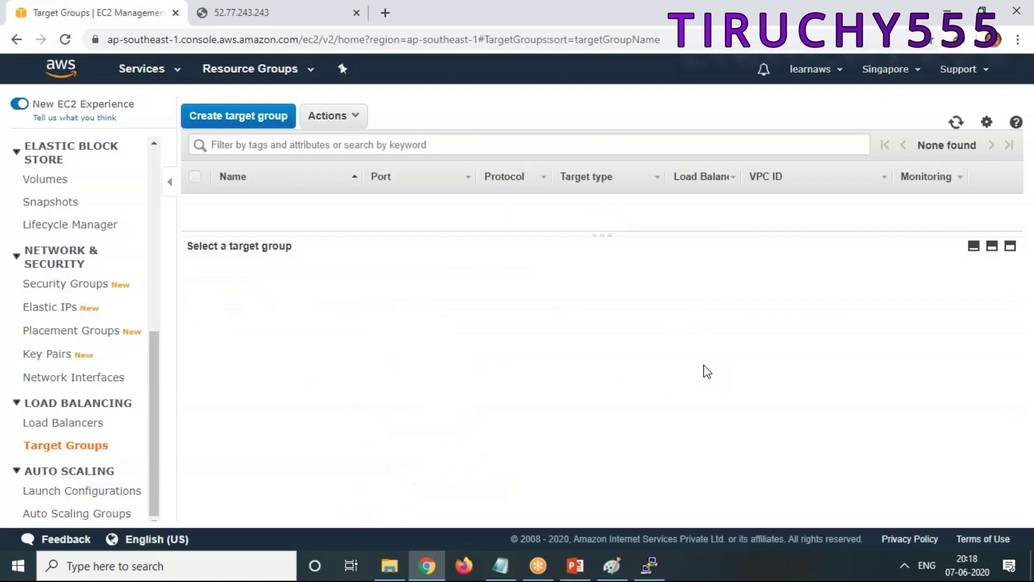
Step: Start creating an internet-facing Application Load Balancer and name it MicroserviceALB
{"action": "left_click", "coordinate": [73, 425]}
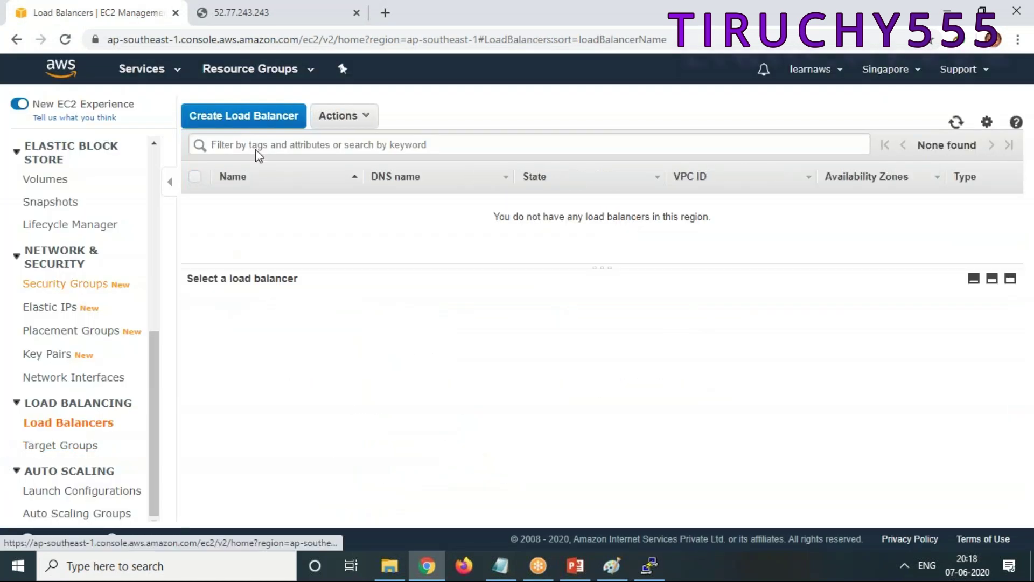
{"action": "left_click", "coordinate": [238, 117]}
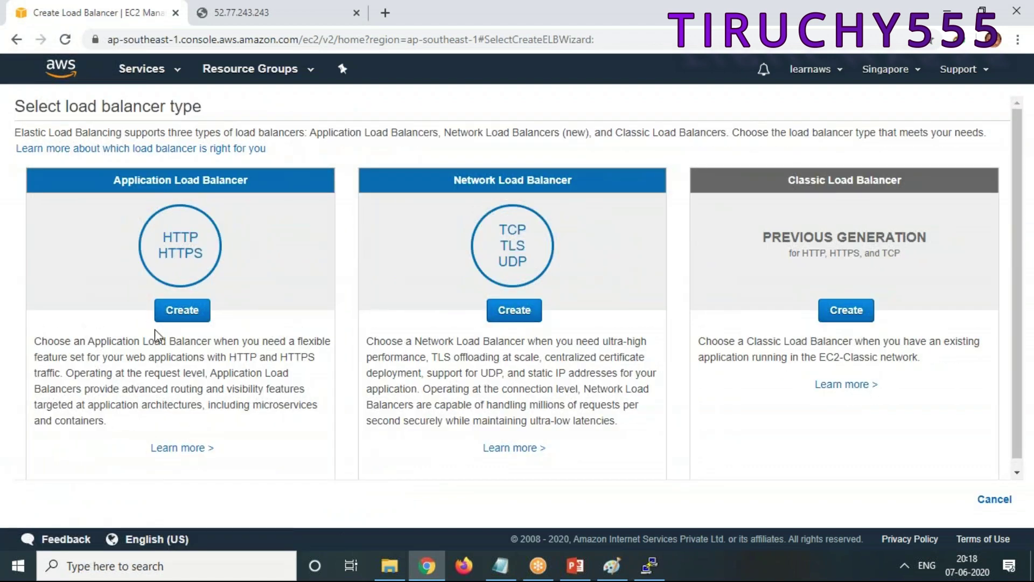
{"action": "left_click", "coordinate": [183, 311]}
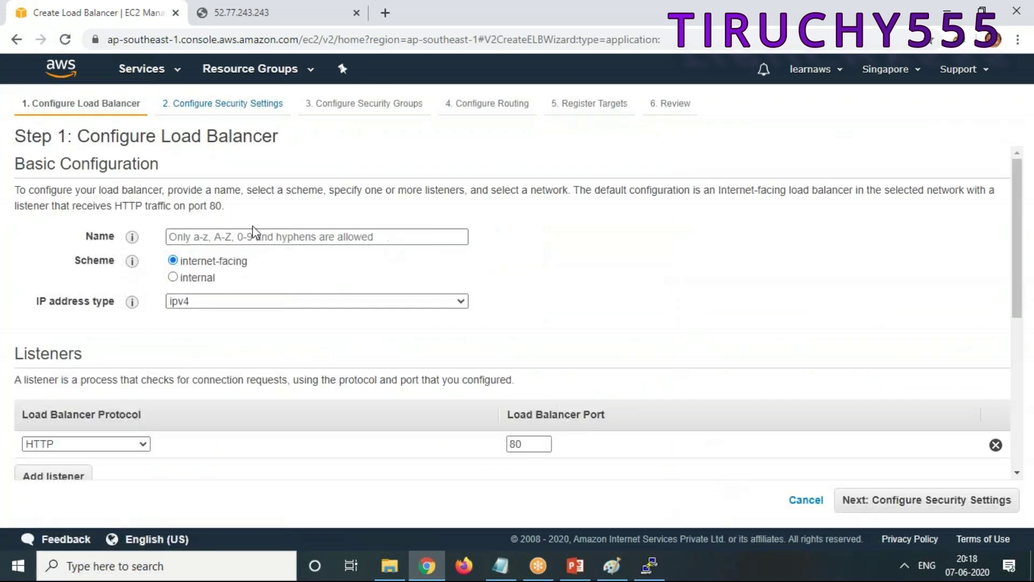
{"action": "left_click", "coordinate": [253, 235]}
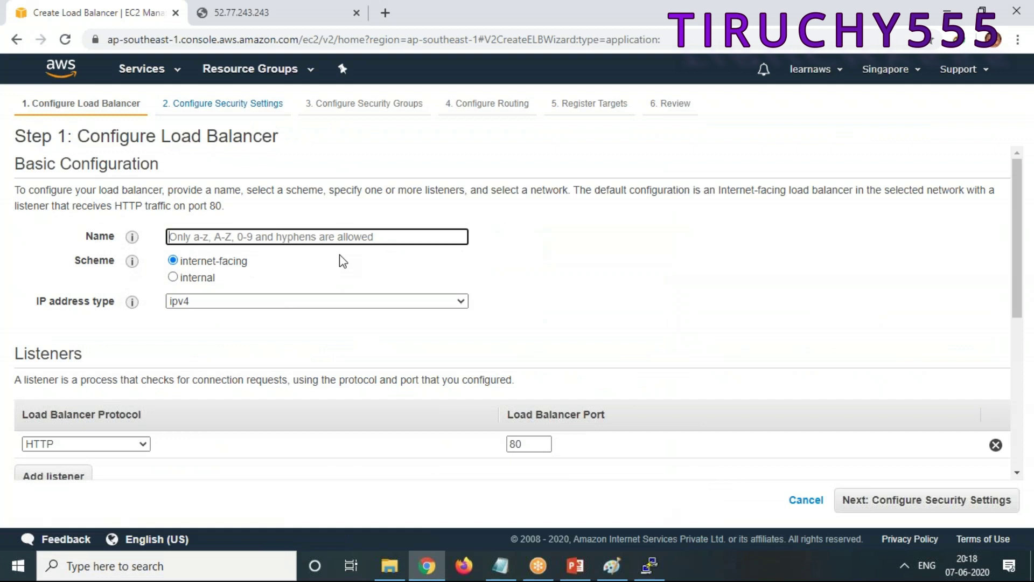
{"action": "type", "text": "ALB"}
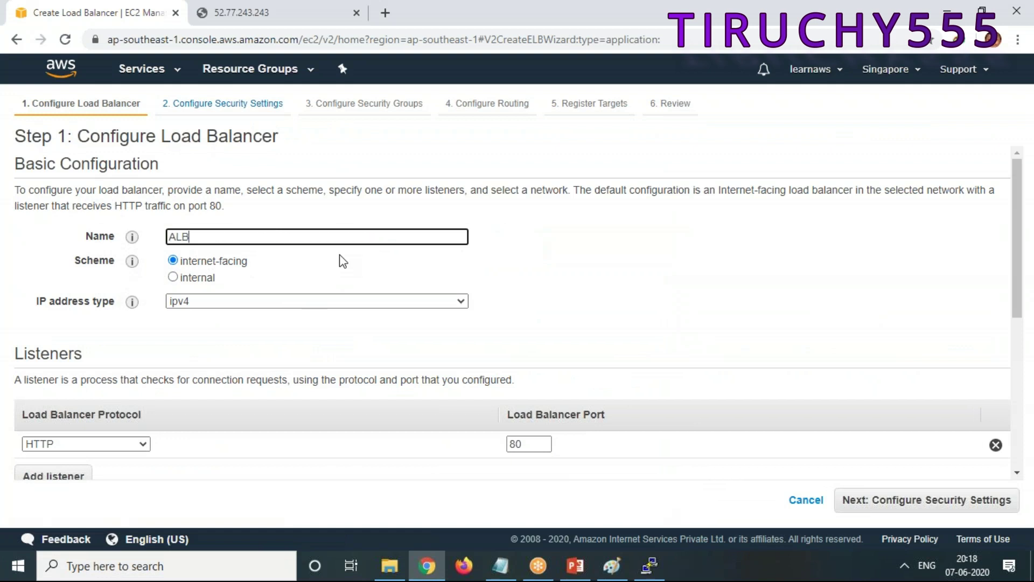
{"action": "type", "text": "L"}
{"action": "key", "text": "BackSpace"}
{"action": "key", "text": "BackSpace"}
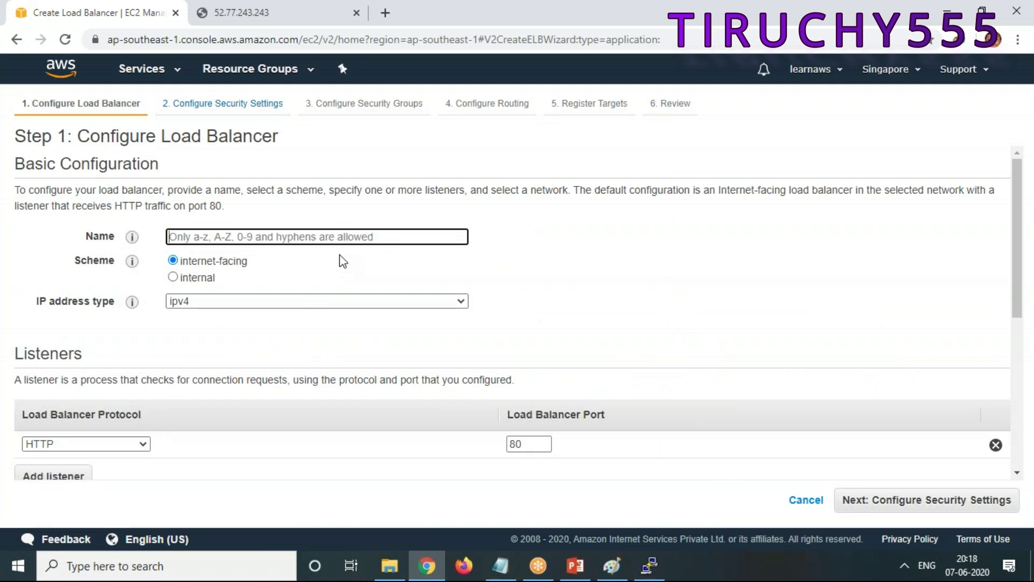
{"action": "type", "text": "N"}
{"action": "key", "text": "BackSpace"}
{"action": "type", "text": "MicroserviceALB"}
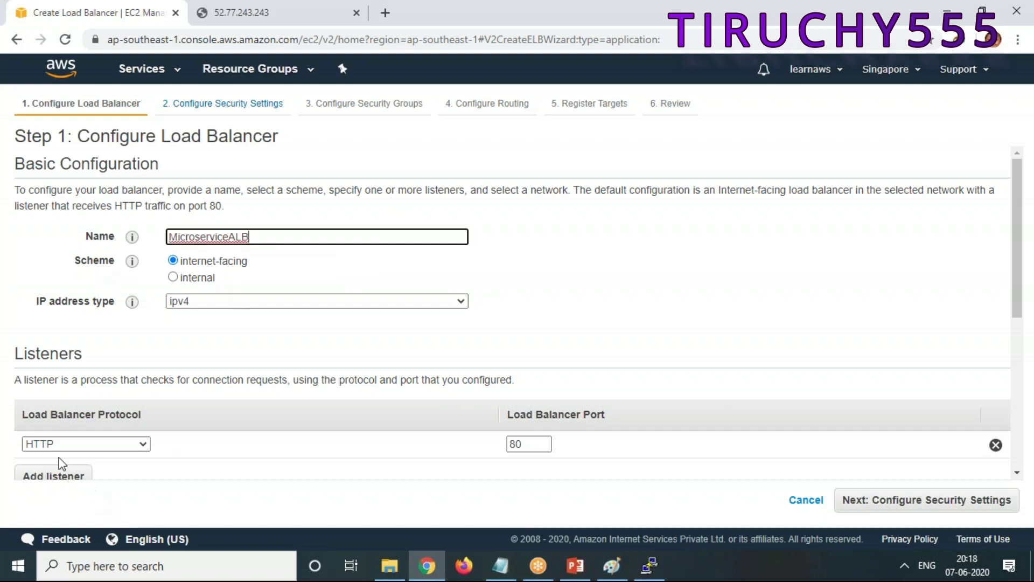
Step: Enable availability zones ap-southeast-1a, ap-southeast-1b and ap-southeast-1c for the load balancer, and proceed to its security group configuration
{"action": "scroll", "coordinate": [219, 477], "scroll_direction": "down", "scroll_amount": 3}
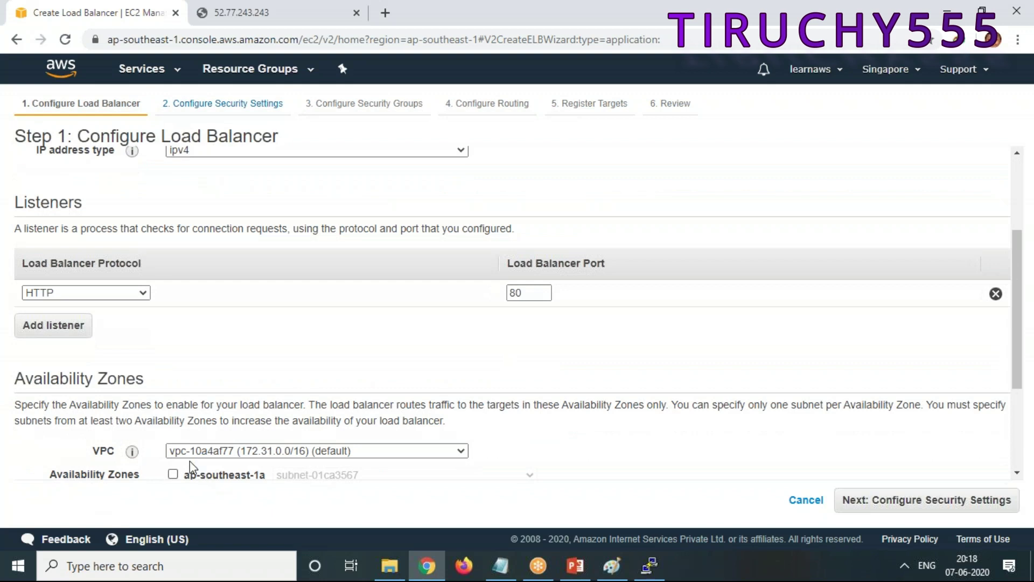
{"action": "scroll", "coordinate": [162, 363], "scroll_direction": "down", "scroll_amount": 3}
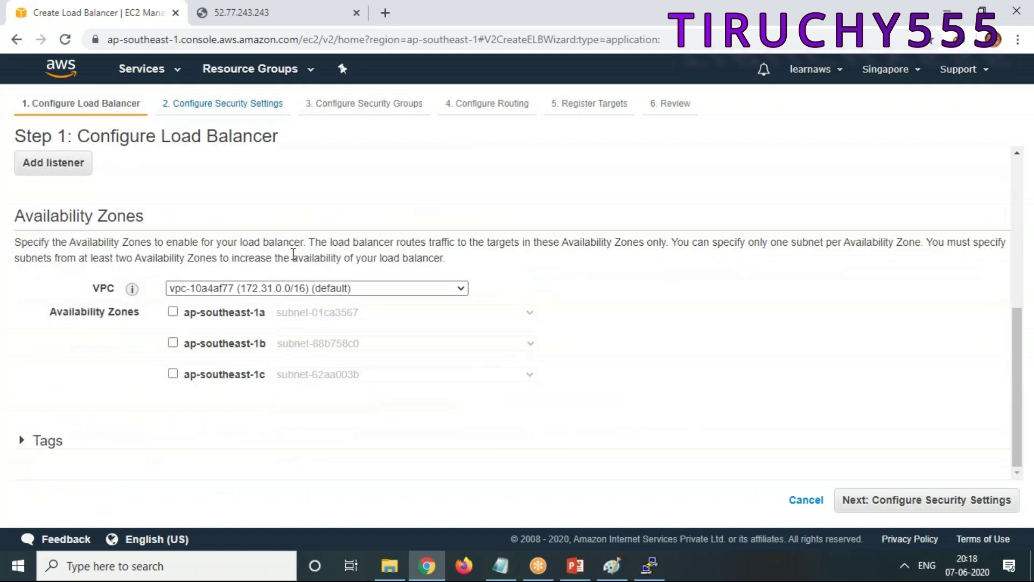
{"action": "left_click", "coordinate": [173, 311]}
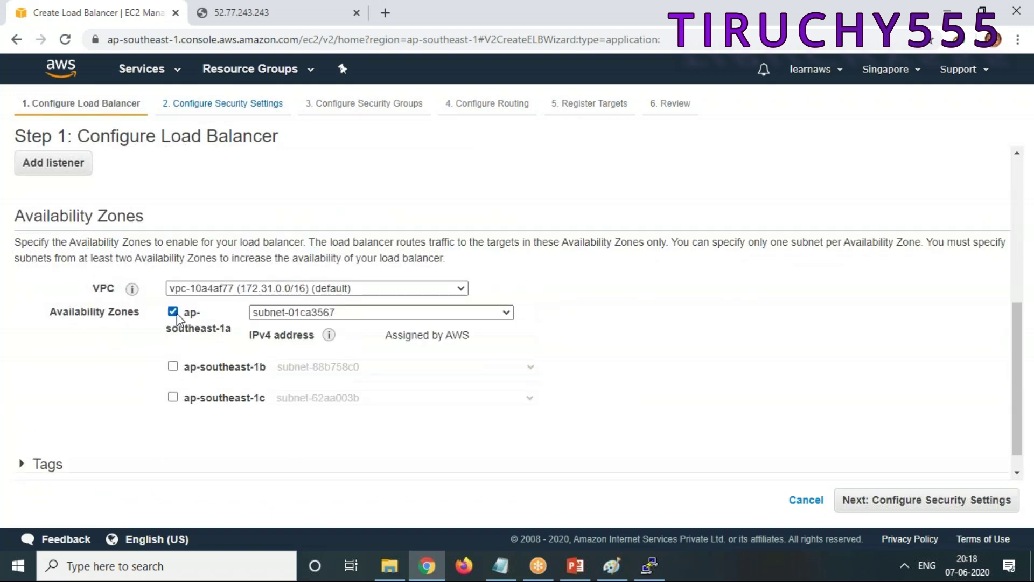
{"action": "left_click", "coordinate": [173, 367]}
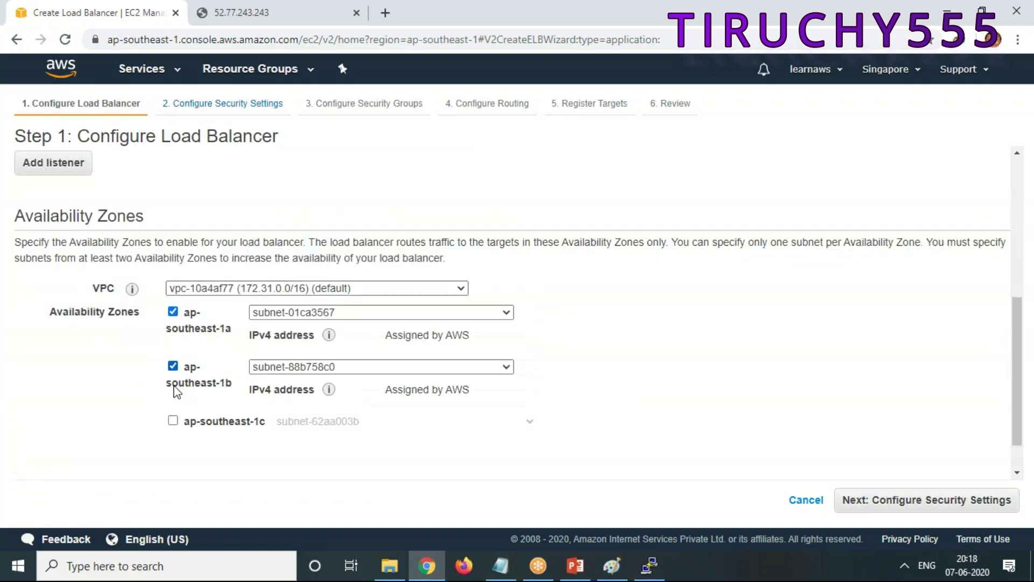
{"action": "left_click", "coordinate": [173, 421]}
{"action": "scroll", "coordinate": [674, 393], "scroll_direction": "down", "scroll_amount": 2}
{"action": "left_click", "coordinate": [967, 493]}
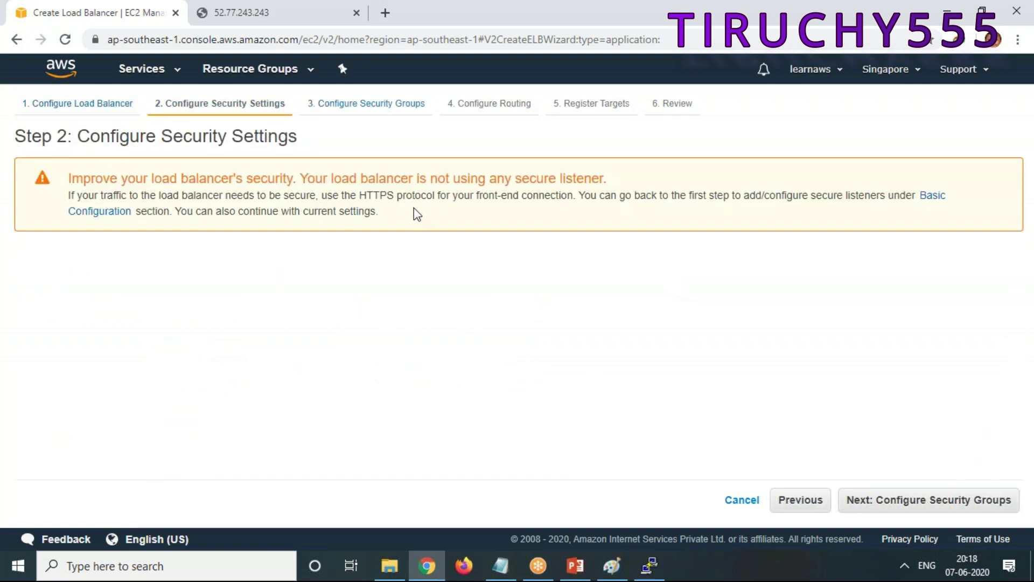
{"action": "left_click", "coordinate": [970, 501]}
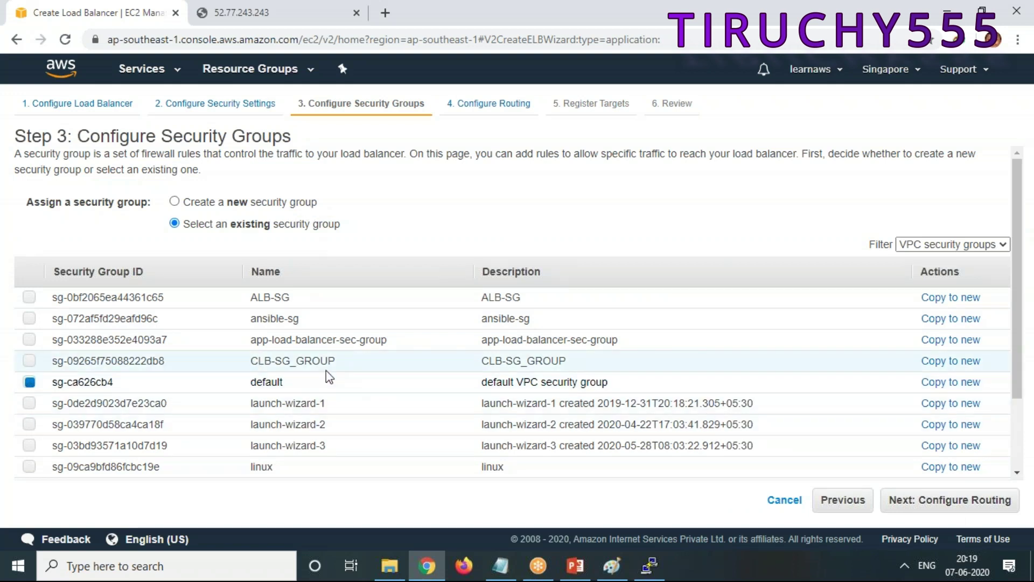
Step: Assign the existing ALB-SG security group instead of the default one, and continue to the routing configuration
{"action": "scroll", "coordinate": [307, 399], "scroll_direction": "down", "scroll_amount": 3}
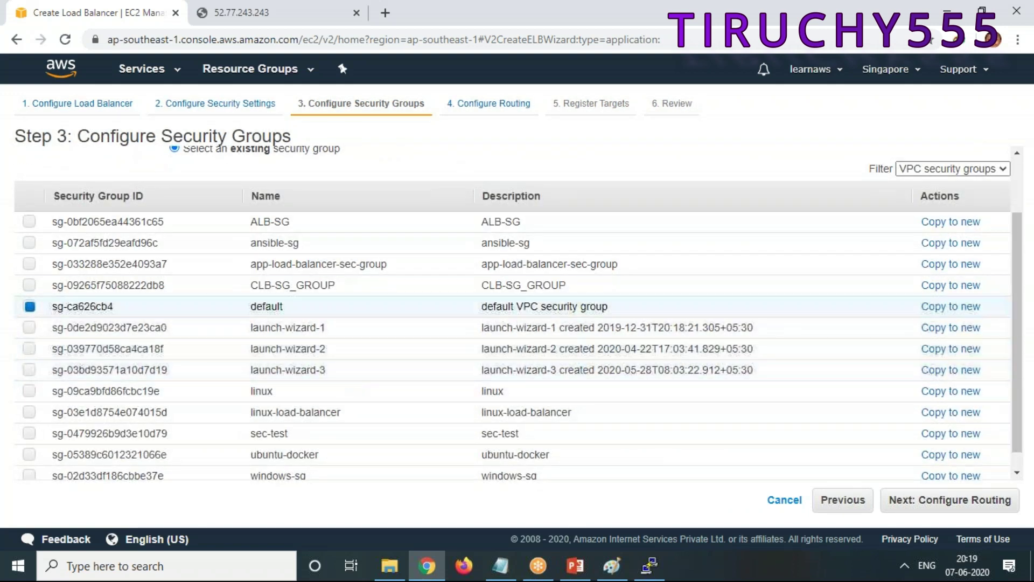
{"action": "left_click", "coordinate": [29, 221]}
{"action": "left_click", "coordinate": [29, 307]}
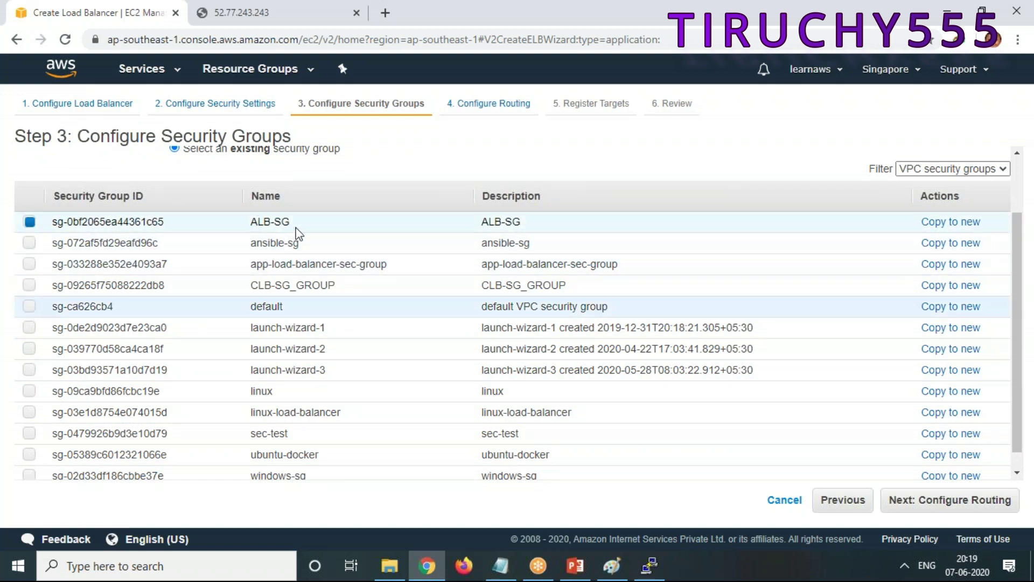
{"action": "left_click", "coordinate": [987, 508]}
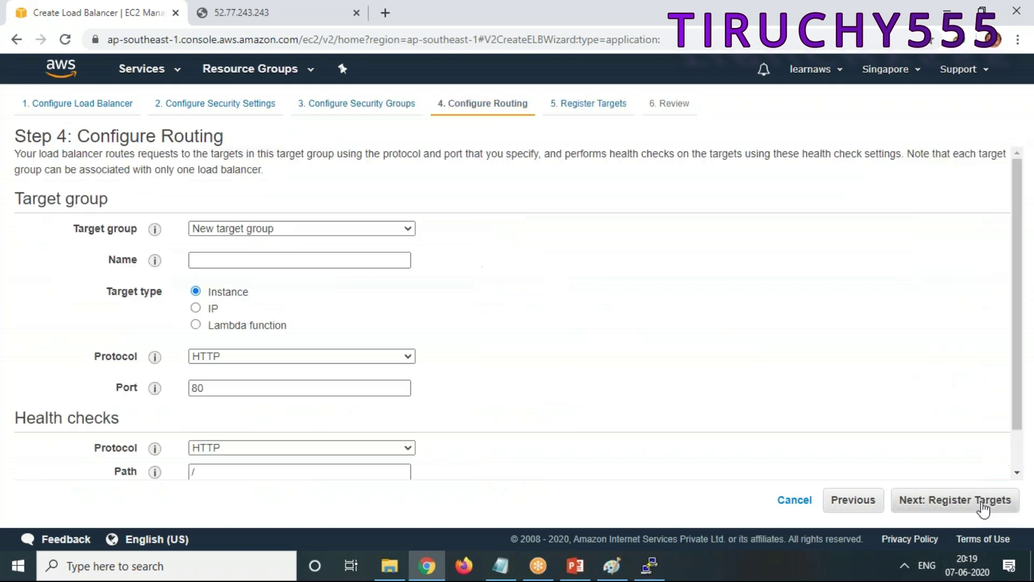
Step: Keep the new target group option in the routing configuration and name the target group Microservices
{"action": "left_click", "coordinate": [263, 231]}
{"action": "left_click", "coordinate": [261, 244]}
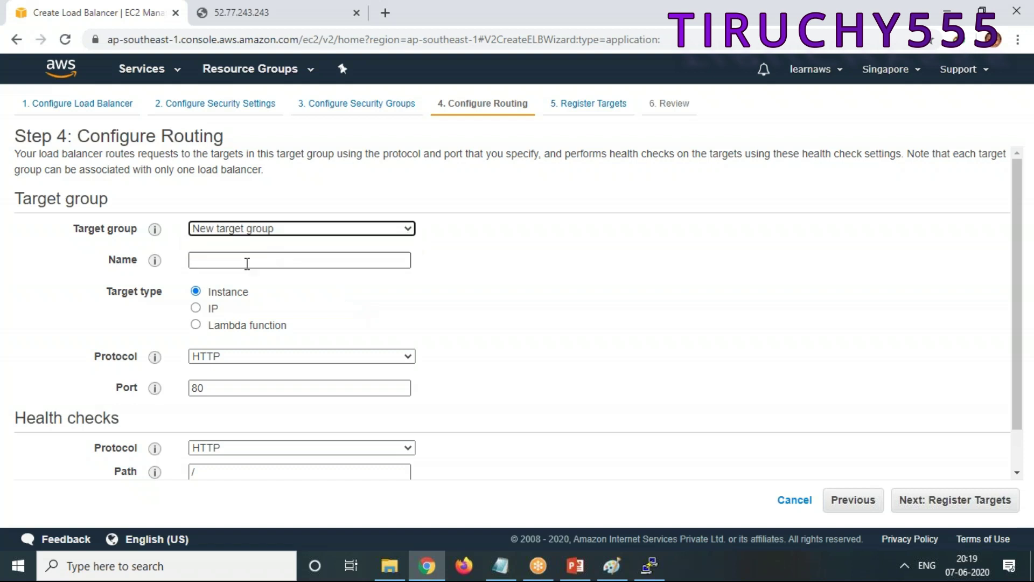
{"action": "left_click", "coordinate": [227, 263]}
{"action": "type", "text": "Micros"}
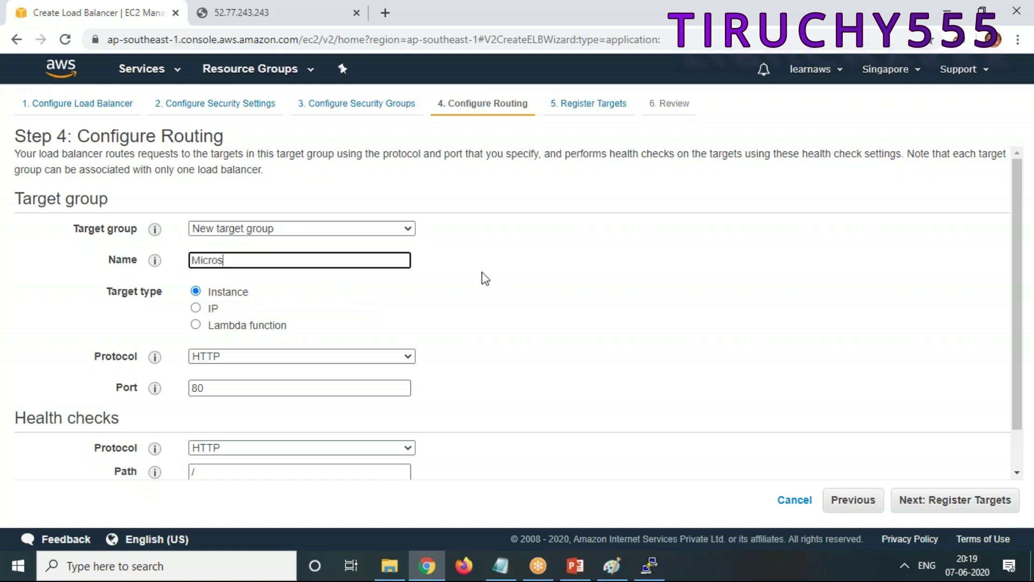
{"action": "type", "text": "ervices"}
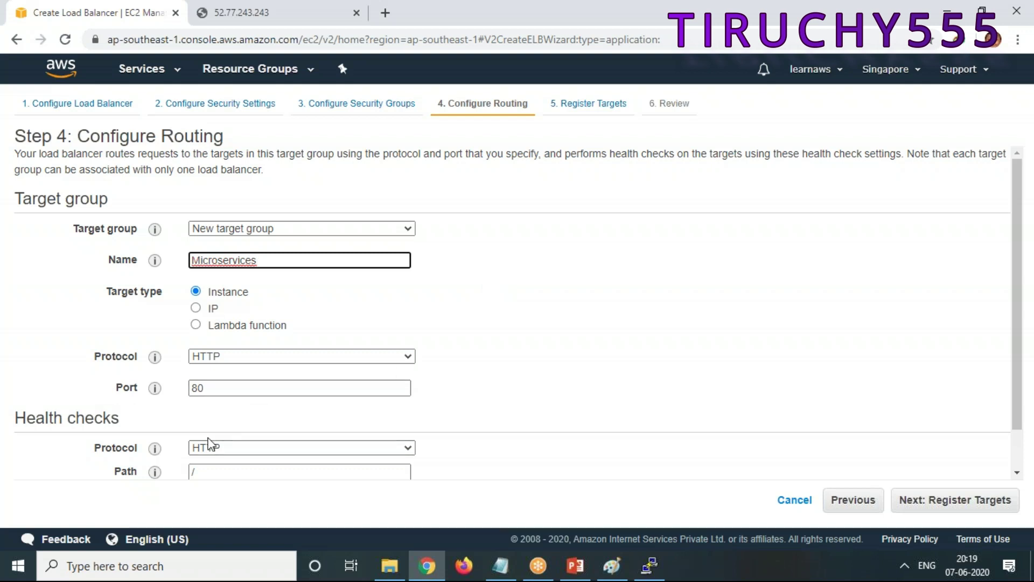
Step: Set the advanced health check interval to 20 seconds and proceed to target registration
{"action": "scroll", "coordinate": [272, 468], "scroll_direction": "down", "scroll_amount": 1}
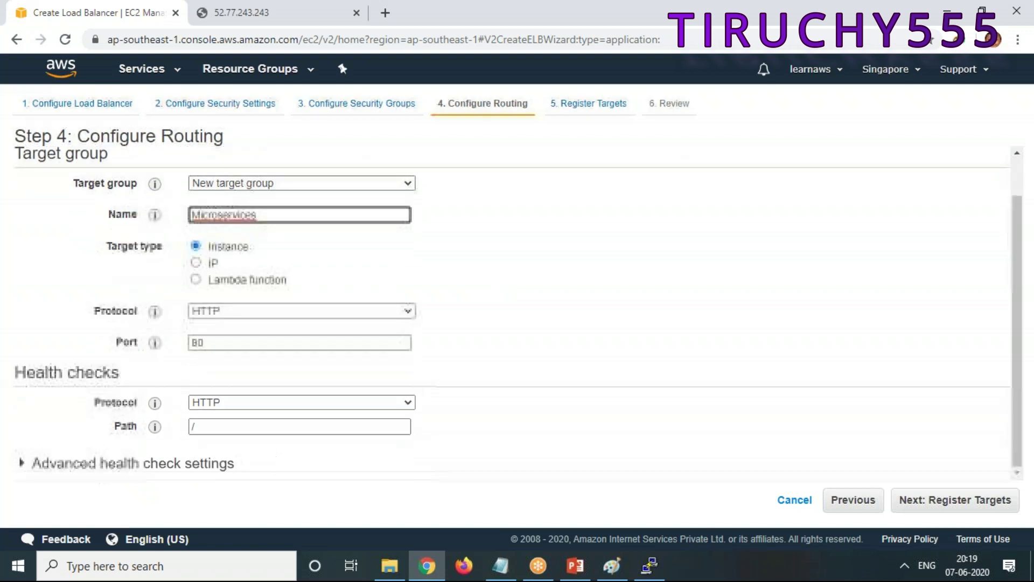
{"action": "left_click", "coordinate": [78, 464]}
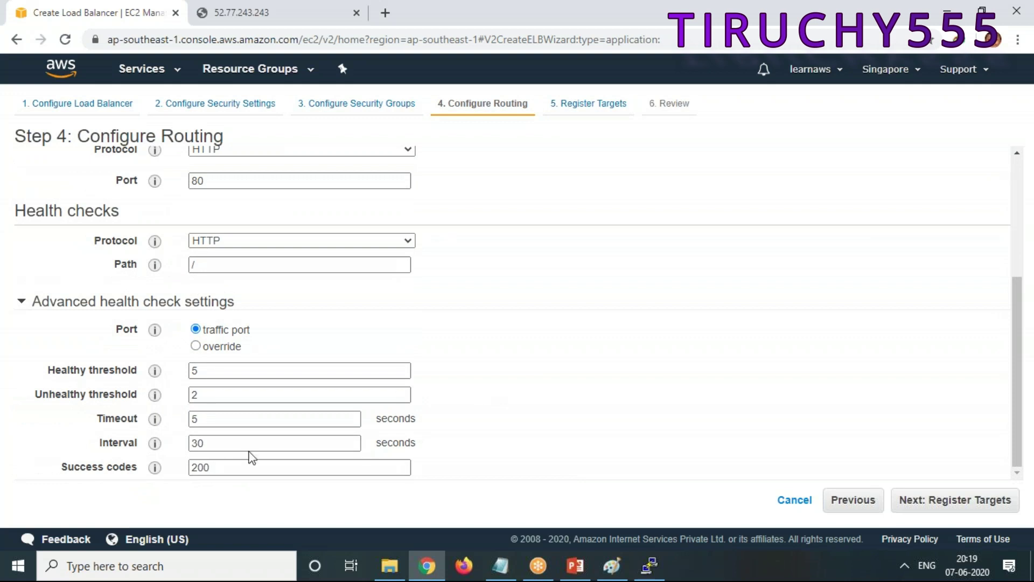
{"action": "double_click", "coordinate": [221, 445]}
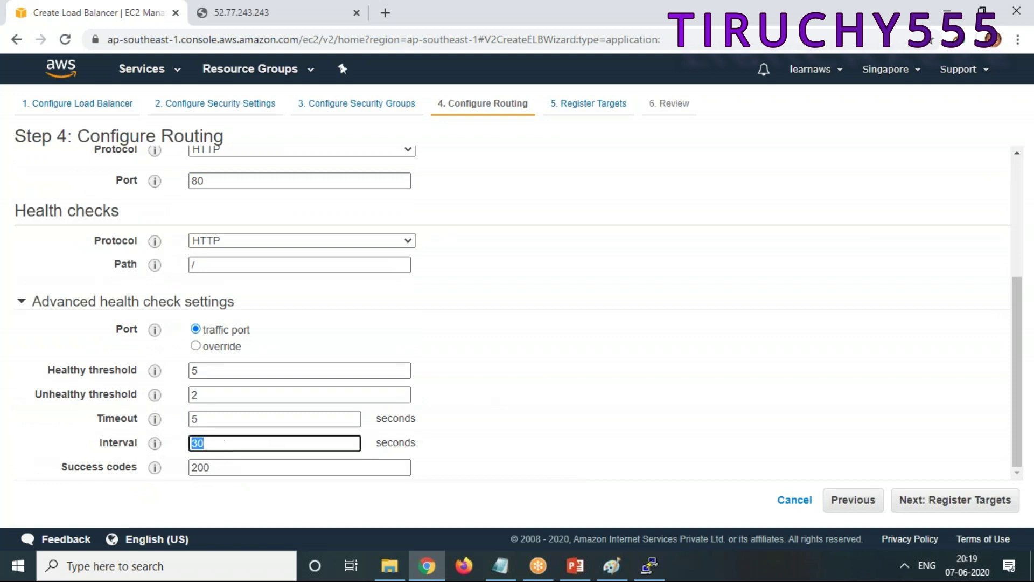
{"action": "type", "text": "20"}
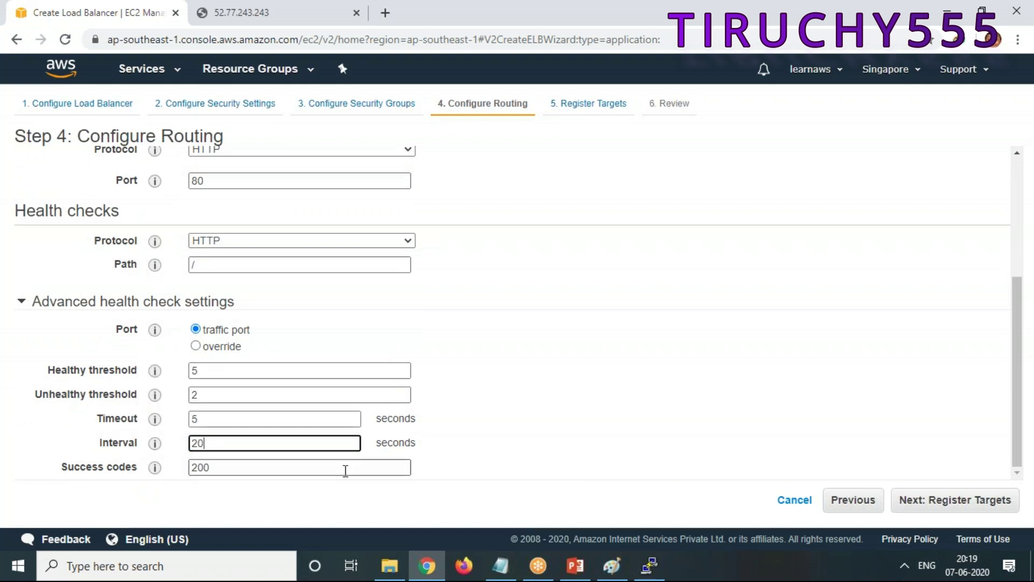
{"action": "mouse_move", "coordinate": [152, 446]}
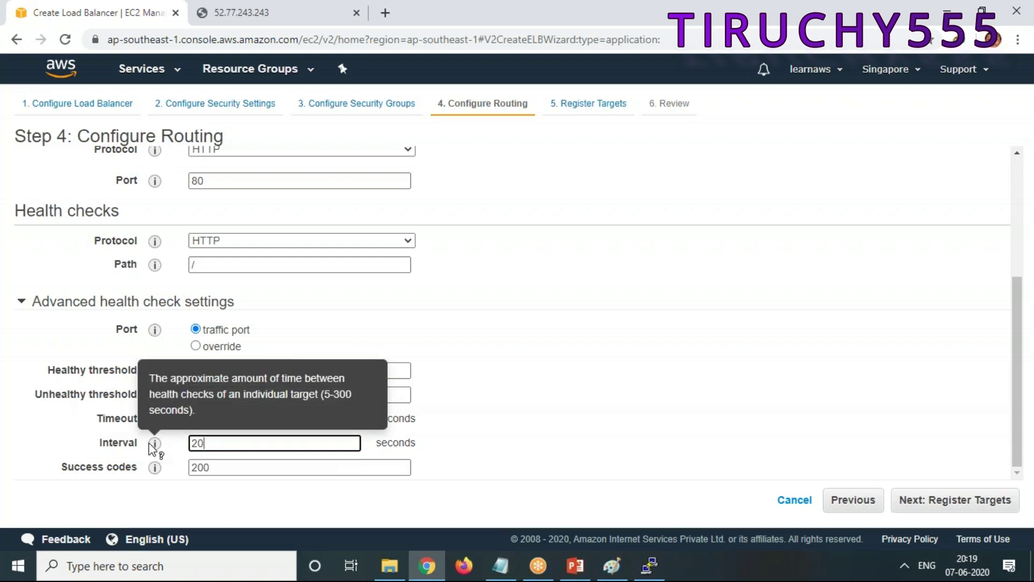
{"action": "left_click", "coordinate": [986, 505]}
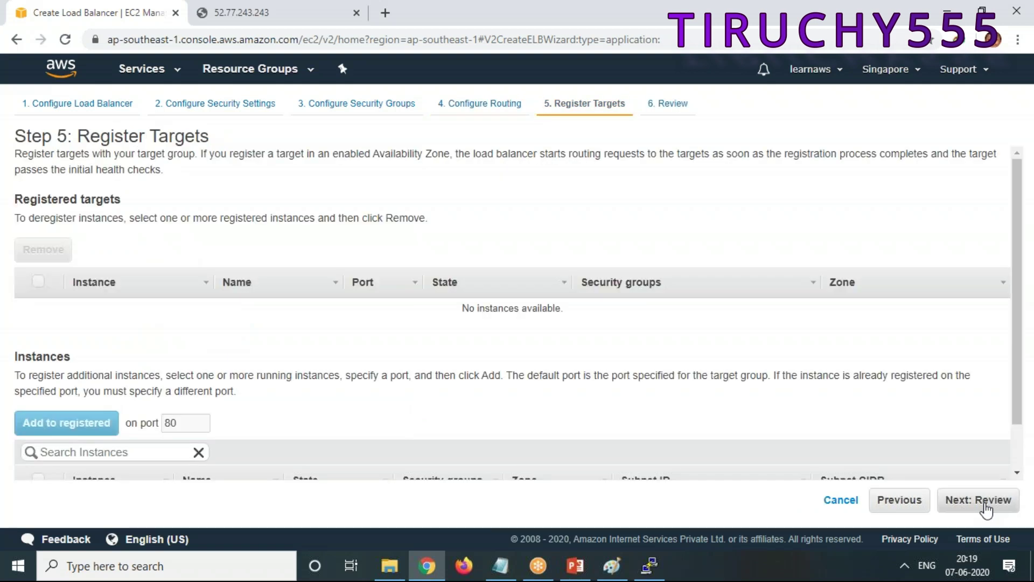
Step: Add the running Server instance to the registered targets on port 80
{"action": "scroll", "coordinate": [322, 342], "scroll_direction": "down", "scroll_amount": 1}
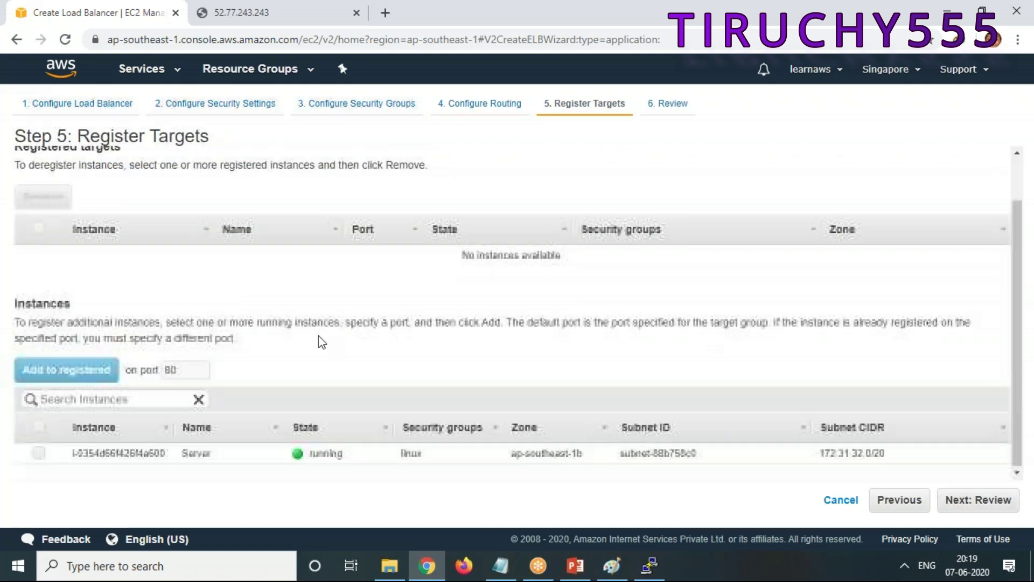
{"action": "left_click", "coordinate": [41, 454]}
{"action": "left_click", "coordinate": [70, 377]}
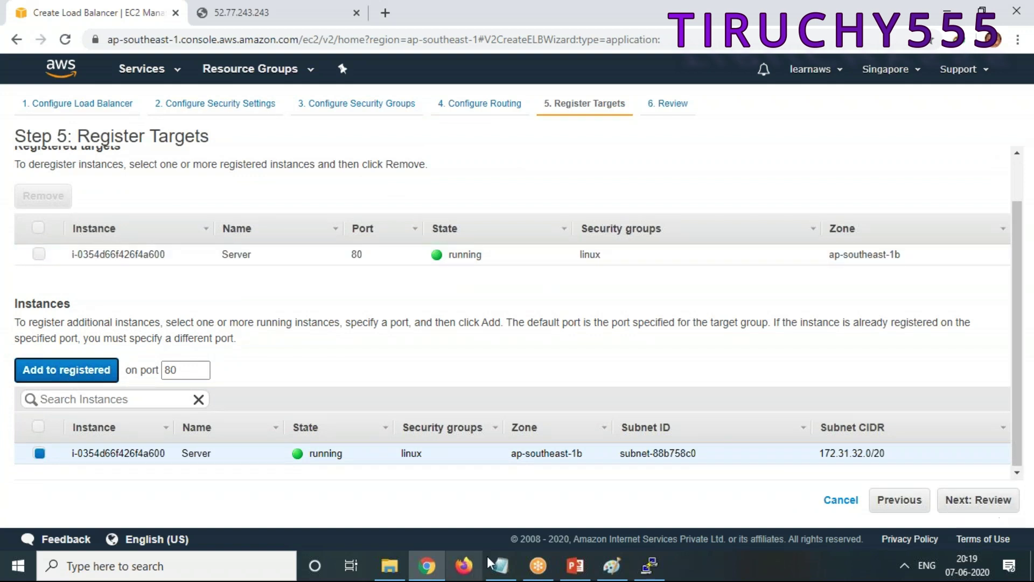
Step: Glance at the microservices notes in Notepad, then review and create the load balancer and close its creation status page
{"action": "left_click", "coordinate": [502, 568]}
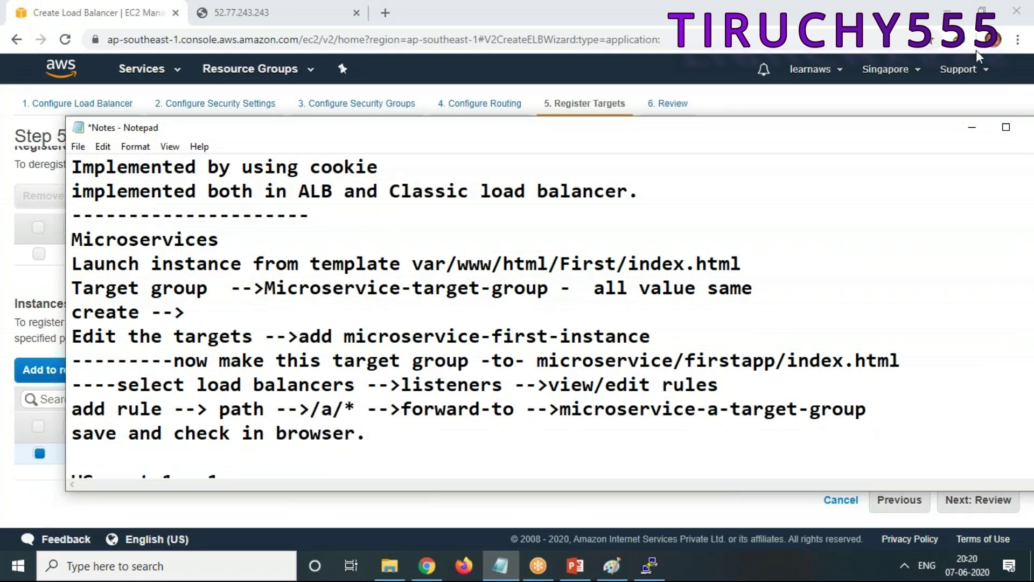
{"action": "left_click", "coordinate": [972, 128]}
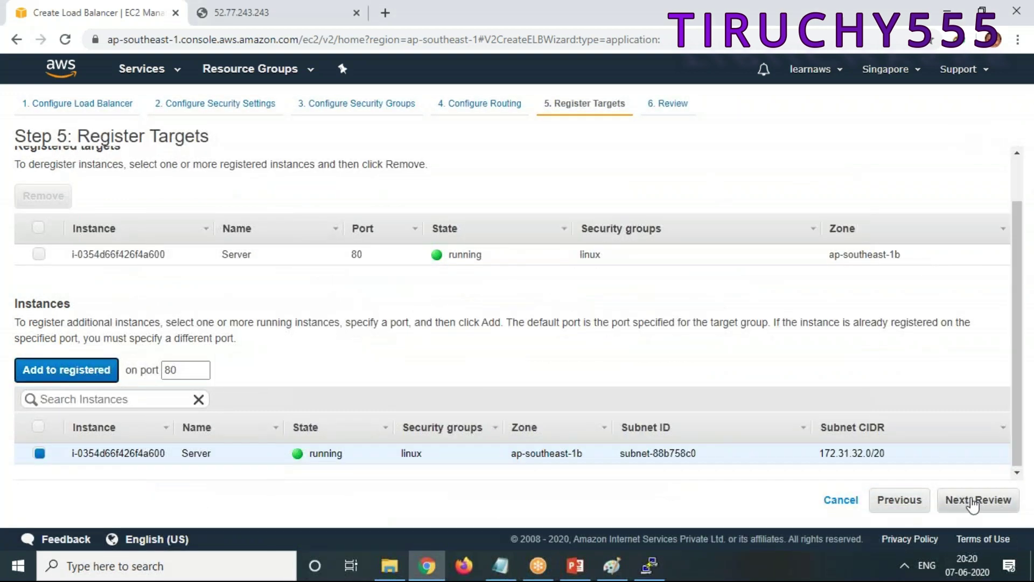
{"action": "left_click", "coordinate": [973, 501]}
{"action": "left_click", "coordinate": [996, 512]}
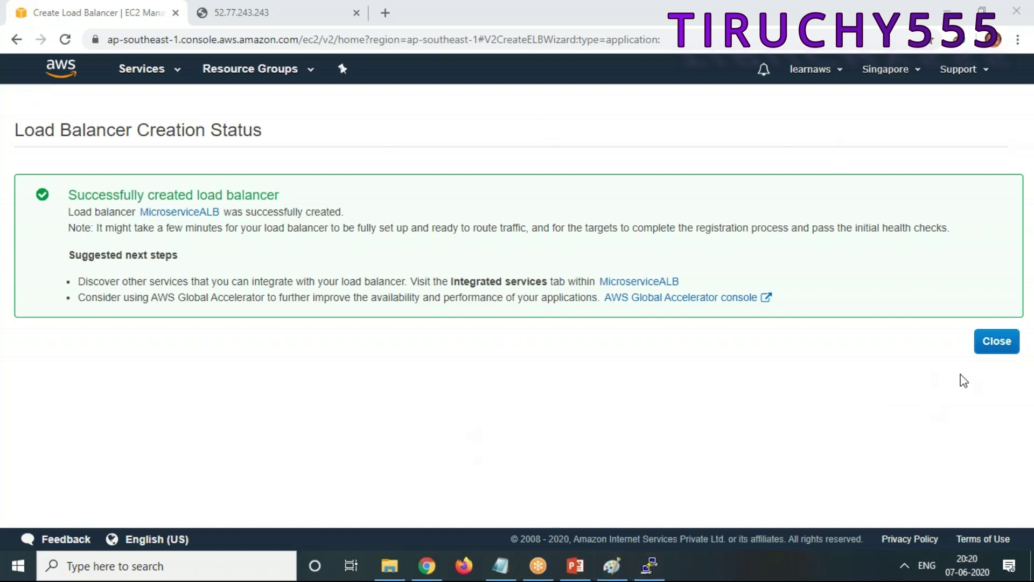
{"action": "left_click", "coordinate": [984, 347]}
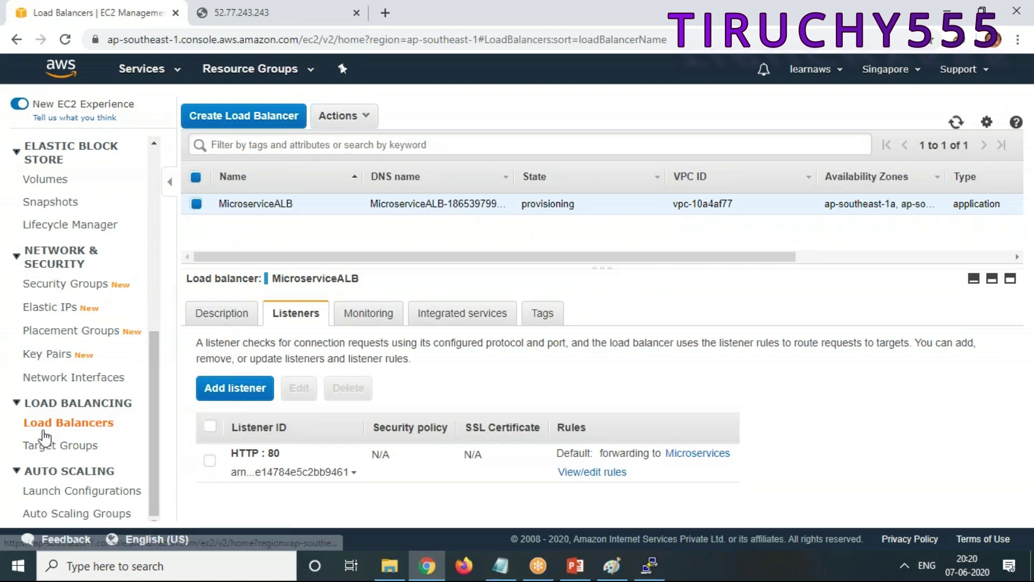
Step: Open the Microservices target group, consult the Notepad notes, and view the group's registered targets
{"action": "left_click", "coordinate": [62, 446]}
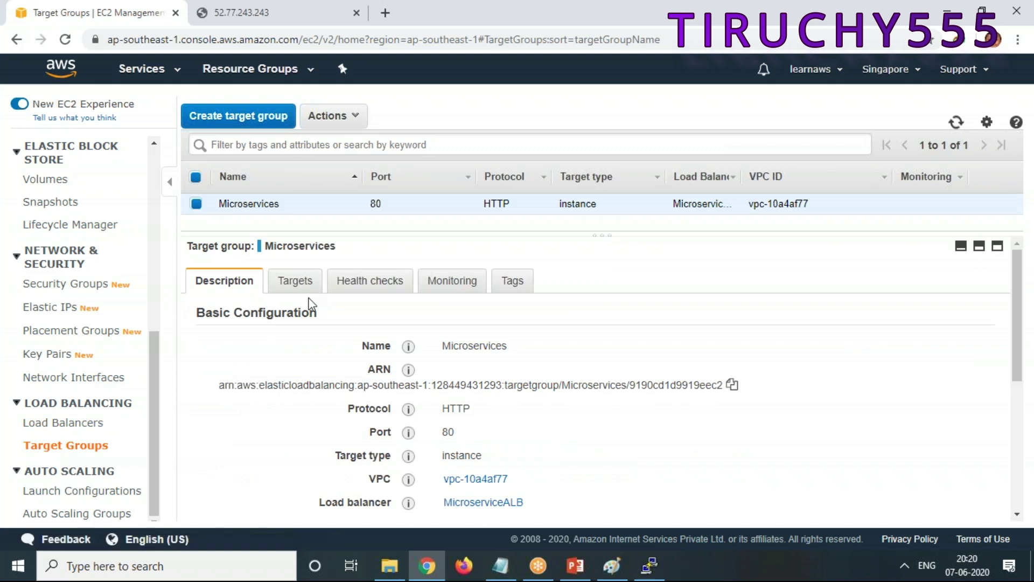
{"action": "left_click", "coordinate": [500, 566]}
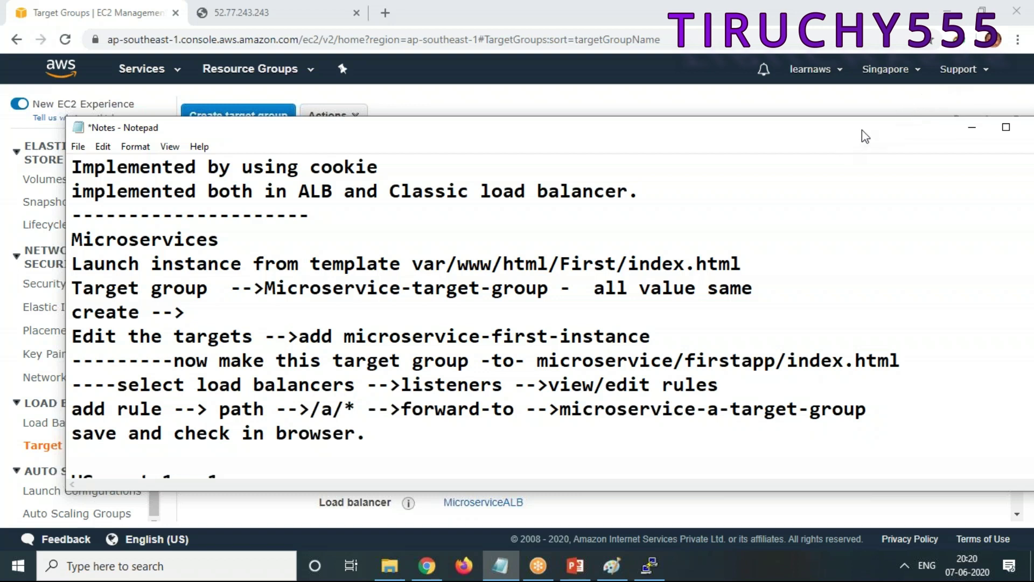
{"action": "left_click_drag", "start_coordinate": [862, 131], "coordinate": [864, 142]}
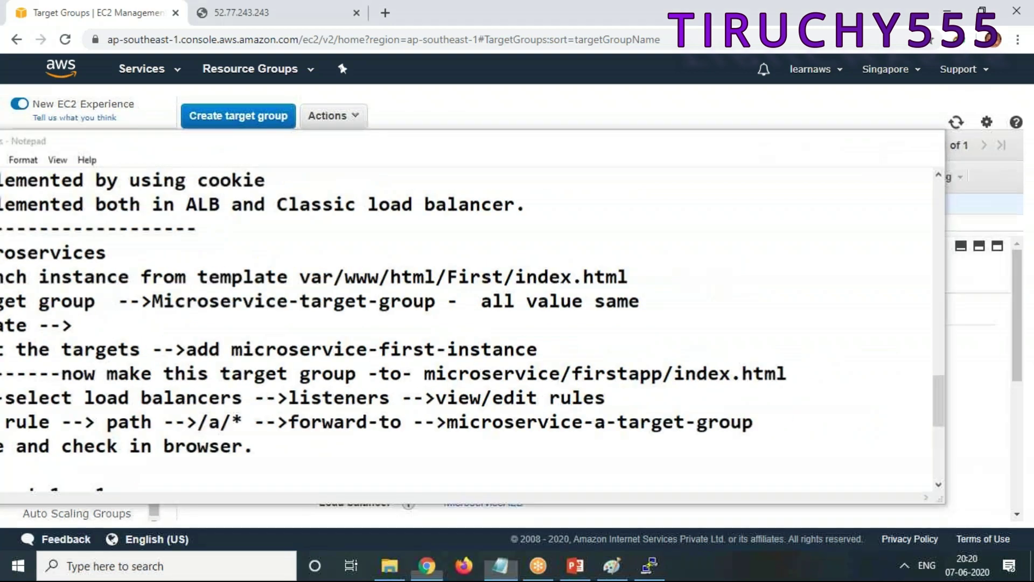
{"action": "left_click", "coordinate": [861, 140]}
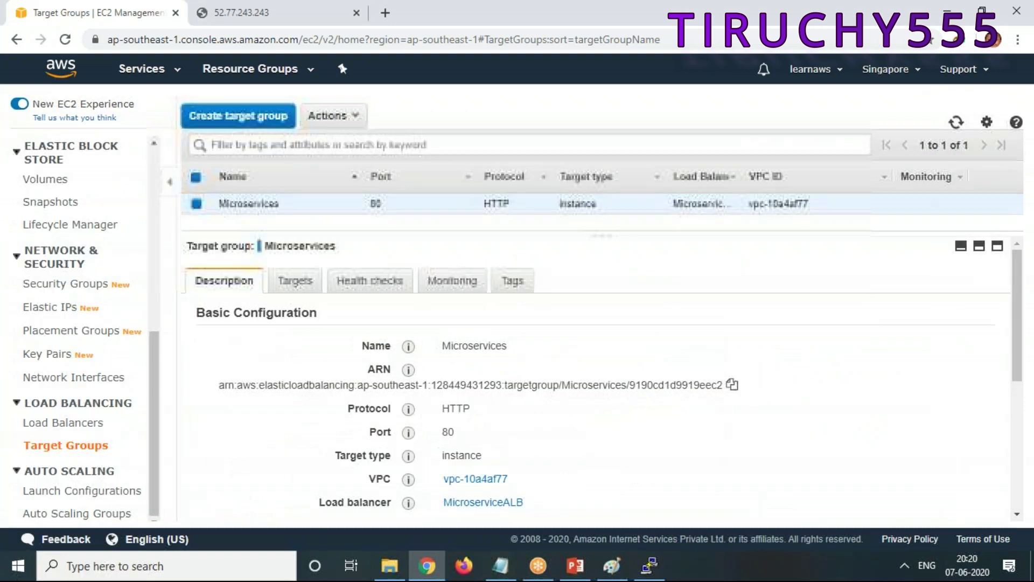
{"action": "left_click", "coordinate": [292, 281]}
{"action": "scroll", "coordinate": [194, 406], "scroll_direction": "down", "scroll_amount": 1}
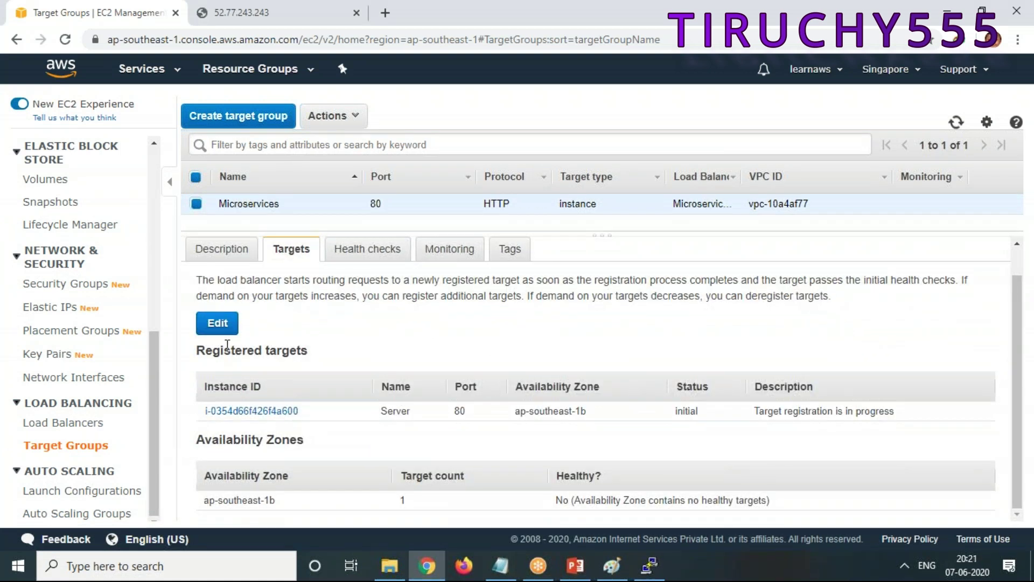
Step: Review the Microservices group's target registration against the Notepad notes and save it without changing the targets
{"action": "left_click", "coordinate": [221, 326]}
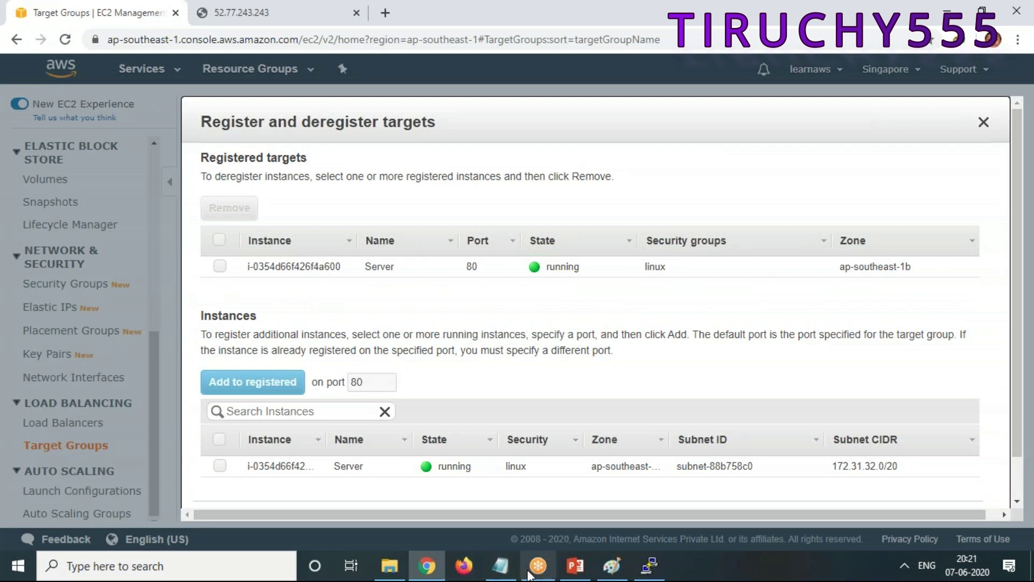
{"action": "left_click", "coordinate": [500, 566]}
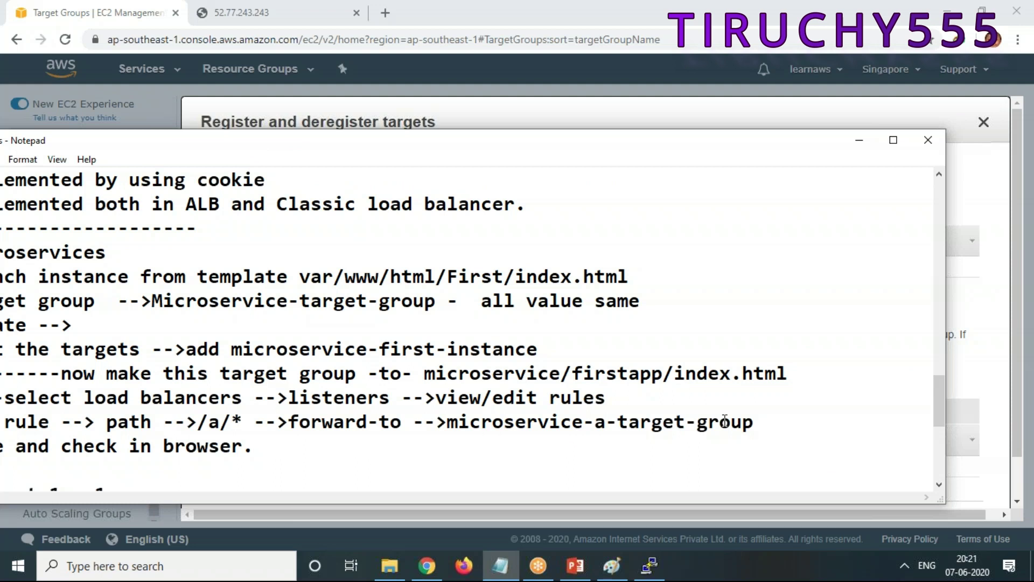
{"action": "left_click_drag", "start_coordinate": [378, 154], "coordinate": [505, 139]}
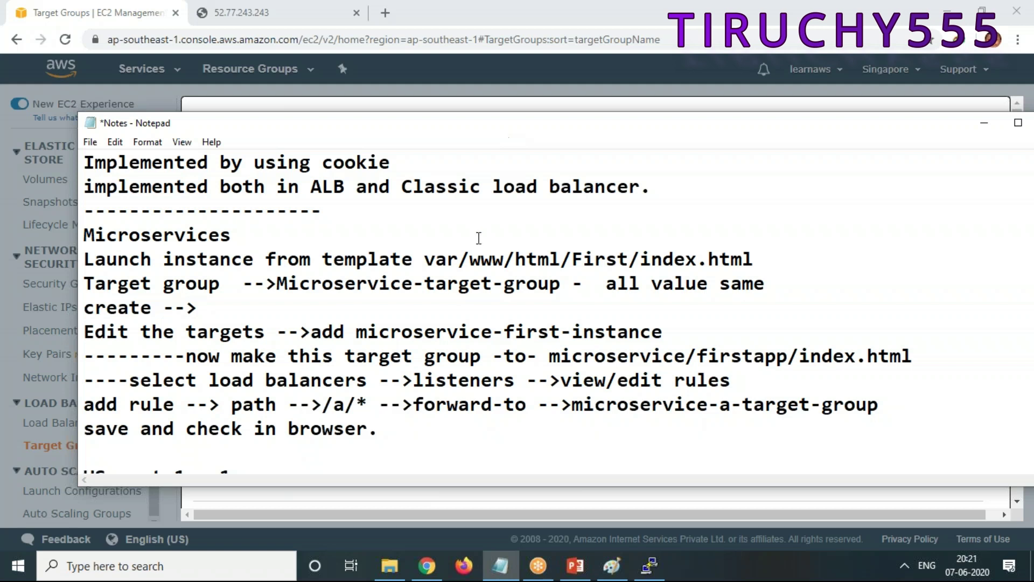
{"action": "scroll", "coordinate": [474, 272], "scroll_direction": "up", "scroll_amount": 1}
{"action": "scroll", "coordinate": [490, 340], "scroll_direction": "up", "scroll_amount": 1}
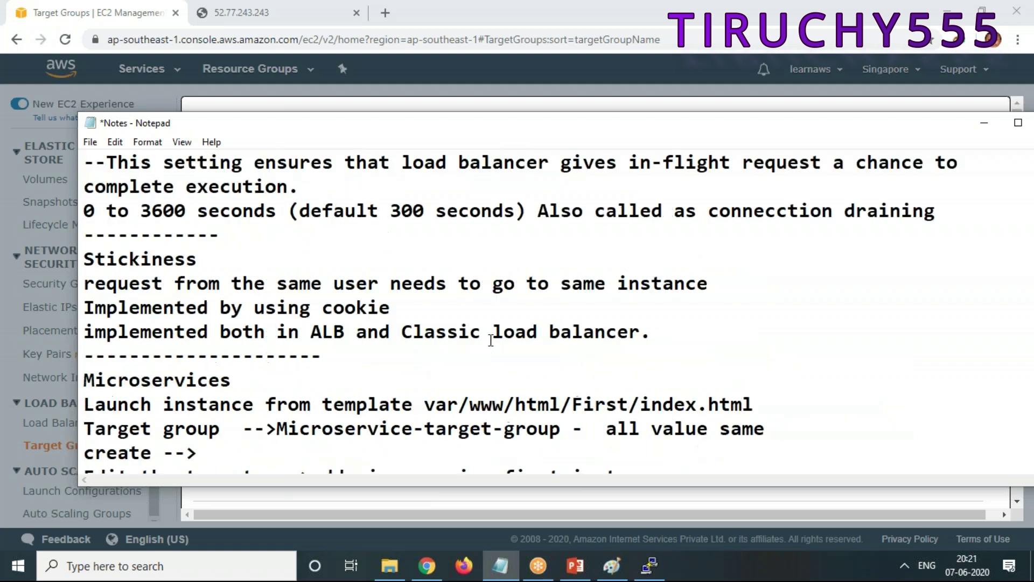
{"action": "scroll", "coordinate": [491, 341], "scroll_direction": "down", "scroll_amount": 2}
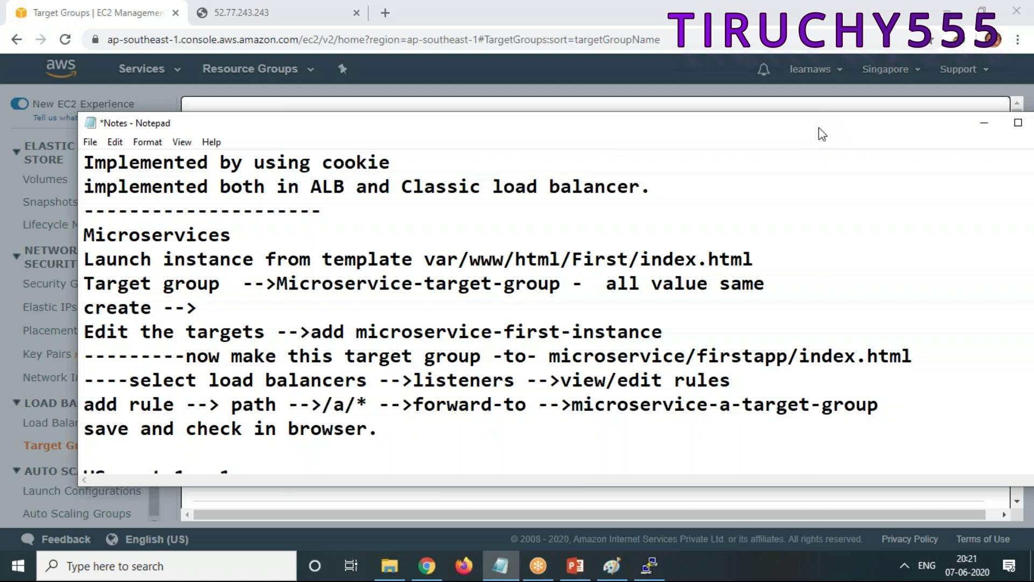
{"action": "left_click_drag", "start_coordinate": [823, 128], "coordinate": [340, 138]}
{"action": "left_click", "coordinate": [768, 395]}
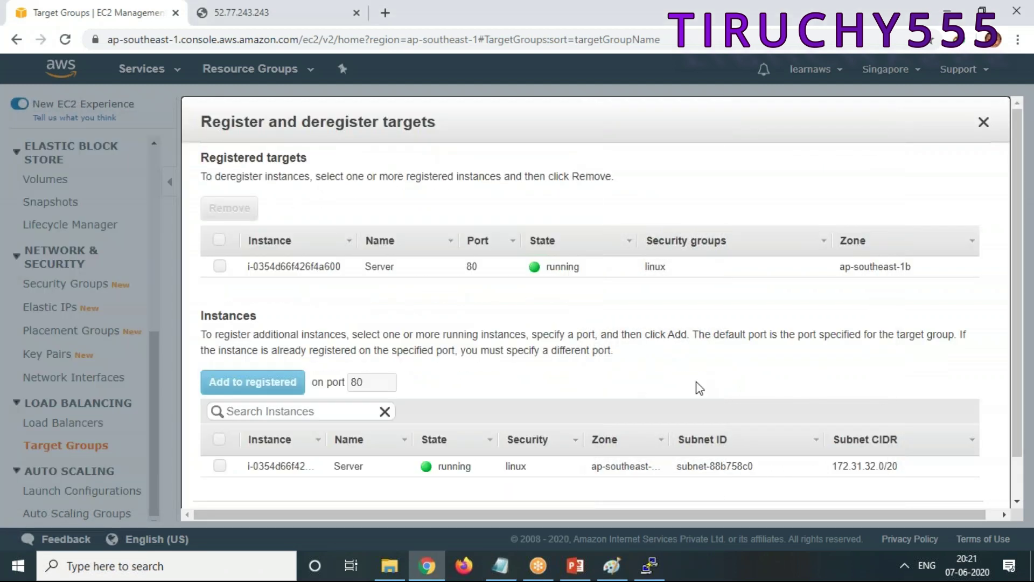
{"action": "scroll", "coordinate": [698, 389], "scroll_direction": "down", "scroll_amount": 1}
{"action": "left_click", "coordinate": [967, 485]}
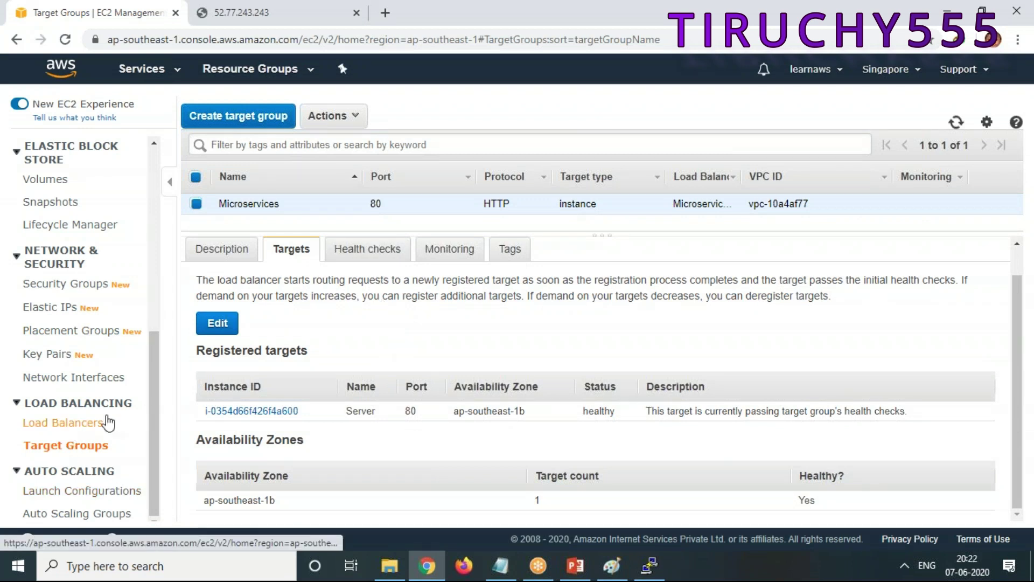
Step: Read the Notepad notes on editing targets and adding path-based listener rules, and put them away
{"action": "left_click", "coordinate": [500, 565]}
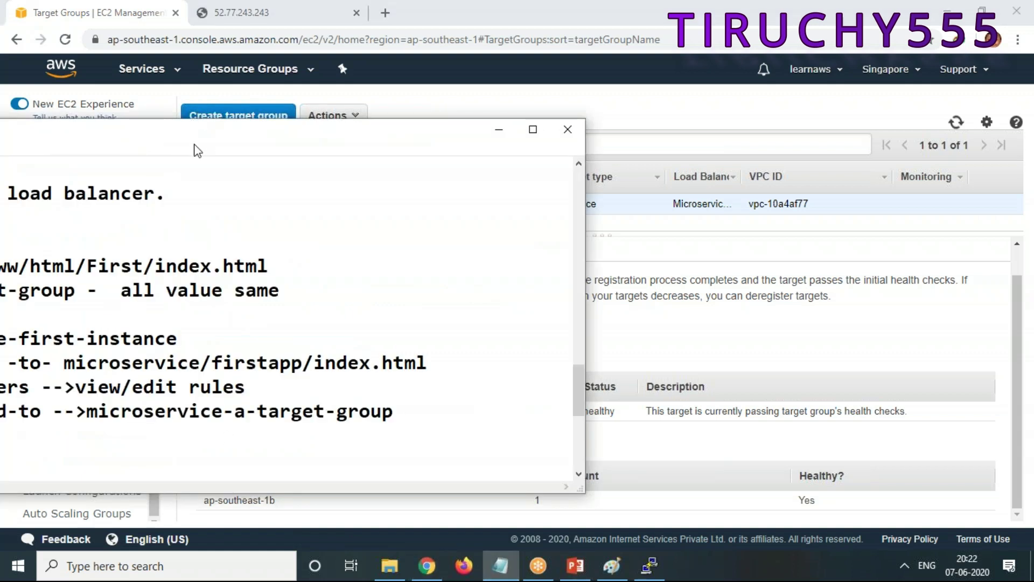
{"action": "left_click_drag", "start_coordinate": [196, 156], "coordinate": [680, 115]}
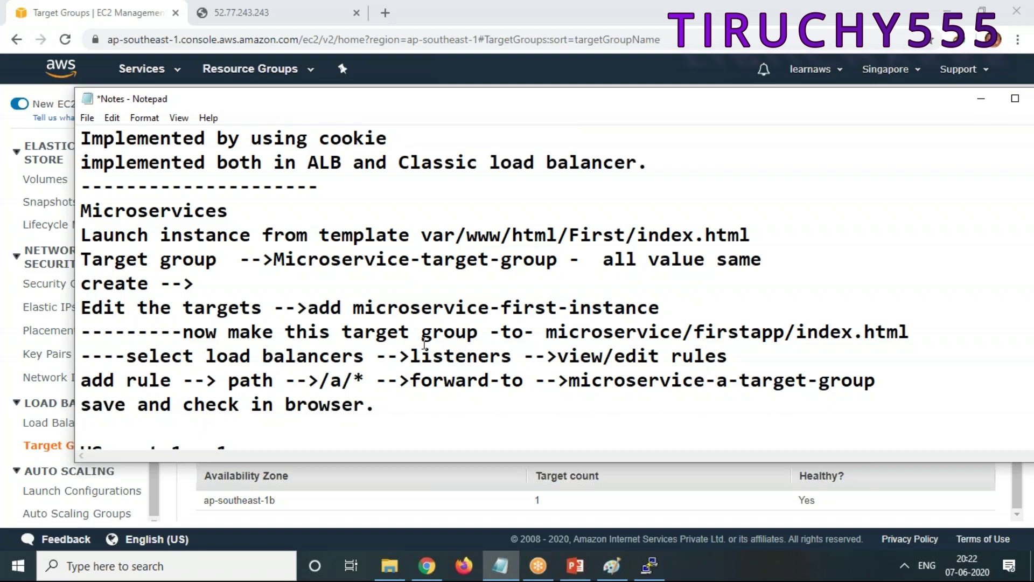
{"action": "left_click_drag", "start_coordinate": [919, 107], "coordinate": [670, 140]}
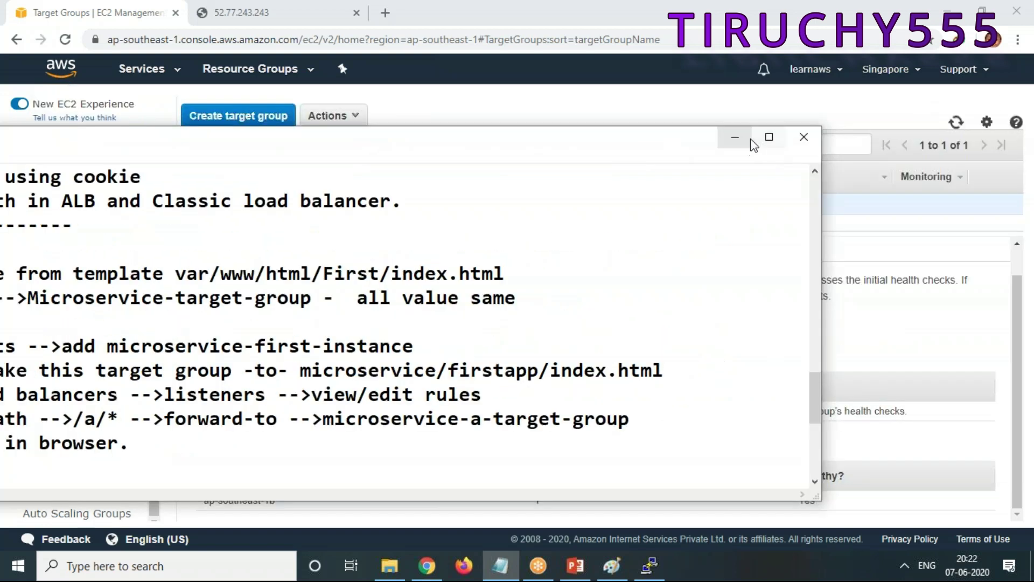
{"action": "left_click", "coordinate": [733, 139]}
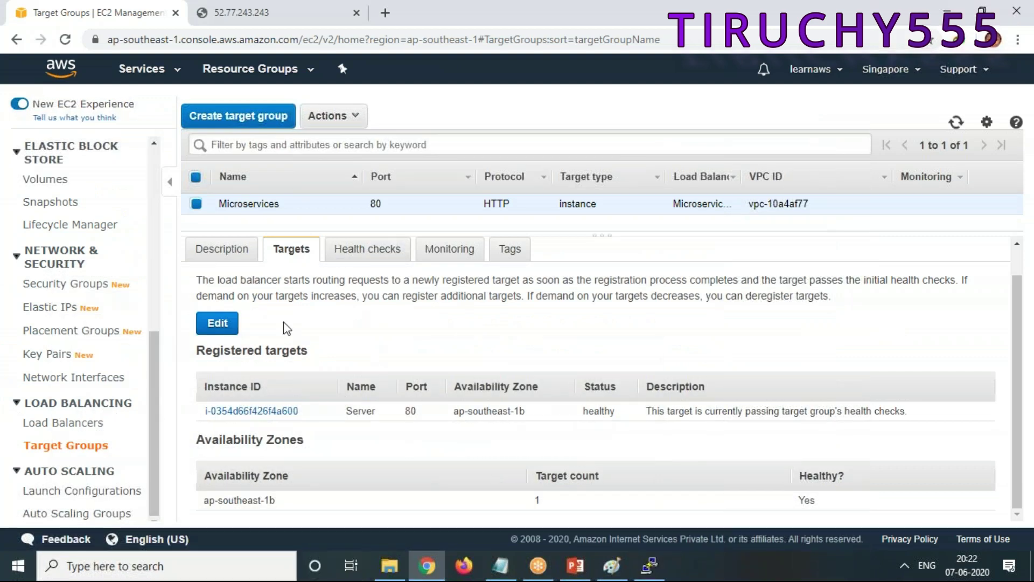
Step: Open the Microservices group's target registration, select the Server instance, and save without adding it again
{"action": "left_click", "coordinate": [220, 324]}
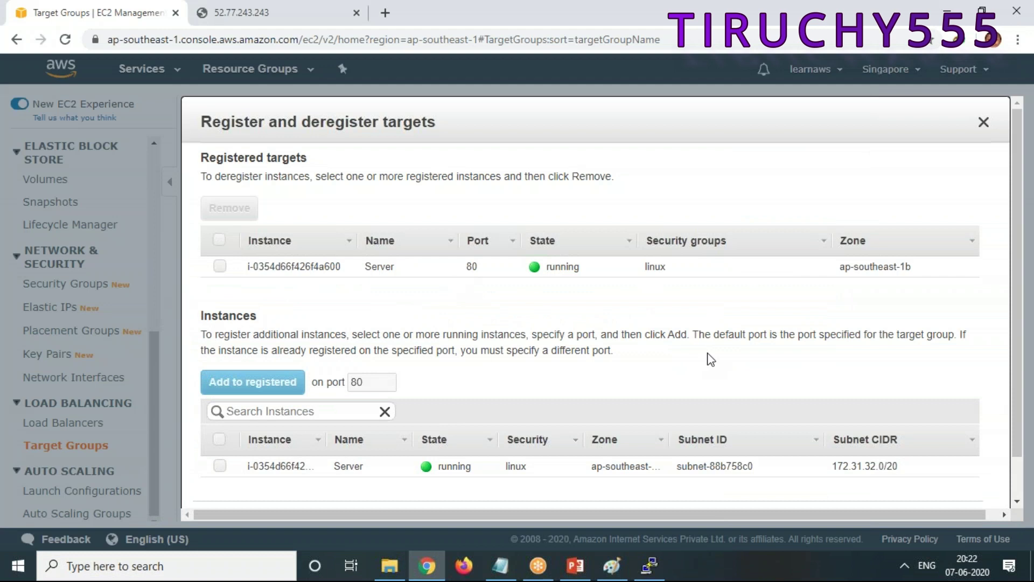
{"action": "scroll", "coordinate": [711, 358], "scroll_direction": "down", "scroll_amount": 1}
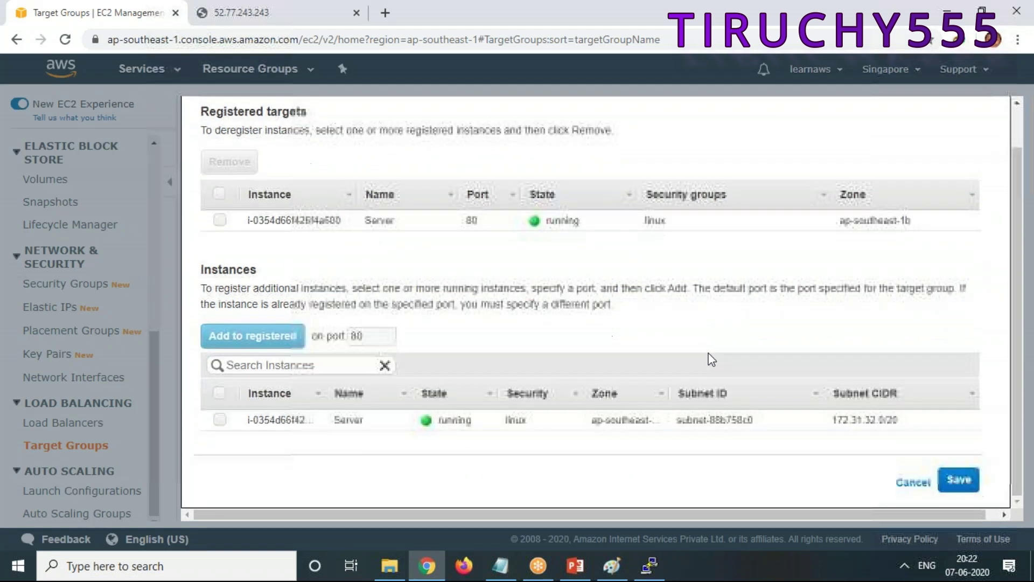
{"action": "left_click", "coordinate": [220, 420]}
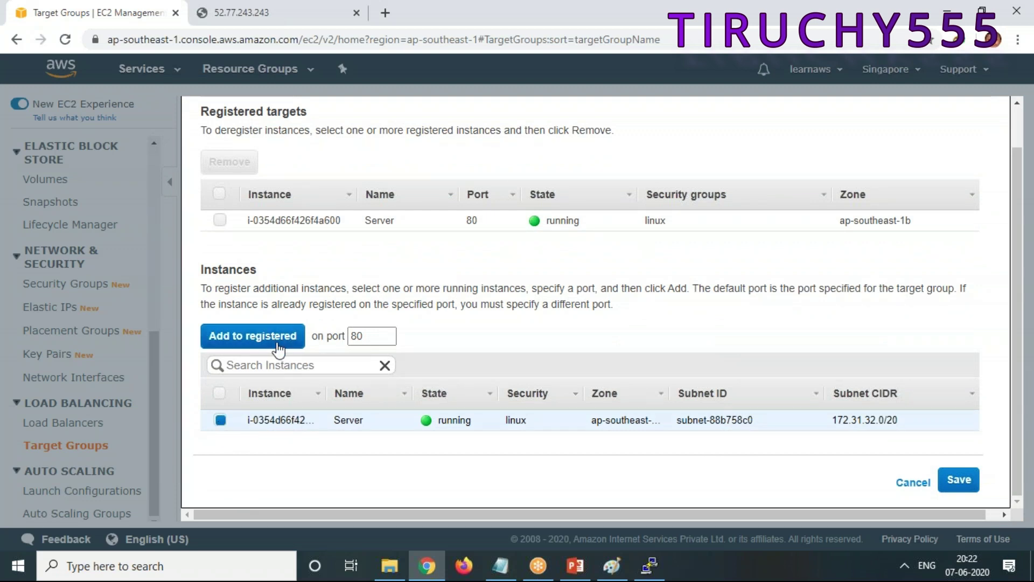
{"action": "scroll", "coordinate": [566, 354], "scroll_direction": "up", "scroll_amount": 1}
{"action": "scroll", "coordinate": [871, 397], "scroll_direction": "down", "scroll_amount": 1}
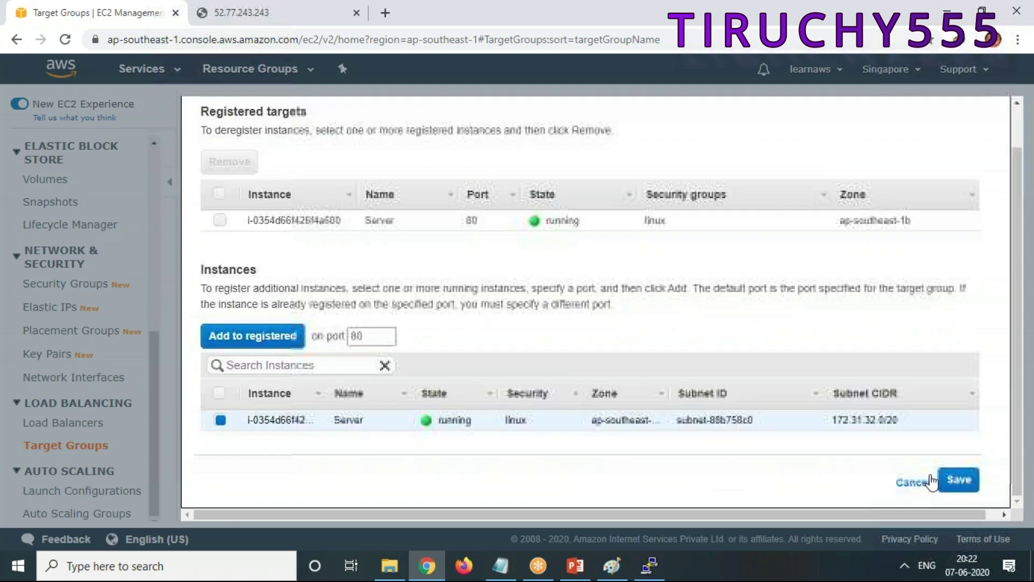
{"action": "left_click", "coordinate": [956, 480]}
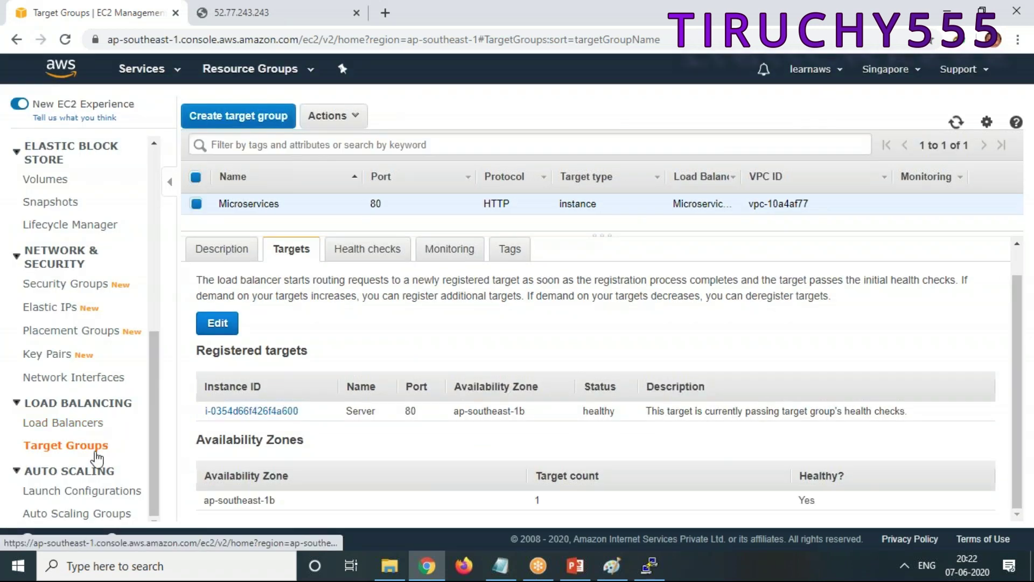
Step: Check MicroserviceALB's listeners and the Microservices target group's available actions, health check settings and targets
{"action": "left_click", "coordinate": [92, 425]}
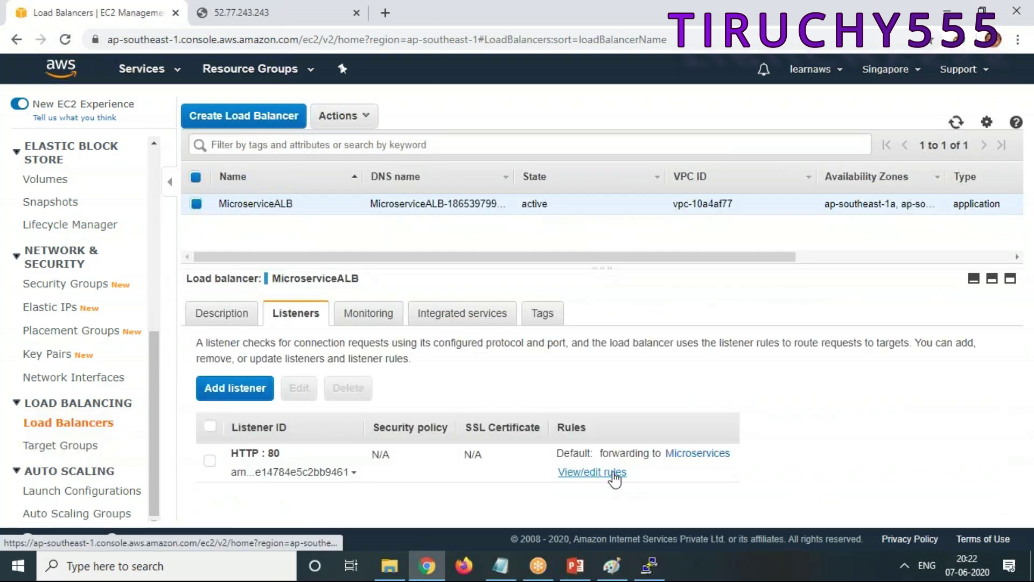
{"action": "left_click", "coordinate": [74, 448]}
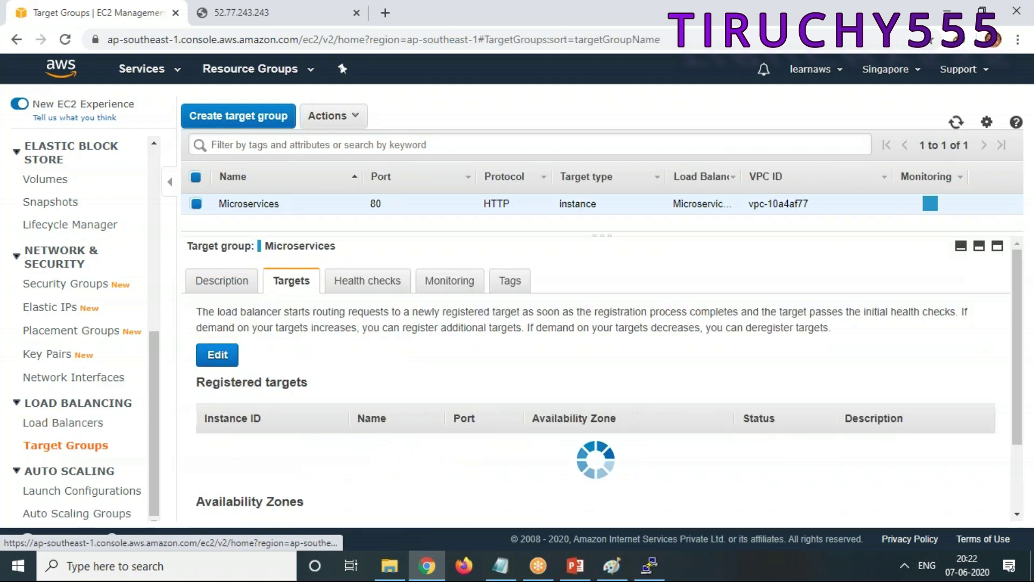
{"action": "left_click", "coordinate": [342, 117]}
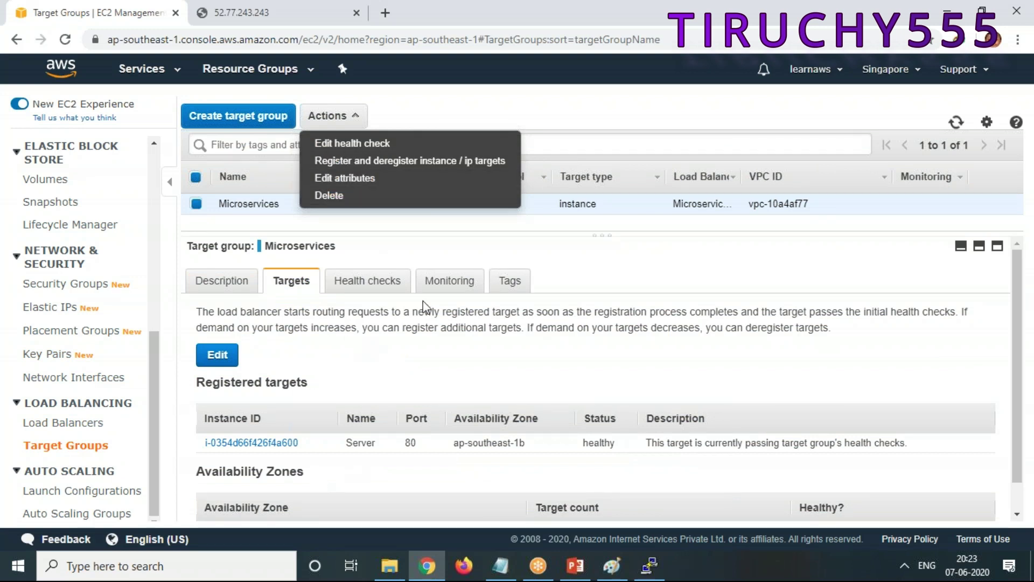
{"action": "left_click", "coordinate": [362, 286]}
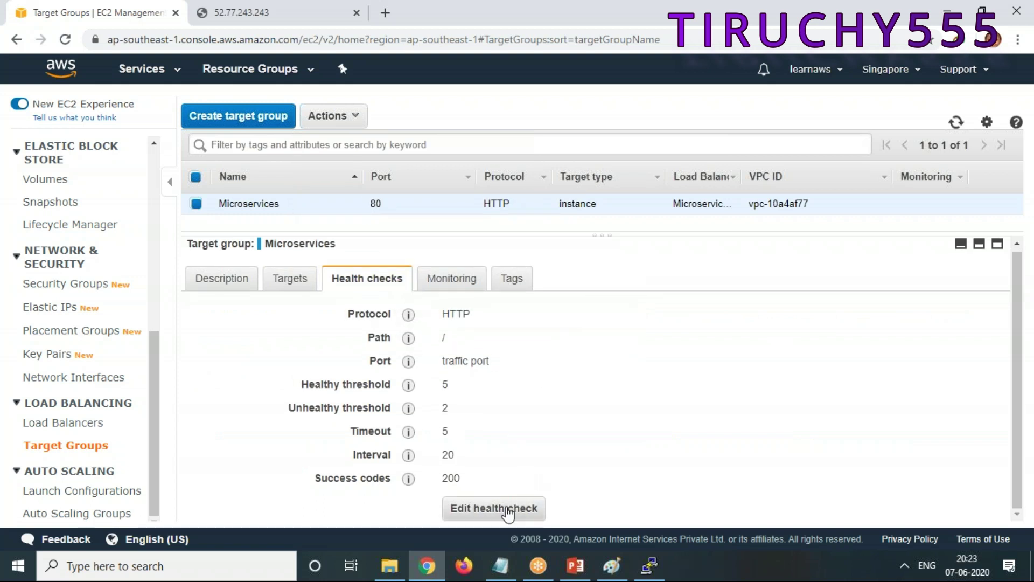
{"action": "left_click", "coordinate": [286, 279]}
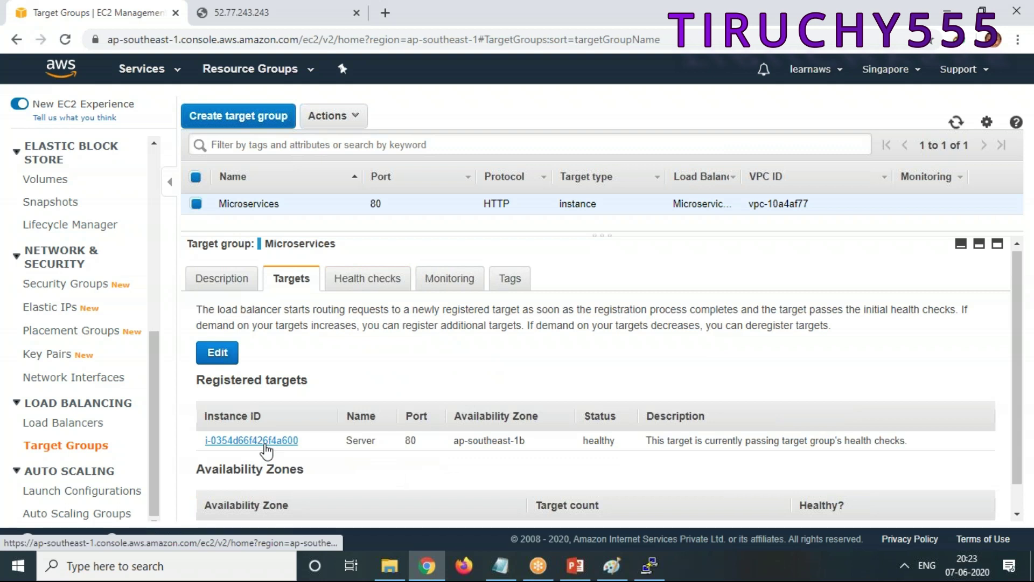
Step: Review the Microservices group's target registration, close it without changes, and examine the group's targets and availability zones
{"action": "left_click", "coordinate": [218, 352]}
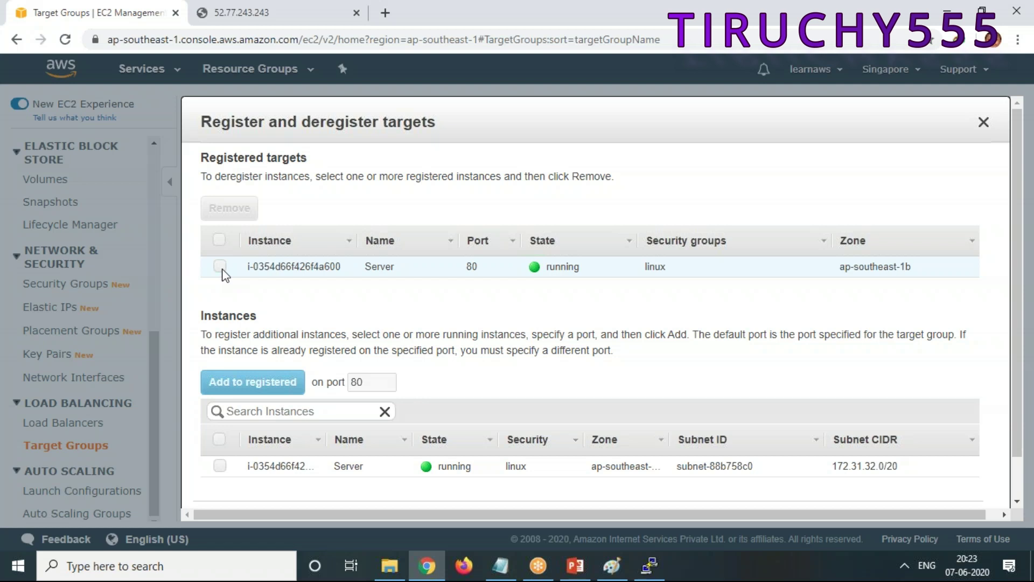
{"action": "left_click", "coordinate": [982, 125]}
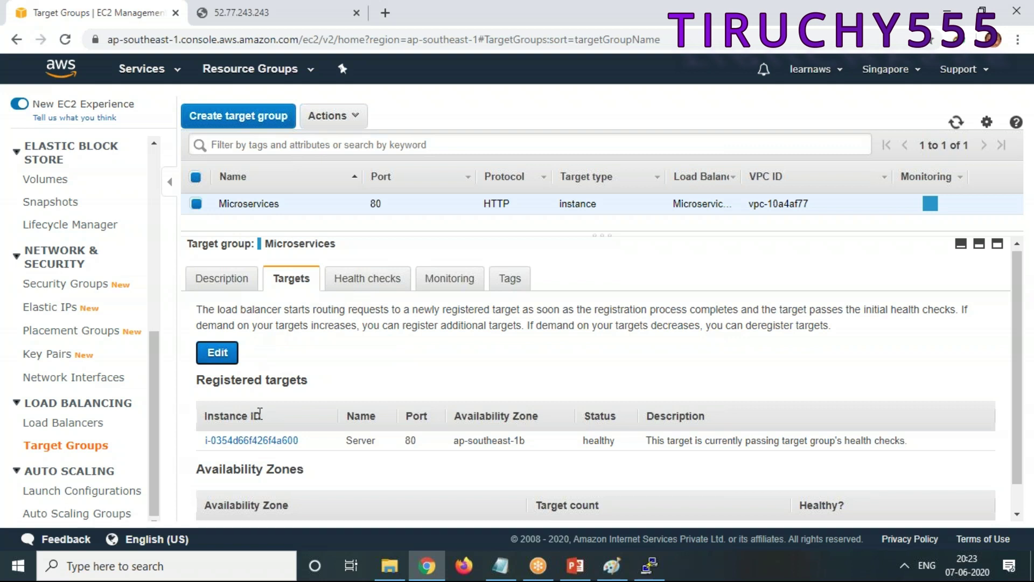
{"action": "left_click", "coordinate": [83, 445]}
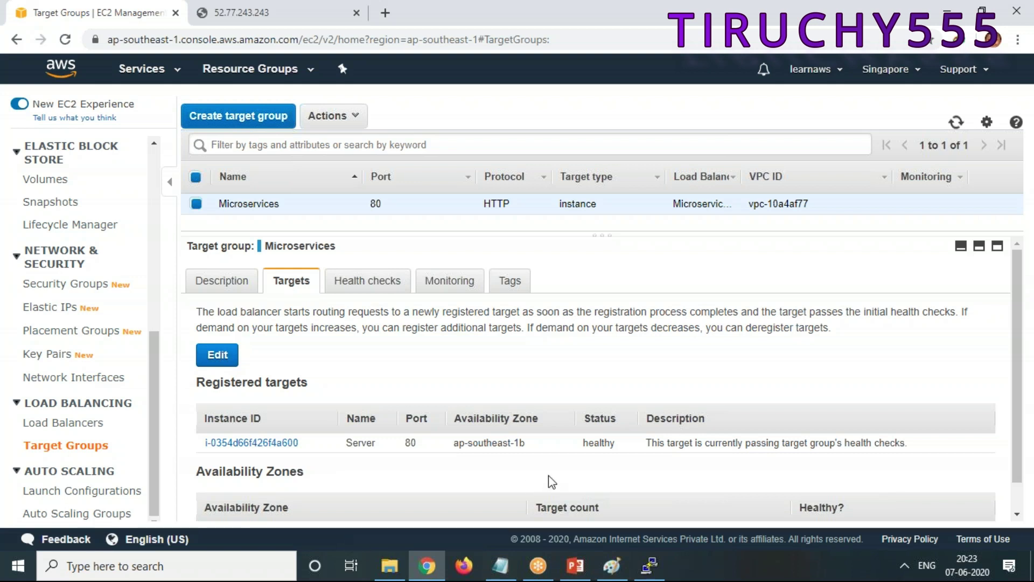
{"action": "scroll", "coordinate": [623, 467], "scroll_direction": "down", "scroll_amount": 1}
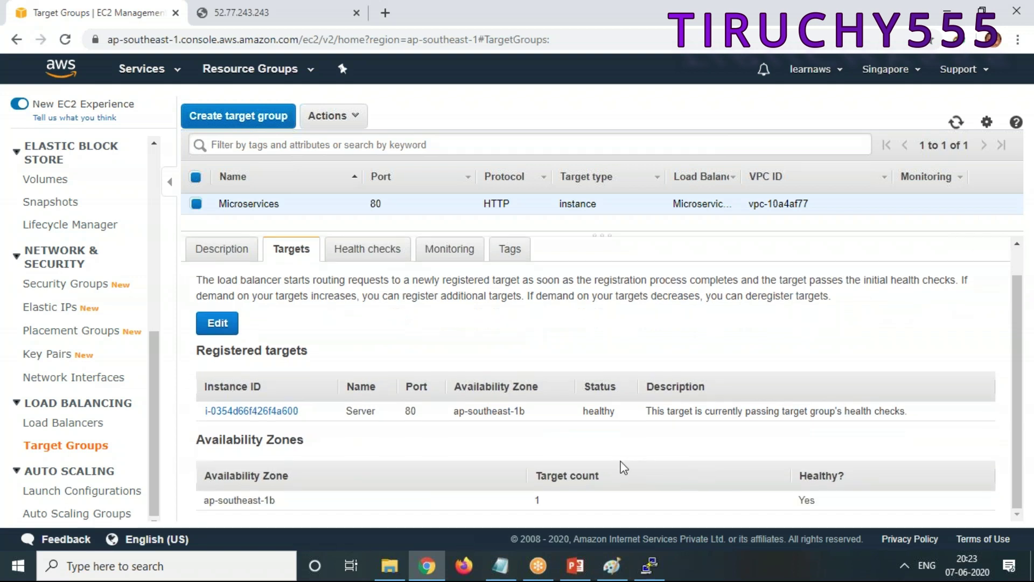
Step: Review the Microservices group's health check settings in their editor and cancel without changes
{"action": "left_click", "coordinate": [377, 261]}
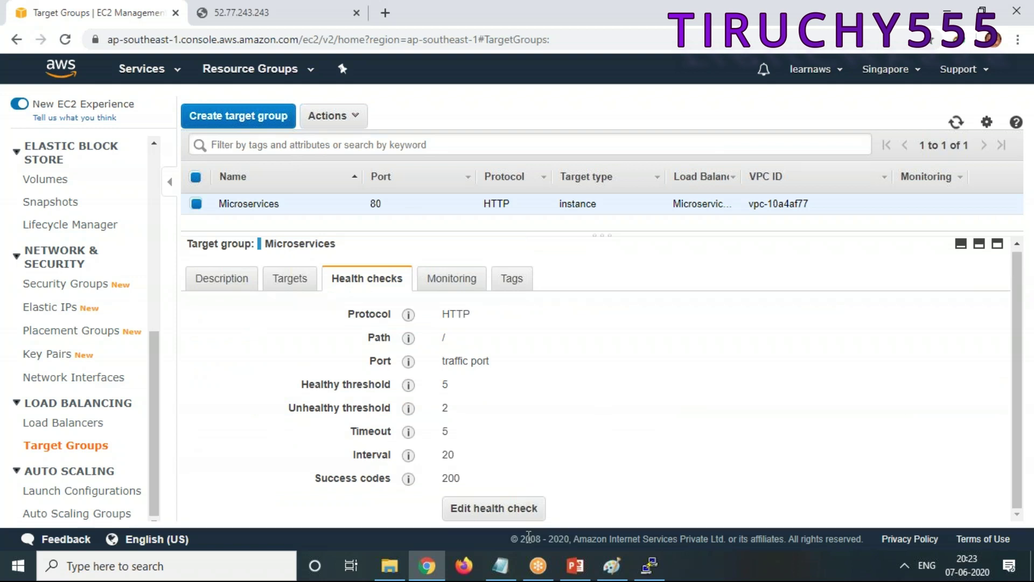
{"action": "left_click", "coordinate": [516, 509]}
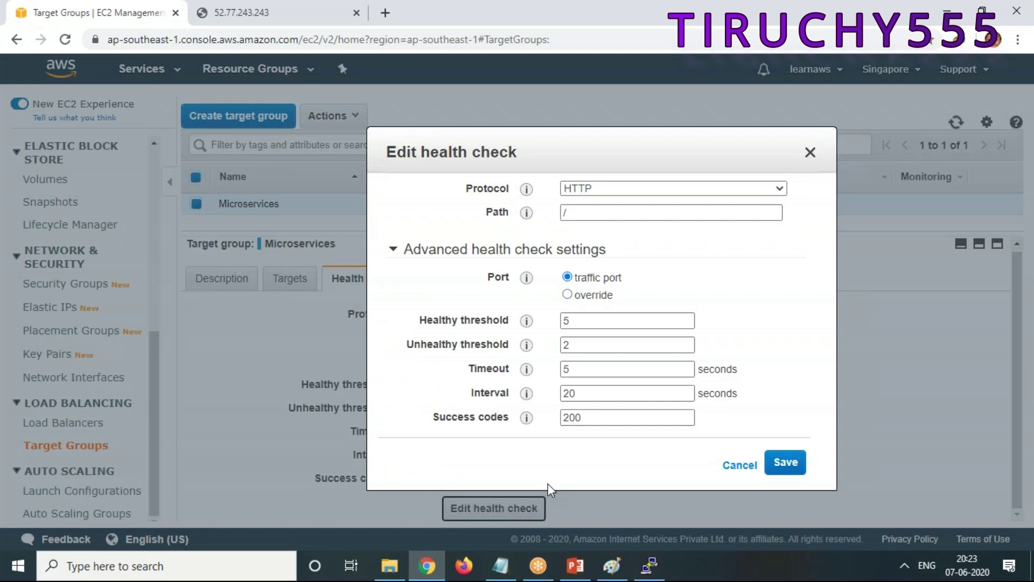
{"action": "left_click", "coordinate": [739, 465]}
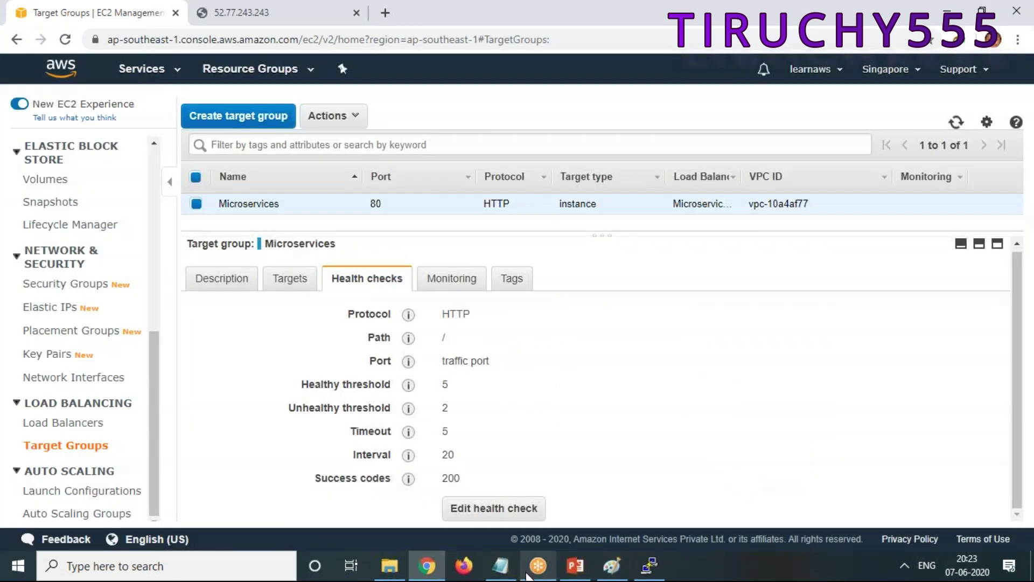
Step: Switch to Notepad, read the microservices procedure in the notes, and move the window aside to expose the target group details
{"action": "left_click", "coordinate": [501, 566]}
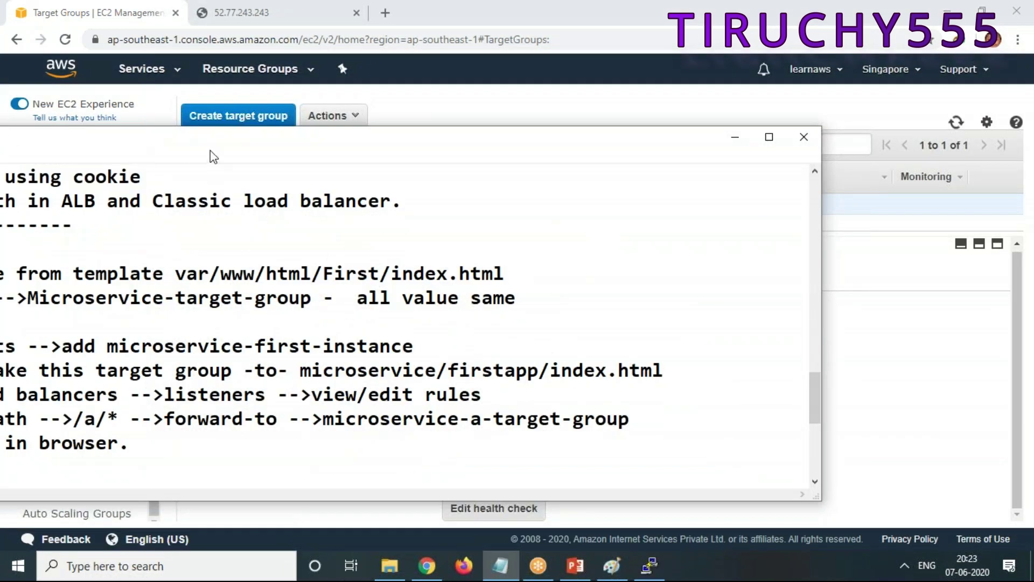
{"action": "left_click_drag", "start_coordinate": [276, 141], "coordinate": [445, 129]}
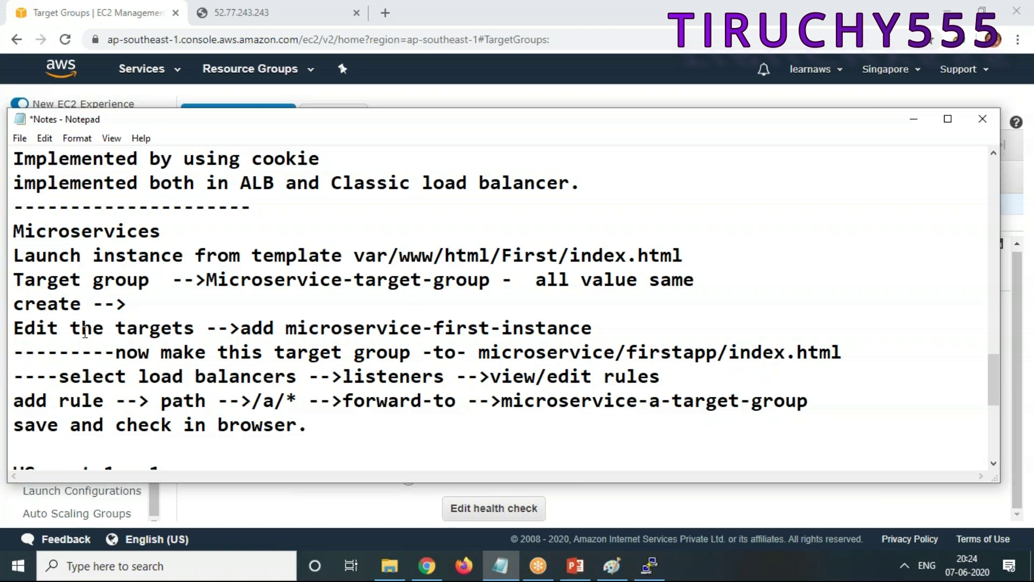
{"action": "left_click_drag", "start_coordinate": [269, 124], "coordinate": [654, 150]}
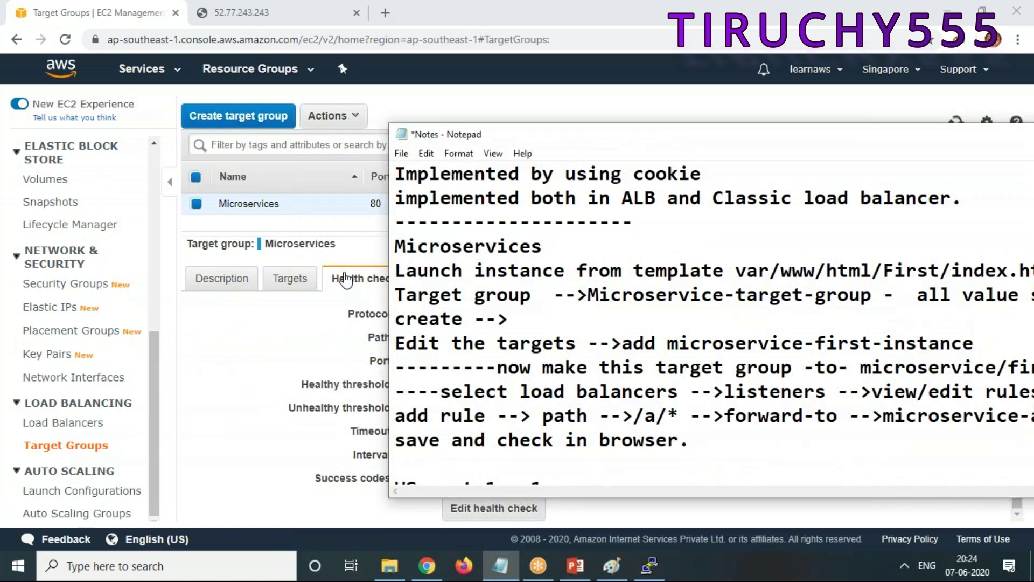
Step: Compare the Microservices group's target registration with the Notepad notes, put the notes away, and close the registration unchanged
{"action": "left_click", "coordinate": [289, 279]}
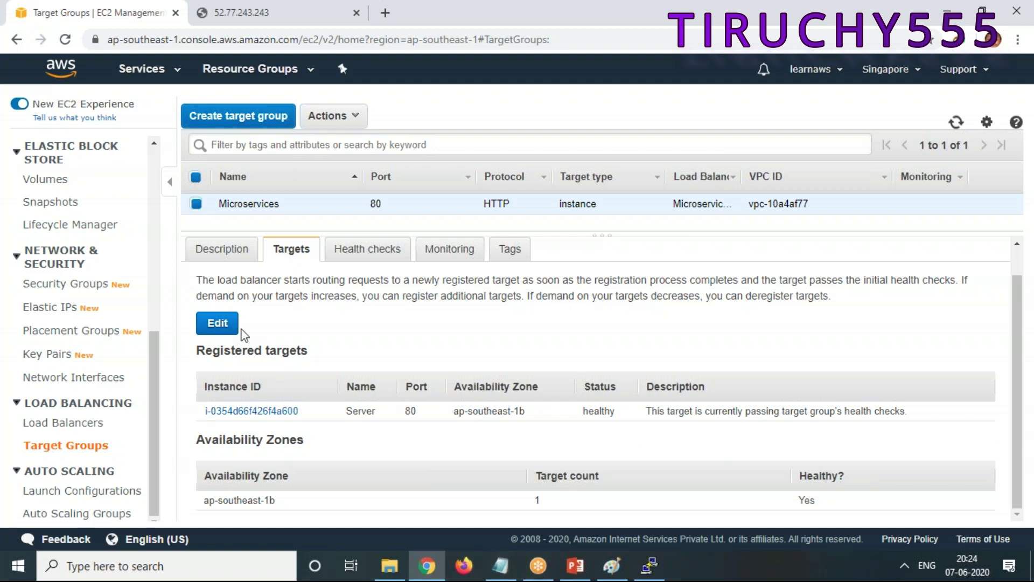
{"action": "left_click", "coordinate": [218, 323]}
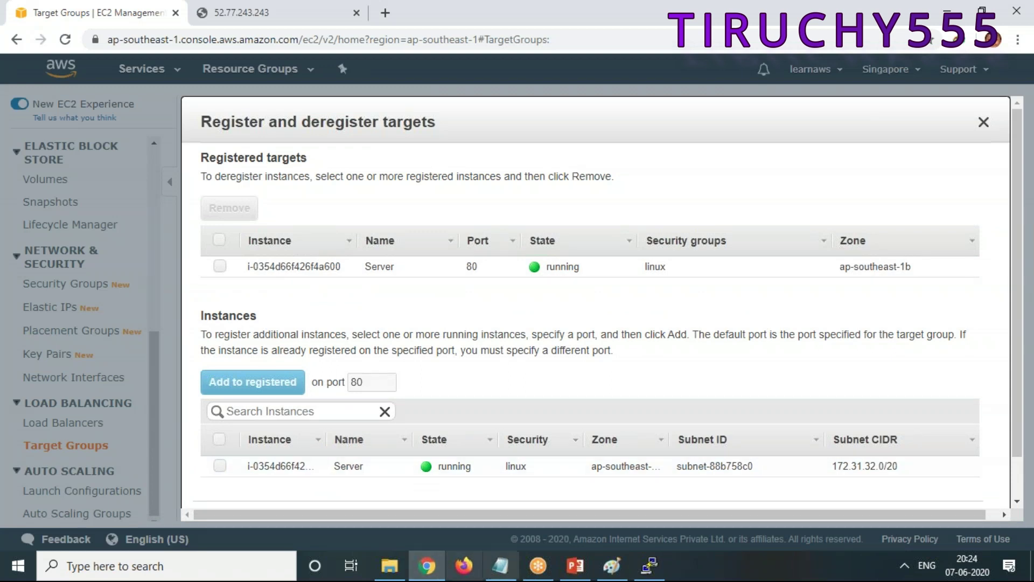
{"action": "left_click", "coordinate": [500, 566]}
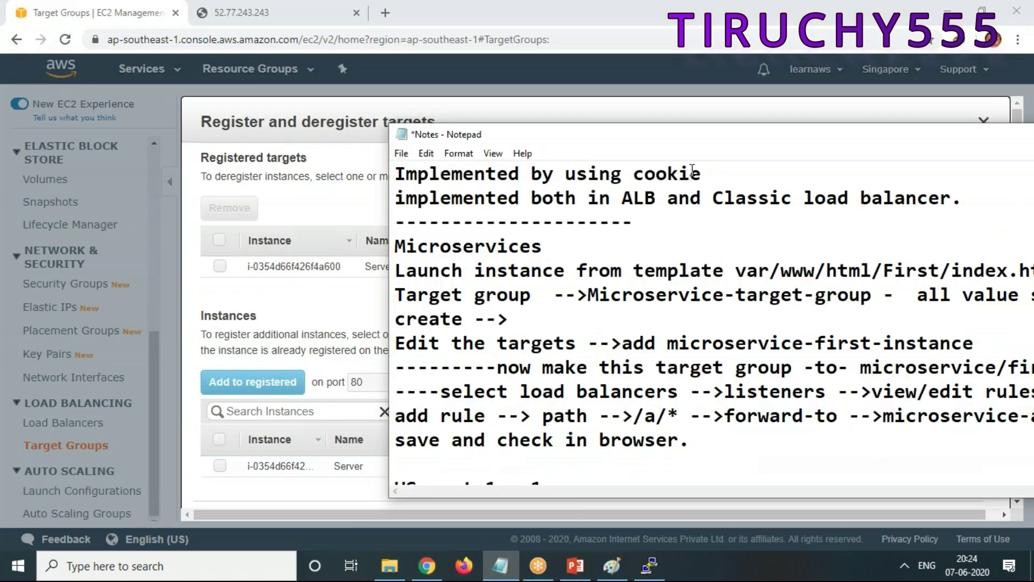
{"action": "left_click_drag", "start_coordinate": [707, 146], "coordinate": [388, 117]}
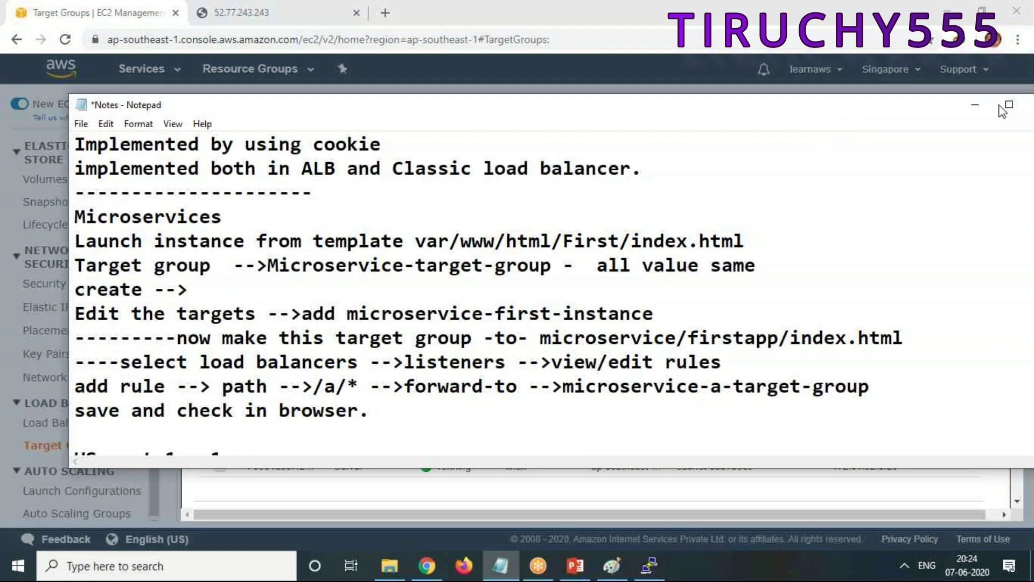
{"action": "left_click", "coordinate": [973, 108]}
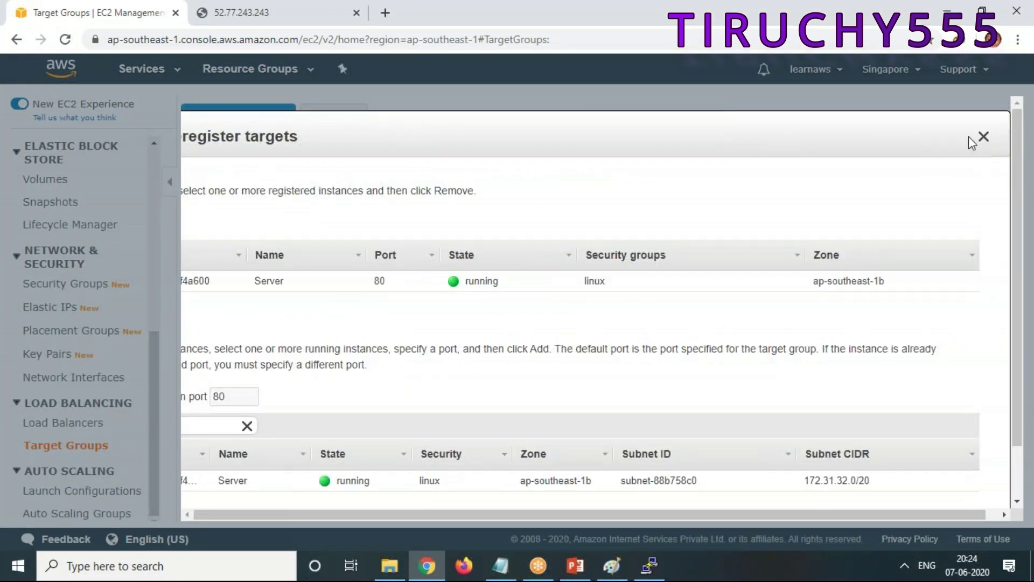
{"action": "left_click", "coordinate": [983, 138]}
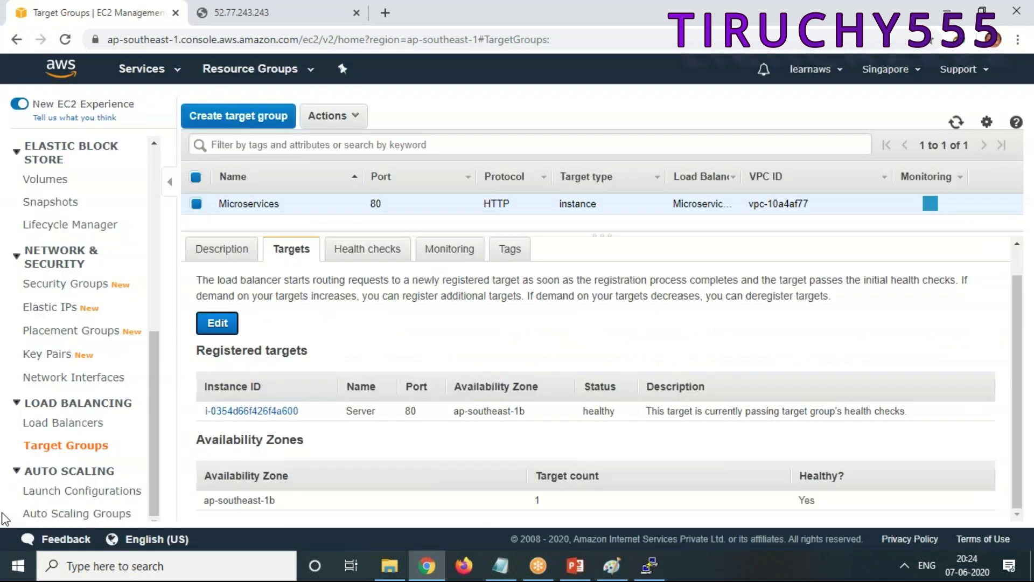
Step: Follow MicroserviceALB's default listener forwarding to the Microservices target group and view its registered targets
{"action": "left_click", "coordinate": [50, 424]}
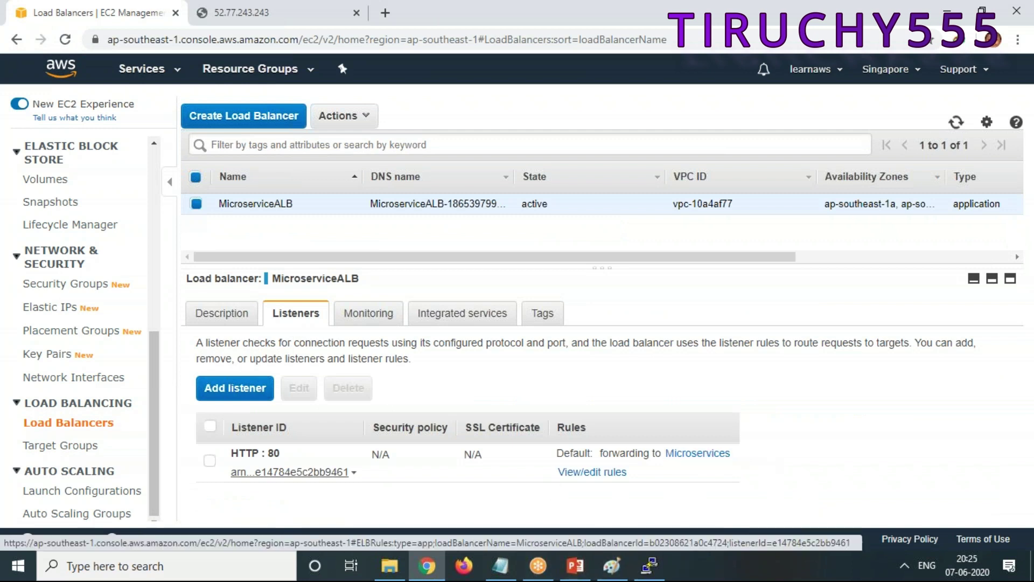
{"action": "left_click", "coordinate": [703, 454]}
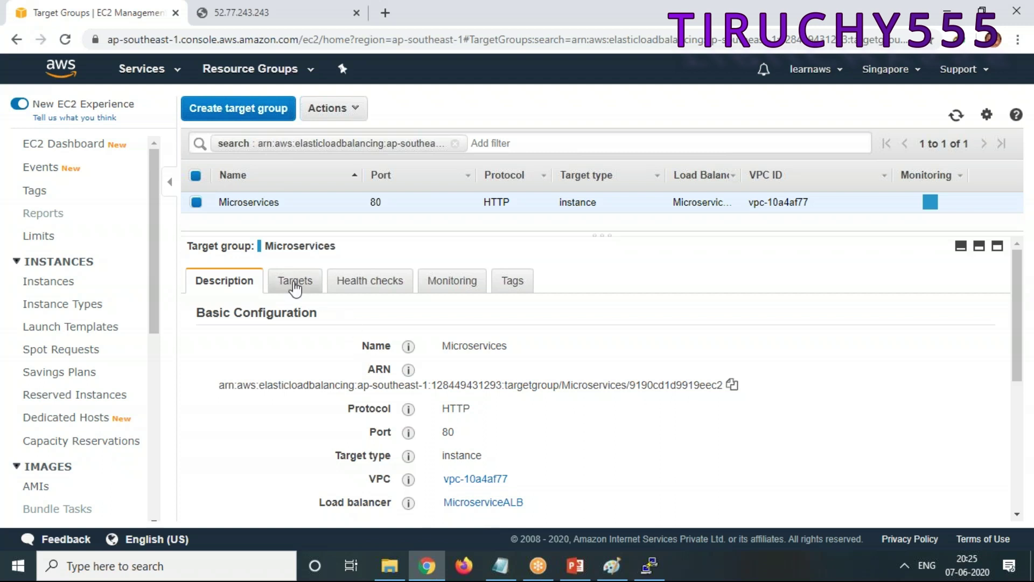
{"action": "left_click", "coordinate": [294, 284]}
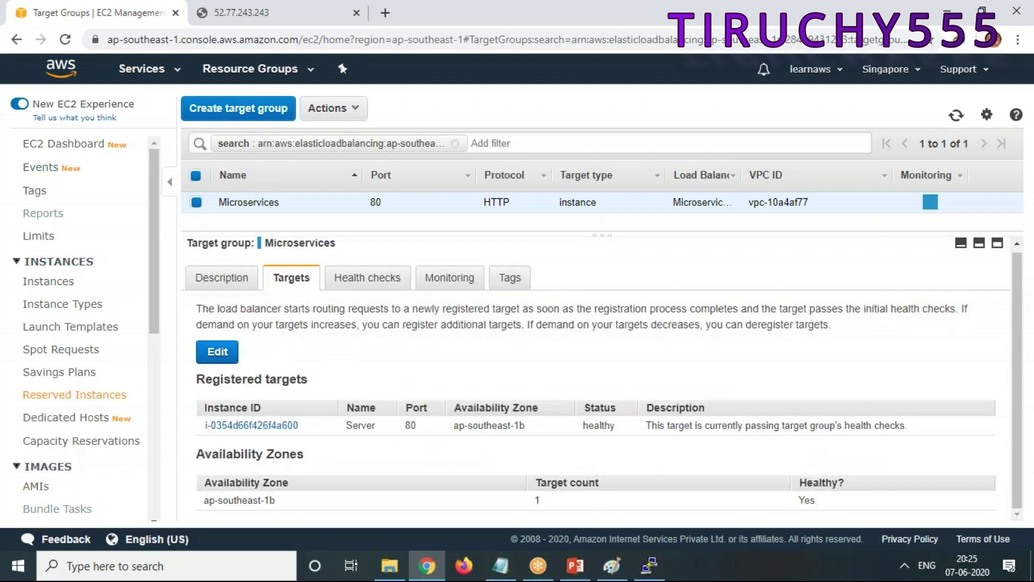
{"action": "left_click_drag", "start_coordinate": [150, 273], "coordinate": [134, 506]}
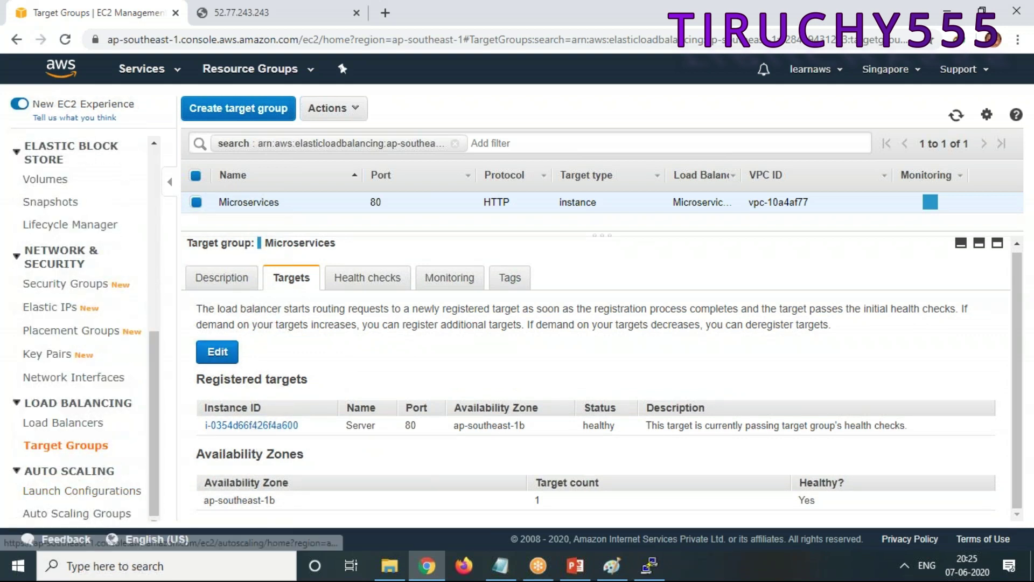
Step: Open the rules of MicroserviceALB's HTTP:80 listener and consult the Notepad notes on adding a path rule
{"action": "left_click", "coordinate": [68, 424]}
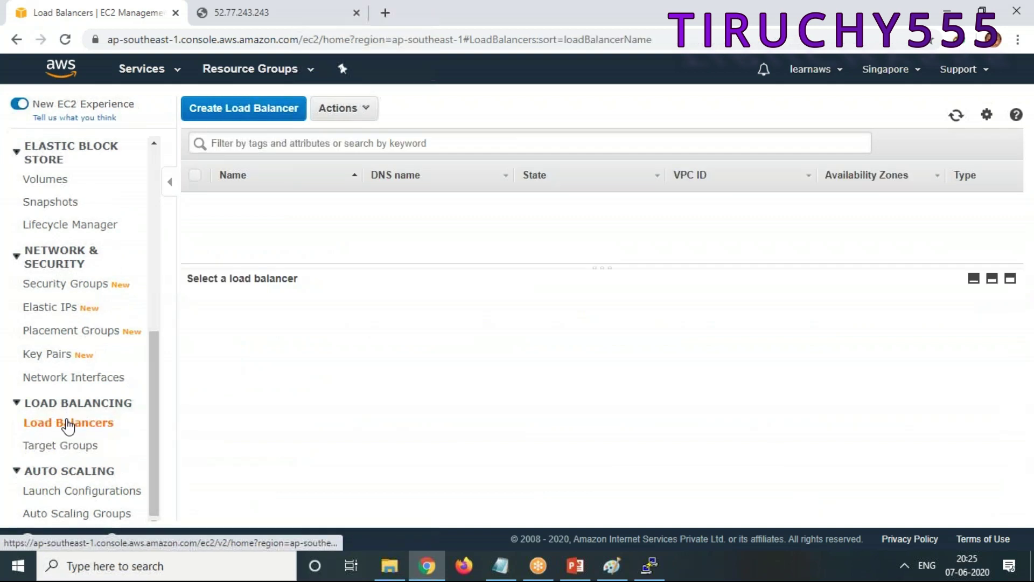
{"action": "left_click", "coordinate": [303, 320]}
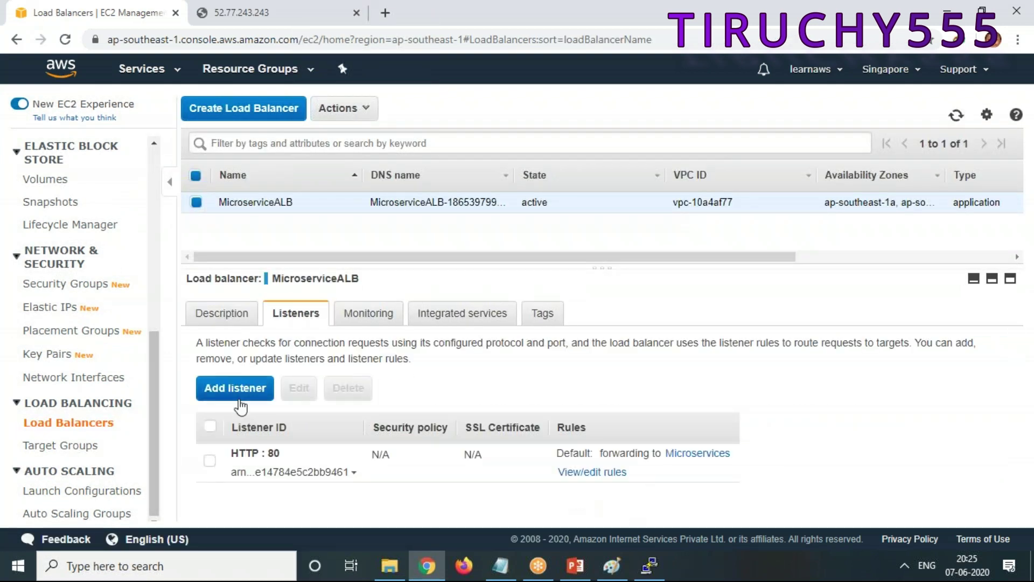
{"action": "left_click", "coordinate": [615, 474]}
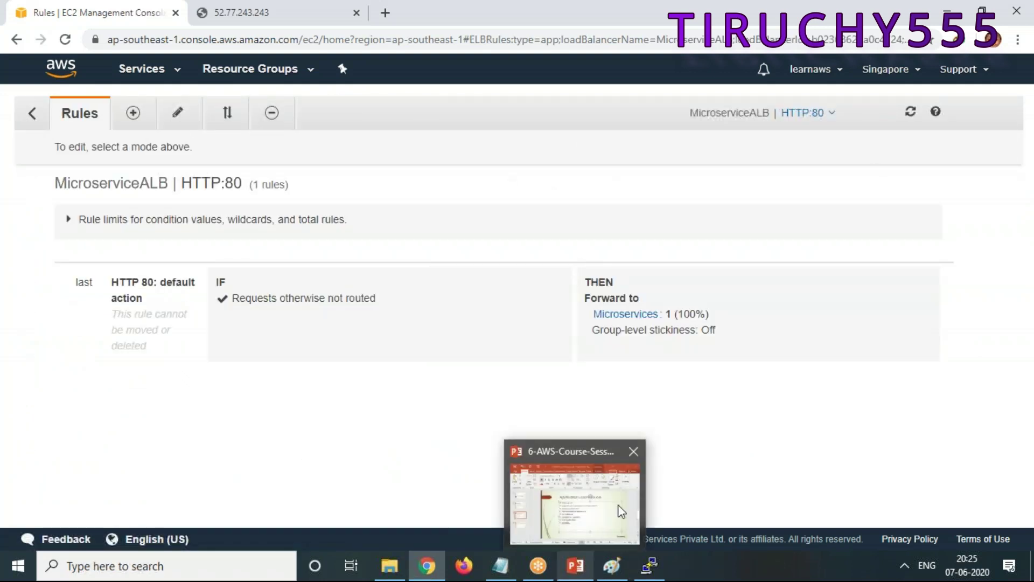
{"action": "left_click", "coordinate": [496, 568]}
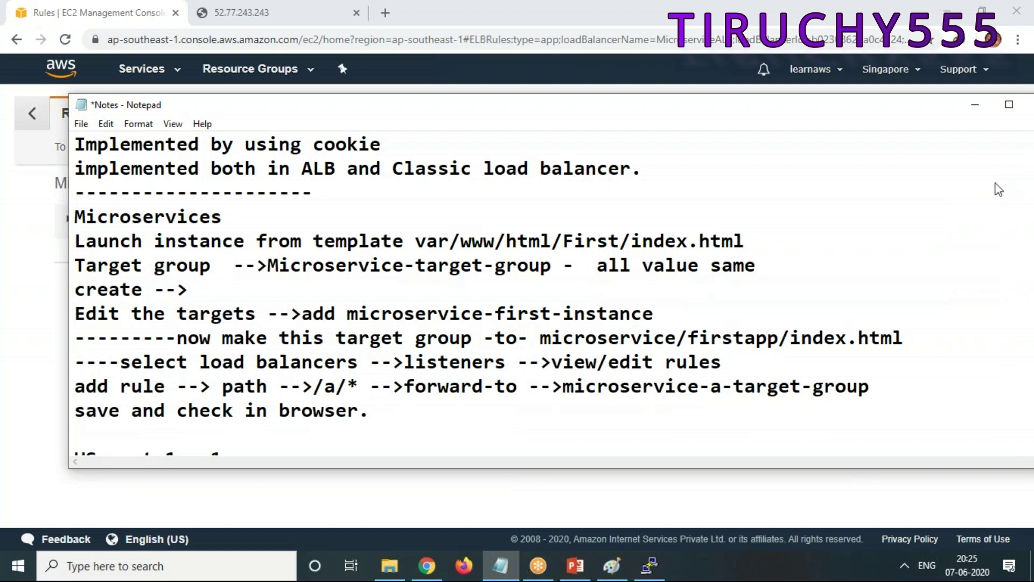
{"action": "left_click", "coordinate": [973, 108]}
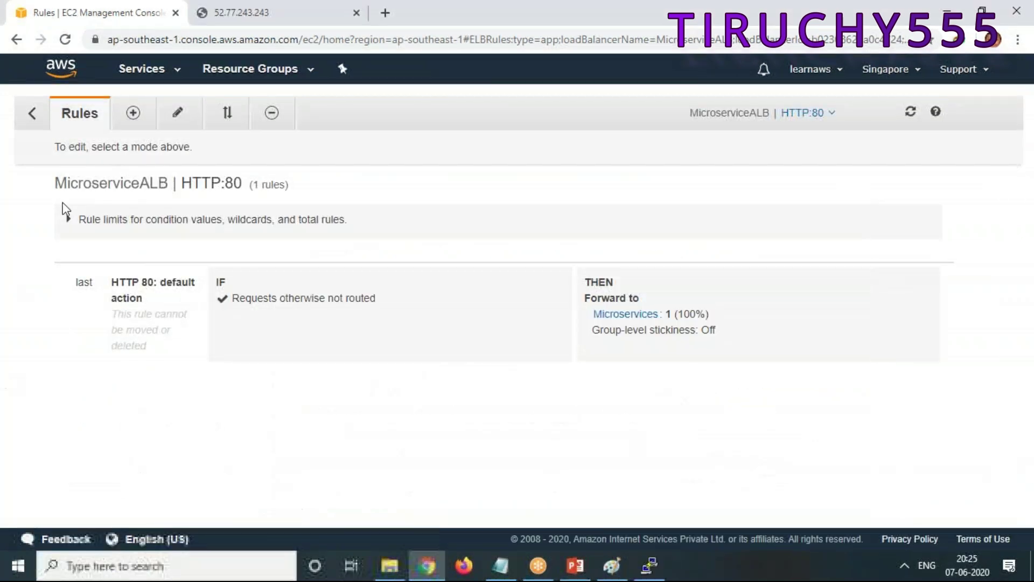
Step: Insert a new rule in MicroserviceALB's HTTP:80 listener, consulting the Notepad notes, with the path condition /firstapp/*
{"action": "left_click", "coordinate": [134, 115]}
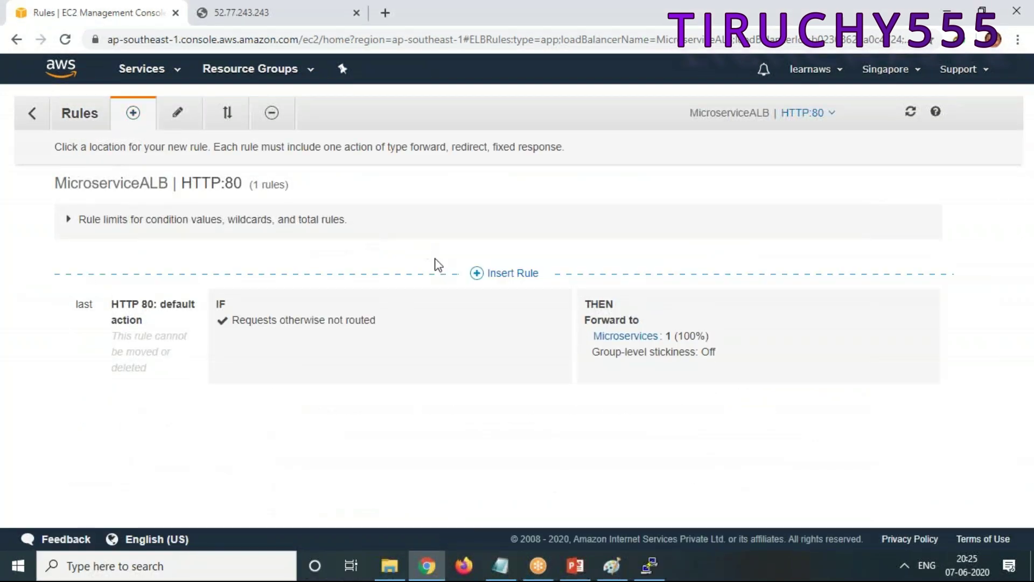
{"action": "left_click", "coordinate": [504, 274]}
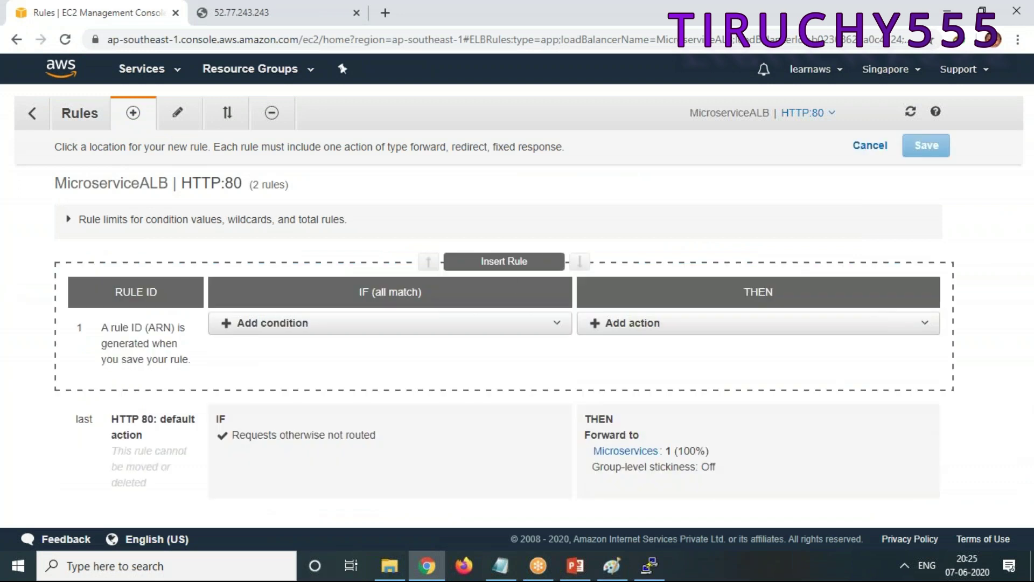
{"action": "left_click", "coordinate": [501, 565]}
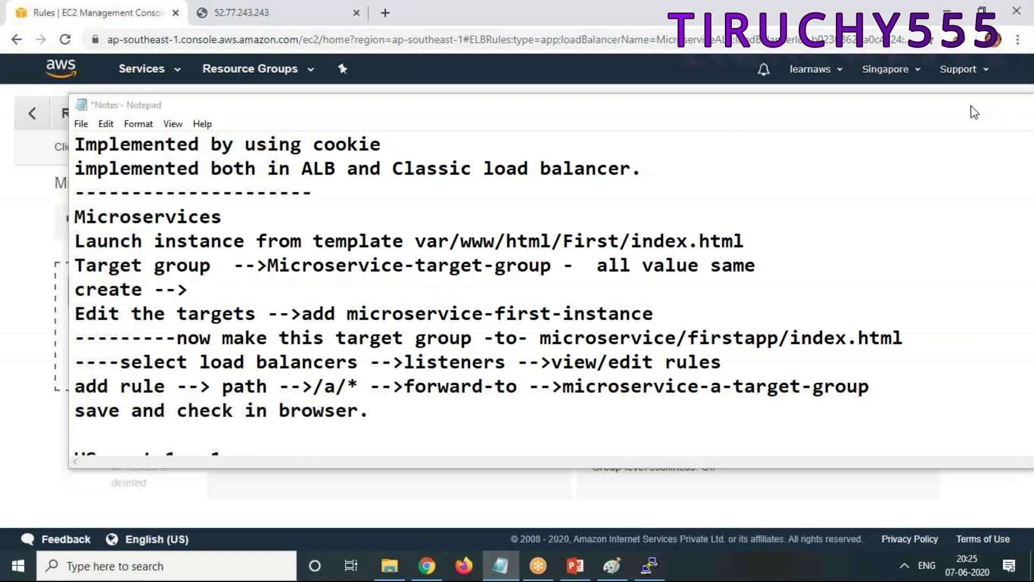
{"action": "left_click", "coordinate": [975, 110]}
{"action": "left_click", "coordinate": [291, 326]}
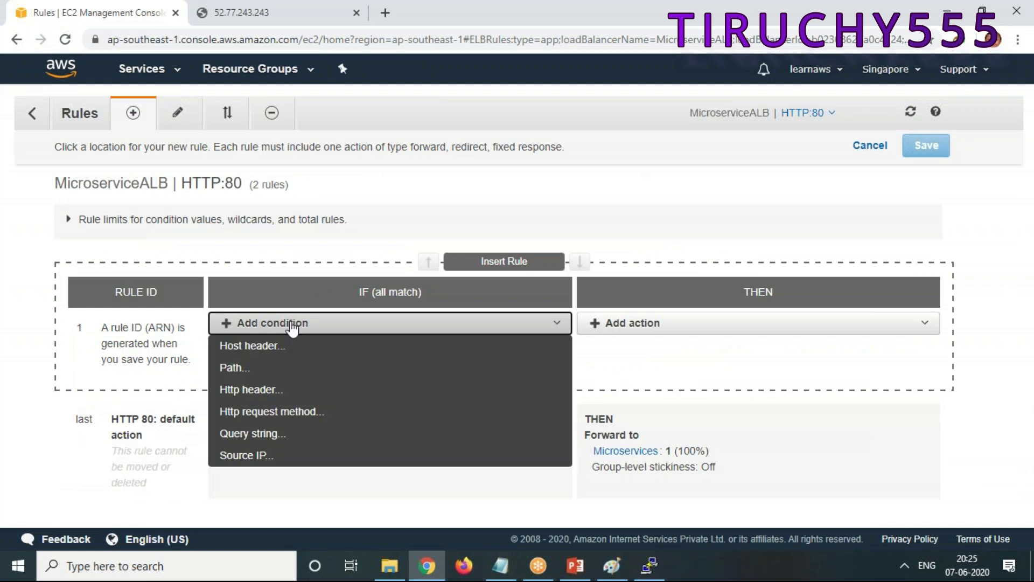
{"action": "left_click", "coordinate": [250, 372]}
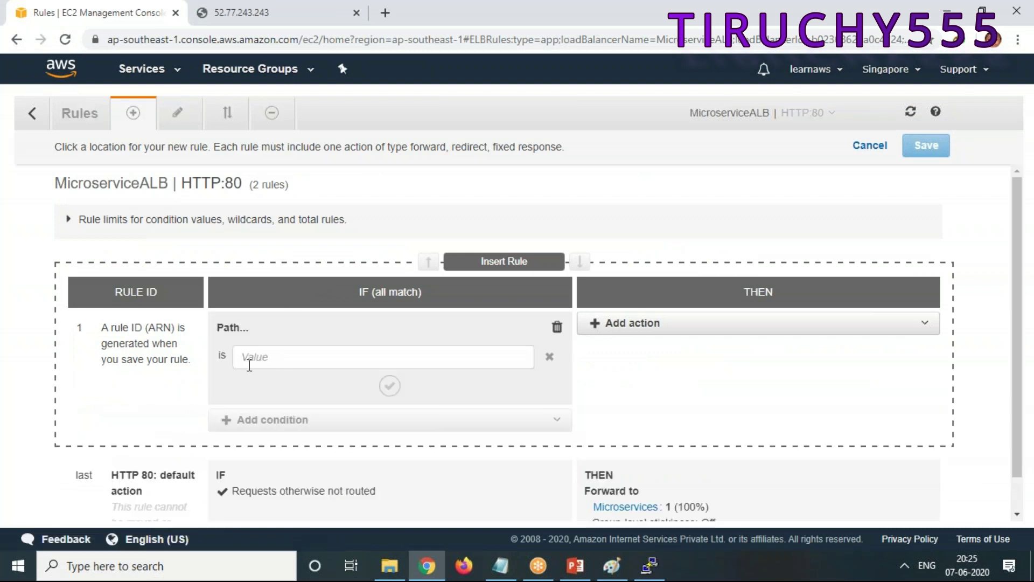
{"action": "left_click", "coordinate": [279, 358]}
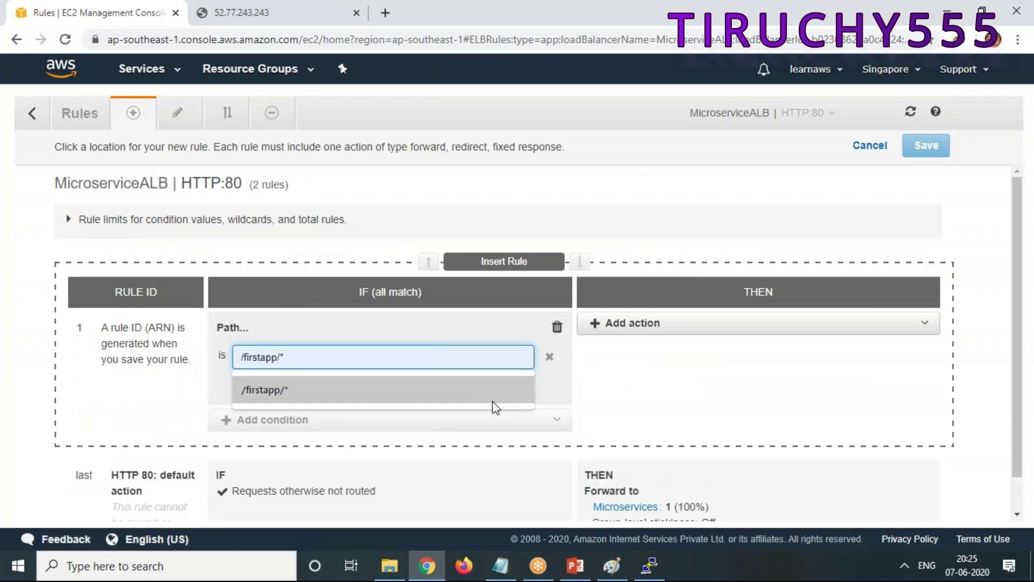
{"action": "type", "text": "/first"}
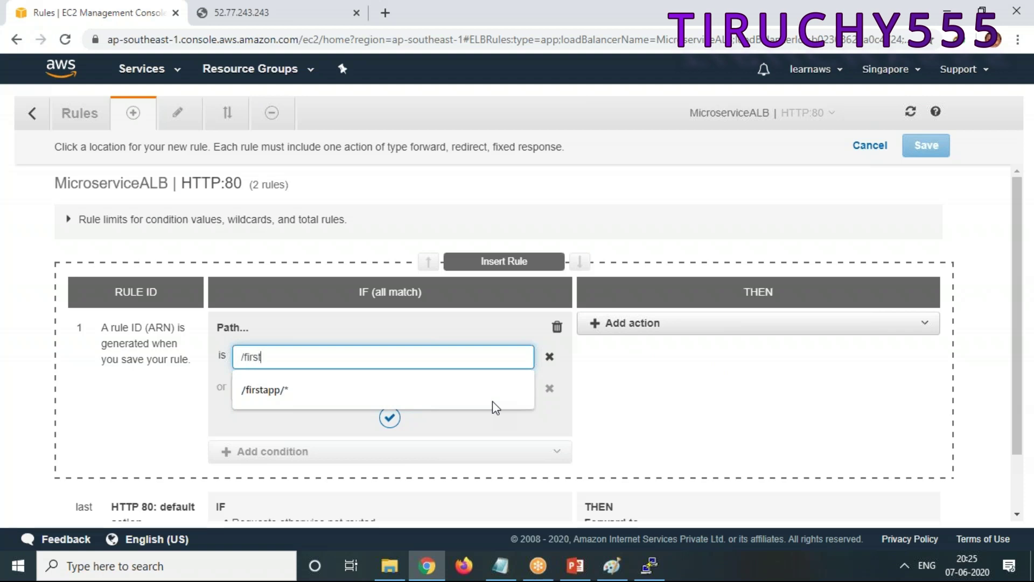
{"action": "type", "text": "app/*"}
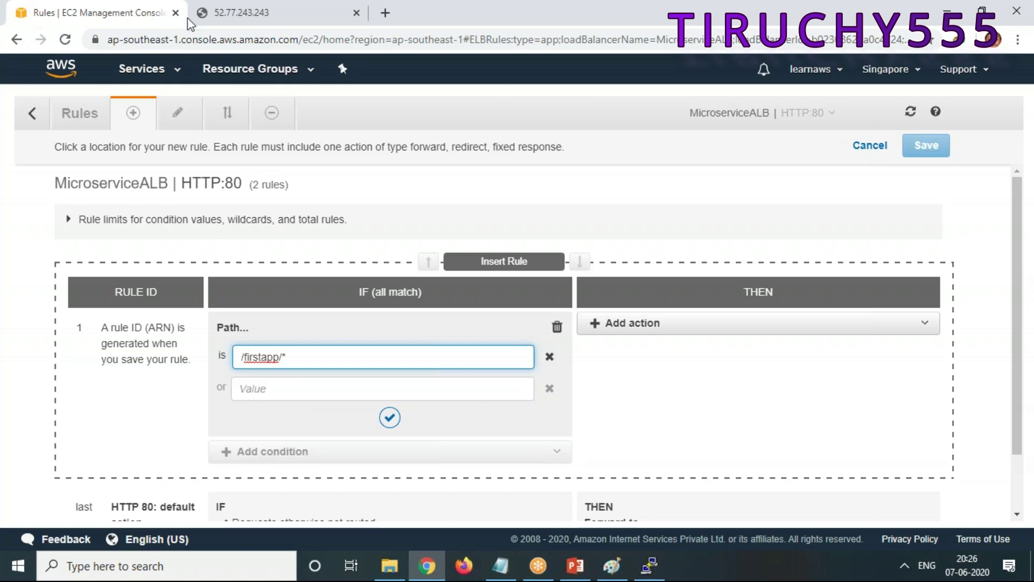
Step: Check the app folders in the PuTTY session, load 52.77.243.243/firsapp/ in the browser, and return to the rule editor
{"action": "left_click", "coordinate": [650, 565]}
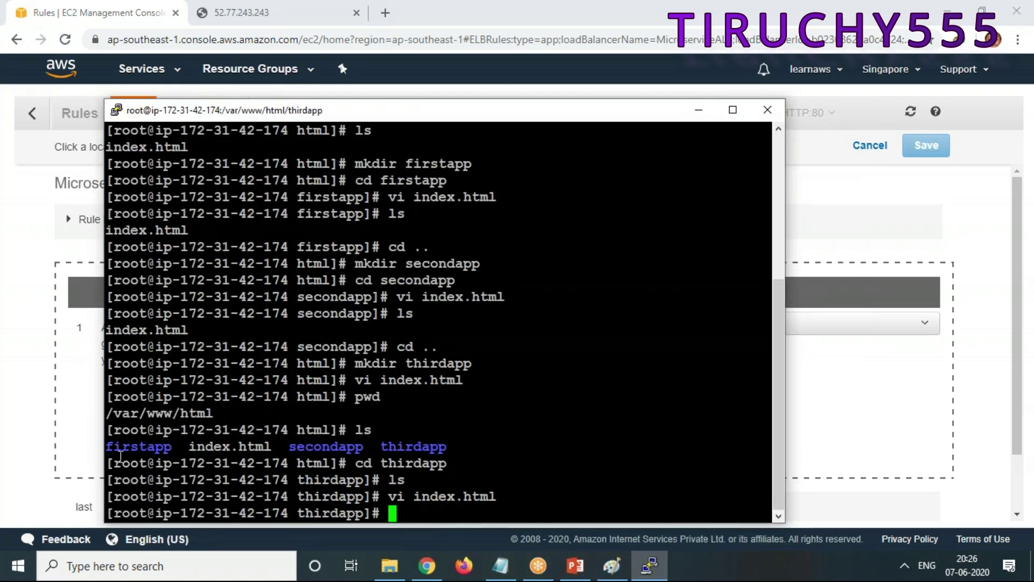
{"action": "left_click", "coordinate": [237, 15]}
{"action": "type", "text": "/"}
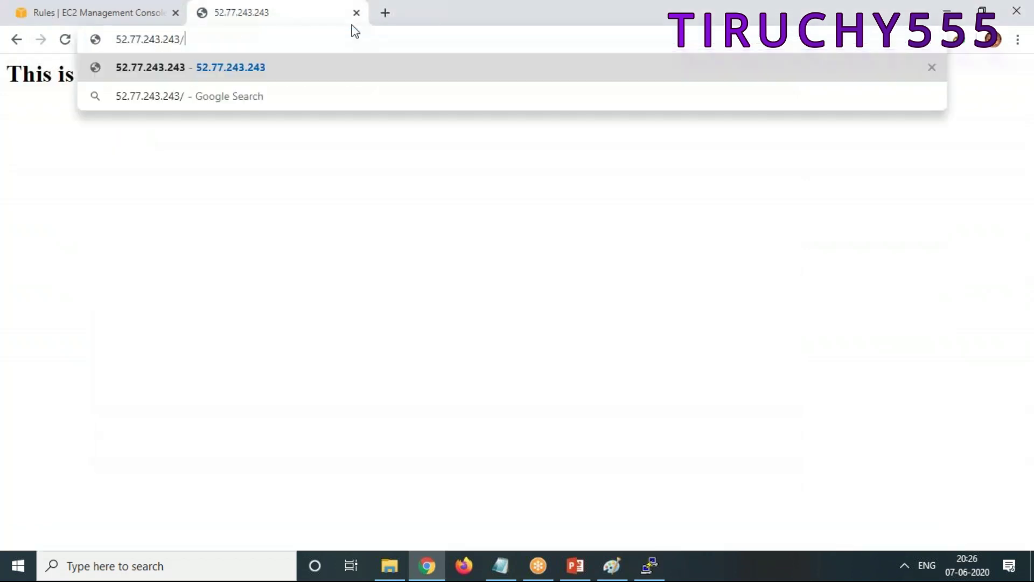
{"action": "type", "text": "firsa"}
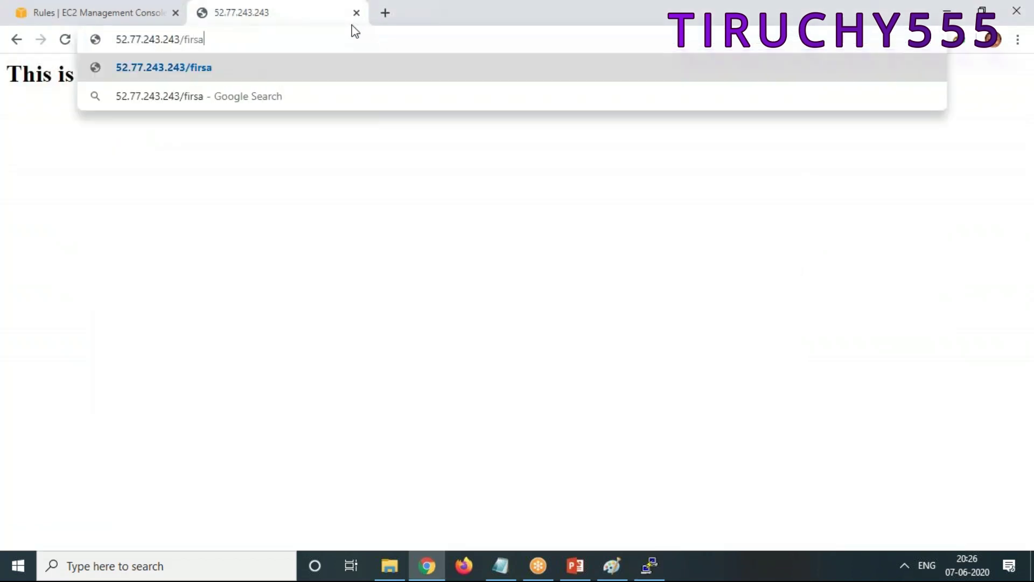
{"action": "type", "text": "pp/"}
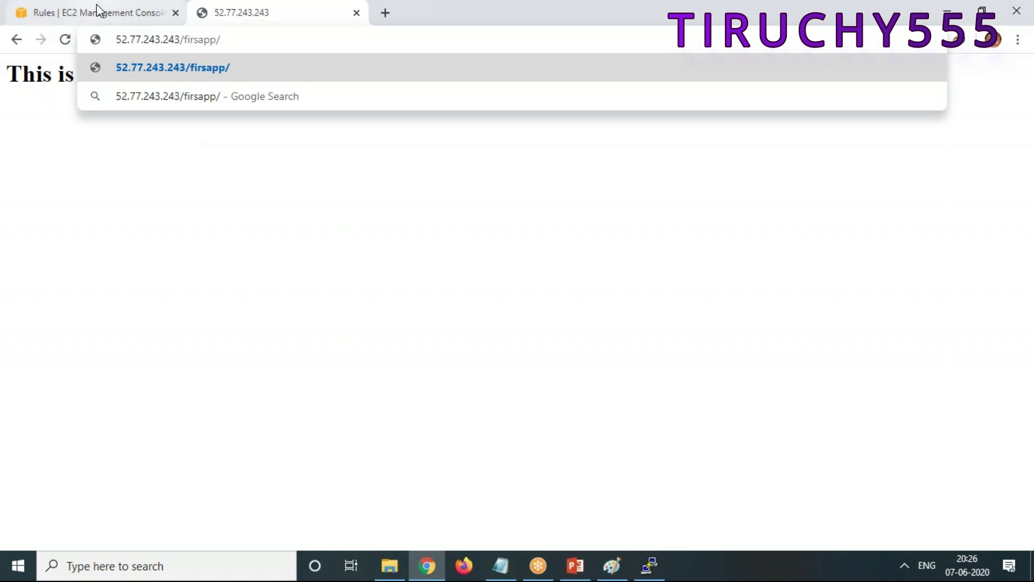
{"action": "key", "text": "Return"}
{"action": "left_click", "coordinate": [428, 567]}
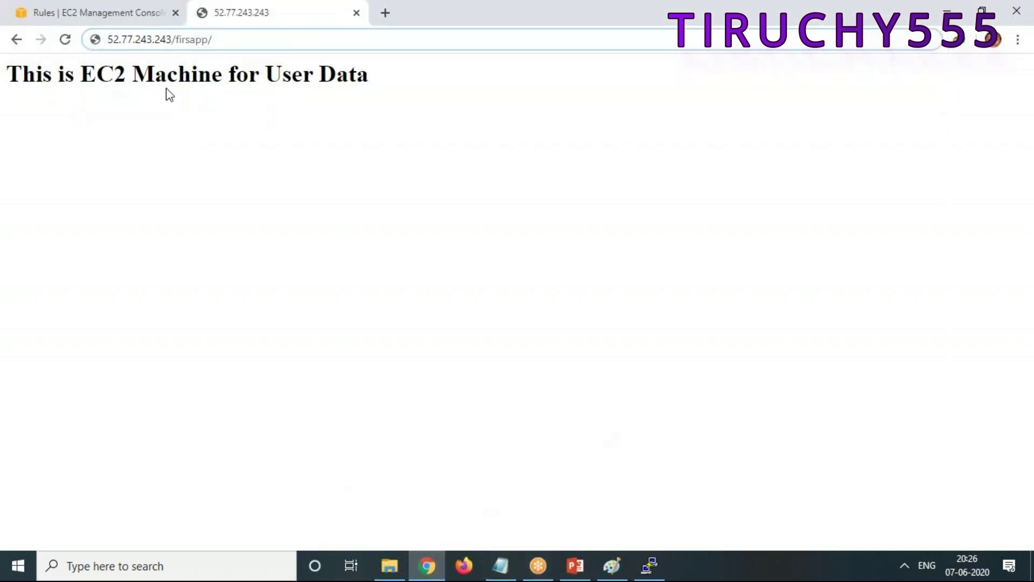
{"action": "left_click", "coordinate": [130, 22]}
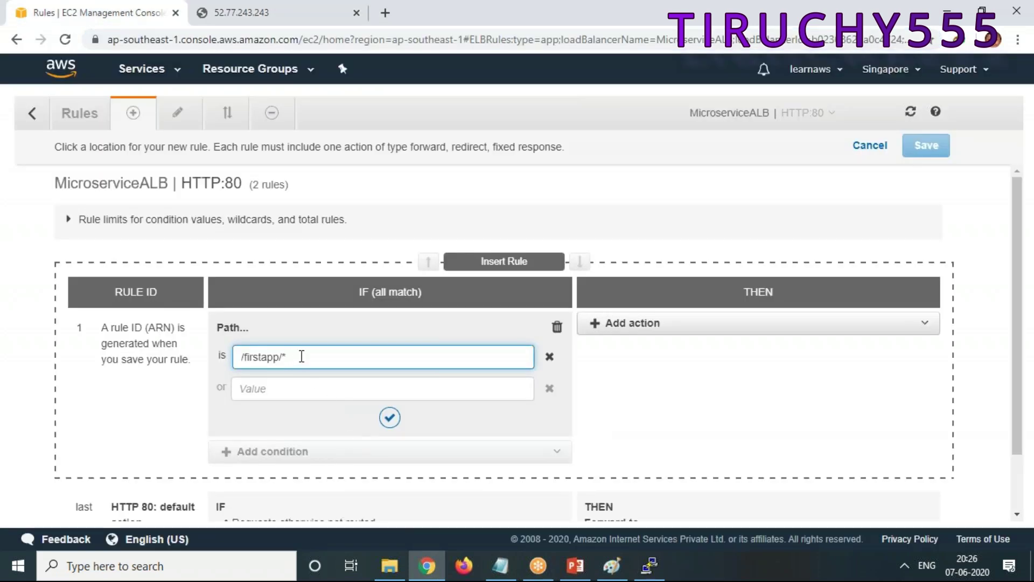
Step: Consult the forwarding instructions in the Notepad notes and add a forward action to the Microservices target group for the /firstapp/* rule
{"action": "left_click", "coordinate": [500, 565]}
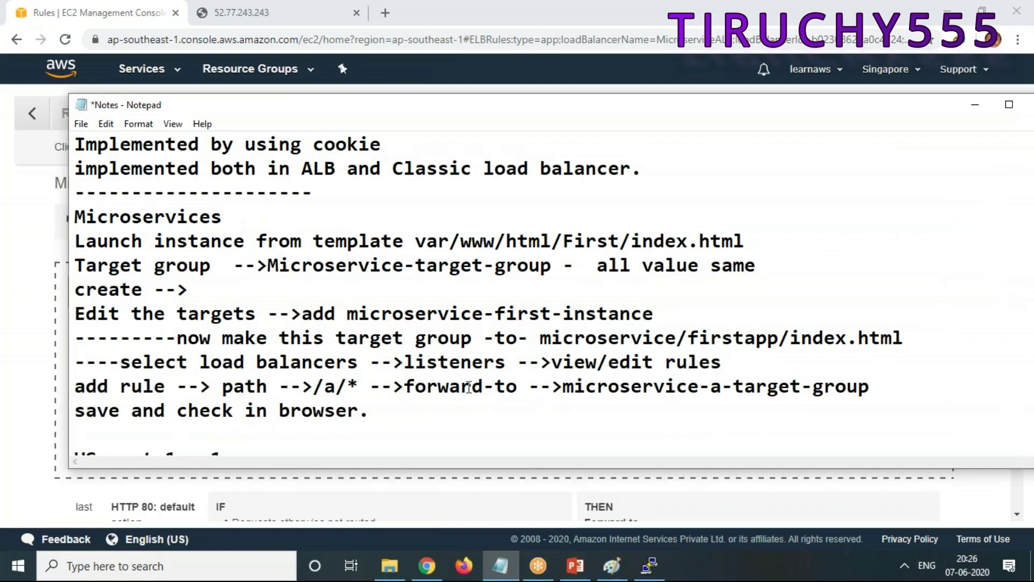
{"action": "left_click", "coordinate": [974, 111]}
{"action": "type", "text": "*"}
{"action": "left_click", "coordinate": [645, 330]}
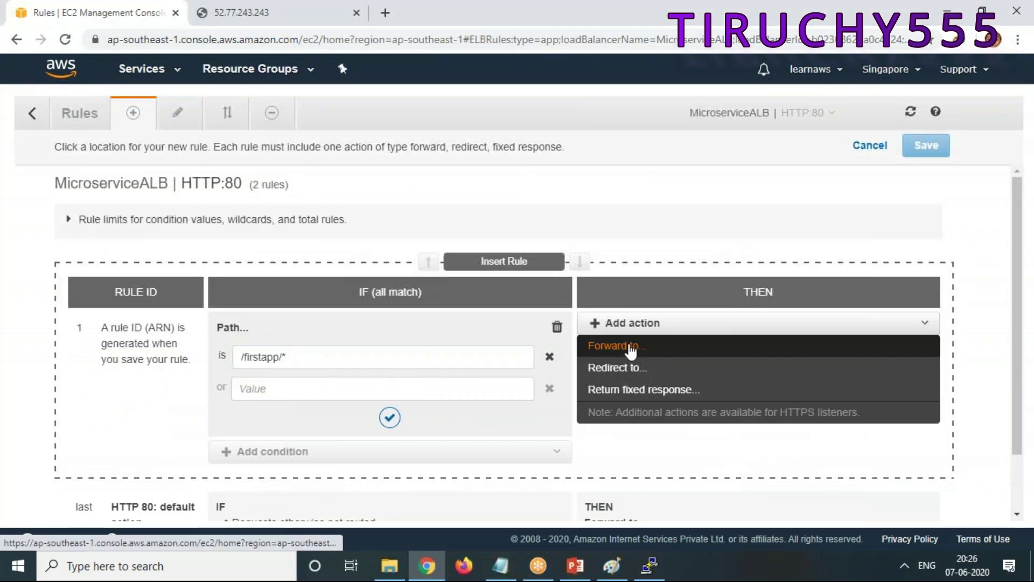
{"action": "left_click", "coordinate": [630, 348]}
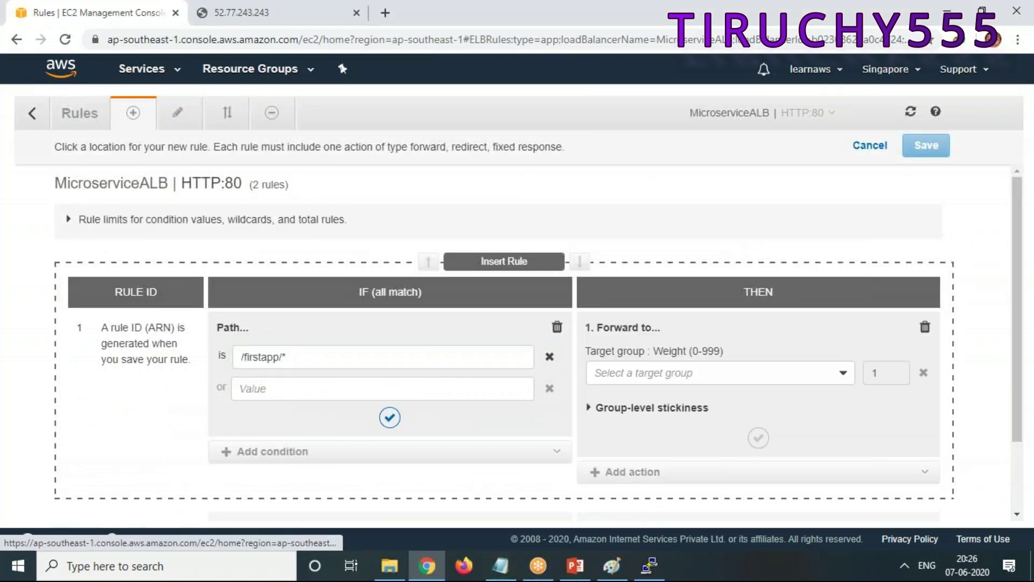
{"action": "left_click", "coordinate": [843, 374]}
{"action": "left_click", "coordinate": [680, 397]}
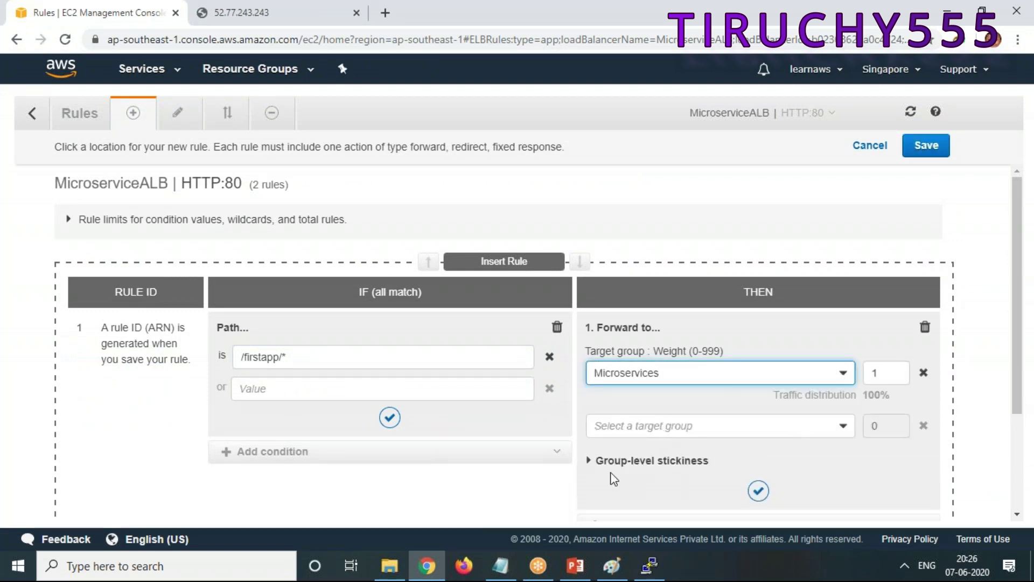
Step: Recheck the /firstapp/* rule against the Notepad procedure and save it
{"action": "left_click", "coordinate": [500, 564]}
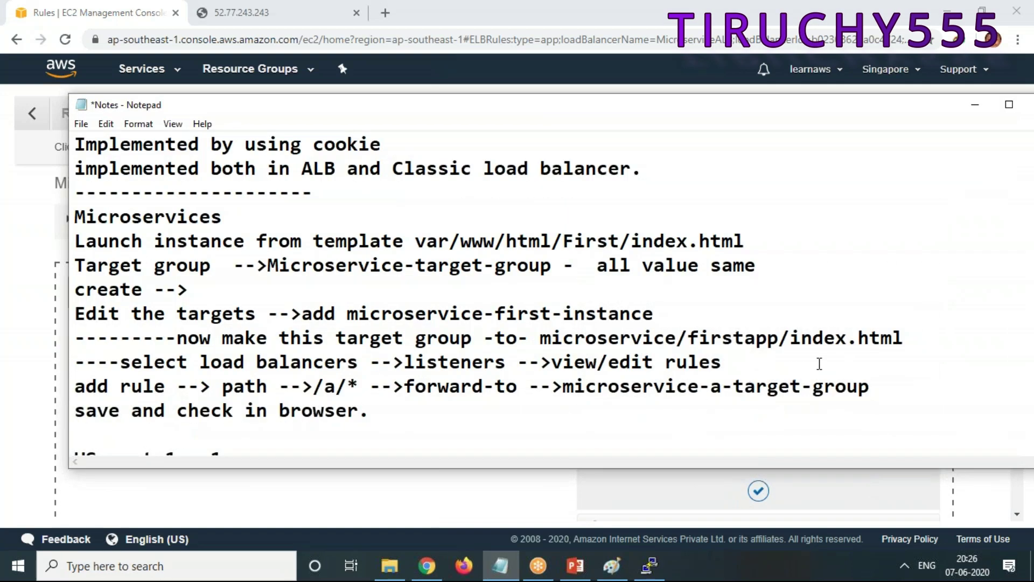
{"action": "left_click", "coordinate": [975, 104]}
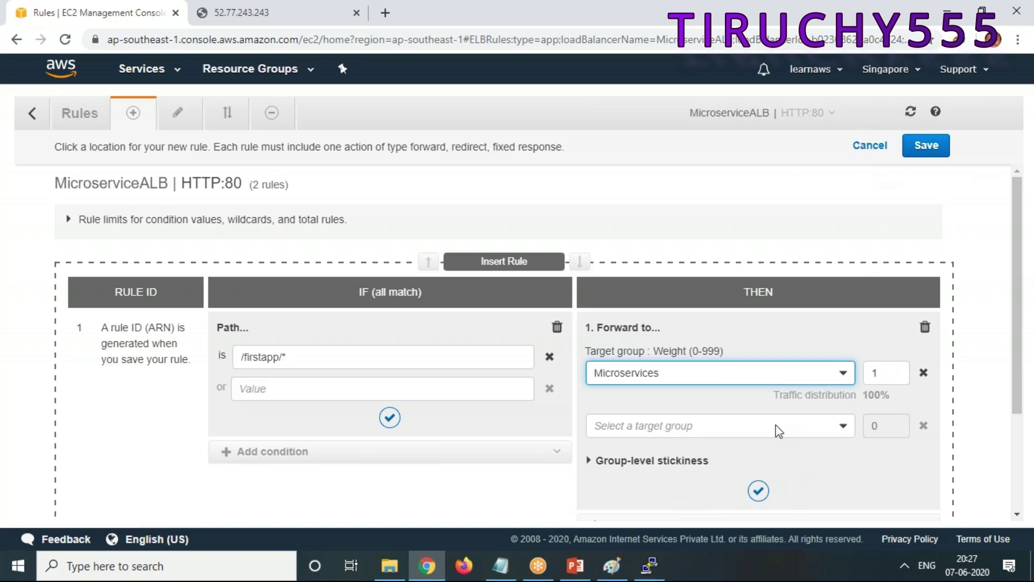
{"action": "scroll", "coordinate": [272, 461], "scroll_direction": "down", "scroll_amount": 2}
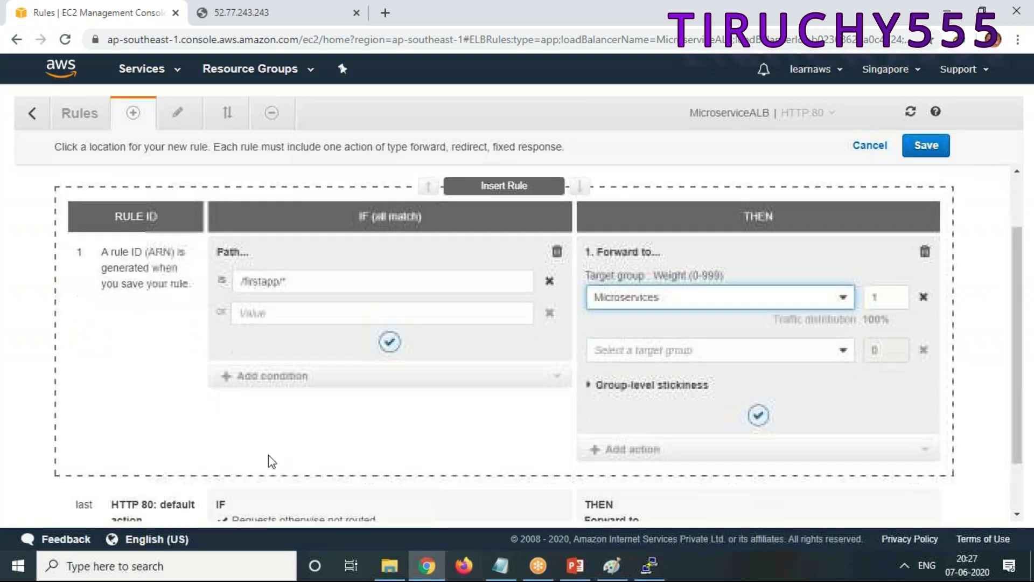
{"action": "left_click", "coordinate": [927, 145]}
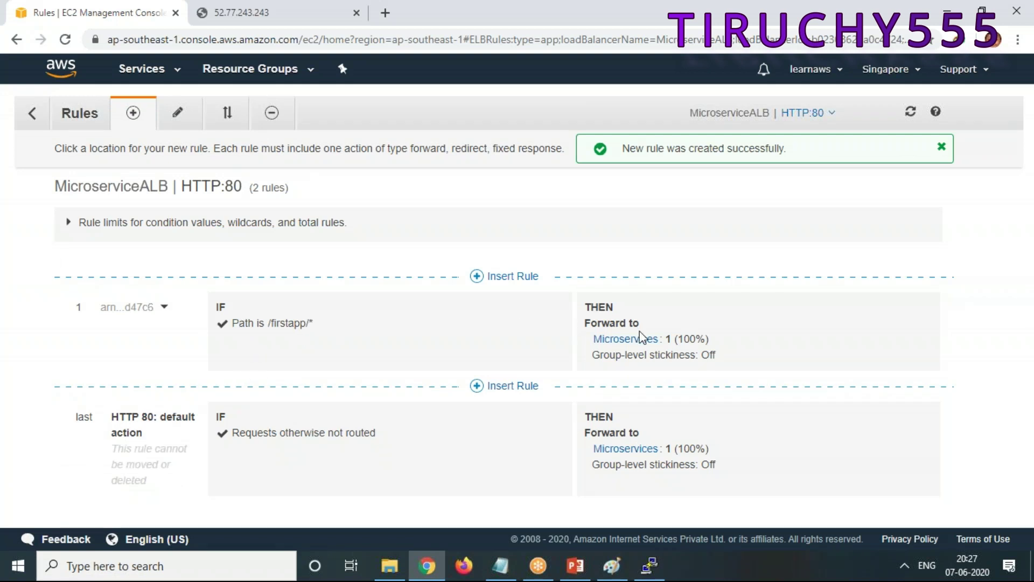
Step: Insert another rule above the /firstapp/* rule with the path condition /secondapp/*
{"action": "left_click", "coordinate": [133, 113]}
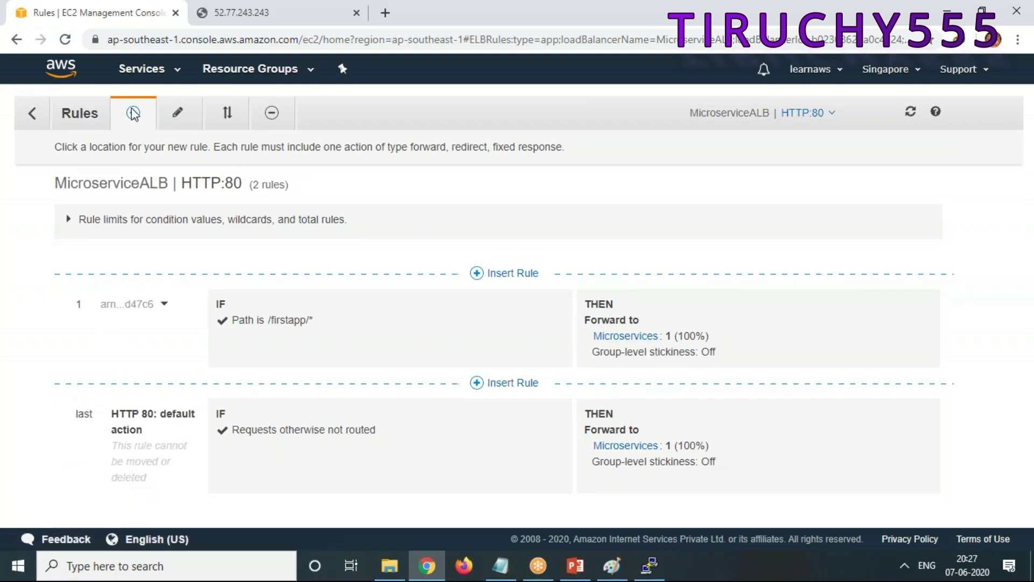
{"action": "left_click", "coordinate": [512, 272]}
{"action": "left_click", "coordinate": [296, 324]}
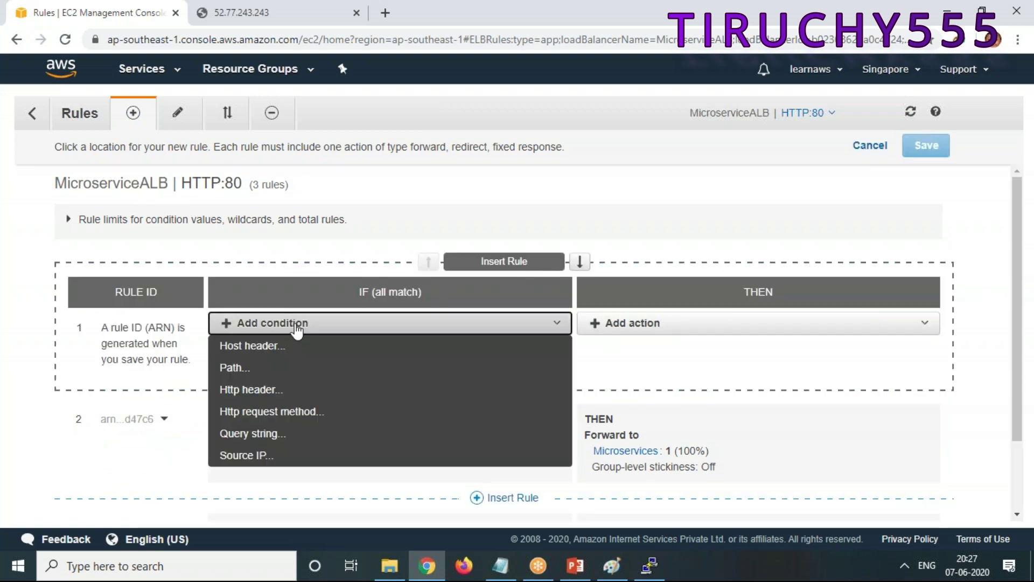
{"action": "left_click", "coordinate": [231, 367]}
{"action": "left_click", "coordinate": [278, 358]}
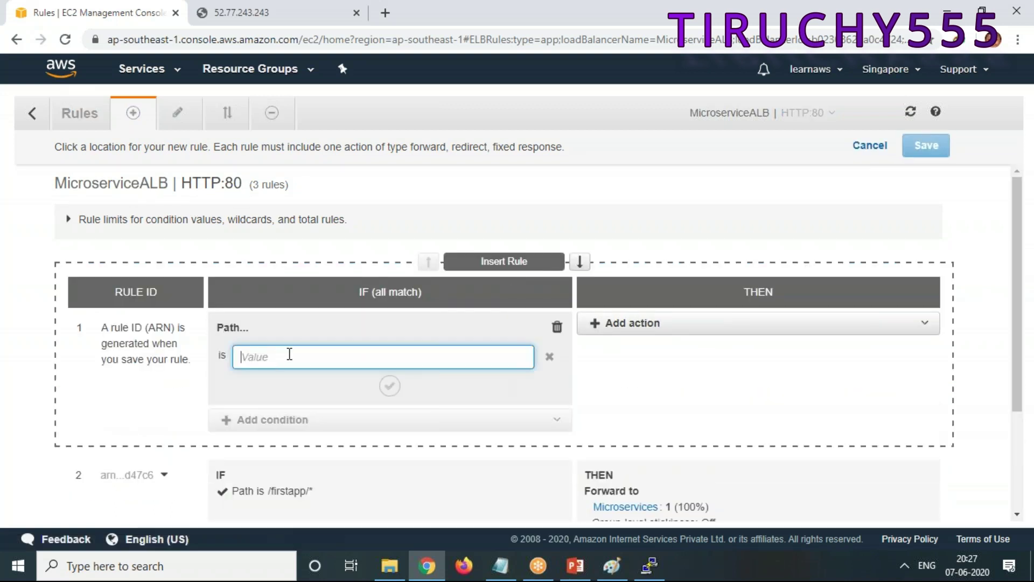
{"action": "type", "text": "/secon"}
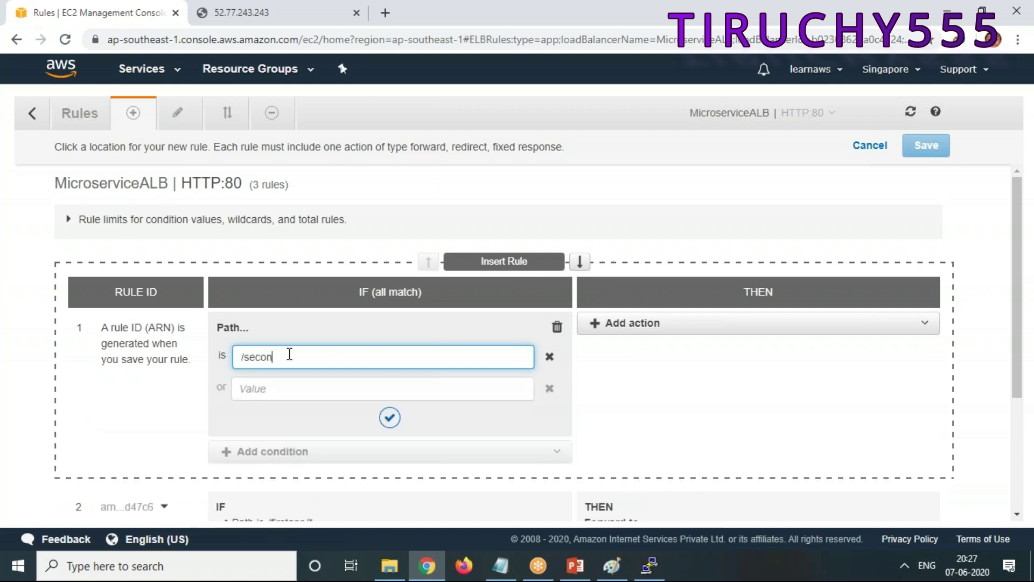
{"action": "type", "text": "dapp/*"}
{"action": "left_click", "coordinate": [641, 325]}
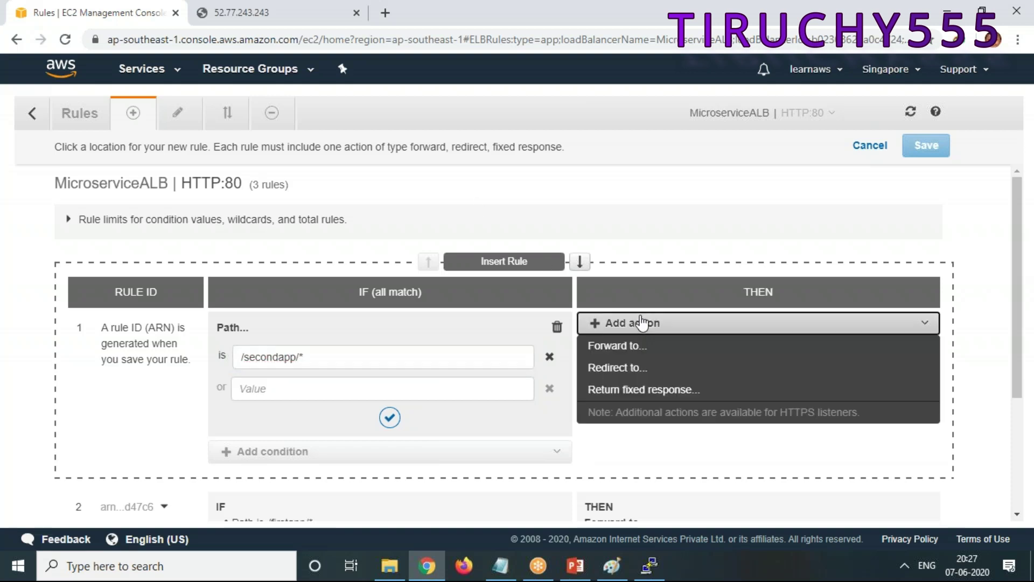
{"action": "left_click", "coordinate": [641, 373]}
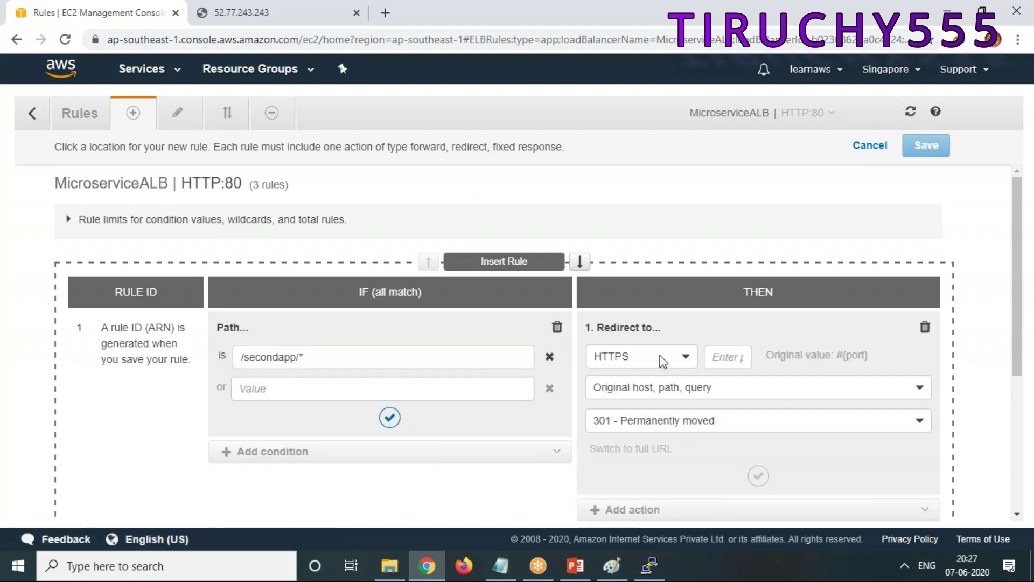
{"action": "left_click", "coordinate": [925, 327]}
Step: Forward the /secondapp/* rule to the Microservices target group and save it
{"action": "left_click", "coordinate": [641, 323]}
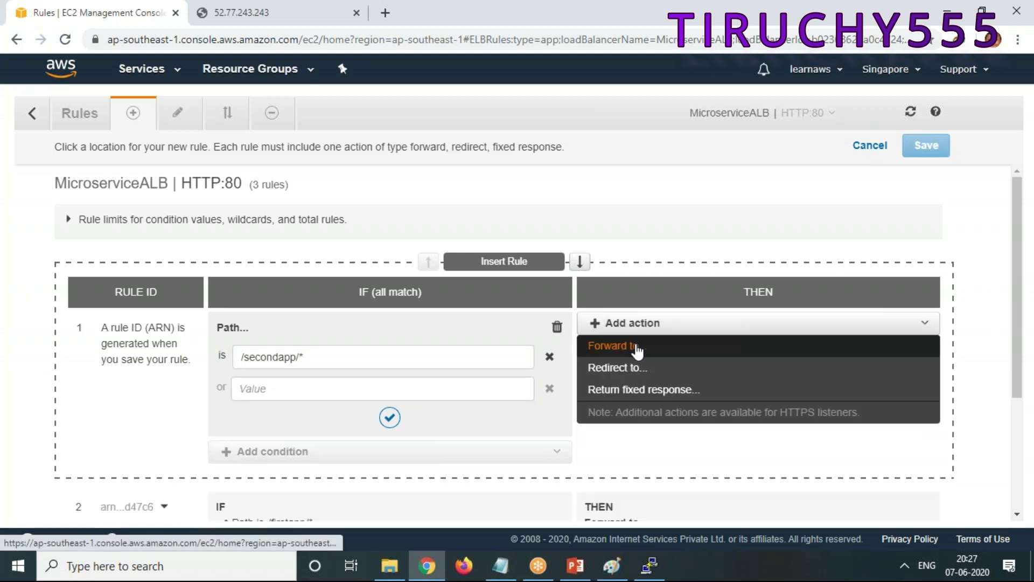
{"action": "left_click", "coordinate": [638, 349]}
{"action": "left_click", "coordinate": [839, 373]}
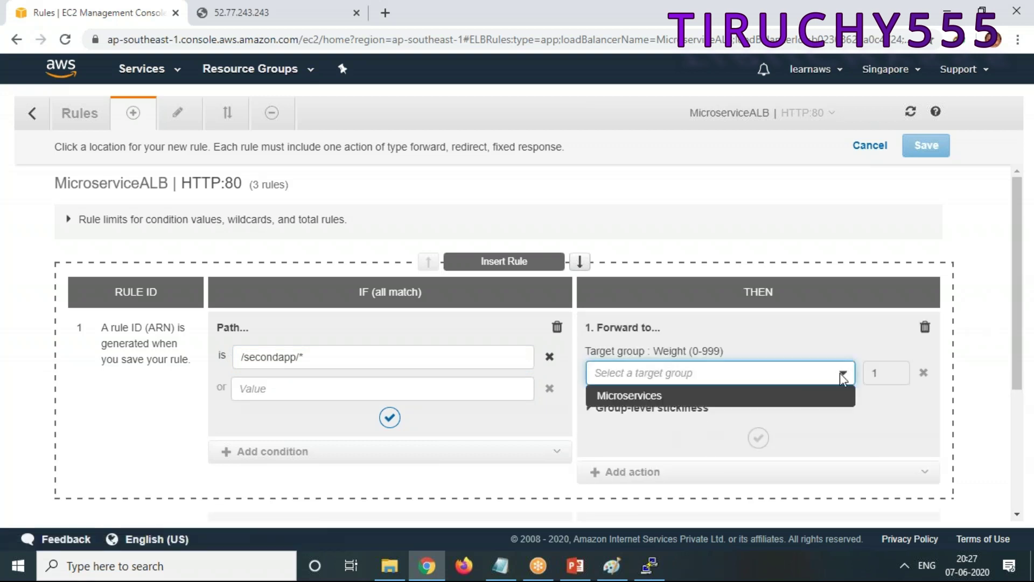
{"action": "left_click", "coordinate": [655, 397]}
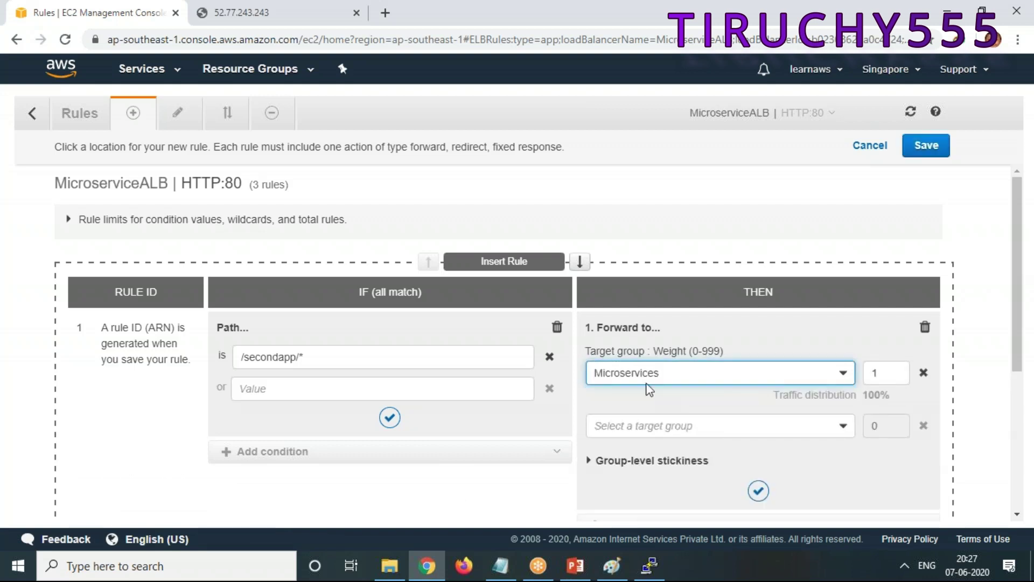
{"action": "left_click", "coordinate": [924, 150]}
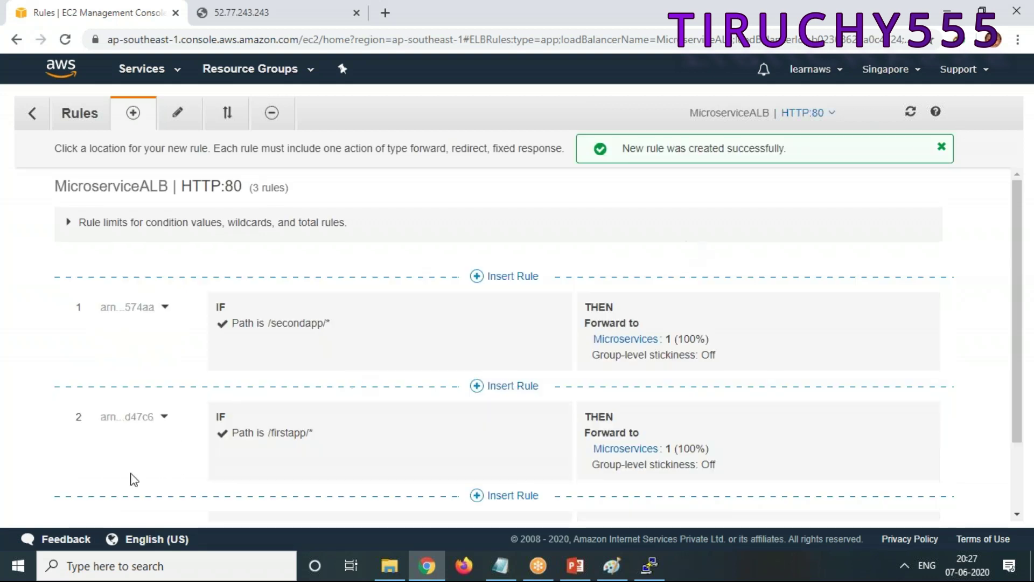
Step: Insert another rule above the /secondapp/* rule with the path condition /thirdapp/*
{"action": "left_click", "coordinate": [134, 114]}
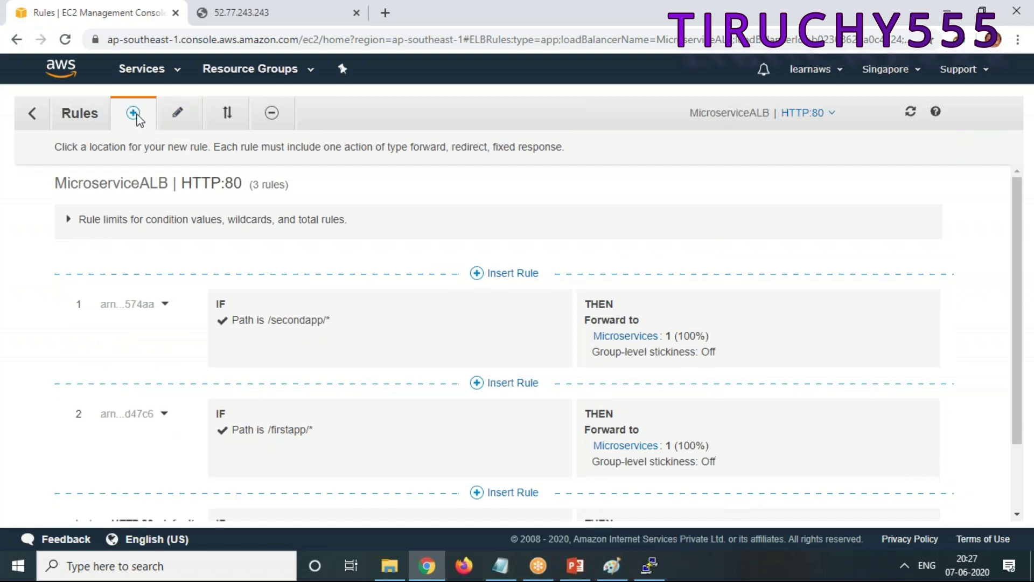
{"action": "left_click", "coordinate": [512, 274]}
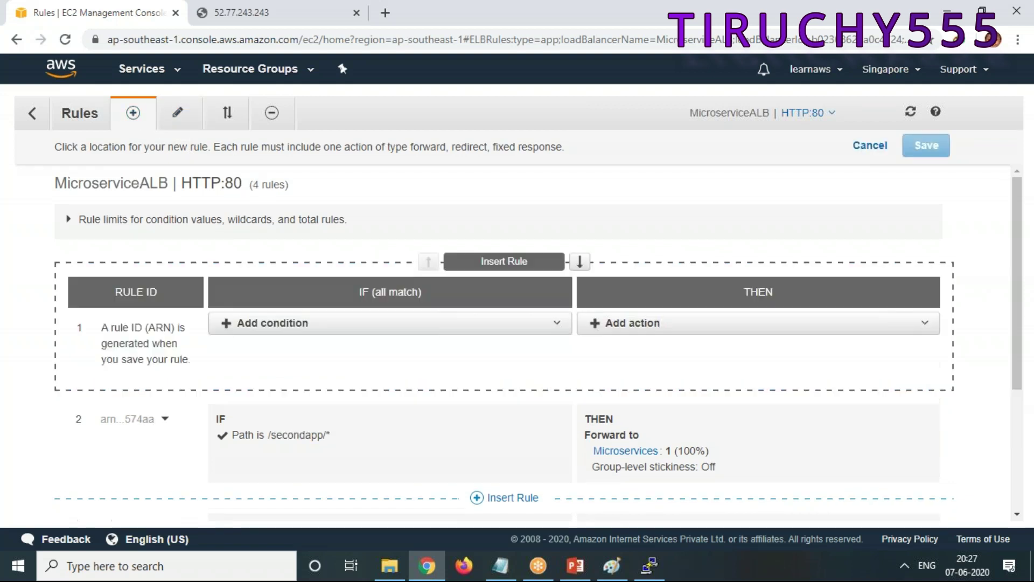
{"action": "left_click", "coordinate": [270, 325]}
{"action": "left_click", "coordinate": [281, 371]}
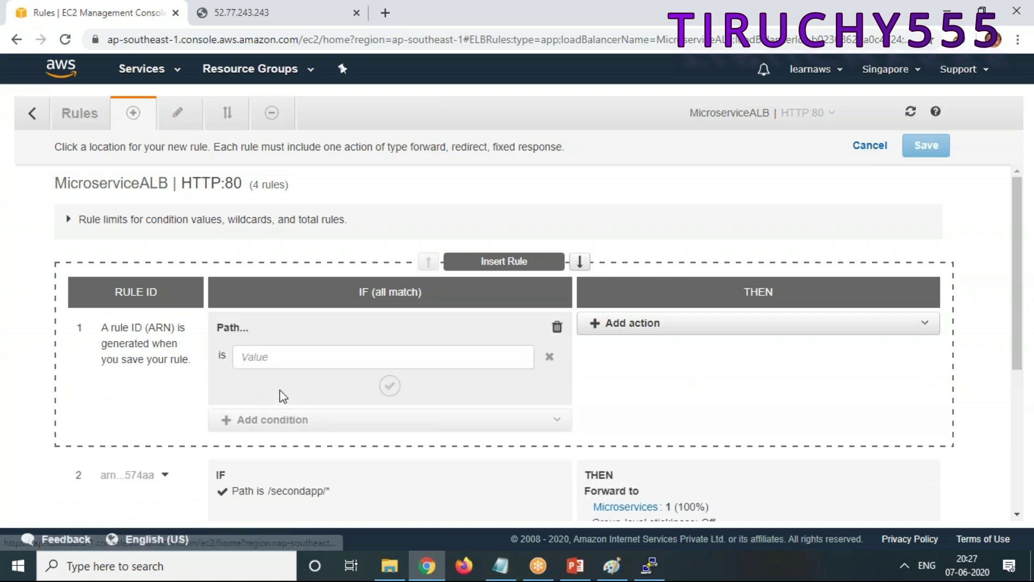
{"action": "left_click", "coordinate": [282, 358]}
{"action": "type", "text": "/thirdap"}
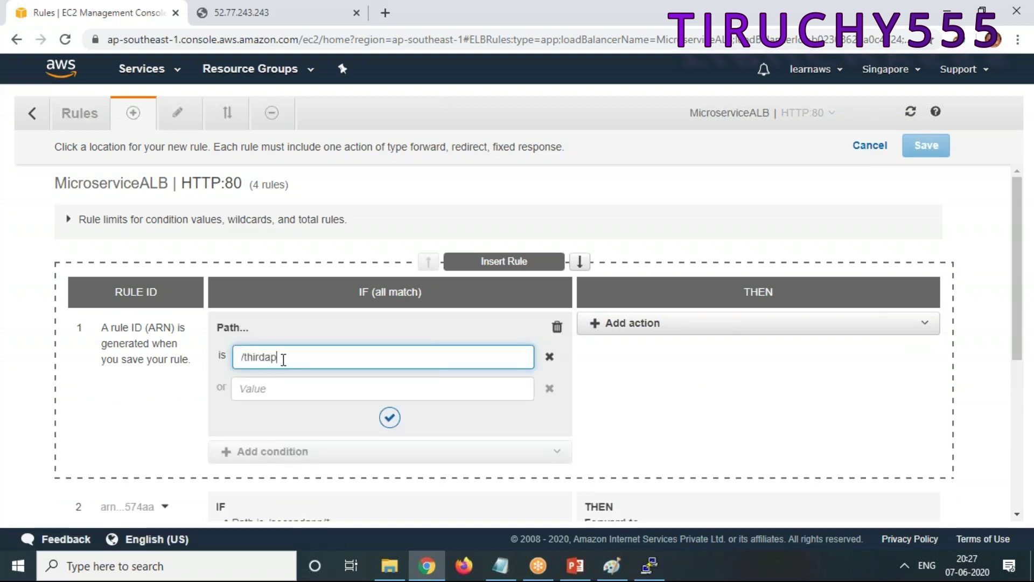
{"action": "type", "text": "p*"}
Step: Forward the /thirdapp/* rule to the Microservices target group, save it and check the rule list
{"action": "left_click", "coordinate": [681, 322]}
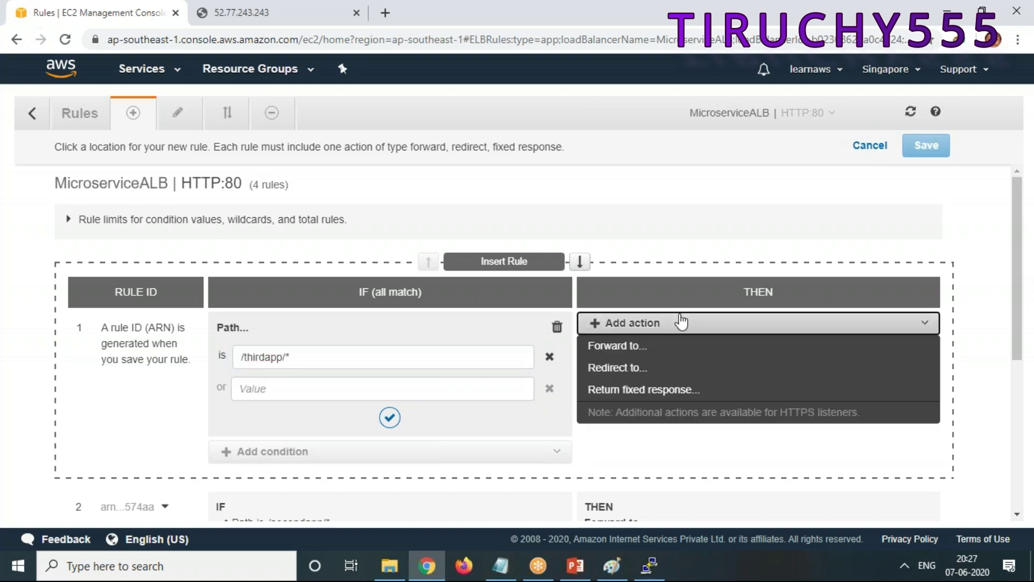
{"action": "left_click", "coordinate": [642, 348]}
{"action": "left_click", "coordinate": [707, 370]}
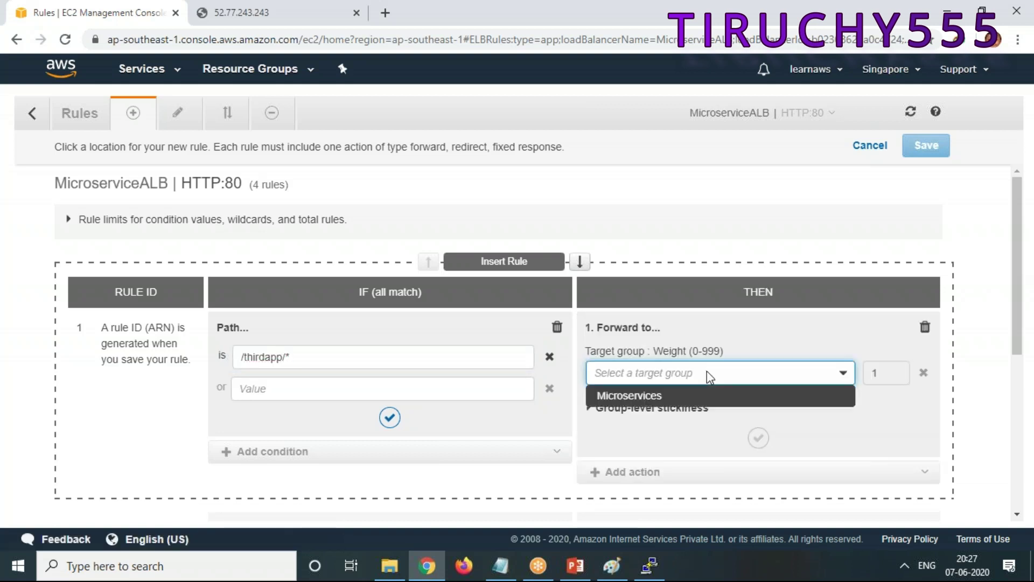
{"action": "left_click", "coordinate": [663, 402]}
{"action": "left_click", "coordinate": [925, 145]}
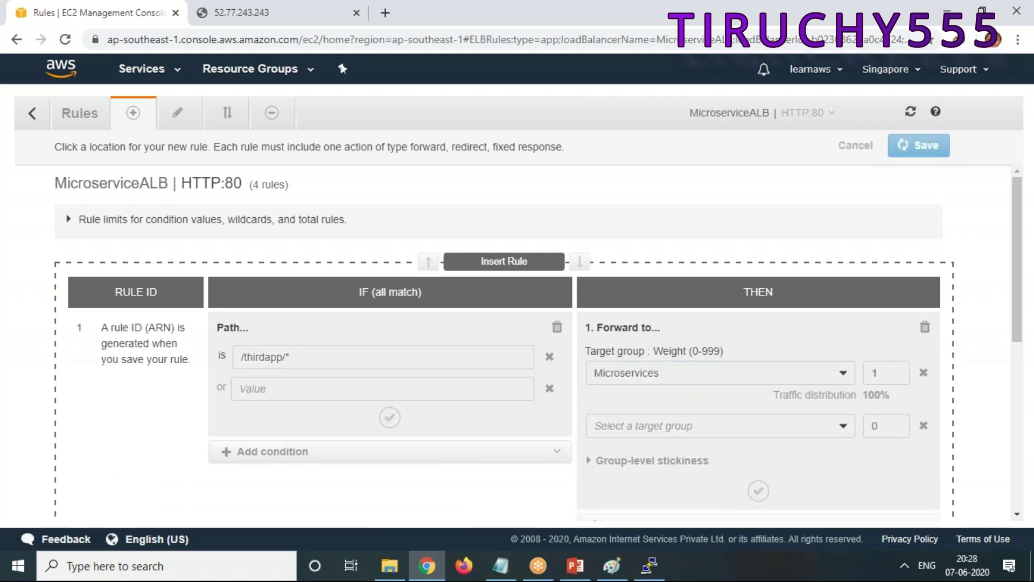
{"action": "scroll", "coordinate": [711, 330], "scroll_direction": "down", "scroll_amount": 3}
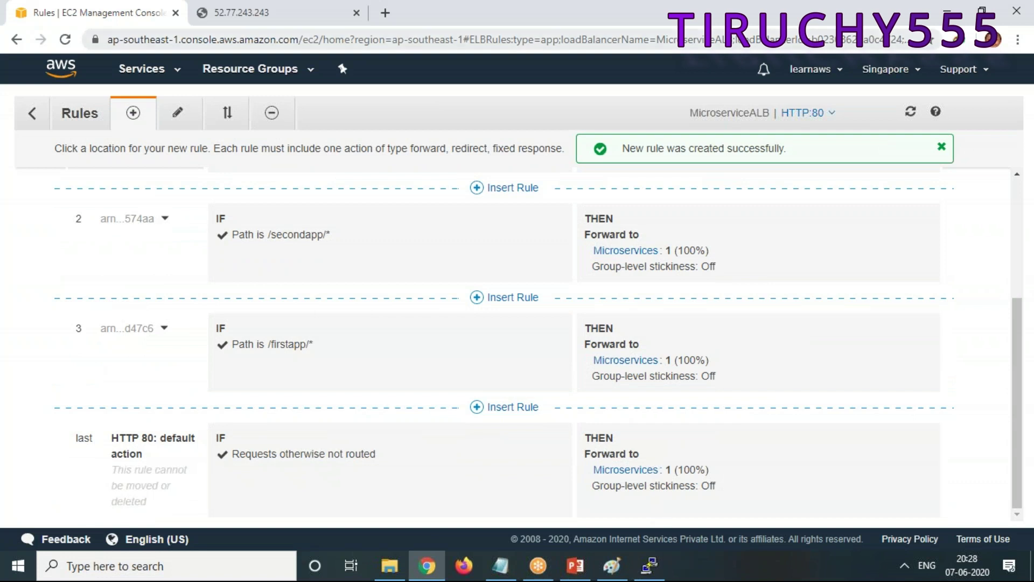
Step: Remove the mistyped firsapp path from the web server's address and load the root page at 52.77.243.243
{"action": "left_click", "coordinate": [253, 13]}
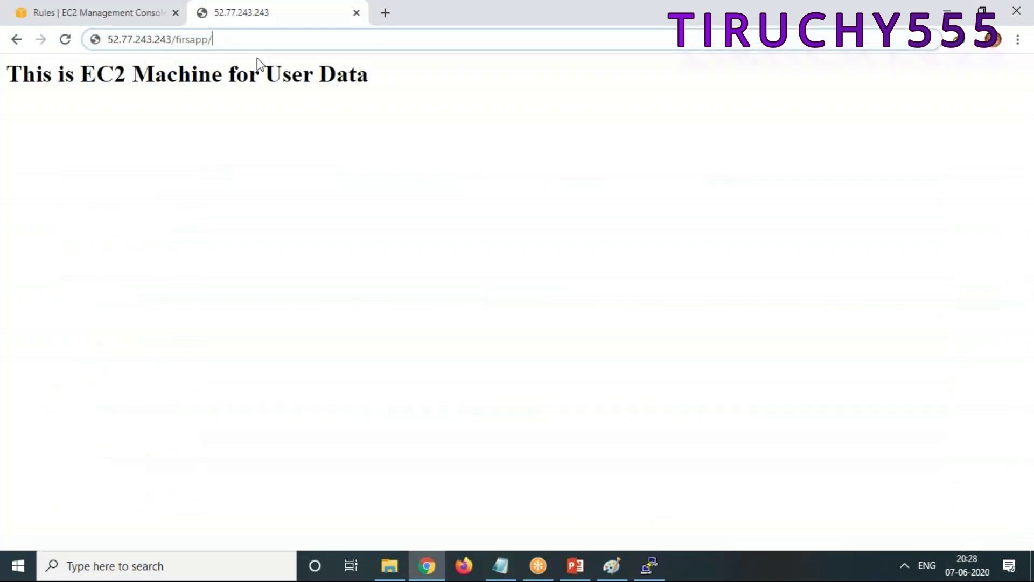
{"action": "left_click", "coordinate": [276, 33]}
{"action": "key", "text": "BackSpace"}
{"action": "key", "text": "BackSpace"}
{"action": "key", "text": "BackSpace"}
{"action": "key", "text": "BackSpace"}
{"action": "key", "text": "BackSpace"}
{"action": "key", "text": "BackSpace"}
{"action": "key", "text": "BackSpace"}
{"action": "key", "text": "BackSpace"}
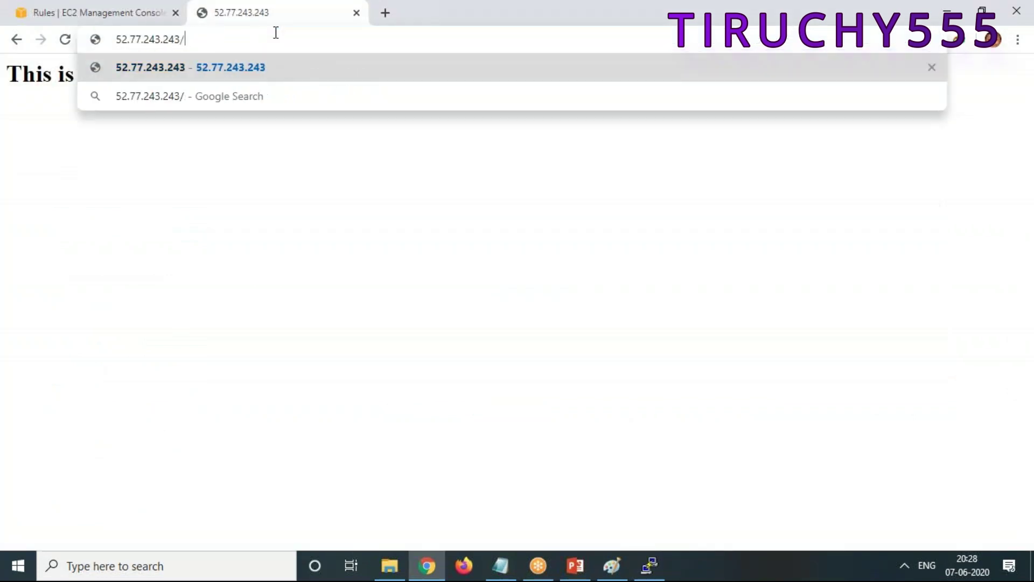
{"action": "key", "text": "Return"}
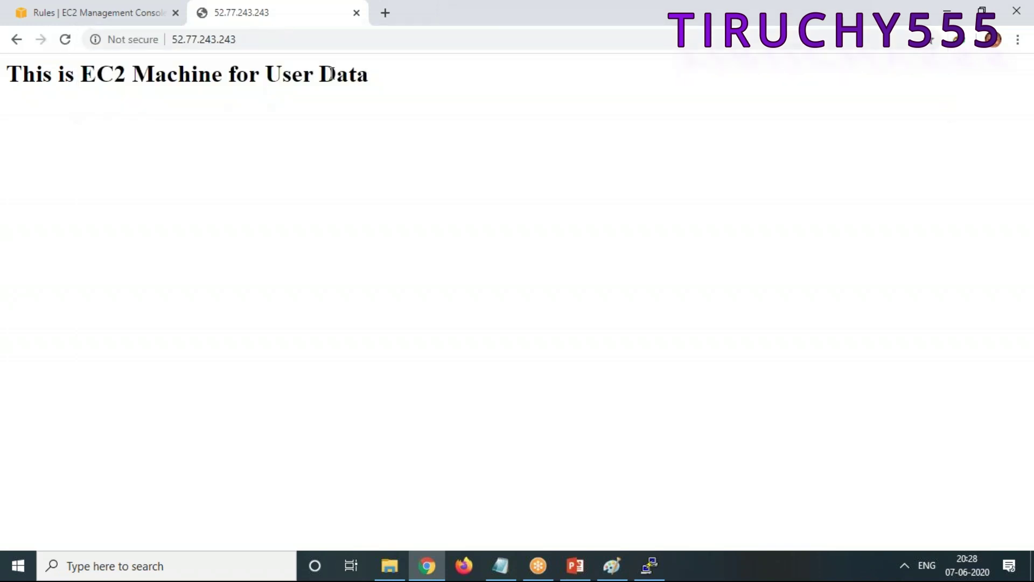
Step: Load the first app's page at 52.77.243.243/firstapp to test it
{"action": "left_click", "coordinate": [288, 37]}
{"action": "type", "text": "/"}
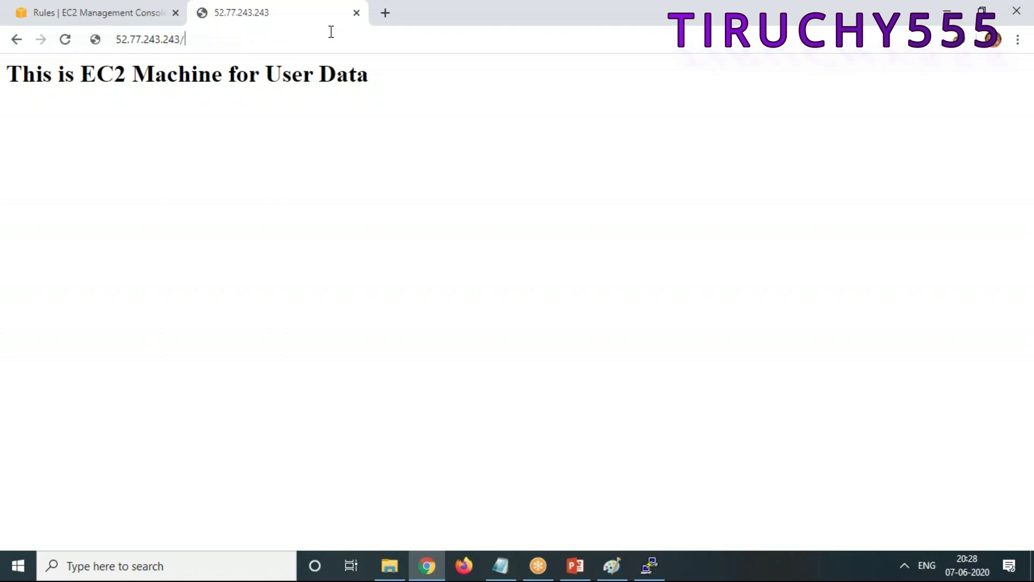
{"action": "type", "text": "firs"}
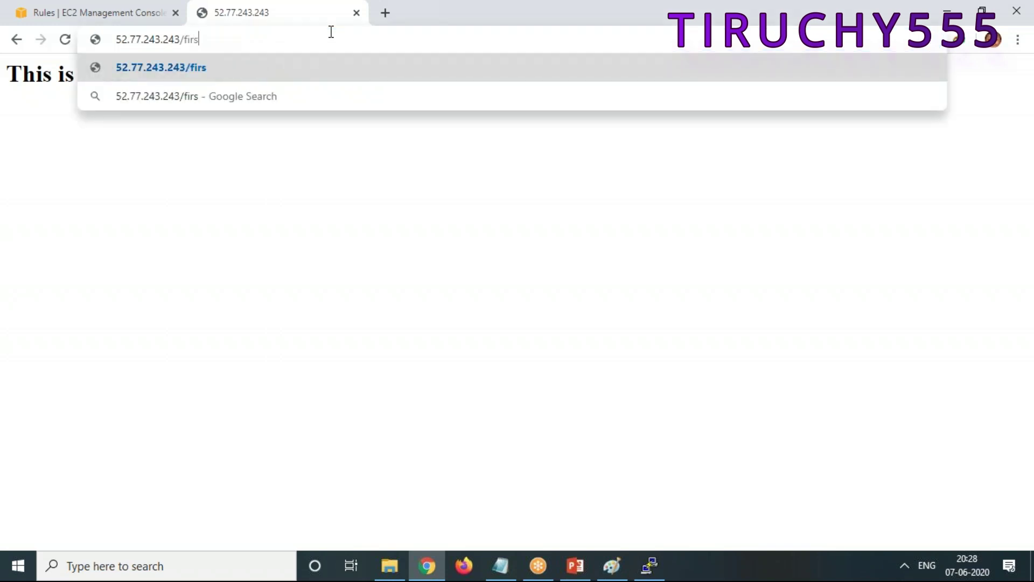
{"action": "type", "text": "s"}
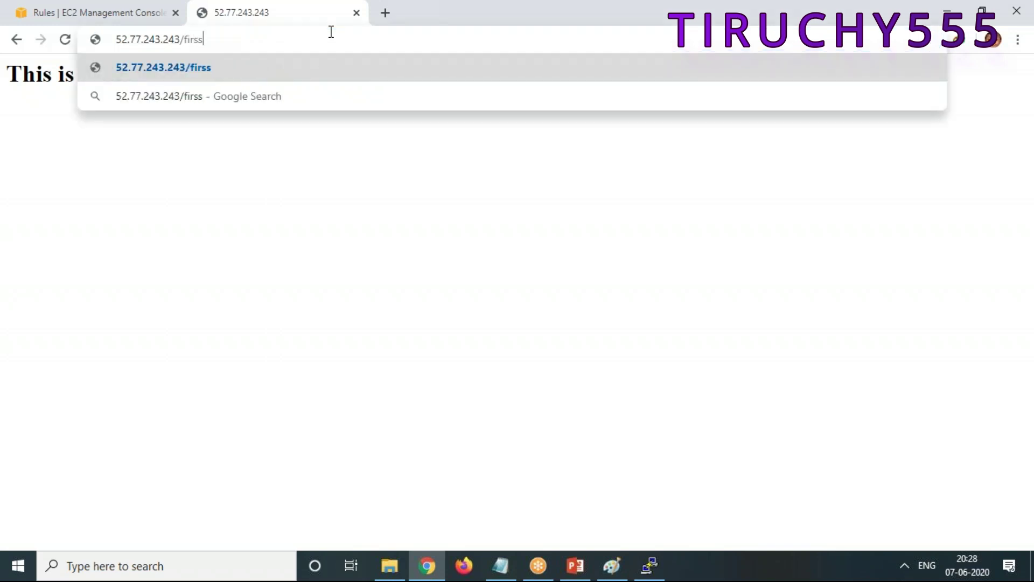
{"action": "key", "text": "BackSpace"}
{"action": "type", "text": "tapp"}
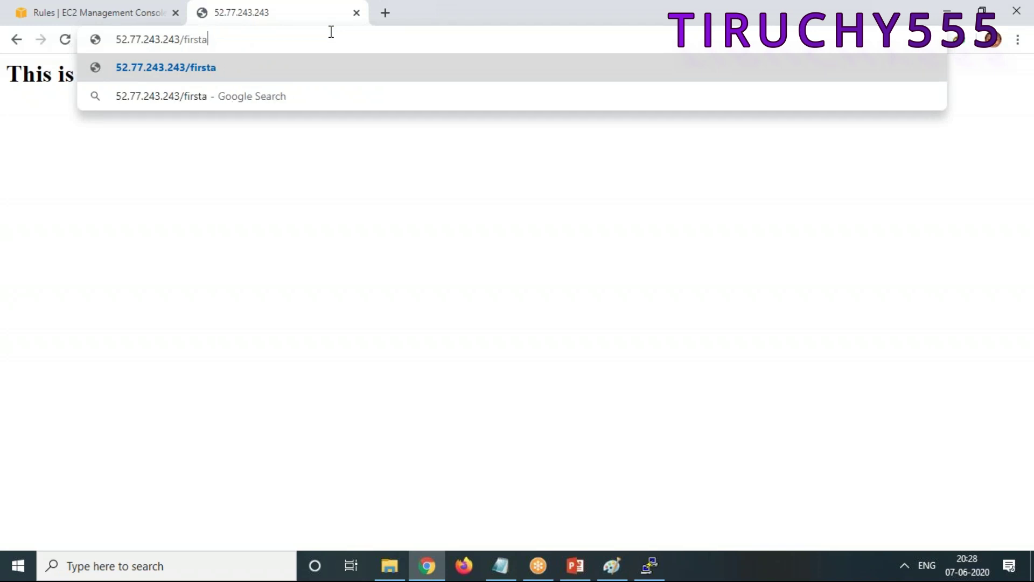
{"action": "key", "text": "Return"}
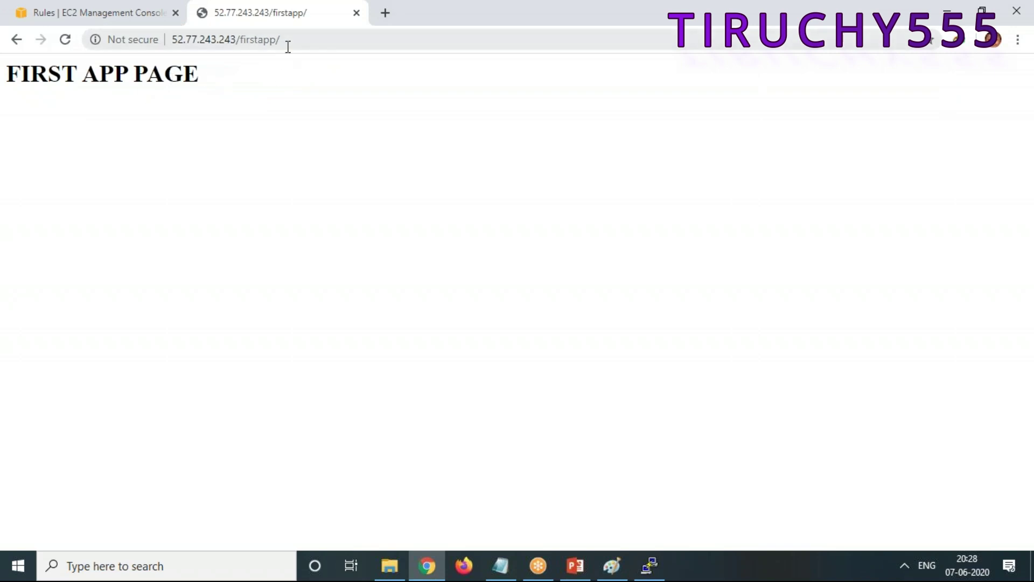
Step: Change the address path to /secondapp/ on 52.77.243.243 and load the second app's page
{"action": "left_click", "coordinate": [326, 37]}
{"action": "key", "text": "BackSpace"}
{"action": "key", "text": "BackSpace"}
{"action": "key", "text": "BackSpace"}
{"action": "key", "text": "BackSpace"}
{"action": "key", "text": "BackSpace"}
{"action": "key", "text": "BackSpace"}
{"action": "key", "text": "BackSpace"}
{"action": "key", "text": "BackSpace"}
{"action": "key", "text": "BackSpace"}
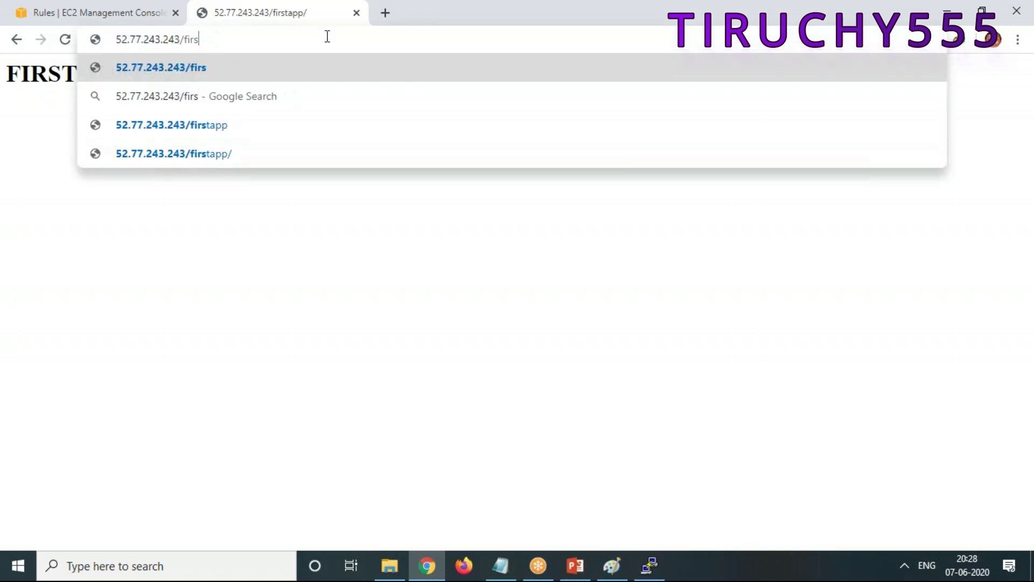
{"action": "type", "text": "seco"}
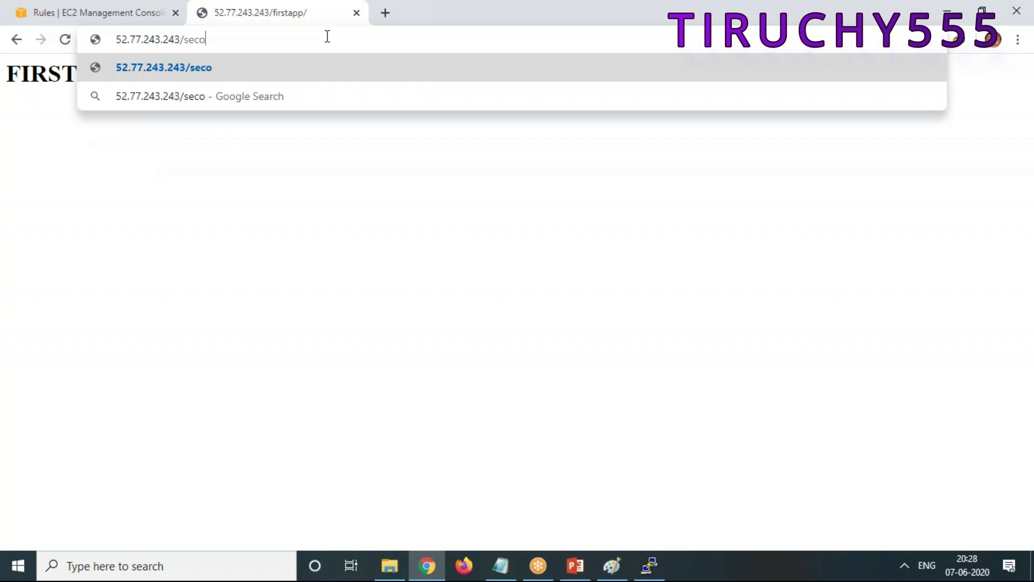
{"action": "type", "text": "ndapp/"}
{"action": "key", "text": "Return"}
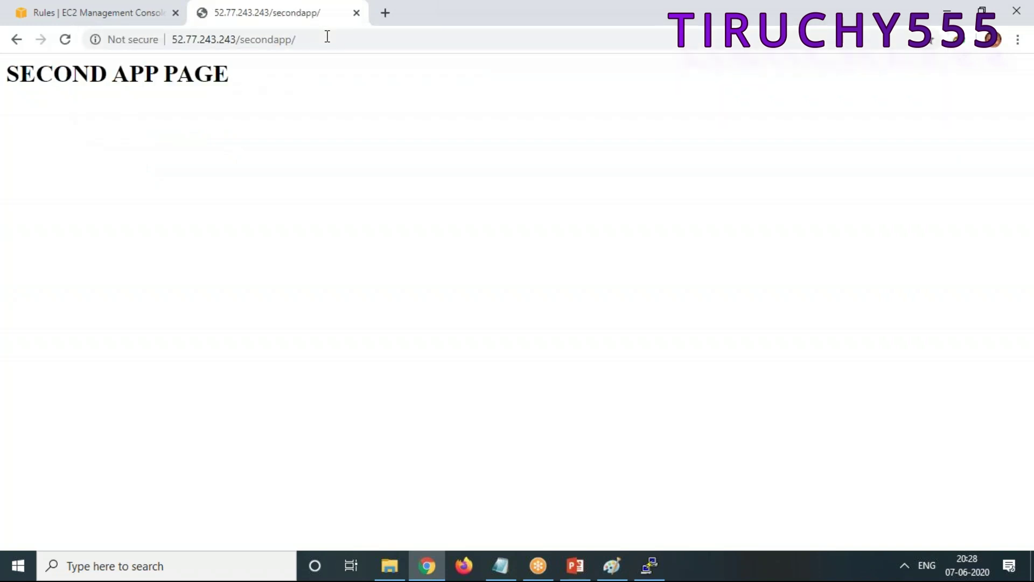
Step: Change the address path to /thirdapp/ on 52.77.243.243 and load the third app's page
{"action": "left_click", "coordinate": [366, 30]}
{"action": "left_click", "coordinate": [365, 31]}
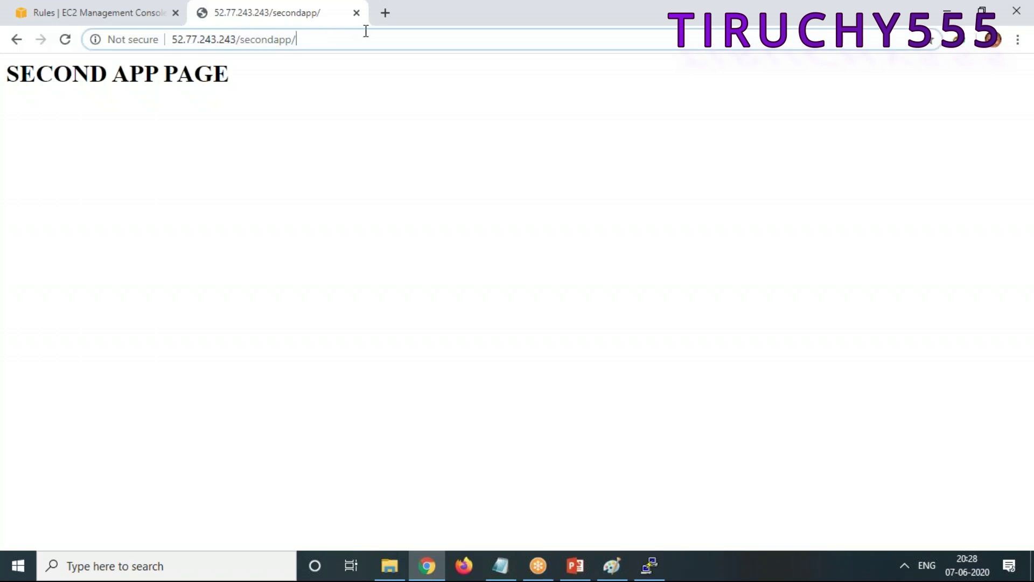
{"action": "key", "text": "BackSpace"}
{"action": "key", "text": "BackSpace"}
{"action": "key", "text": "BackSpace"}
{"action": "key", "text": "BackSpace"}
{"action": "key", "text": "BackSpace"}
{"action": "key", "text": "BackSpace"}
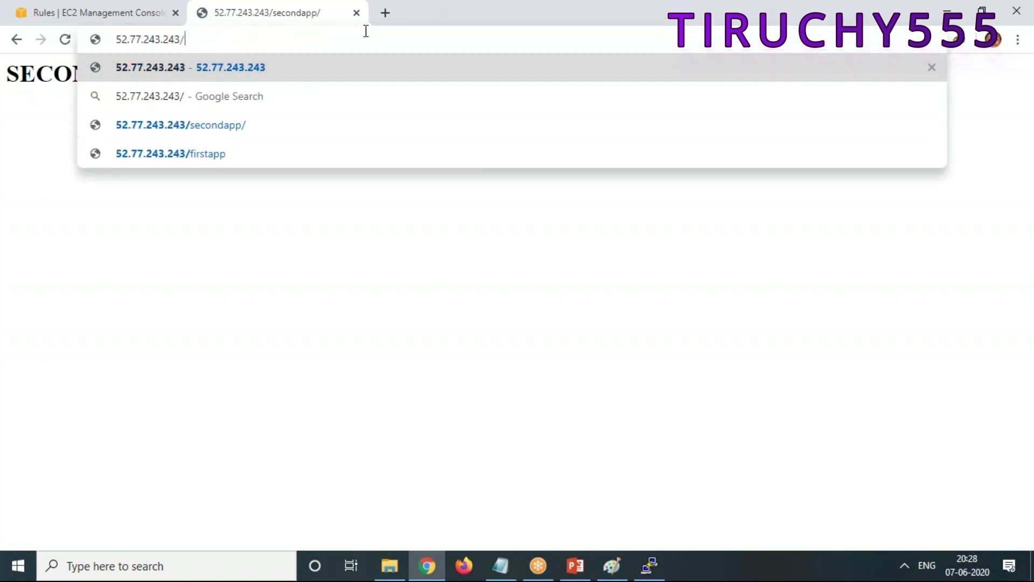
{"action": "type", "text": "third"}
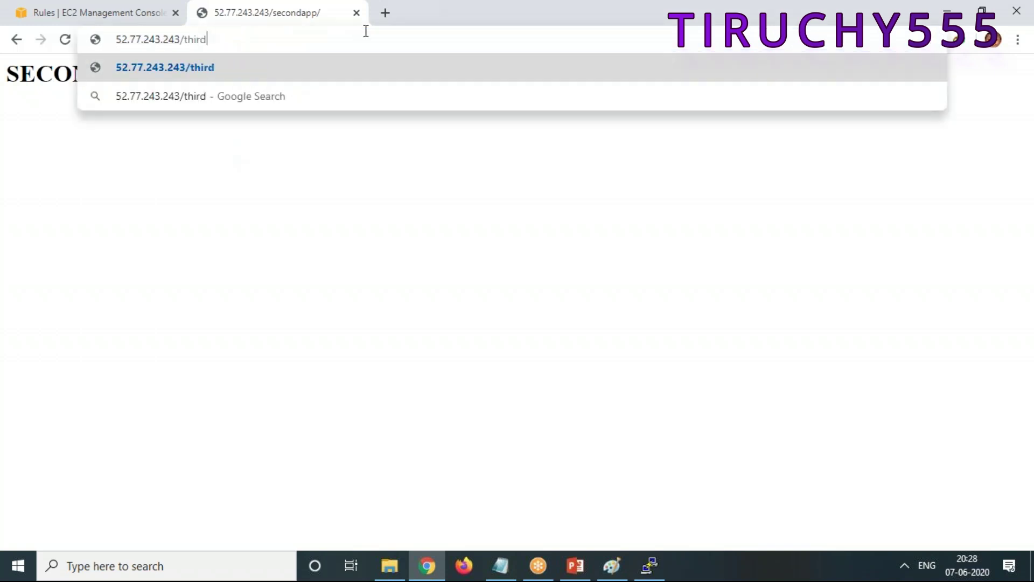
{"action": "type", "text": "app/"}
{"action": "key", "text": "Return"}
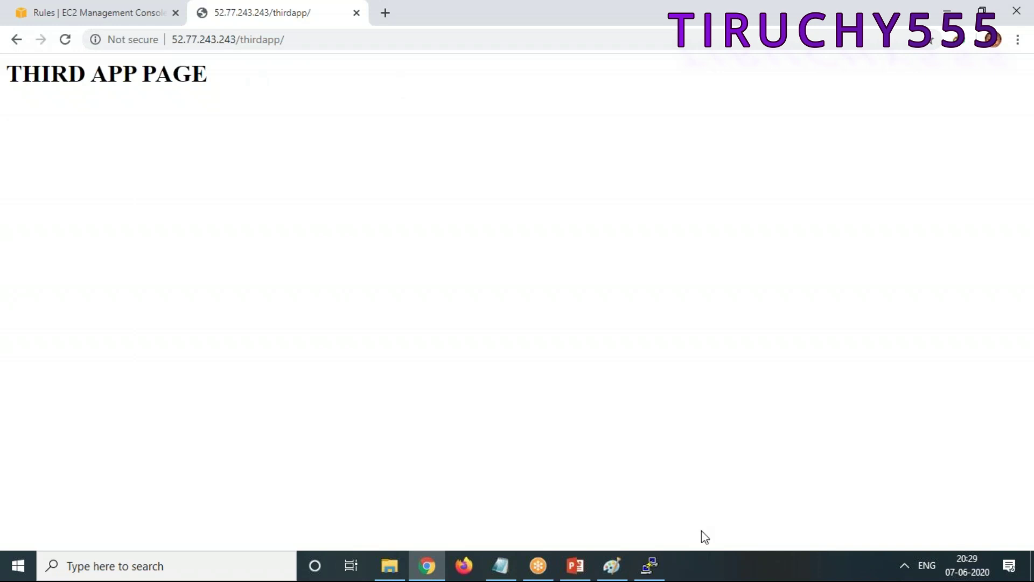
Step: Return to MicroserviceALB's listeners in the EC2 console and reopen the HTTP:80 rules to review all path rules
{"action": "left_click", "coordinate": [78, 12]}
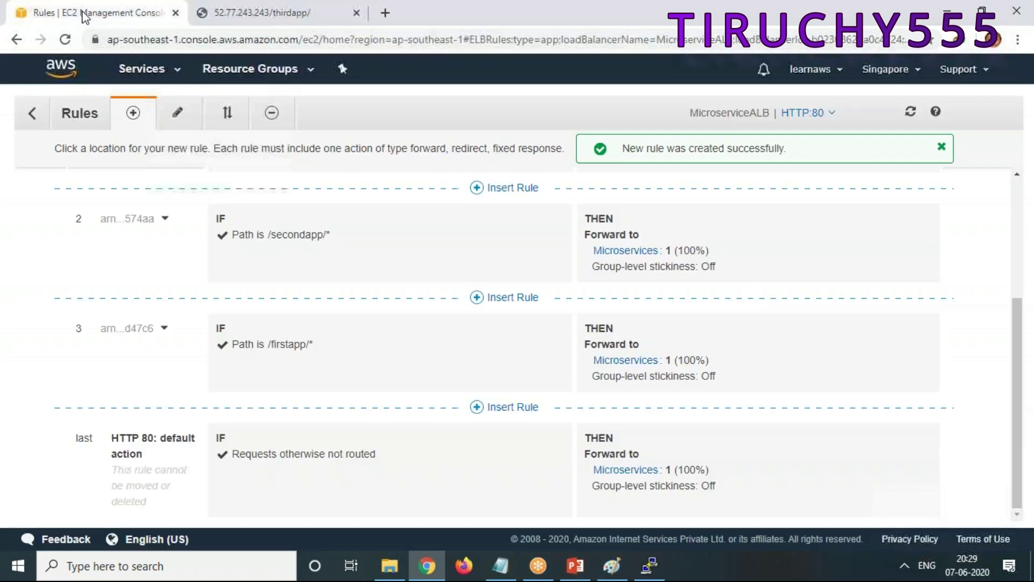
{"action": "left_click", "coordinate": [270, 16]}
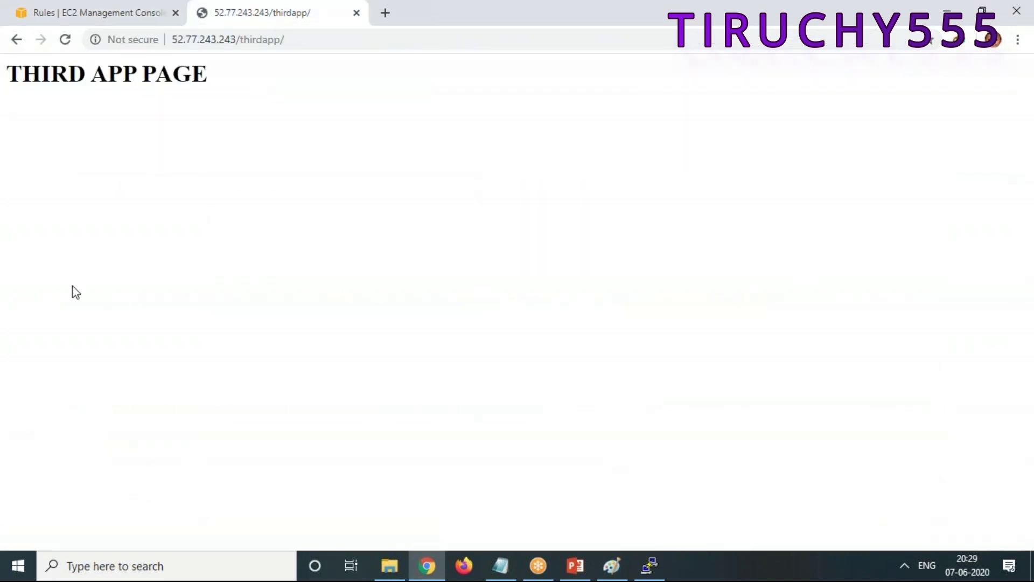
{"action": "left_click", "coordinate": [138, 13]}
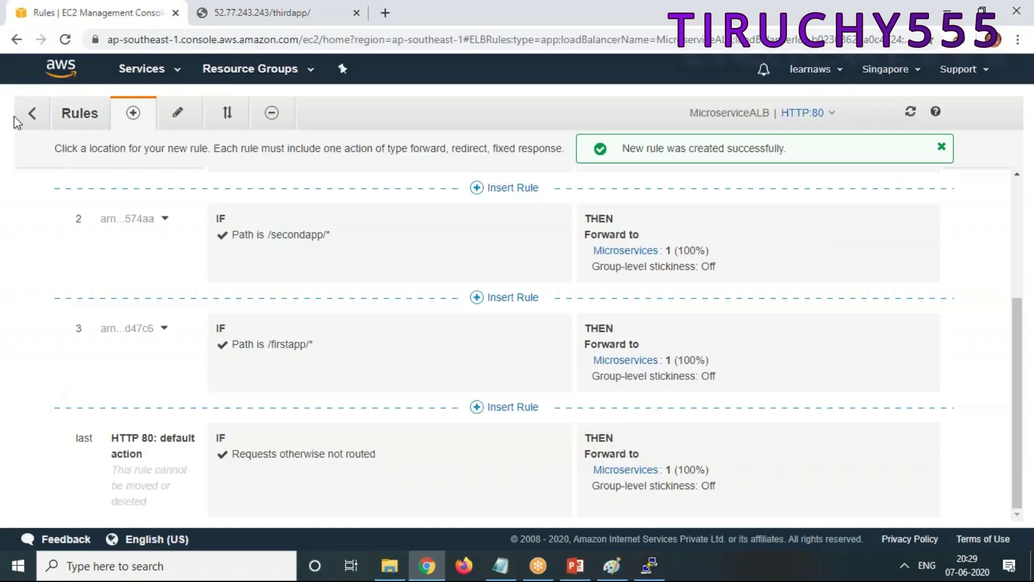
{"action": "left_click", "coordinate": [32, 113]}
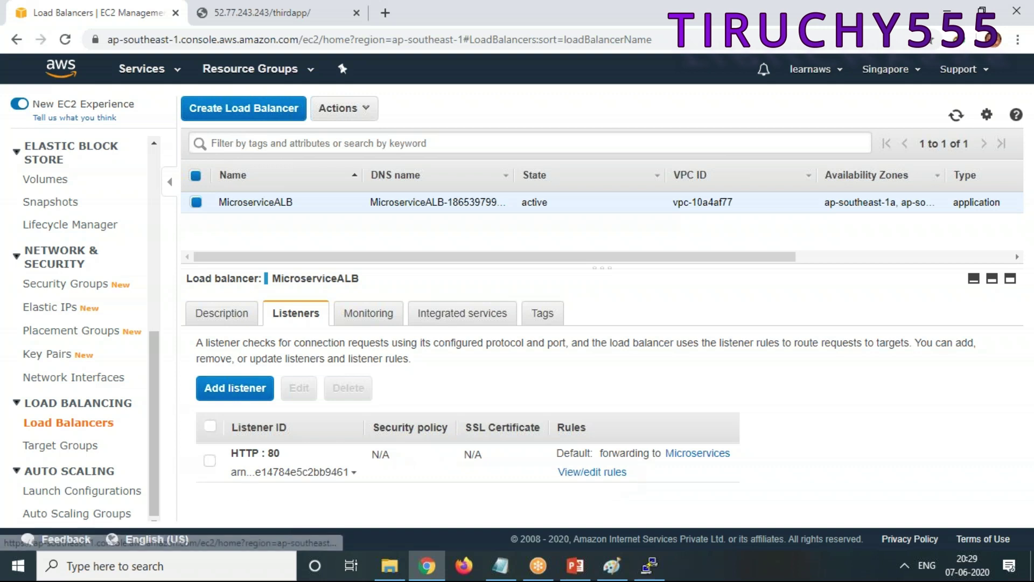
{"action": "left_click", "coordinate": [619, 474]}
{"action": "scroll", "coordinate": [509, 355], "scroll_direction": "down", "scroll_amount": 2}
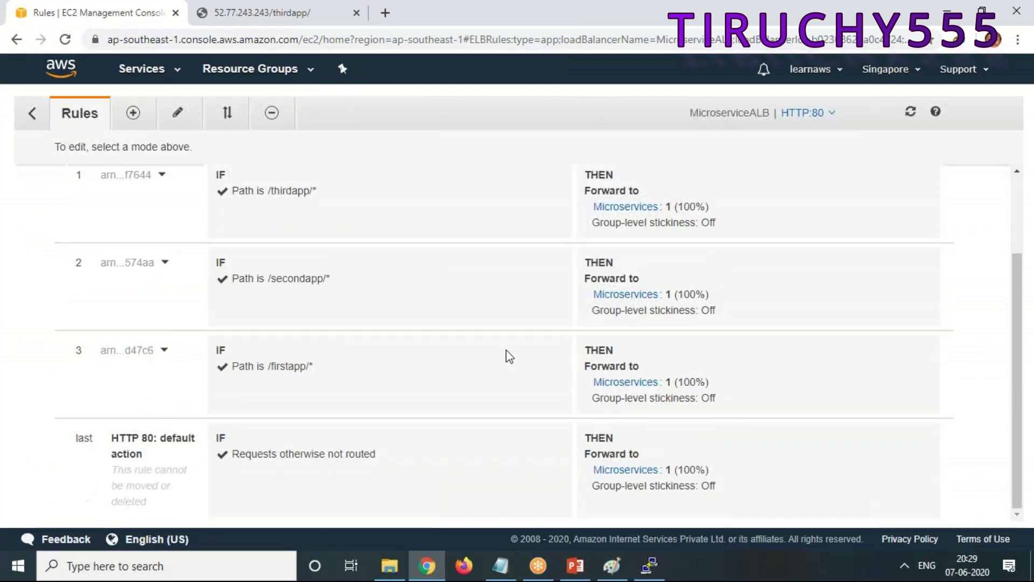